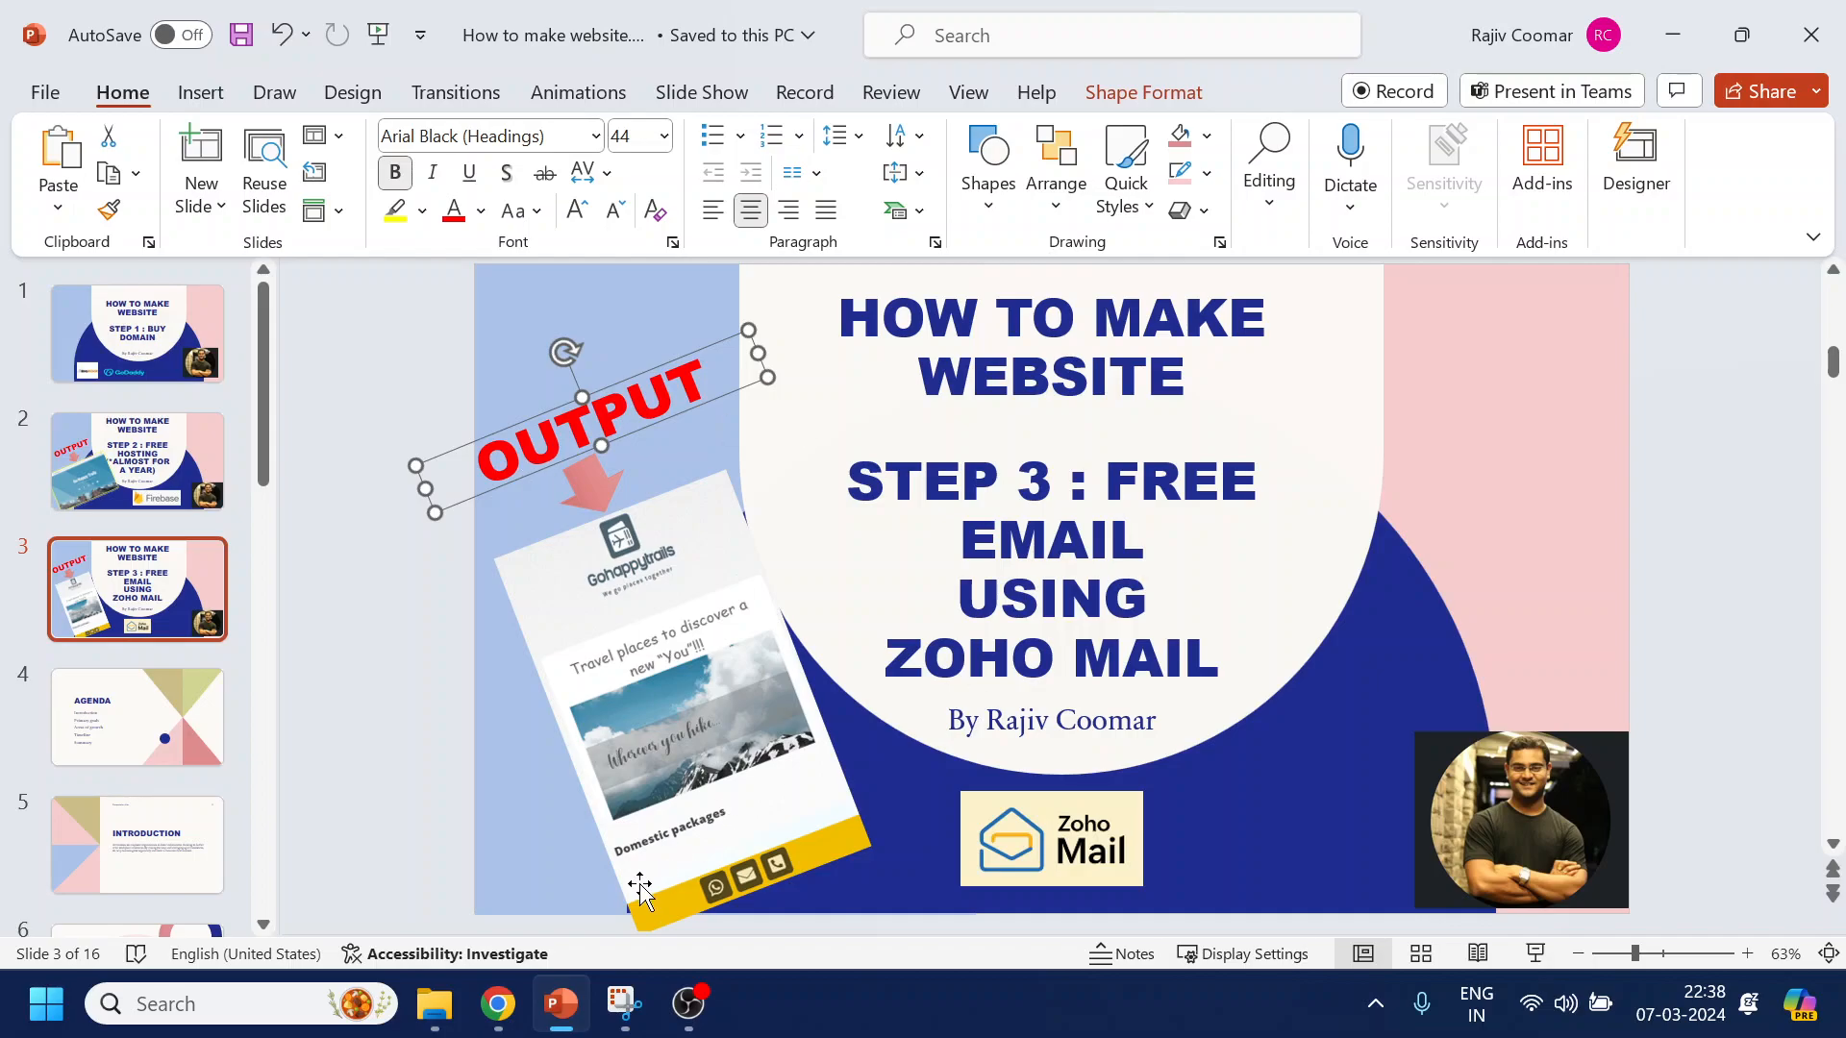
# Switch from the PowerPoint Step 3 slide to a new Chrome tab
pyautogui.click(495, 1003)
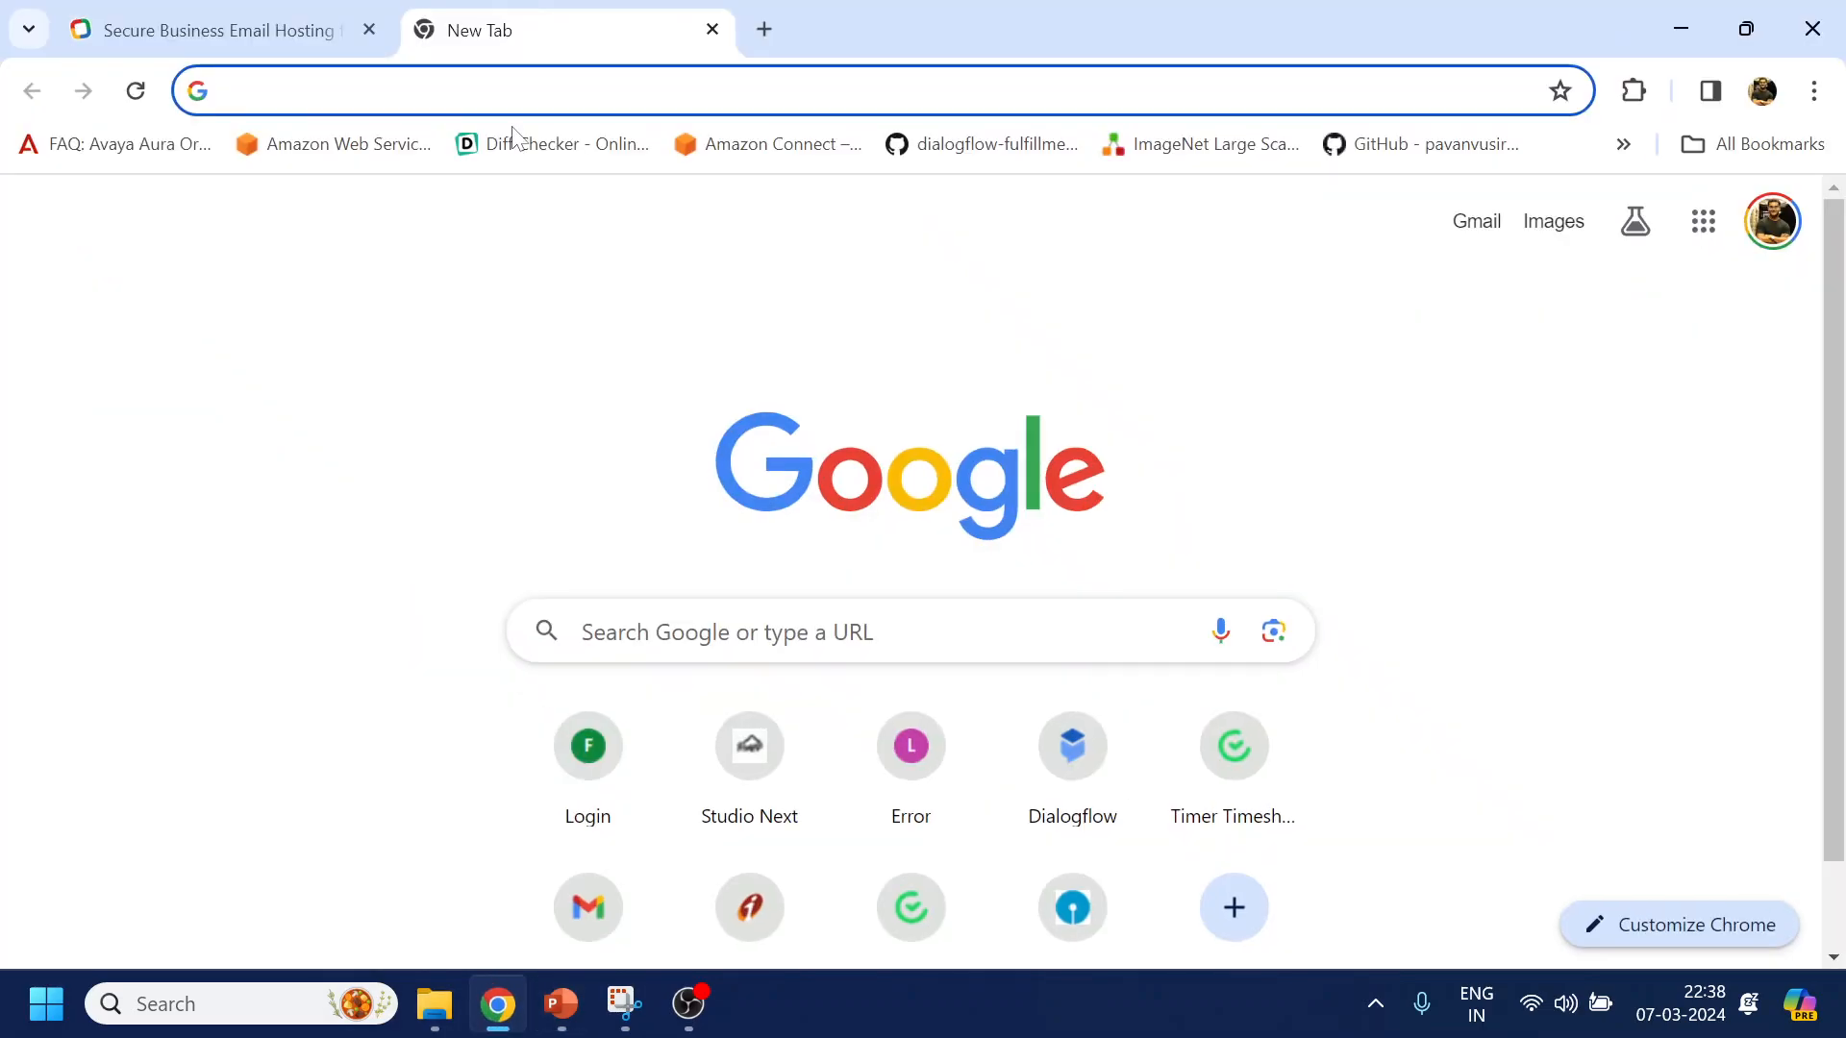
# Load gohappytrails.com and scroll down to the footer's Quick Links and Contact Us details
pyautogui.click(512, 91)
pyautogui.write('gohappytrails.com')
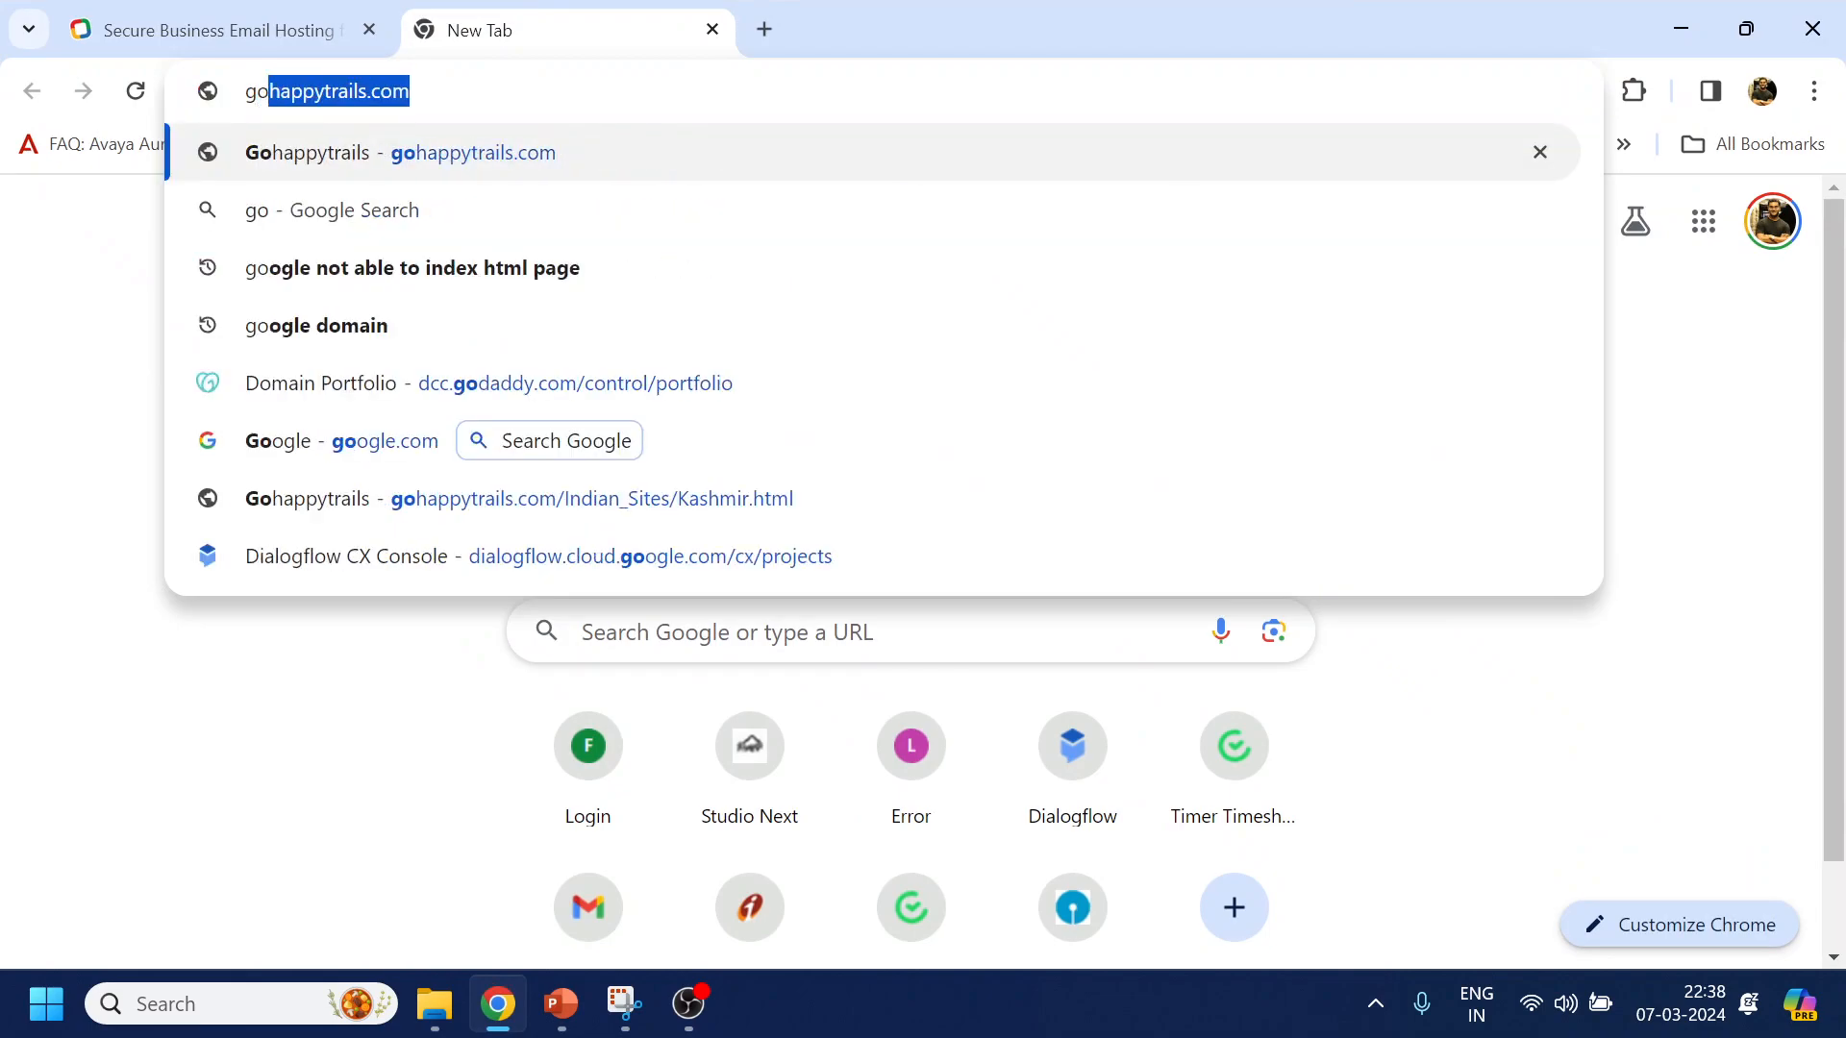
pyautogui.press('Return')
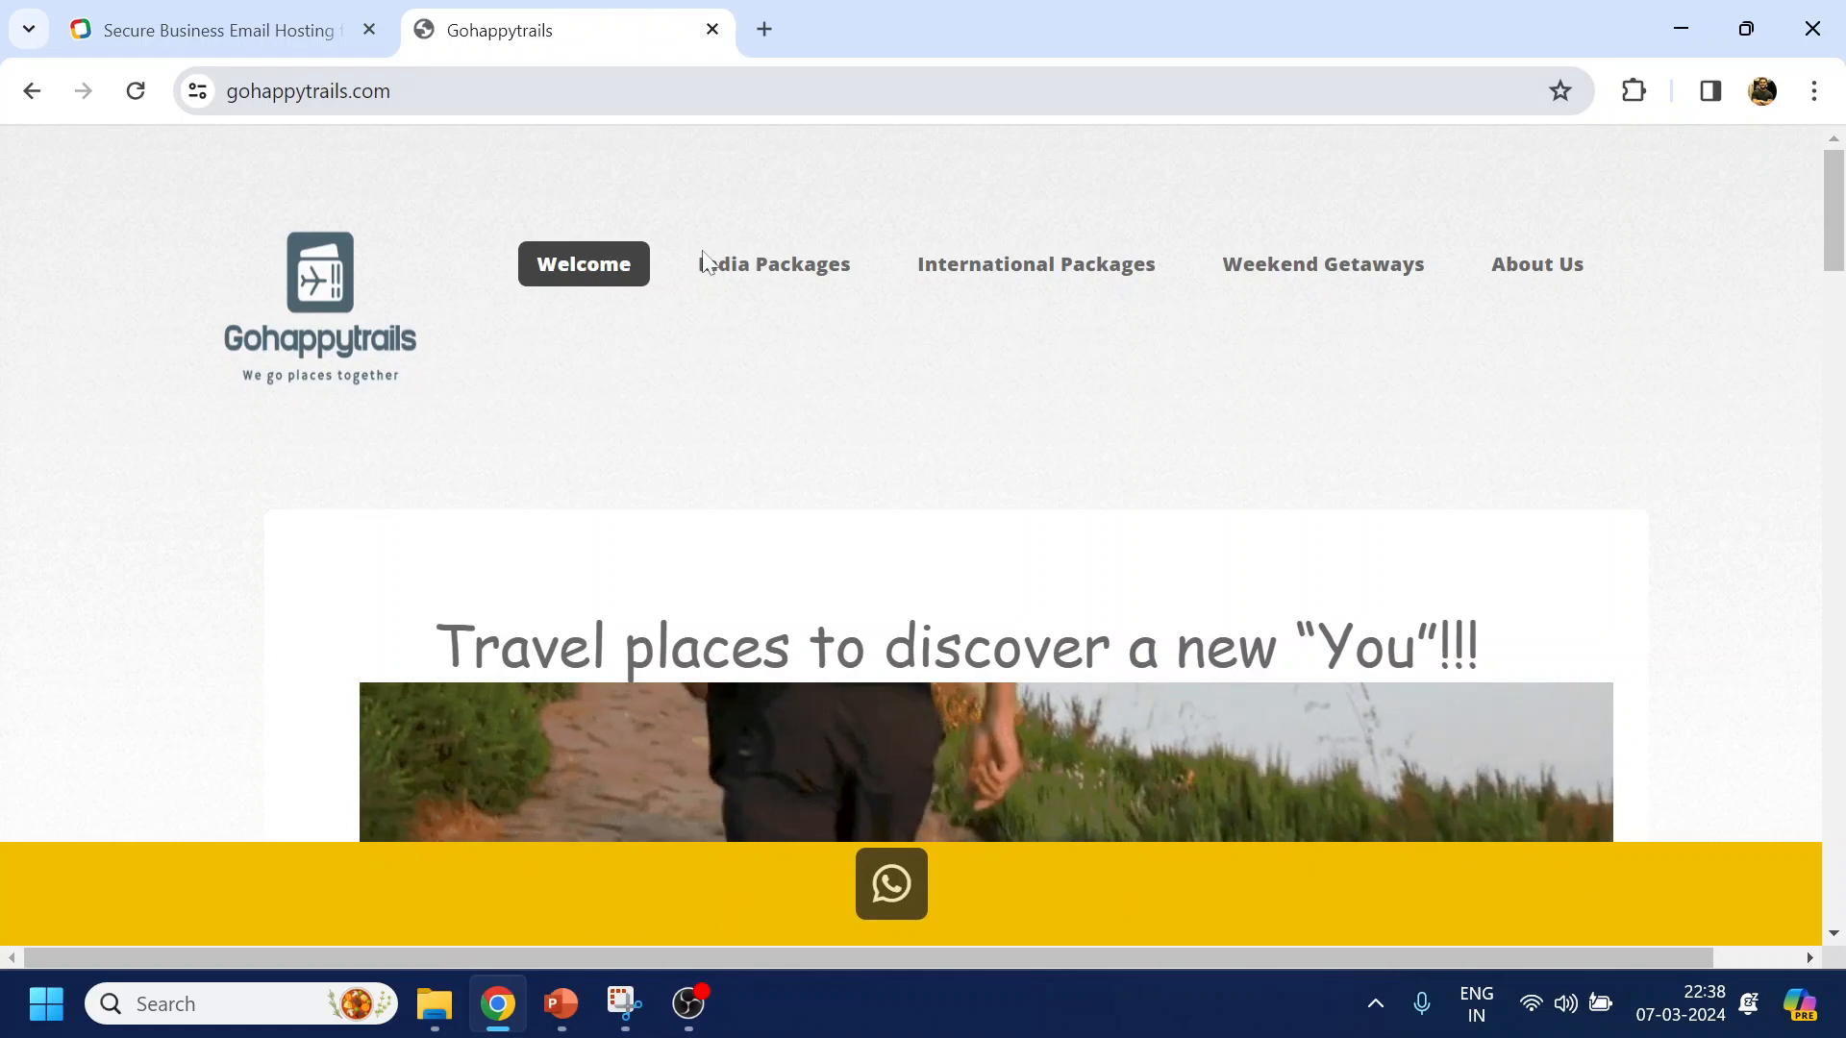
pyautogui.click(688, 1004)
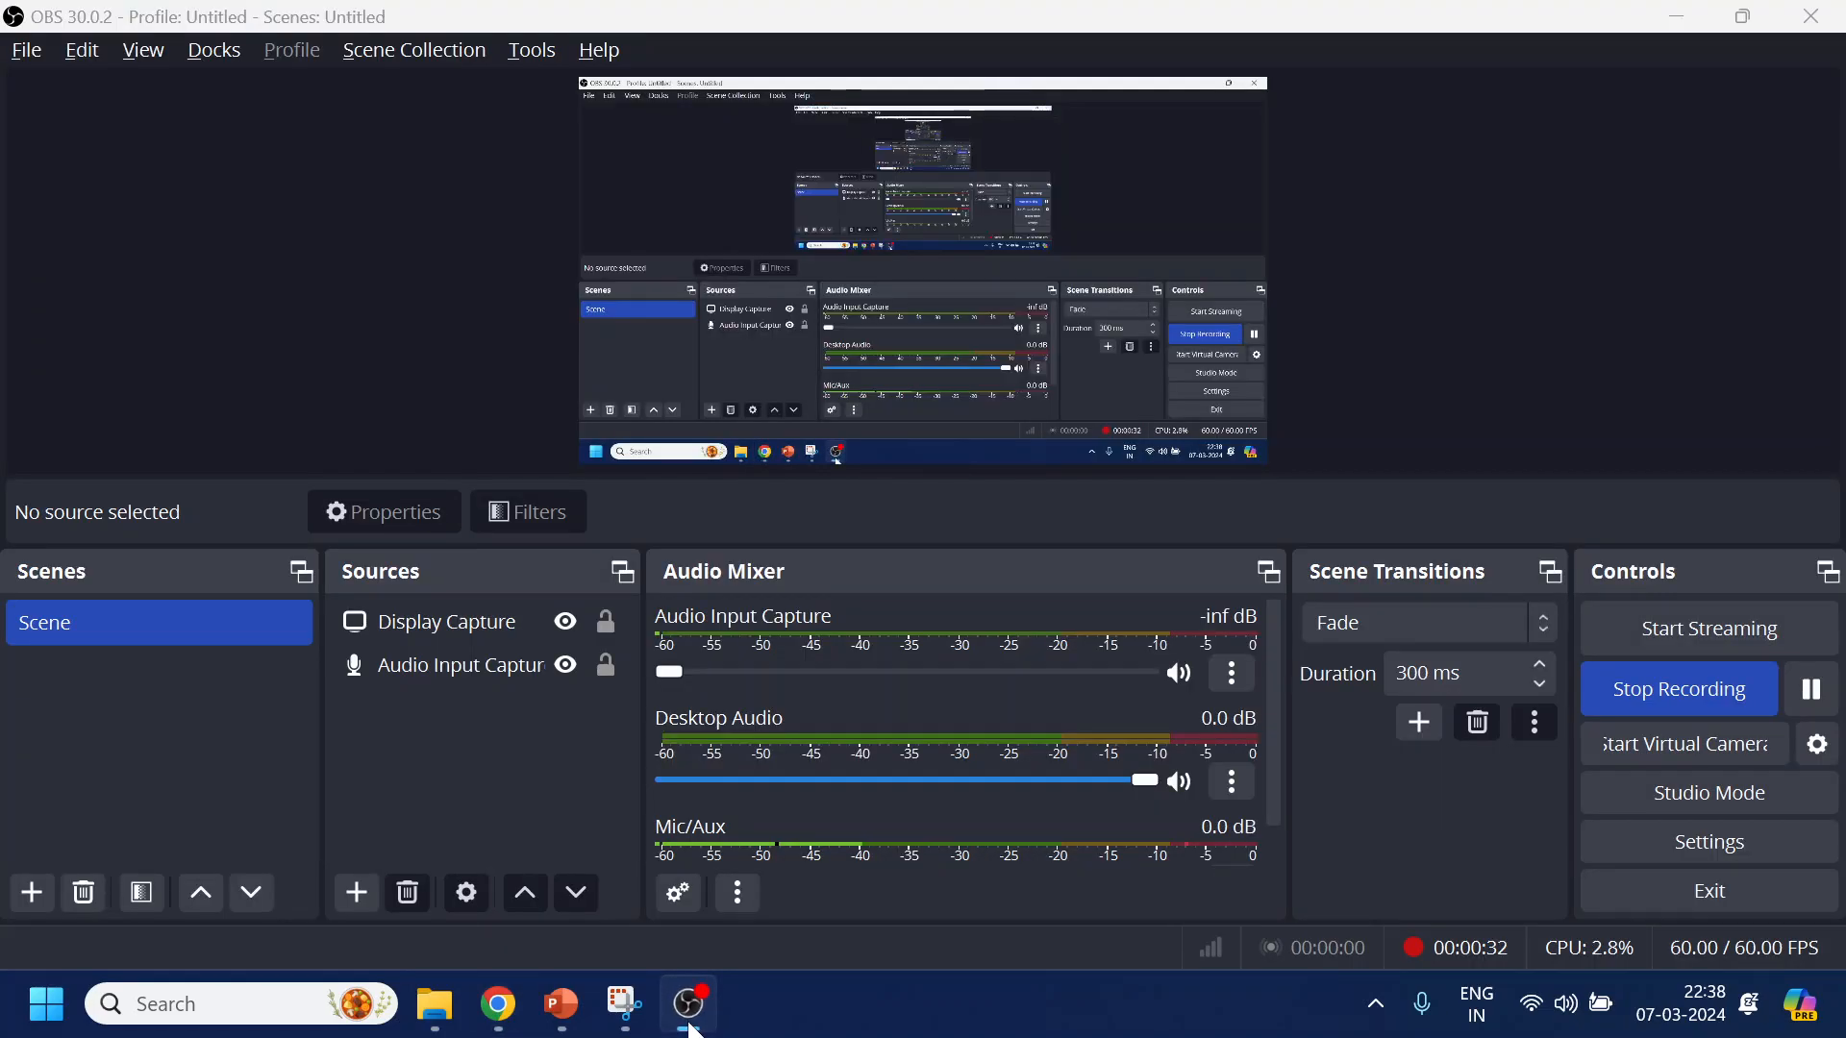
pyautogui.click(689, 1004)
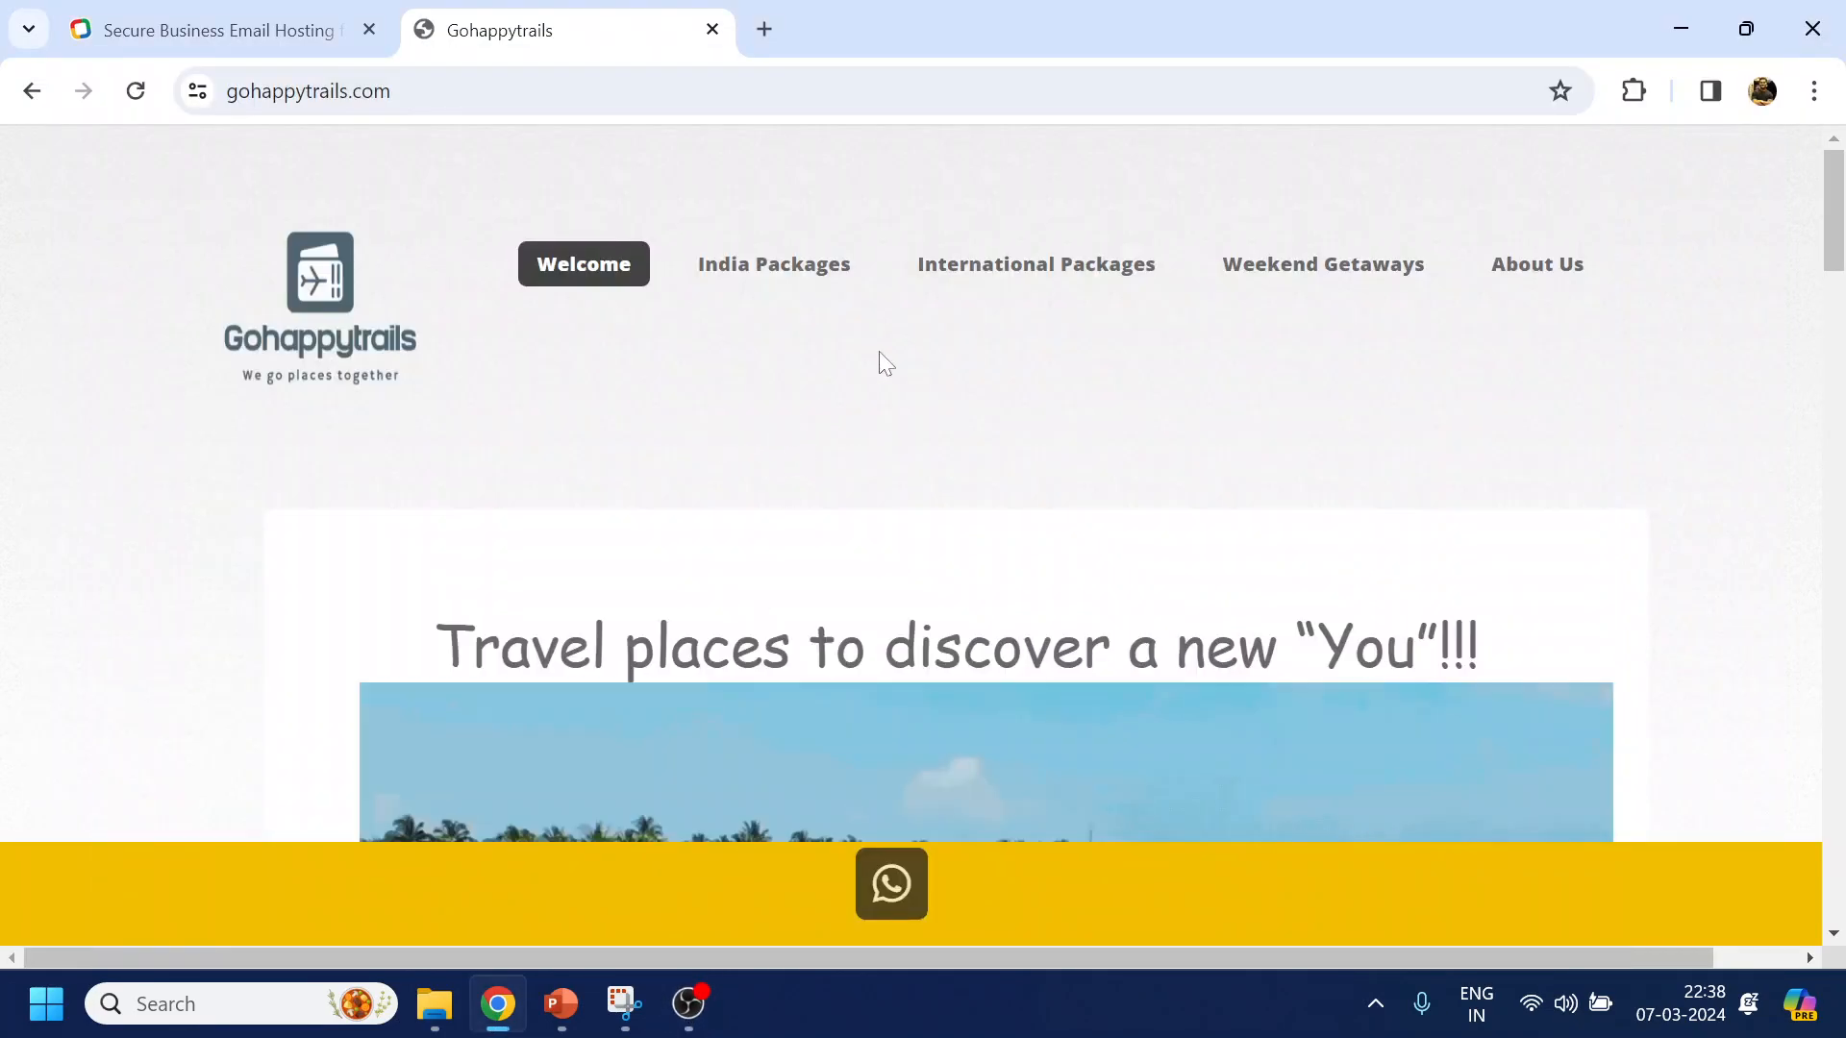
pyautogui.scroll(-8, 937, 362)
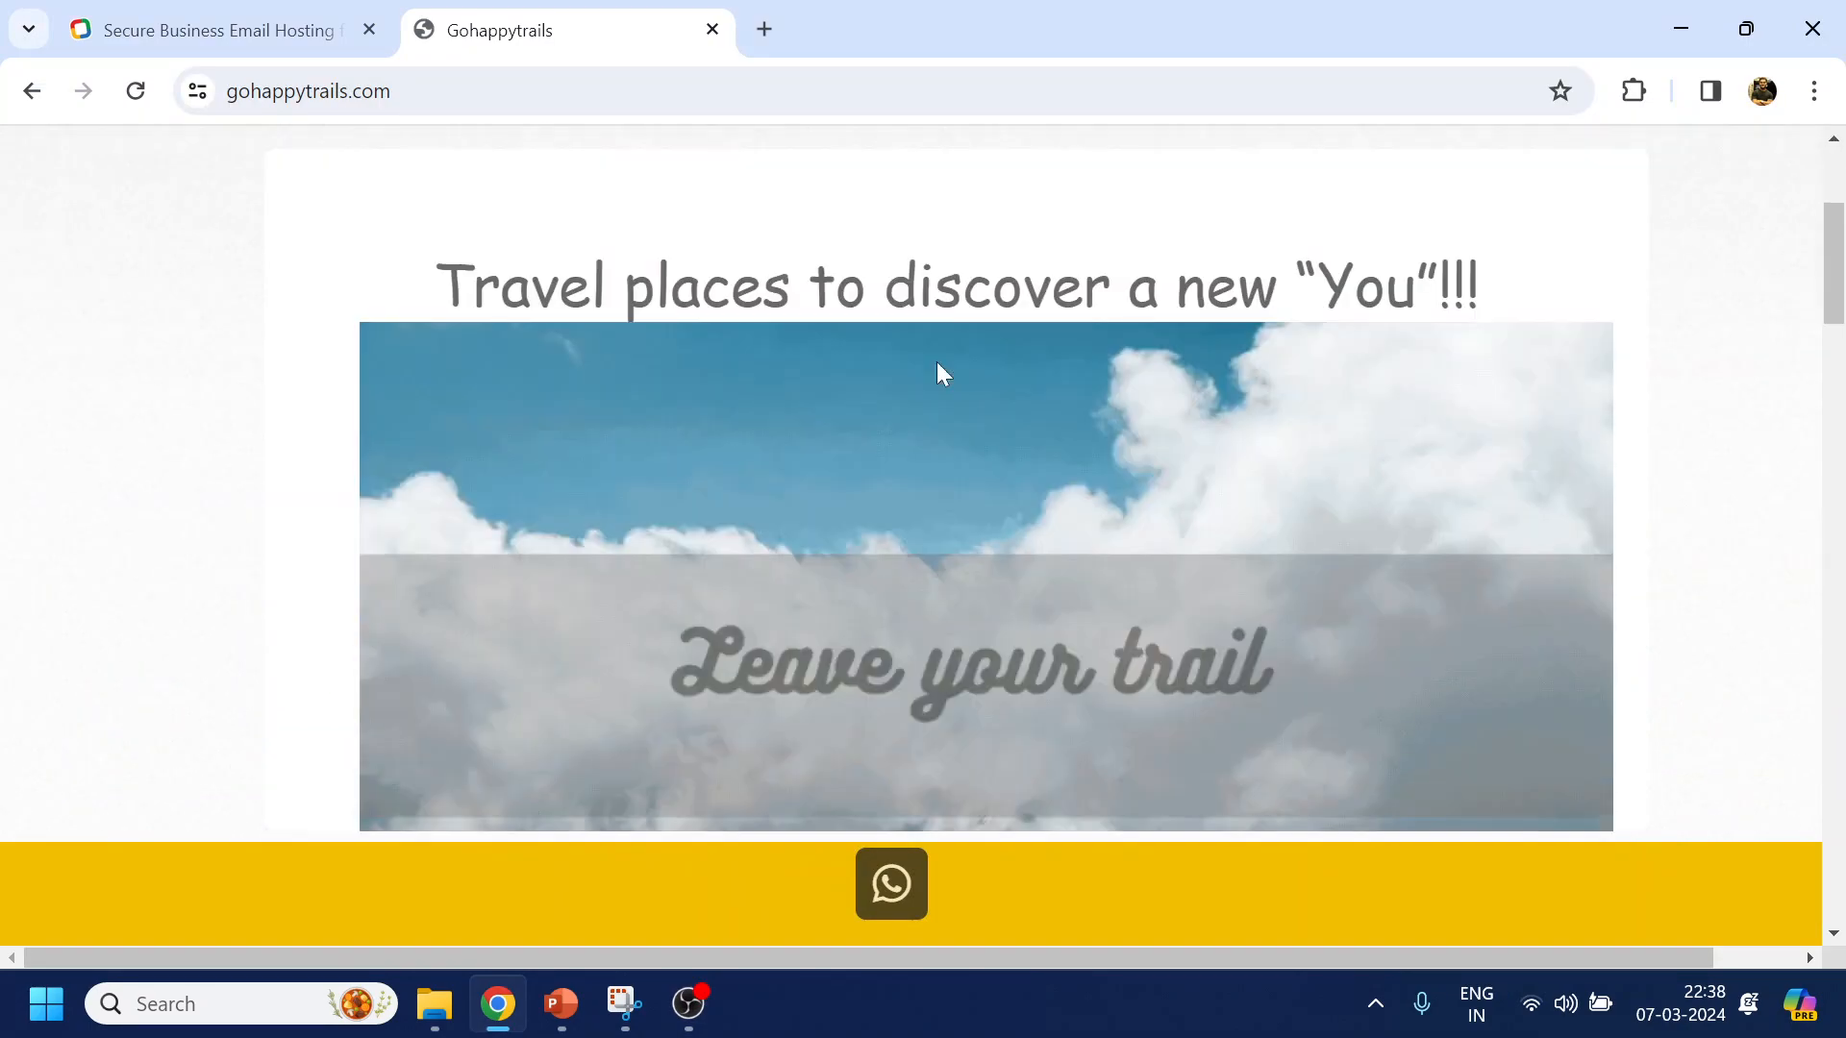
pyautogui.scroll(-20, 787, 536)
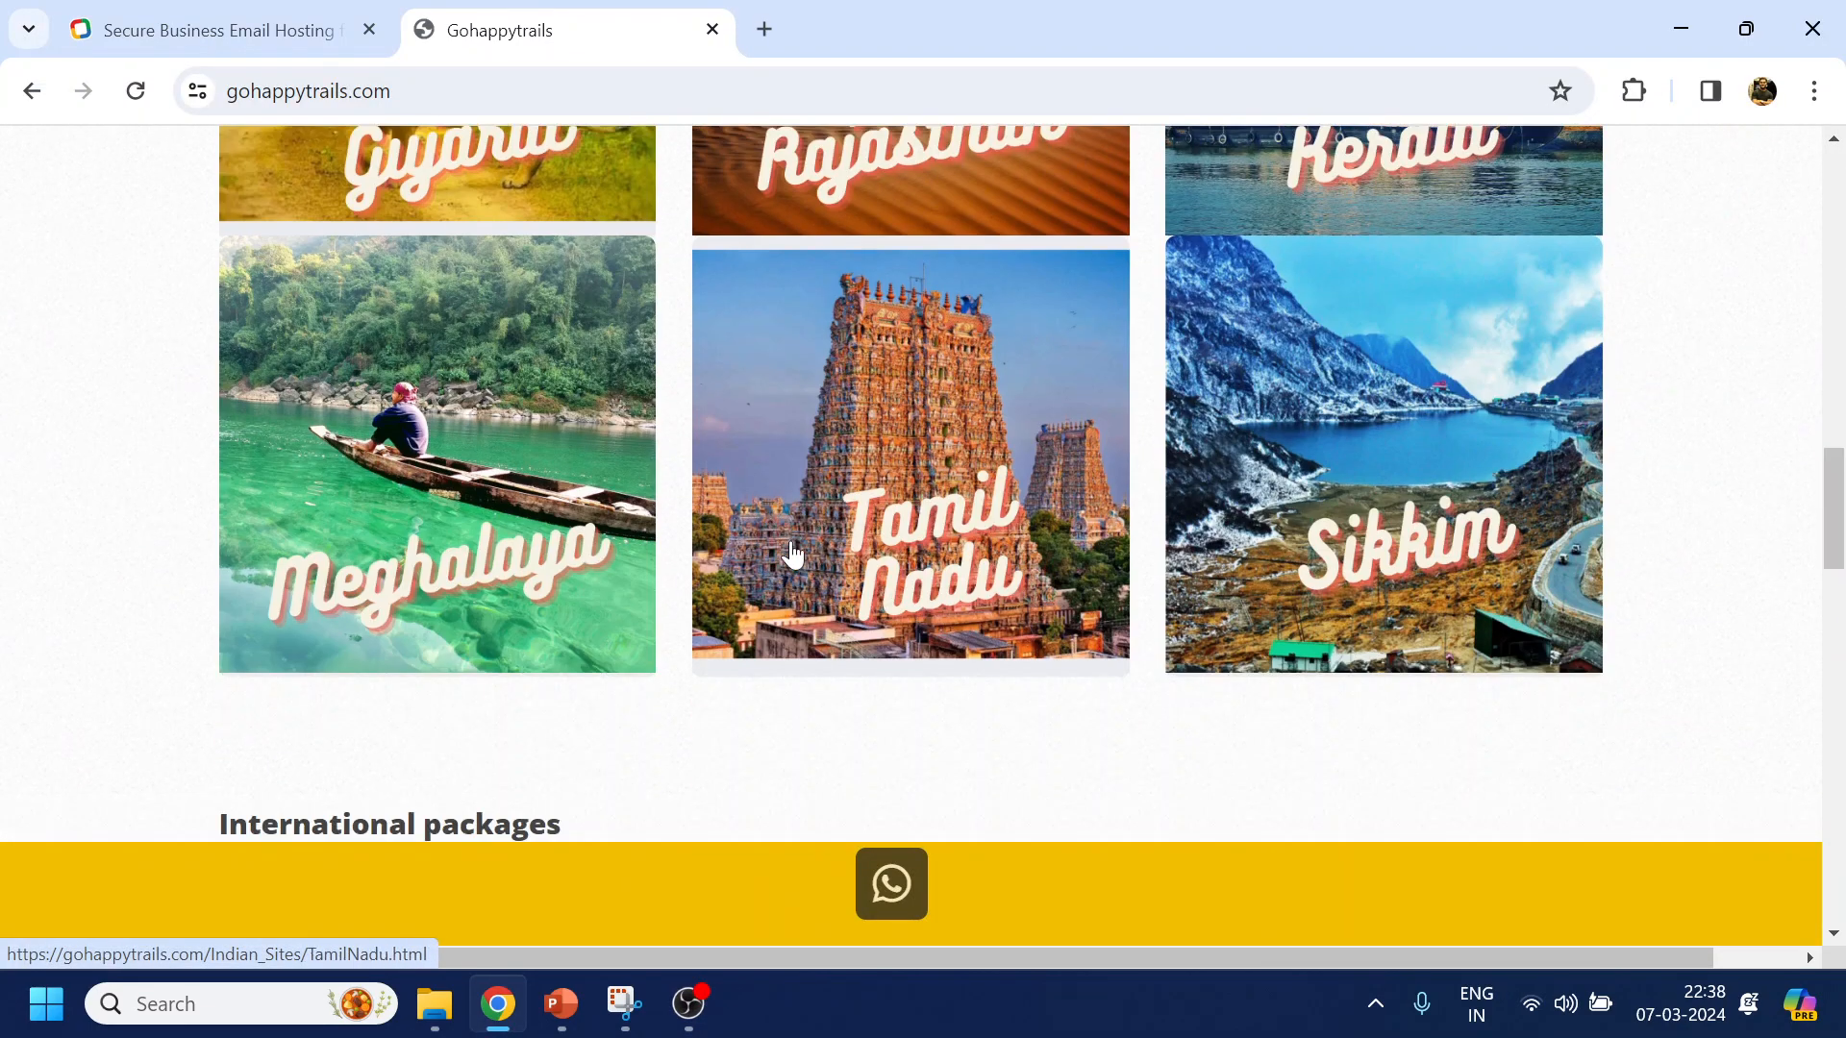
pyautogui.scroll(-10, 794, 562)
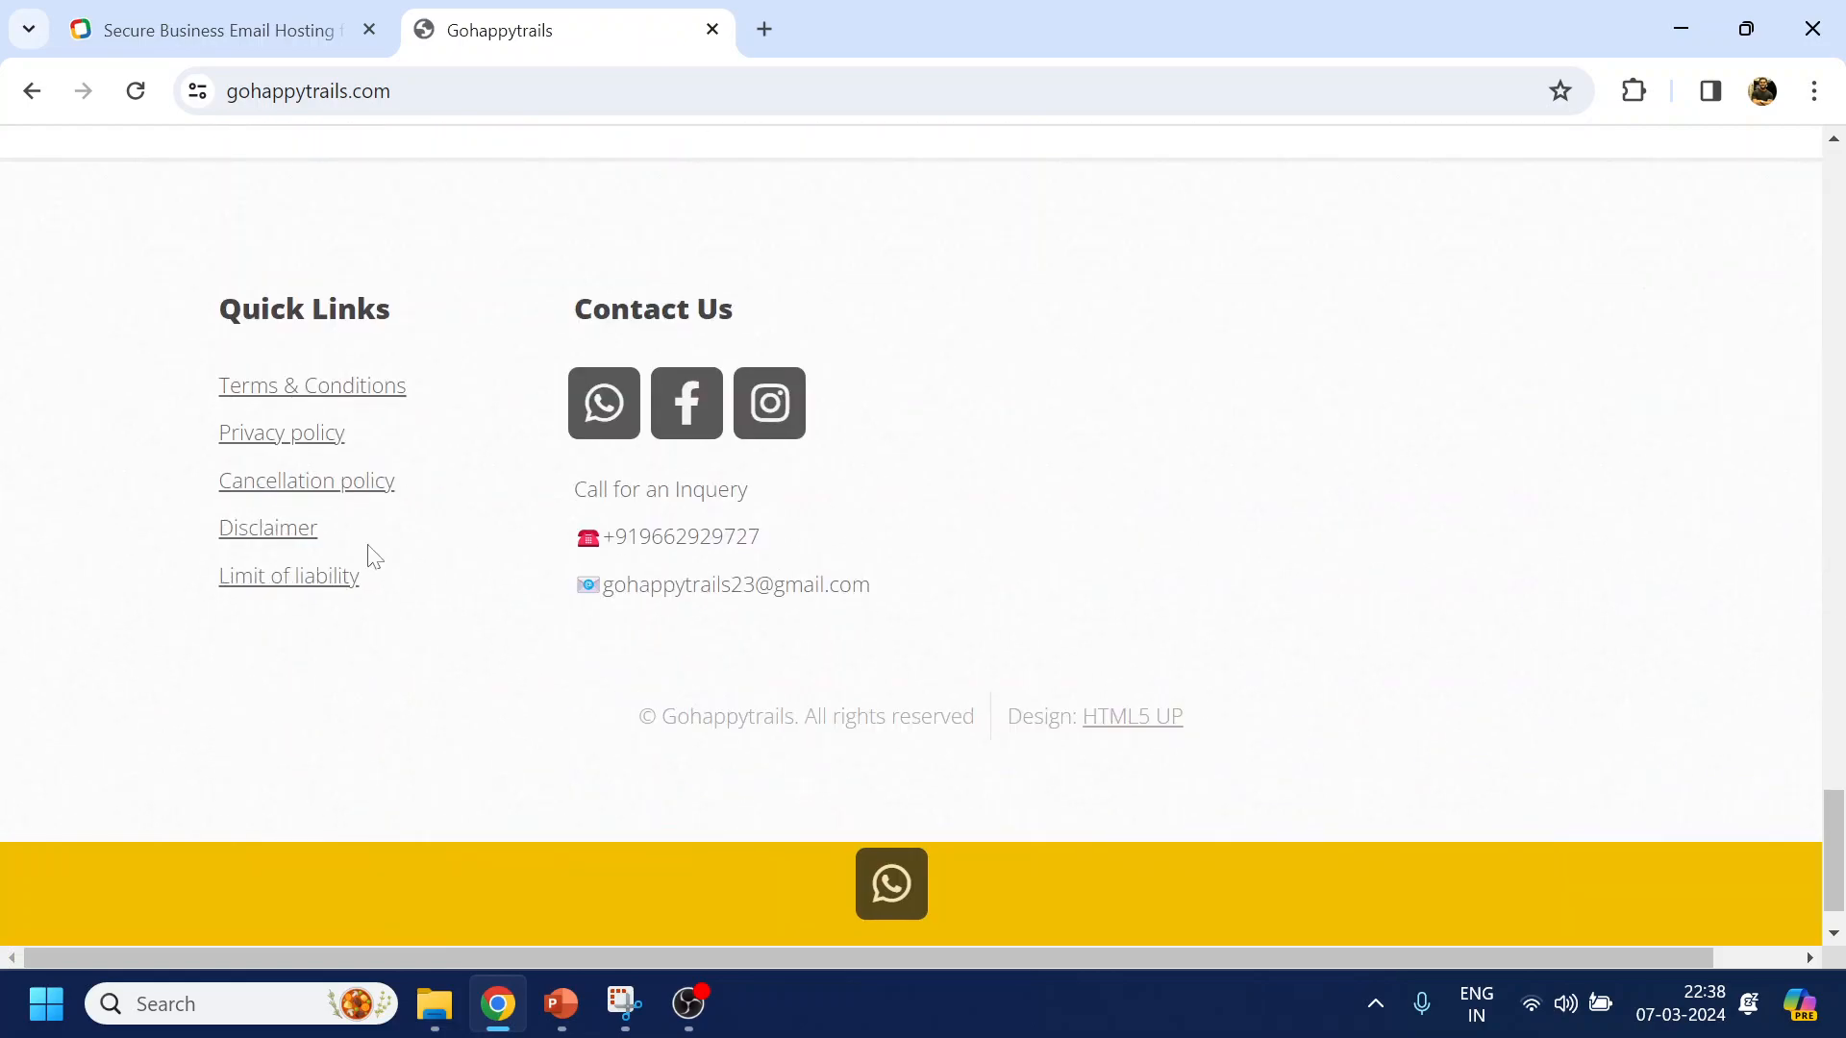
pyautogui.scroll(-1, 1211, 560)
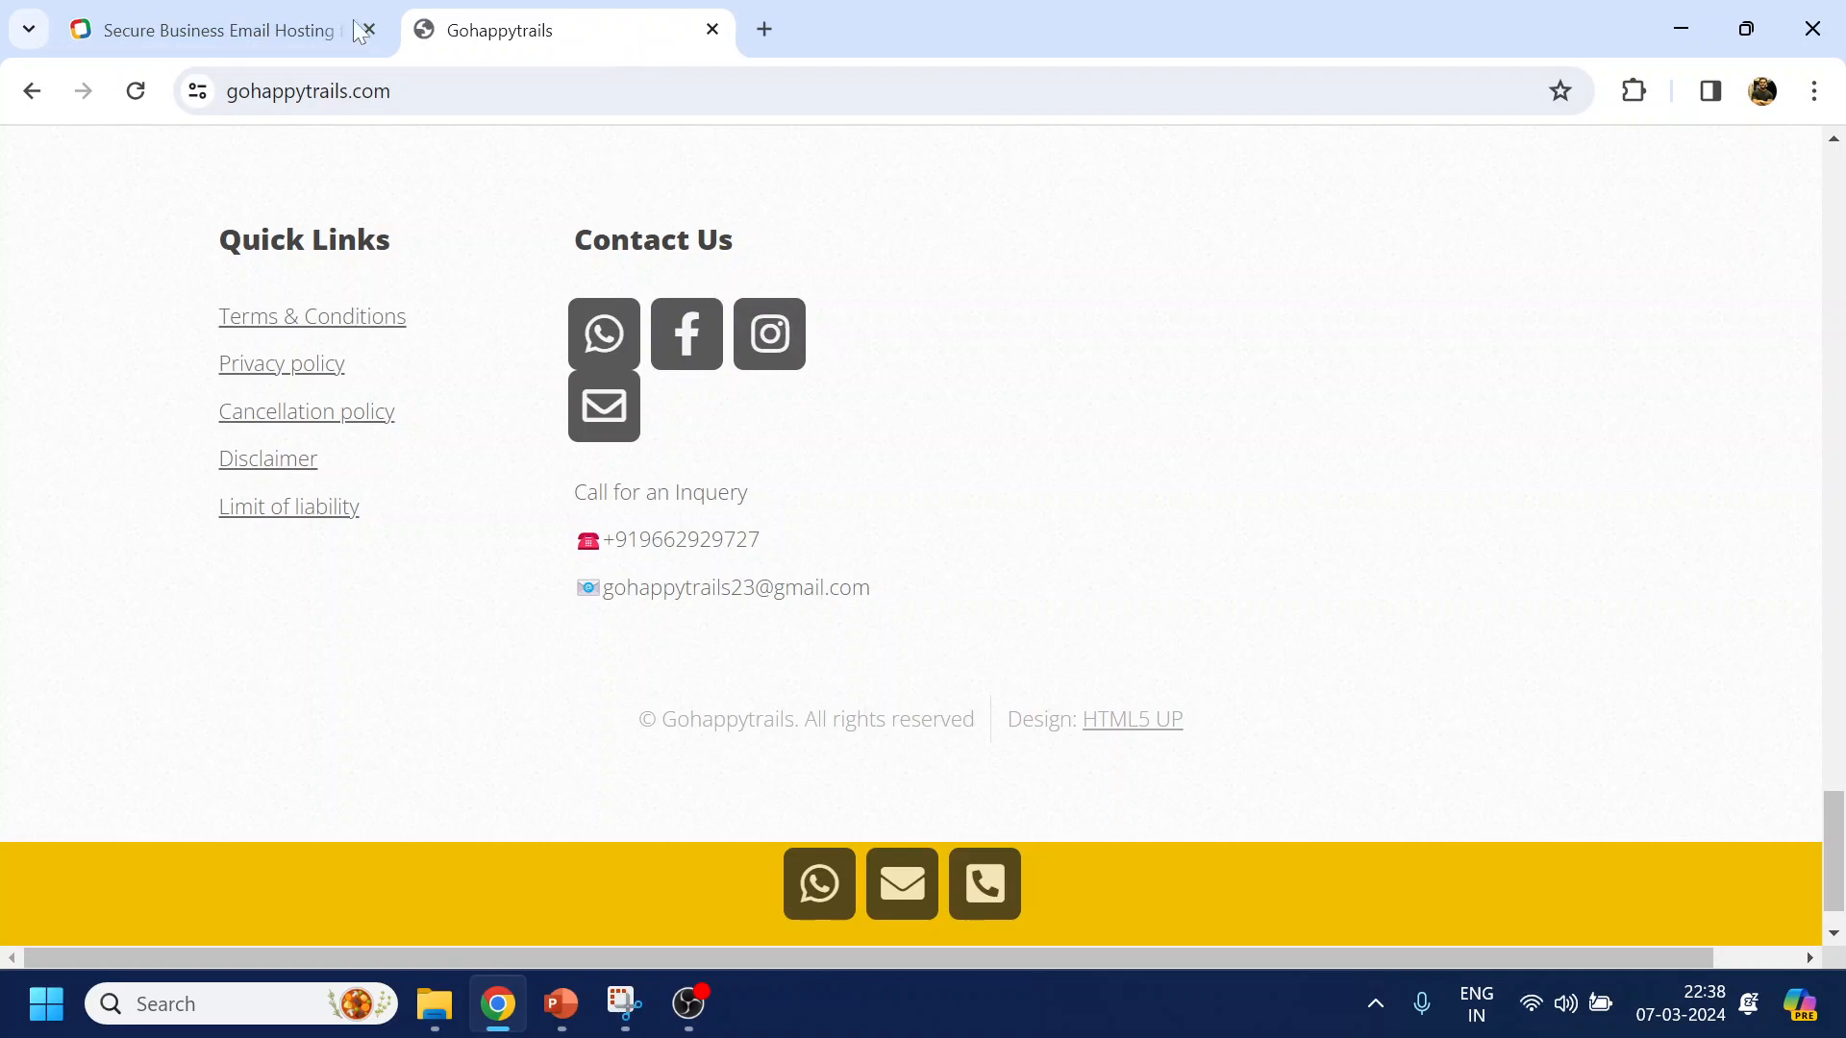
# On Zoho Mail's pricing page, highlight the Forever Free Plan and its 'Up to five users' limit
pyautogui.click(169, 36)
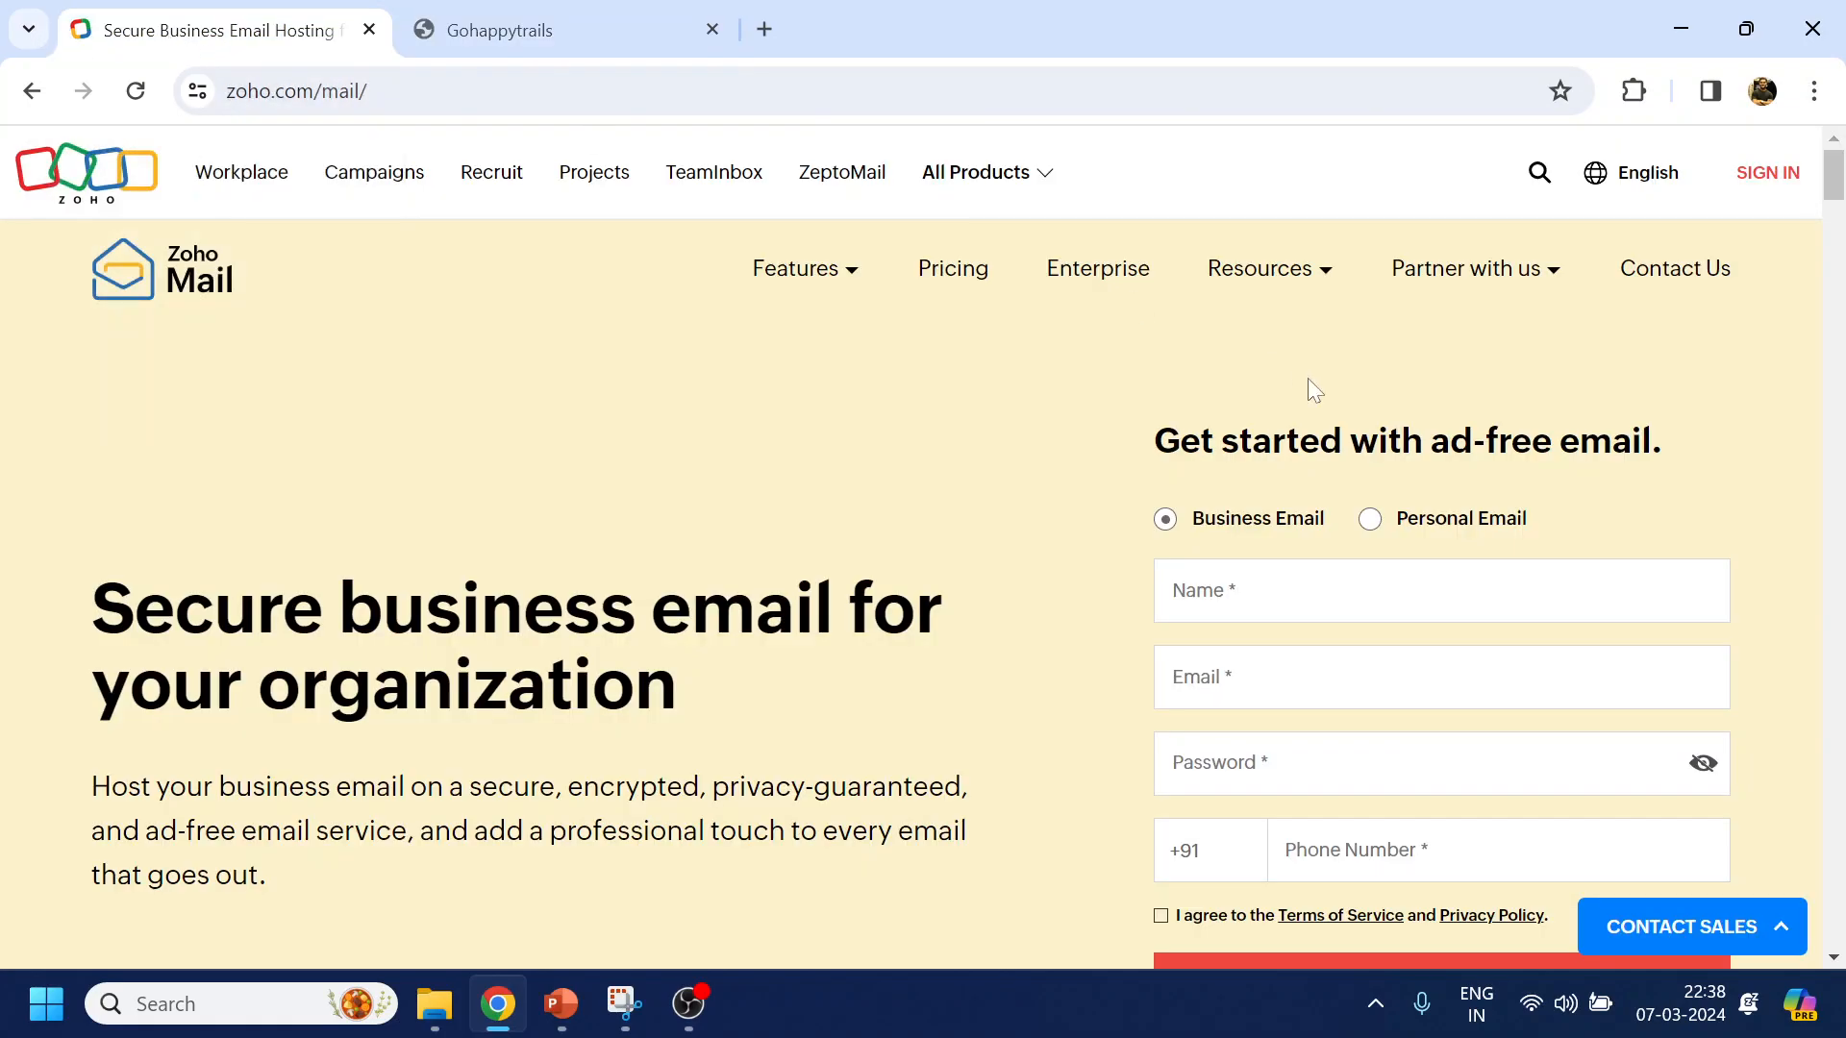
pyautogui.click(952, 280)
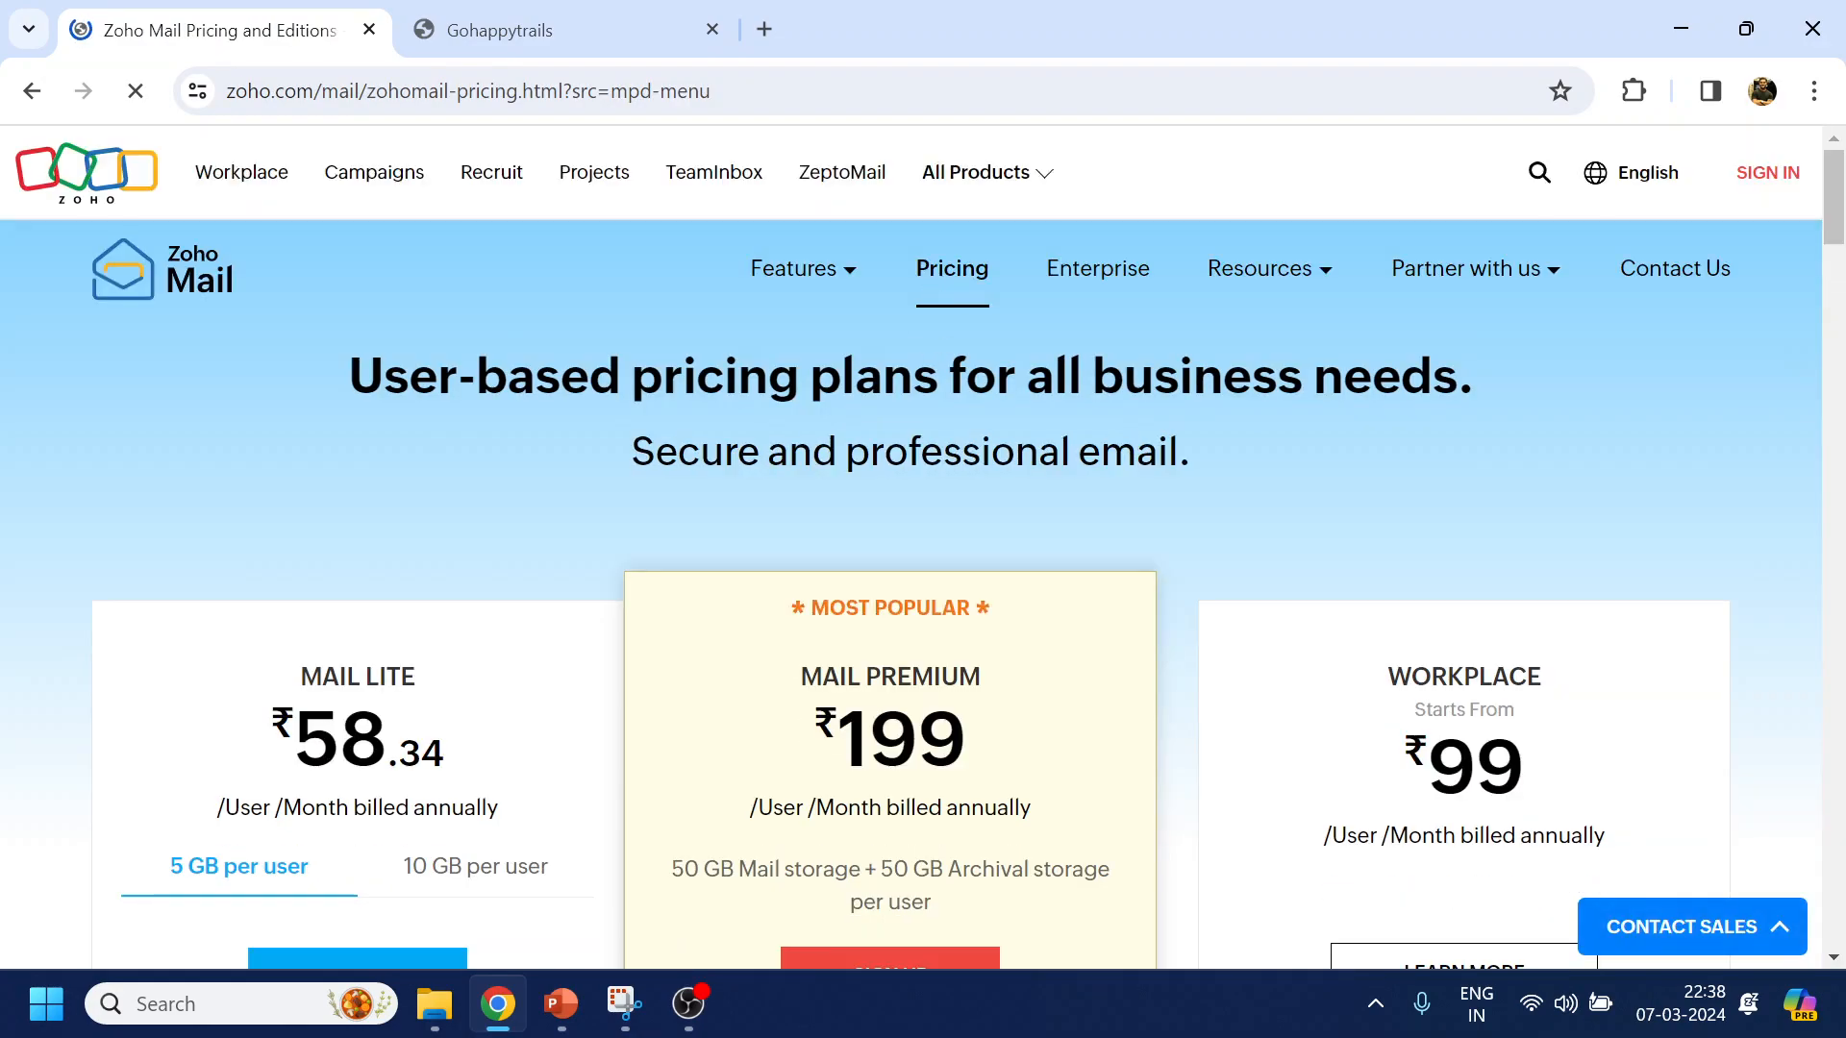
pyautogui.scroll(-20, 993, 452)
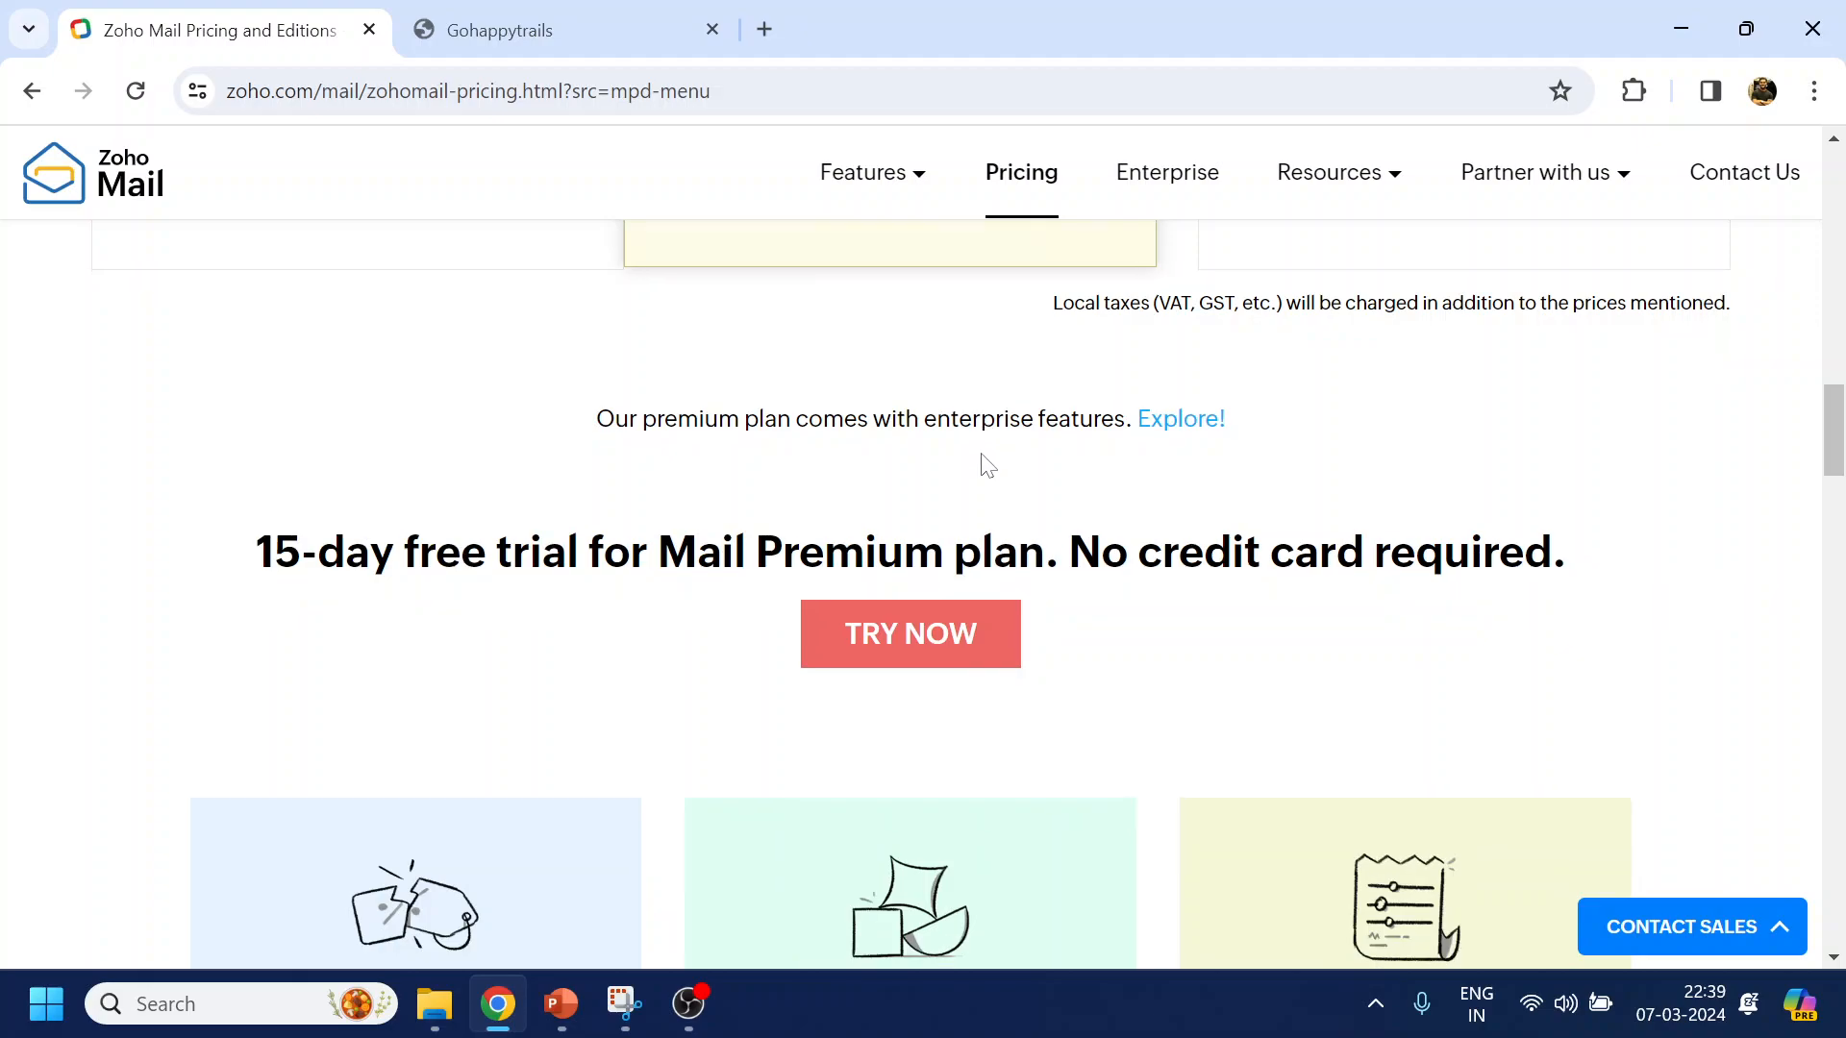
pyautogui.scroll(-6, 983, 465)
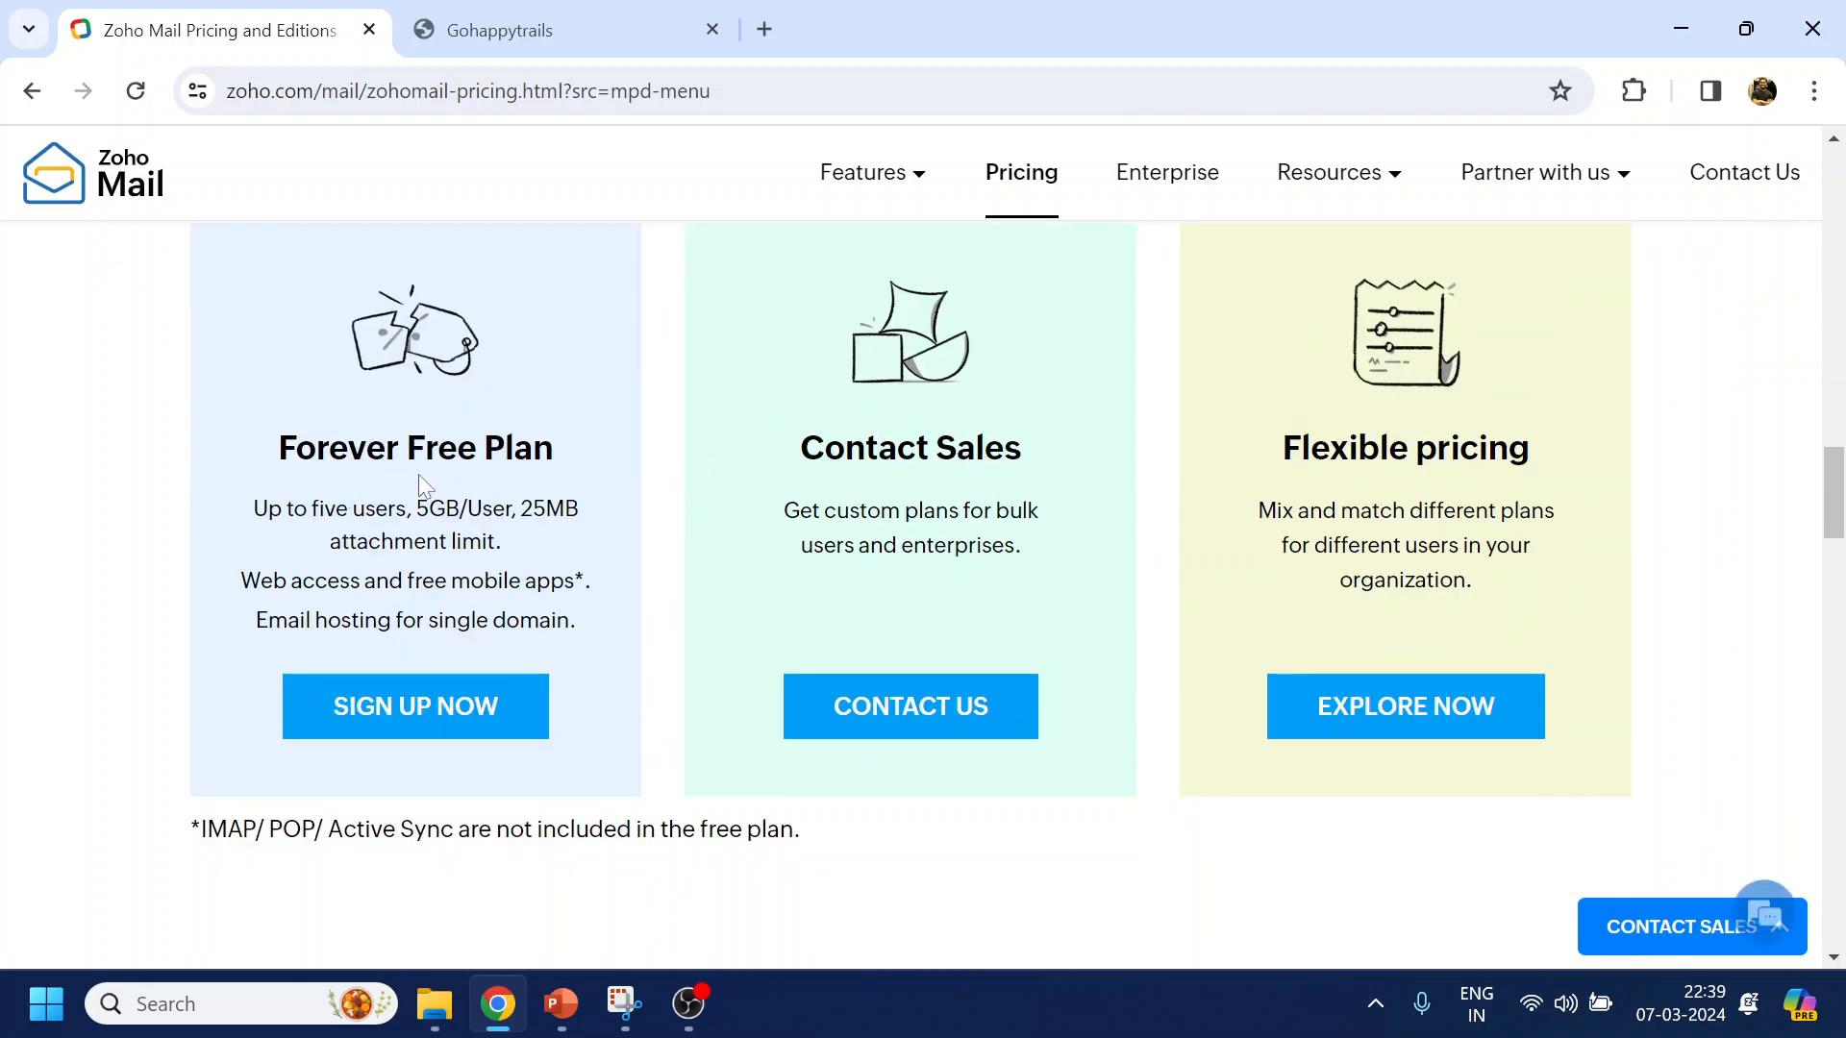
pyautogui.moveTo(278, 448); pyautogui.dragTo(532, 448)
pyautogui.click(532, 448)
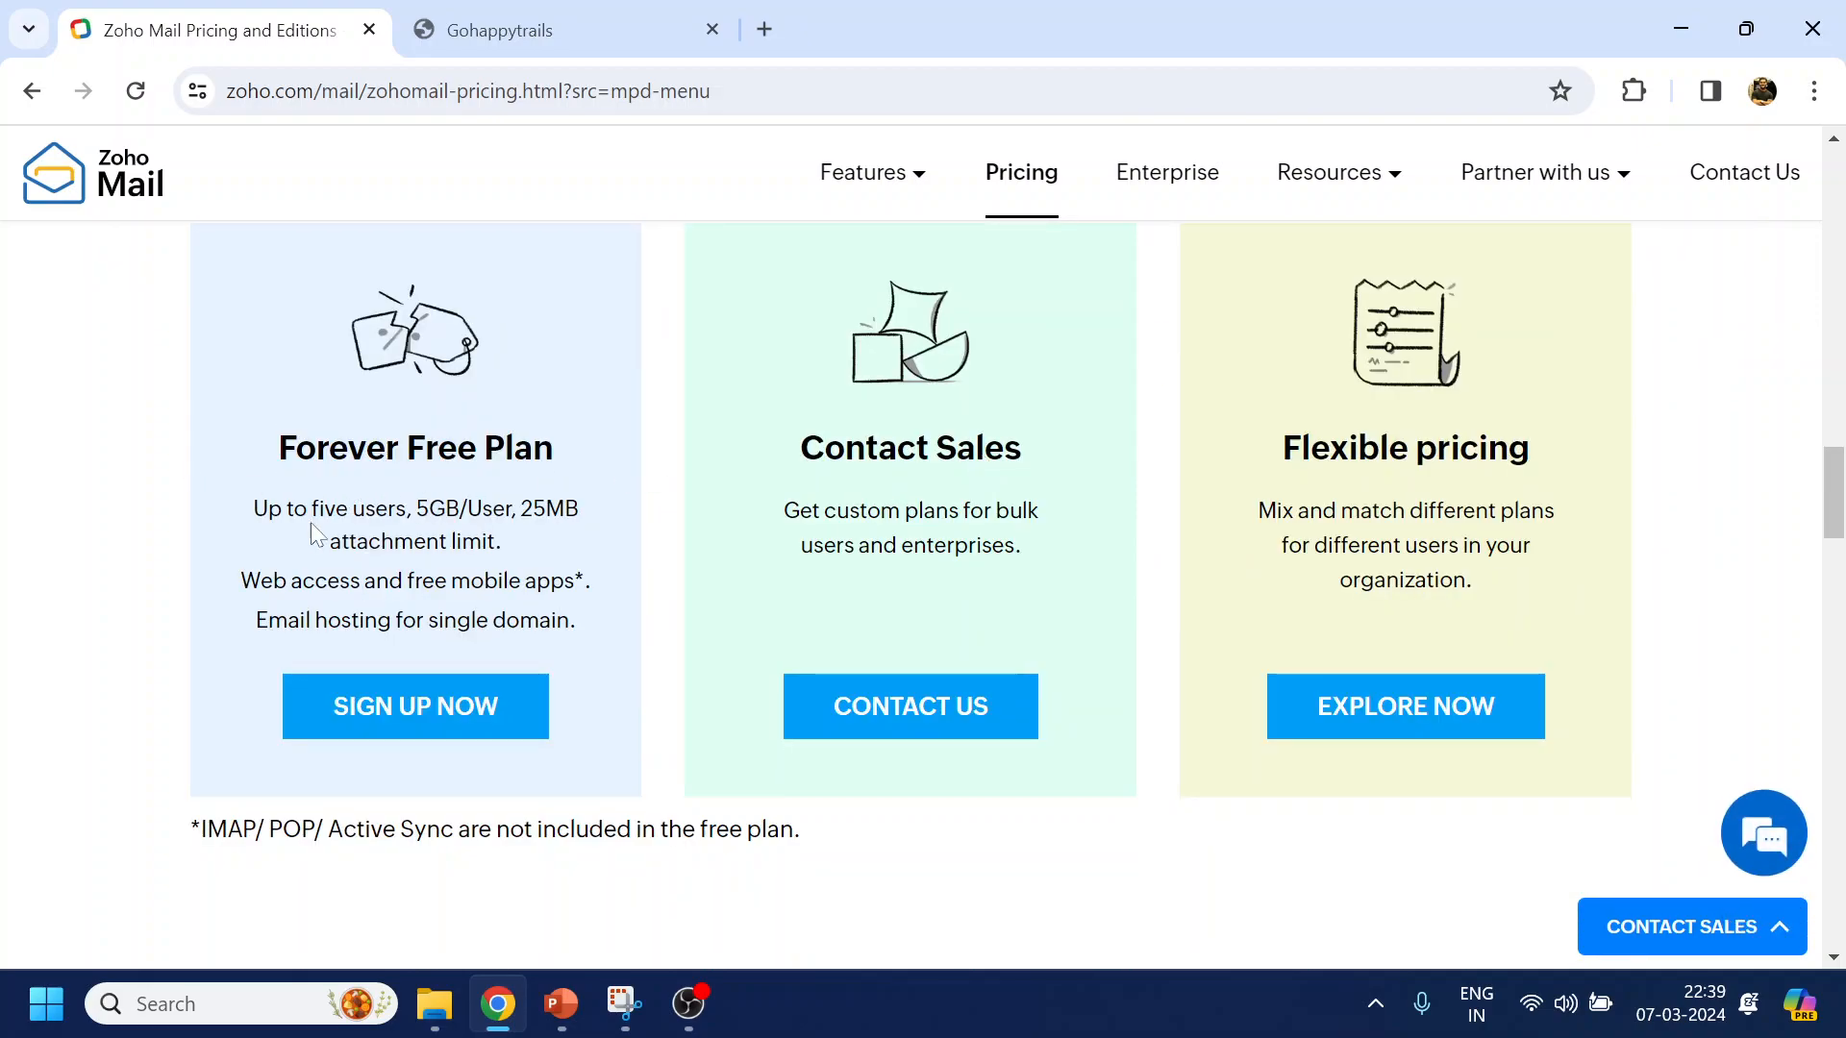
pyautogui.moveTo(253, 508); pyautogui.dragTo(395, 508)
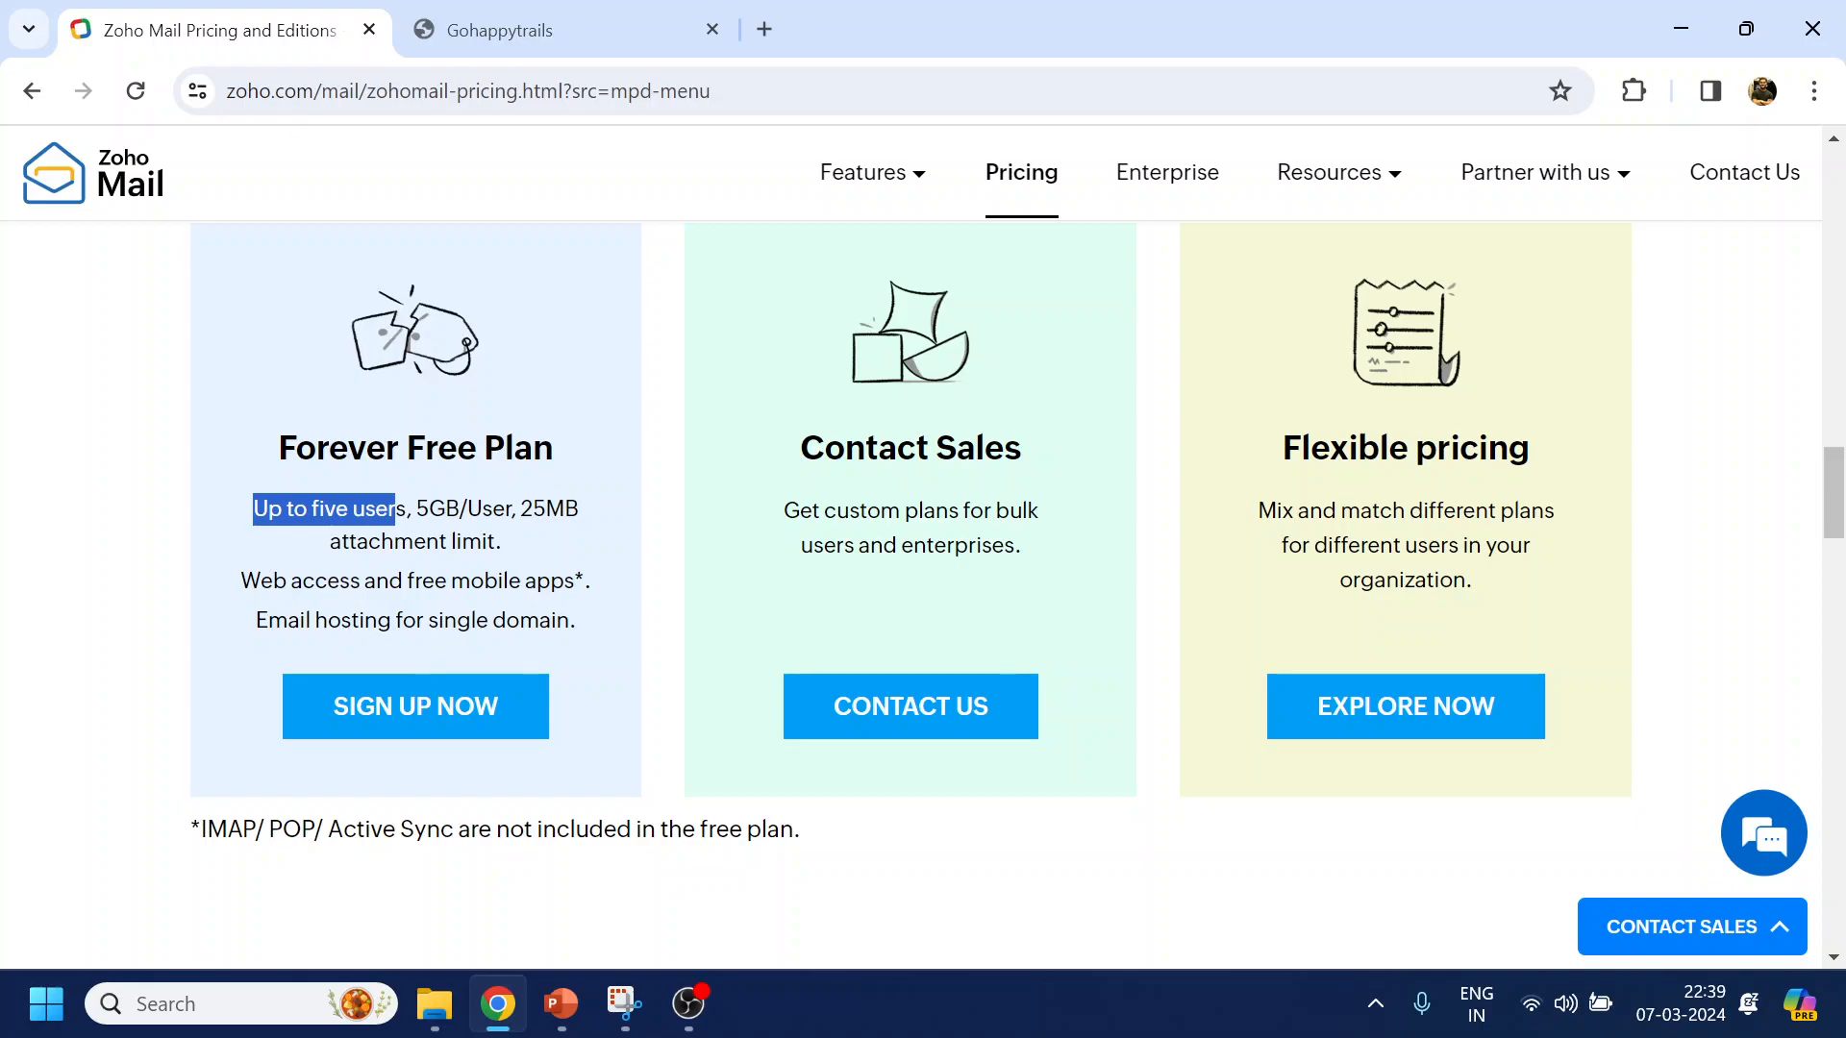
# Launch Notepad++ from the Start menu and start a new blank document
pyautogui.click(46, 1008)
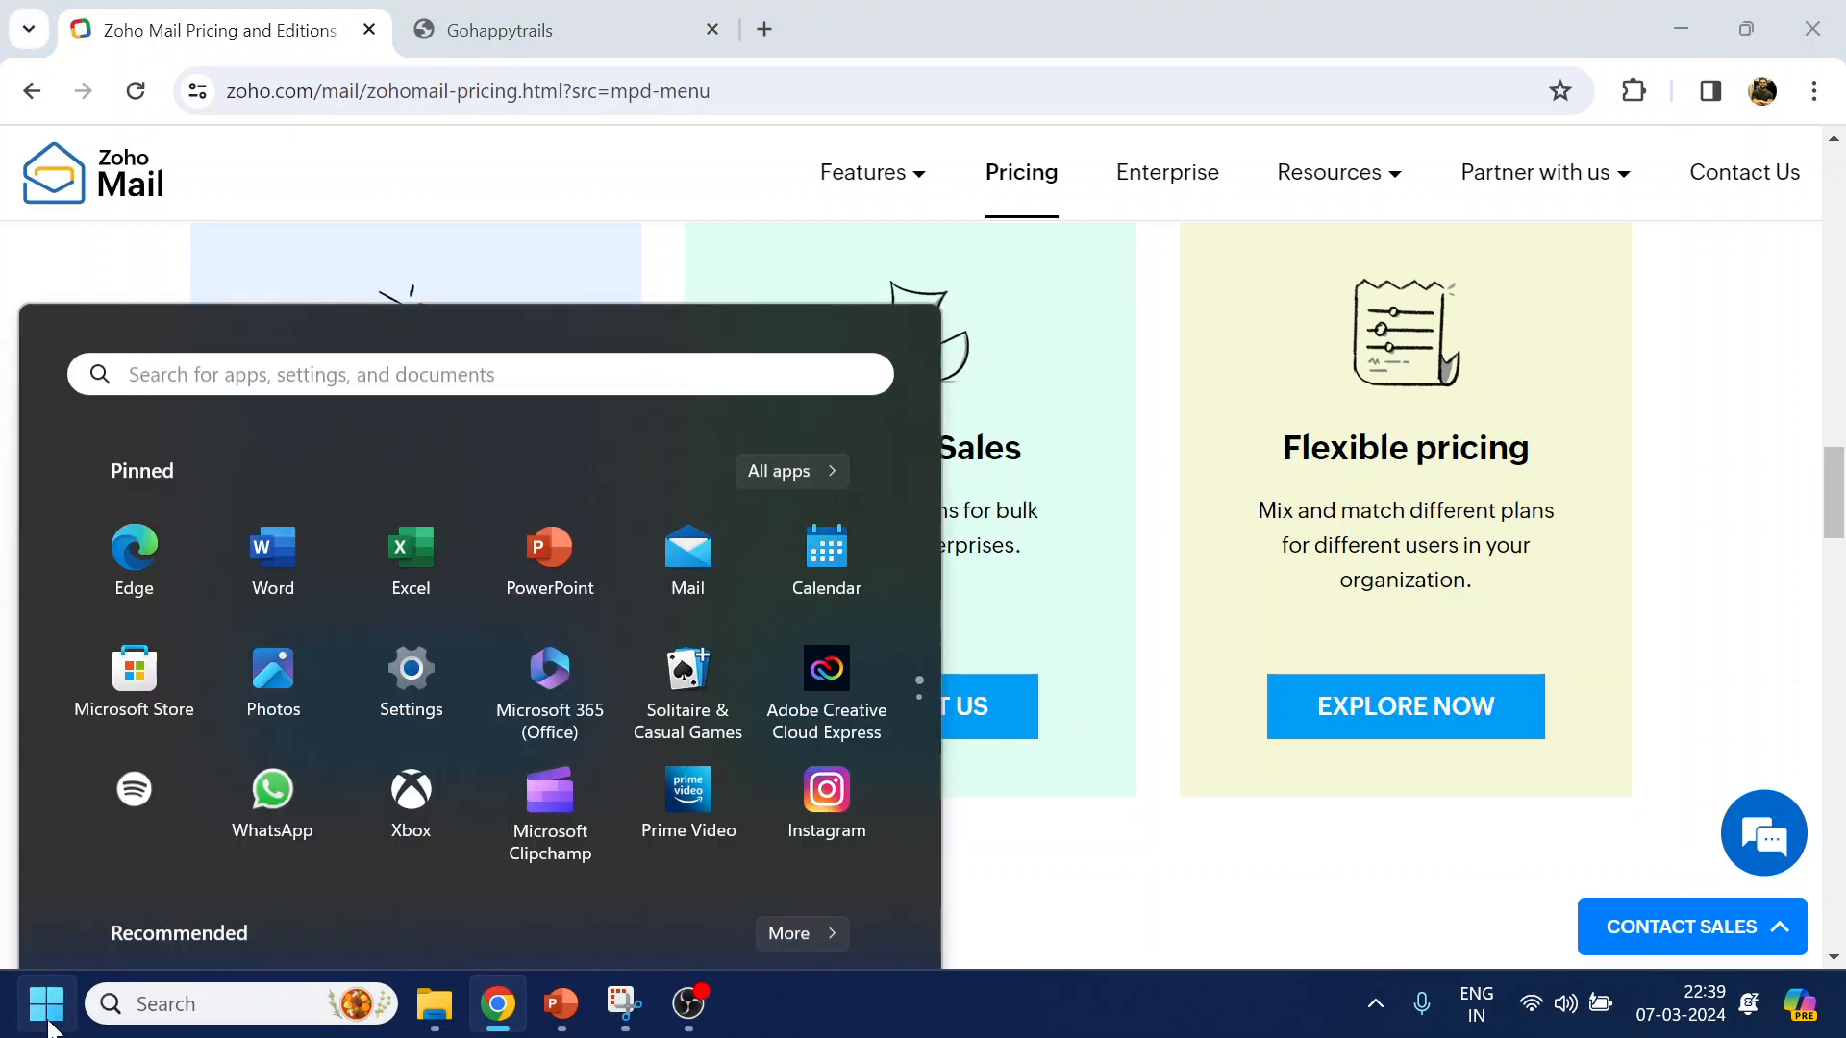
pyautogui.write('note')
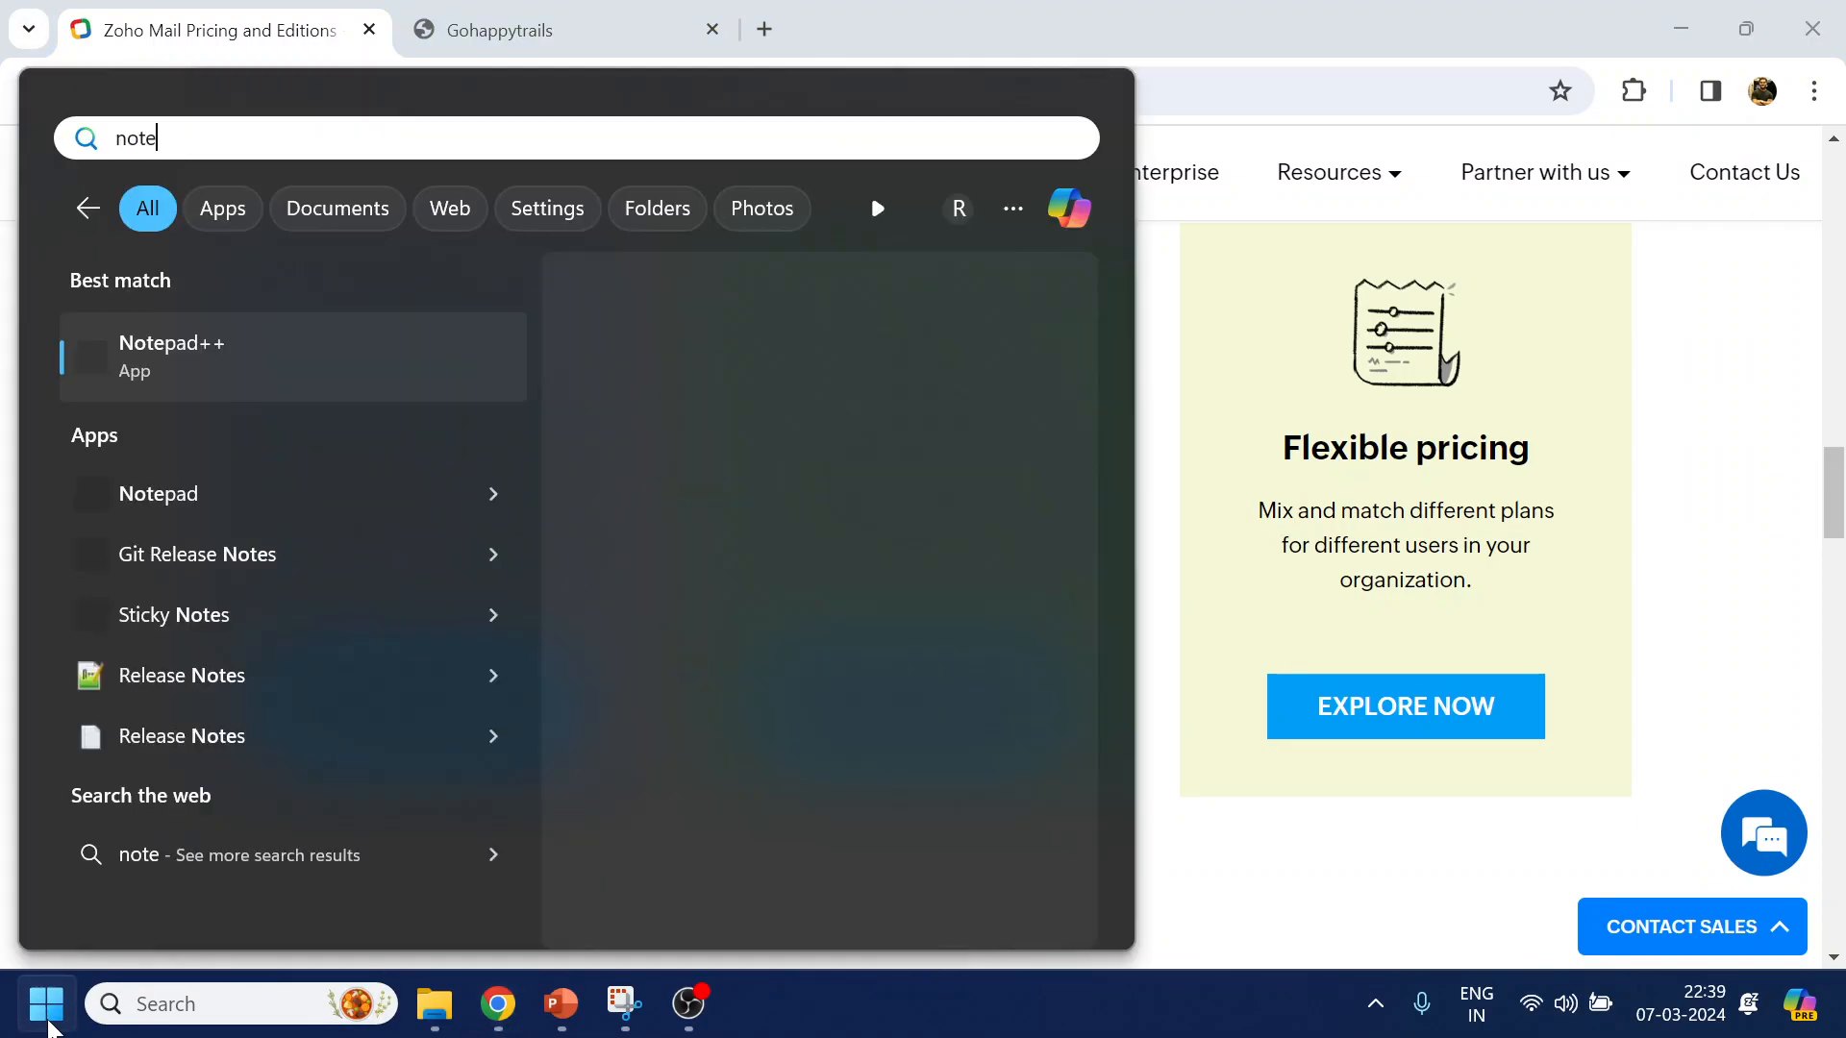
pyautogui.press('Return')
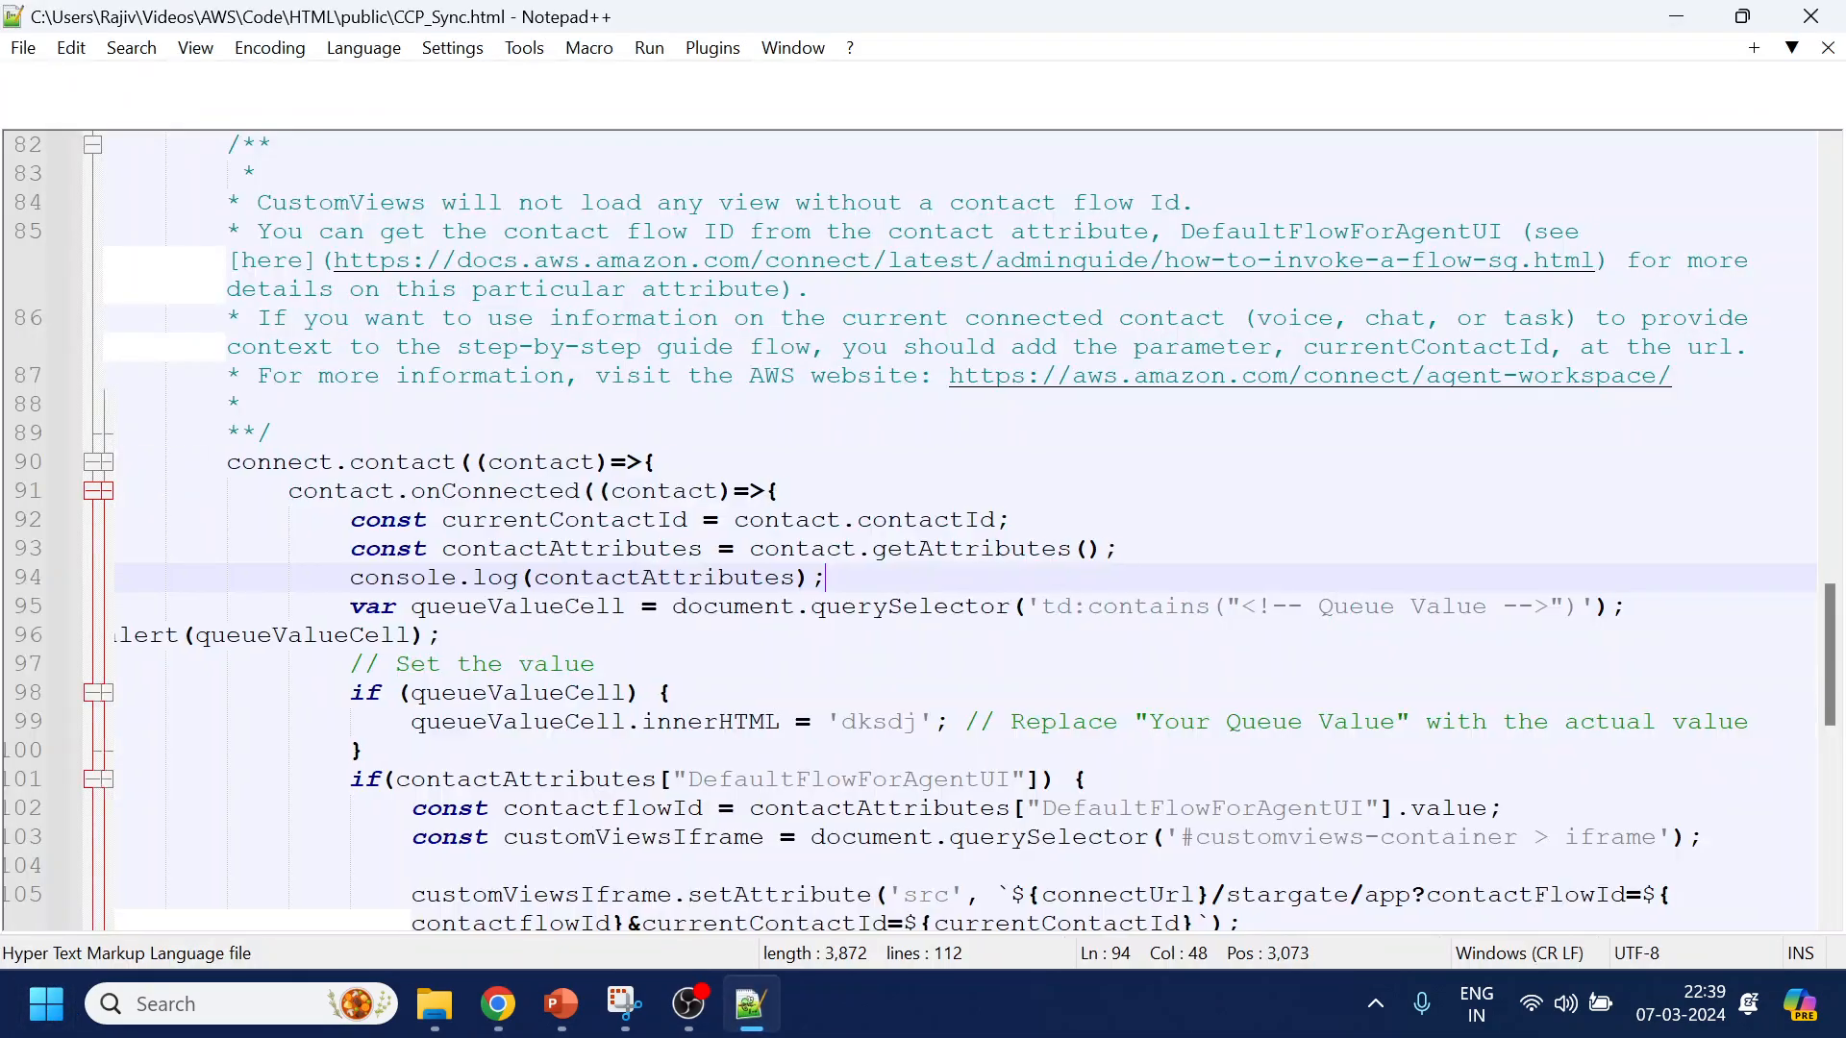
pyautogui.hotkey('ctrl', 'n')
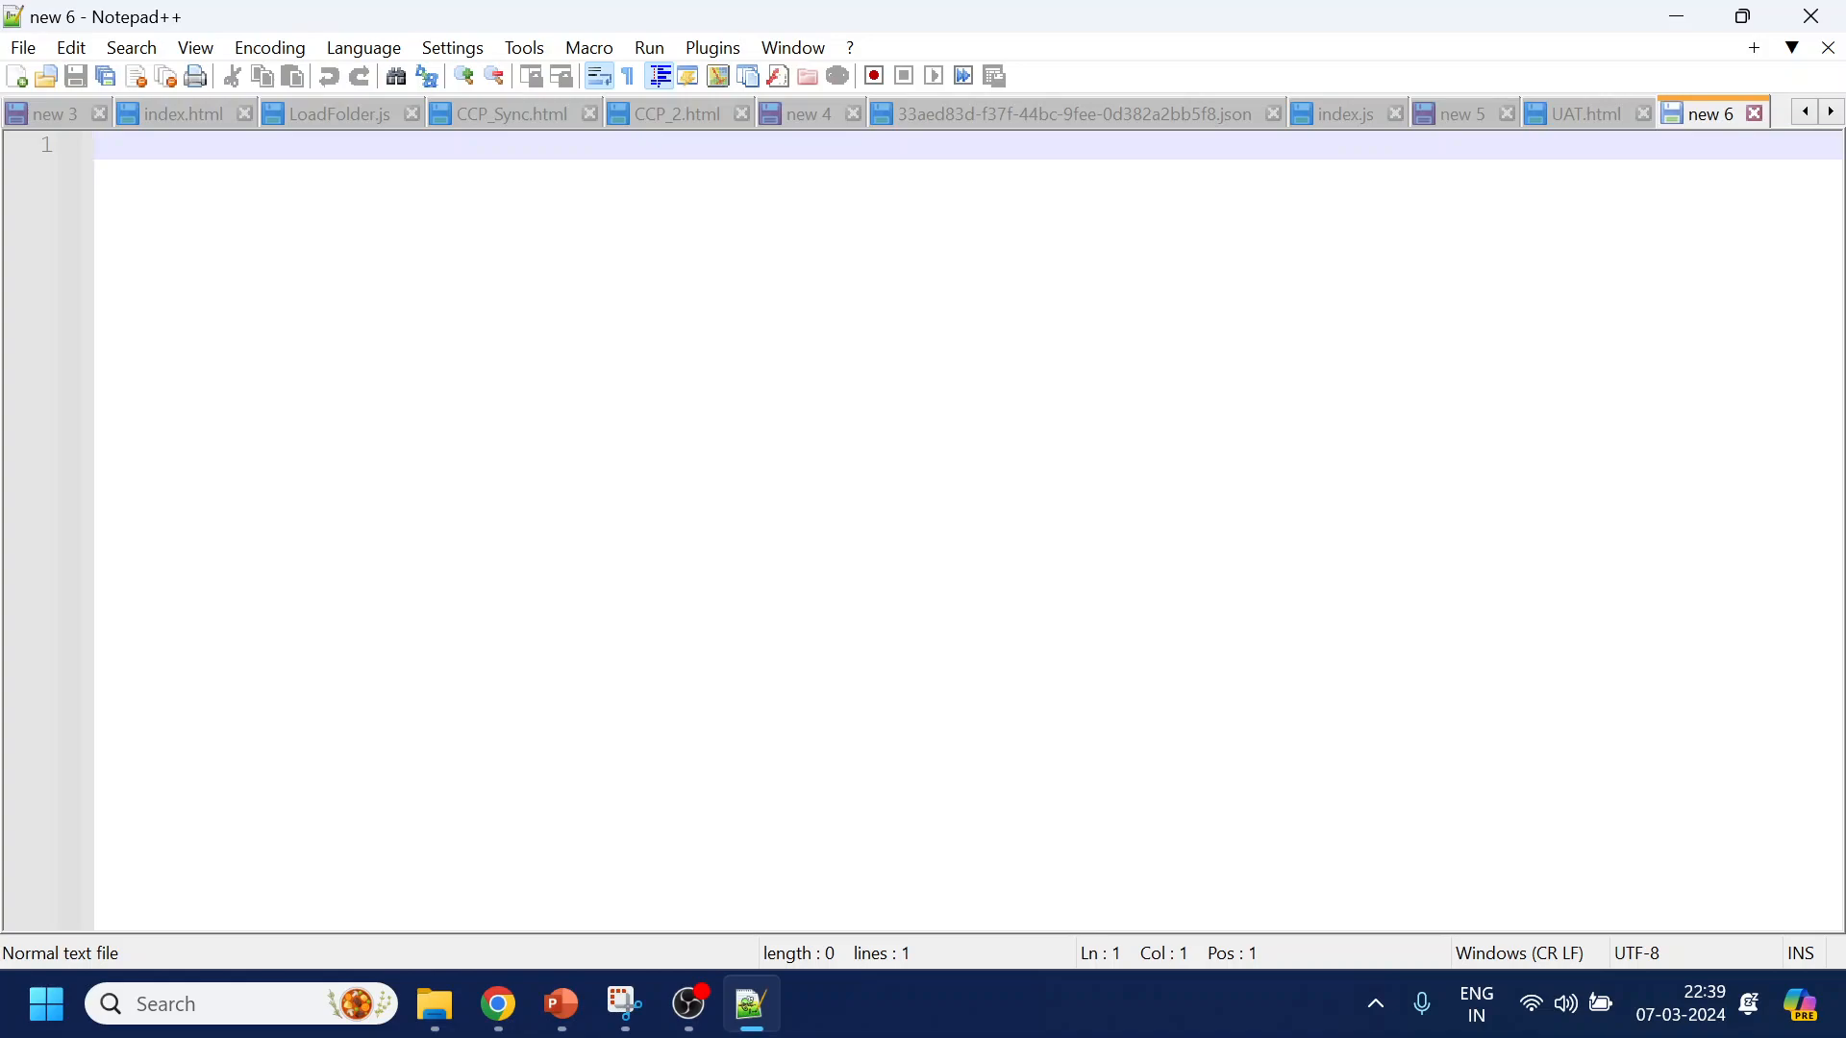
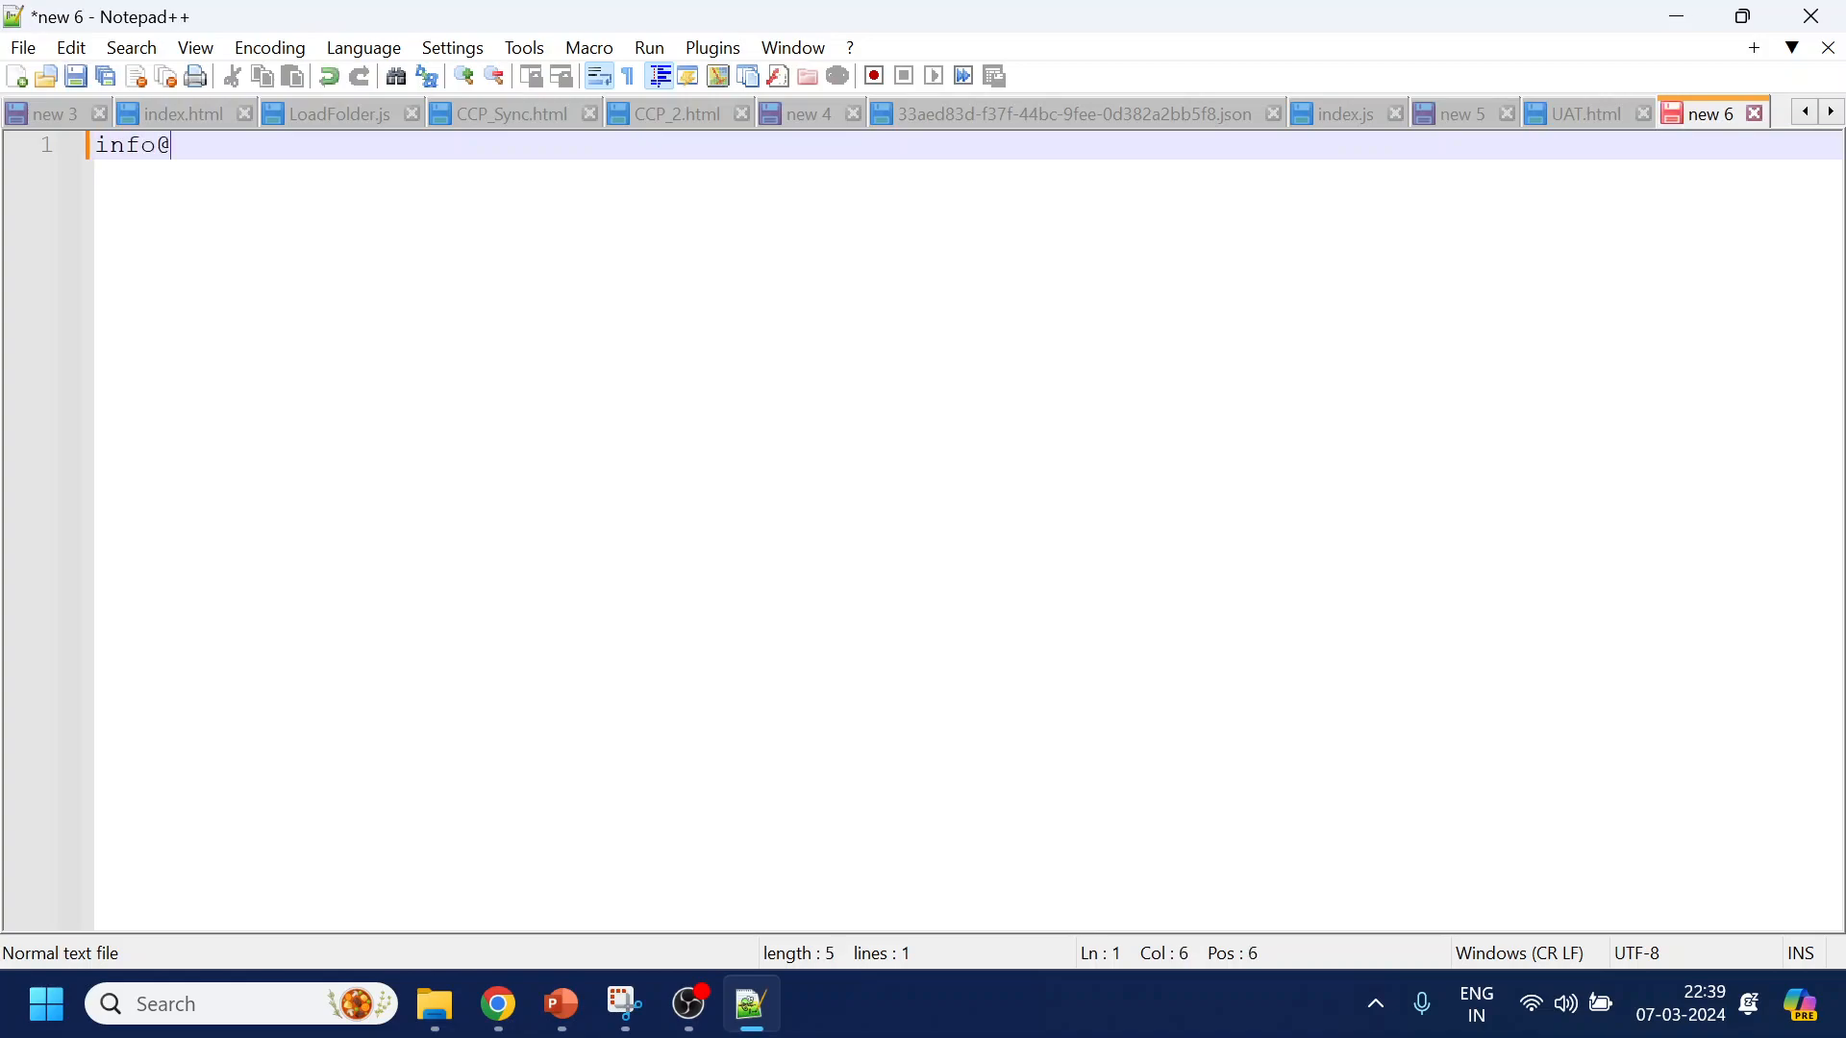
pyautogui.hotkey('alt', 'Tab')
pyautogui.click(527, 30)
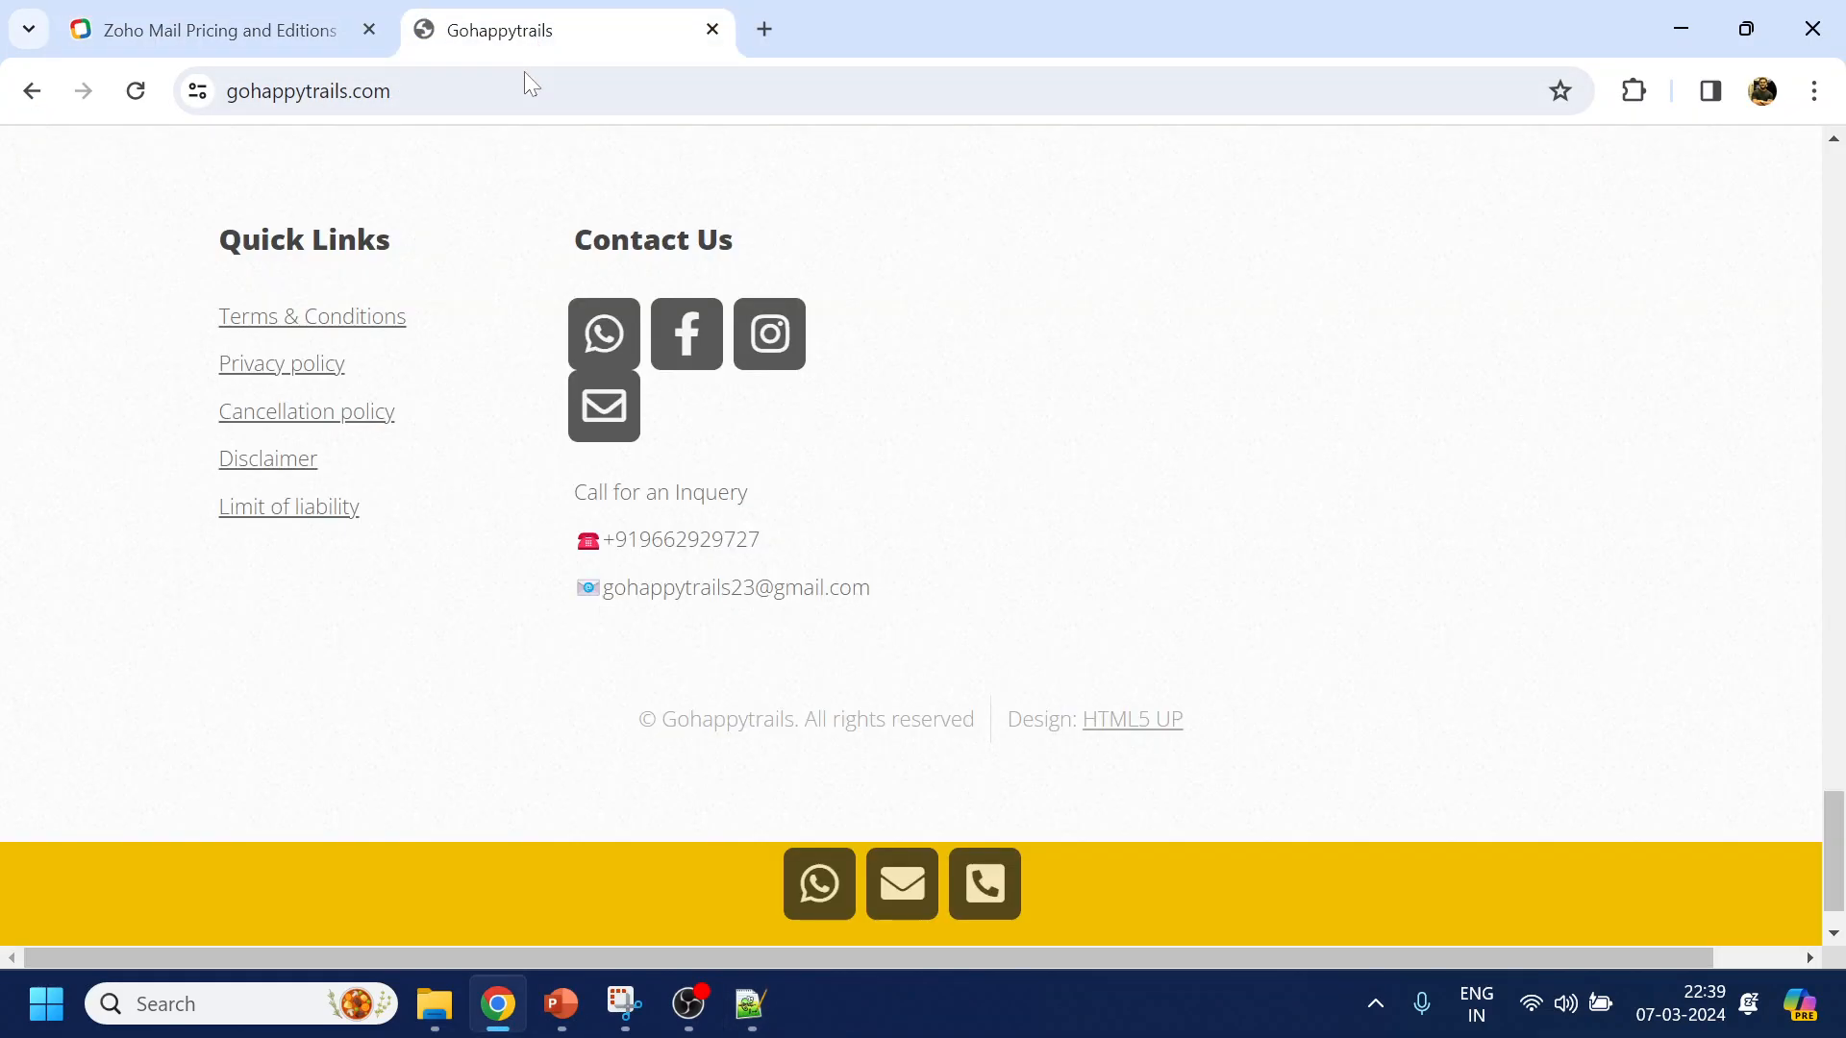
pyautogui.click(527, 91)
pyautogui.click(464, 90)
pyautogui.moveTo(461, 90); pyautogui.dragTo(292, 90)
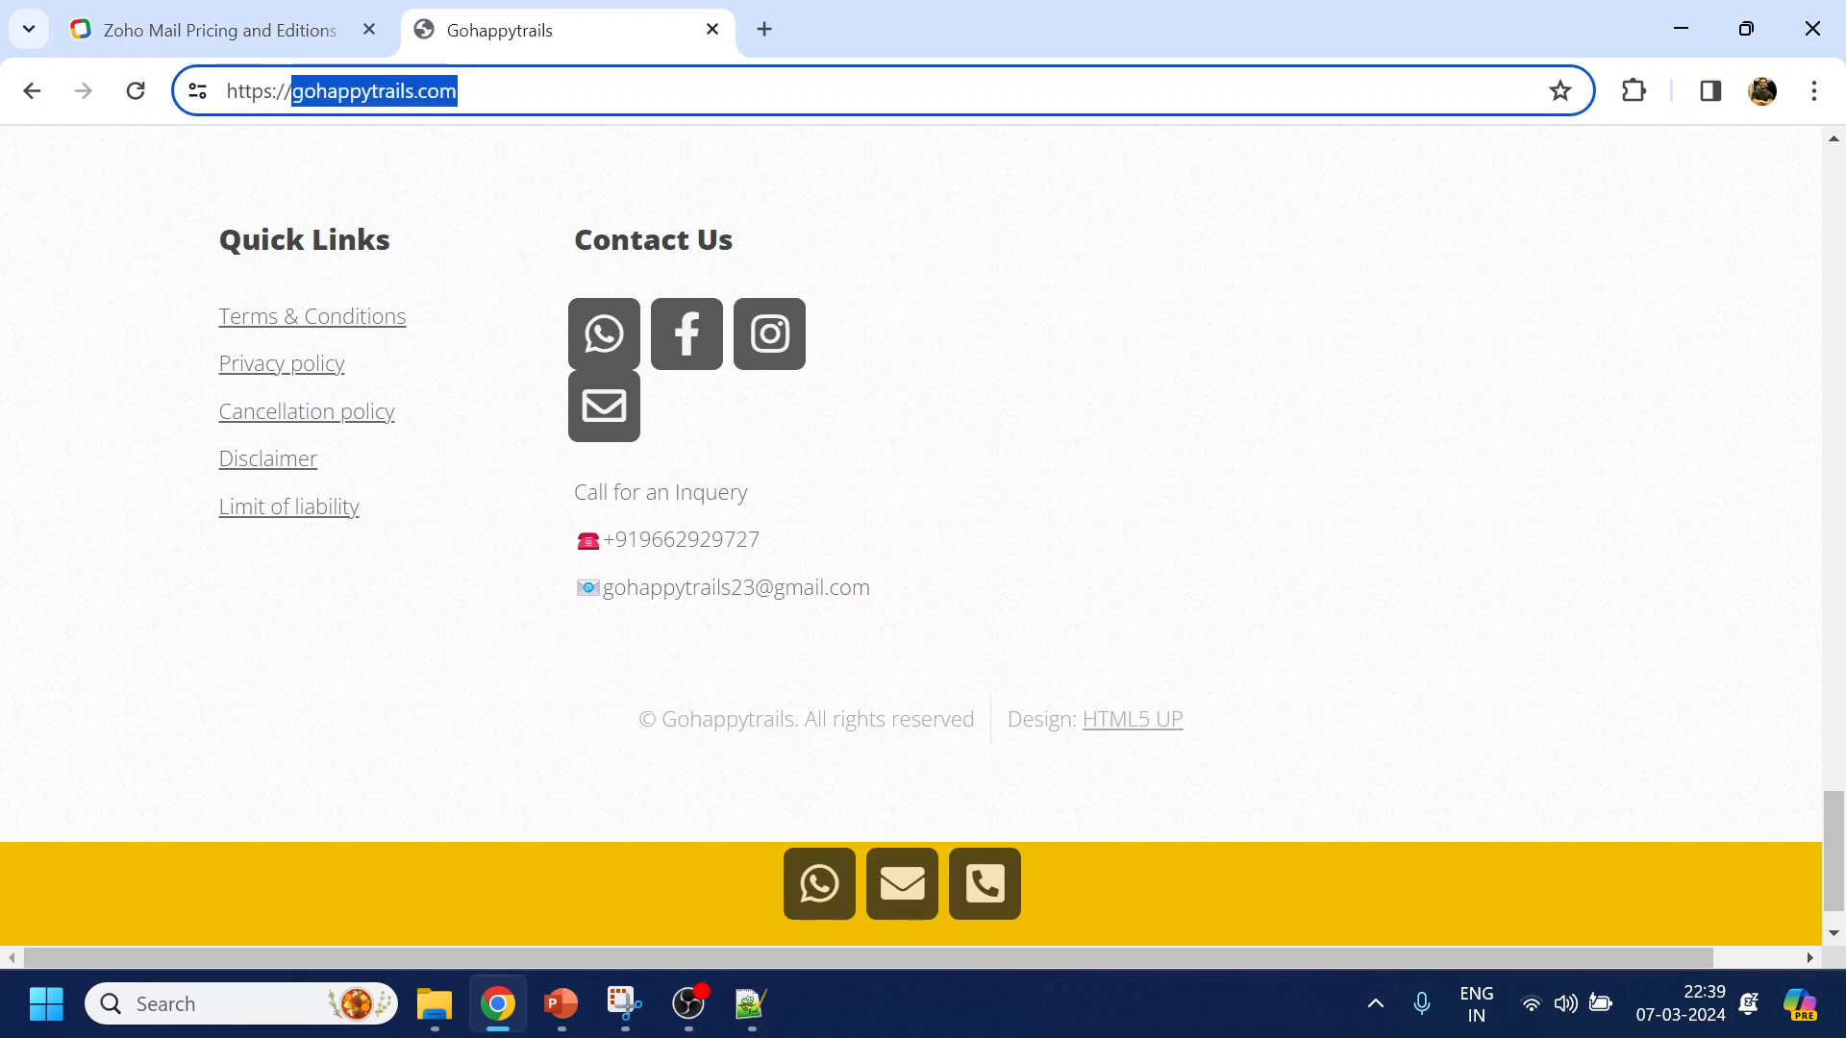
pyautogui.hotkey('ctrl', 'c')
pyautogui.hotkey('alt', 'Tab')
pyautogui.hotkey('ctrl', 'v')
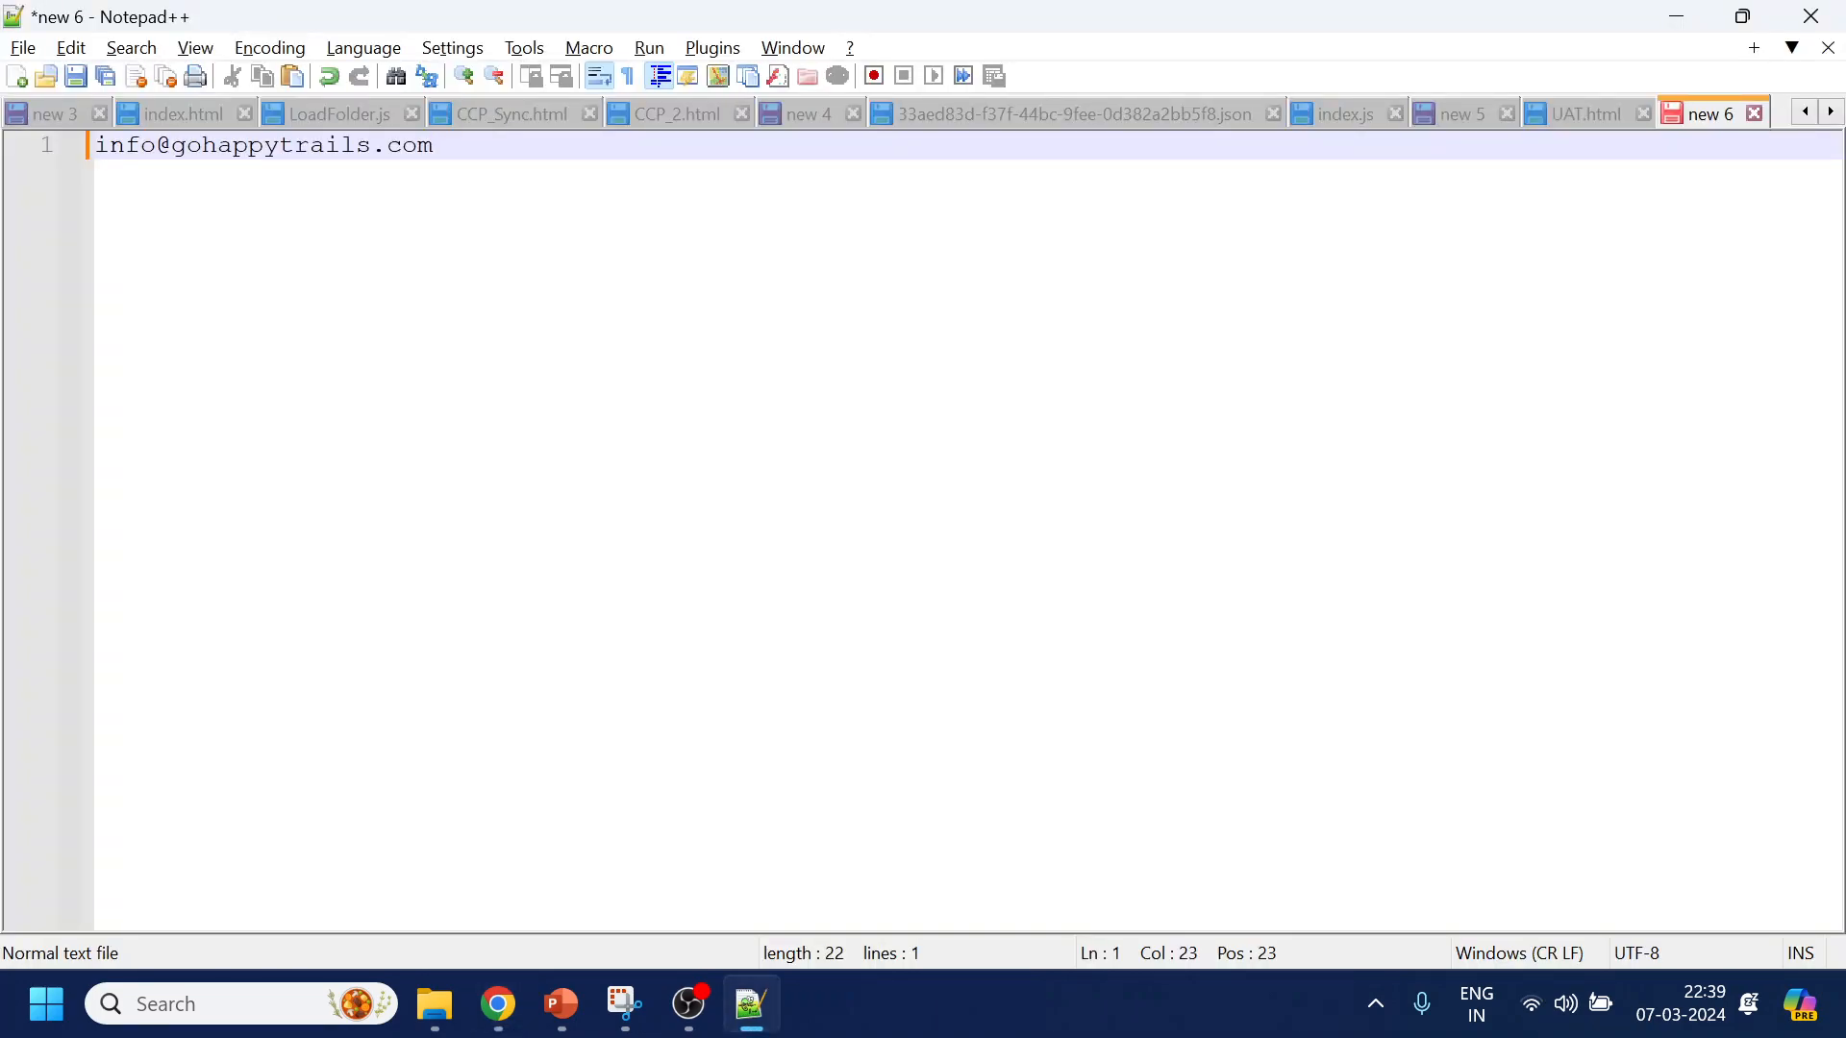
pyautogui.press('Return')
pyautogui.hotkey('ctrl', 'v')
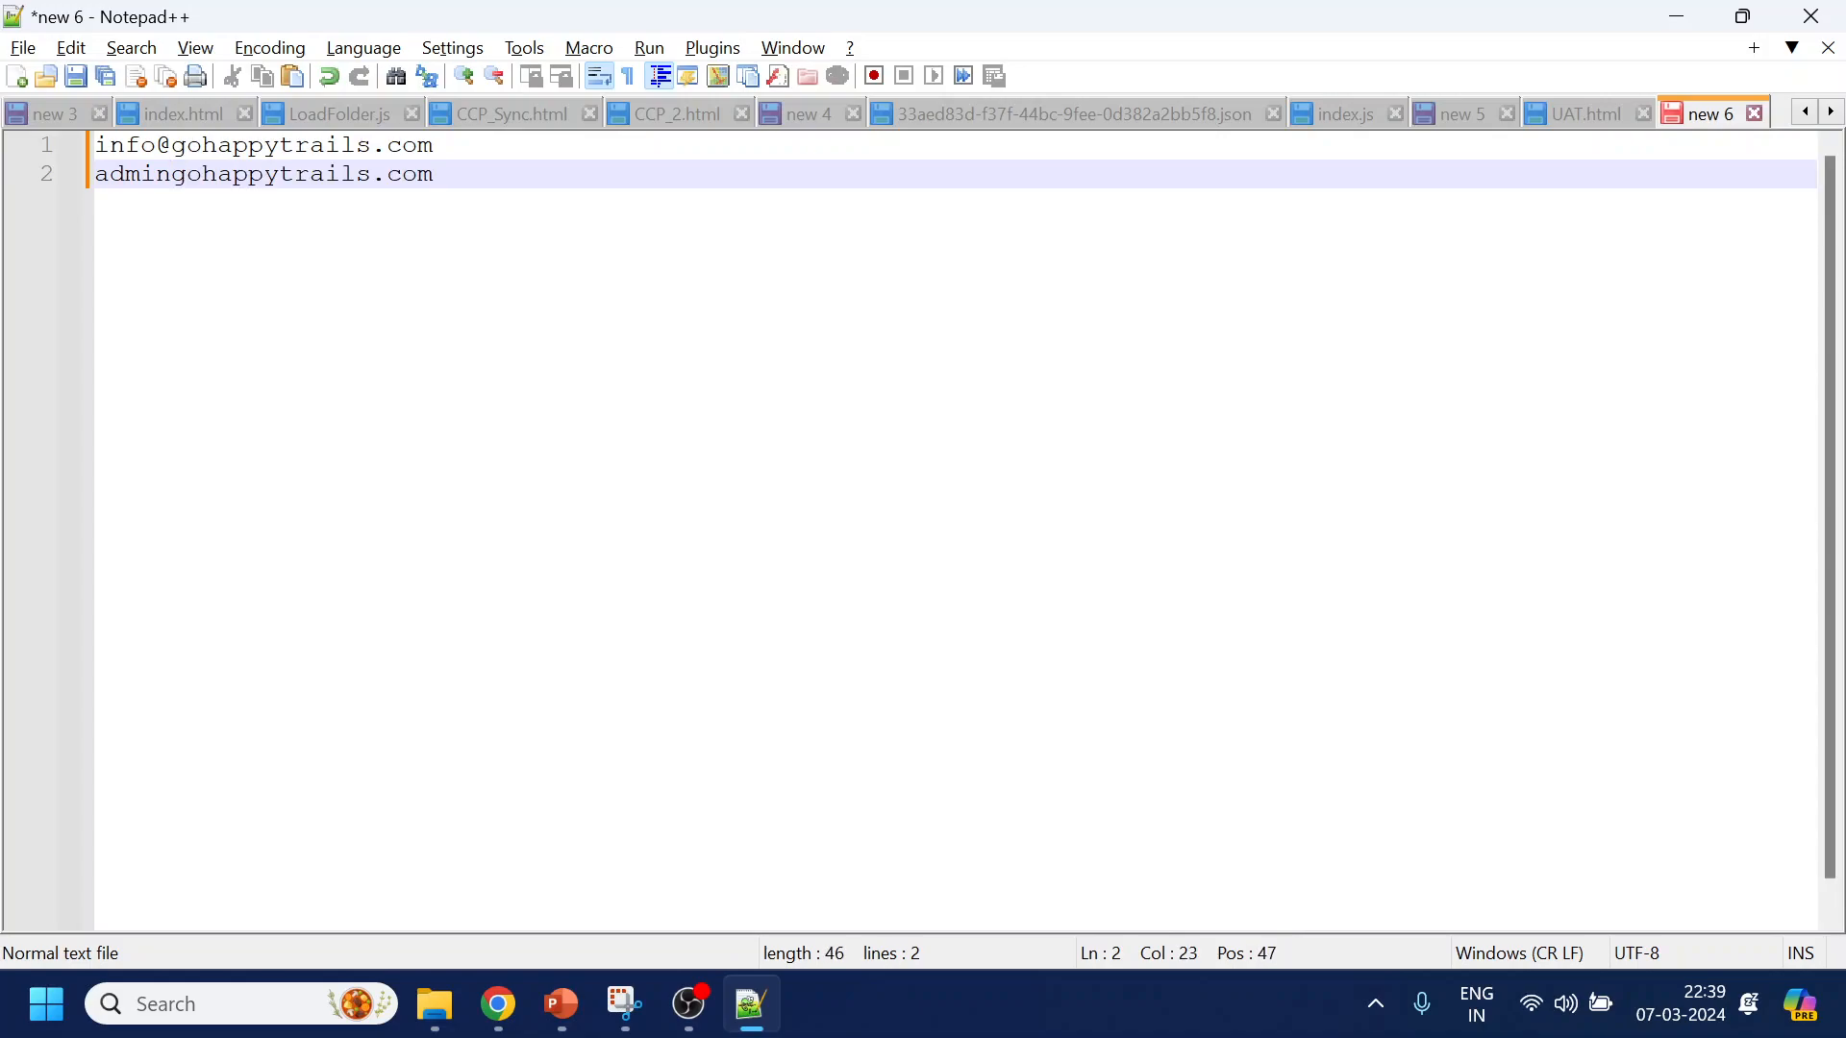
pyautogui.hotkey('ctrl', 'z')
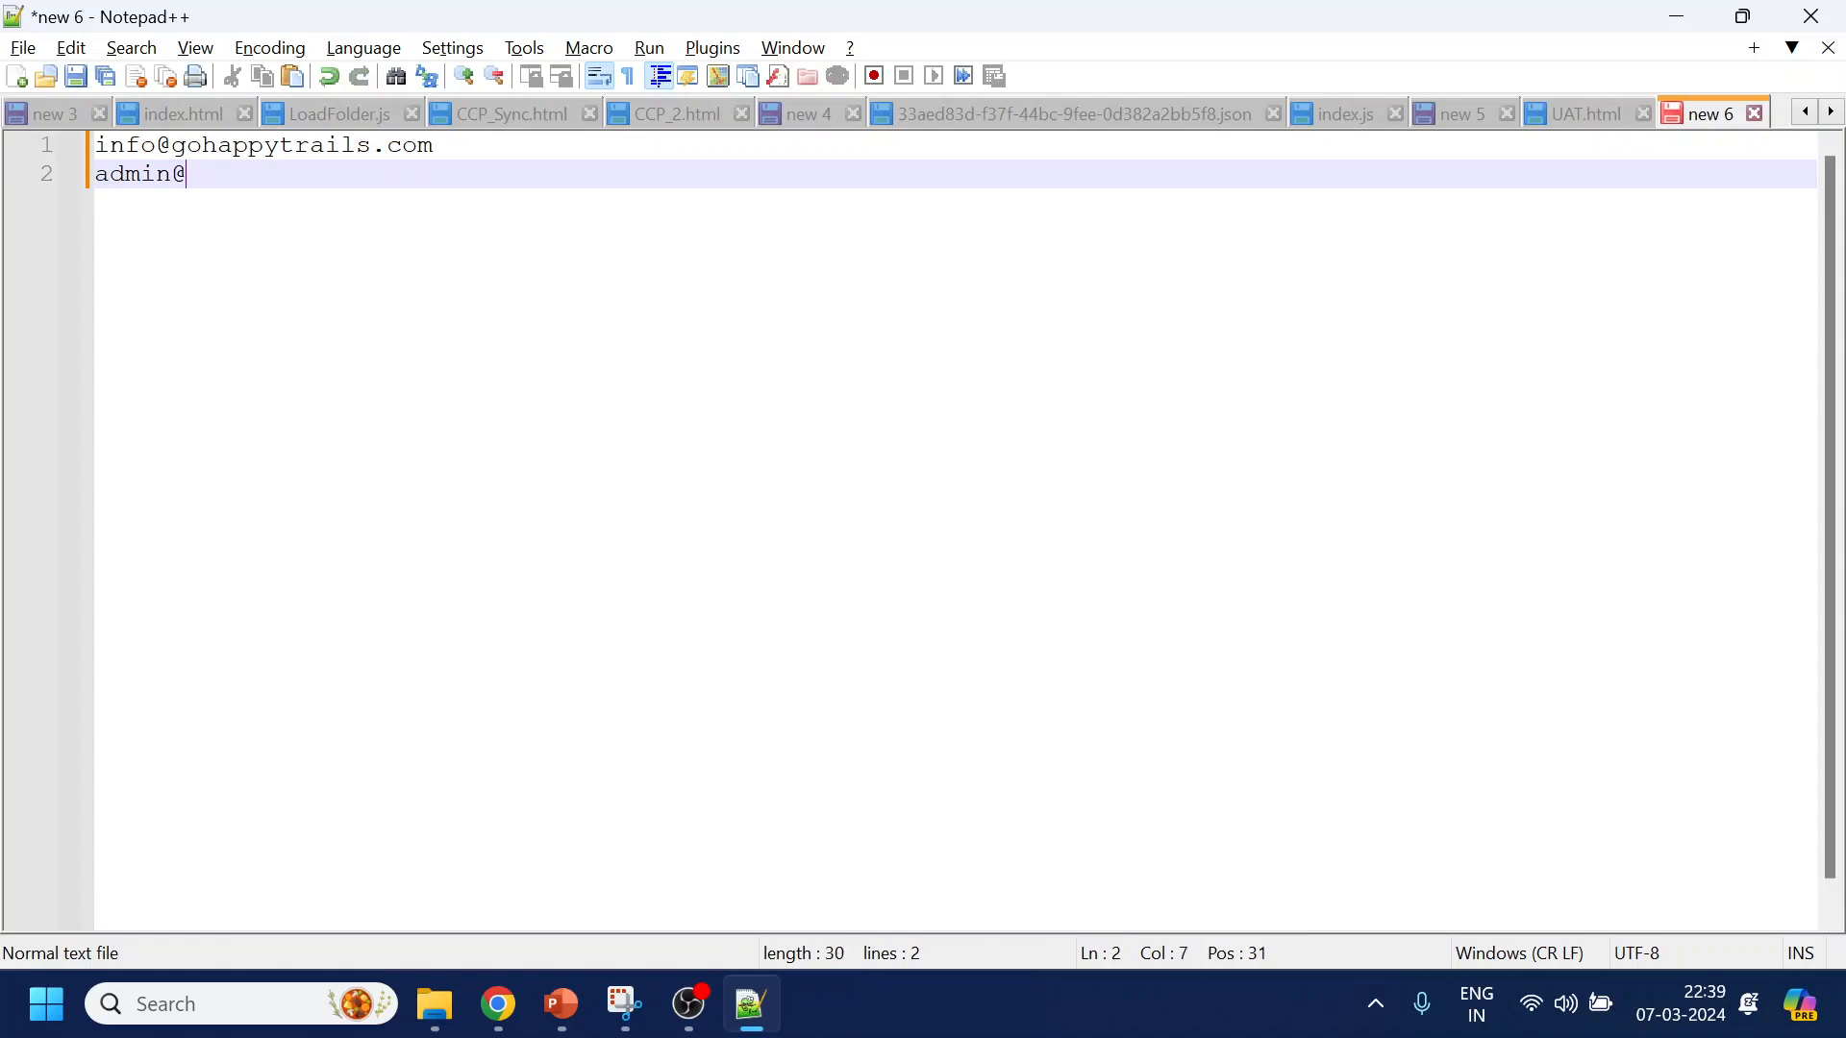
pyautogui.hotkey('ctrl', 'v')
# Add numbered lines 3, 4 and 5 below the two addresses
pyautogui.press('Return')
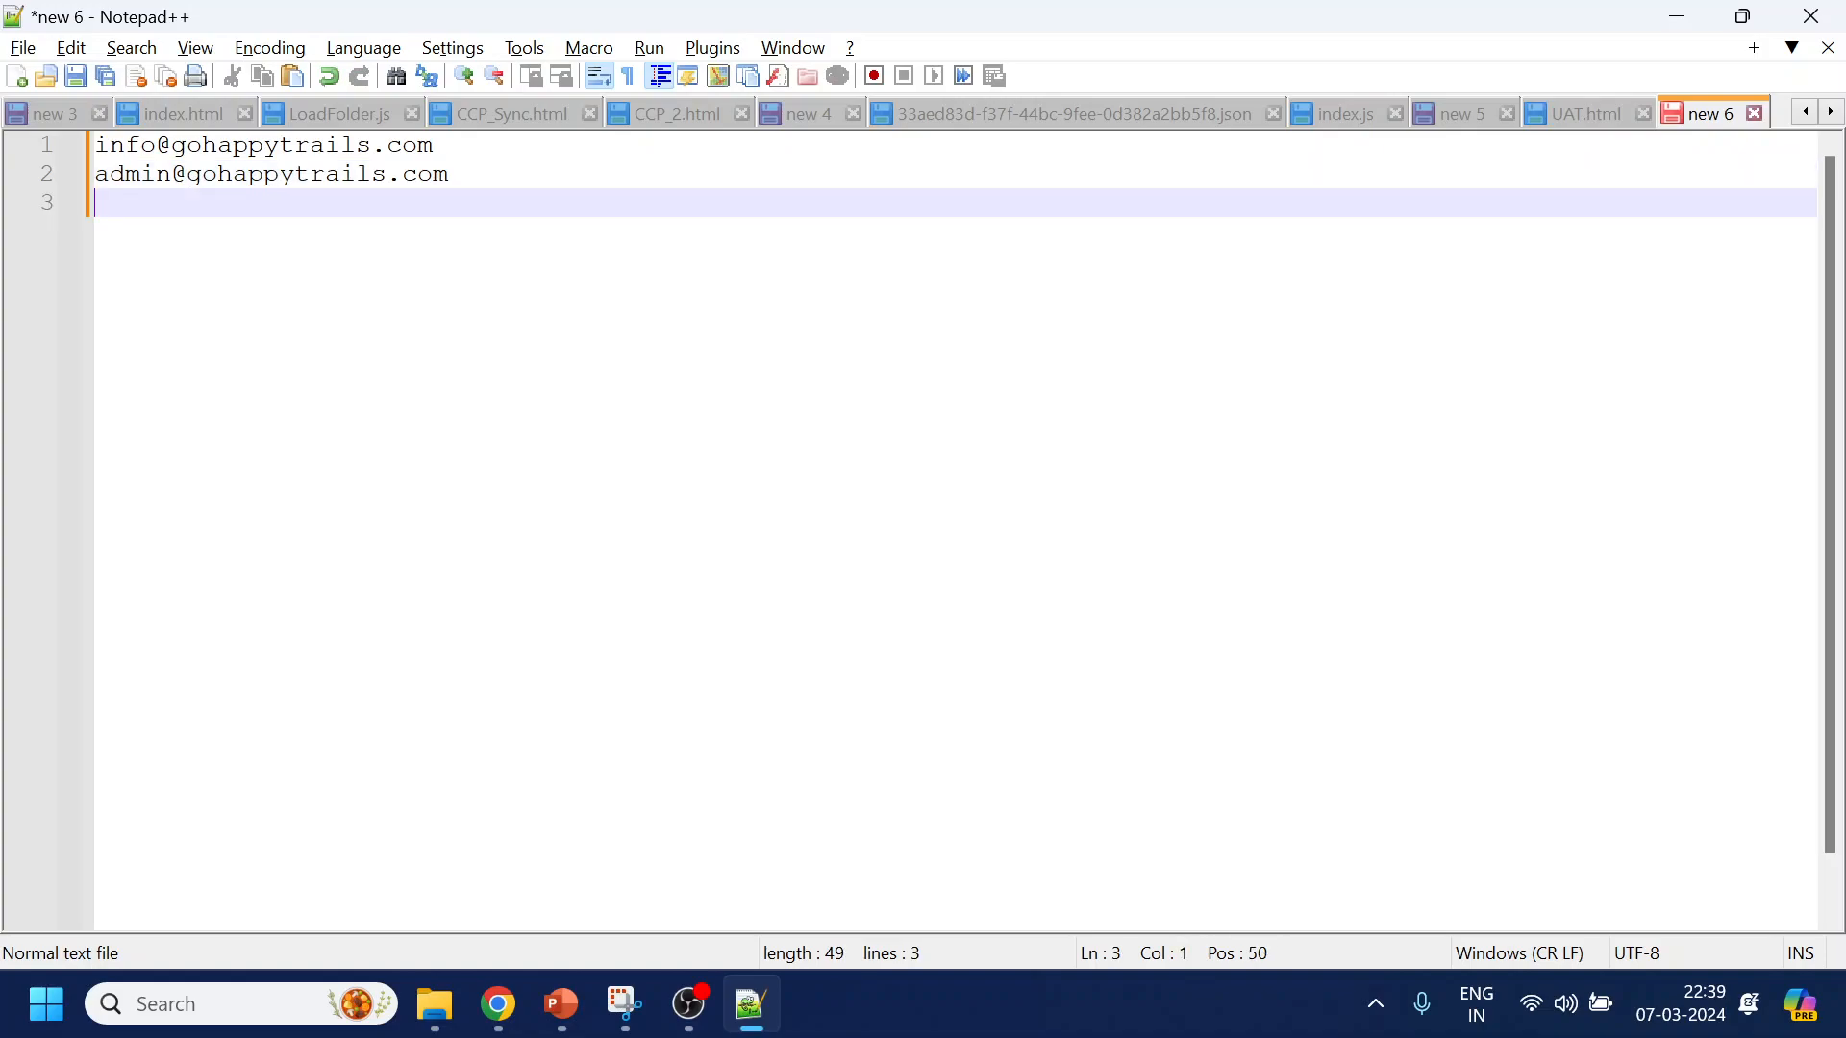
pyautogui.write('3')
pyautogui.press('Return')
pyautogui.write('4')
pyautogui.press('Return')
pyautogui.write('5')
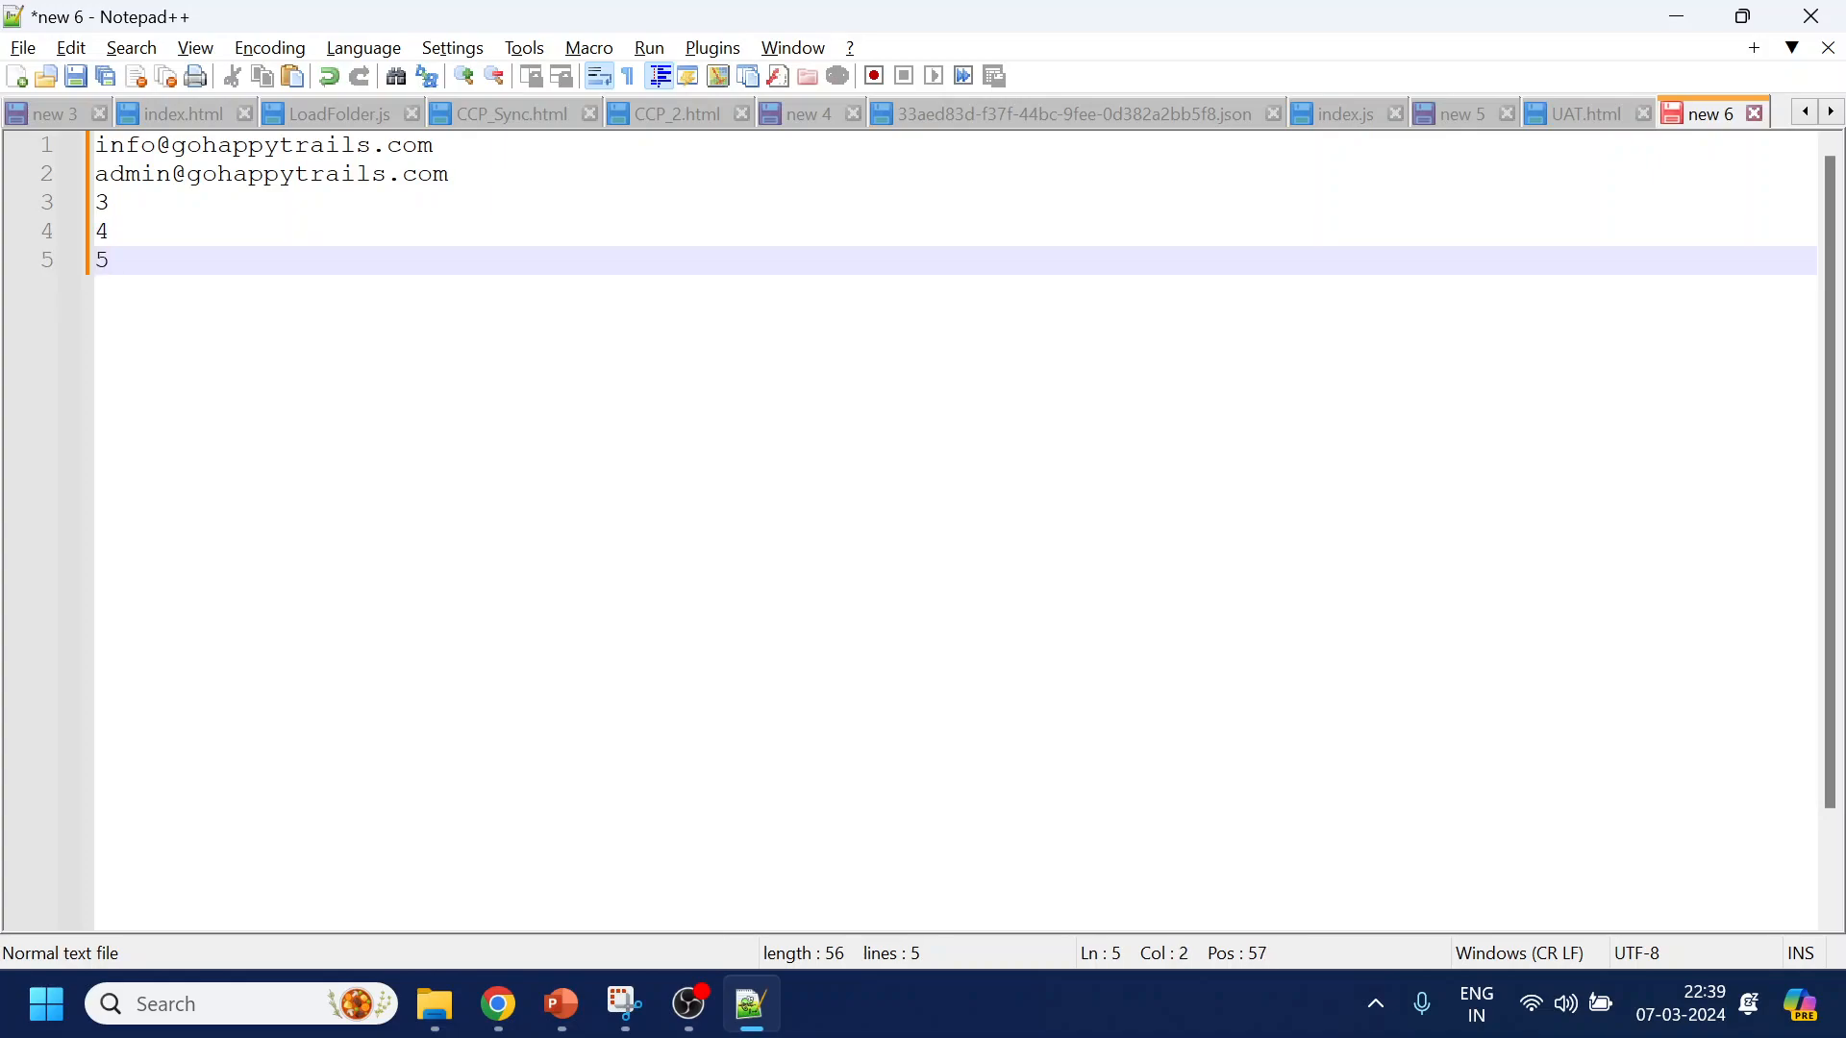
pyautogui.hotkey('alt', 'Tab')
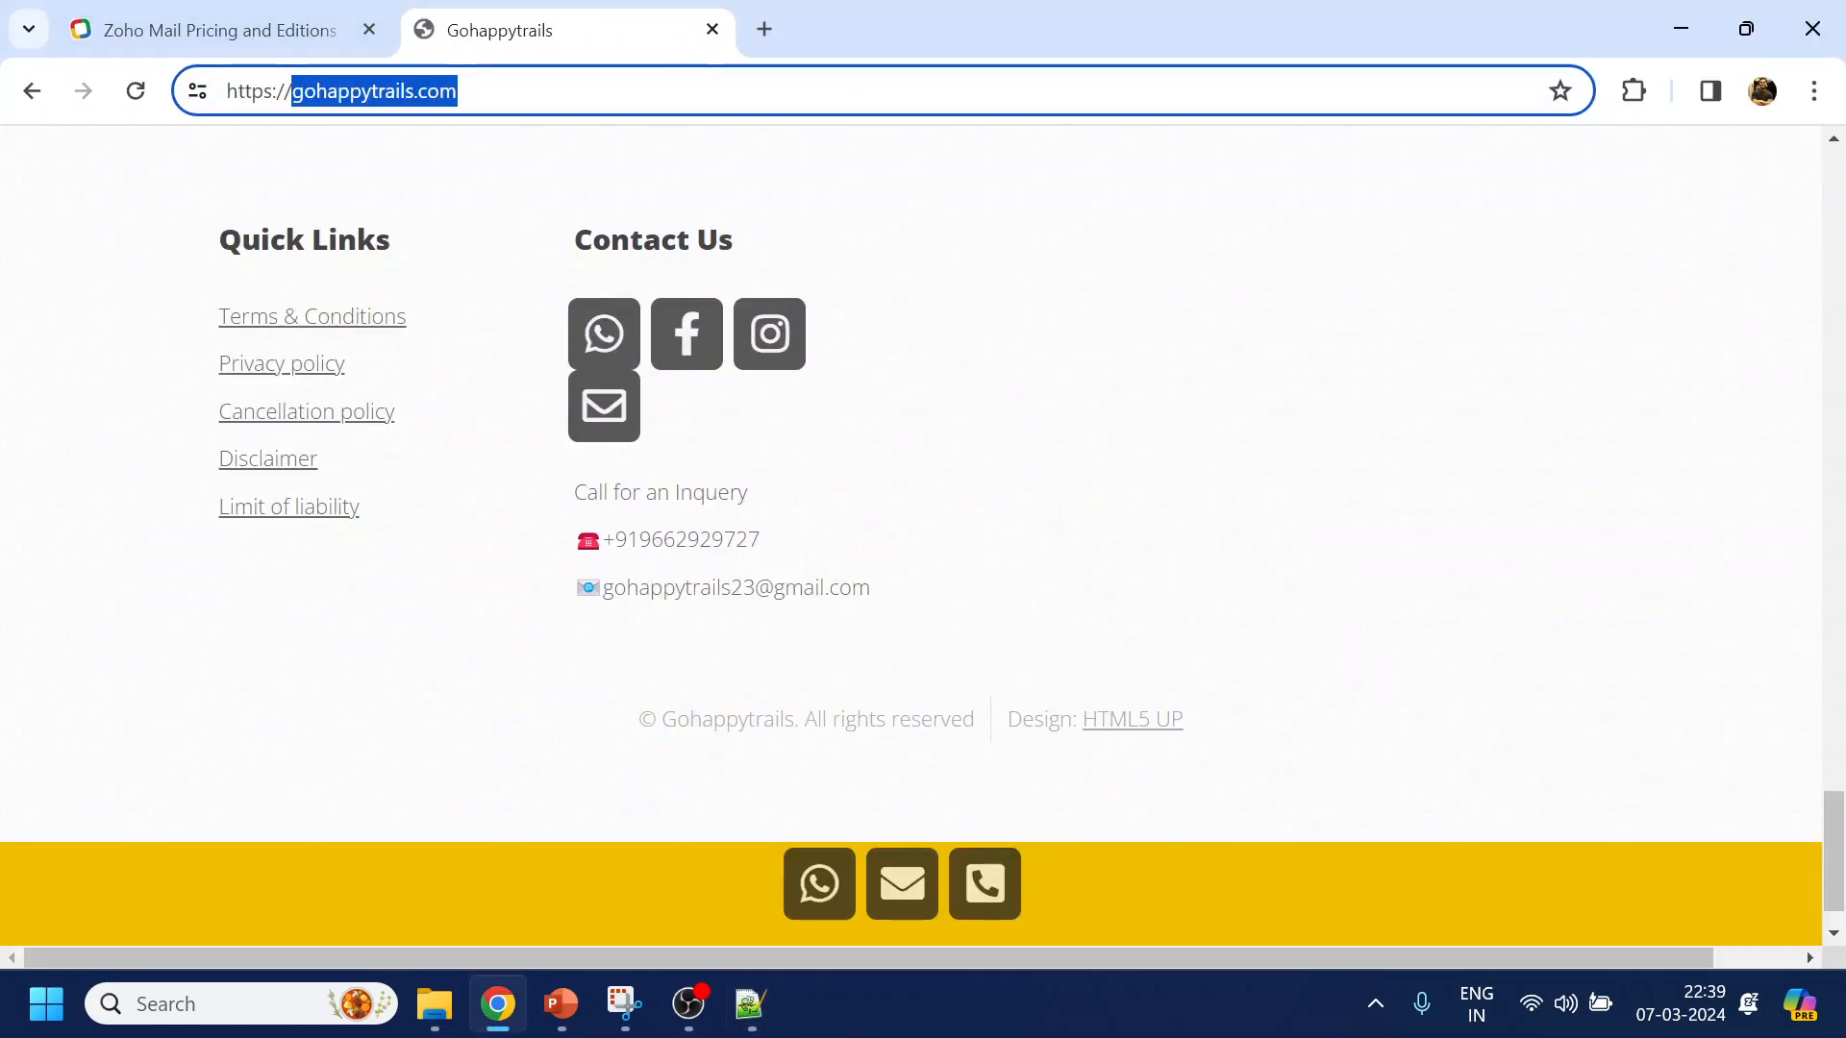
# Highlight the 5GB per user storage on the pricing page, then open Zoho's sign-in page
pyautogui.click(280, 33)
pyautogui.scroll(20, 395, 508)
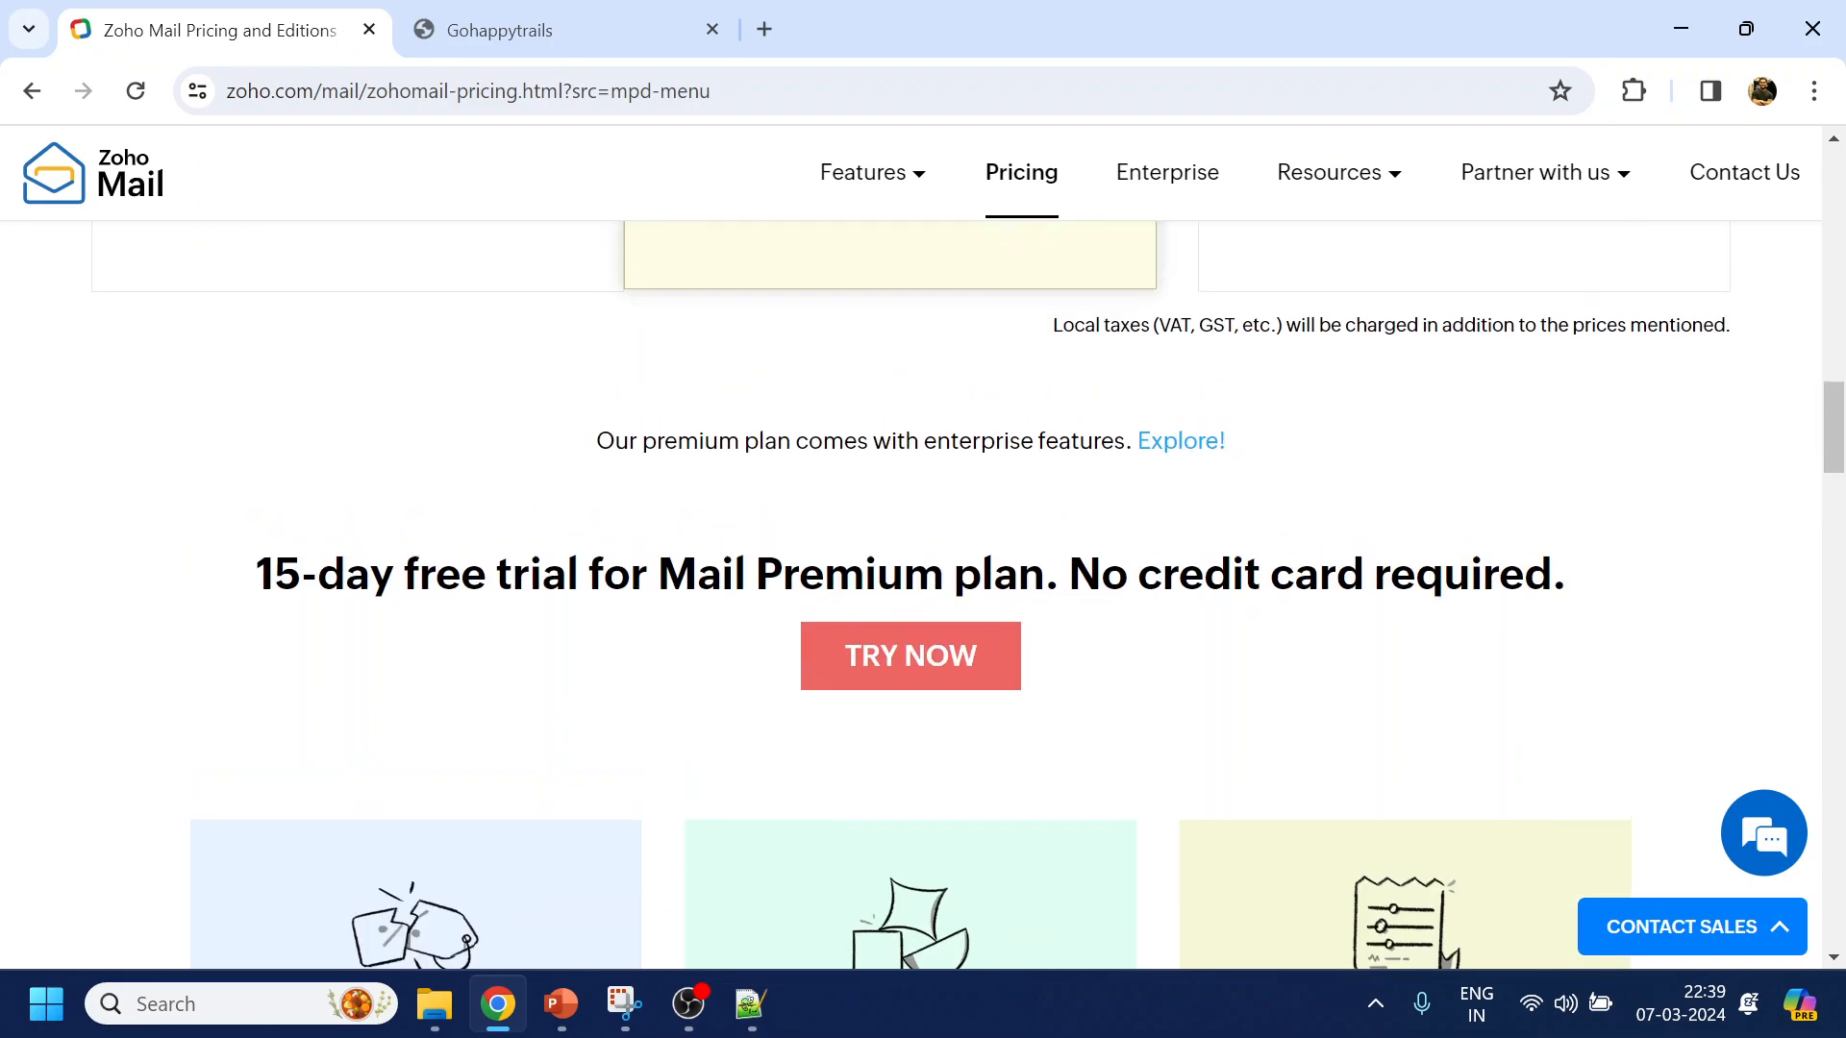
pyautogui.scroll(-5, 402, 308)
pyautogui.scroll(4, 433, 366)
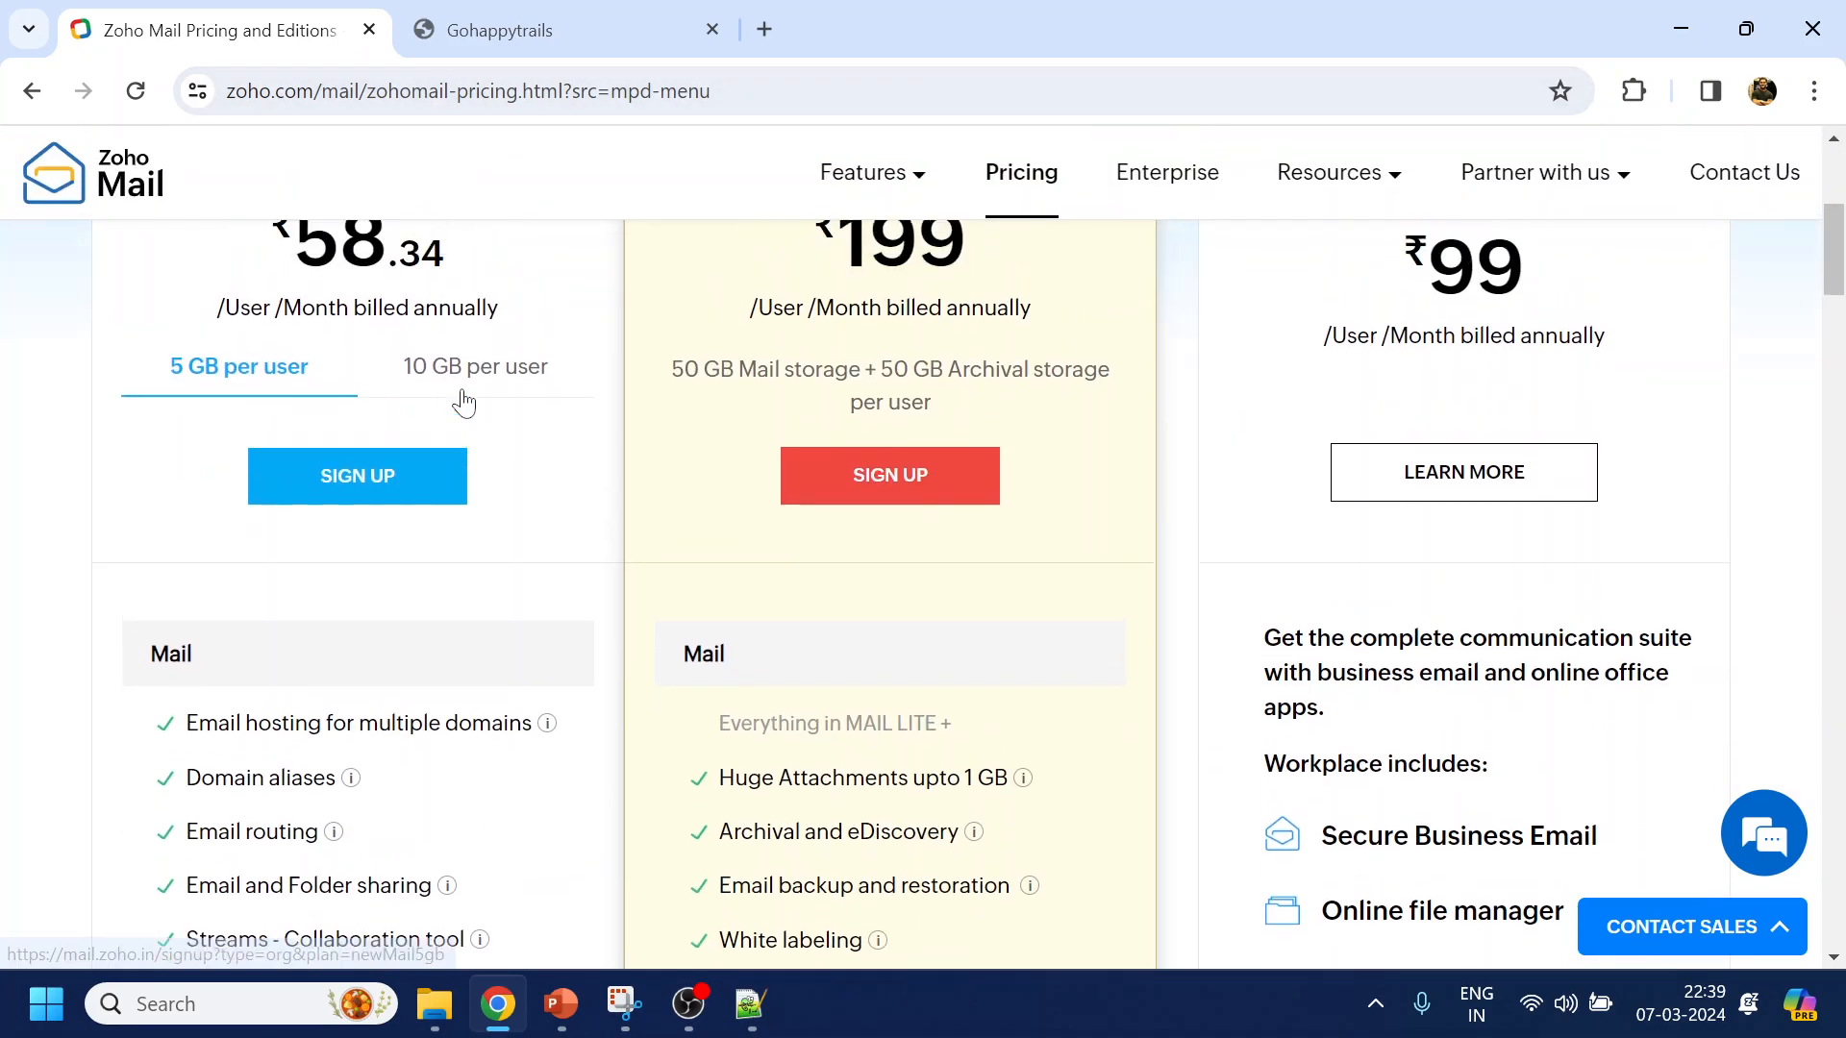
pyautogui.scroll(-12, 654, 645)
pyautogui.scroll(-10, 663, 652)
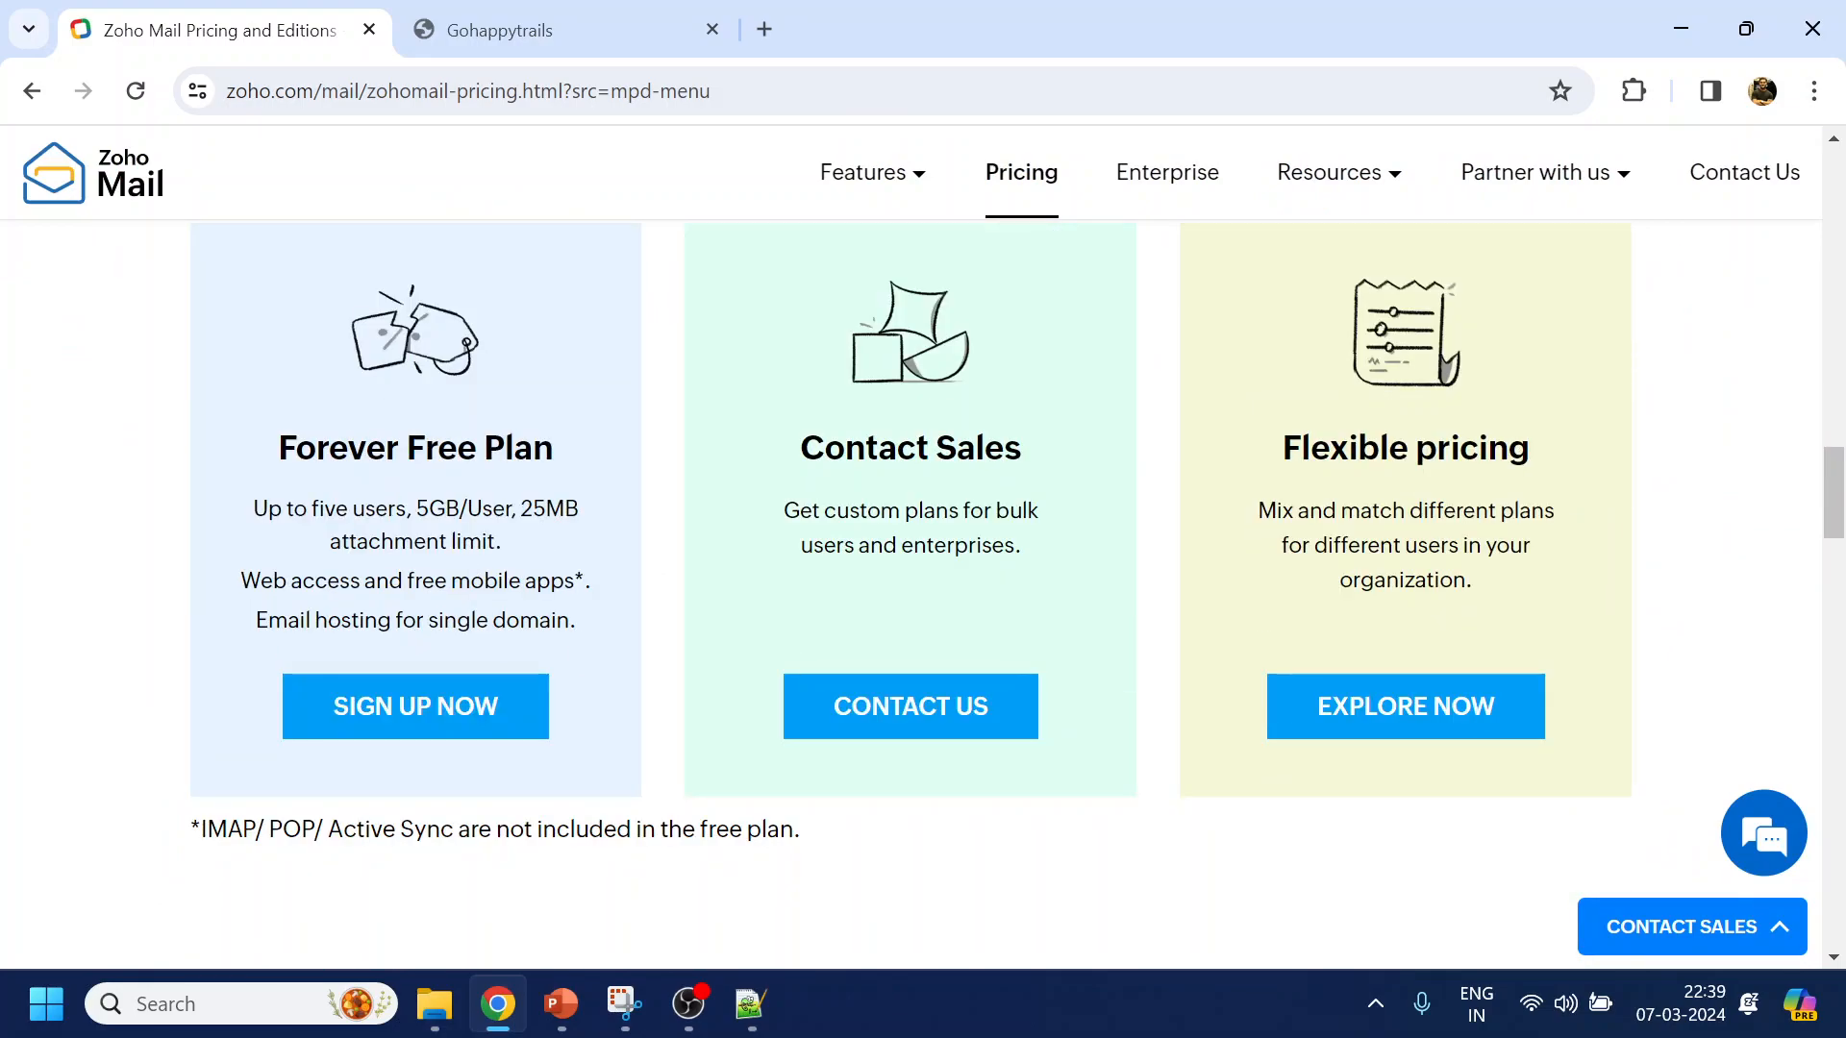
pyautogui.moveTo(417, 509); pyautogui.dragTo(505, 509)
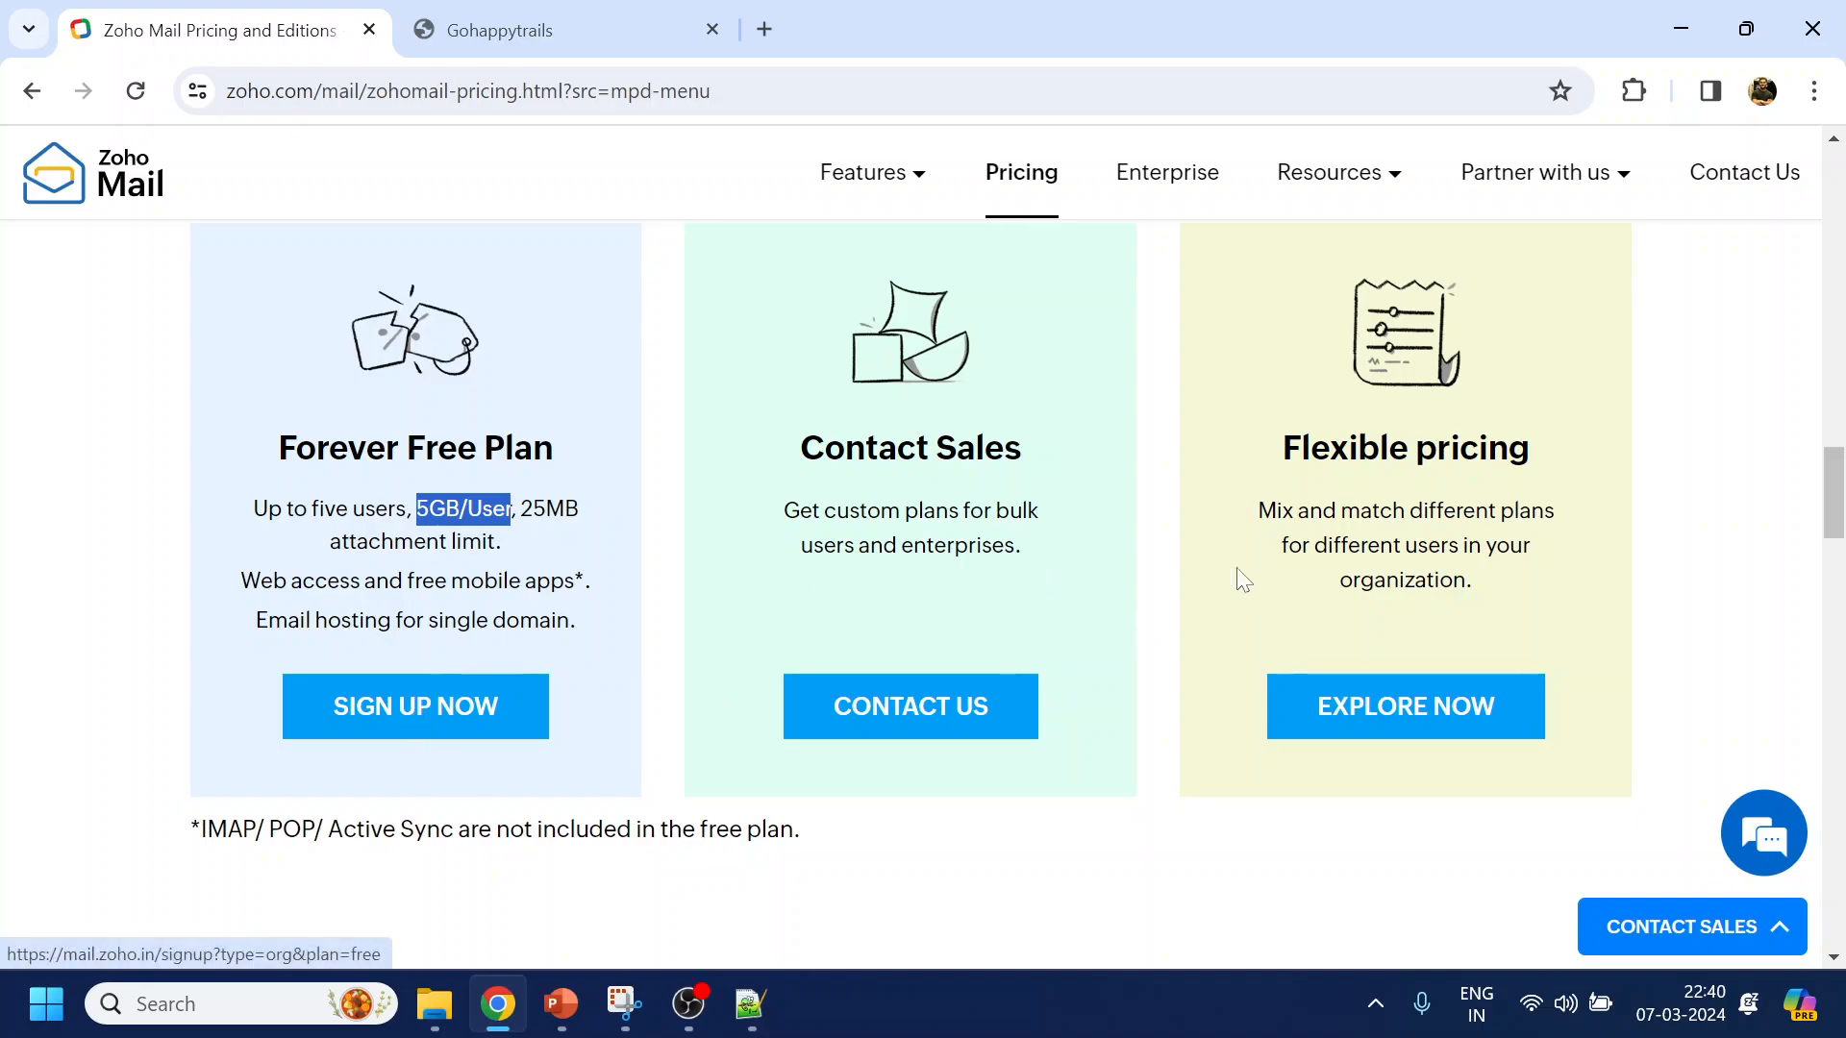
pyautogui.moveTo(1835, 495); pyautogui.dragTo(1841, 169)
pyautogui.click(1767, 173)
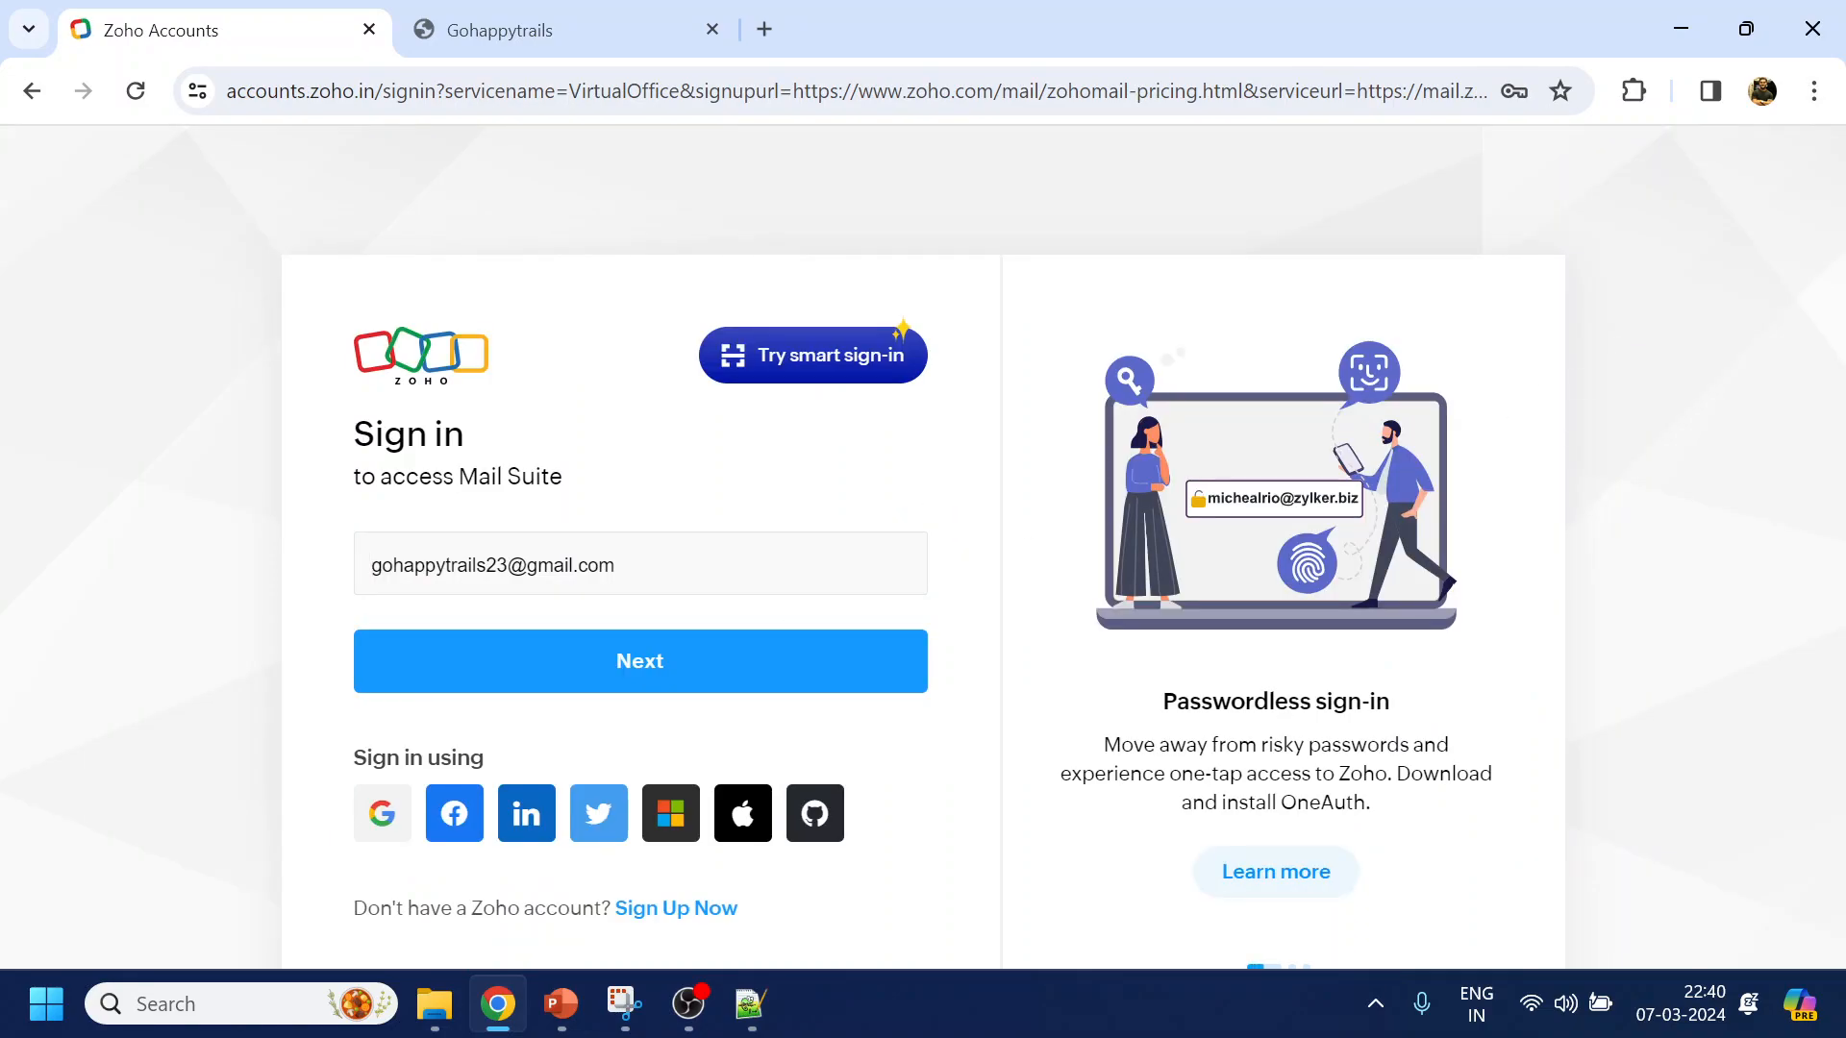
# Sign in with the account password, block notifications, and proceed with a domain-based email account
pyautogui.click(671, 671)
pyautogui.click(660, 829)
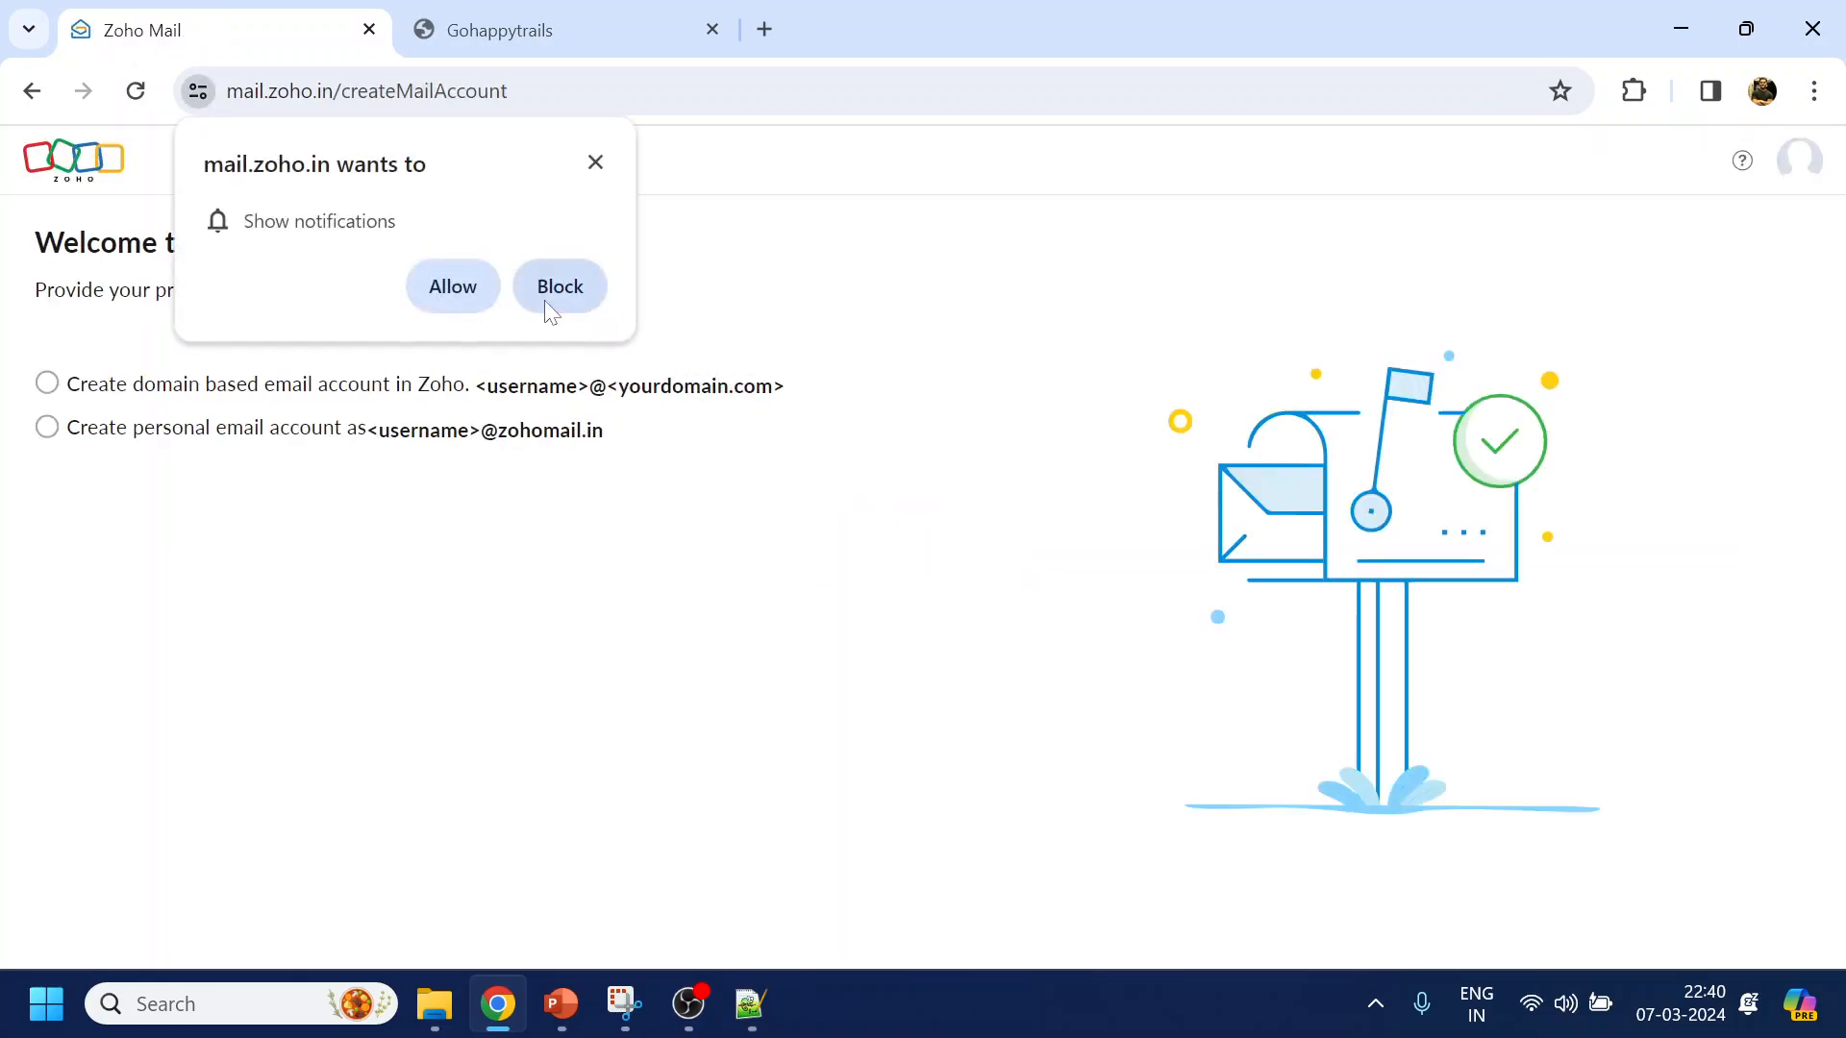
pyautogui.click(574, 285)
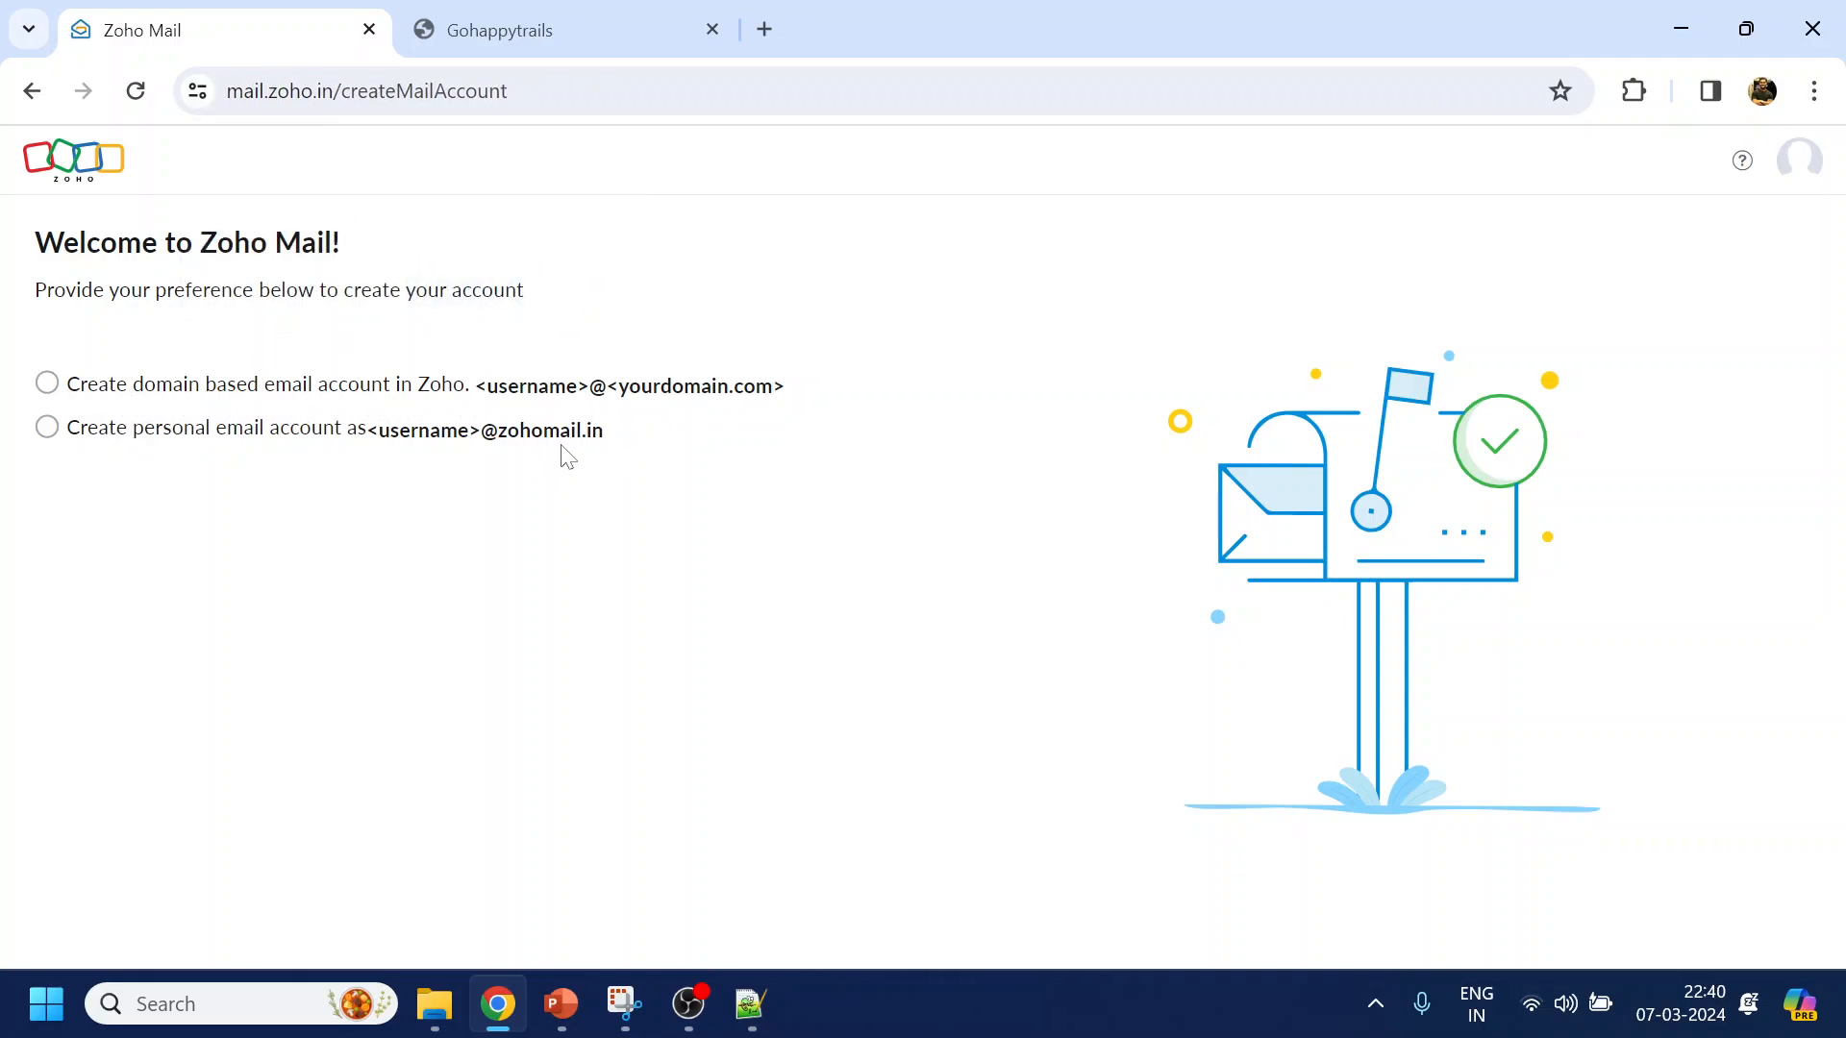
pyautogui.click(46, 383)
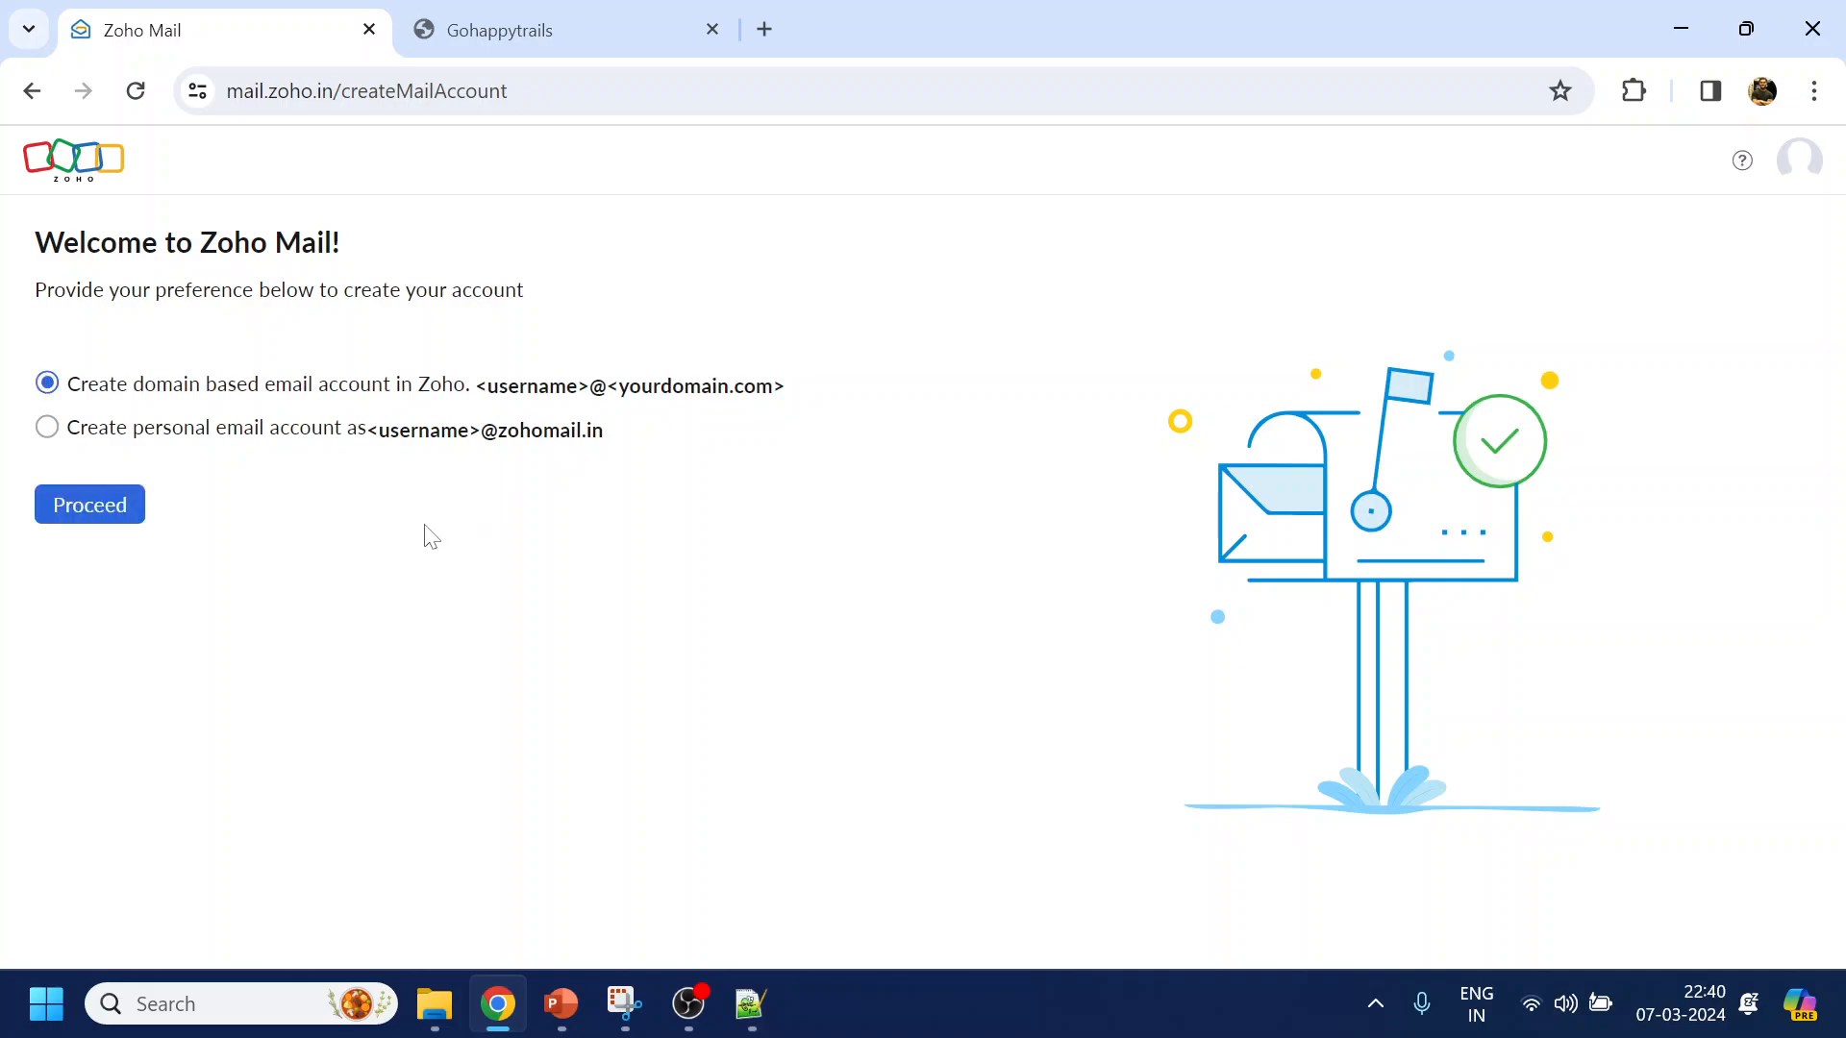
pyautogui.click(134, 517)
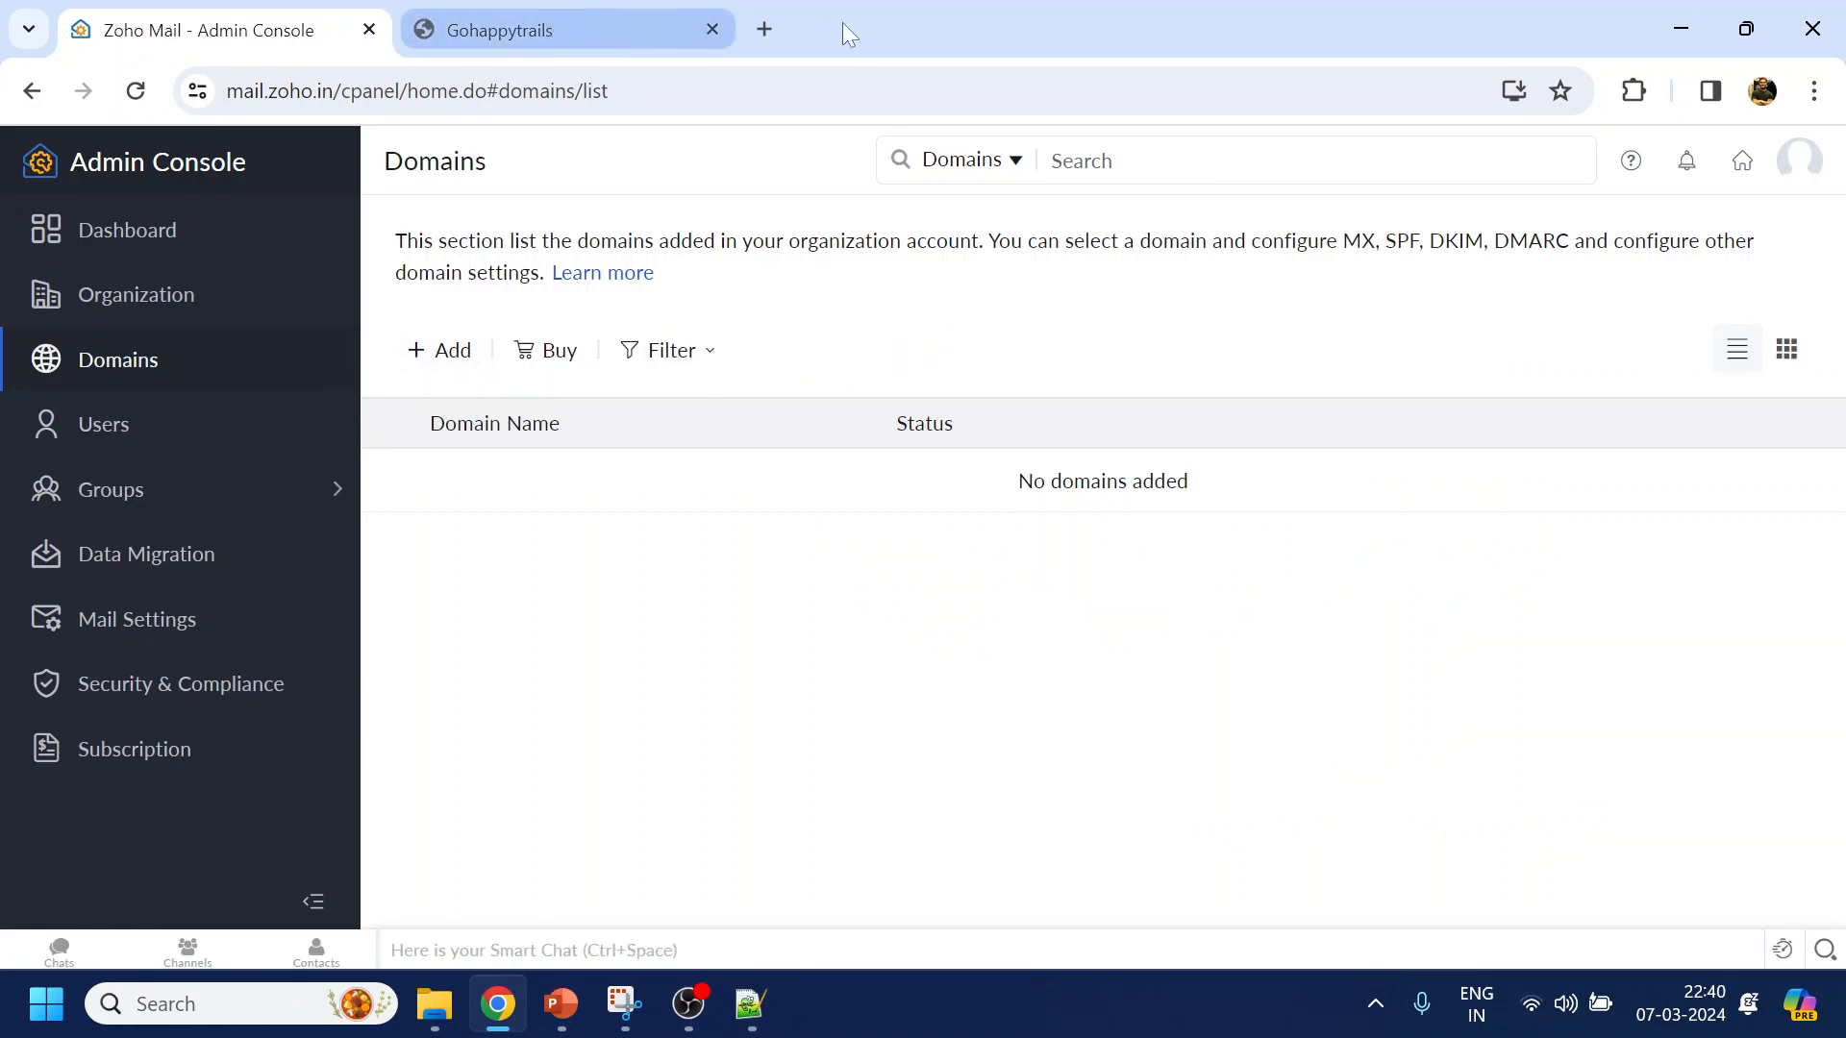
# Open the GoDaddy domain portfolio in a new browser tab
pyautogui.click(768, 29)
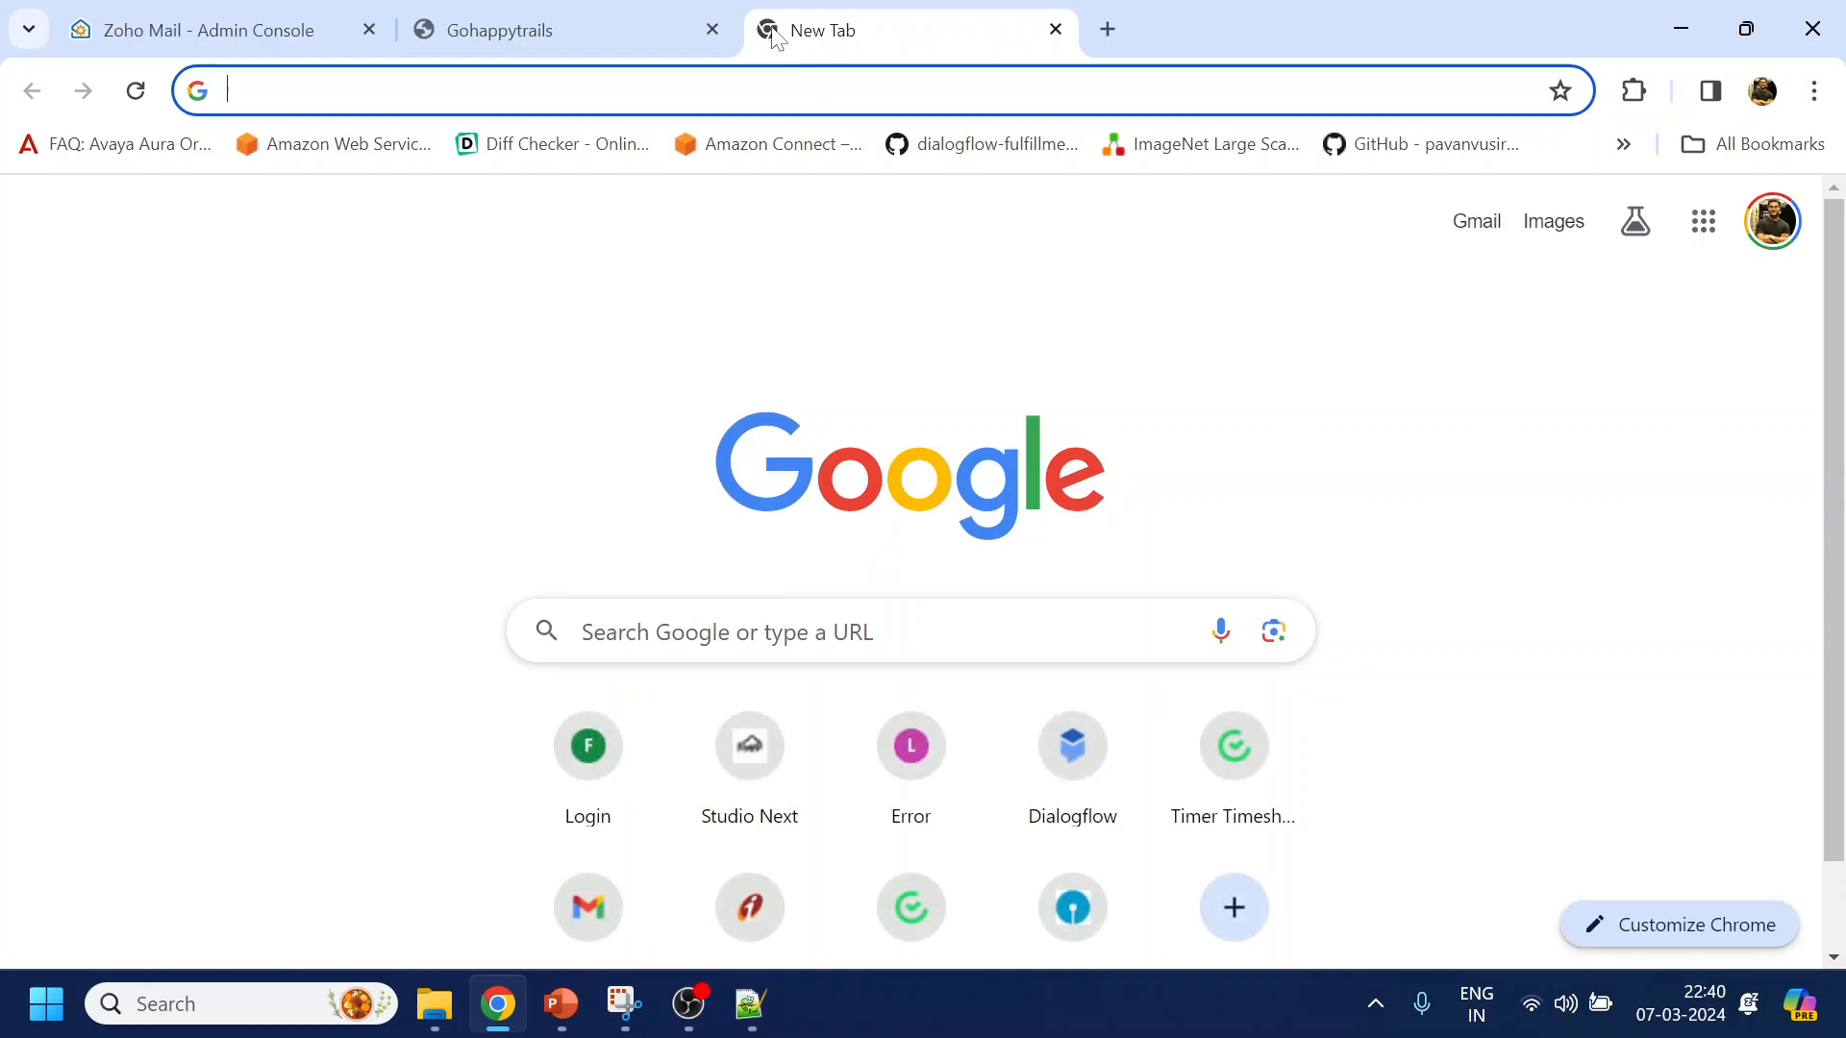
pyautogui.write('god')
pyautogui.press('Return')
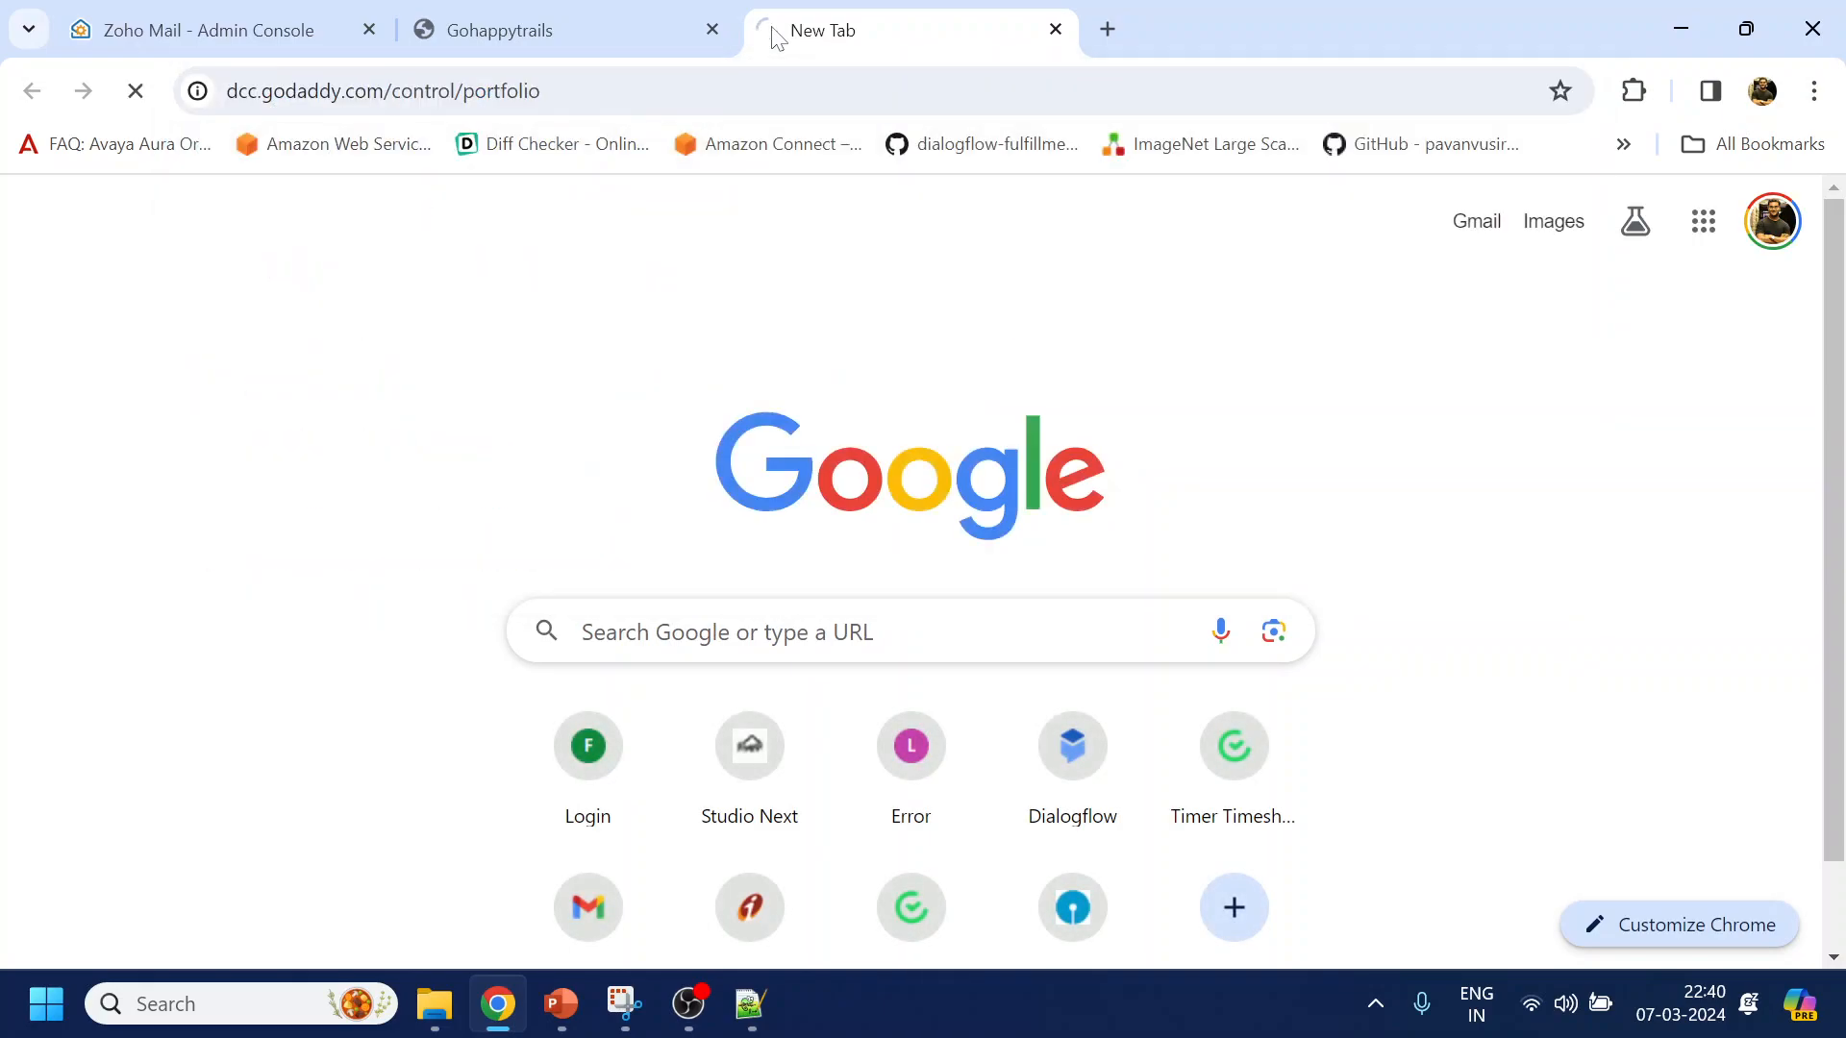
# Add the domain gohappytrails.com in Zoho's Domains list, copied from the site's address
pyautogui.click(623, 14)
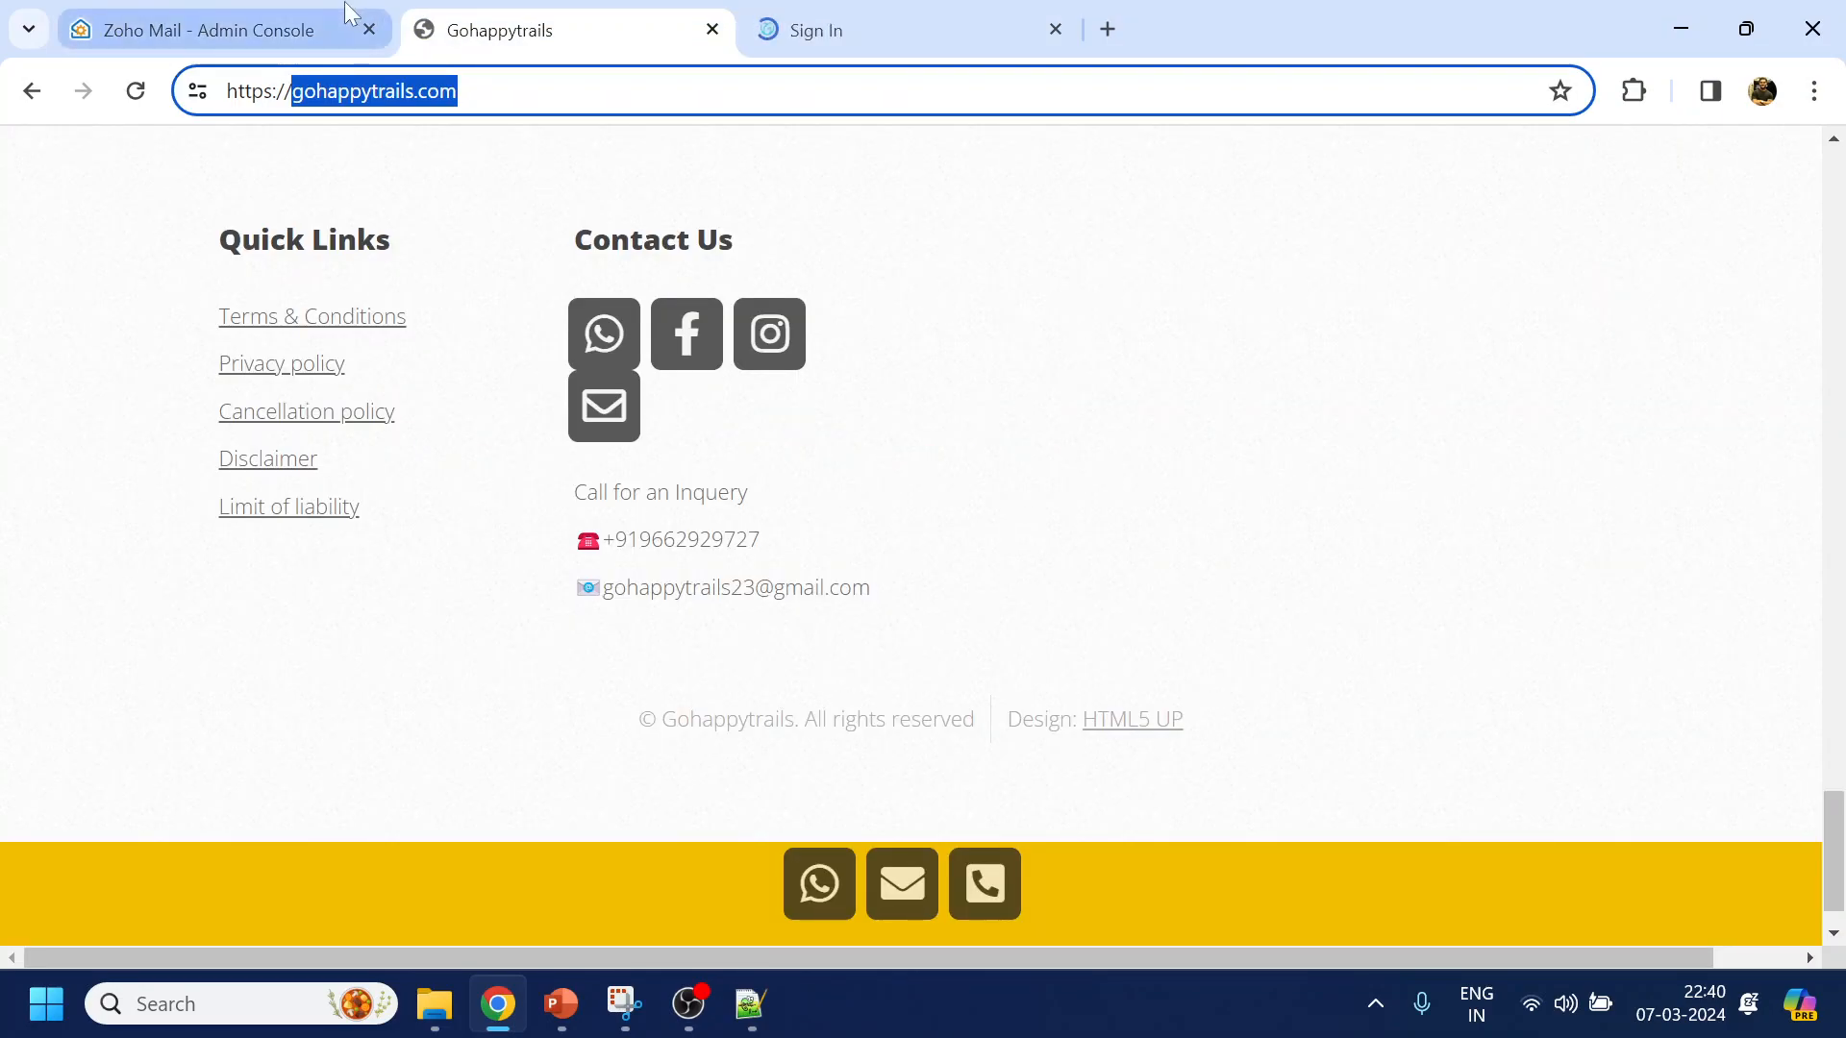
pyautogui.click(348, 14)
pyautogui.click(461, 353)
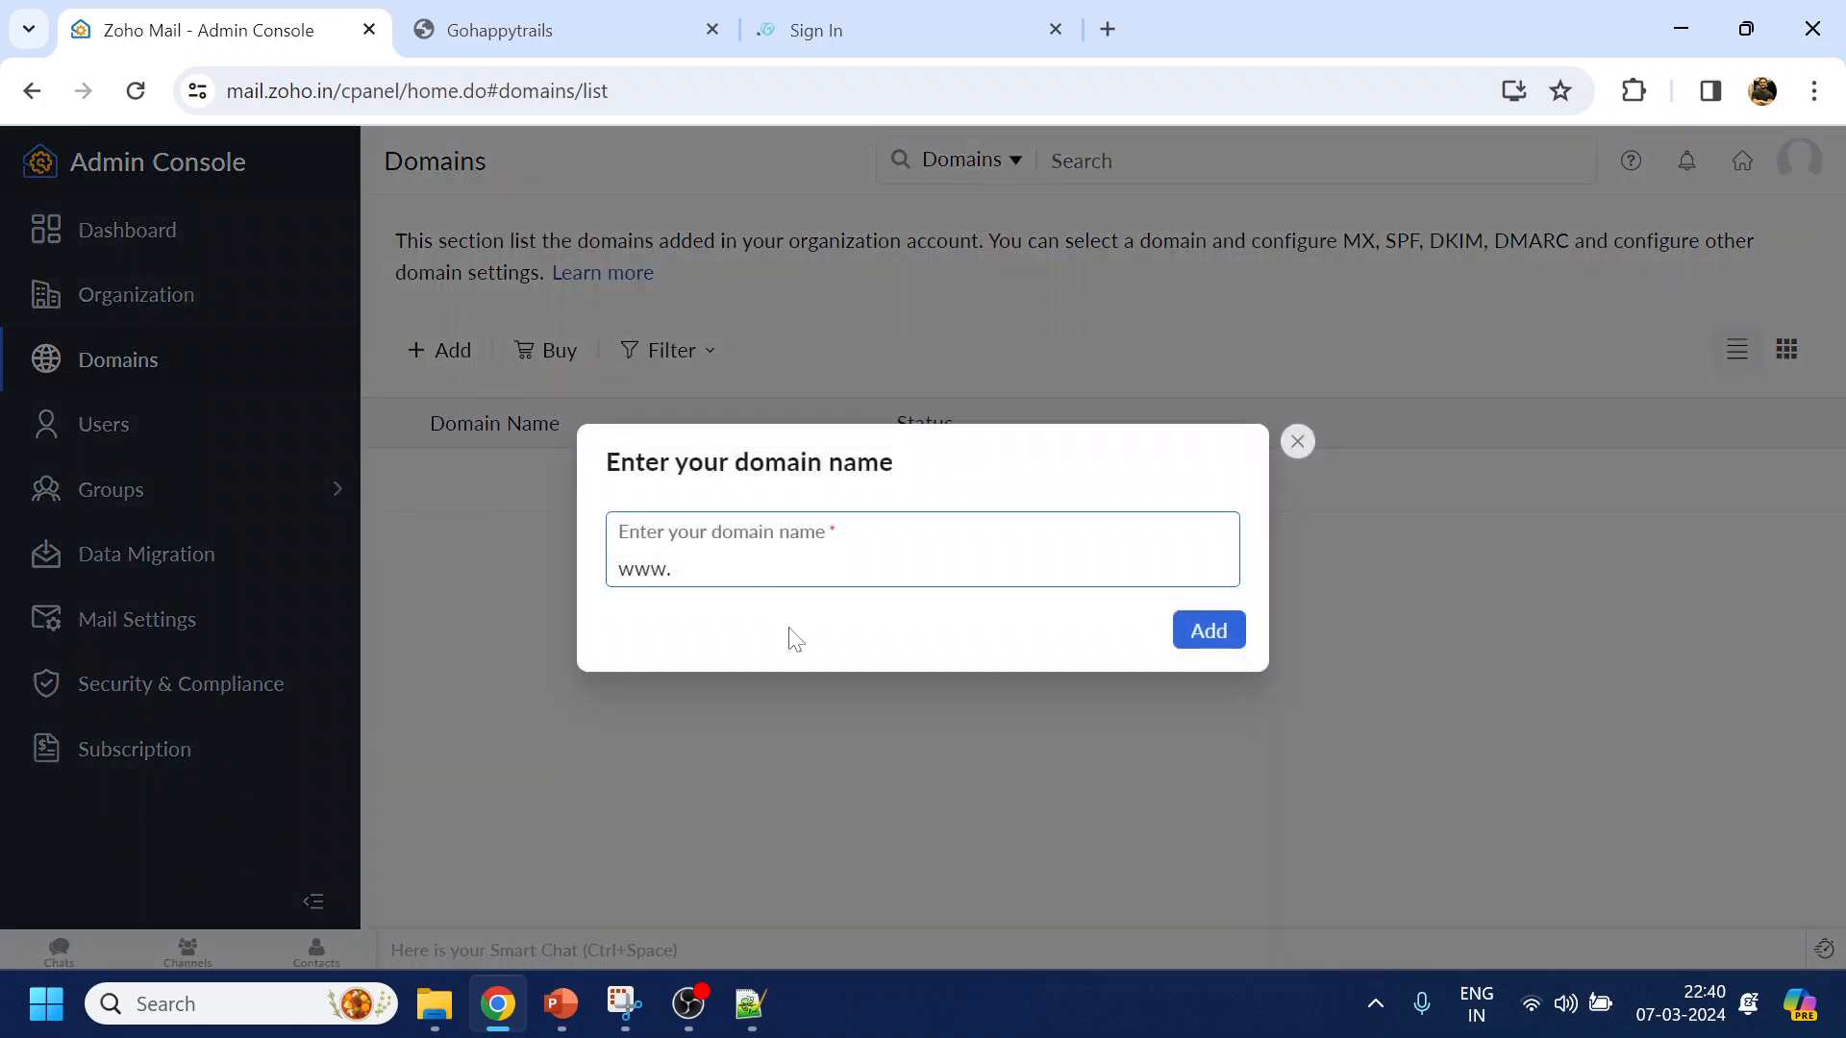
pyautogui.click(512, 35)
pyautogui.hotkey('ctrl', 'v')
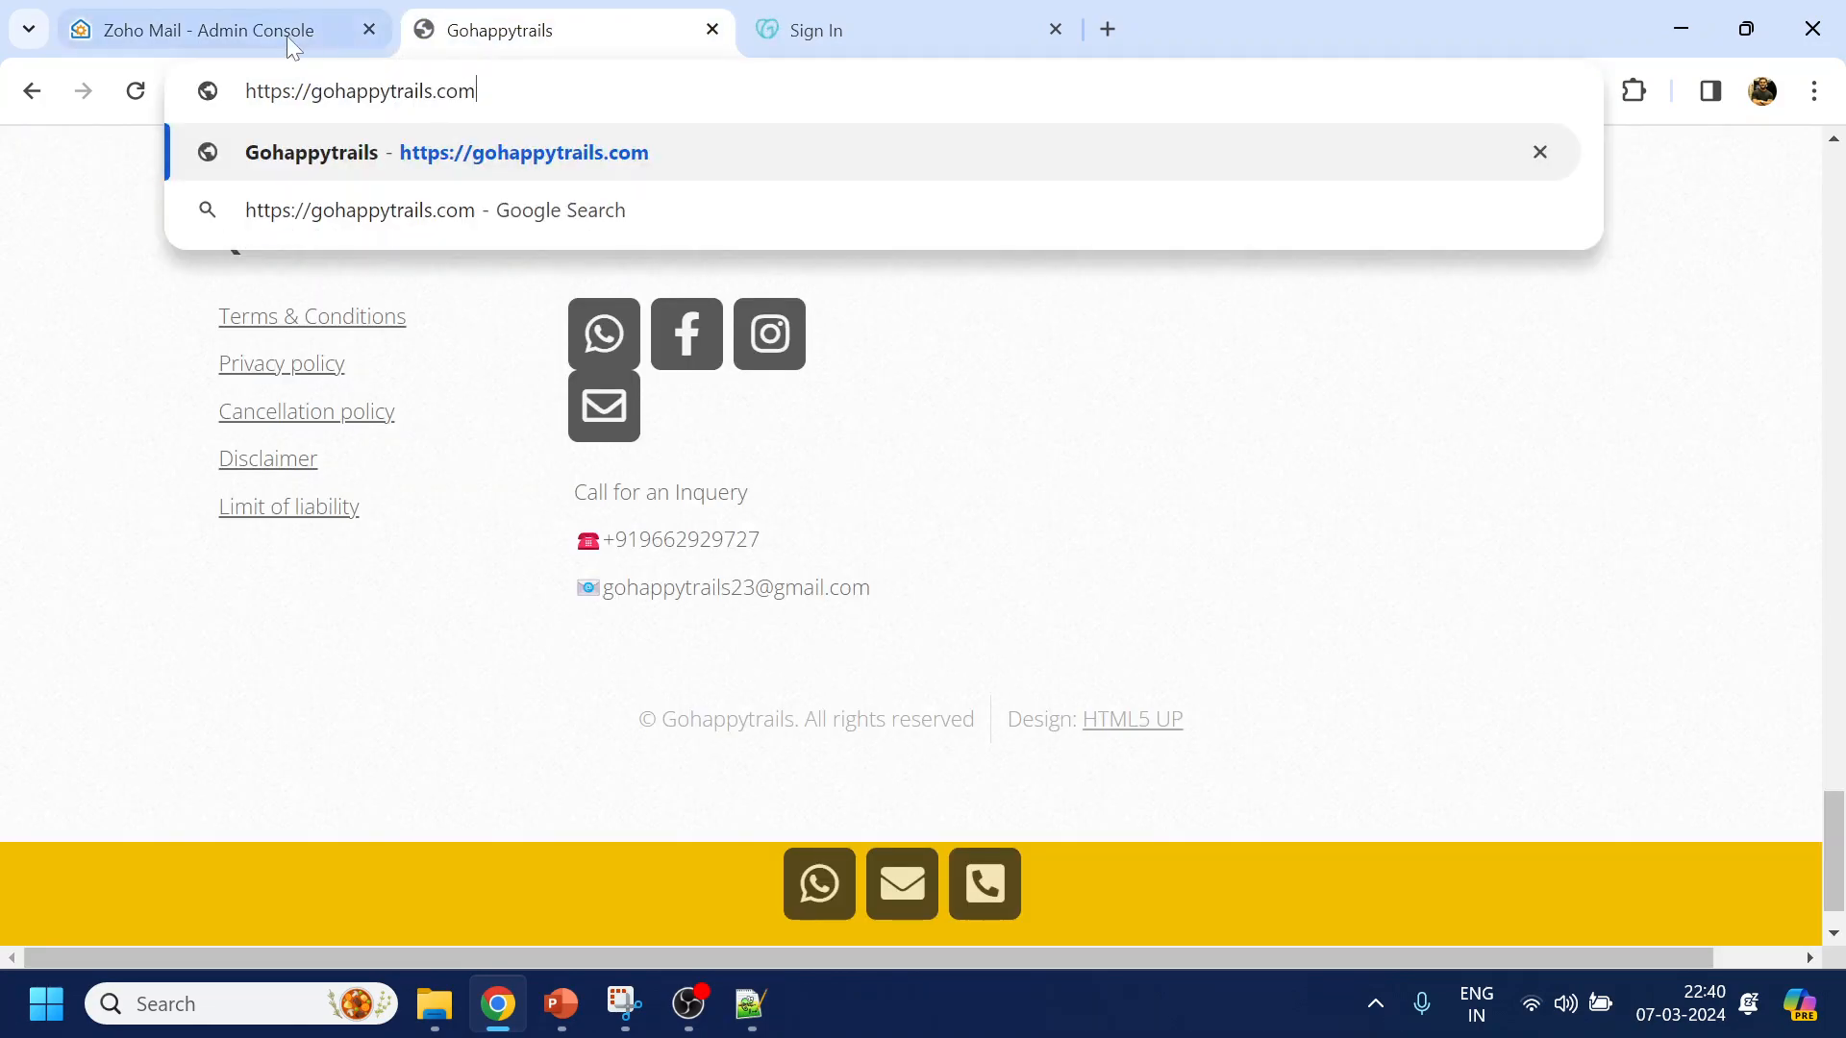
pyautogui.moveTo(476, 91); pyautogui.dragTo(310, 91)
pyautogui.hotkey('ctrl', 'c')
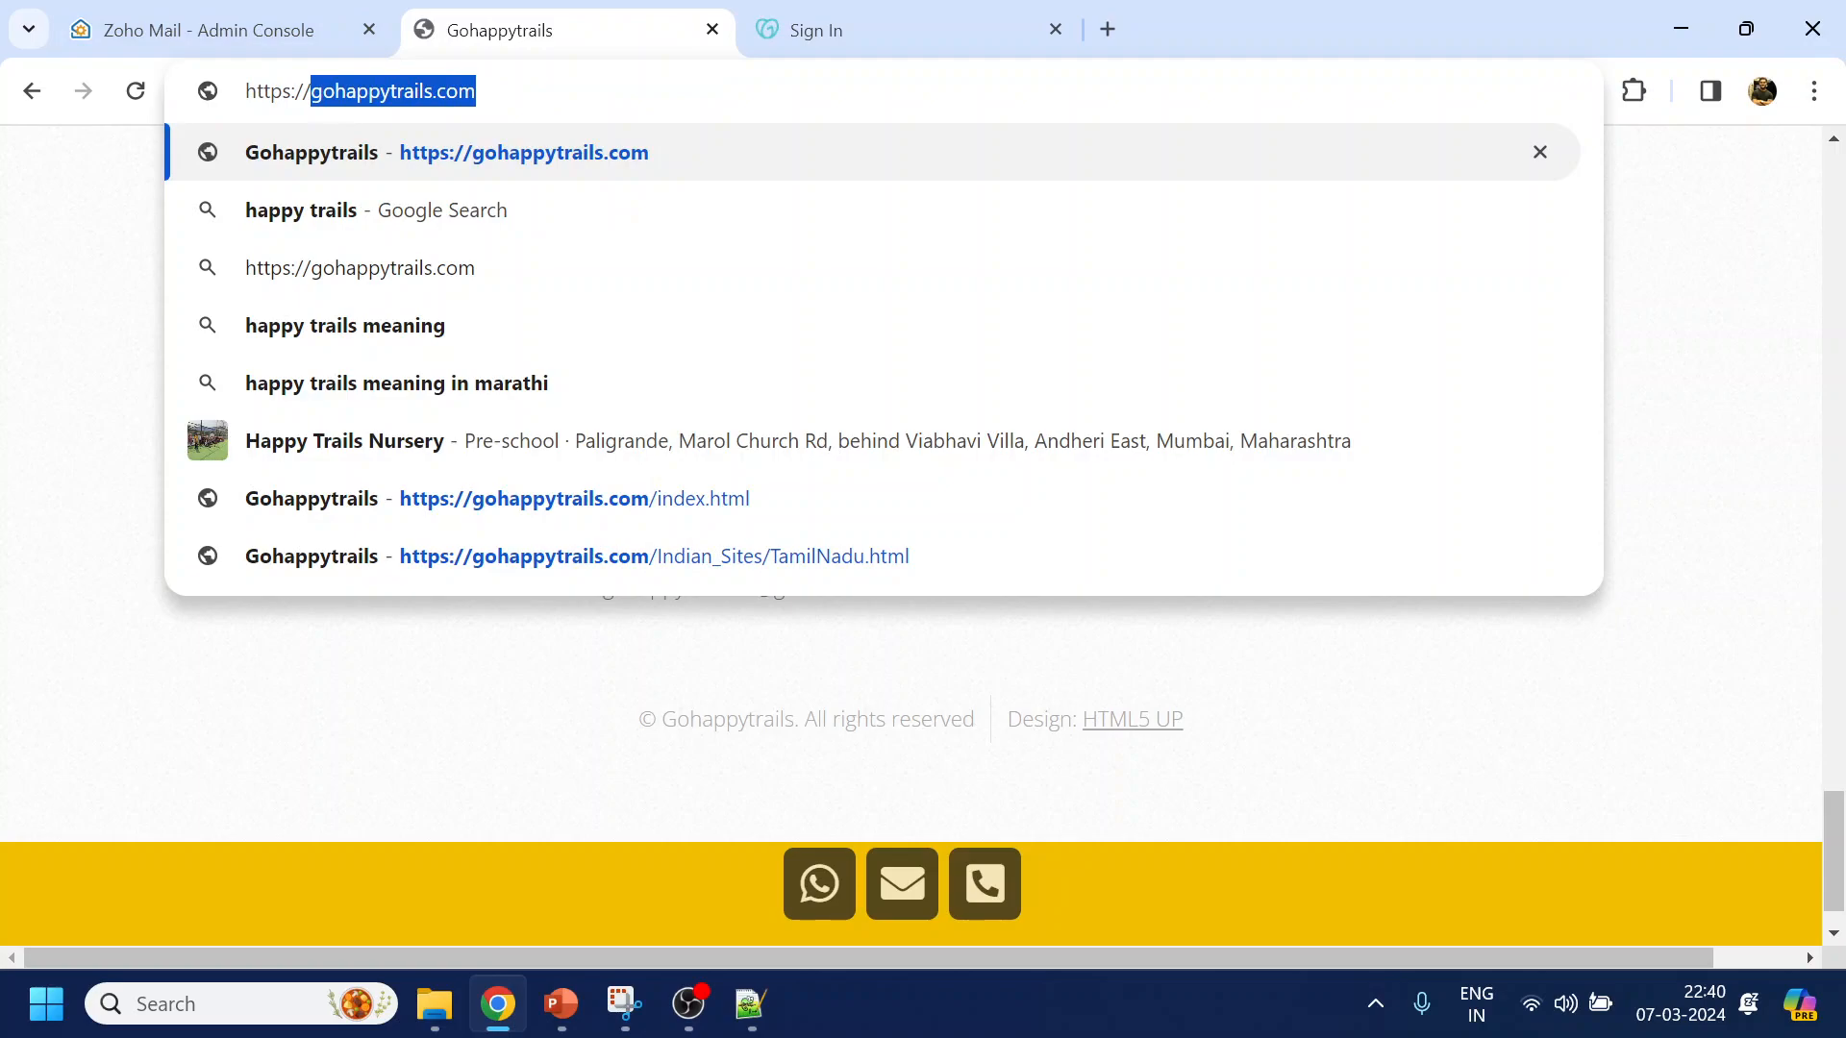
pyautogui.click(222, 30)
pyautogui.hotkey('ctrl', 'v')
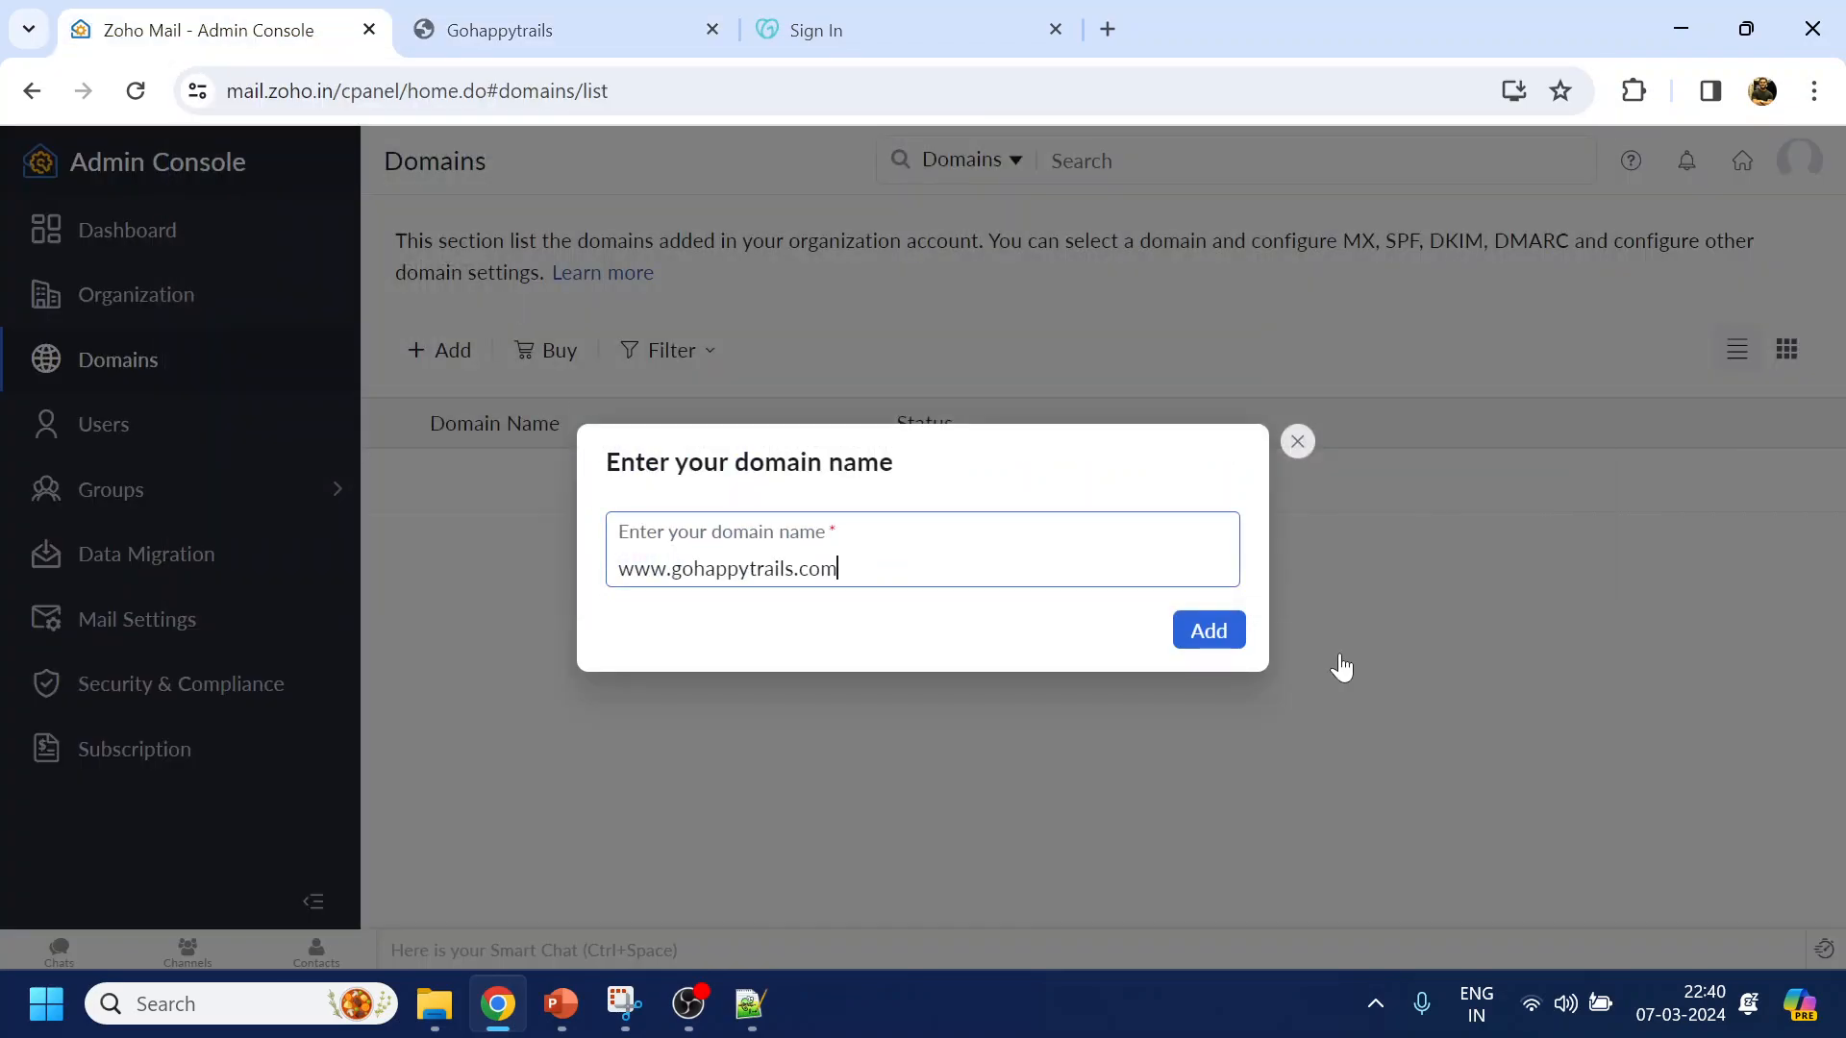
pyautogui.click(1213, 640)
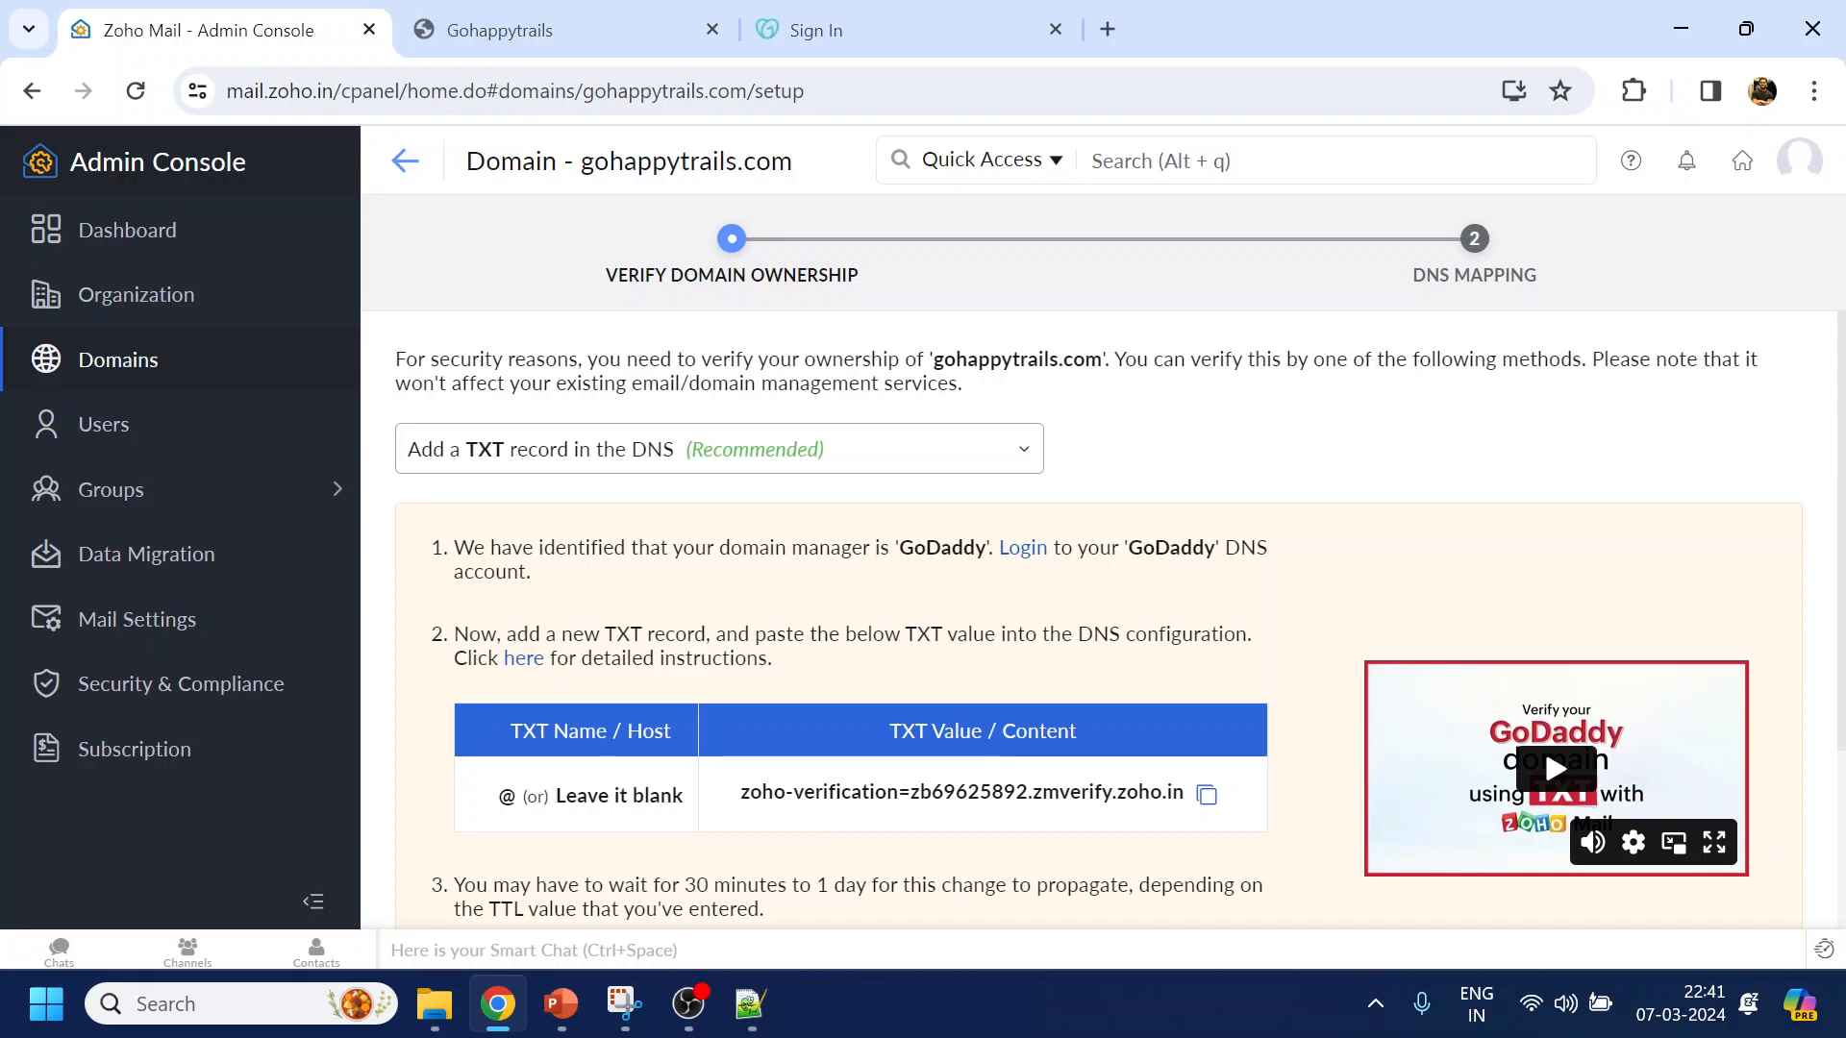
# Scroll through Zoho's TXT record instructions for verifying gohappytrails.com
pyautogui.scroll(-3, 808, 630)
pyautogui.scroll(3, 803, 634)
pyautogui.scroll(-2, 1009, 630)
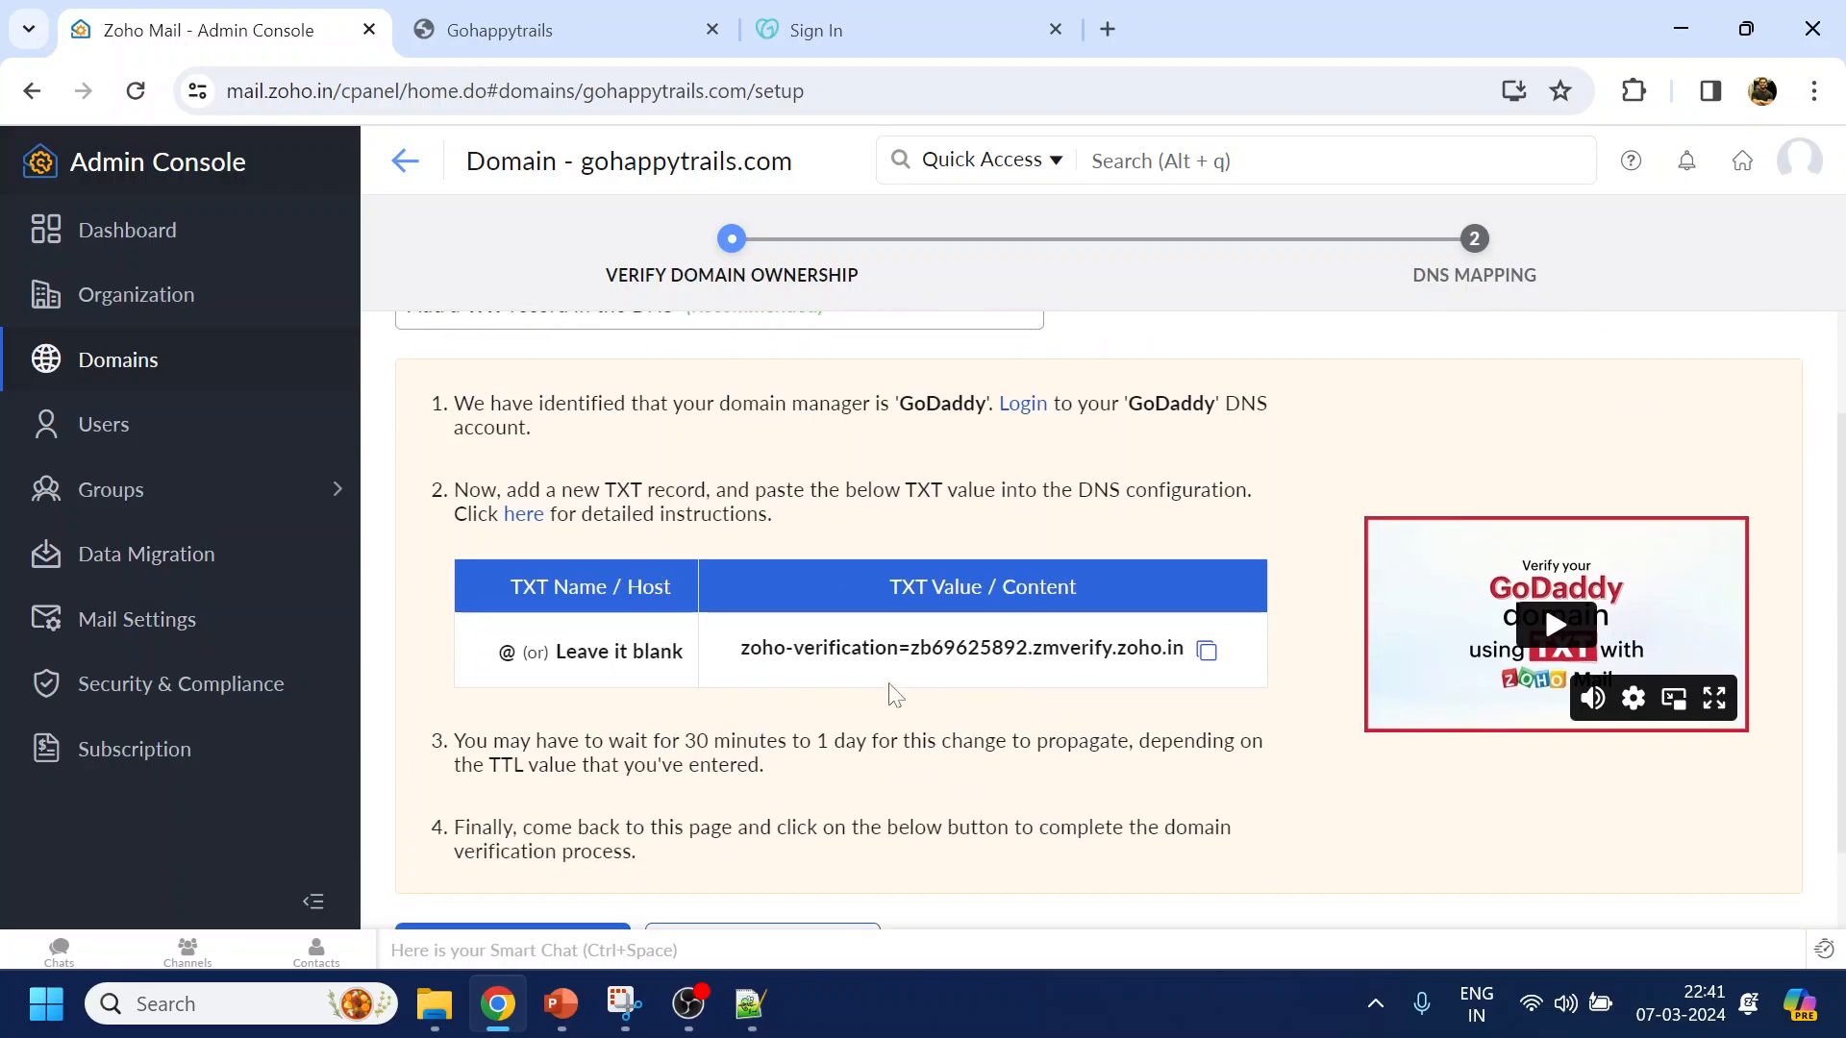
# Sign in to GoDaddy, then return to the Gohappytrails site tab
pyautogui.click(932, 27)
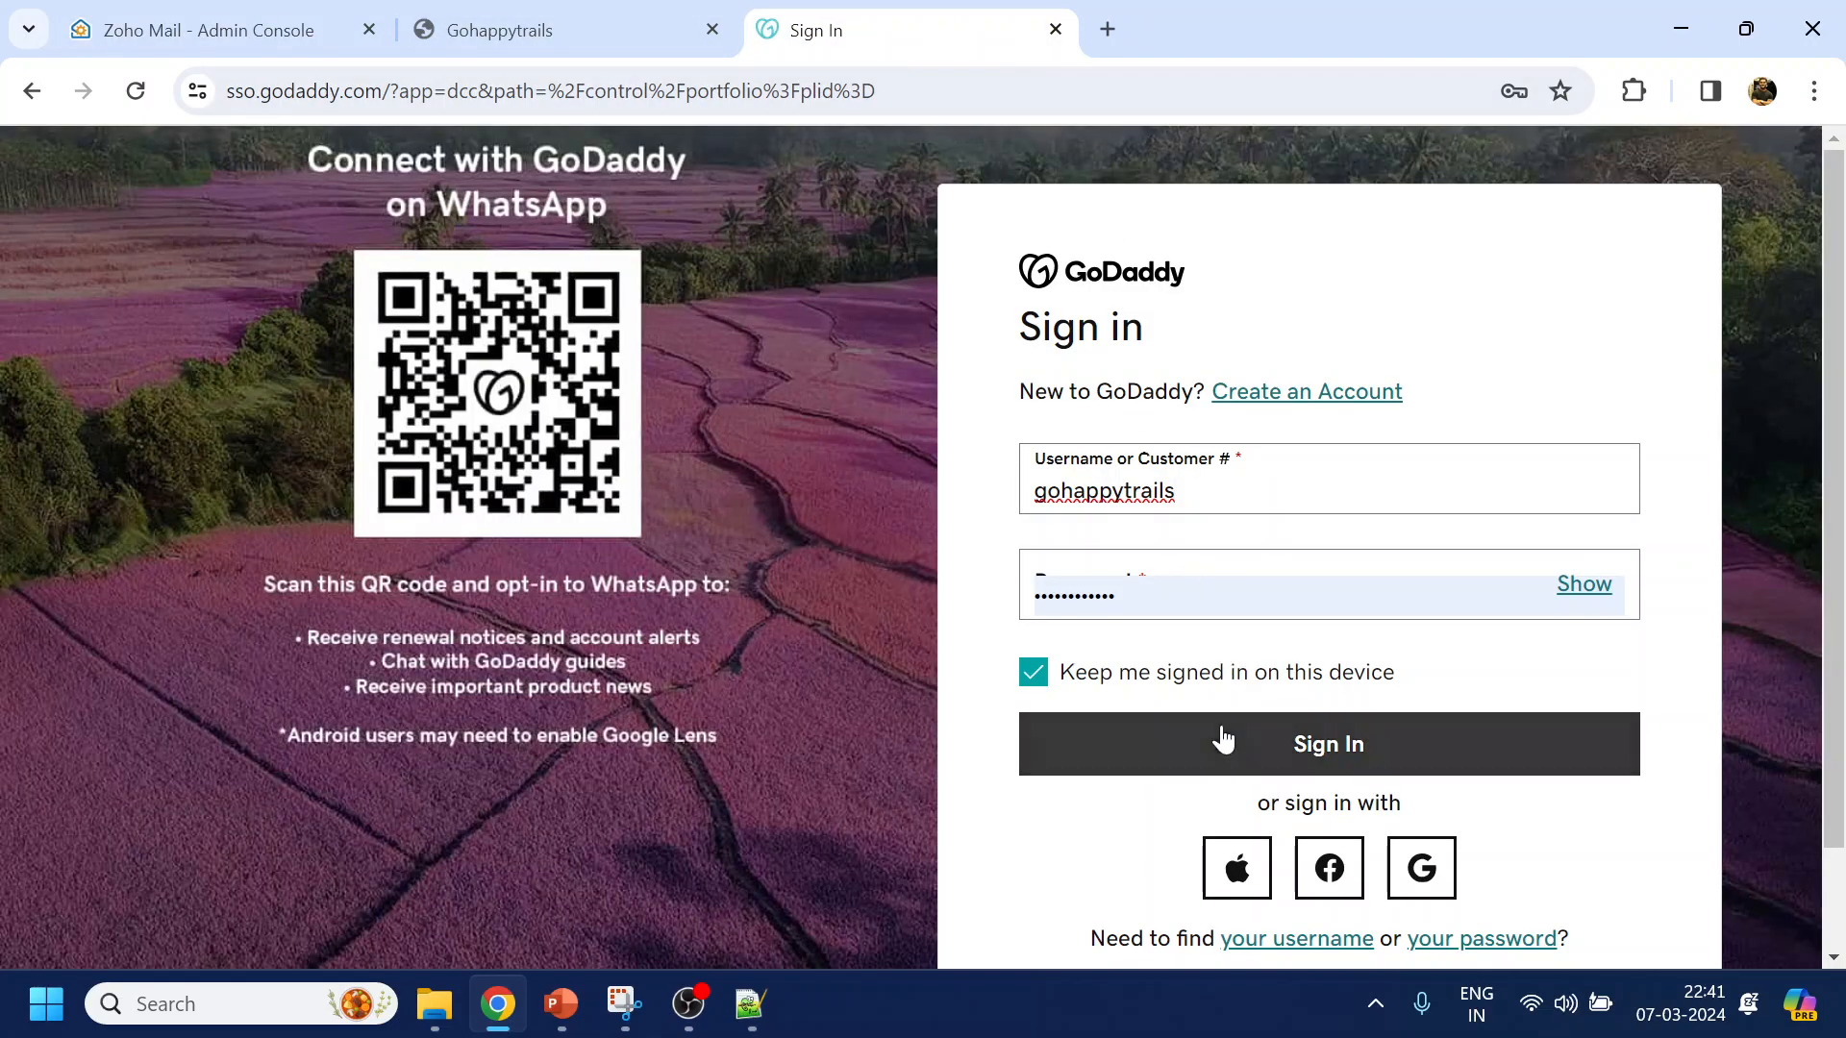
pyautogui.click(1215, 723)
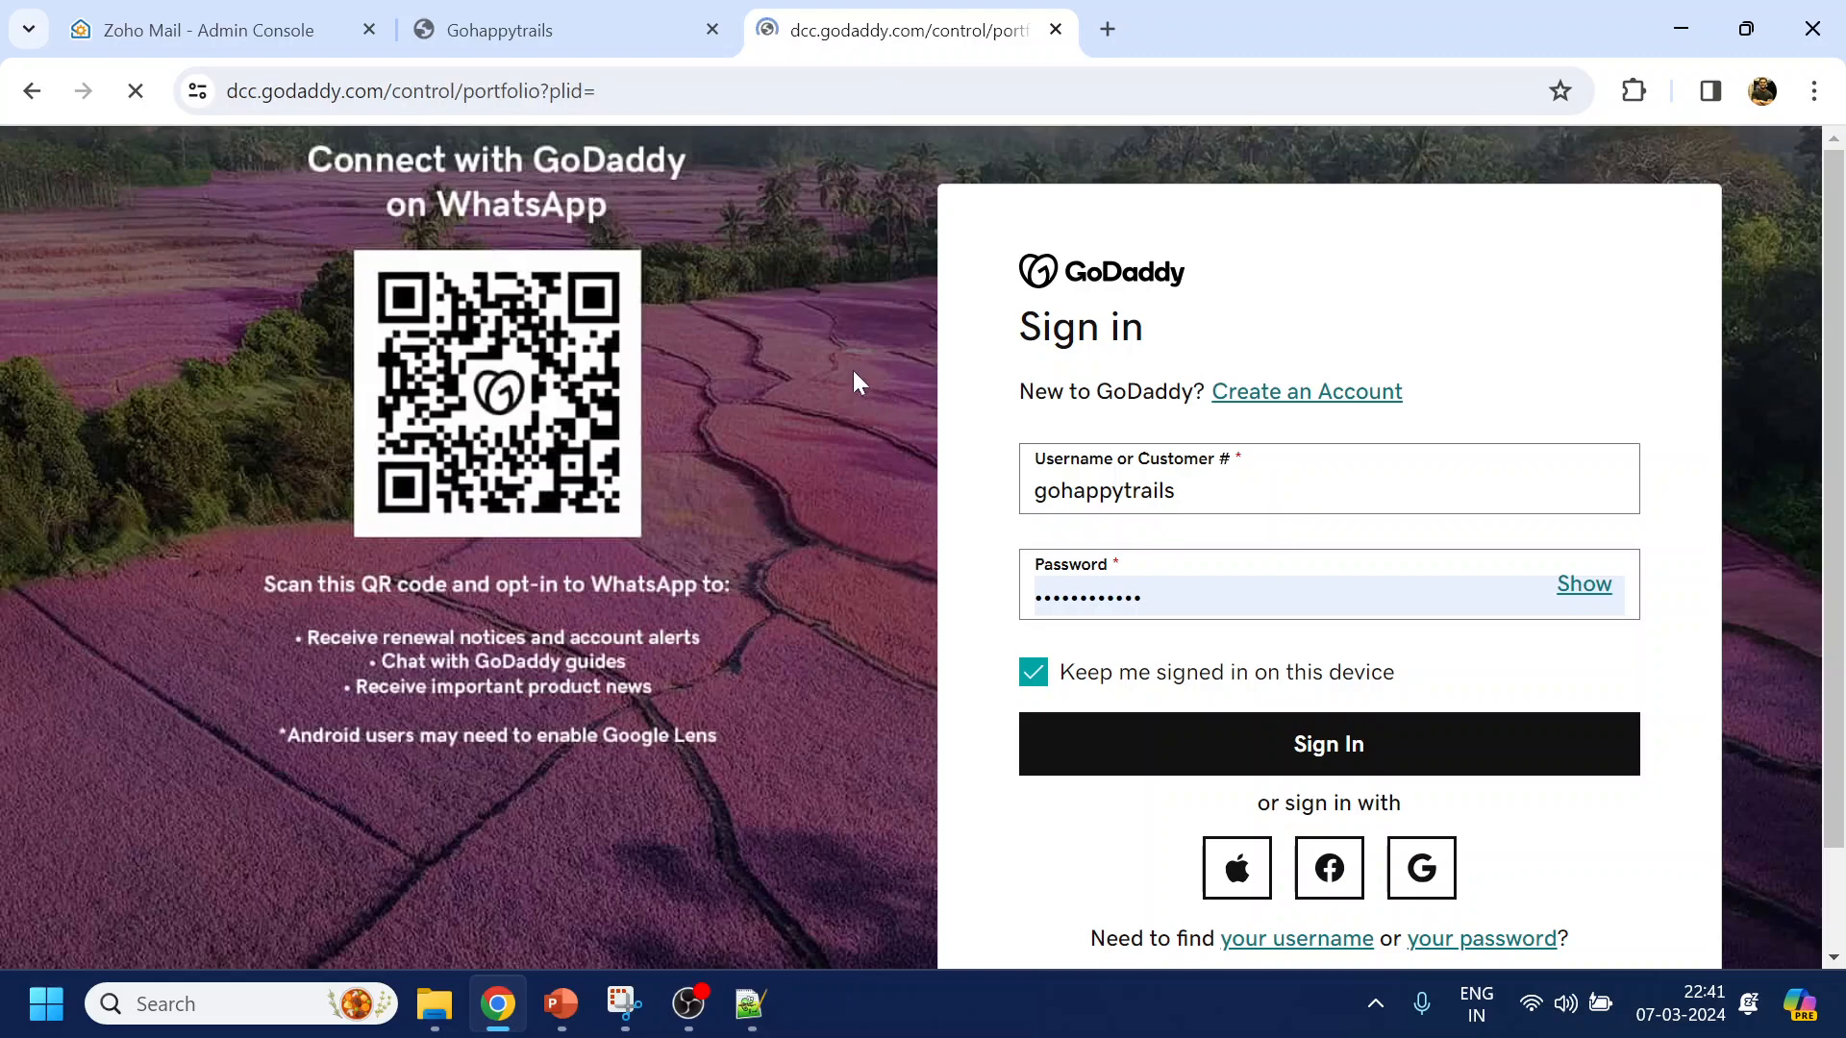
pyautogui.click(585, 23)
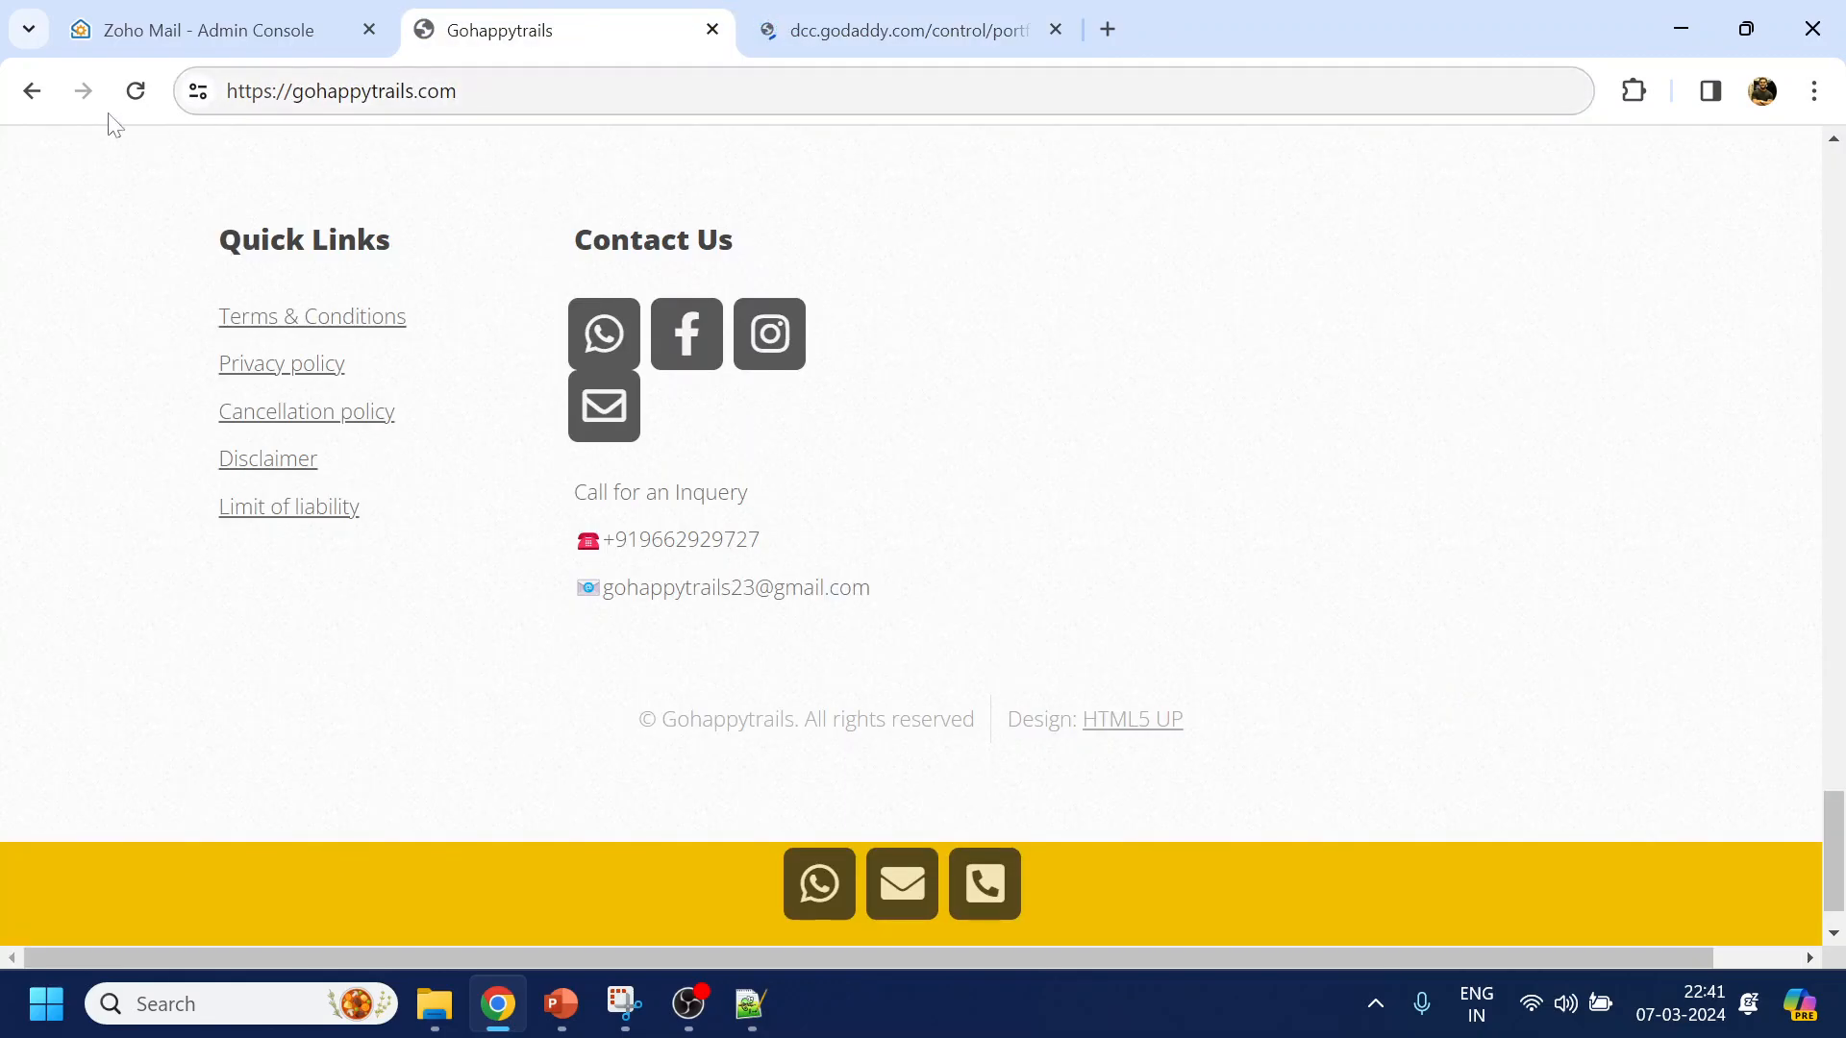
# Reload the Gohappytrails site, browse its India Packages Kashmir page, then return to GoDaddy's Domain Portfolio
pyautogui.click(136, 90)
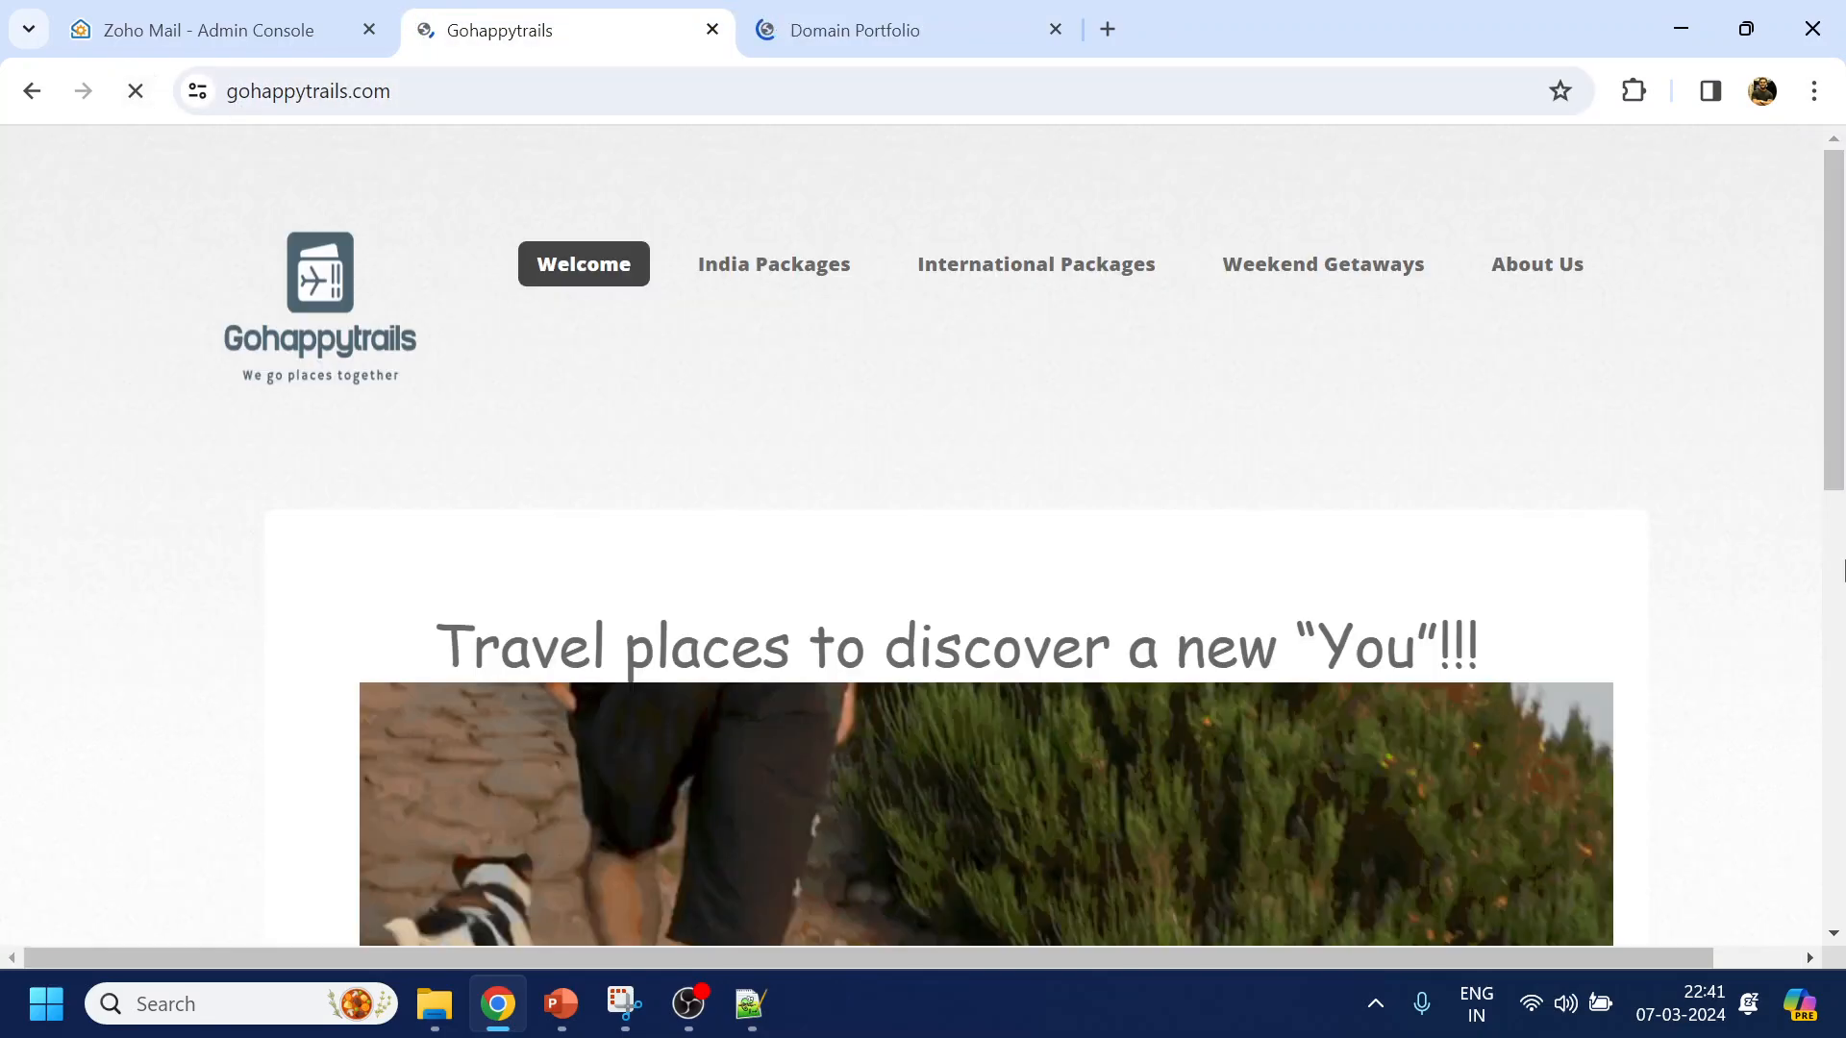
pyautogui.moveTo(1836, 842); pyautogui.dragTo(1845, 83)
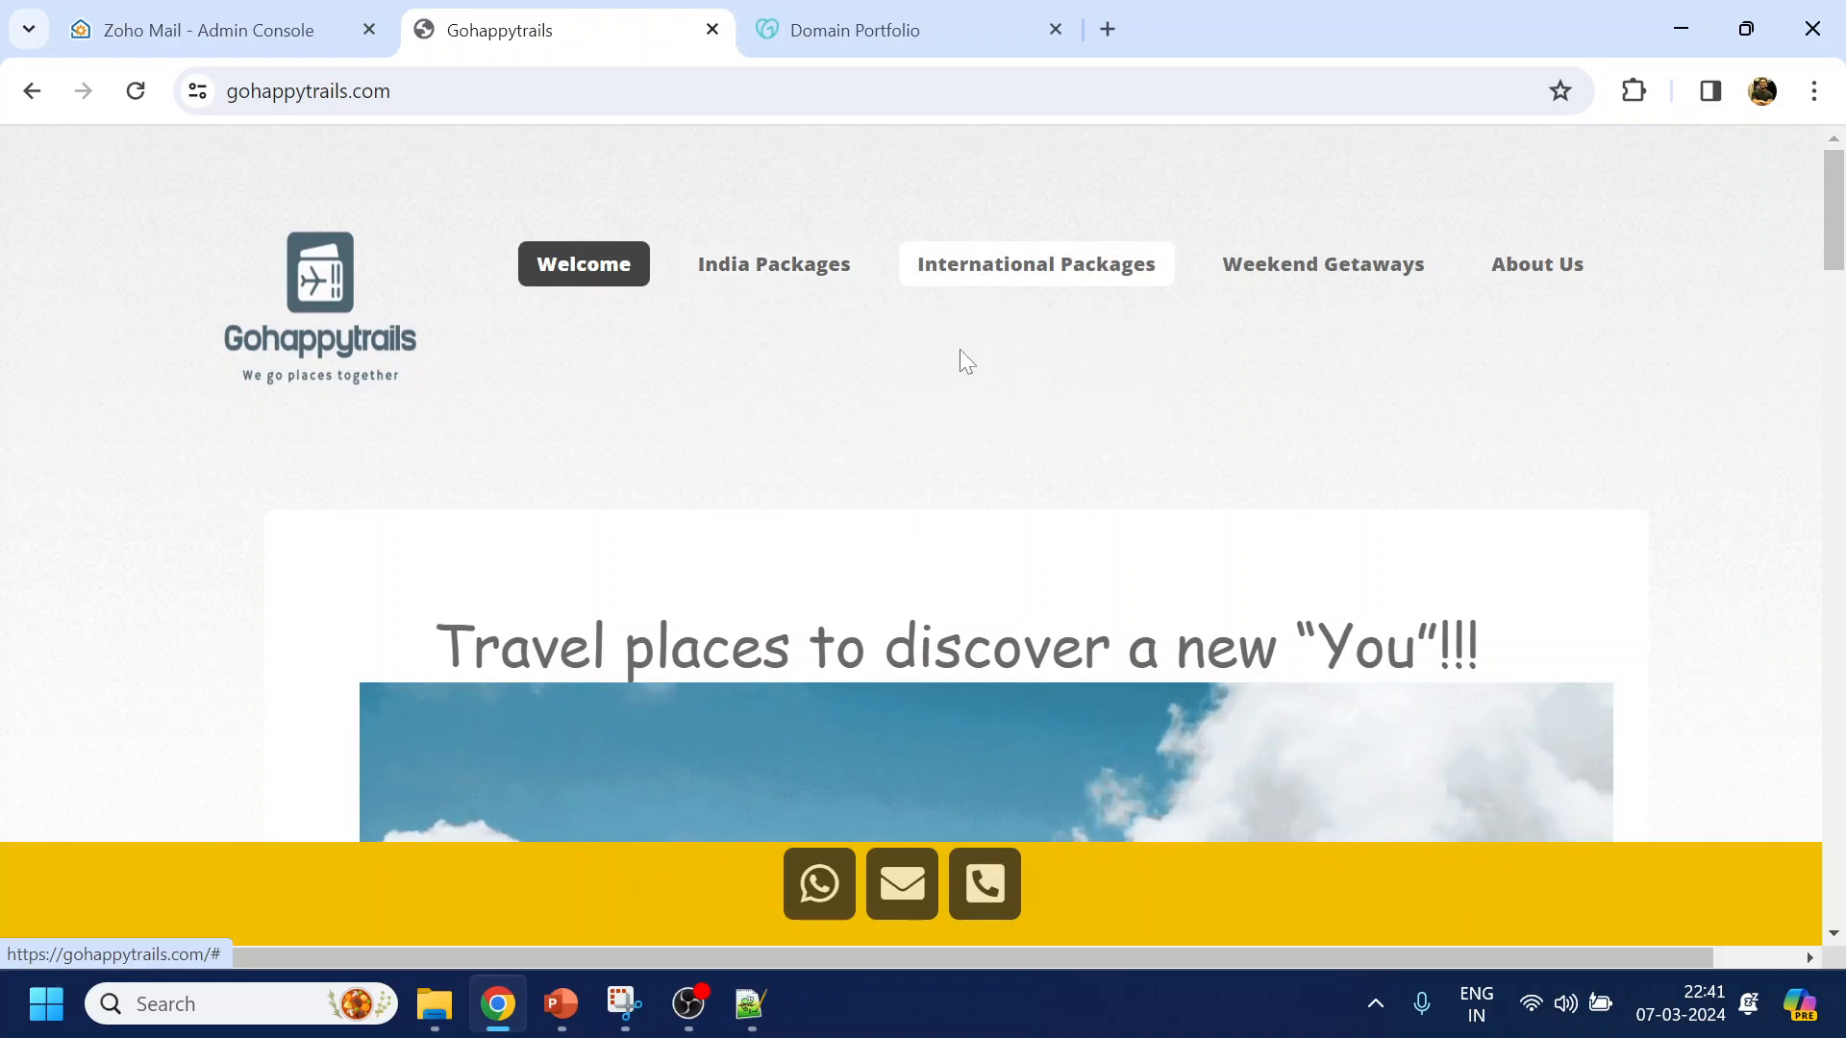
pyautogui.moveTo(782, 285)
pyautogui.click(772, 348)
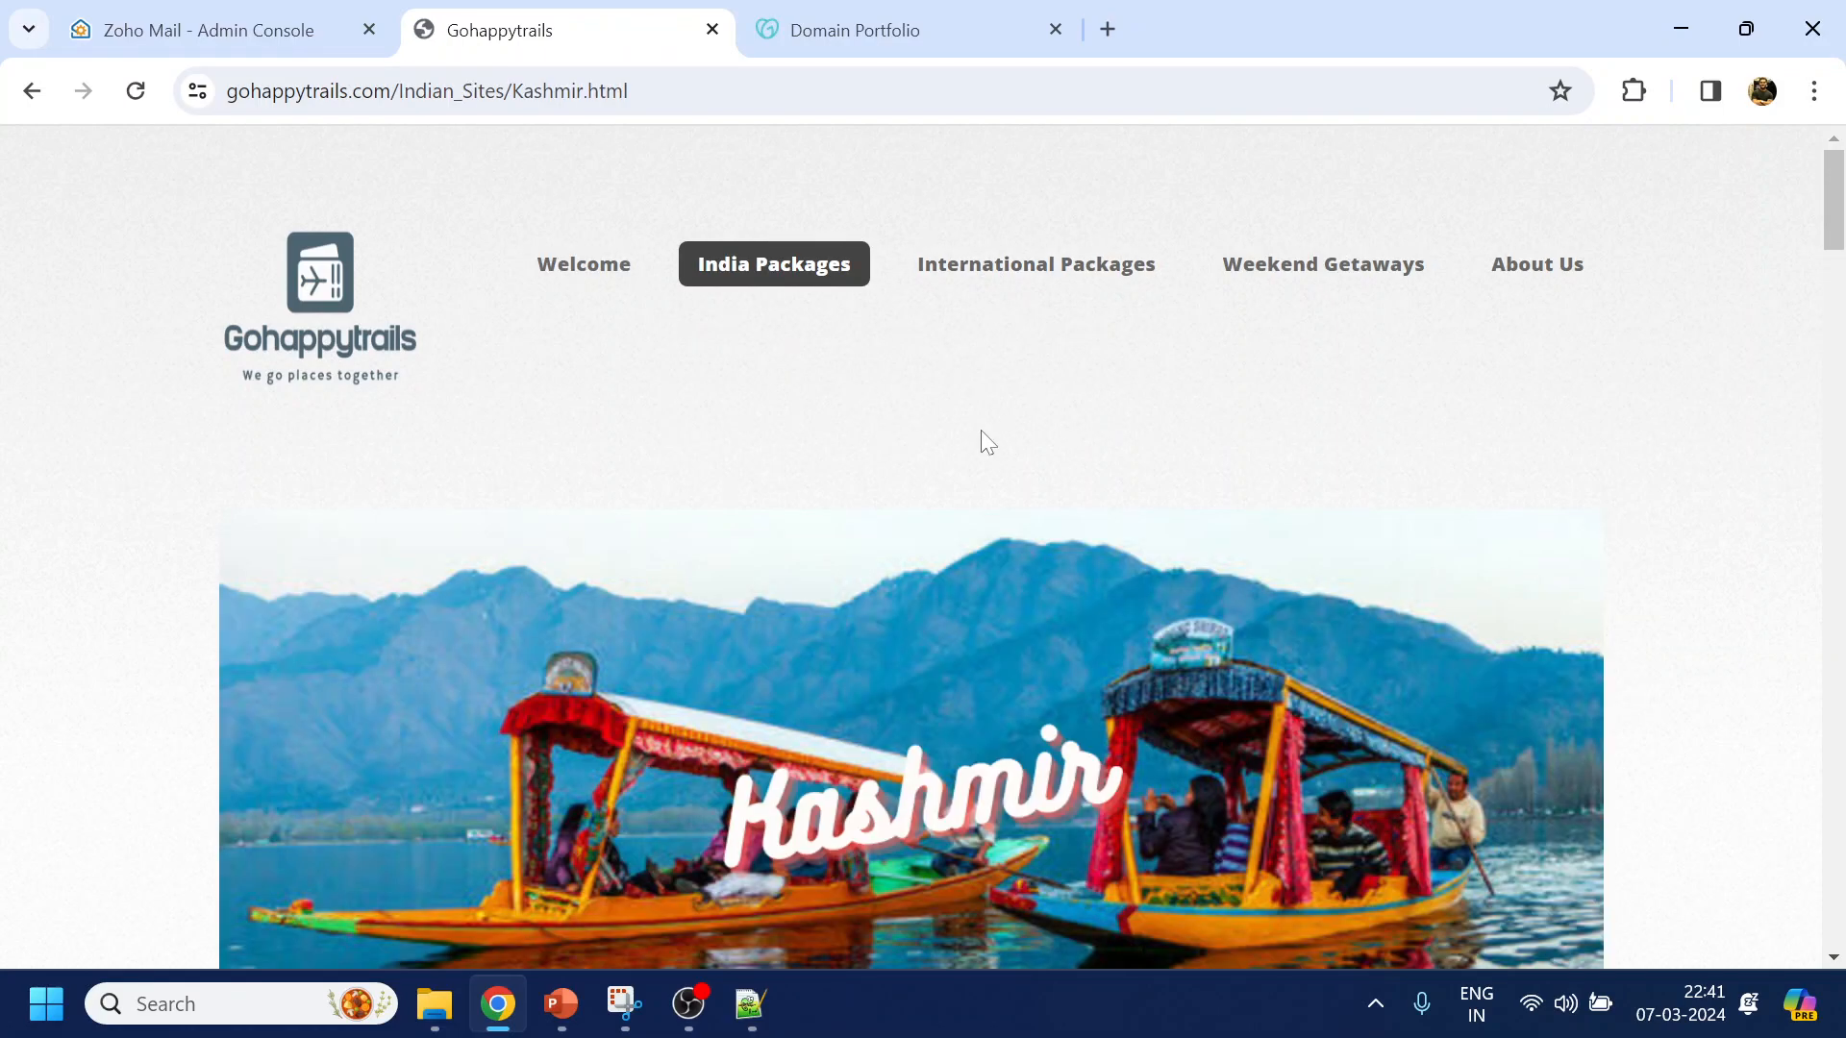
pyautogui.scroll(-8, 981, 433)
pyautogui.scroll(6, 982, 427)
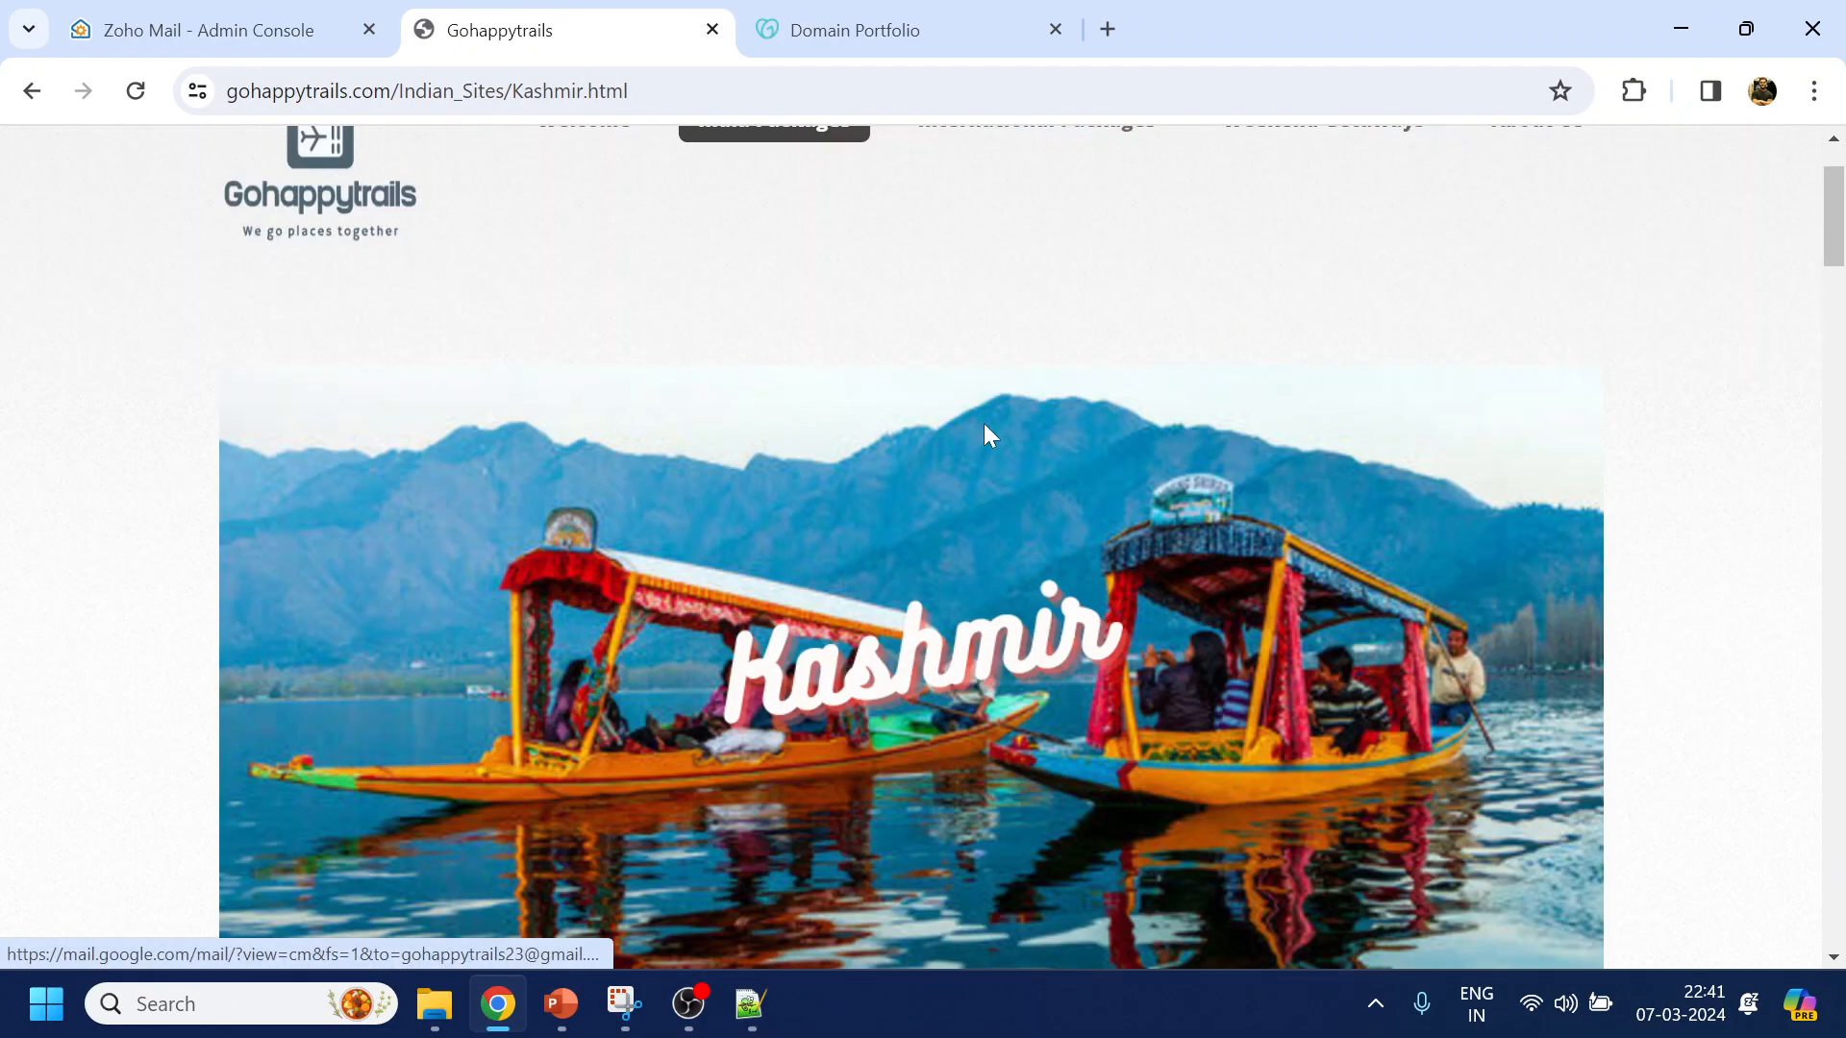
pyautogui.scroll(1, 990, 435)
pyautogui.click(867, 37)
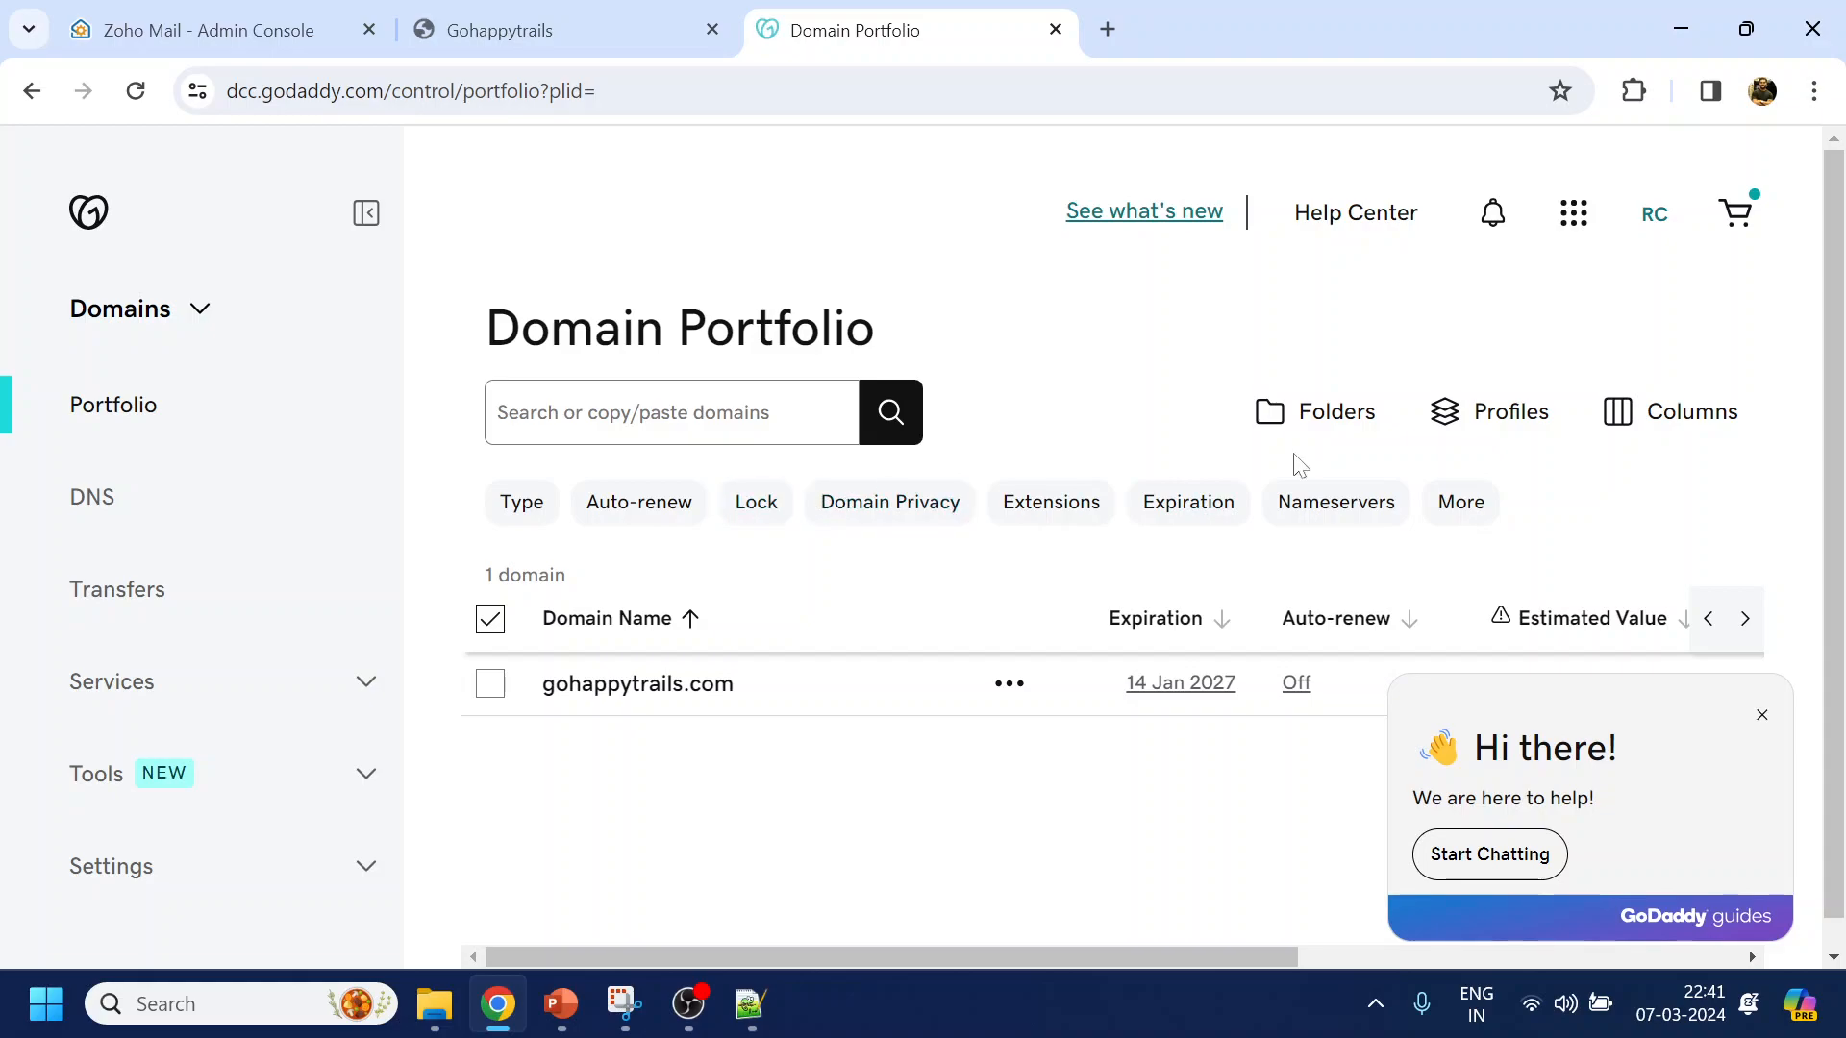
# Open DNS for gohappytrails.com in GoDaddy and check Zoho's note on GoDaddy and the TXT record
pyautogui.click(94, 500)
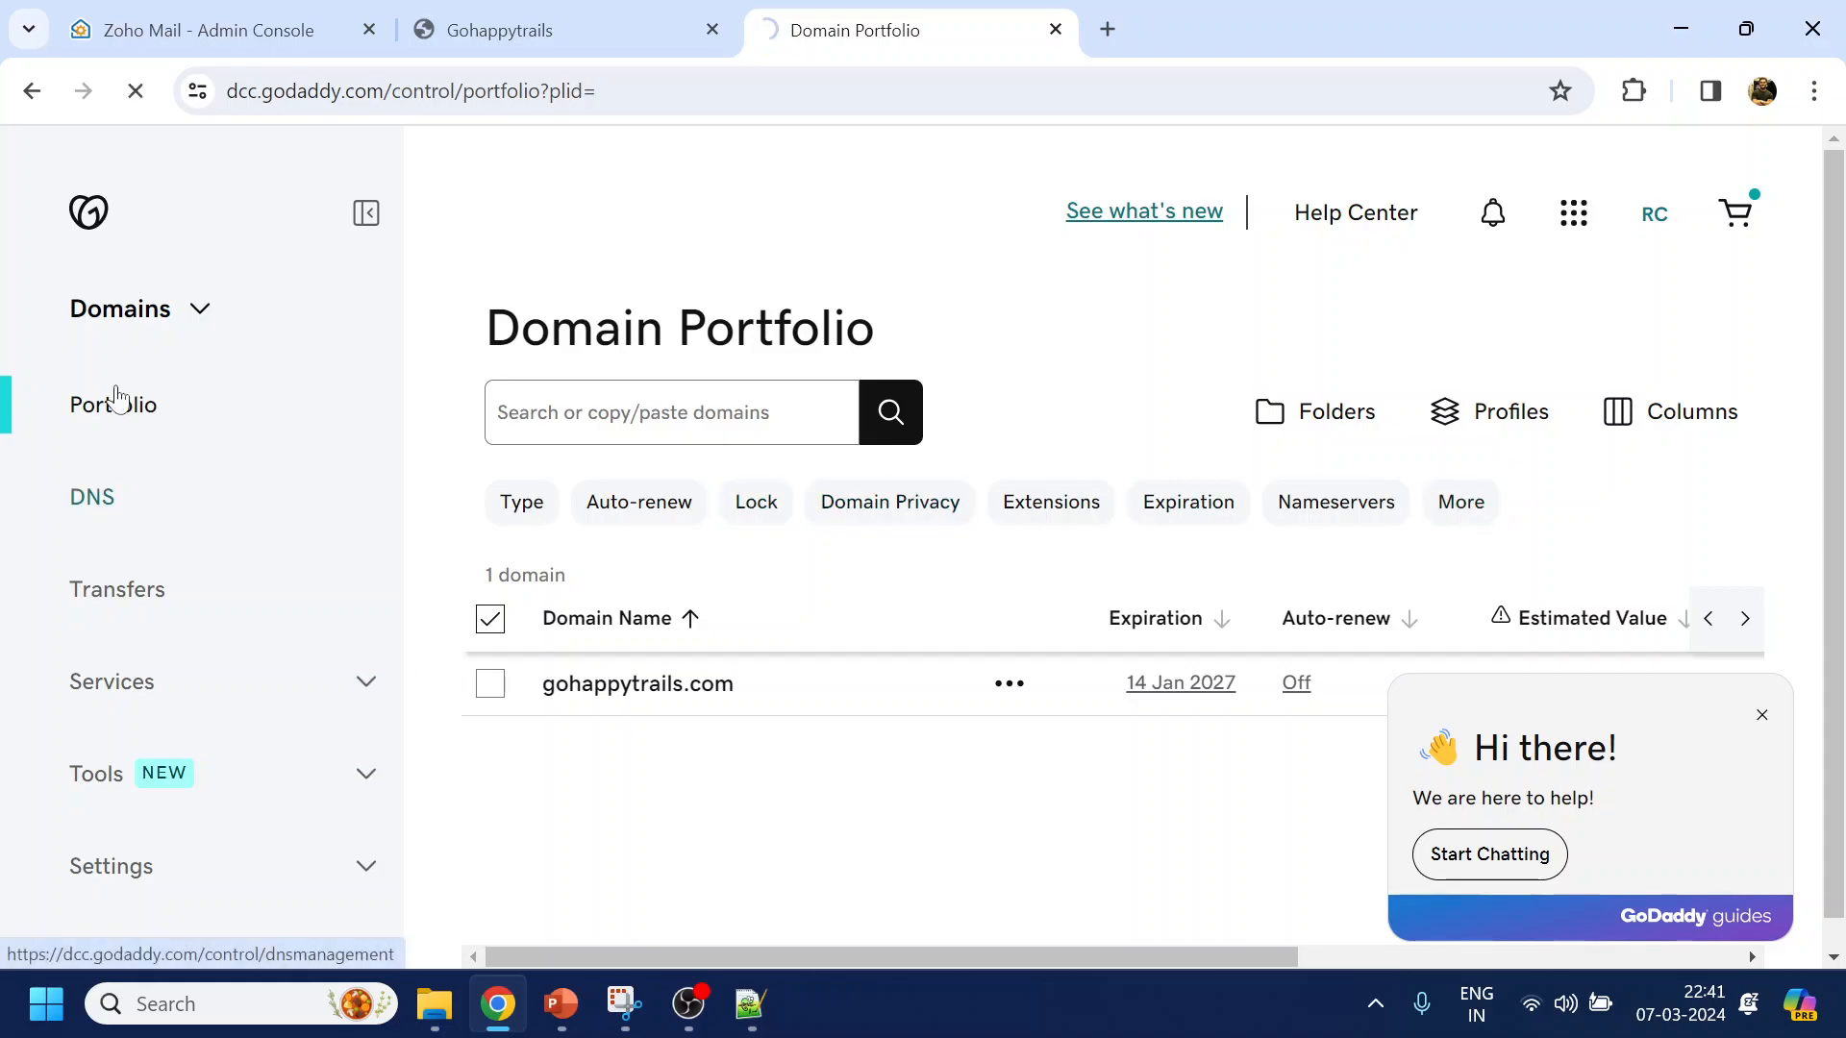
pyautogui.click(222, 38)
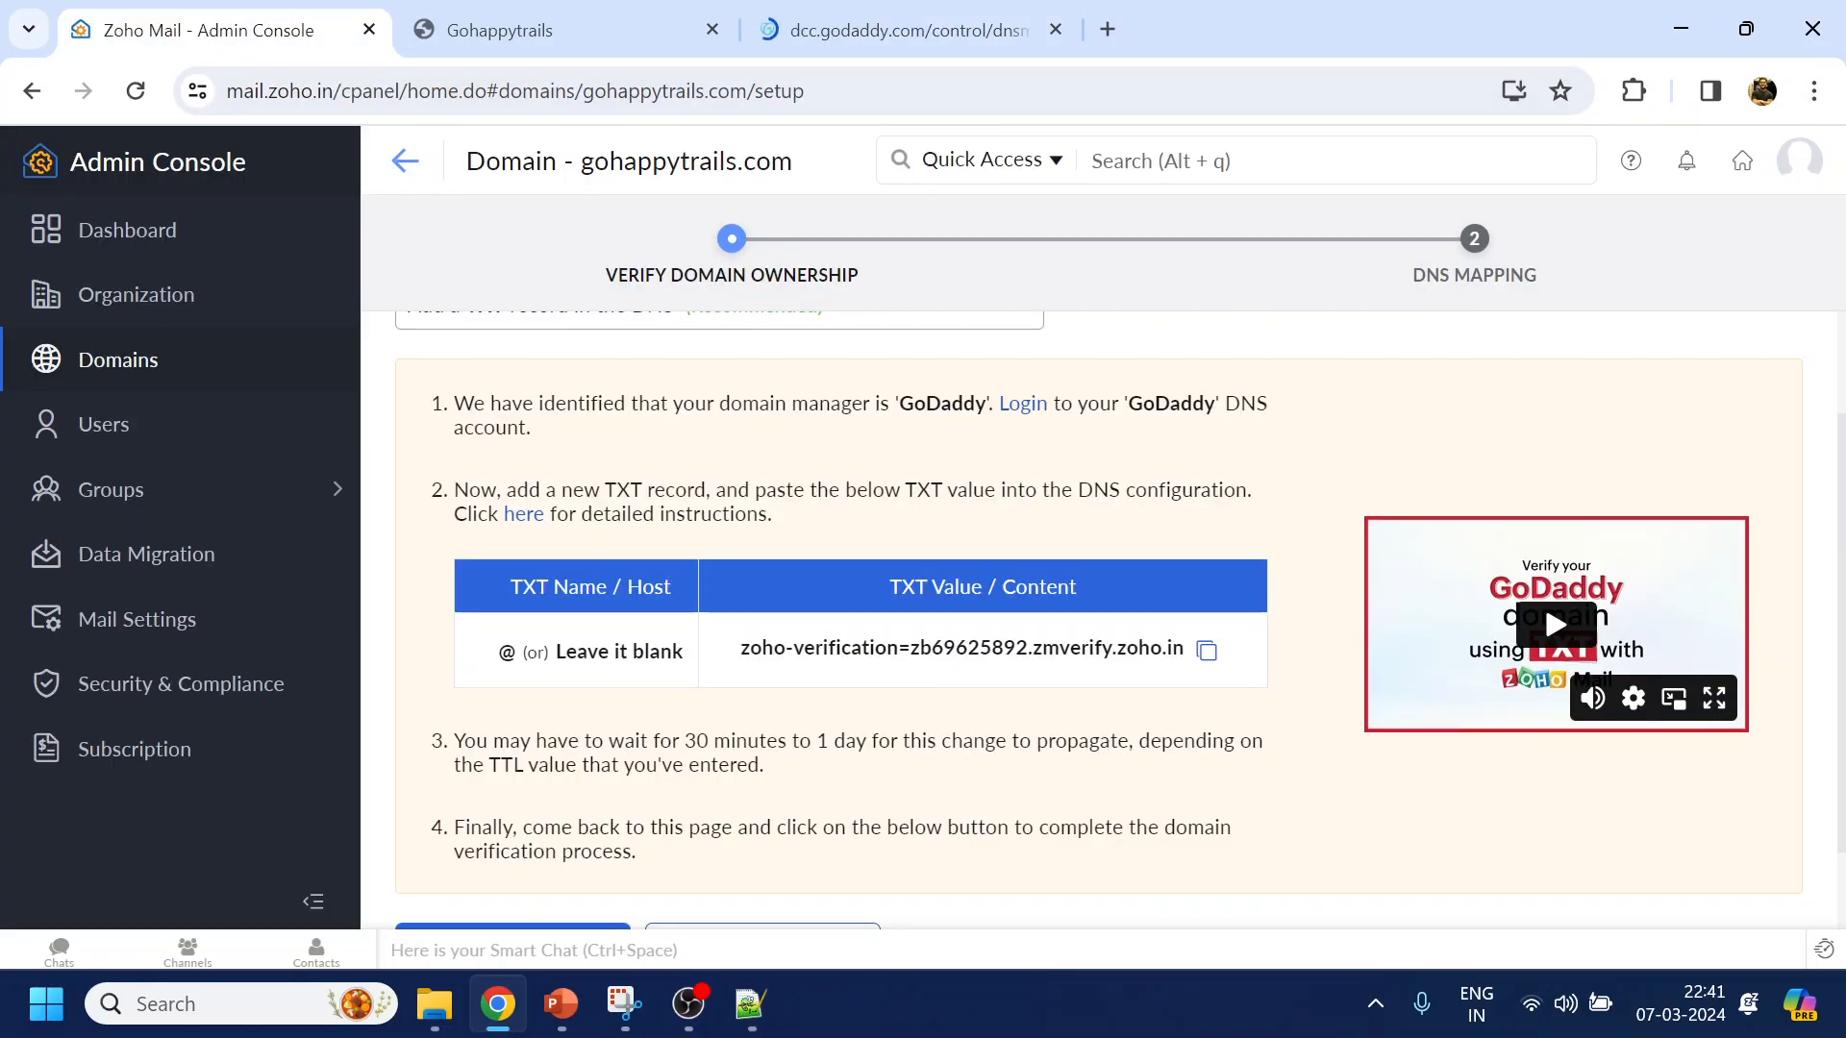
pyautogui.moveTo(830, 403); pyautogui.dragTo(1258, 403)
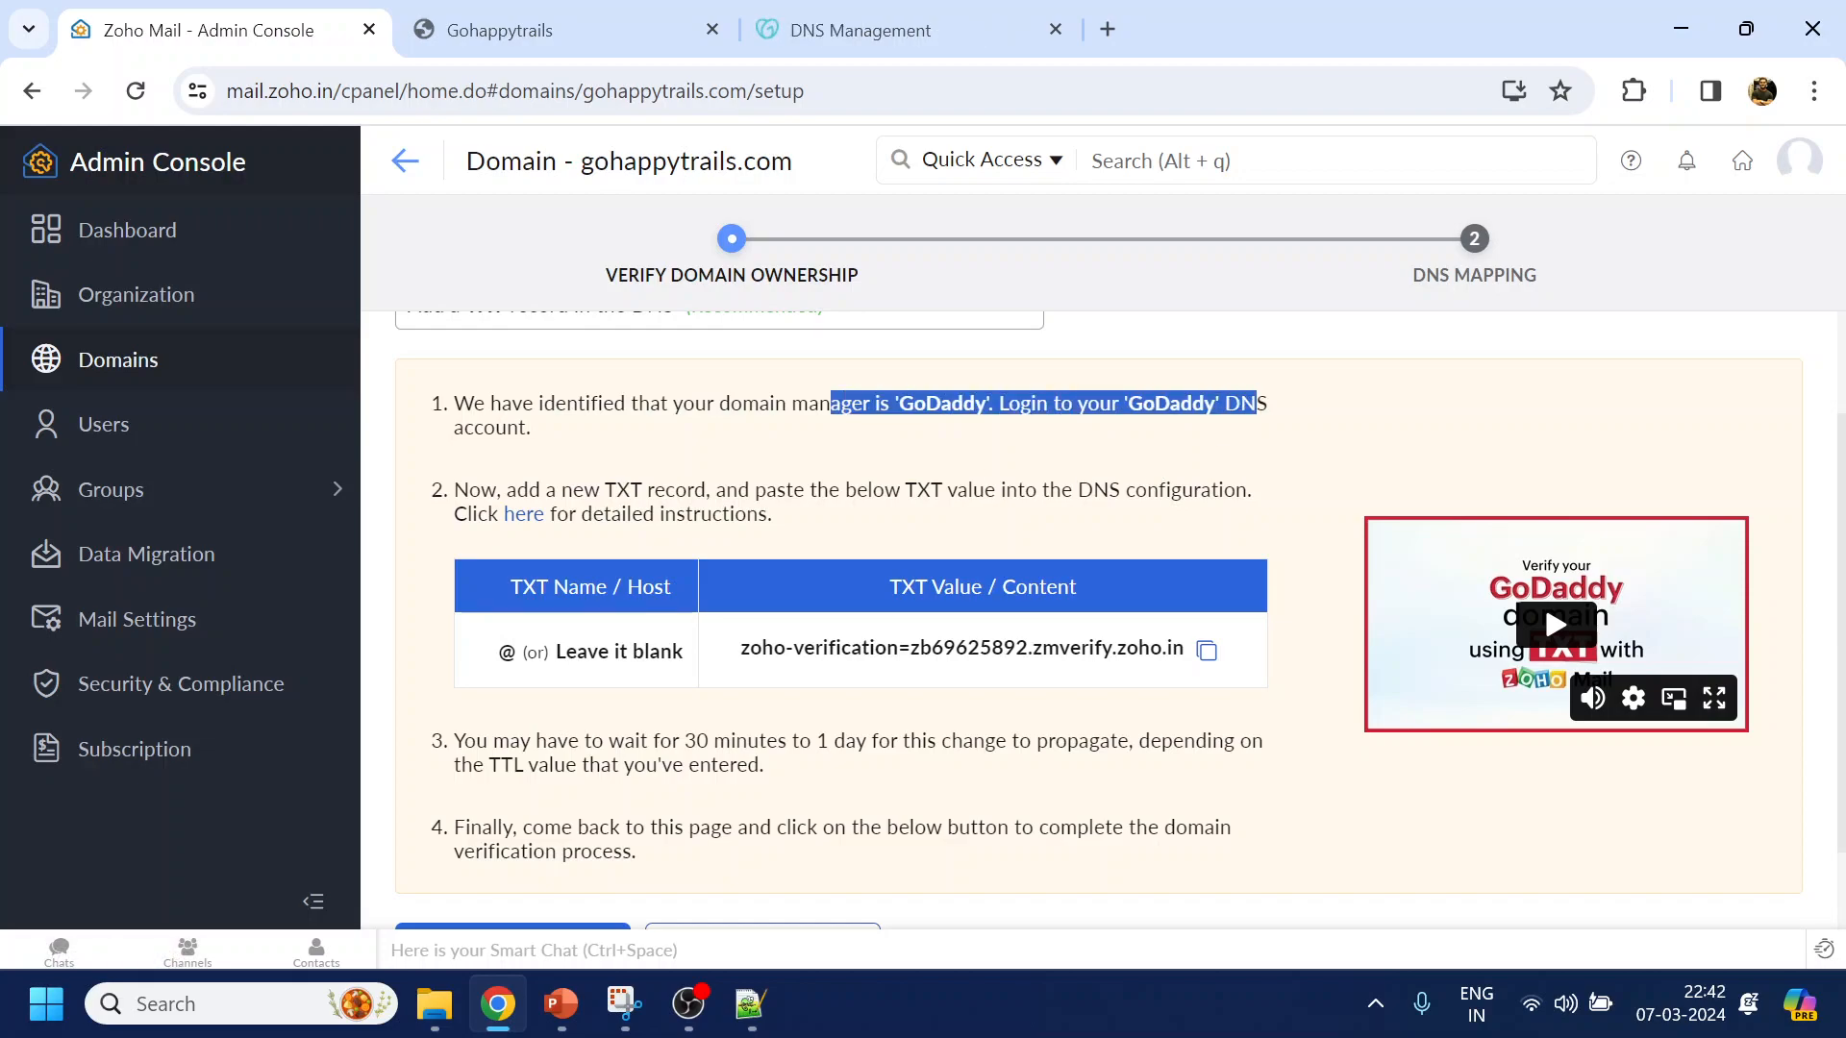
pyautogui.doubleClick(623, 489)
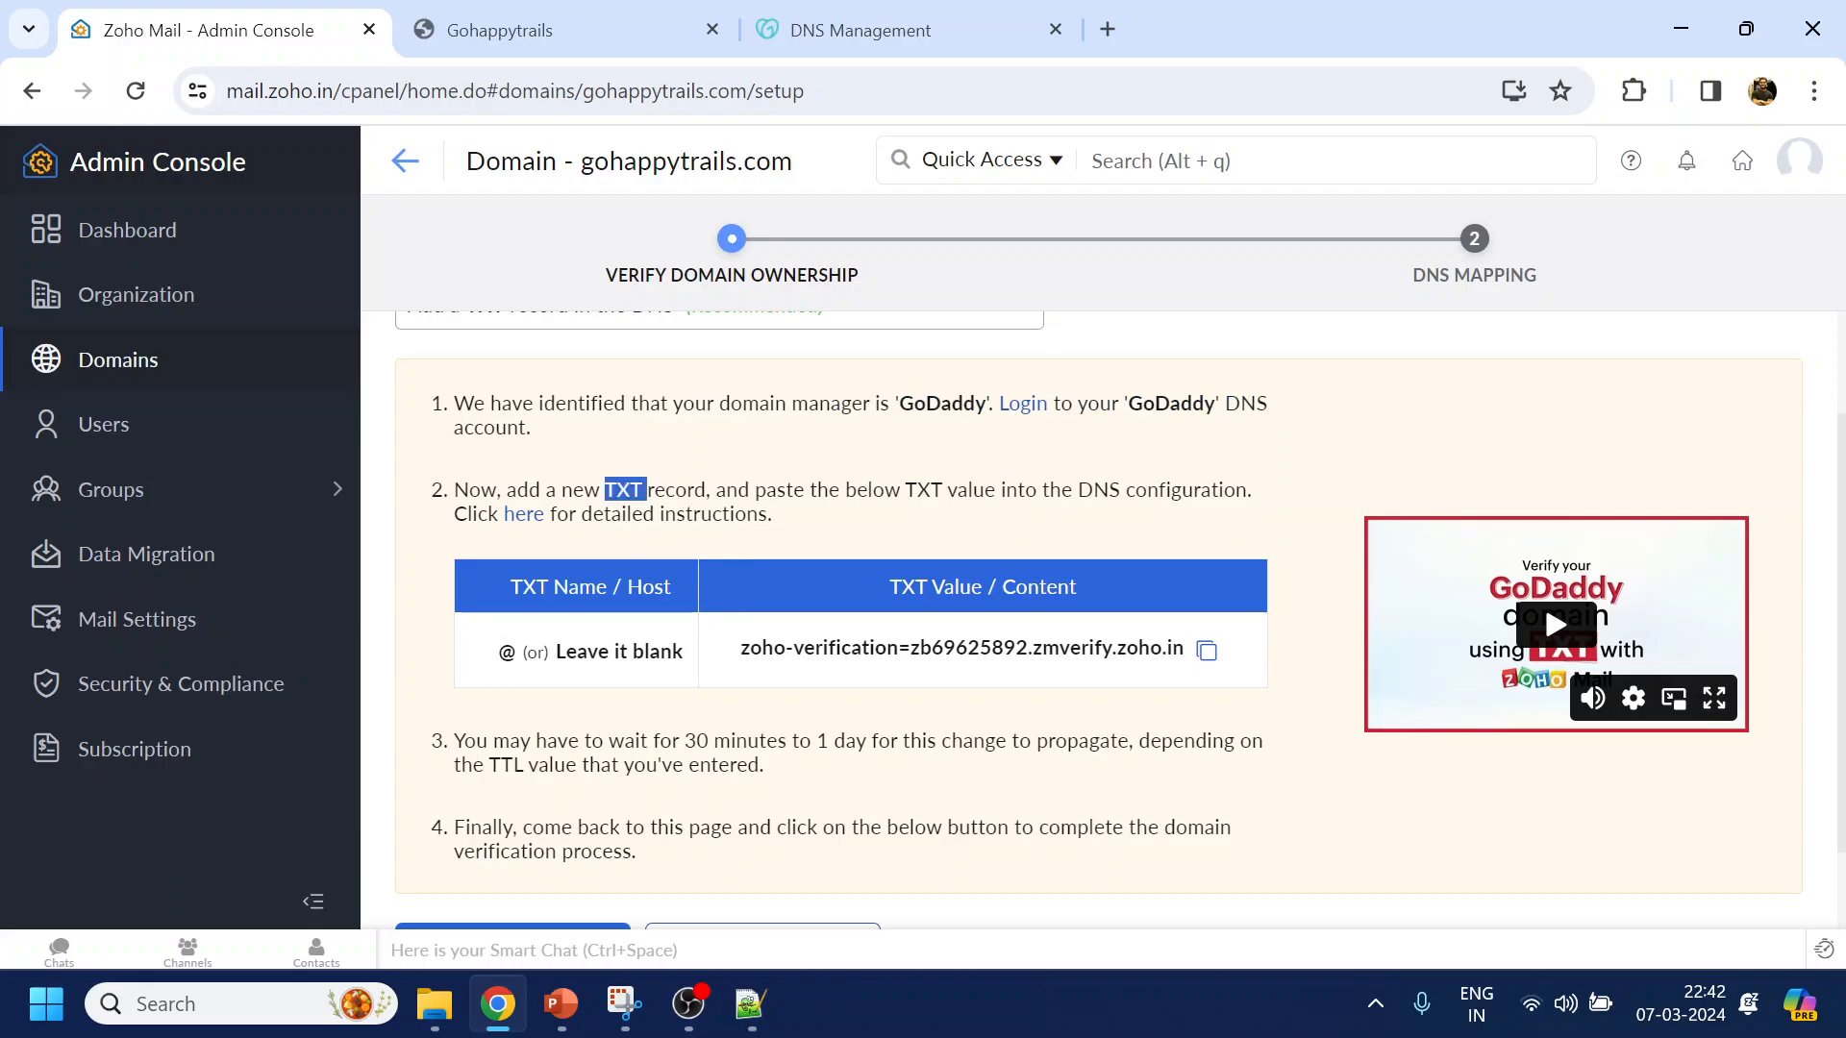
pyautogui.click(828, 48)
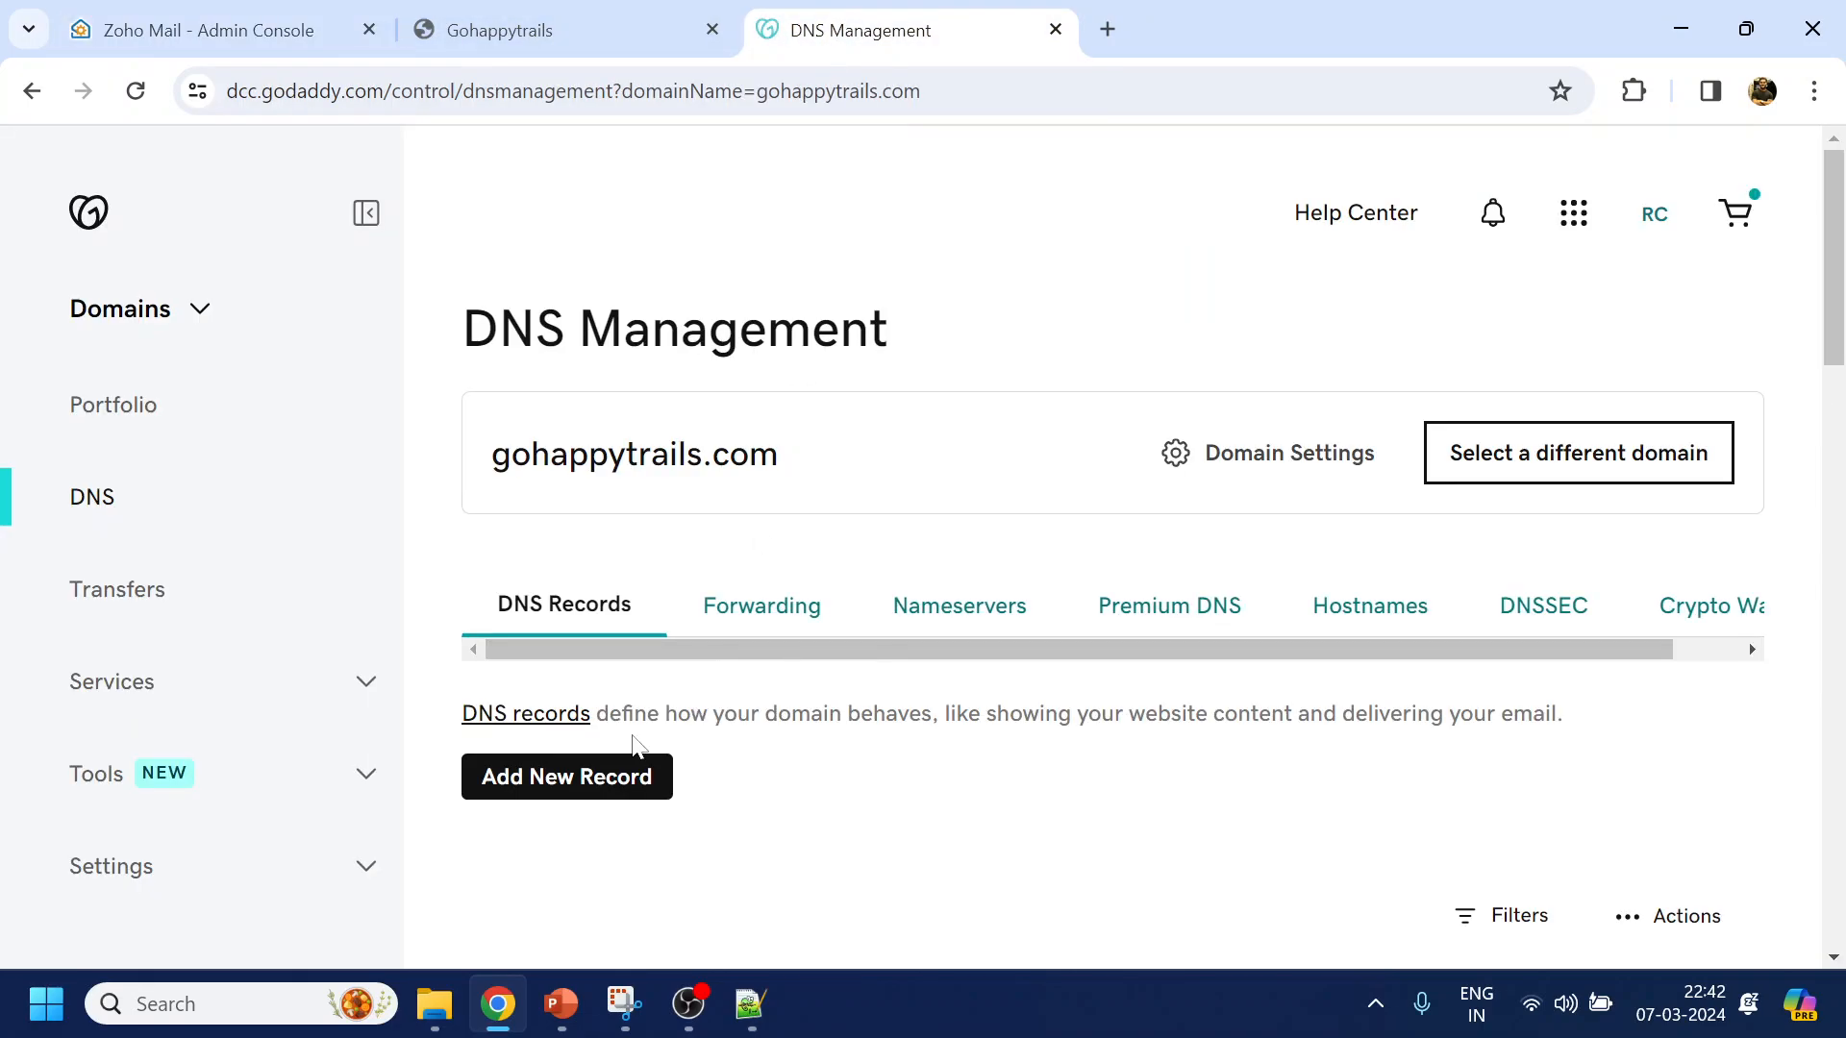
# Scroll through GoDaddy's DNS Management records for gohappytrails.com
pyautogui.scroll(-7, 736, 745)
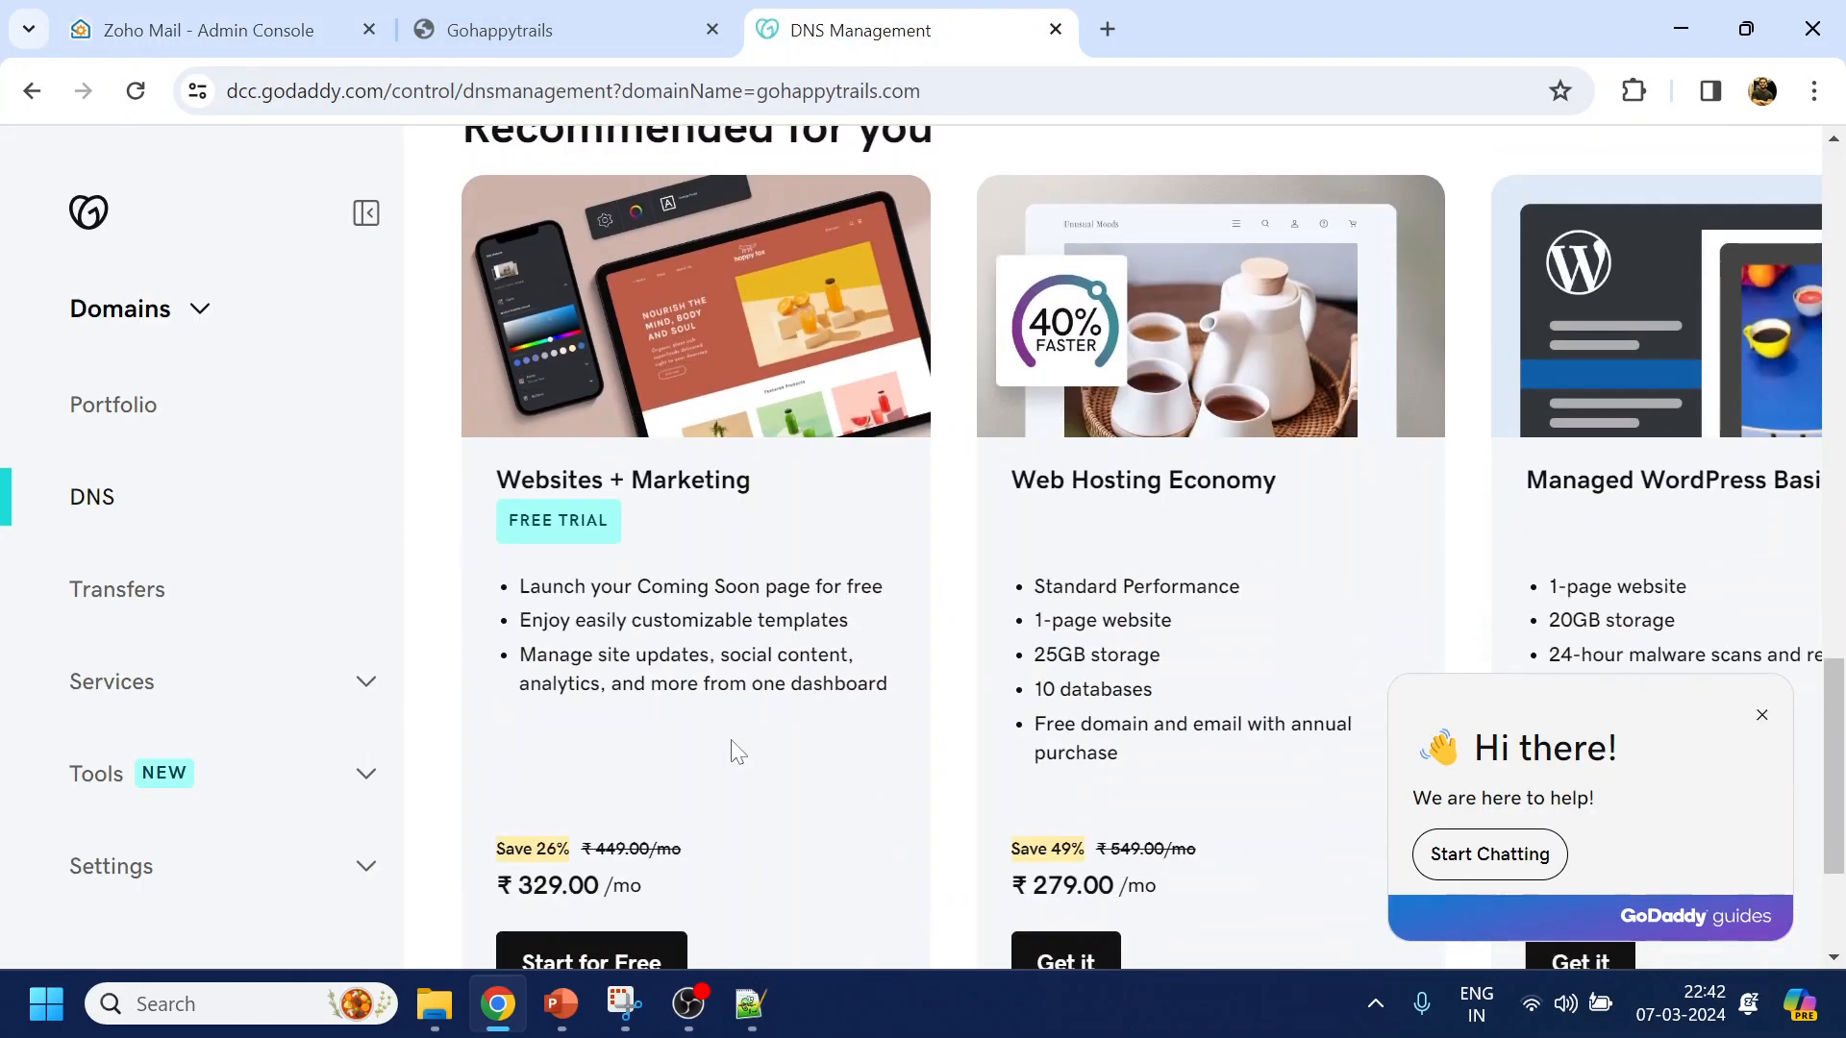
pyautogui.scroll(8, 736, 745)
pyautogui.scroll(-3, 836, 565)
pyautogui.scroll(1, 837, 566)
# Start a new GoDaddy TXT record at @ holding the pasted Zoho verification value
pyautogui.click(610, 358)
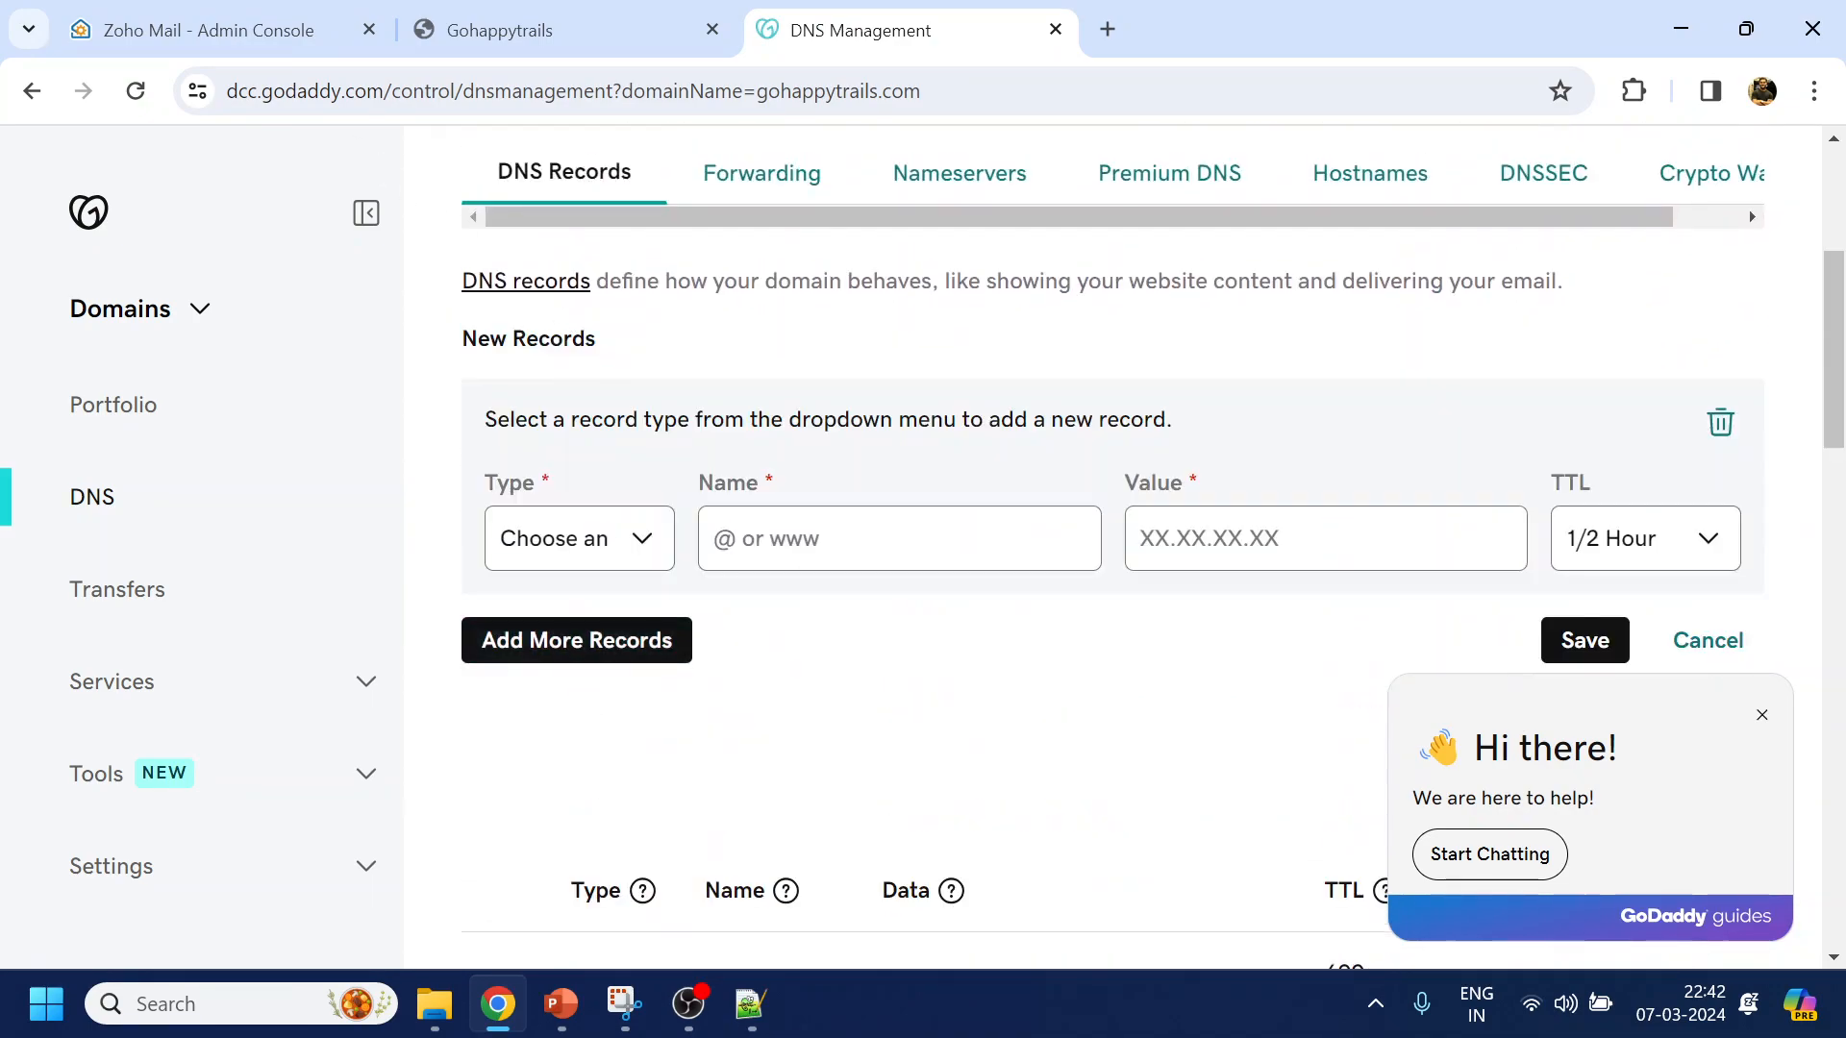
pyautogui.click(151, 19)
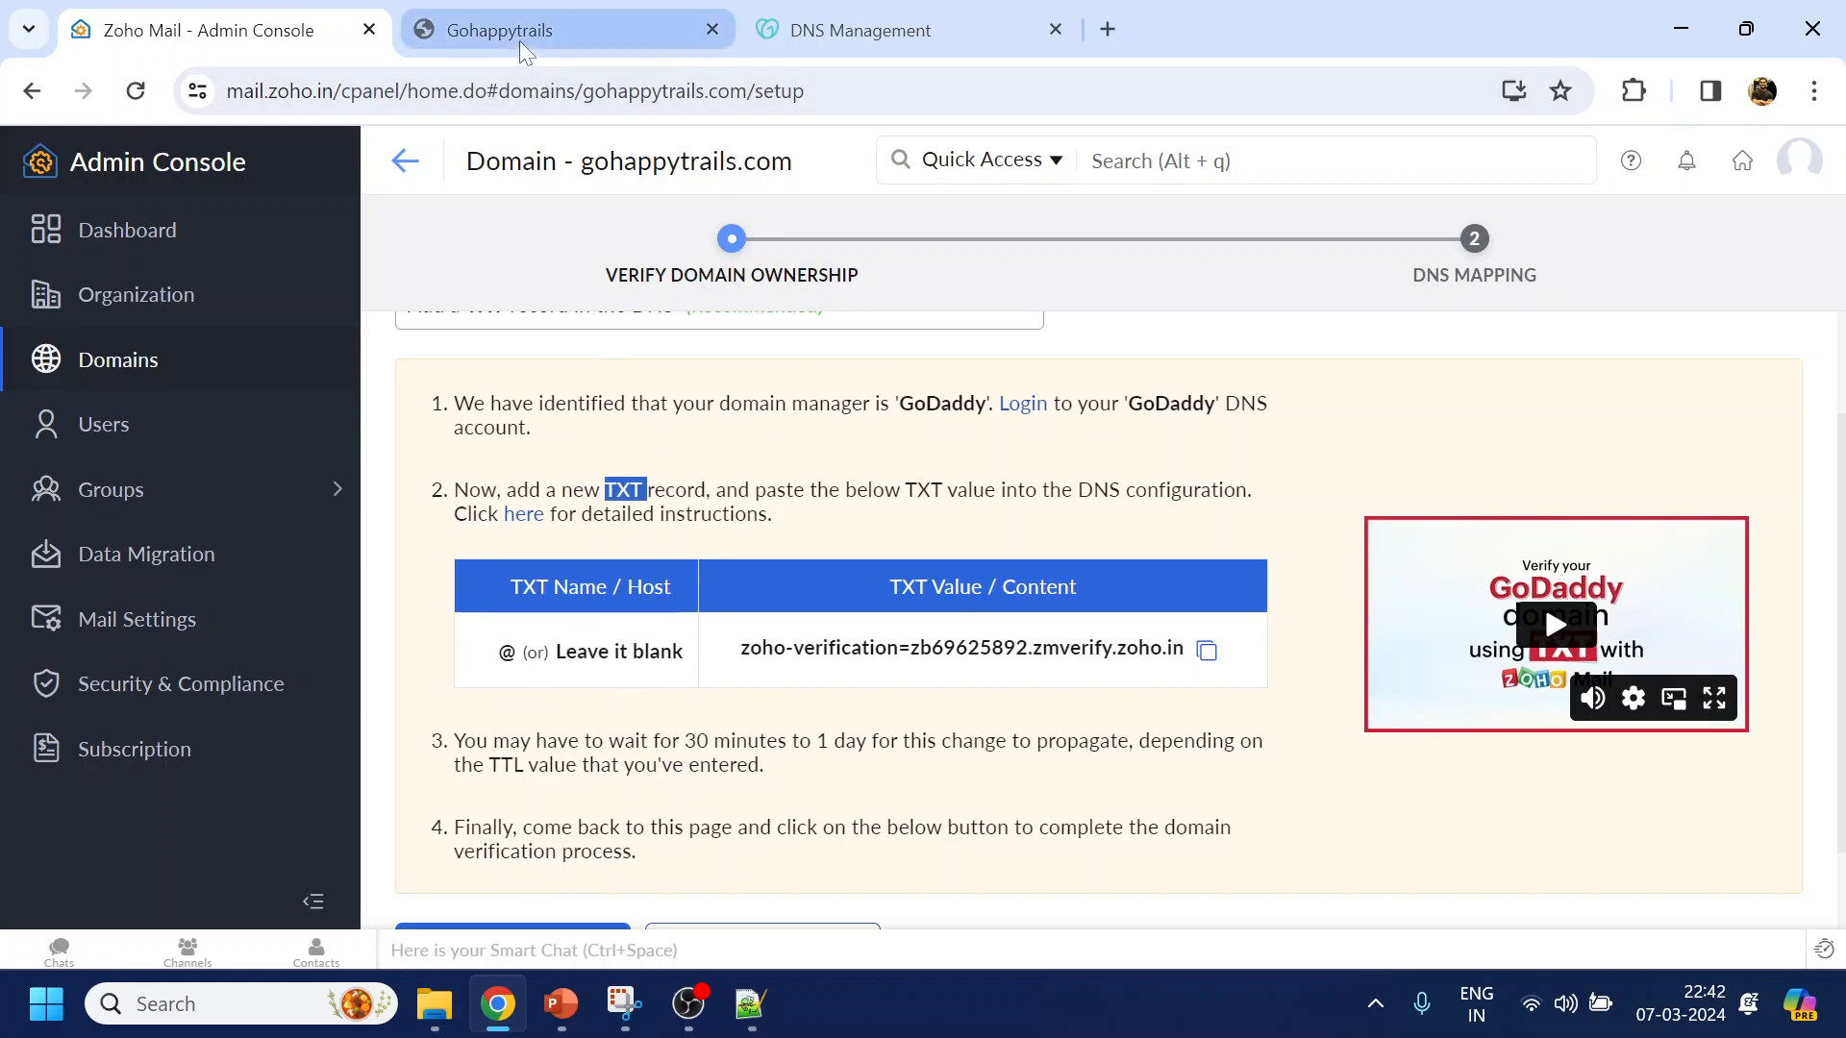
pyautogui.click(856, 29)
pyautogui.click(634, 563)
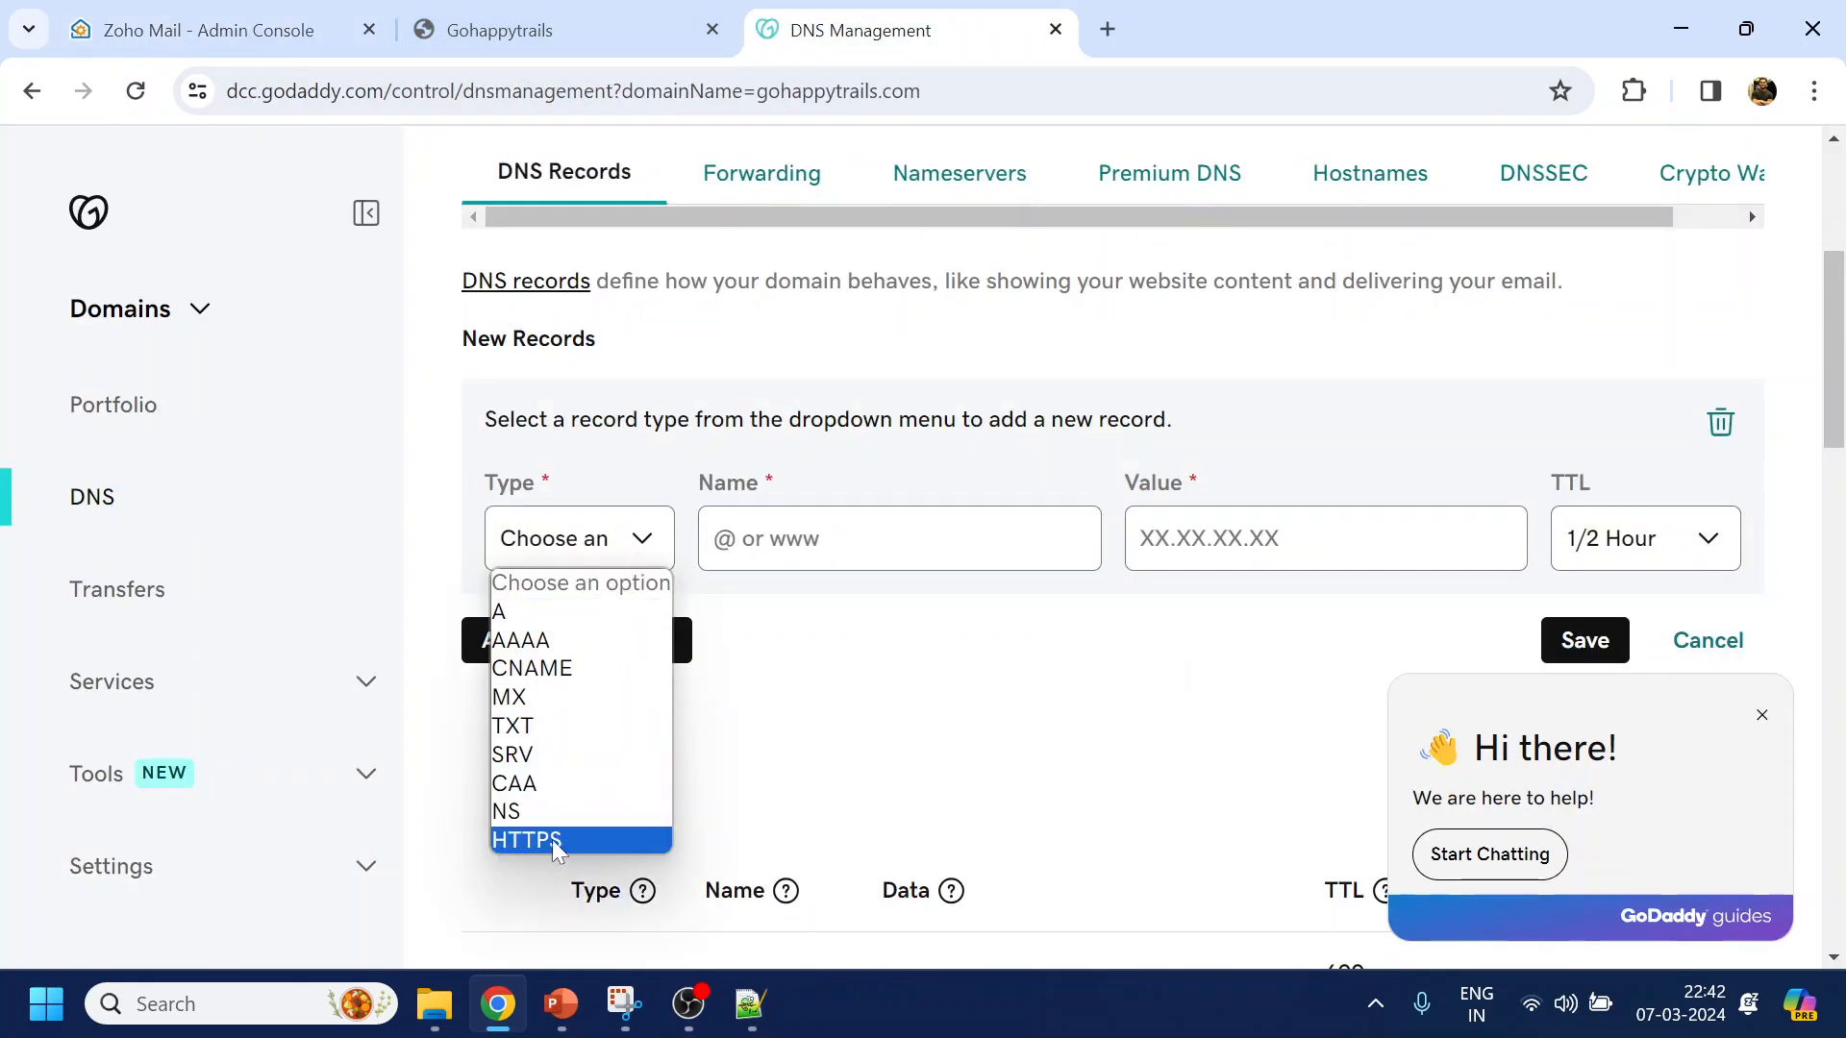
pyautogui.click(538, 726)
pyautogui.press('Tab')
pyautogui.write('@')
pyautogui.click(293, 32)
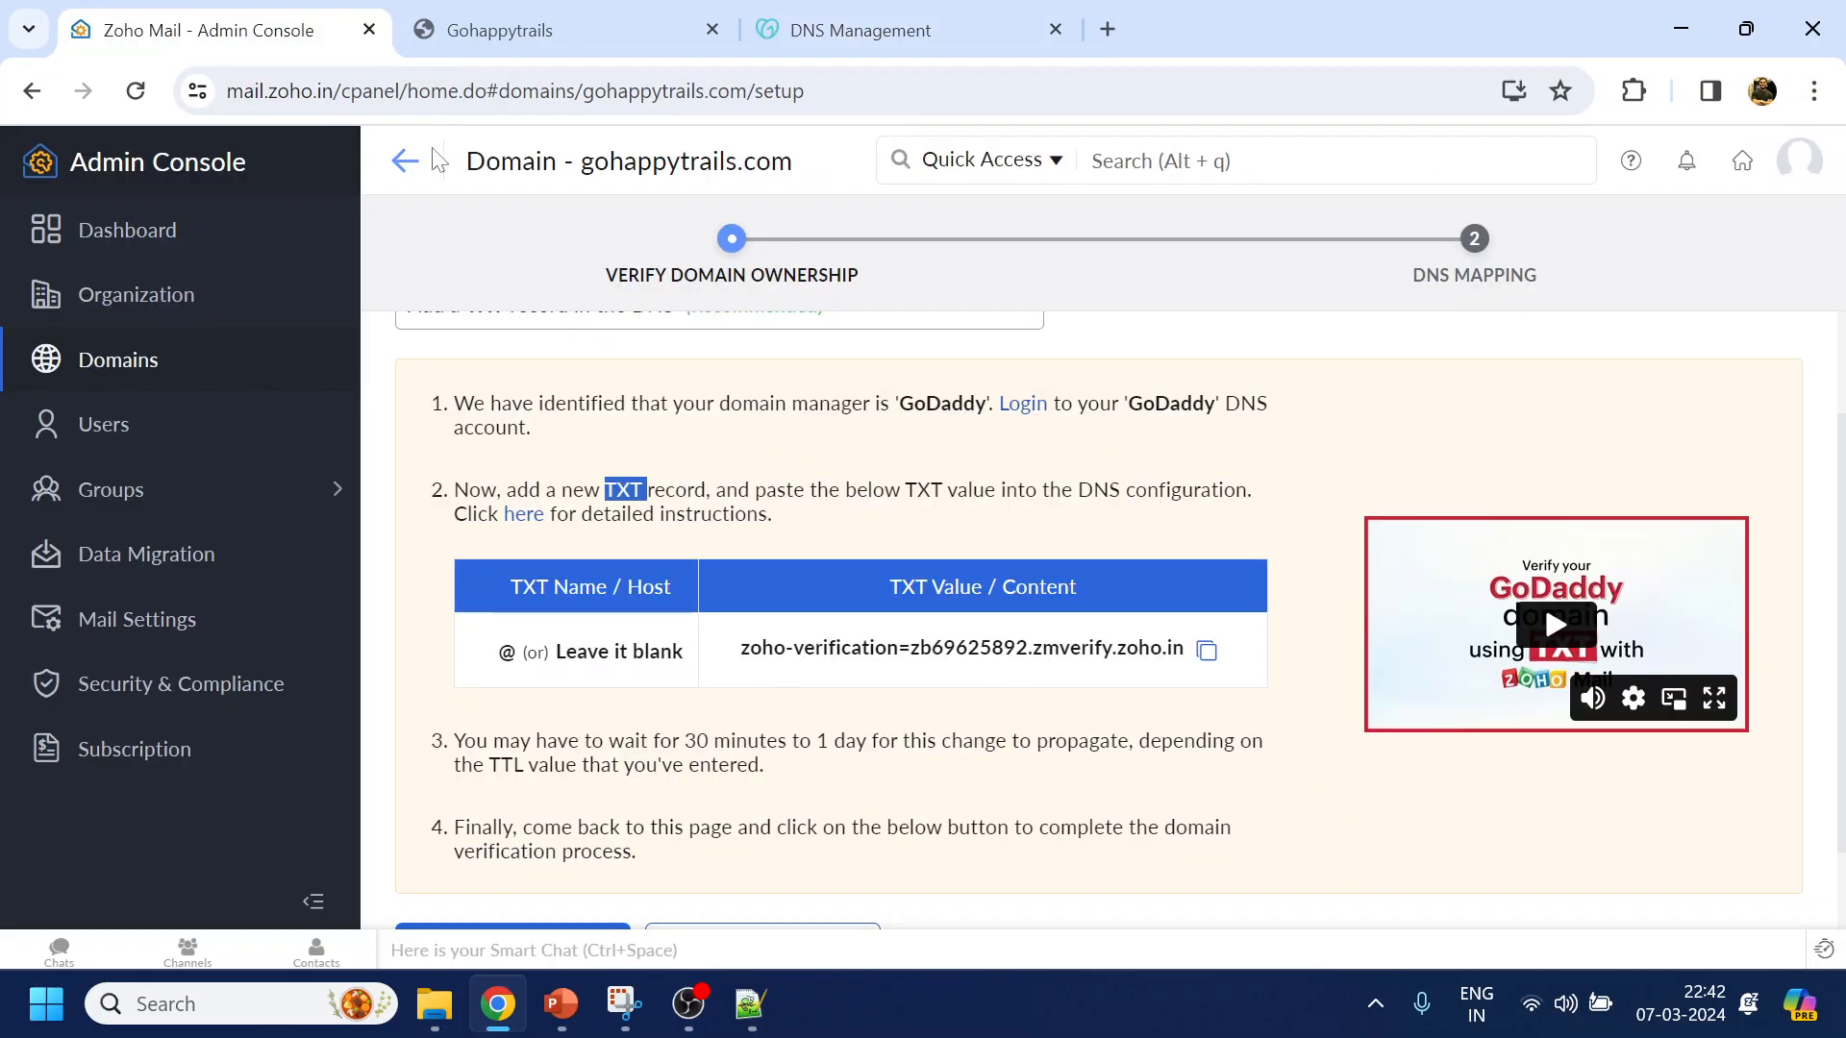
pyautogui.click(1206, 650)
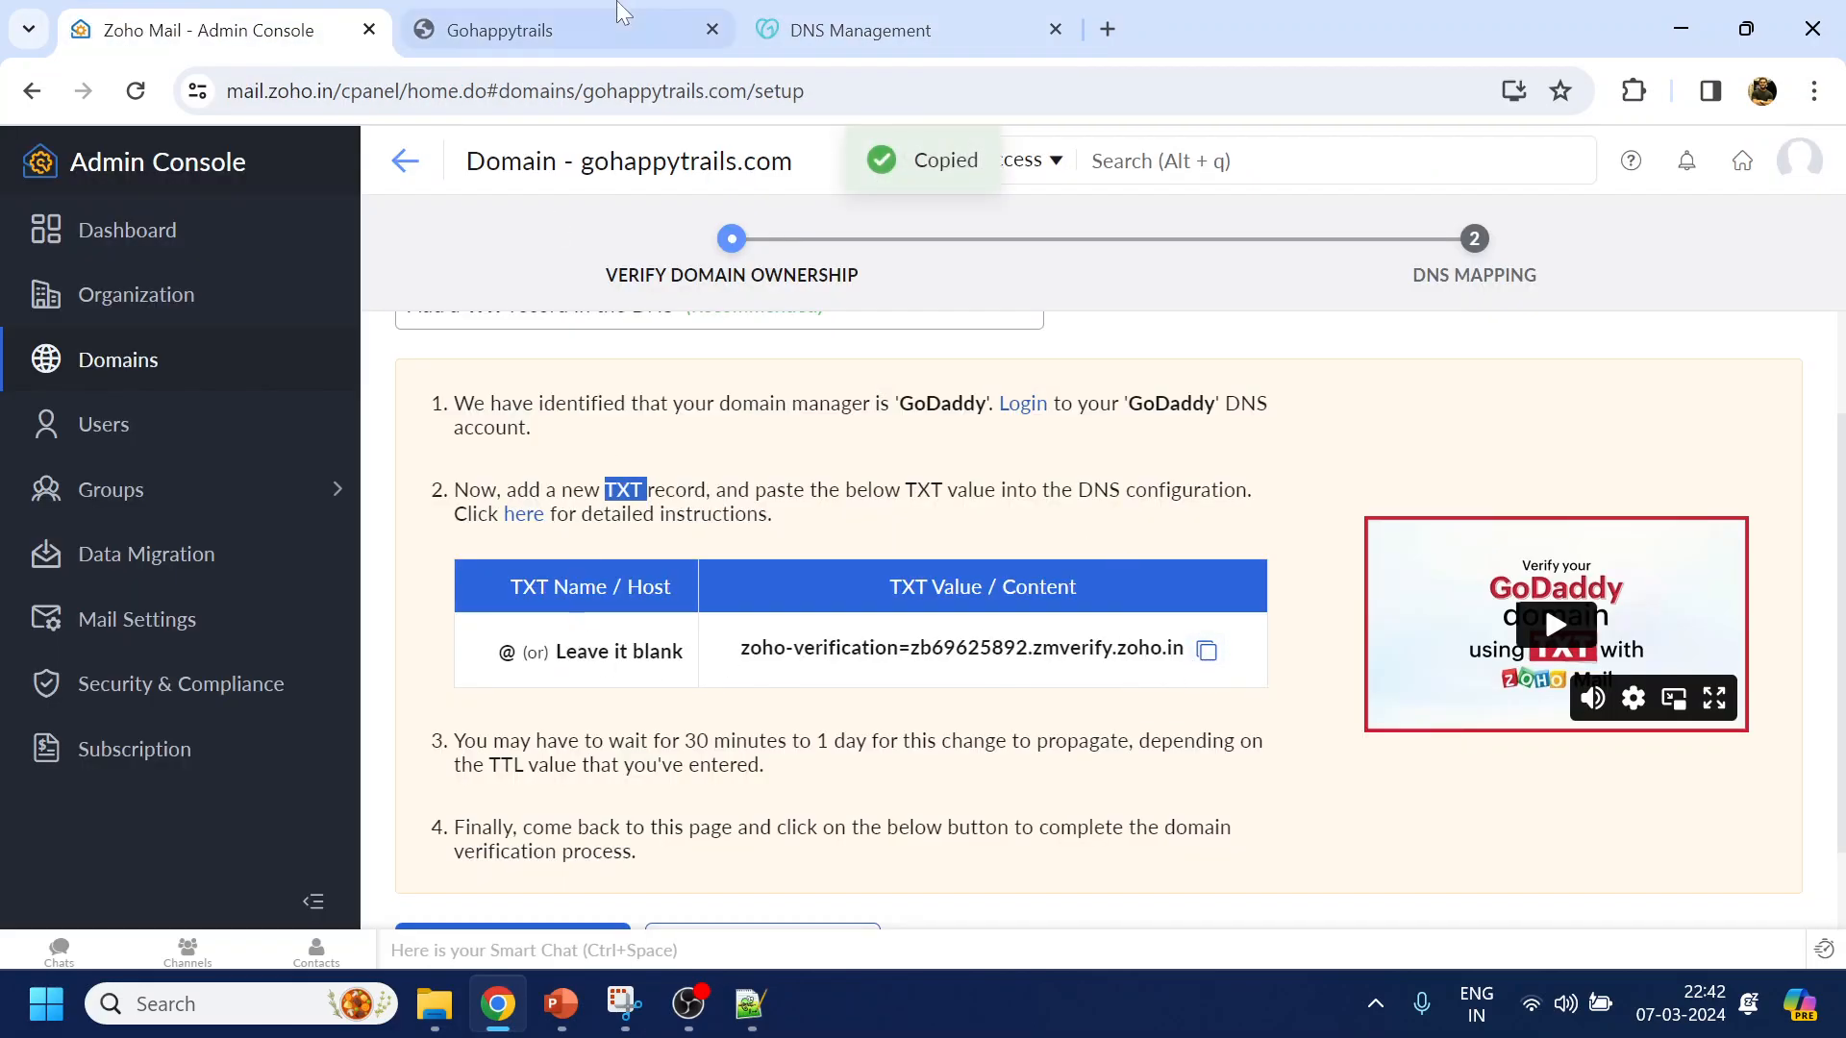
pyautogui.click(860, 29)
pyautogui.click(1145, 540)
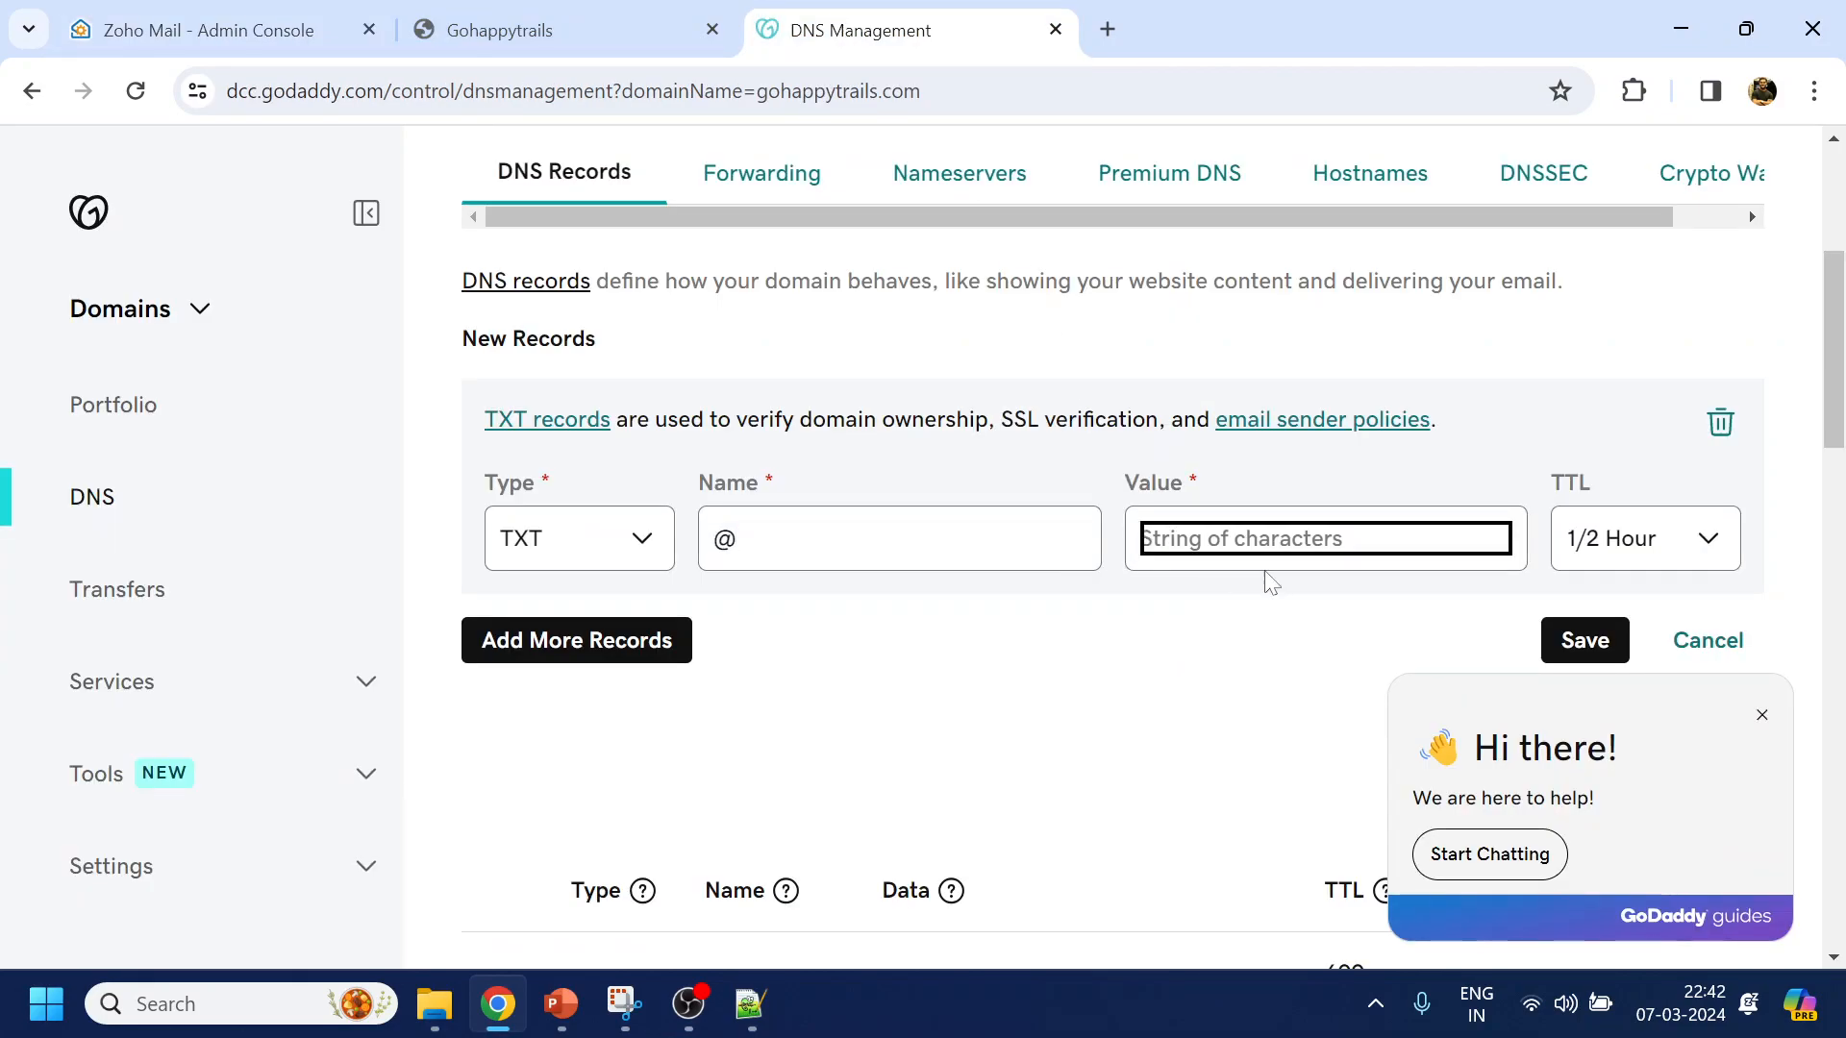
pyautogui.hotkey('ctrl', 'v')
# Give the TXT record a custom 600-second TTL and save it
pyautogui.click(279, 42)
pyautogui.scroll(-1, 976, 699)
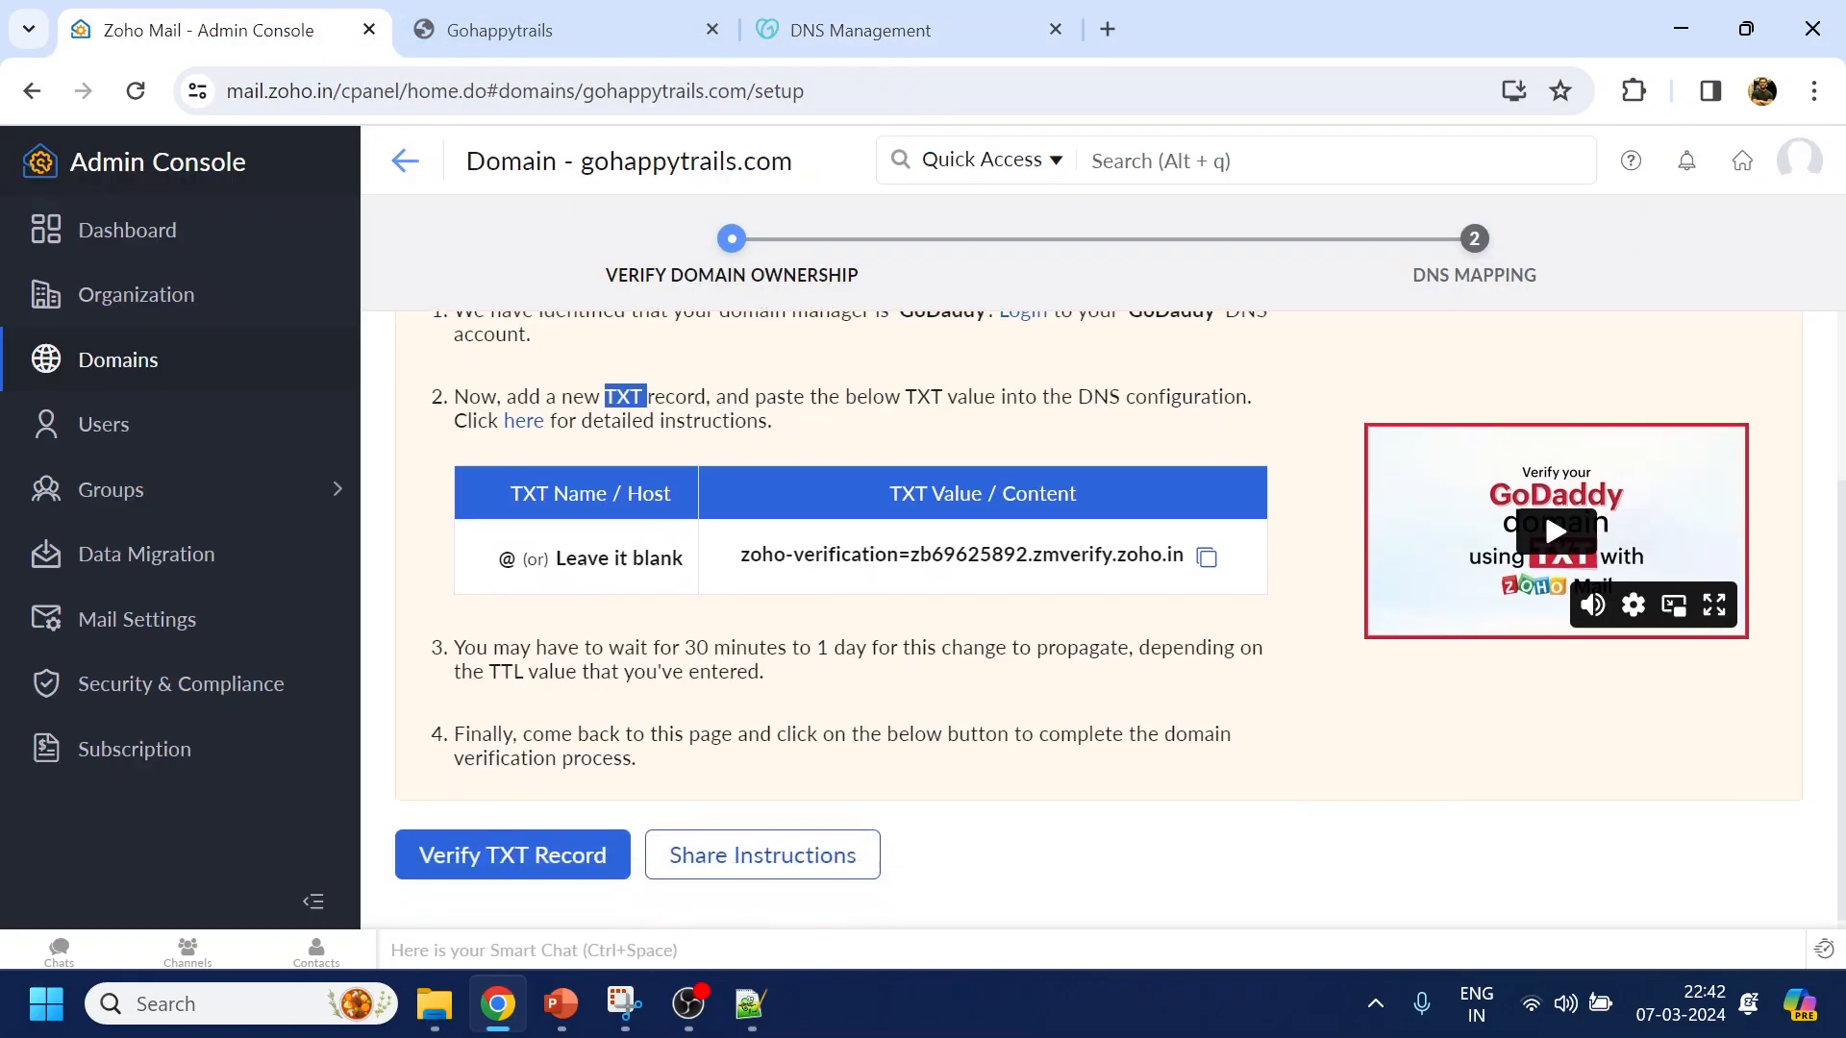
pyautogui.moveTo(462, 635); pyautogui.dragTo(1000, 668)
pyautogui.click(891, 667)
pyautogui.click(901, 31)
pyautogui.click(1666, 564)
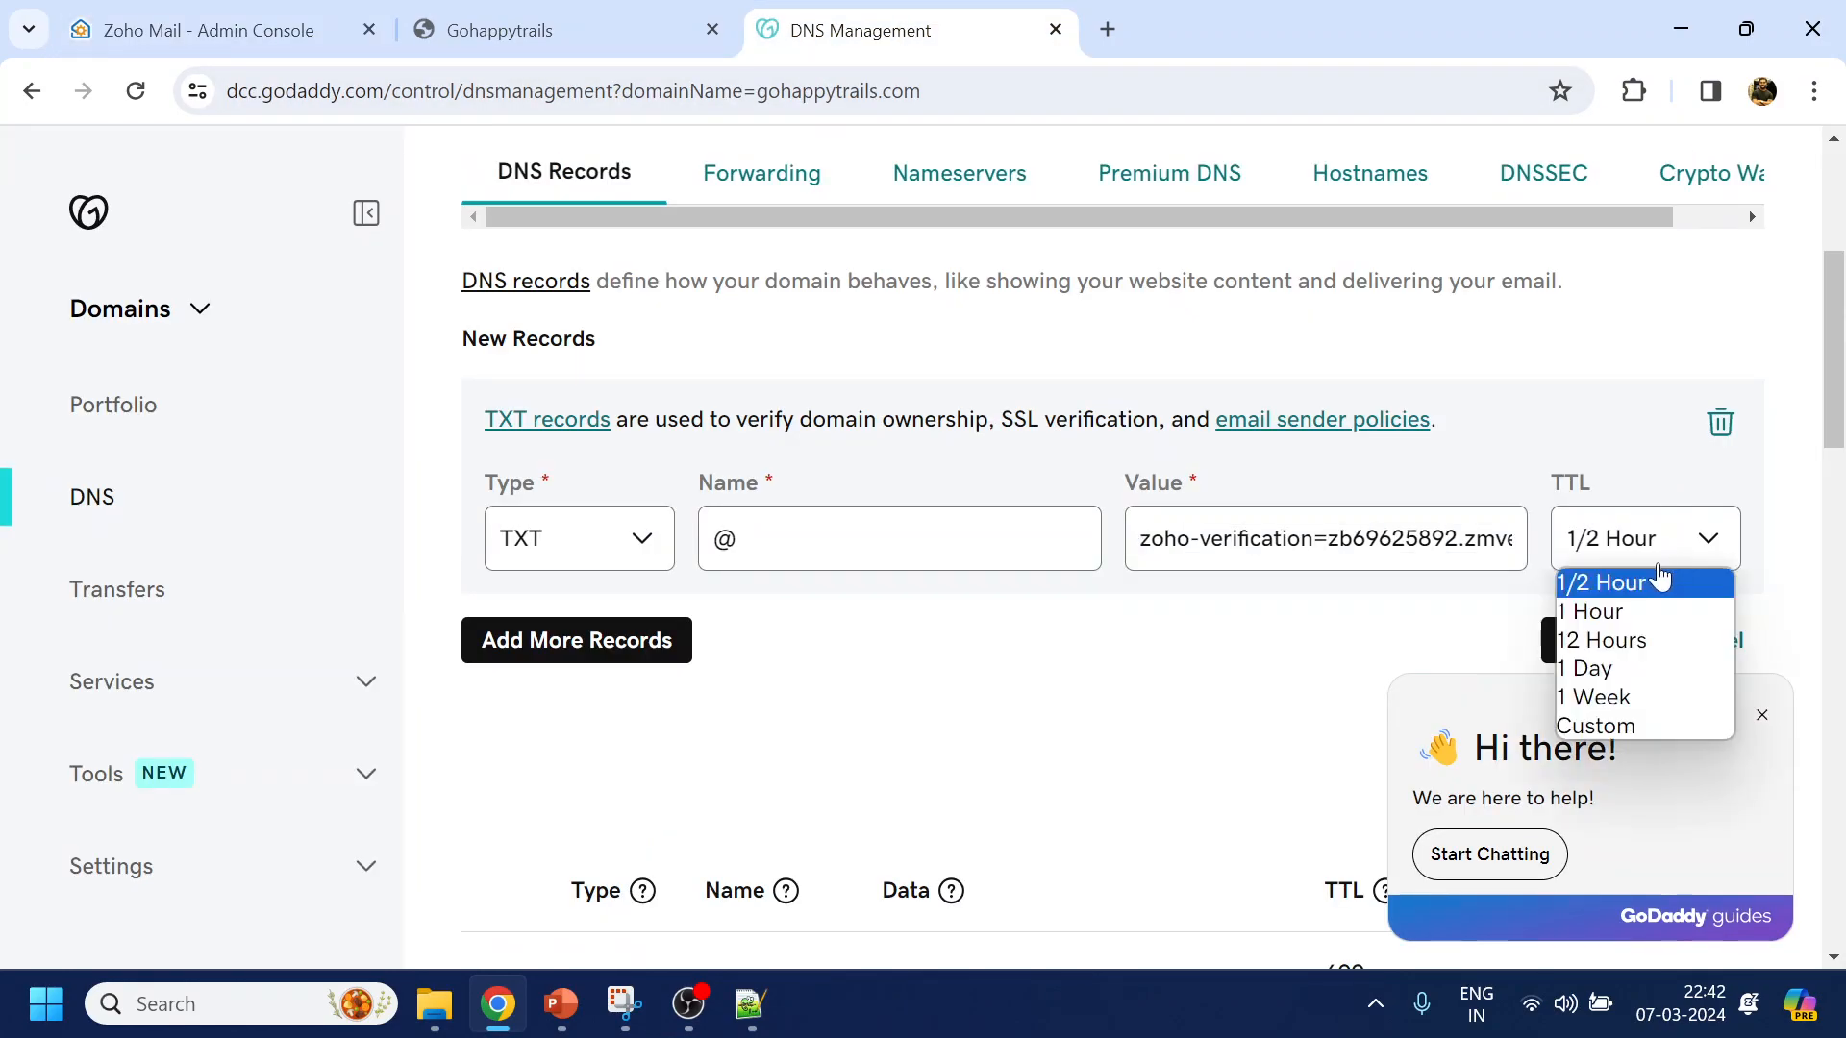
pyautogui.click(1639, 723)
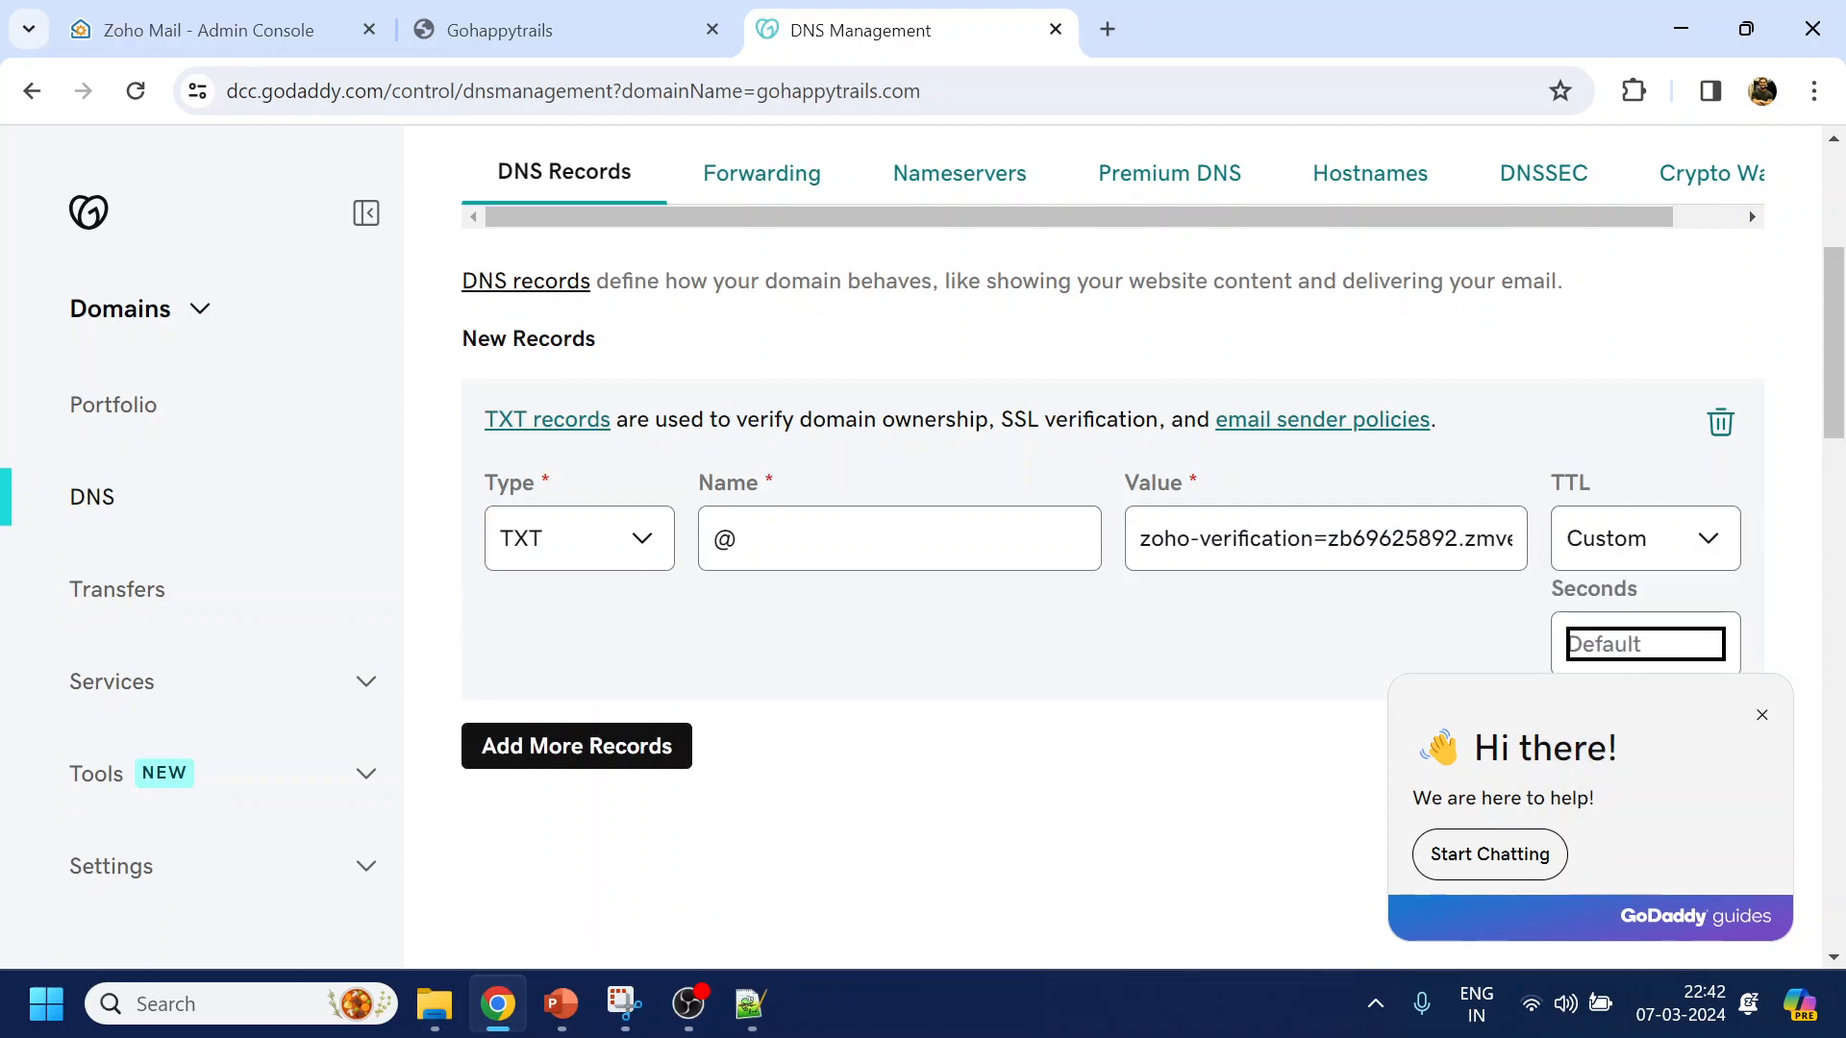
pyautogui.write('600')
pyautogui.click(957, 784)
pyautogui.scroll(-5, 1083, 750)
pyautogui.click(1578, 318)
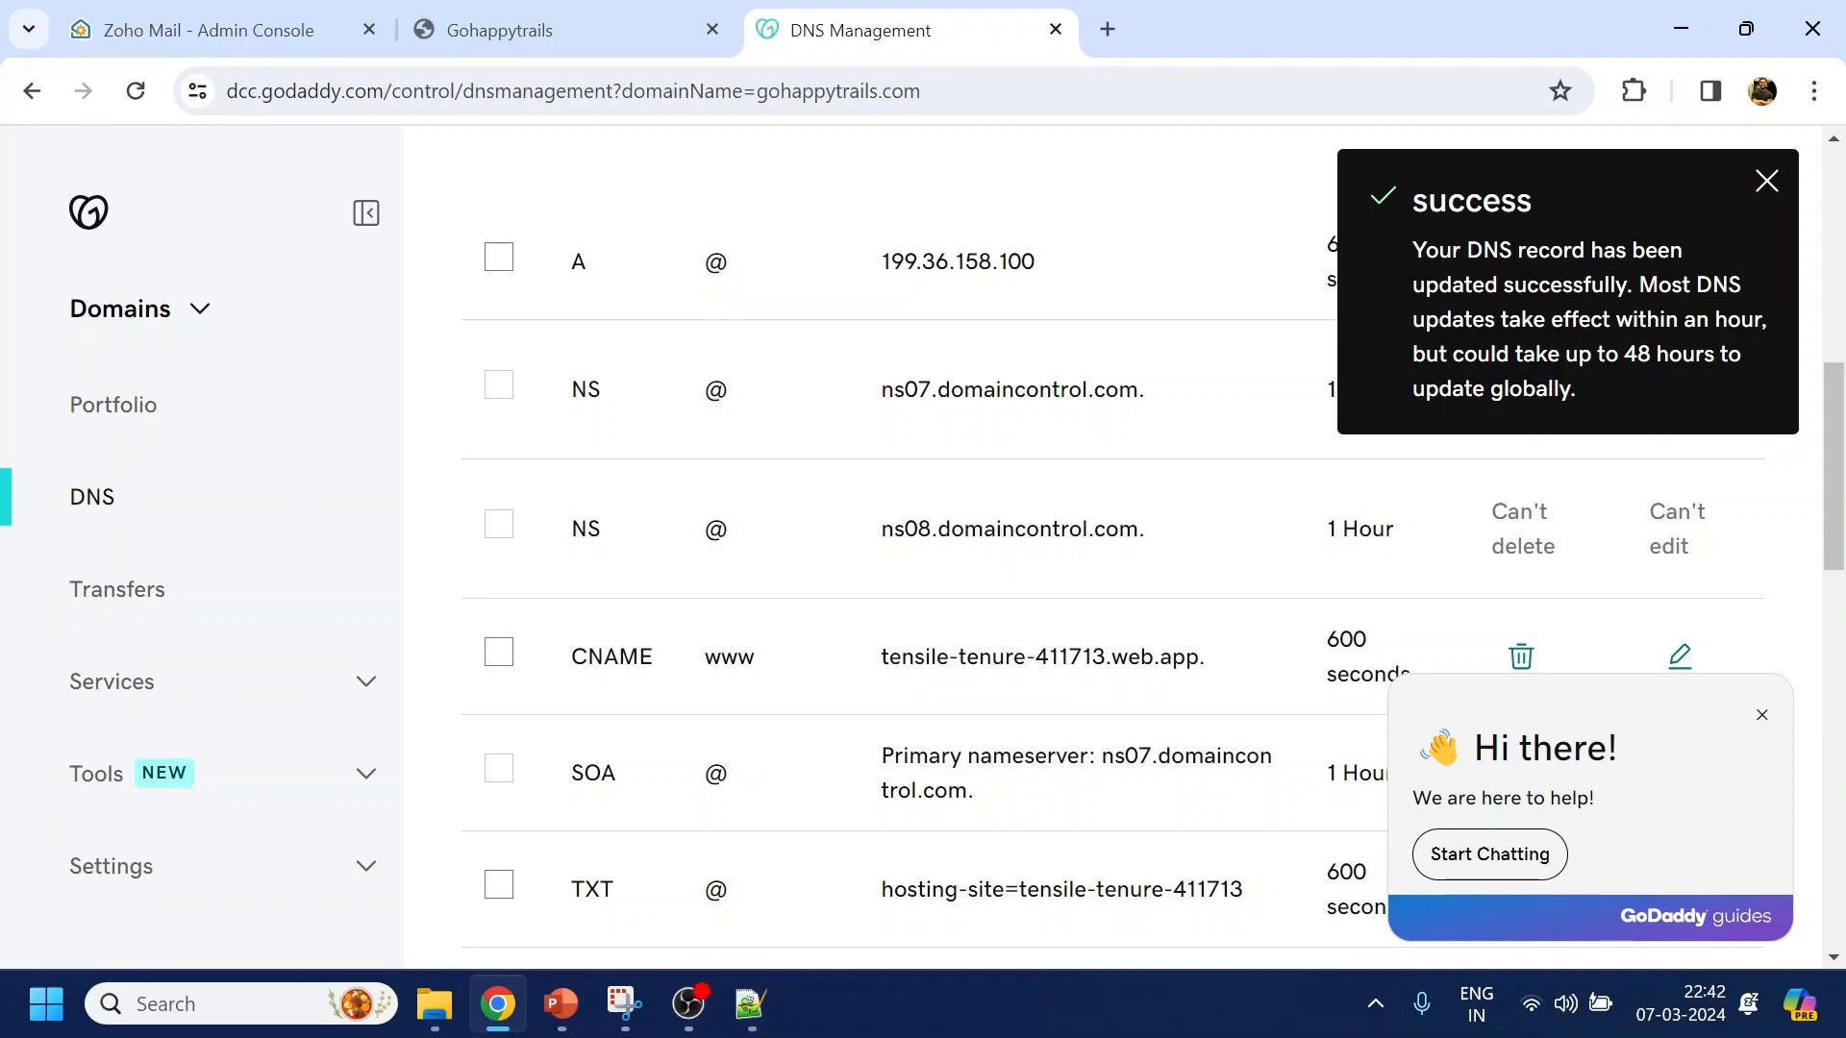
pyautogui.click(1767, 182)
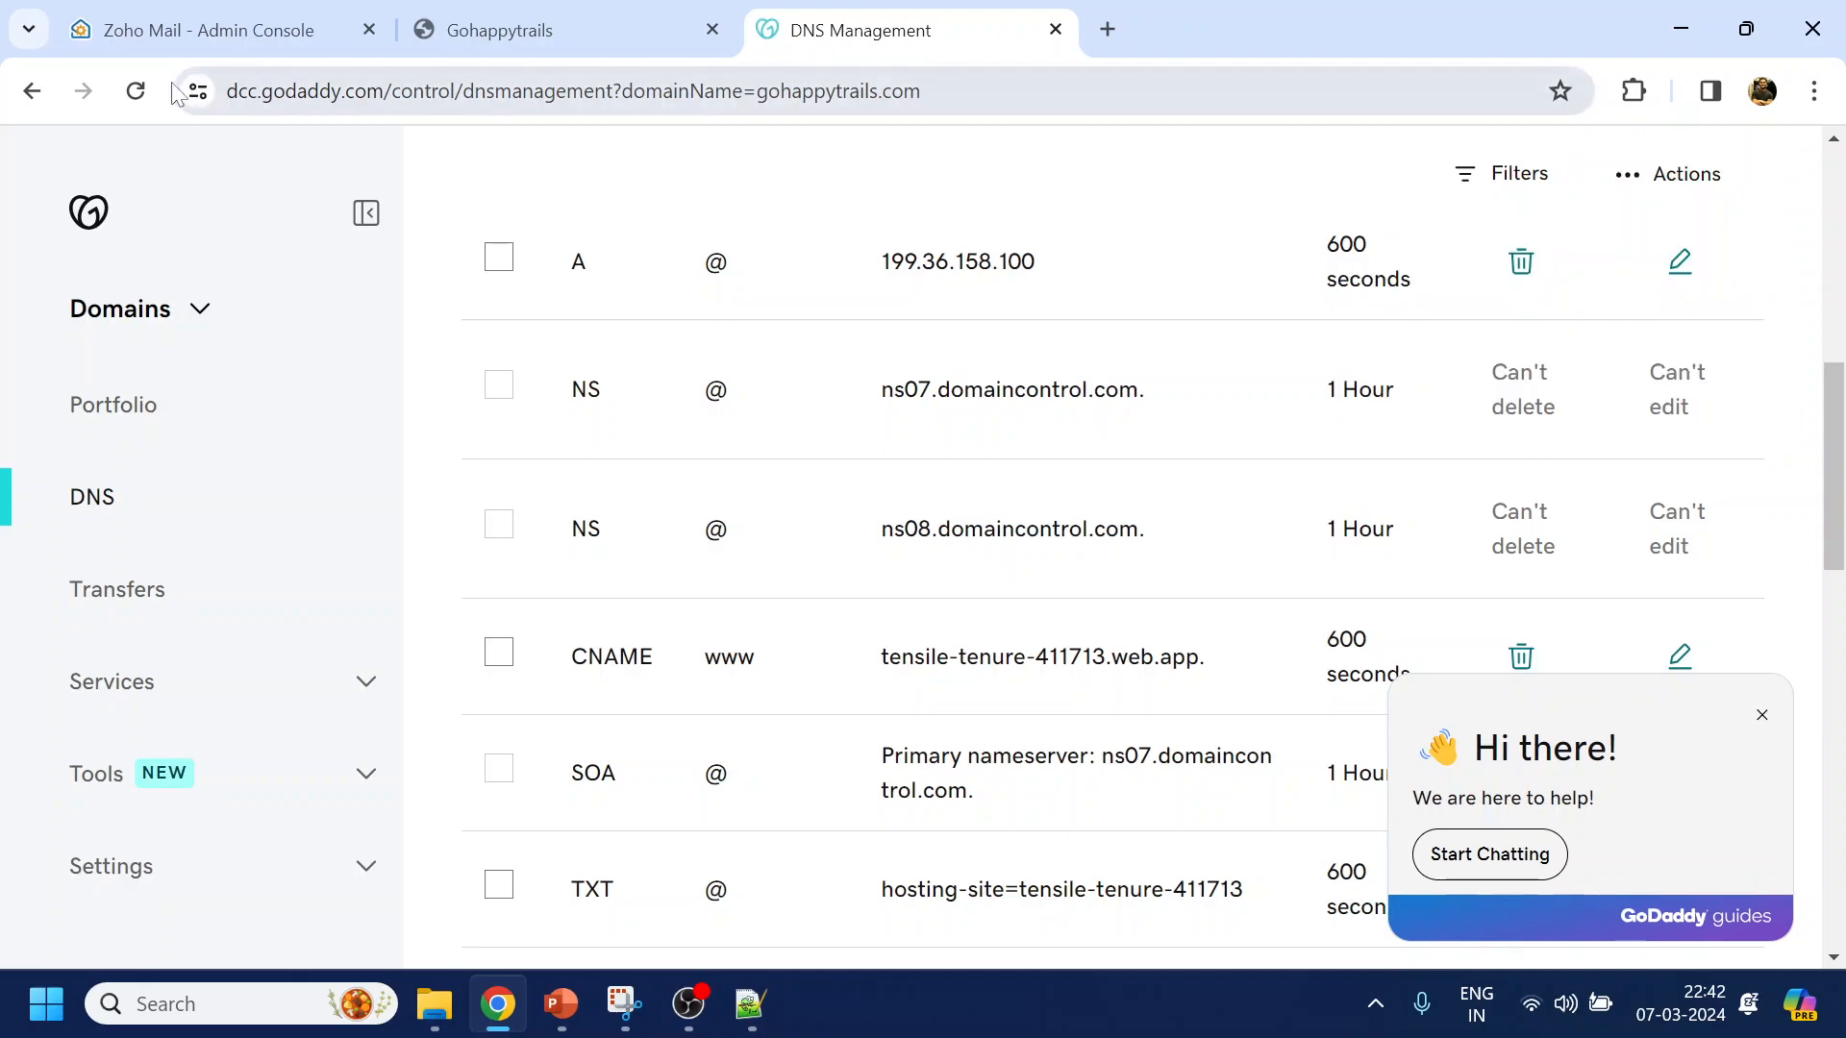
pyautogui.click(198, 30)
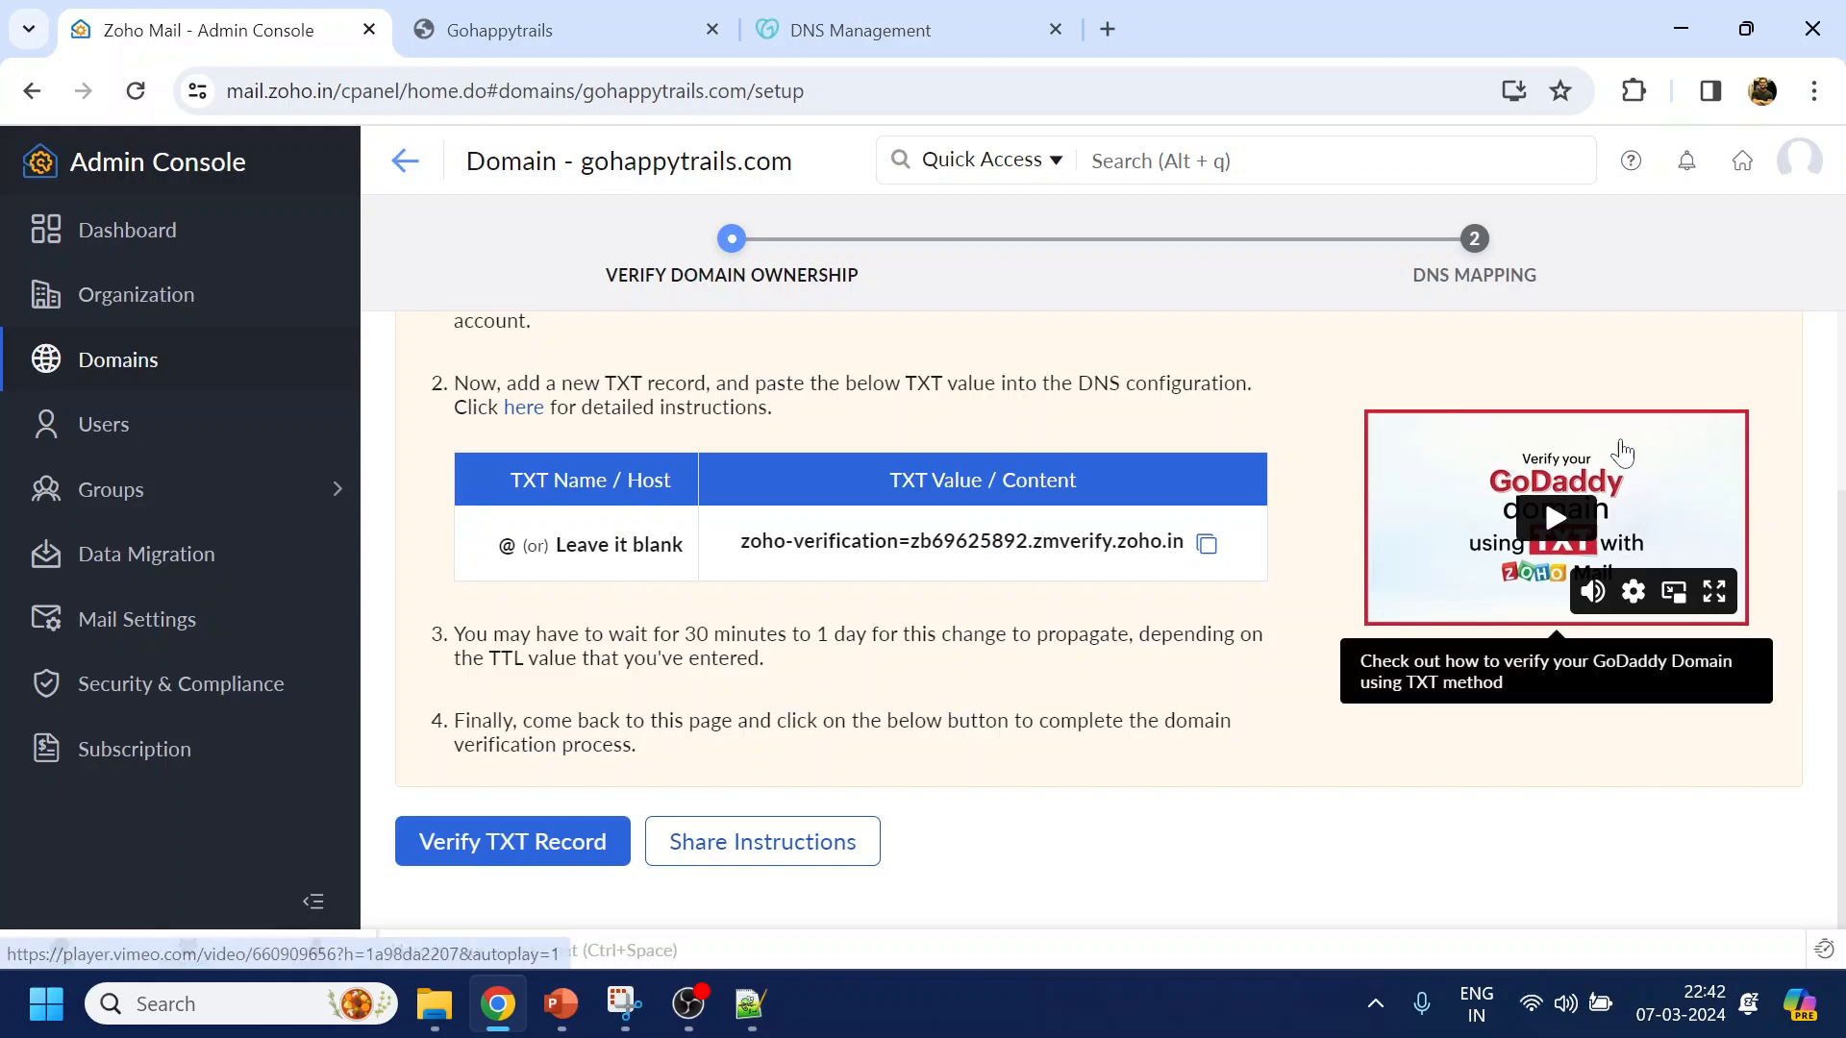
# Verify the TXT record for gohappytrails.com in Zoho, then proceed to DNS Mapping
pyautogui.click(507, 851)
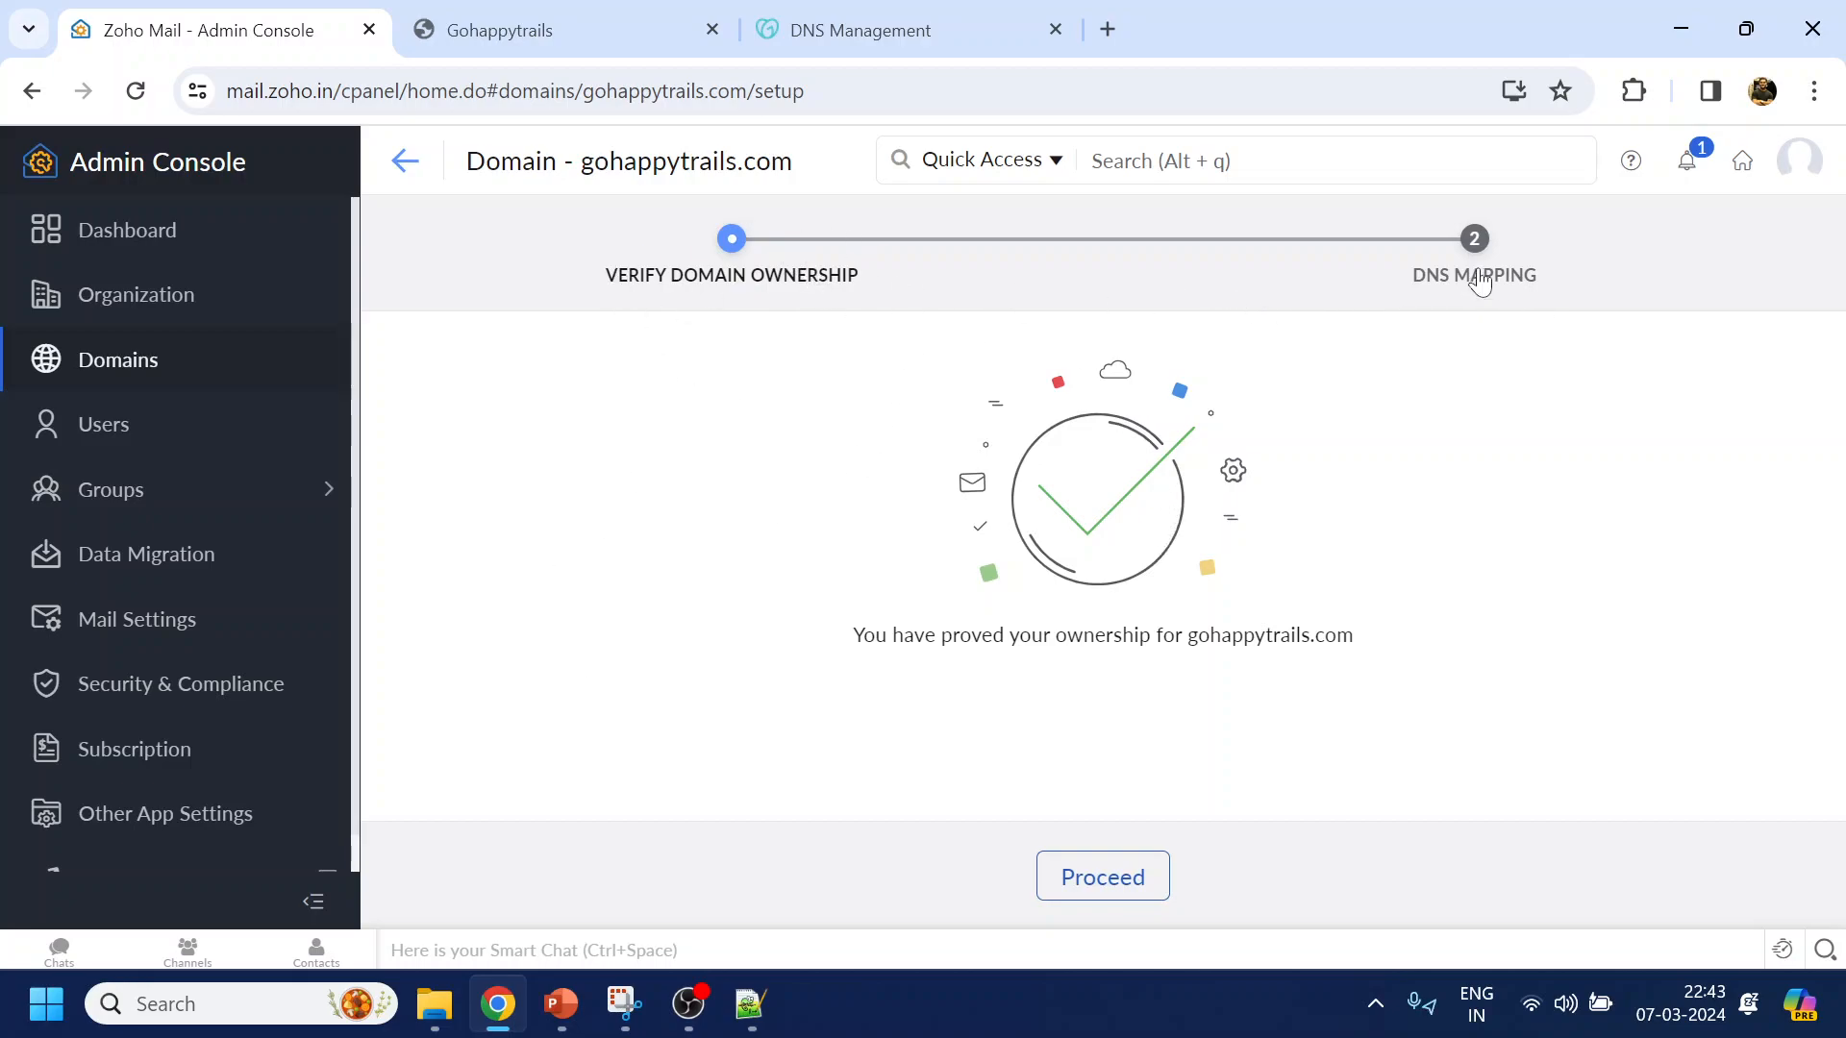
pyautogui.moveTo(608, 277); pyautogui.dragTo(869, 274)
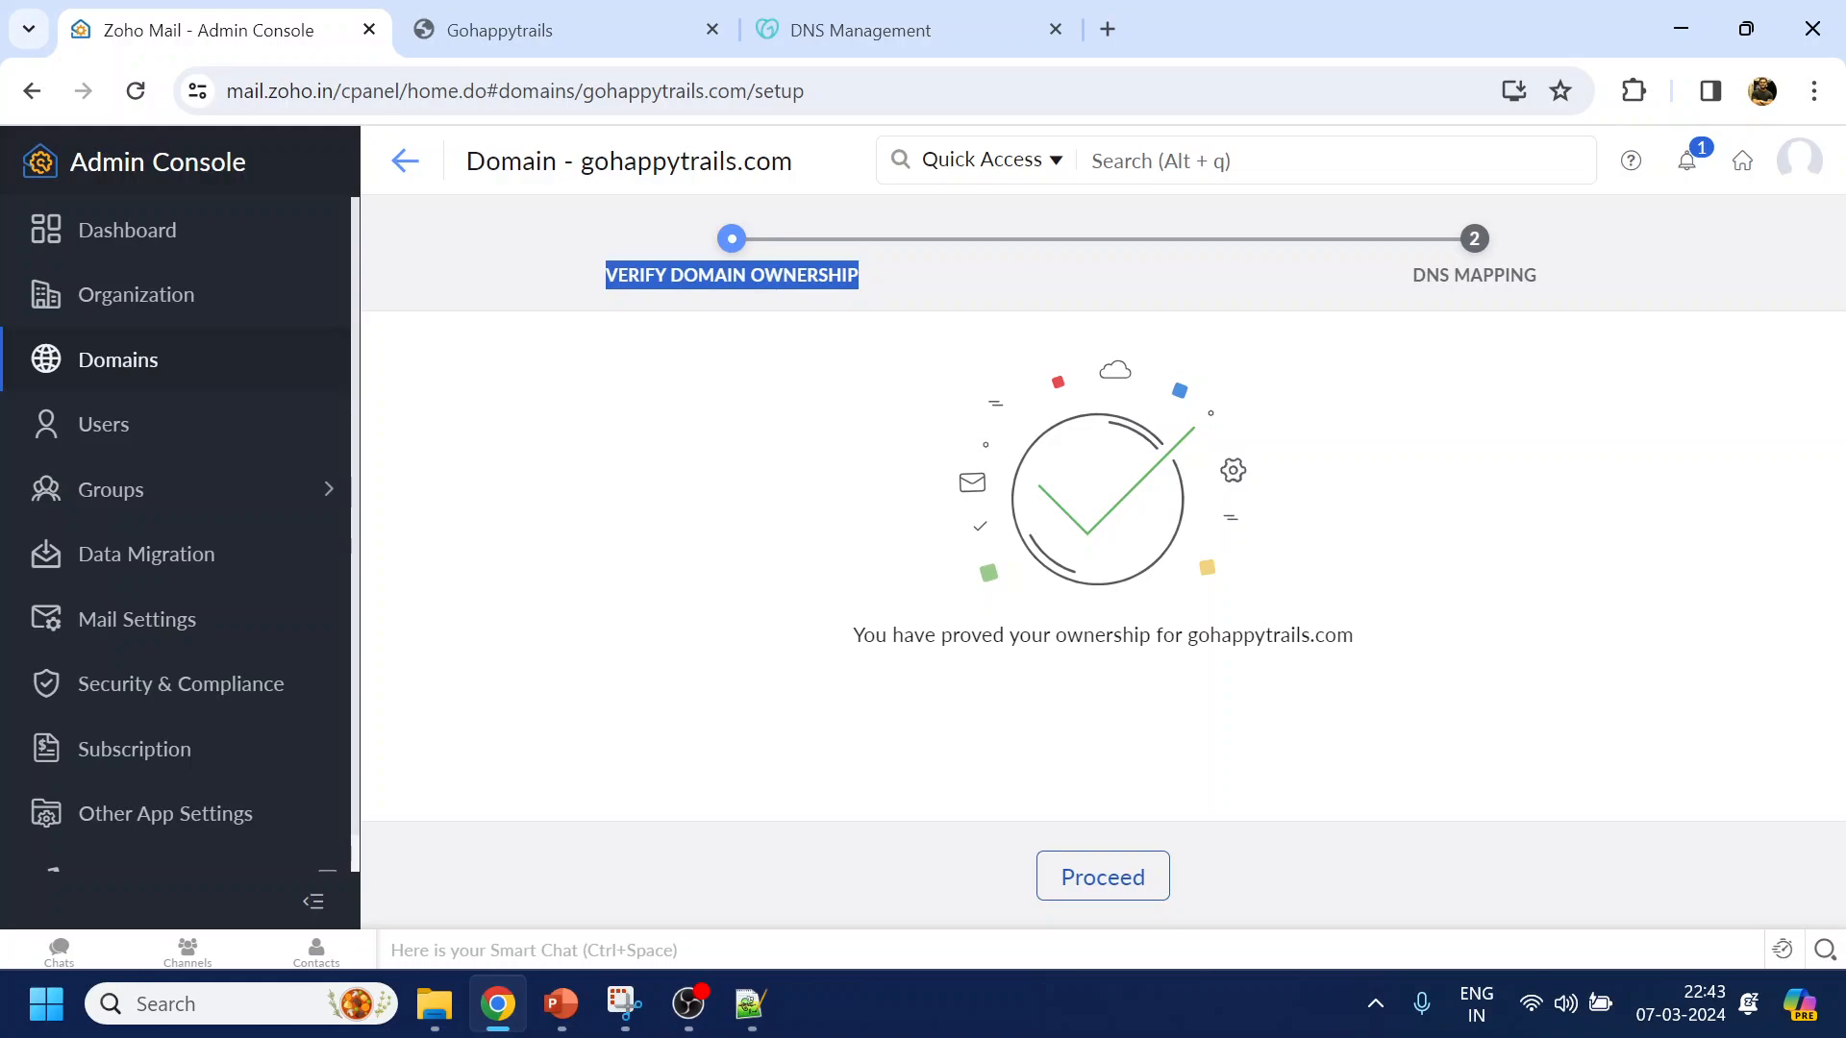
pyautogui.click(1101, 875)
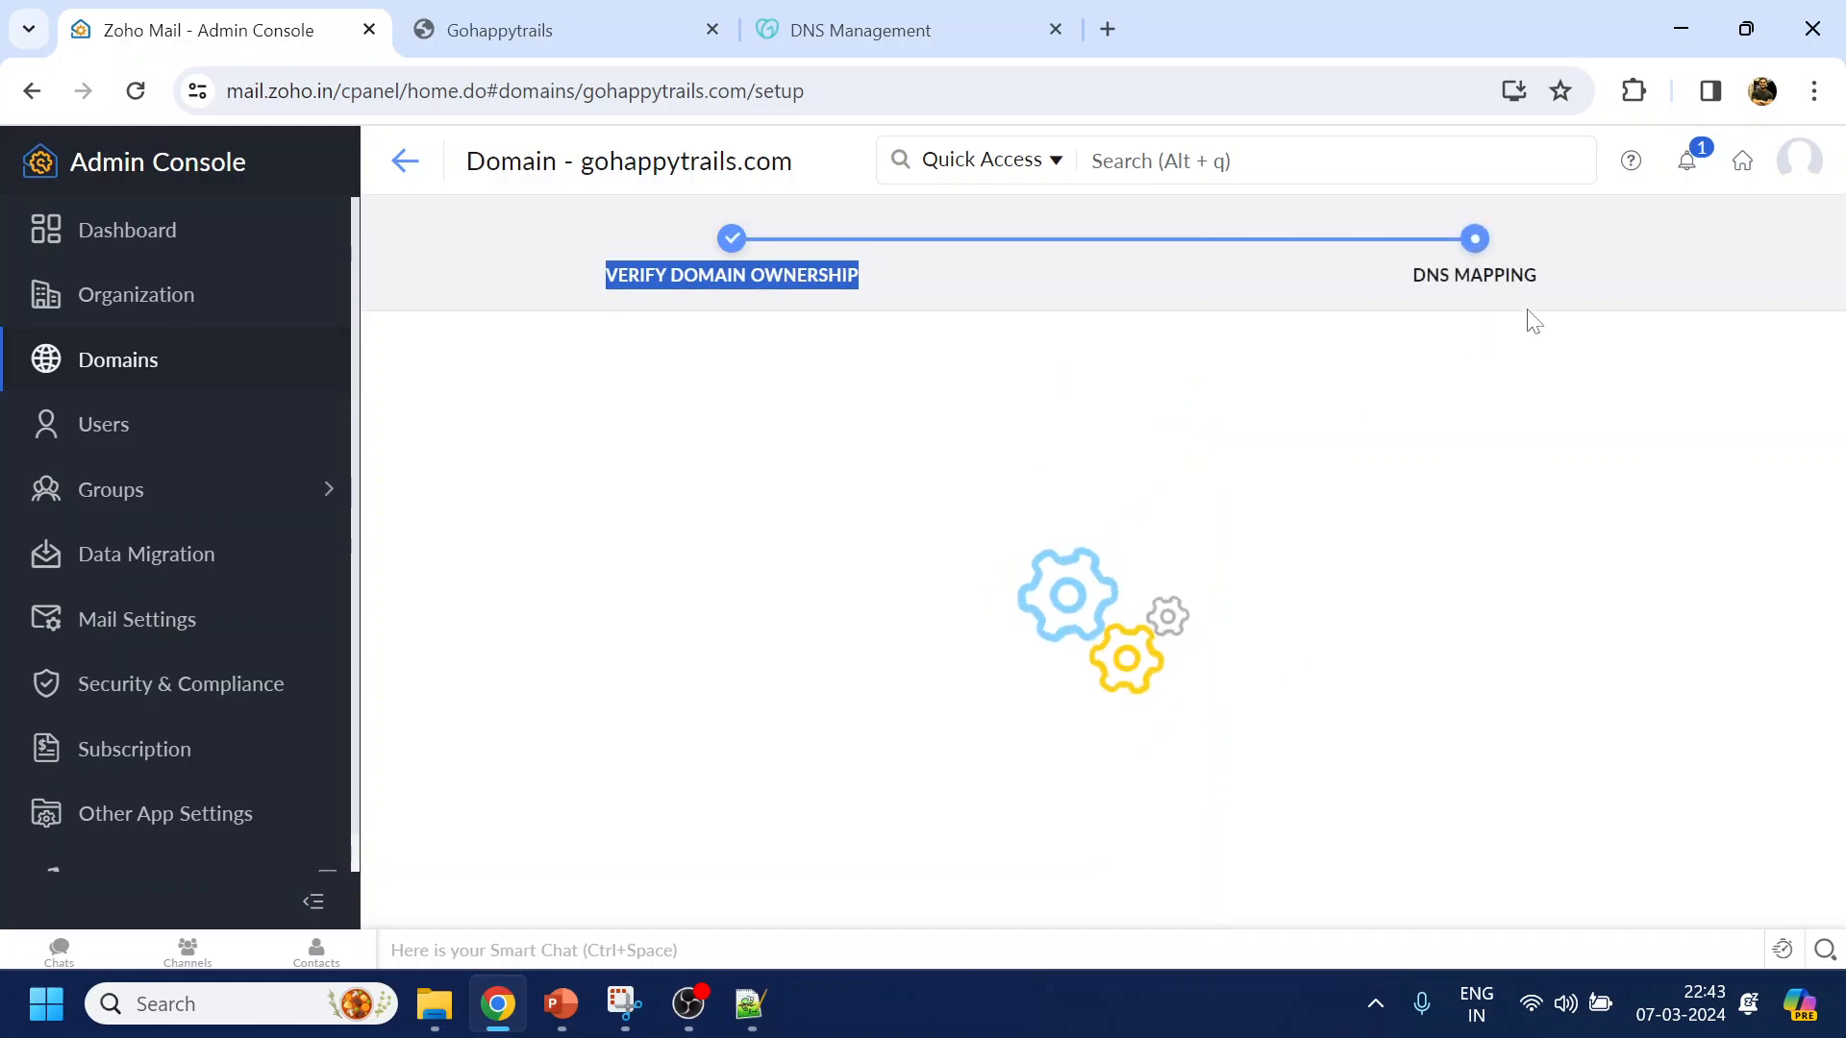
# Scroll through Zoho's required MX, SPF and DKIM records, then return to GoDaddy DNS Management
pyautogui.scroll(-1, 1484, 396)
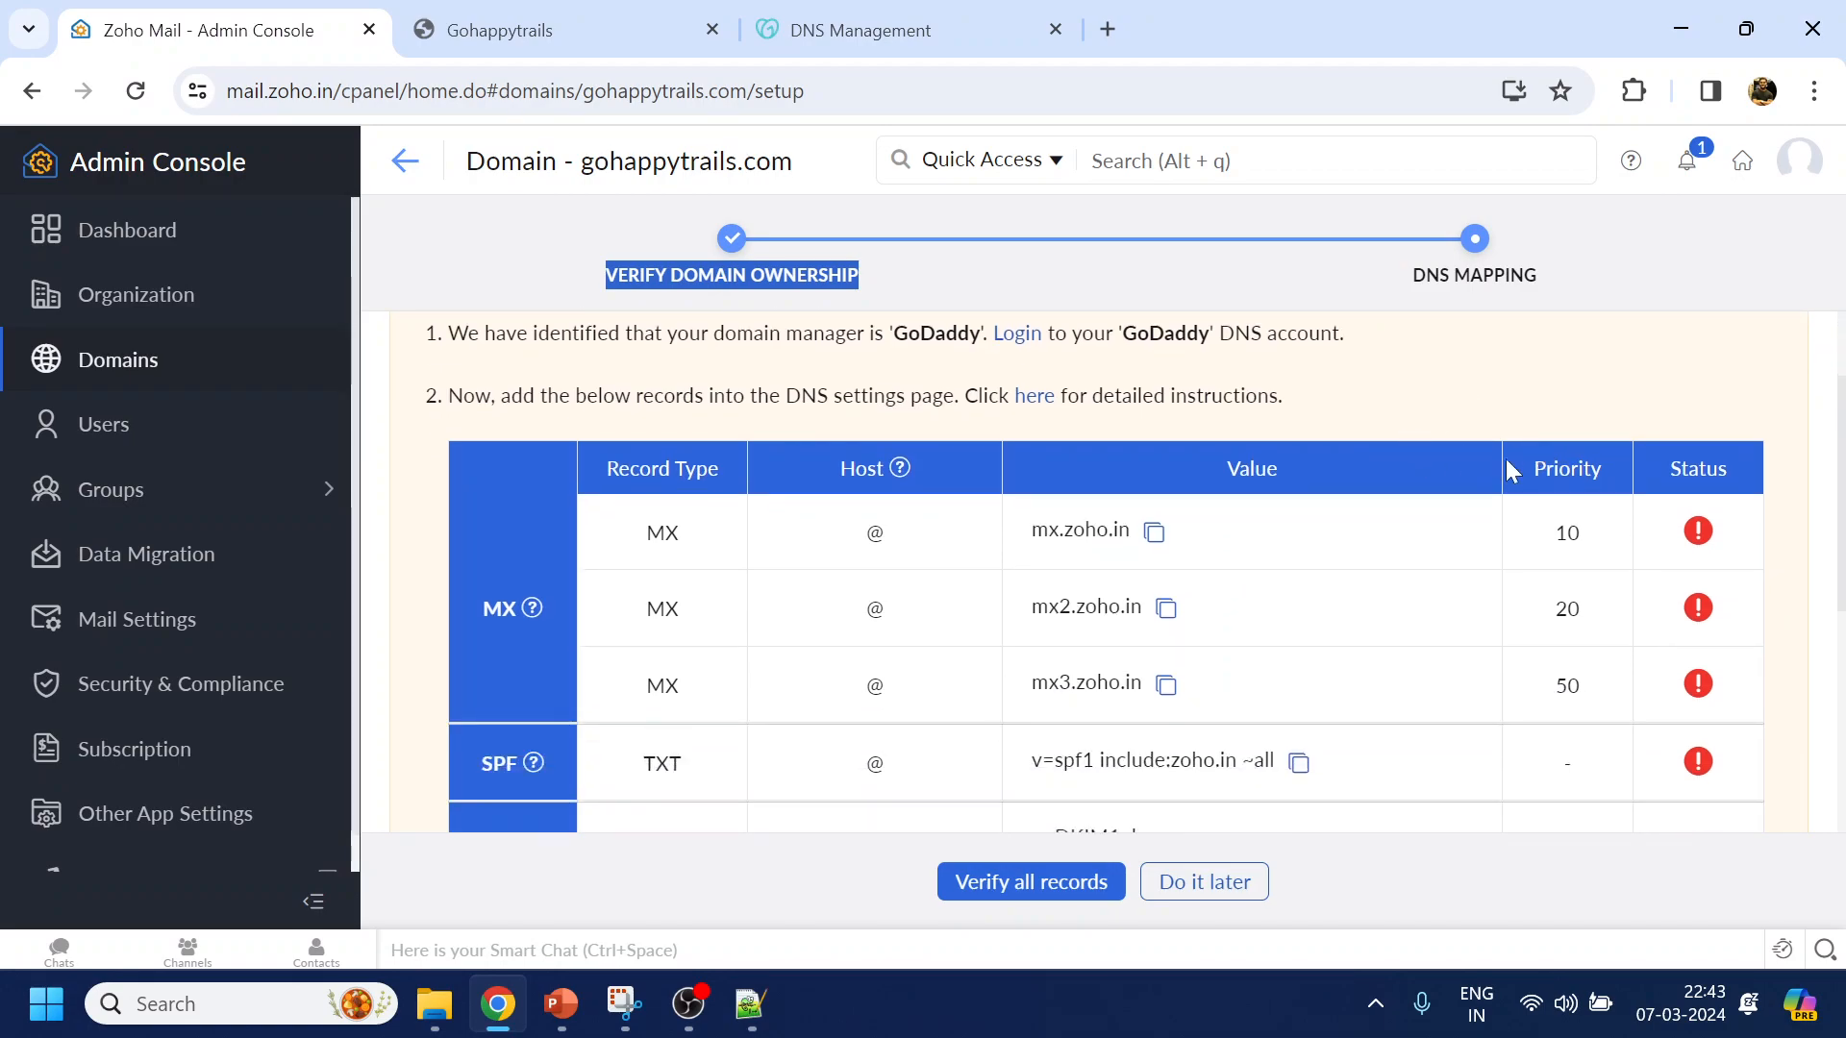
pyautogui.scroll(1, 1001, 424)
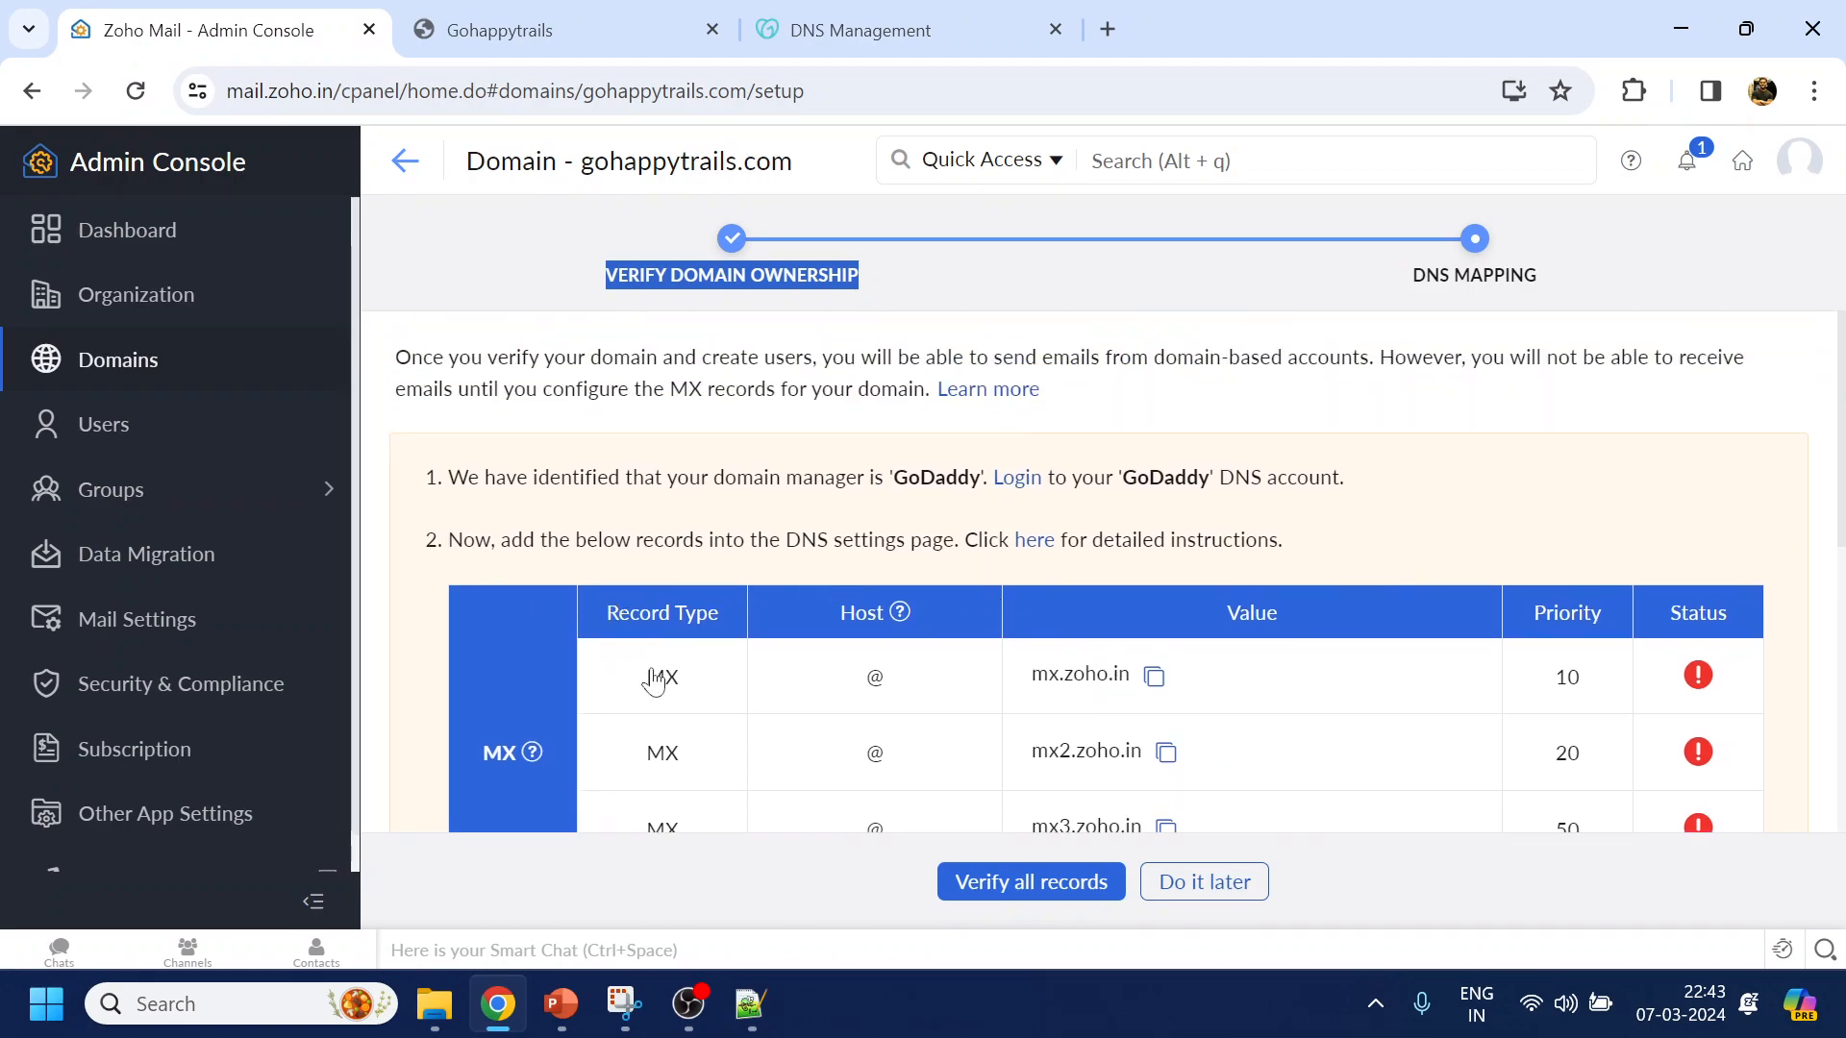
pyautogui.scroll(-3, 1150, 667)
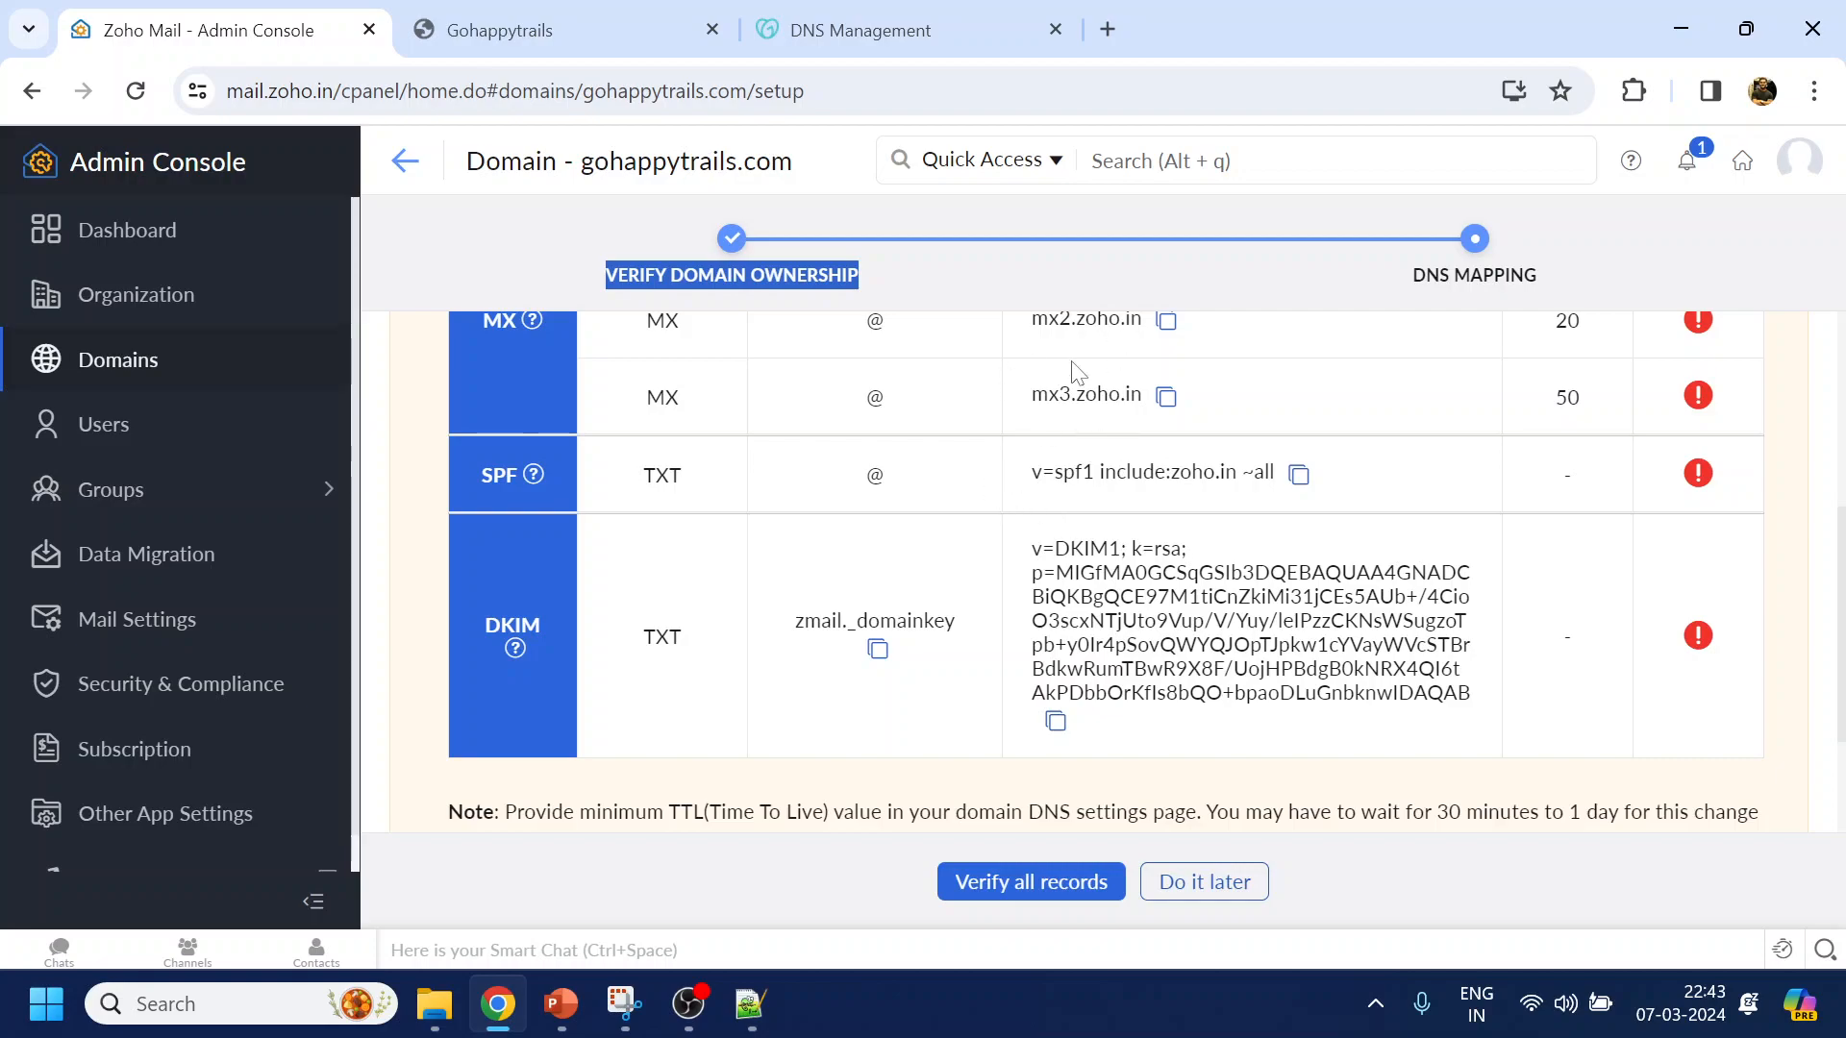
pyautogui.scroll(1, 1077, 373)
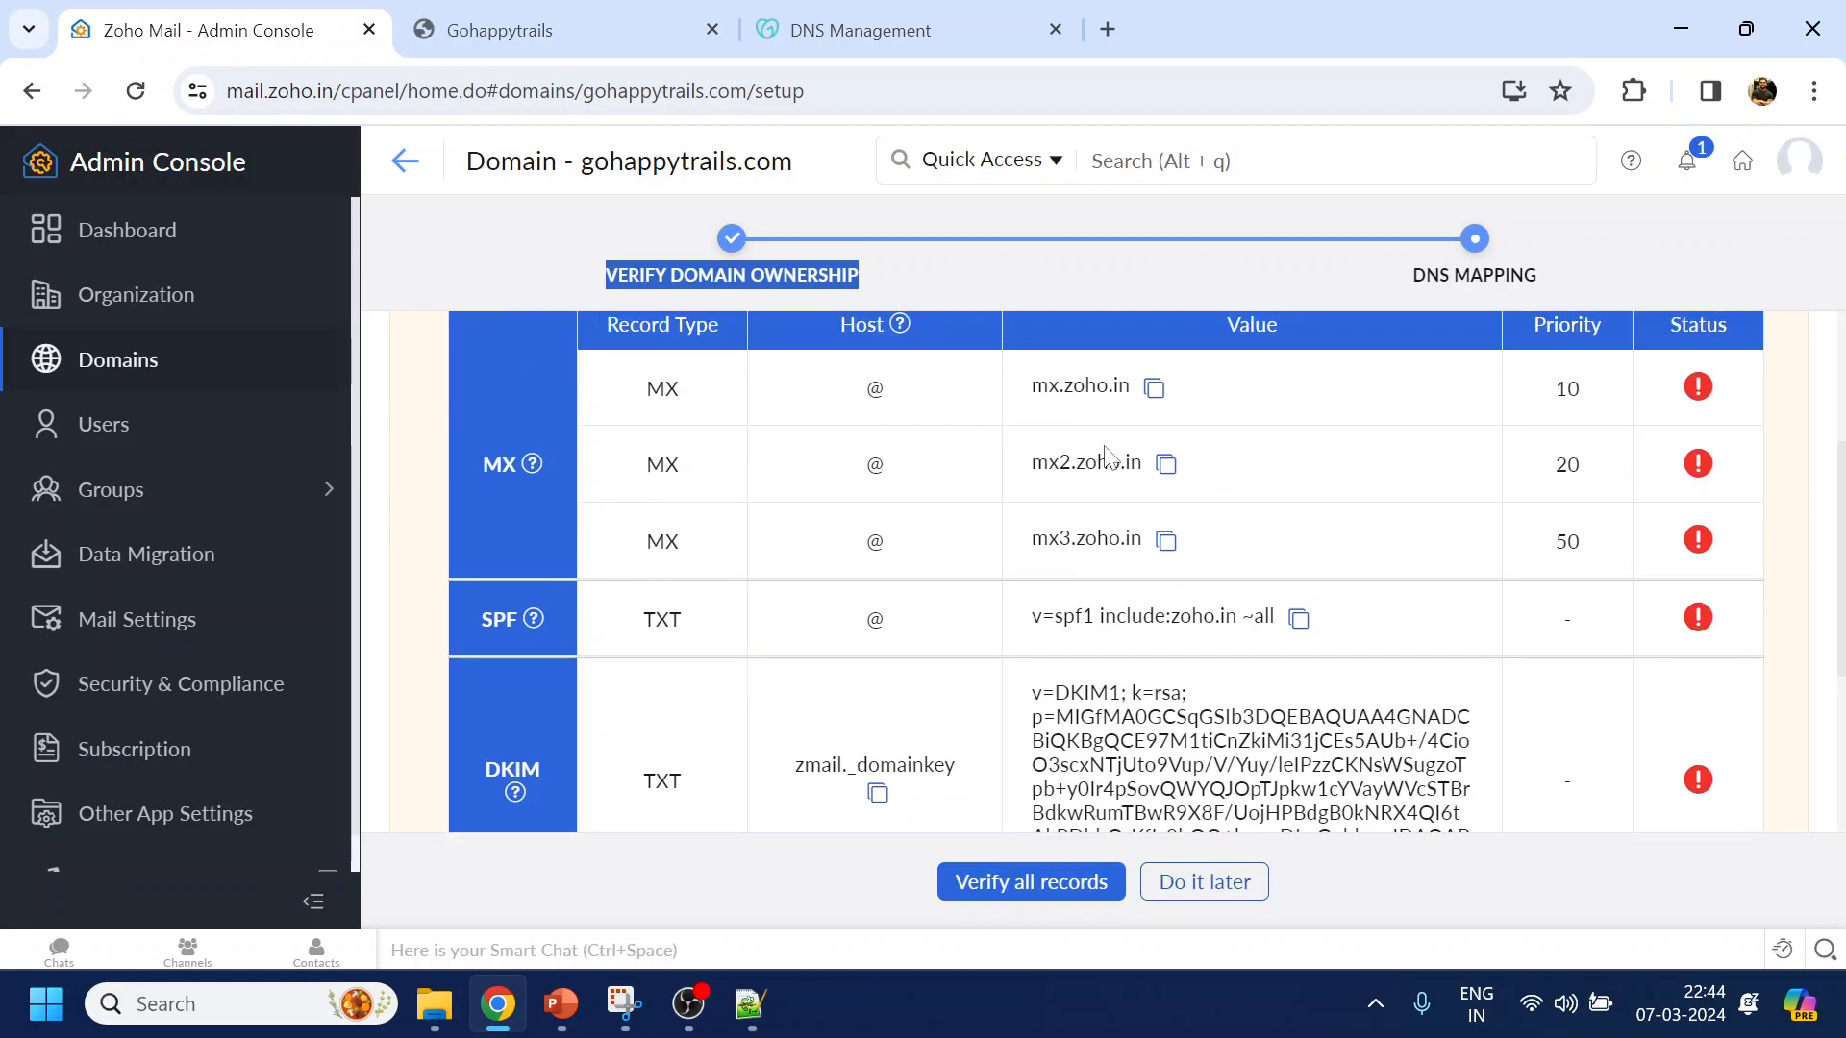
pyautogui.scroll(1, 1082, 442)
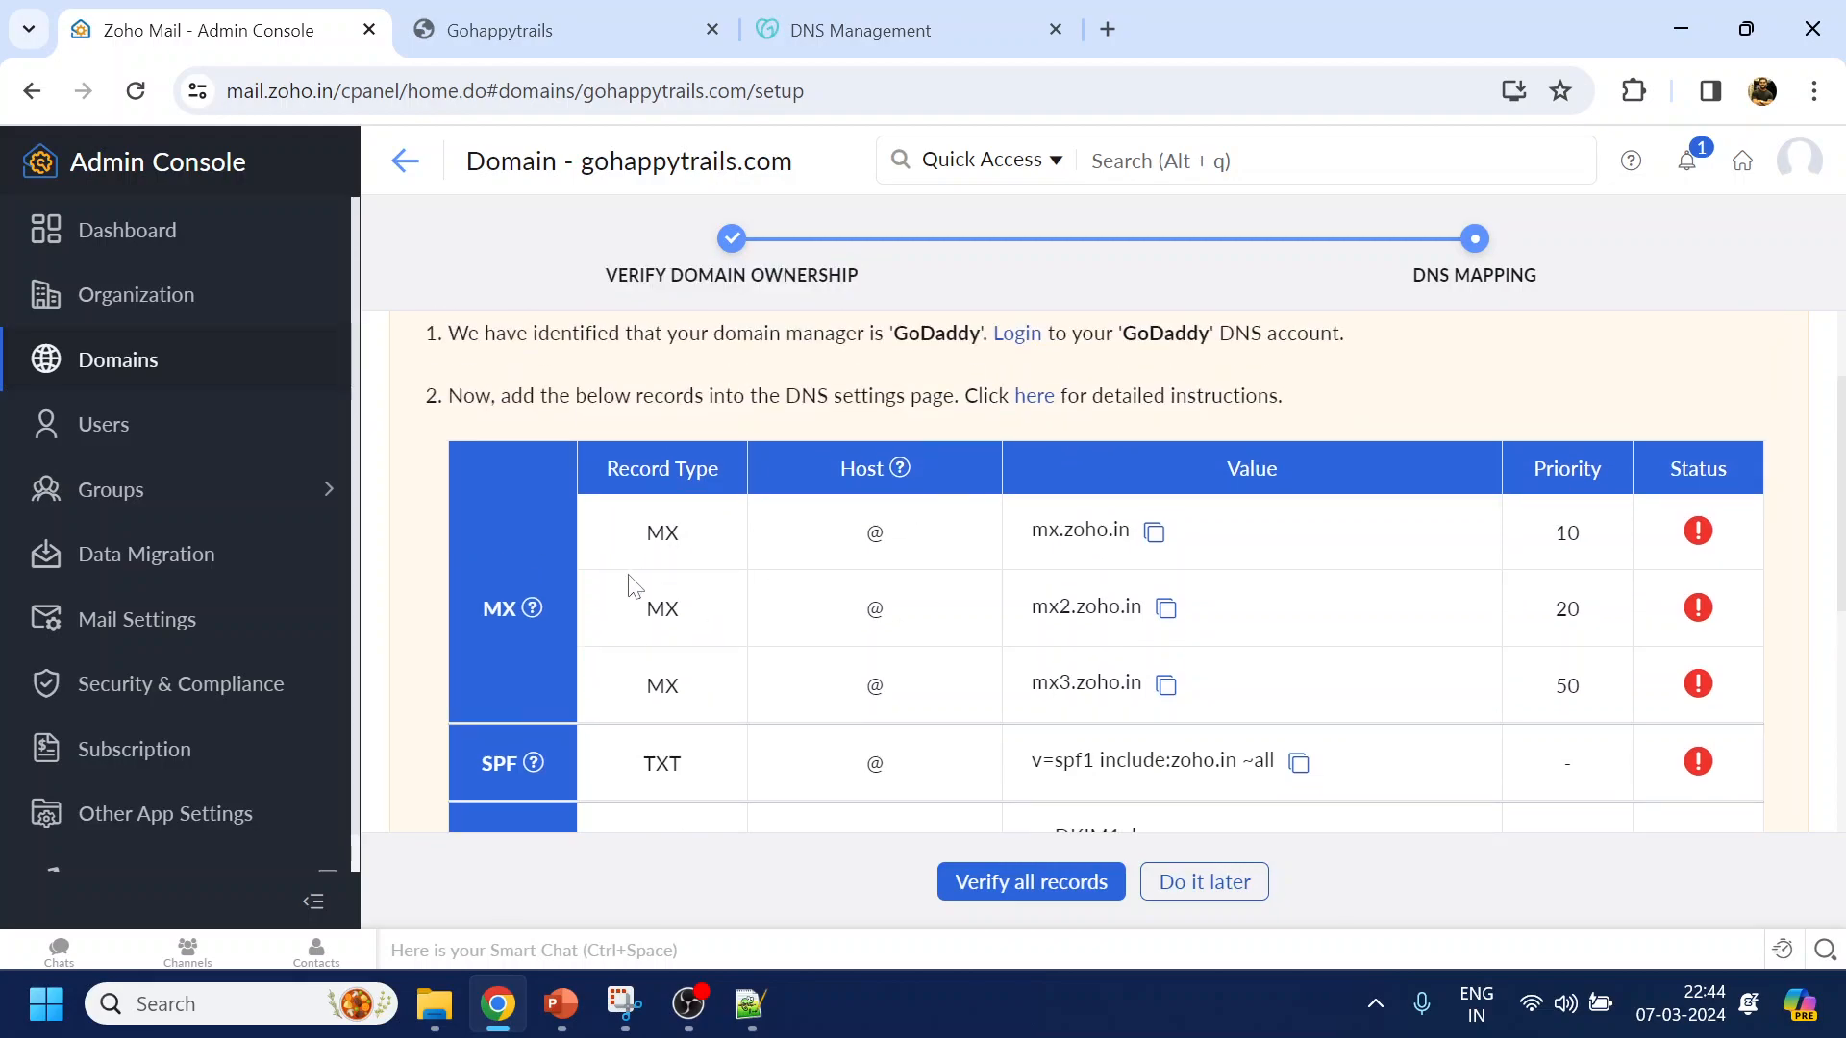
pyautogui.click(774, 26)
# Start a new GoDaddy MX record at @ with value mx.zoho.in
pyautogui.scroll(5, 760, 481)
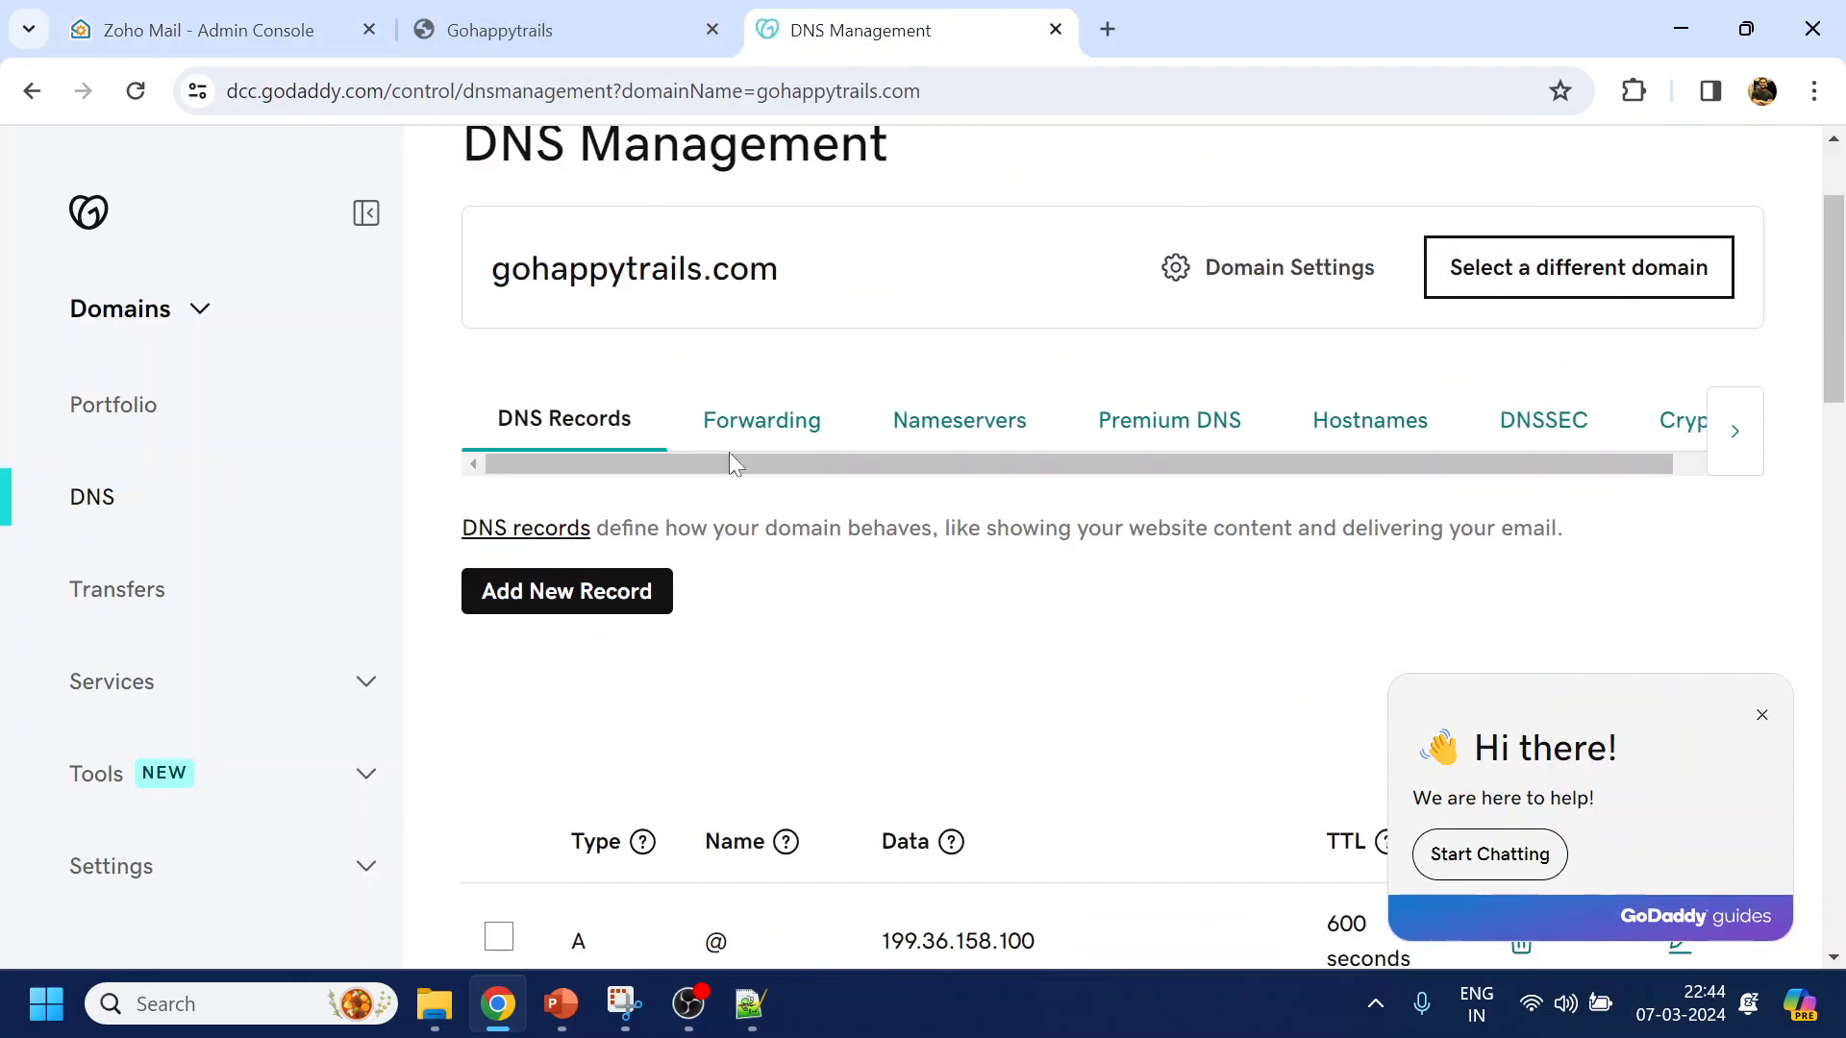
pyautogui.click(622, 639)
pyautogui.scroll(-2, 673, 586)
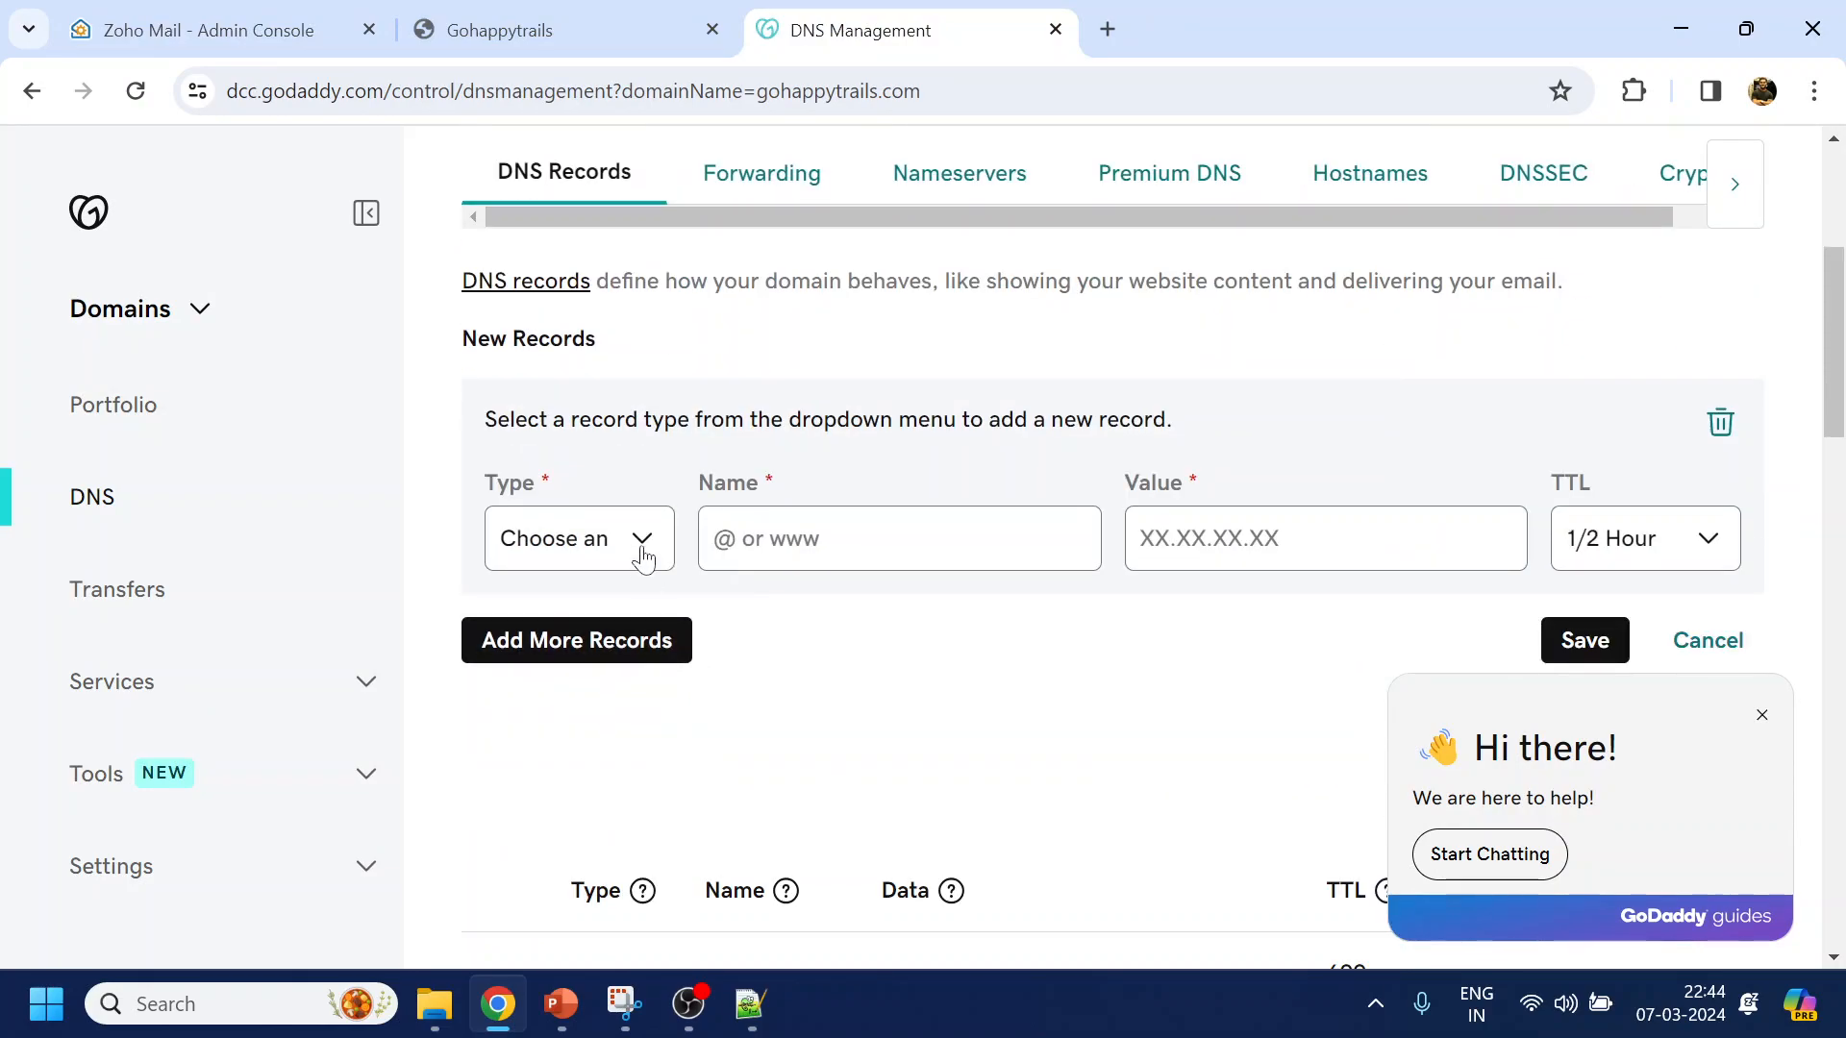
pyautogui.click(250, 27)
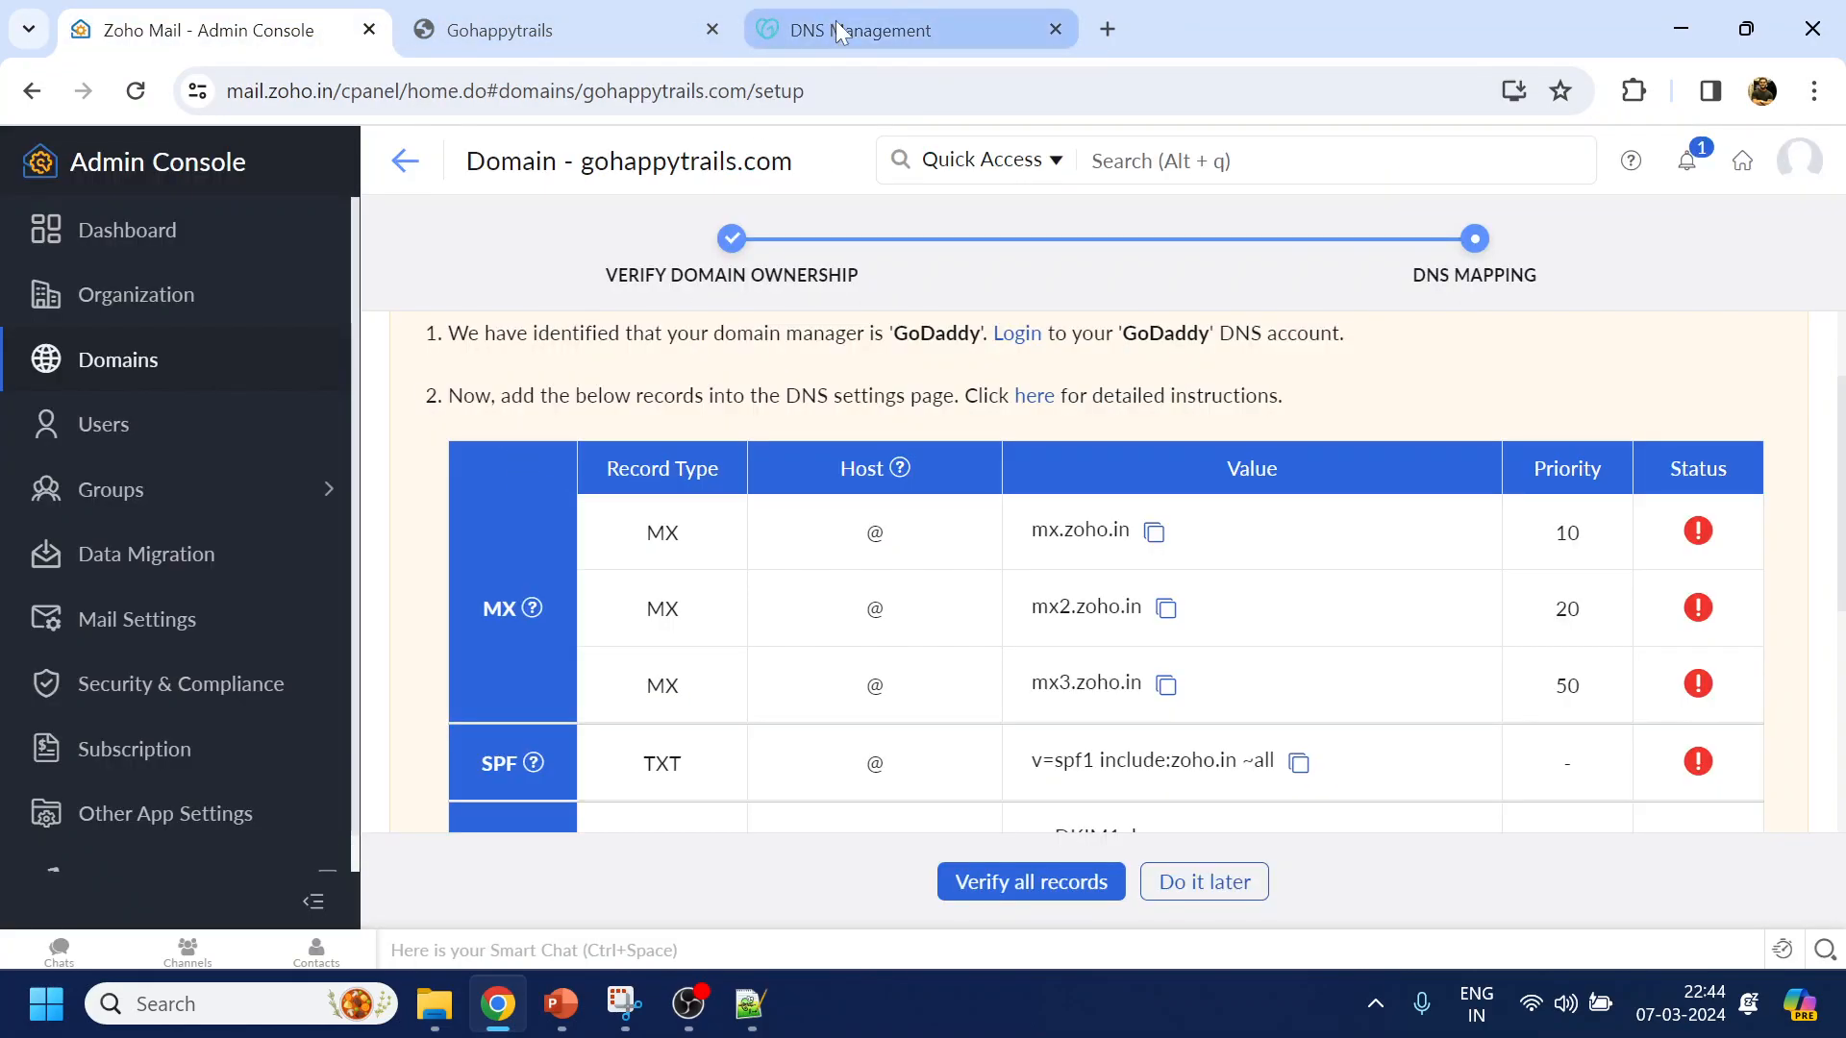
pyautogui.click(834, 21)
pyautogui.click(630, 549)
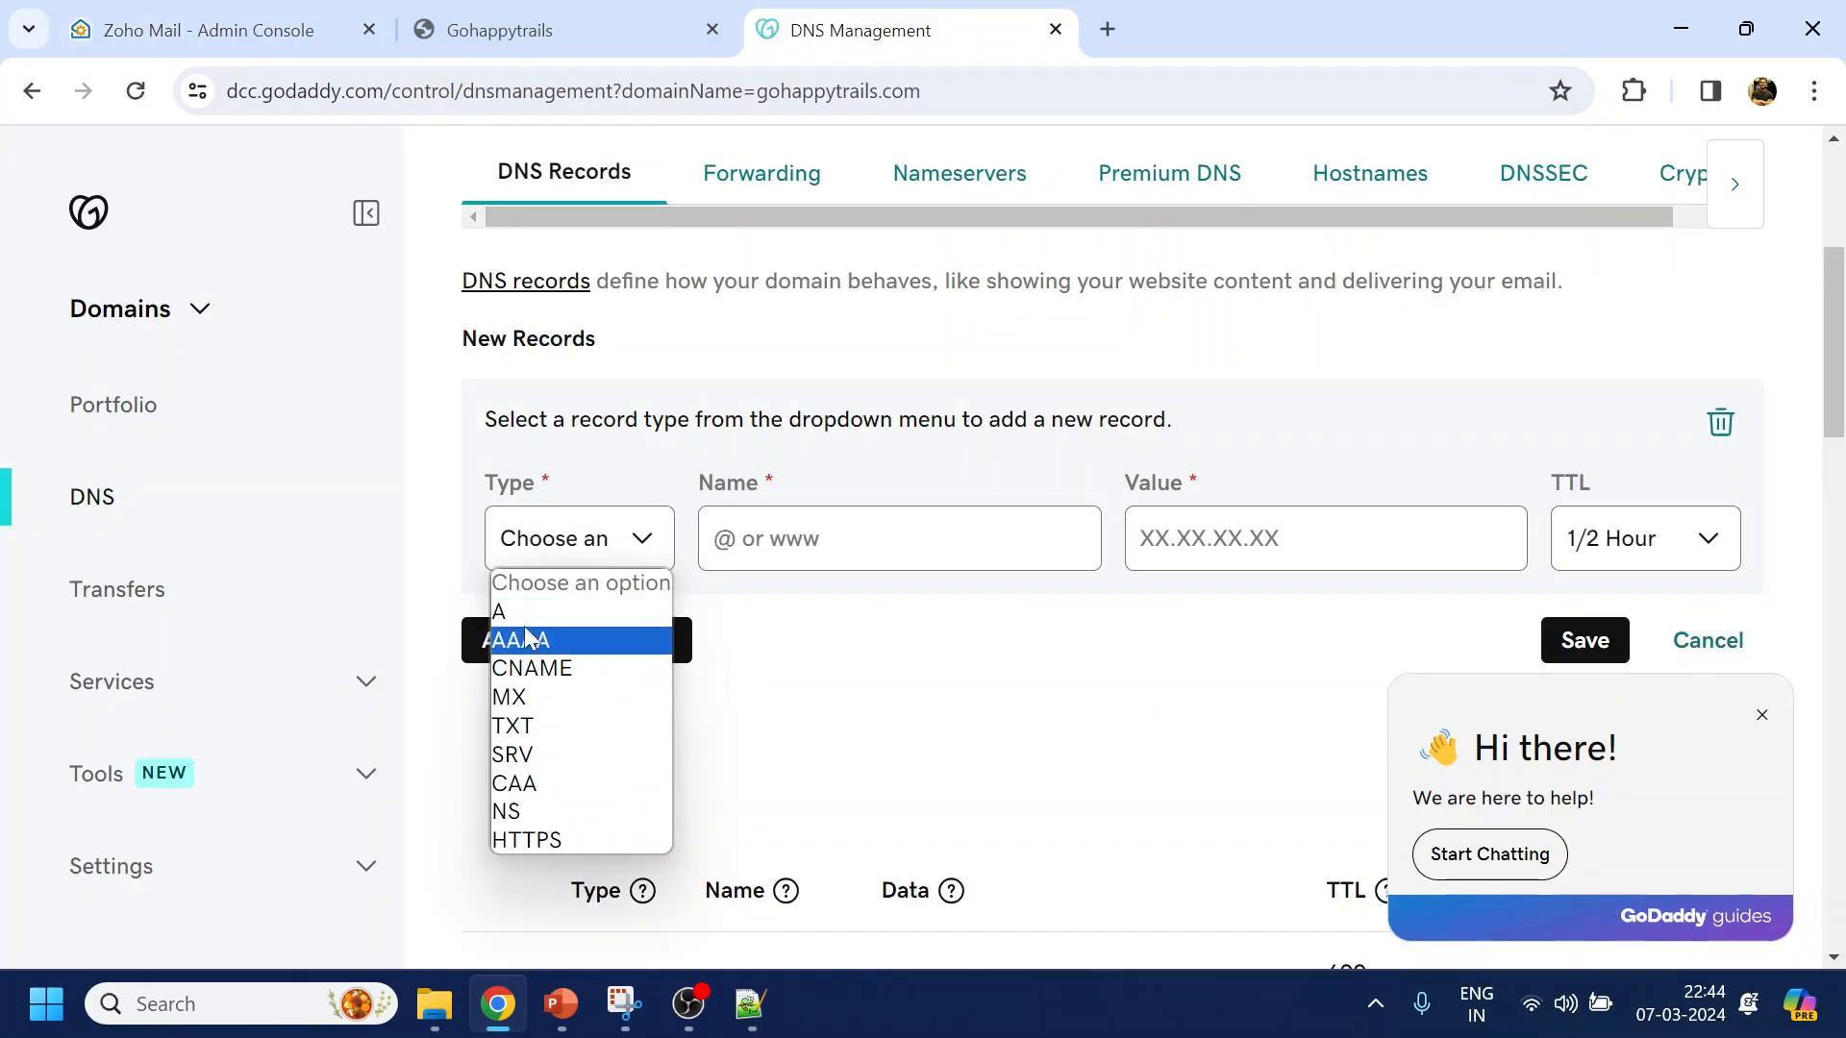
pyautogui.click(526, 699)
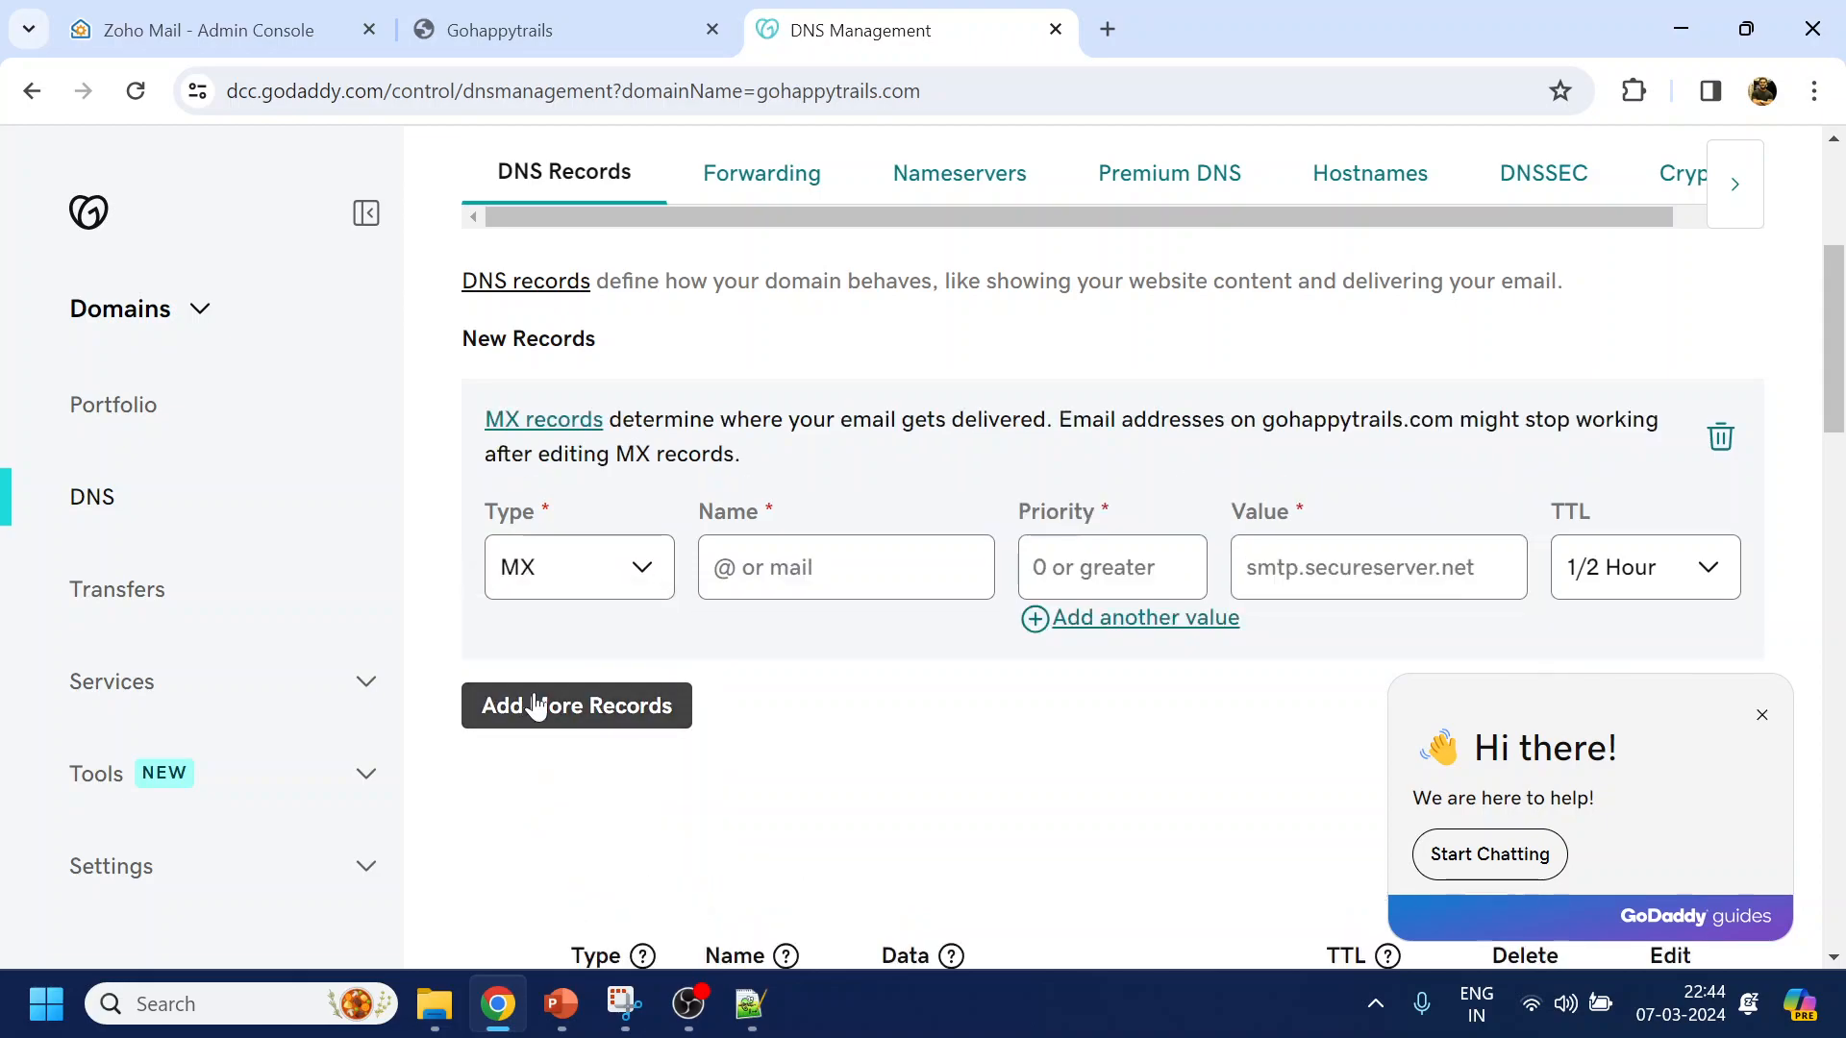
pyautogui.click(192, 29)
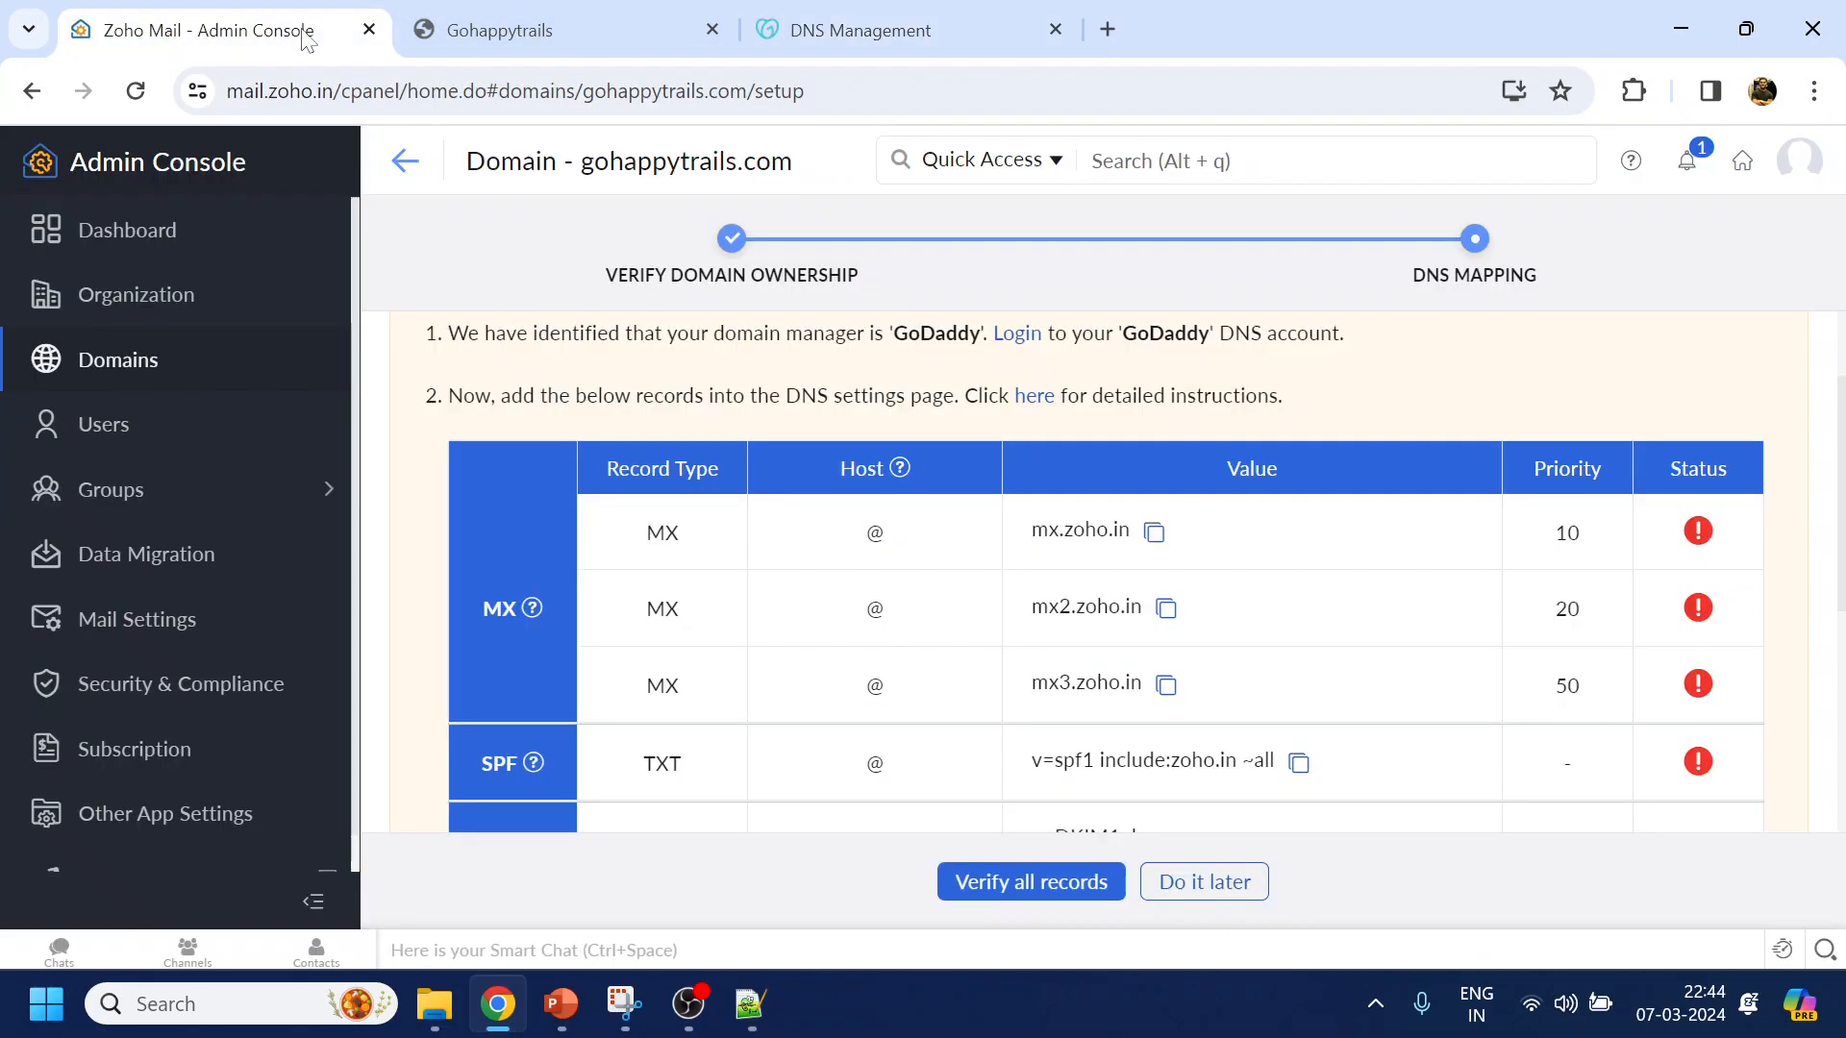
pyautogui.click(870, 32)
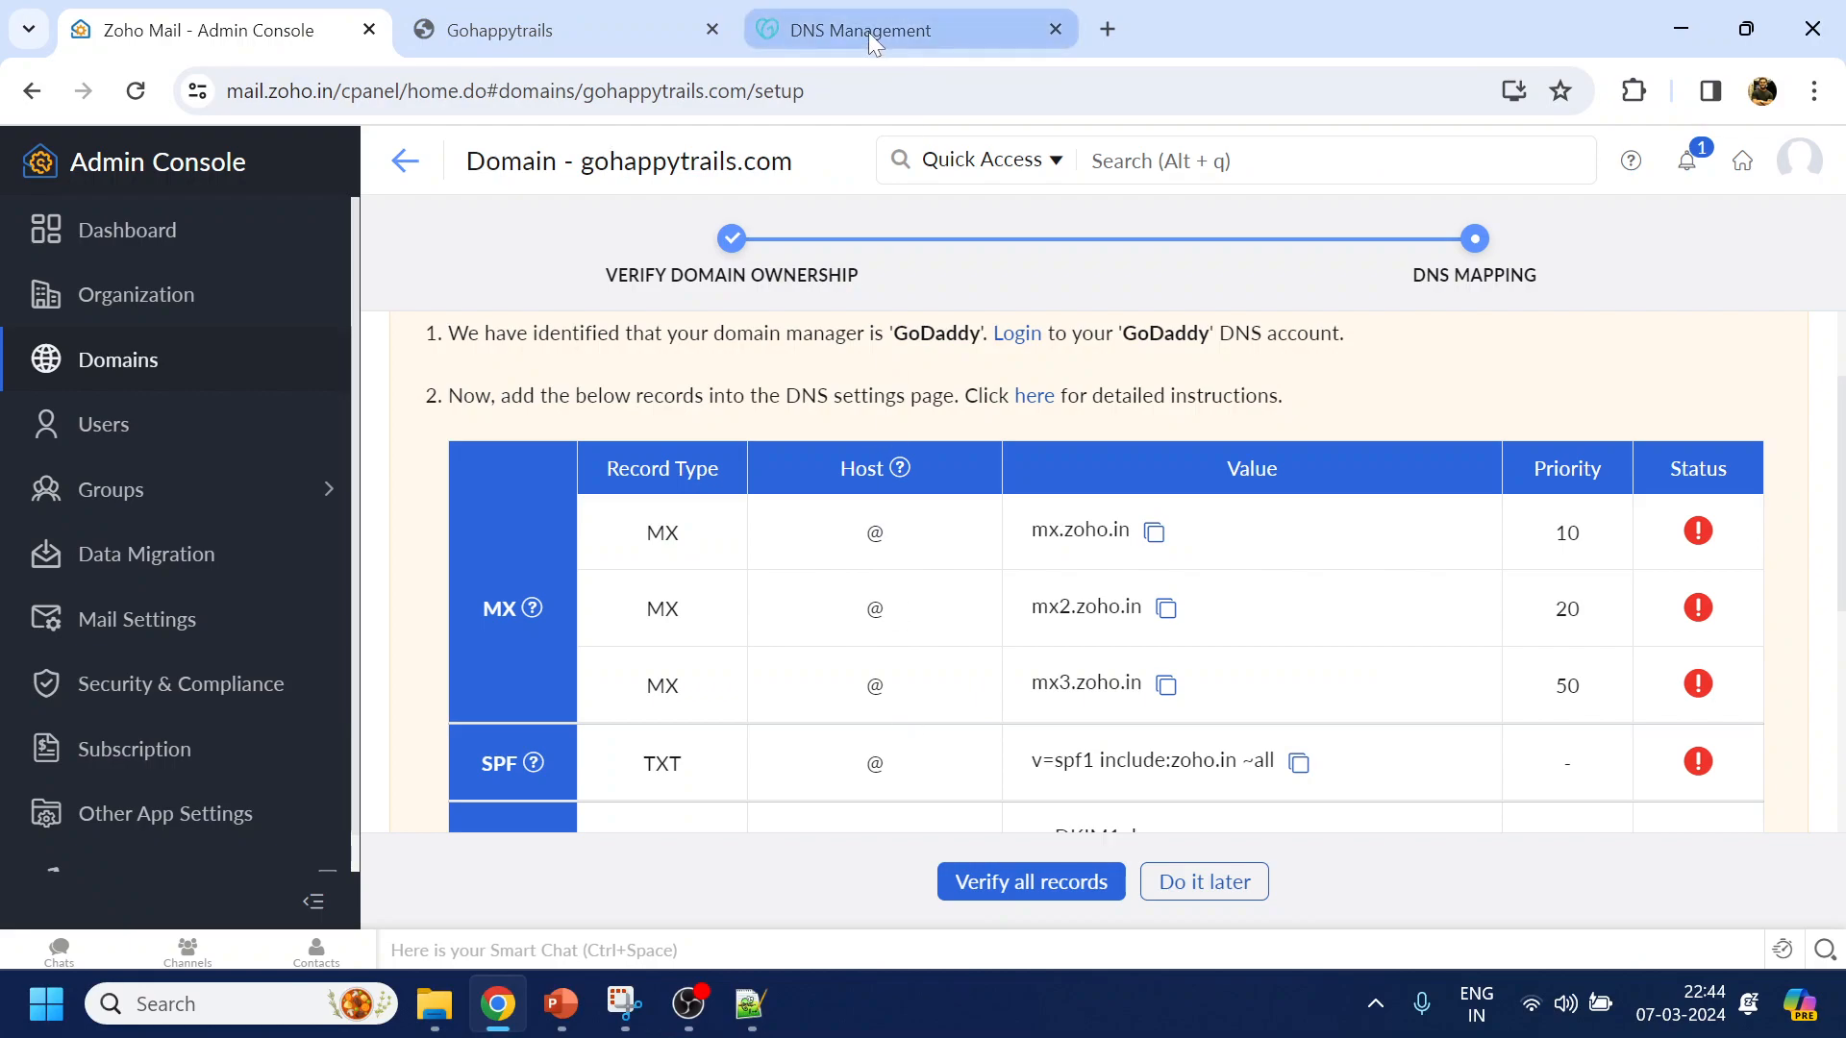
pyautogui.write('@')
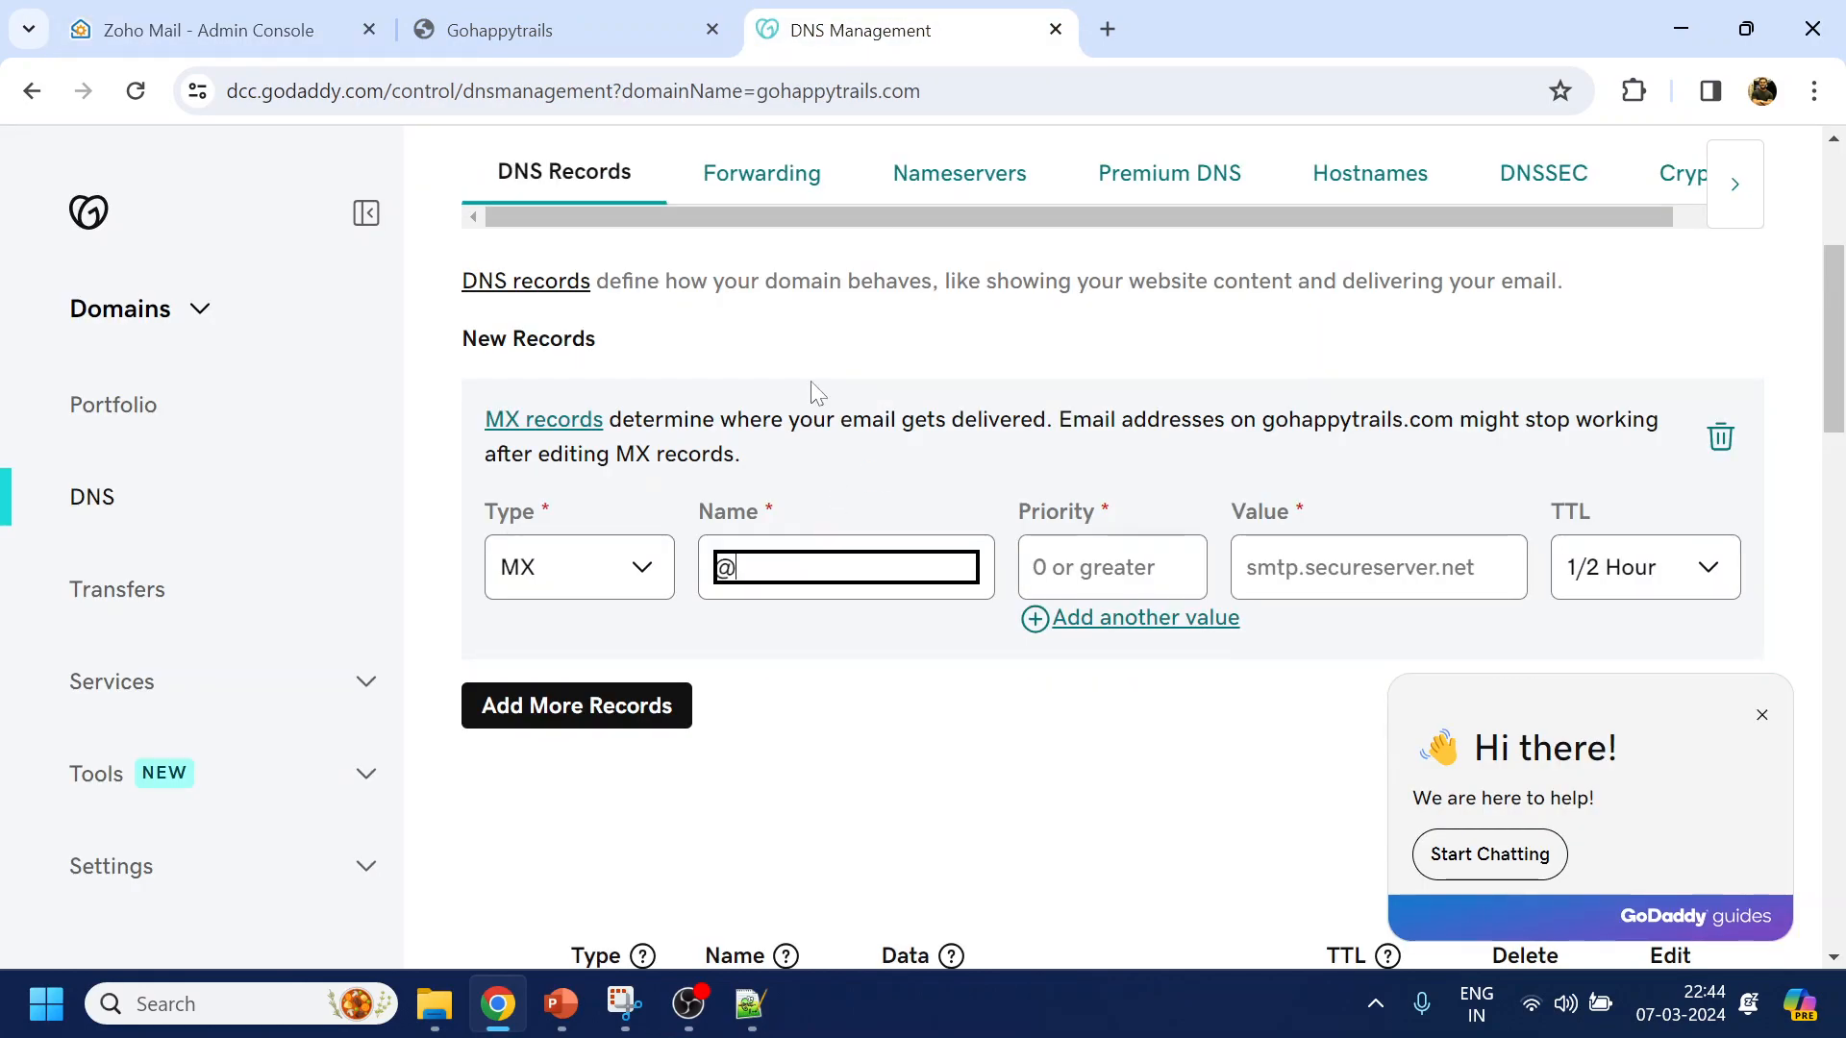
pyautogui.click(254, 10)
pyautogui.click(1154, 538)
pyautogui.click(939, 19)
pyautogui.click(1112, 568)
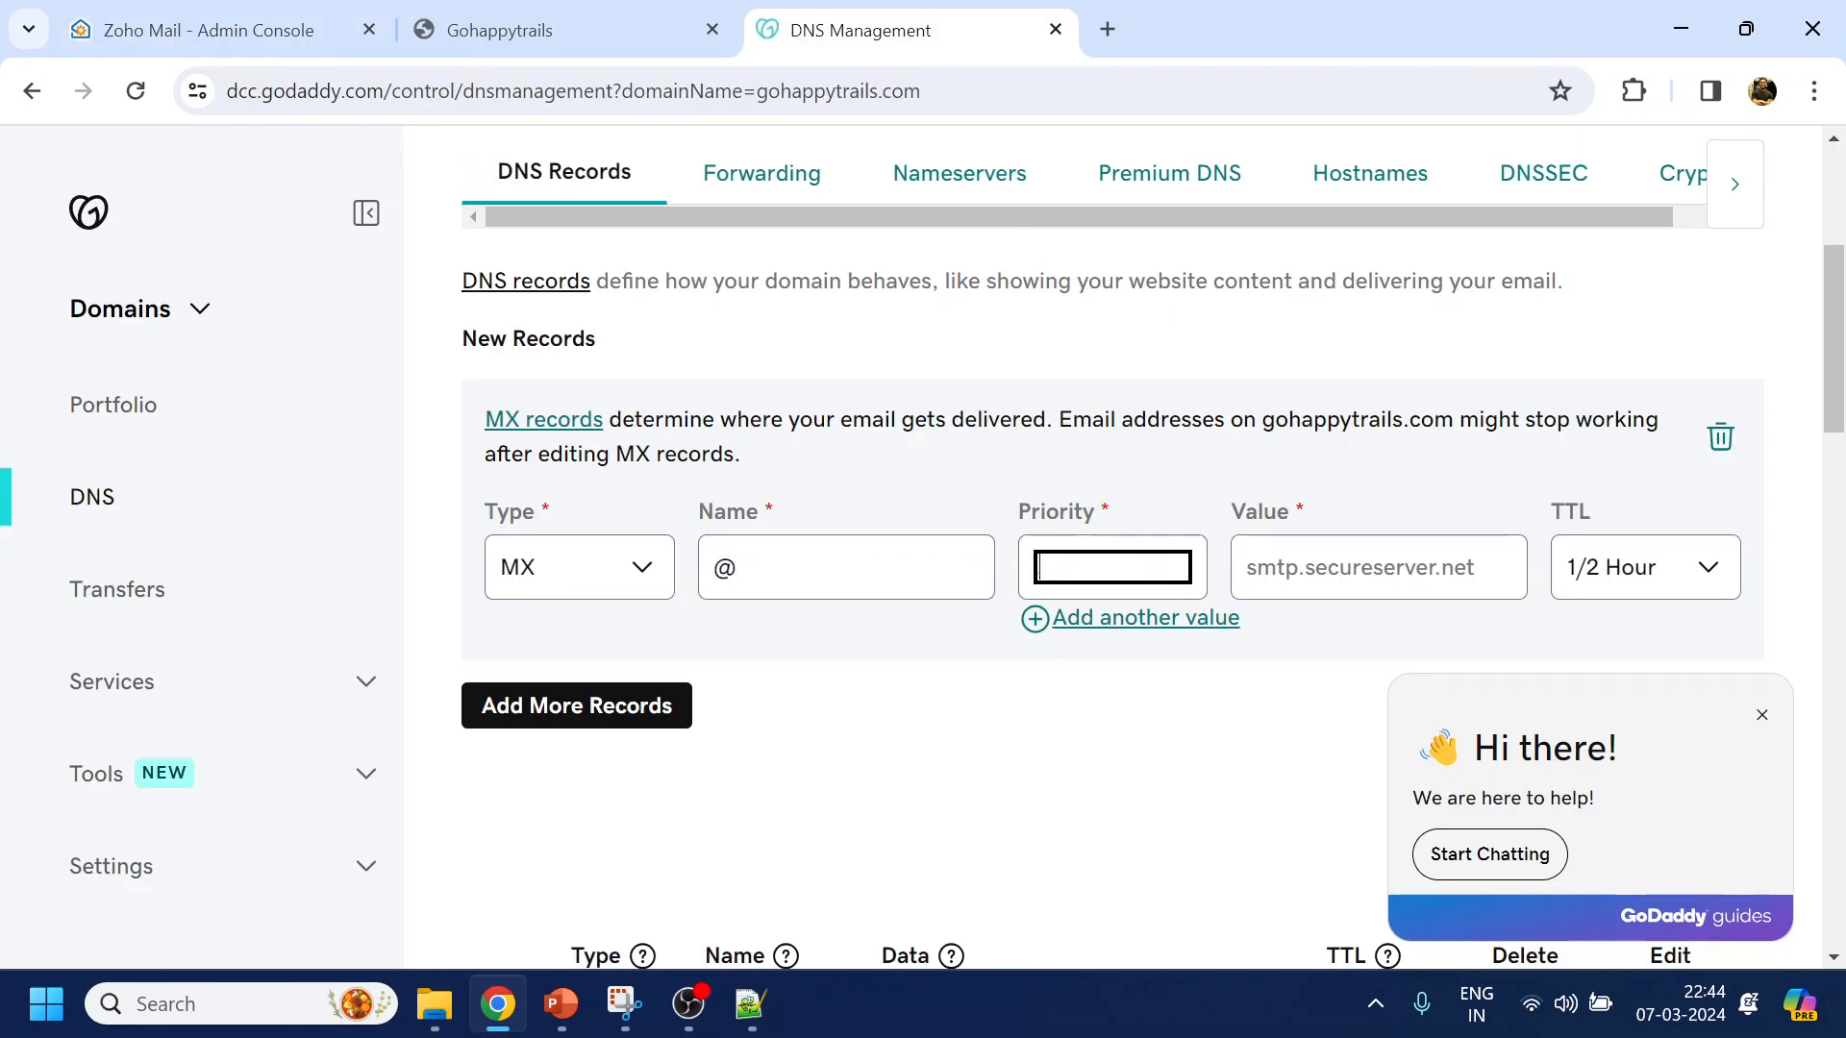
pyautogui.press('Tab')
pyautogui.hotkey('ctrl', 'v')
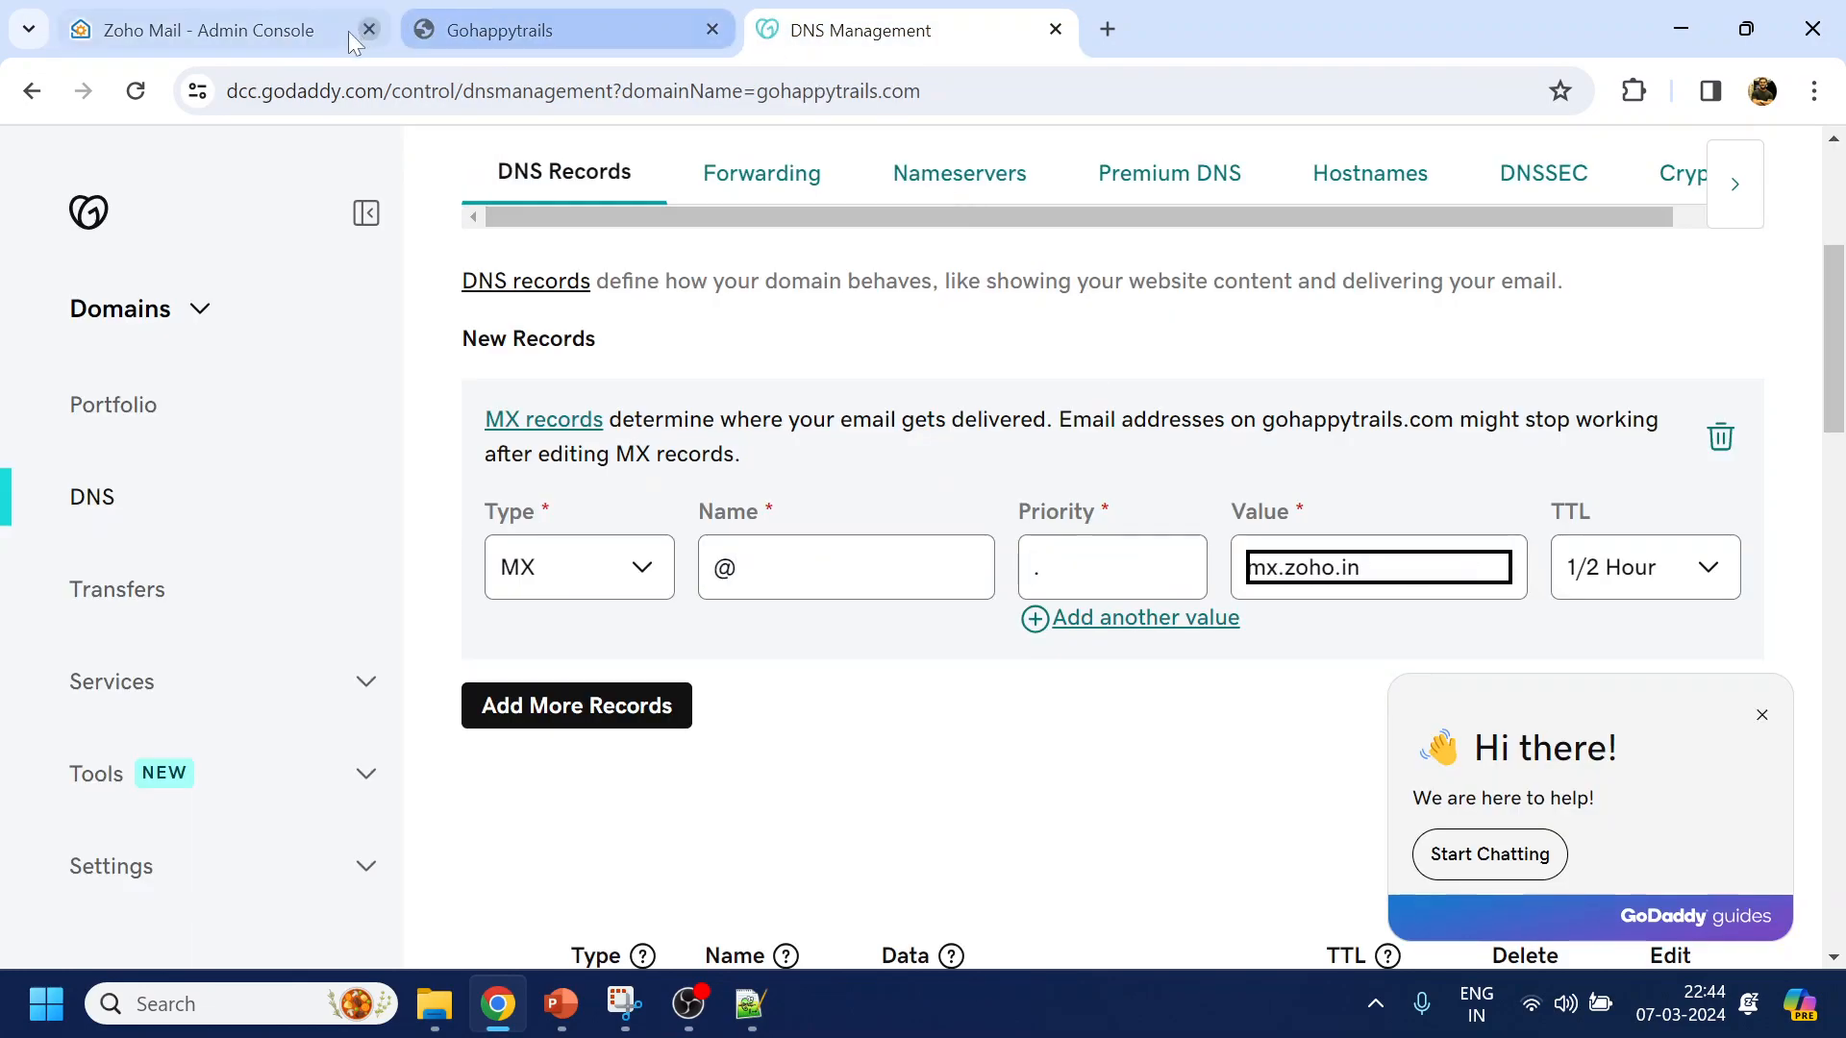
# Give the MX record priority 10 and a custom 600-second TTL
pyautogui.click(287, 38)
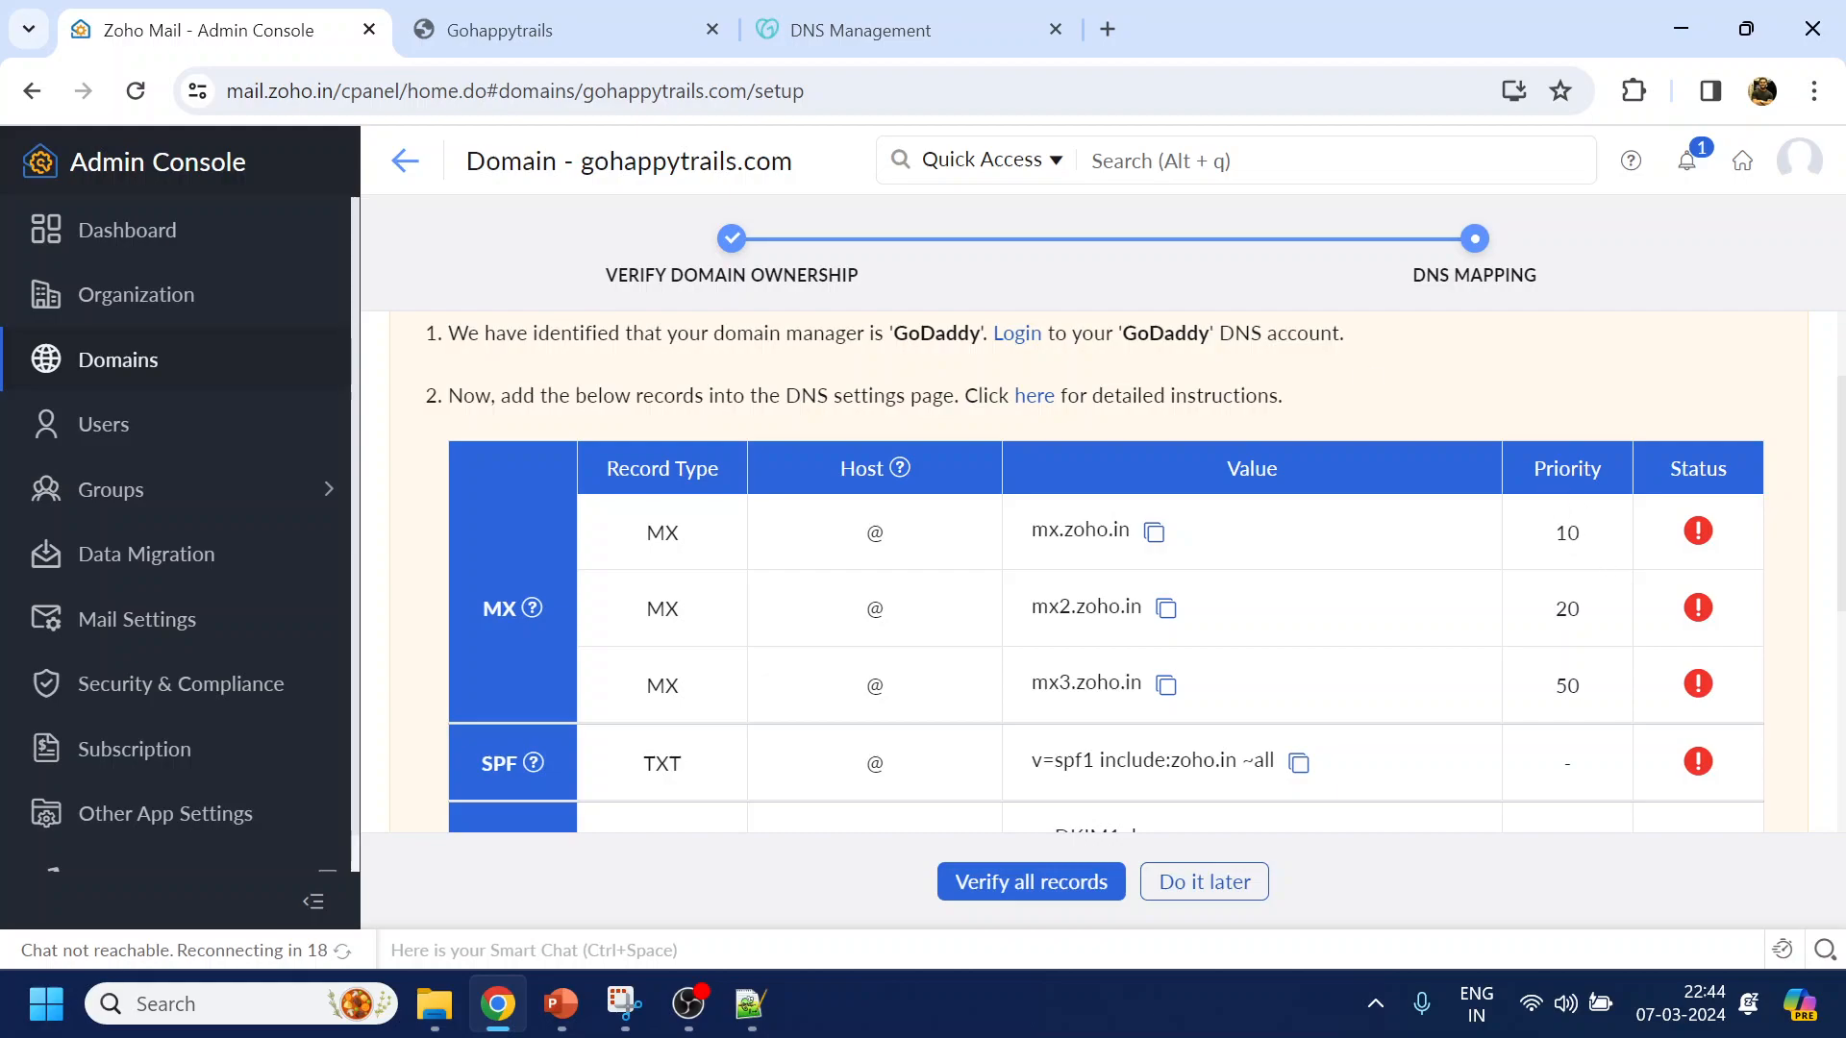
pyautogui.click(865, 30)
pyautogui.click(1068, 567)
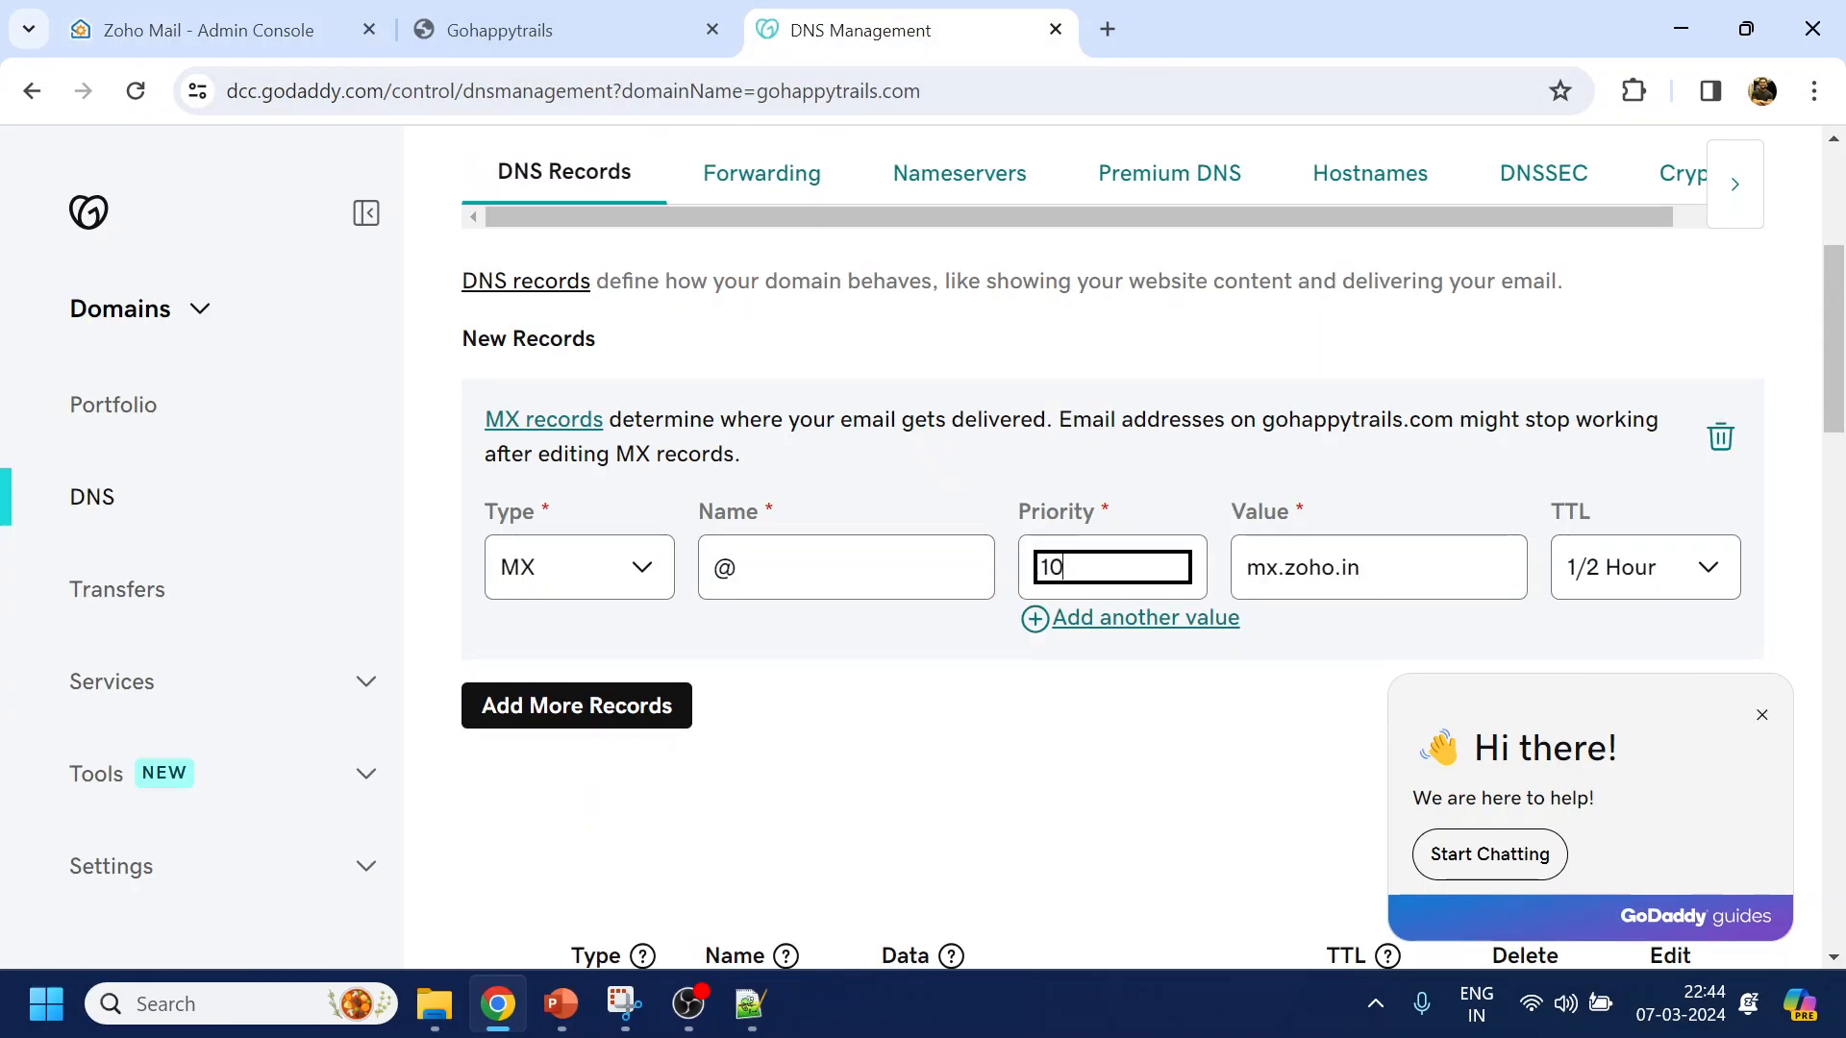
pyautogui.click(245, 44)
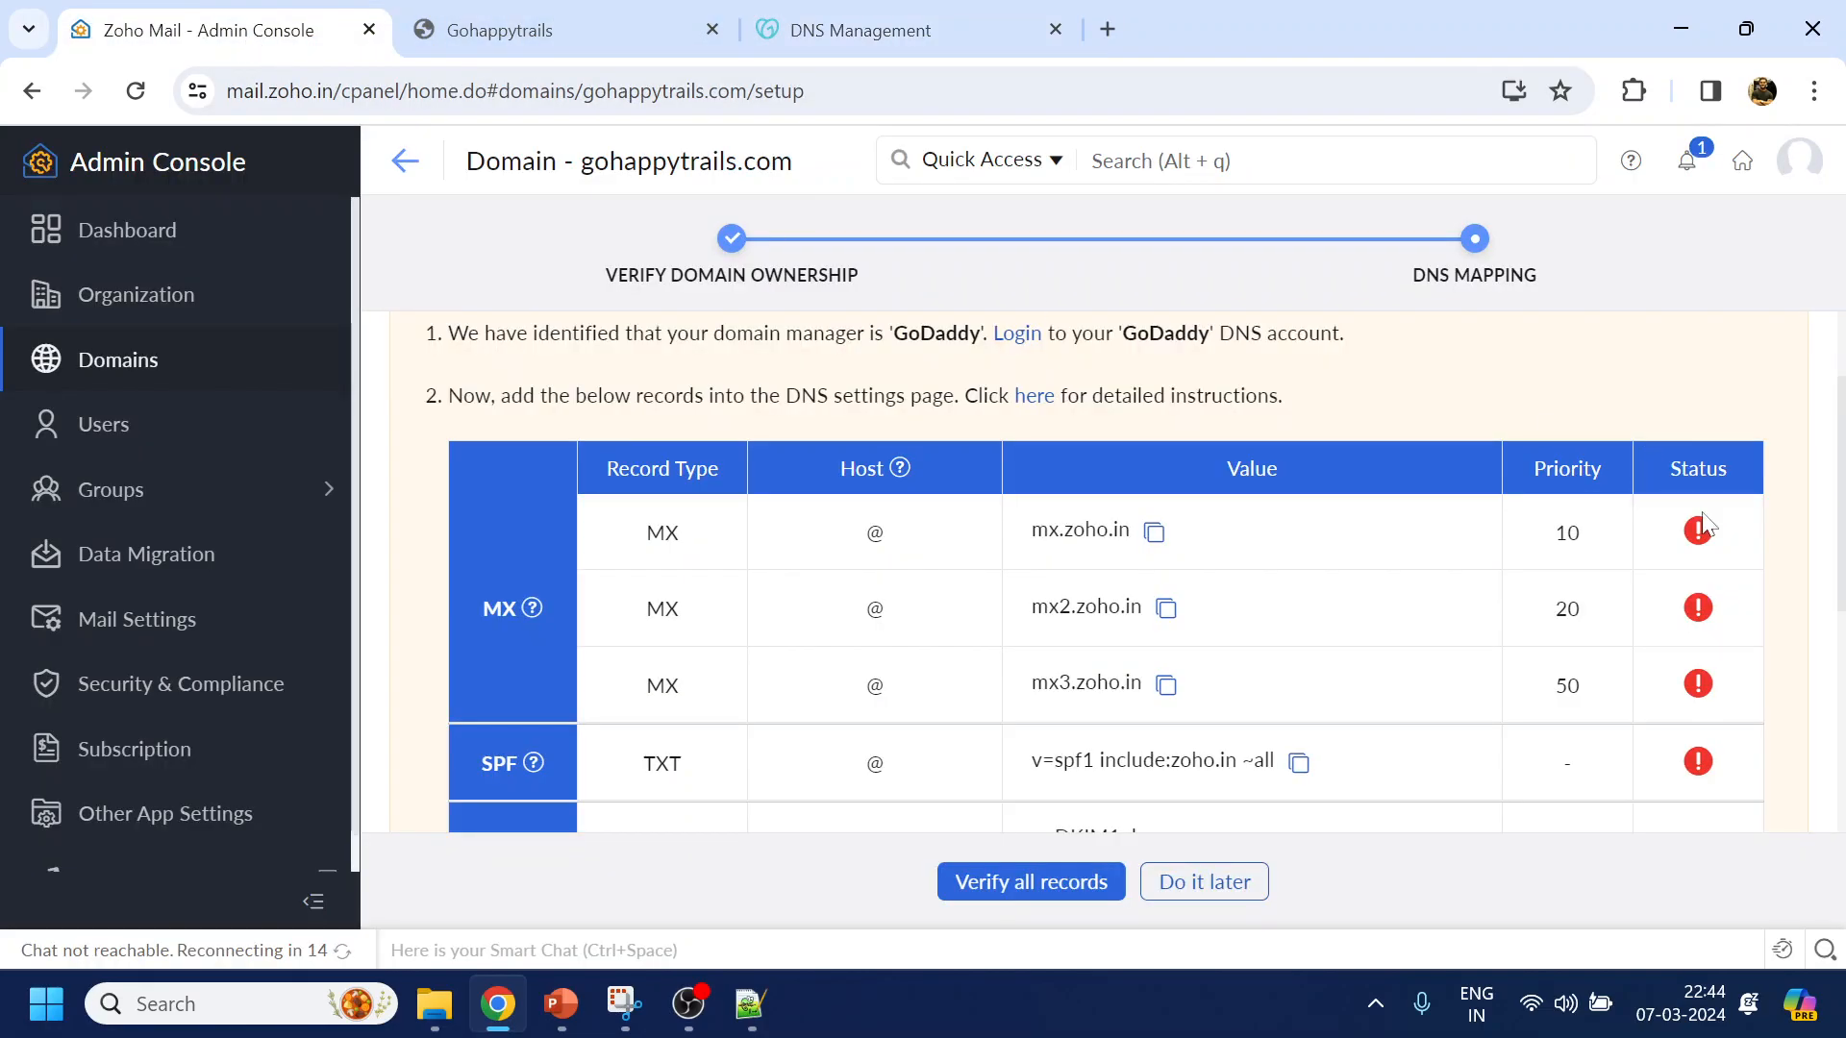
pyautogui.click(865, 30)
pyautogui.click(1704, 573)
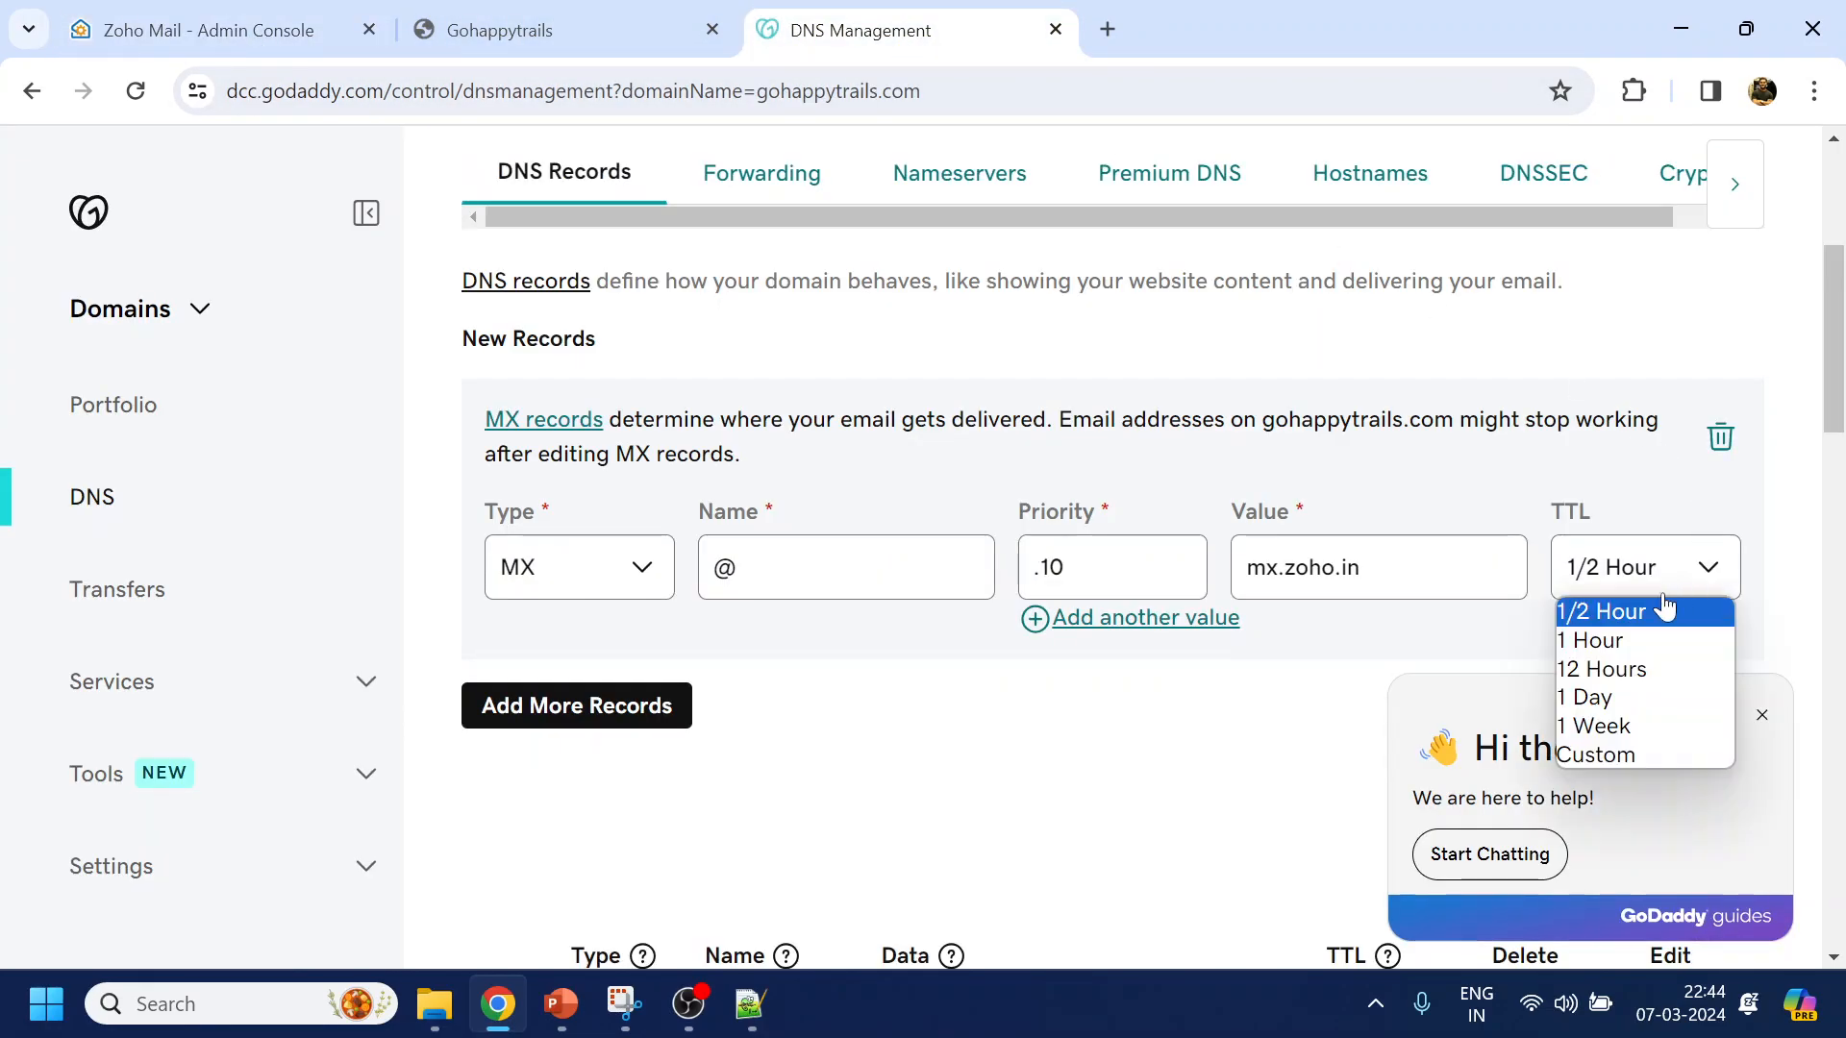
pyautogui.click(1642, 752)
pyautogui.click(1764, 717)
pyautogui.click(1645, 702)
pyautogui.write('600')
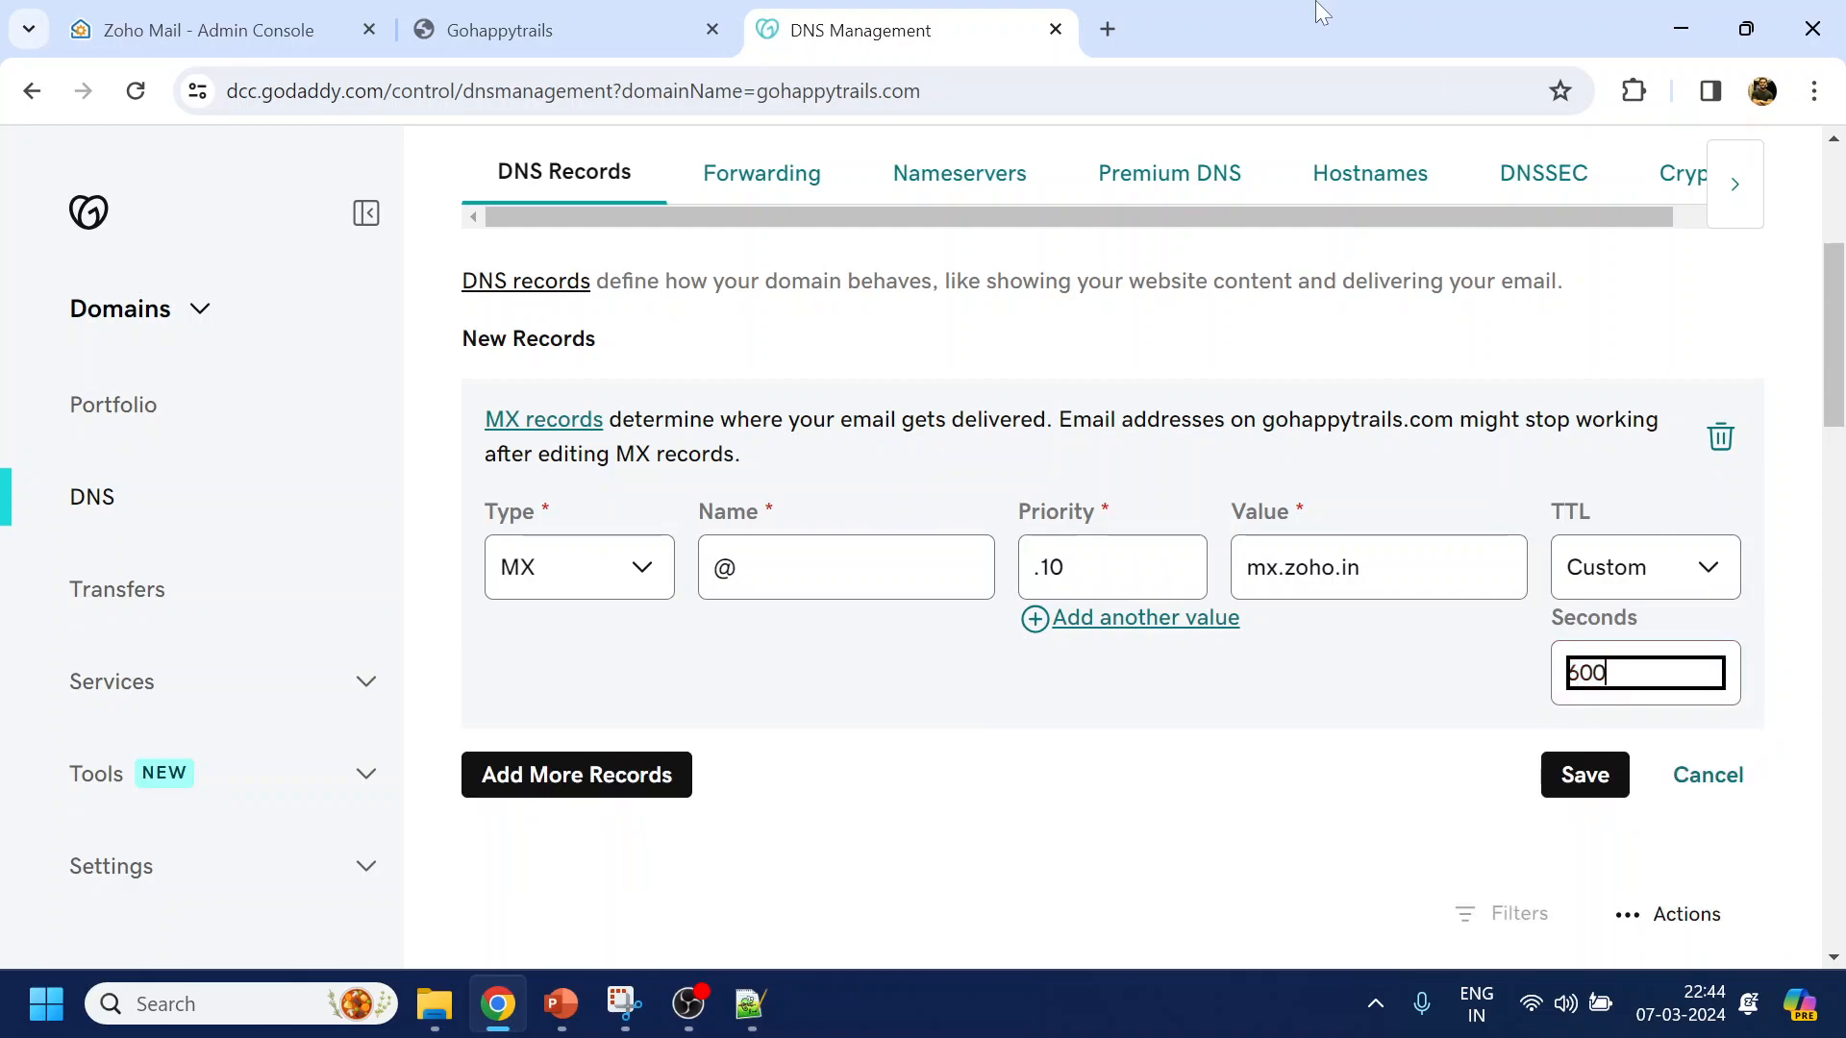
pyautogui.click(604, 769)
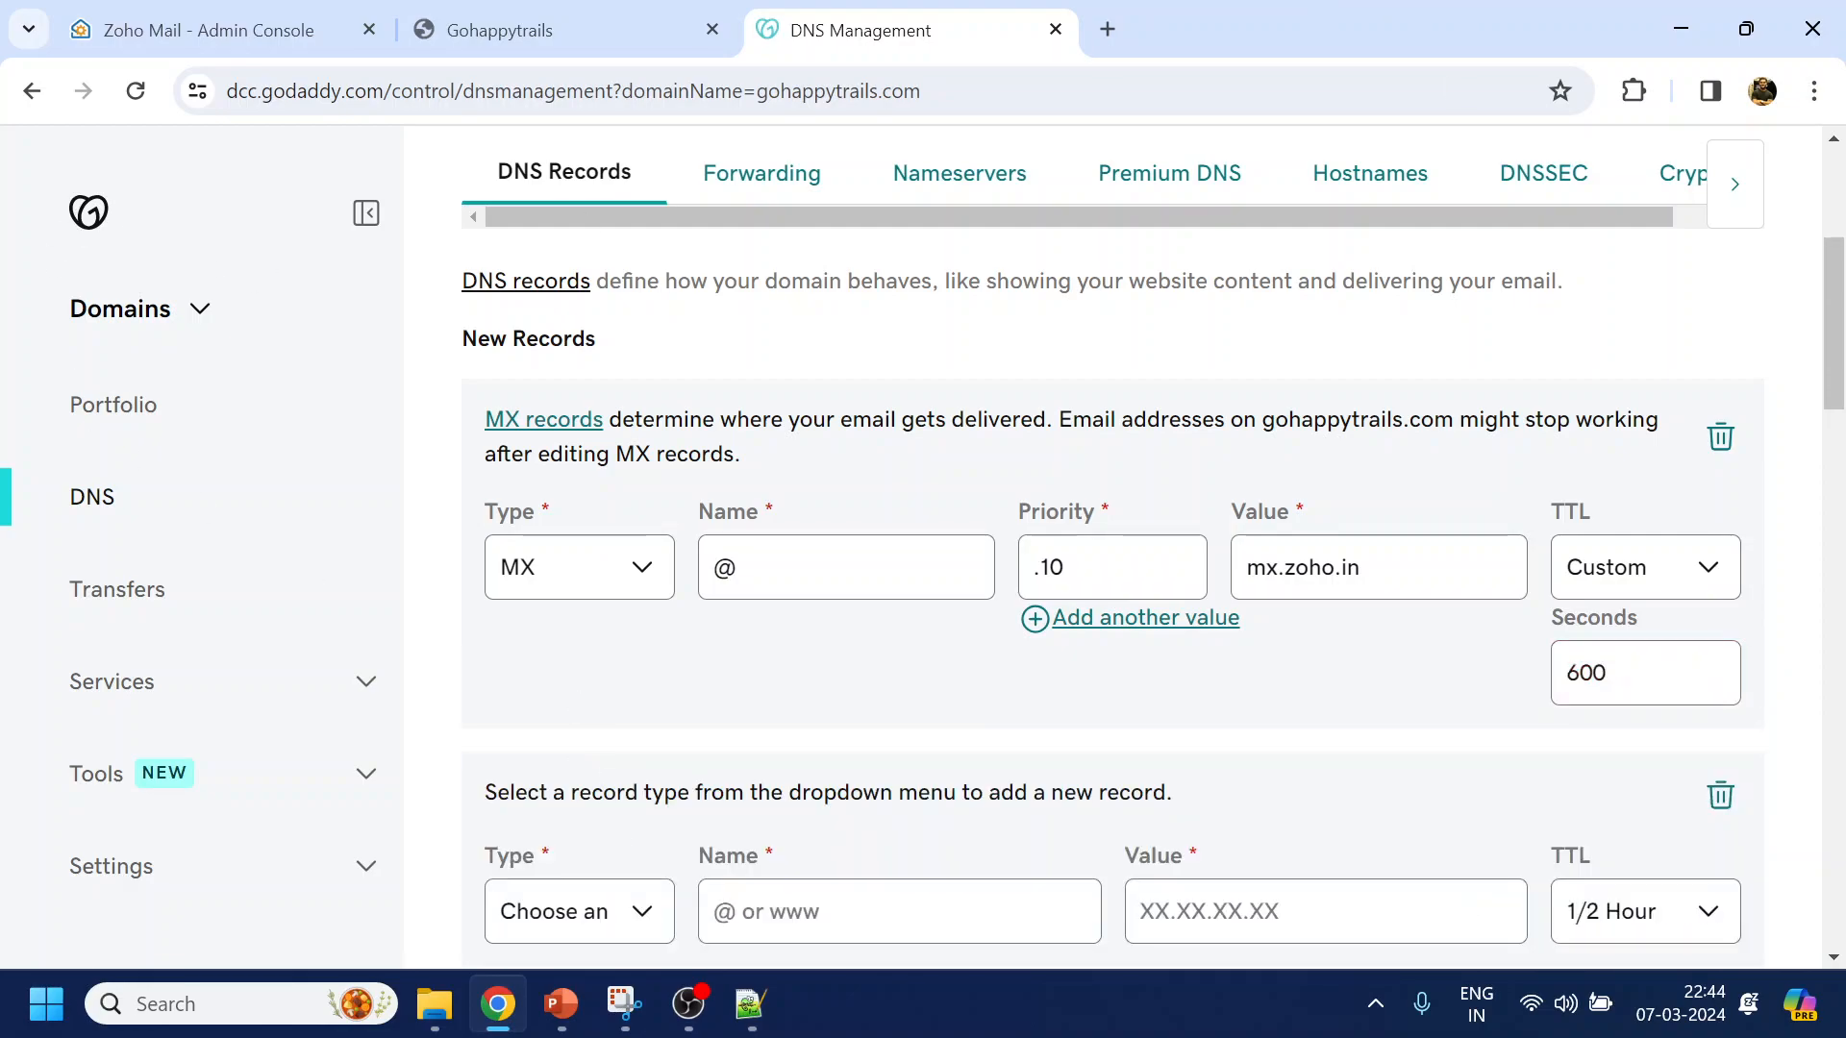
# Fill a second MX record at @ with priority 20 and value mx2.zoho.in
pyautogui.scroll(-3, 635, 769)
pyautogui.click(640, 654)
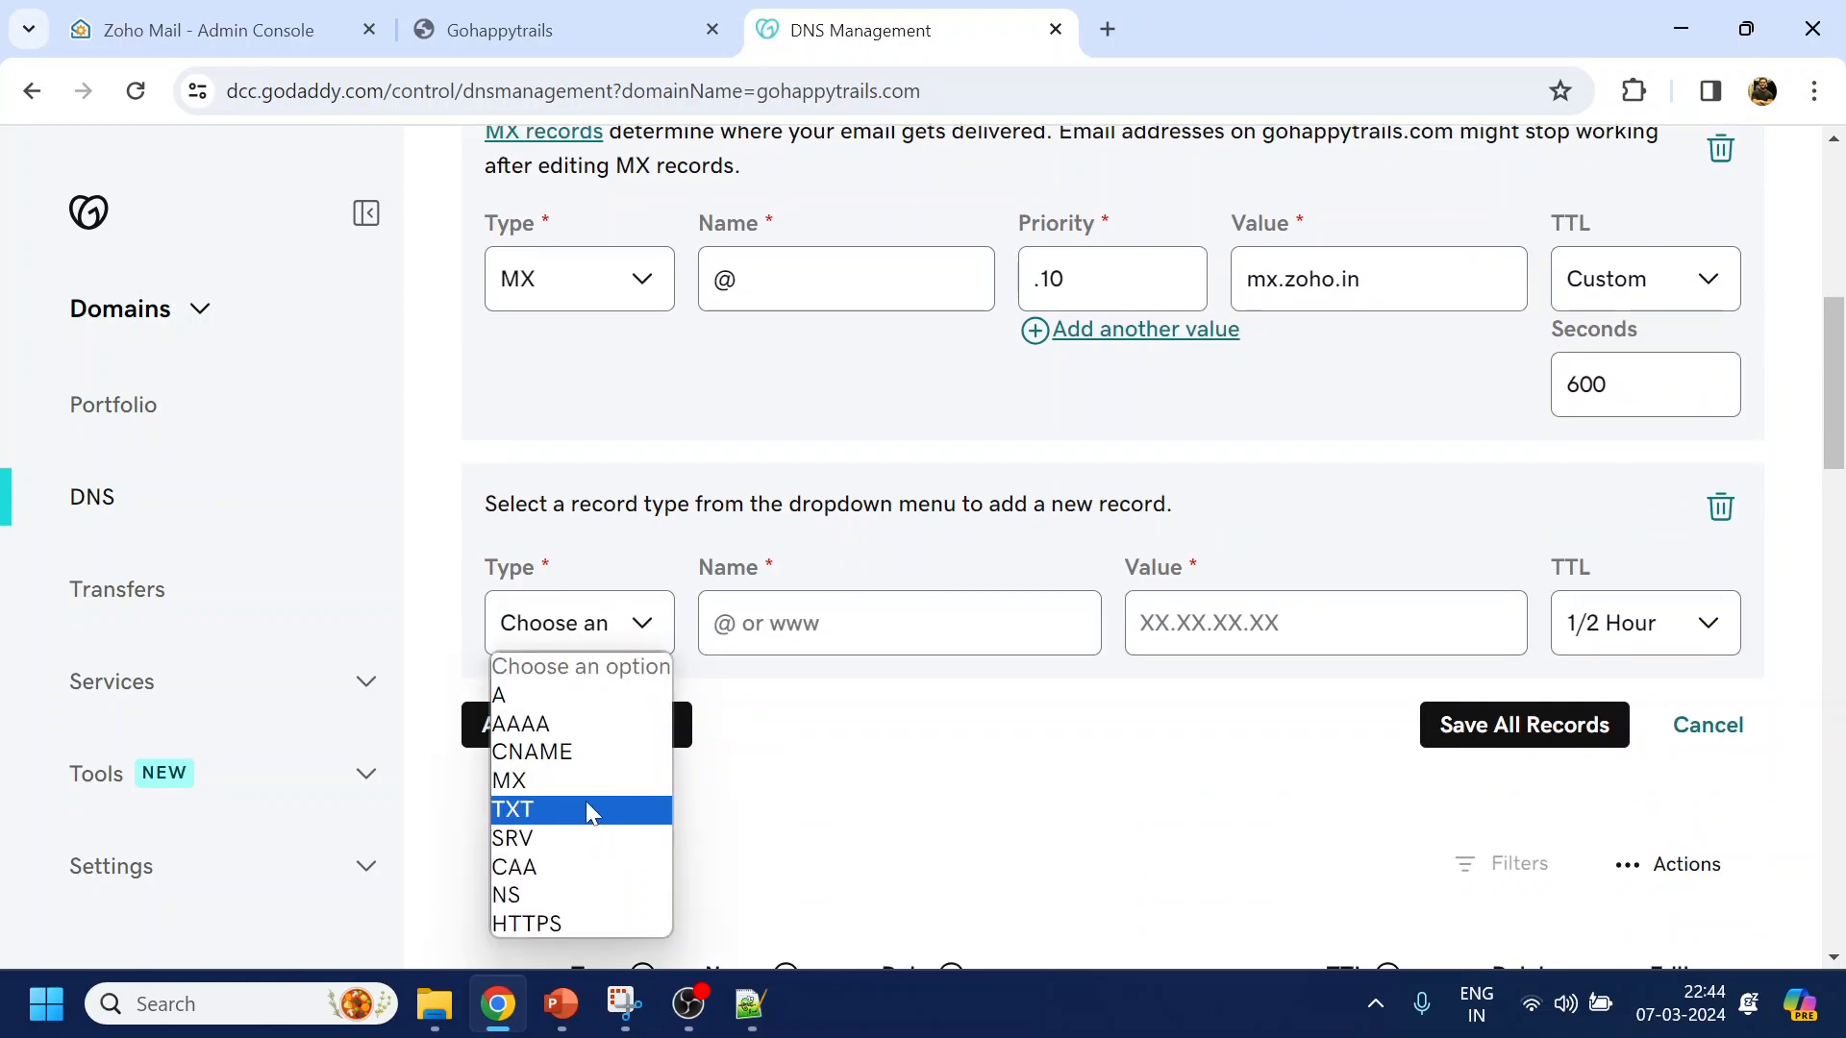
pyautogui.click(585, 778)
pyautogui.click(846, 651)
pyautogui.write('@')
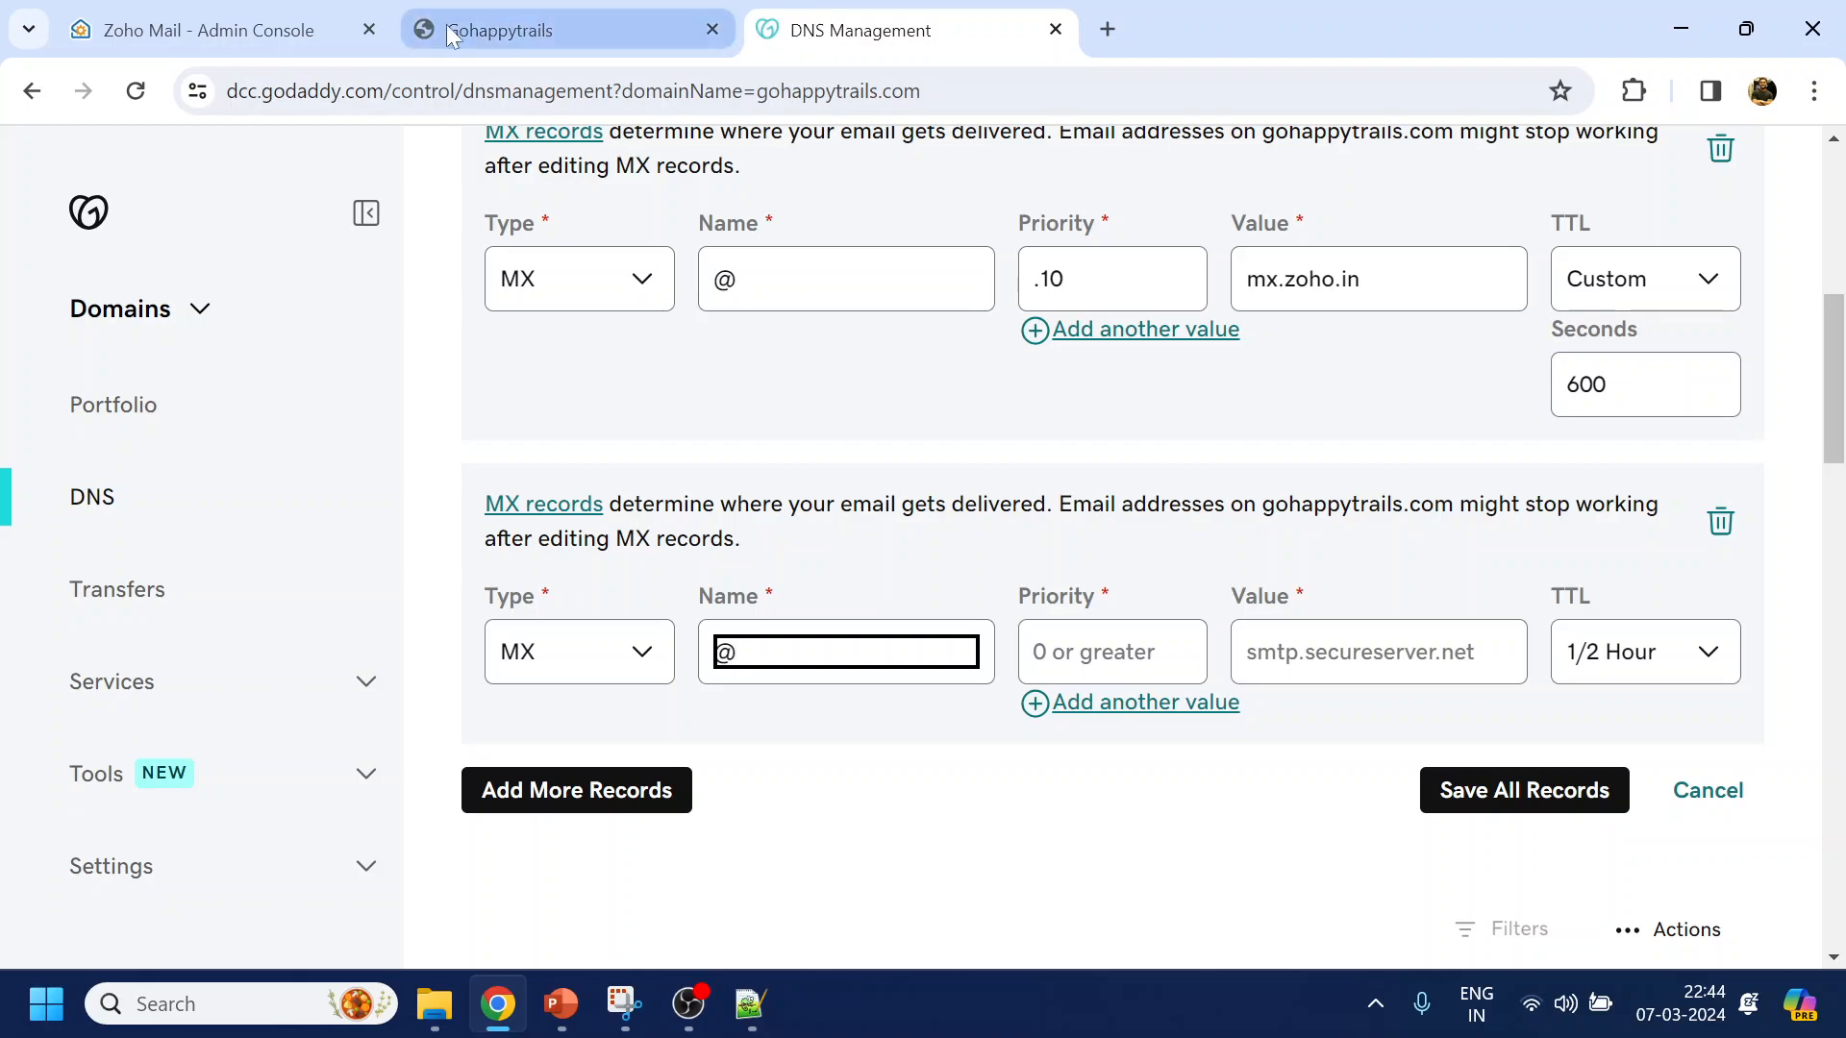
pyautogui.click(274, 38)
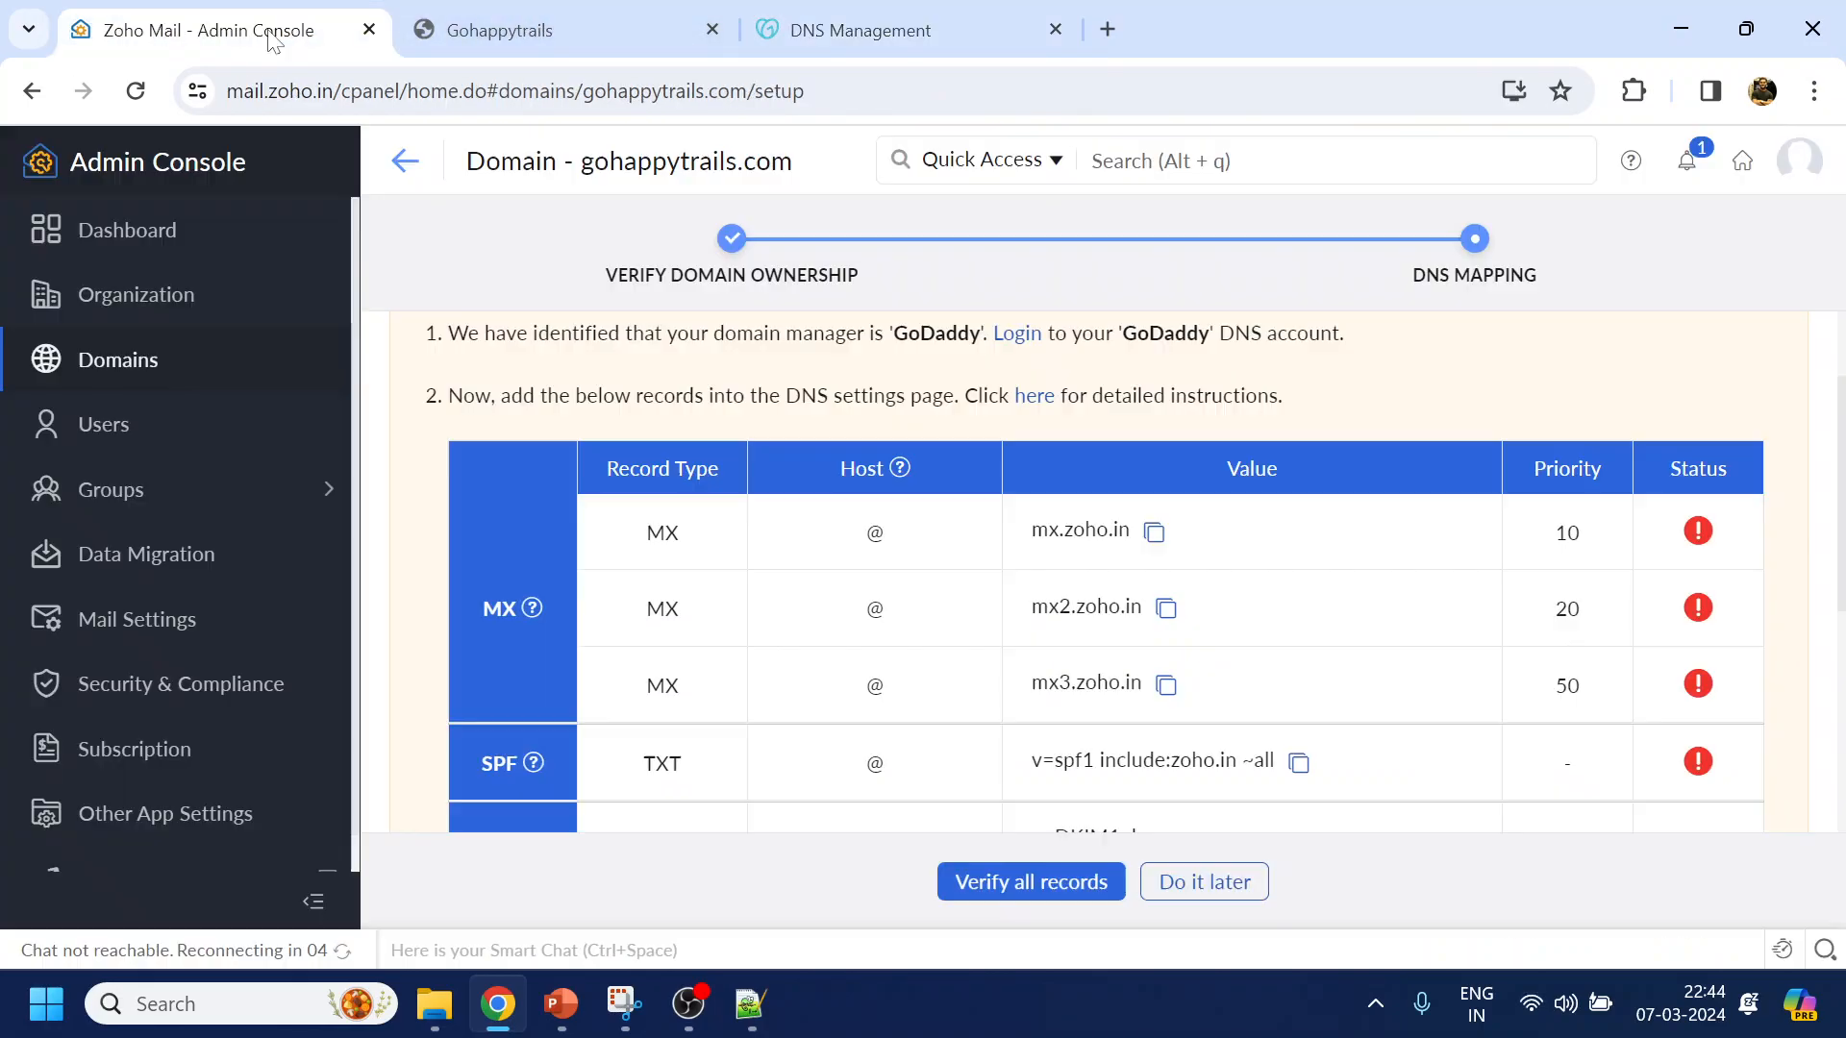
pyautogui.click(1167, 608)
pyautogui.click(862, 35)
pyautogui.press('Tab')
pyautogui.write('20')
pyautogui.press('Tab')
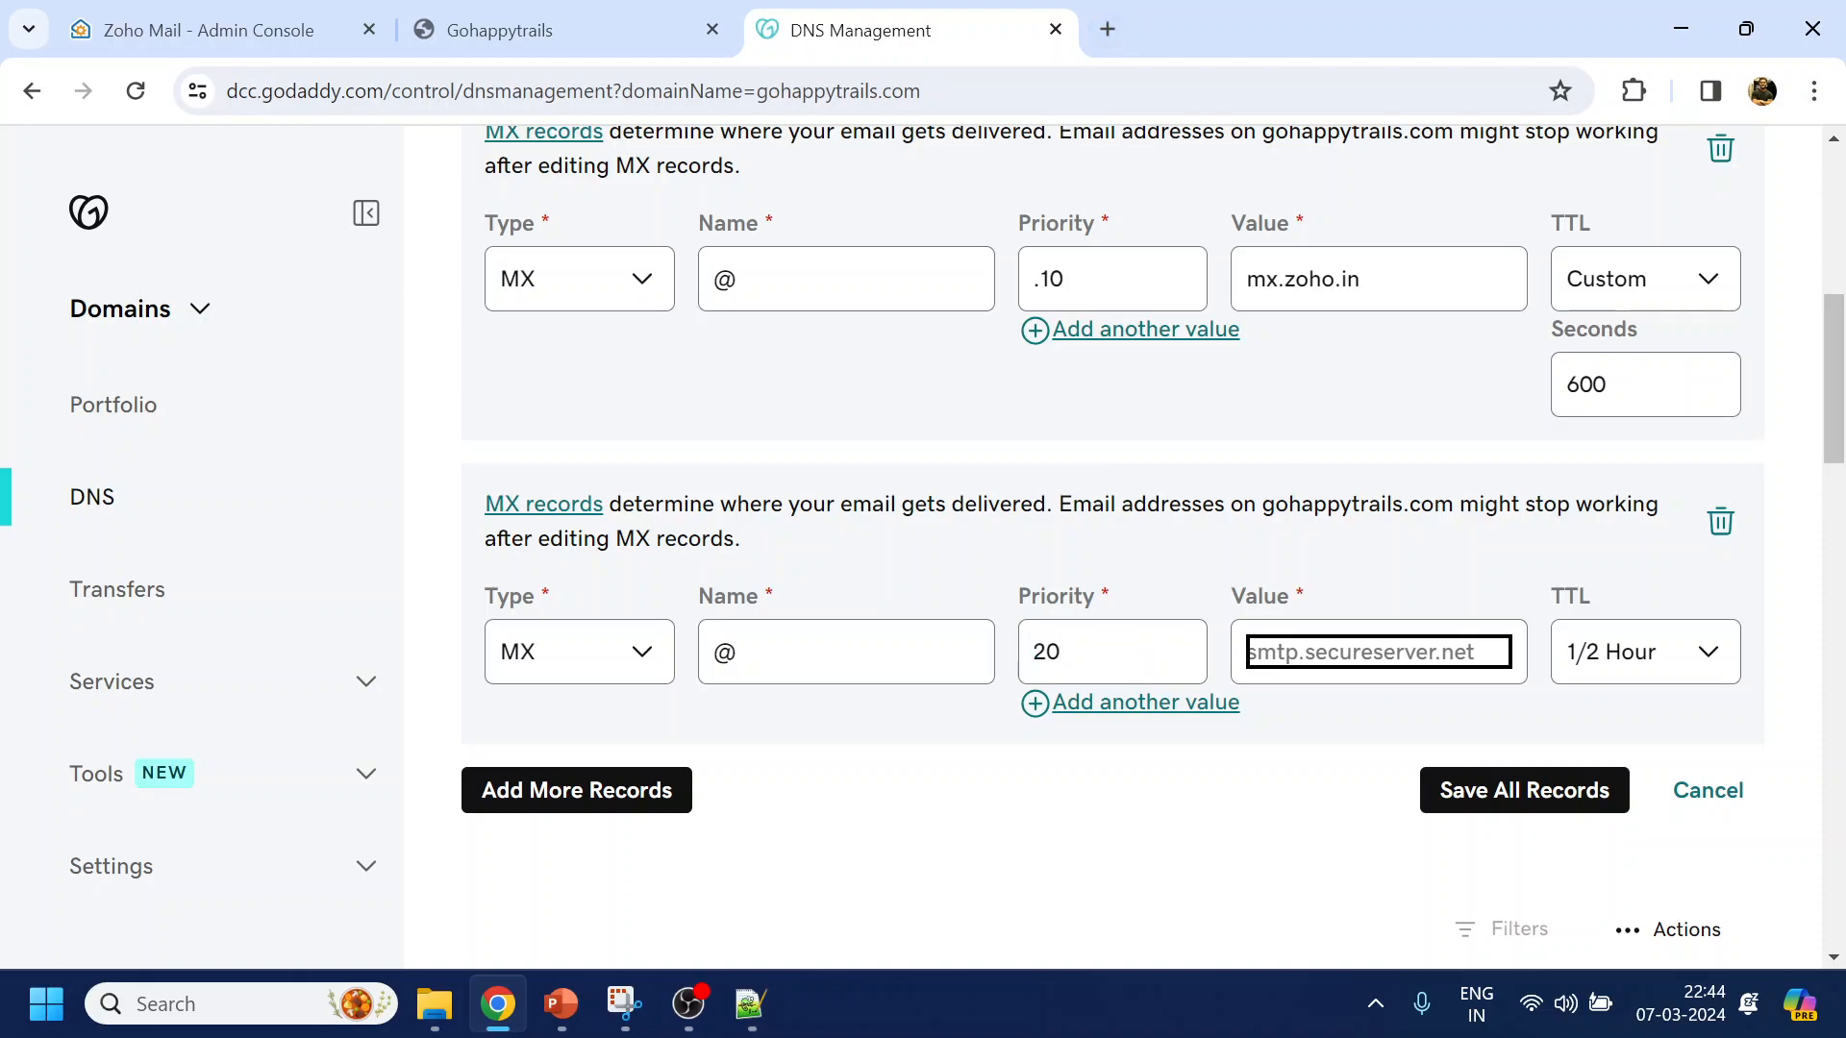
pyautogui.hotkey('ctrl', 'v')
# Set the second MX record's TTL to a custom 600 seconds
pyautogui.click(1619, 652)
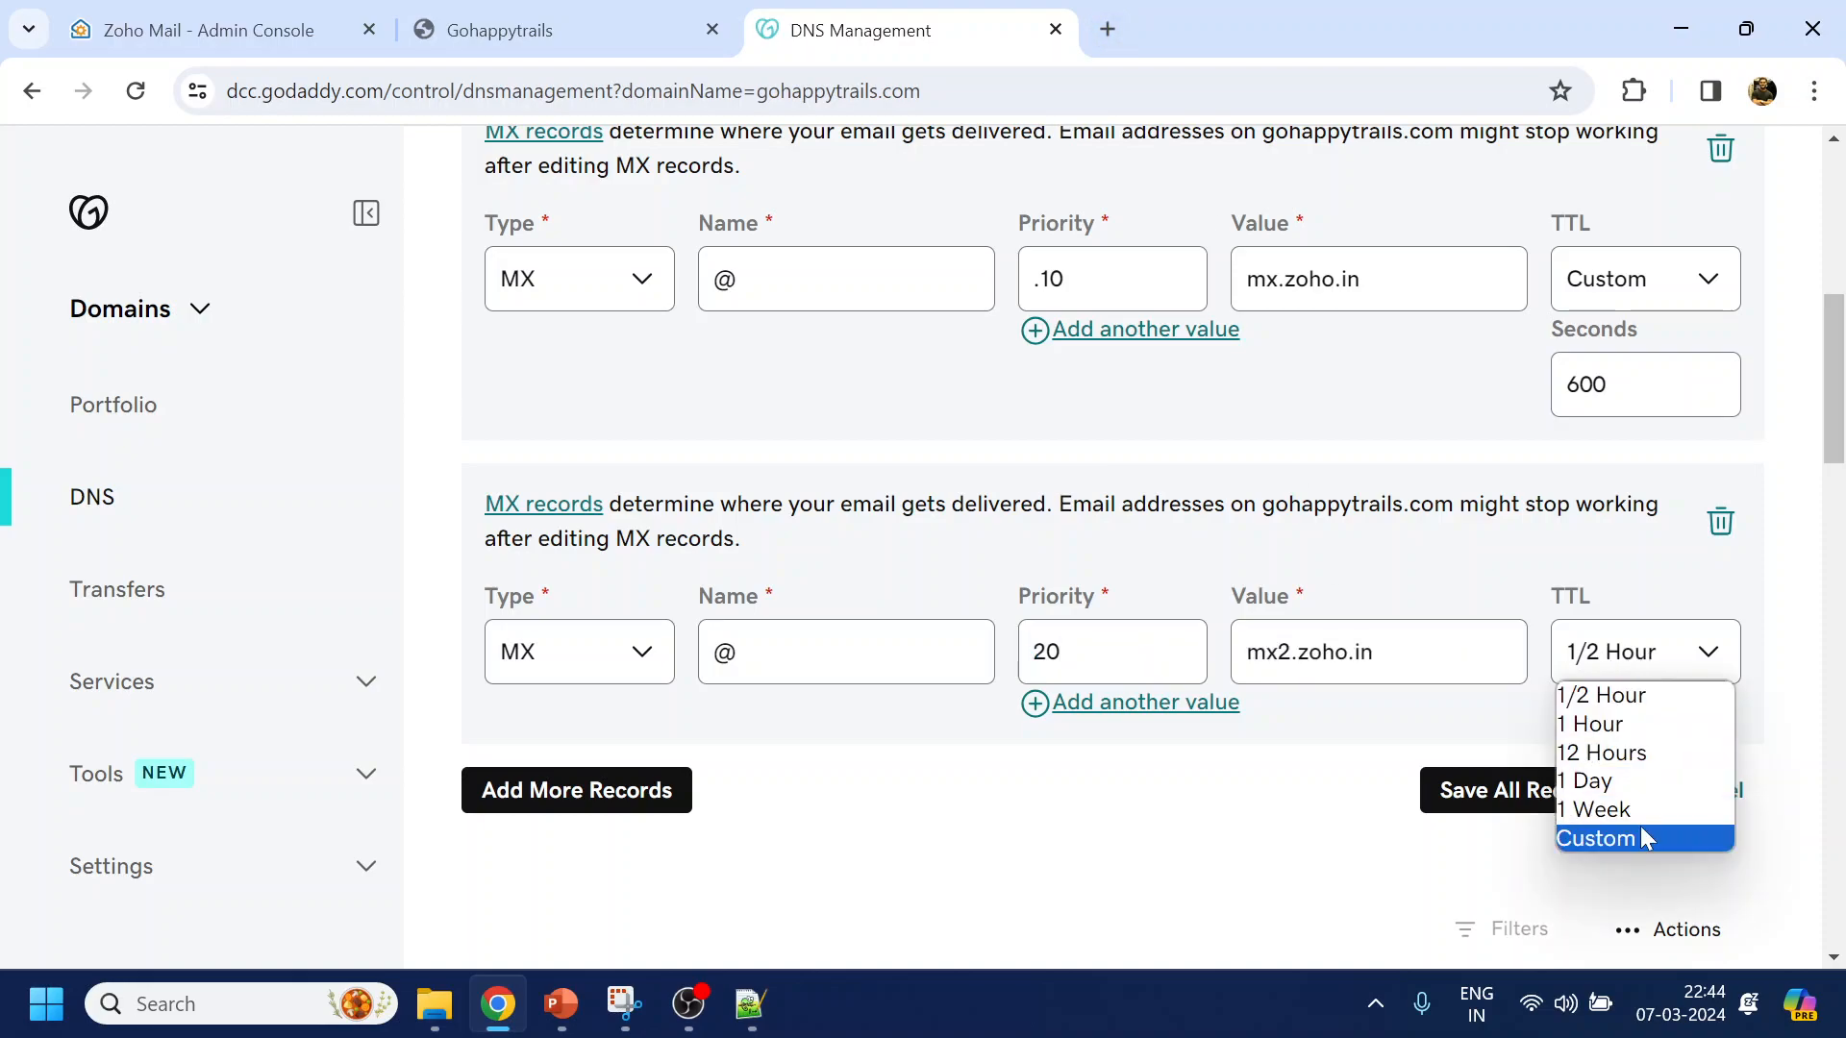
pyautogui.click(1641, 829)
pyautogui.click(1628, 761)
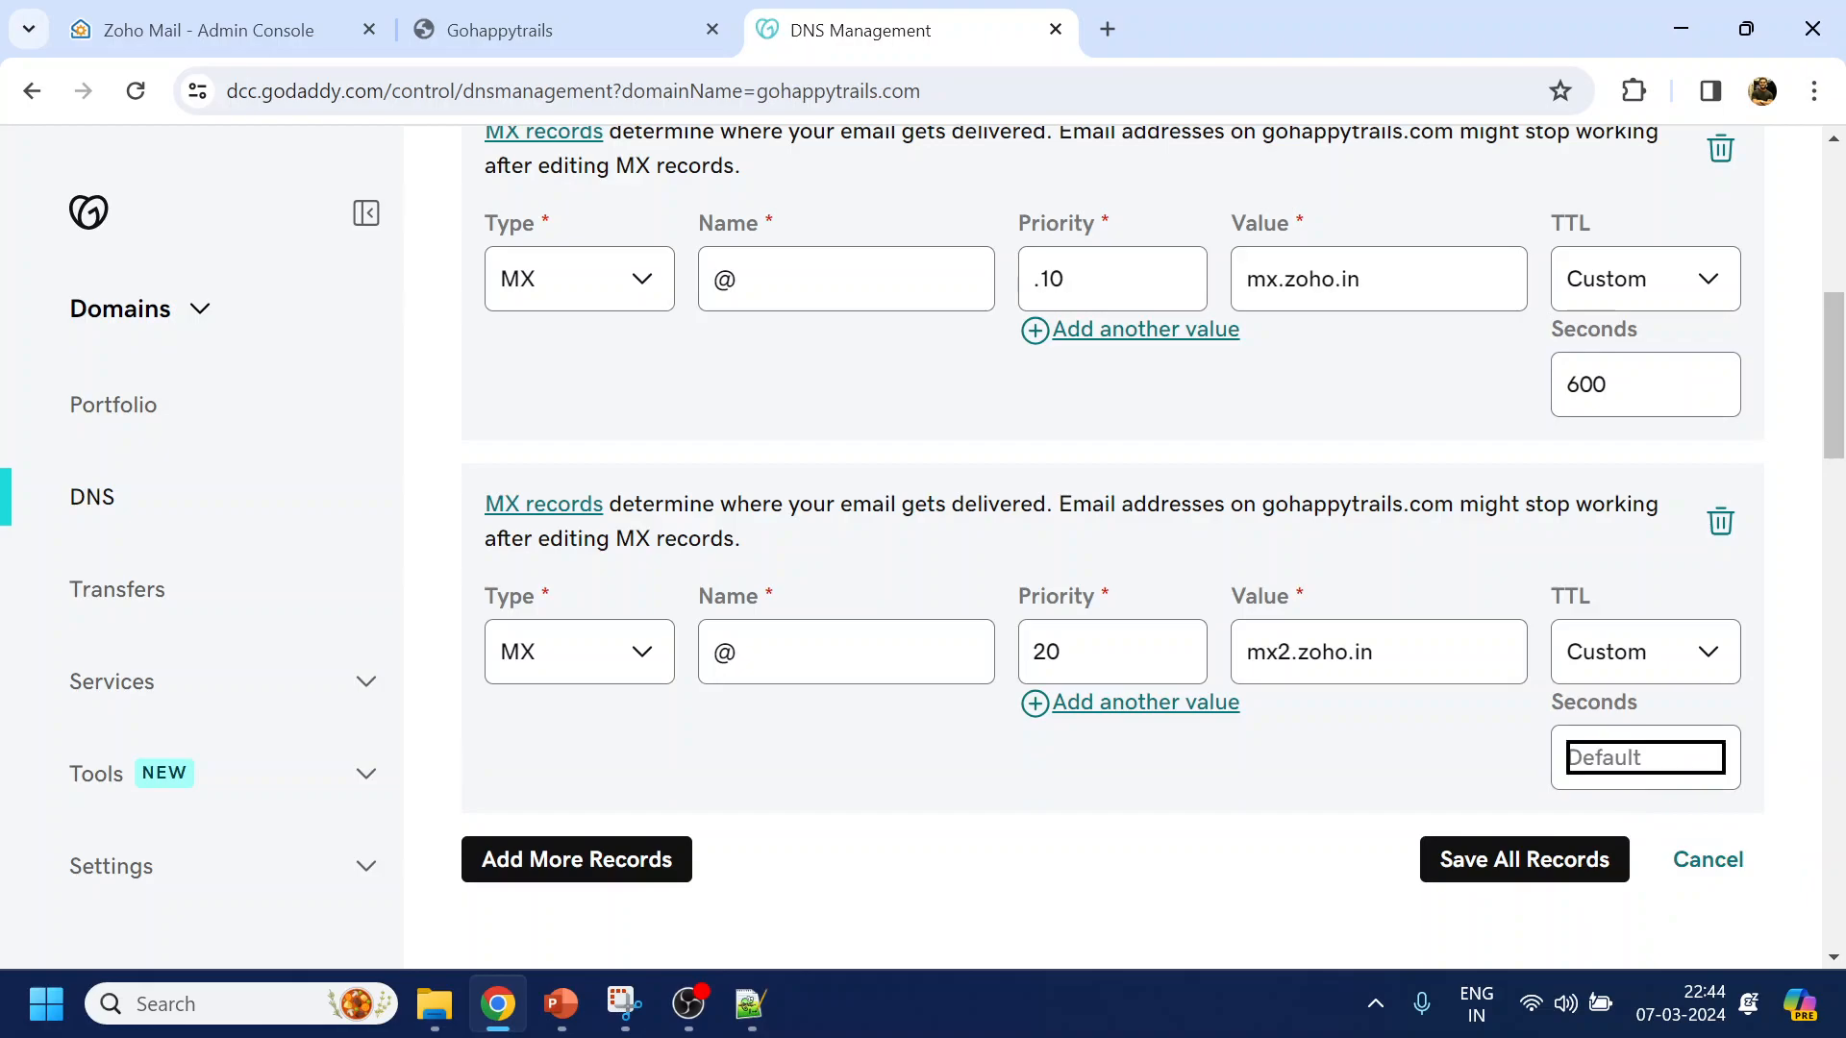
pyautogui.write('600')
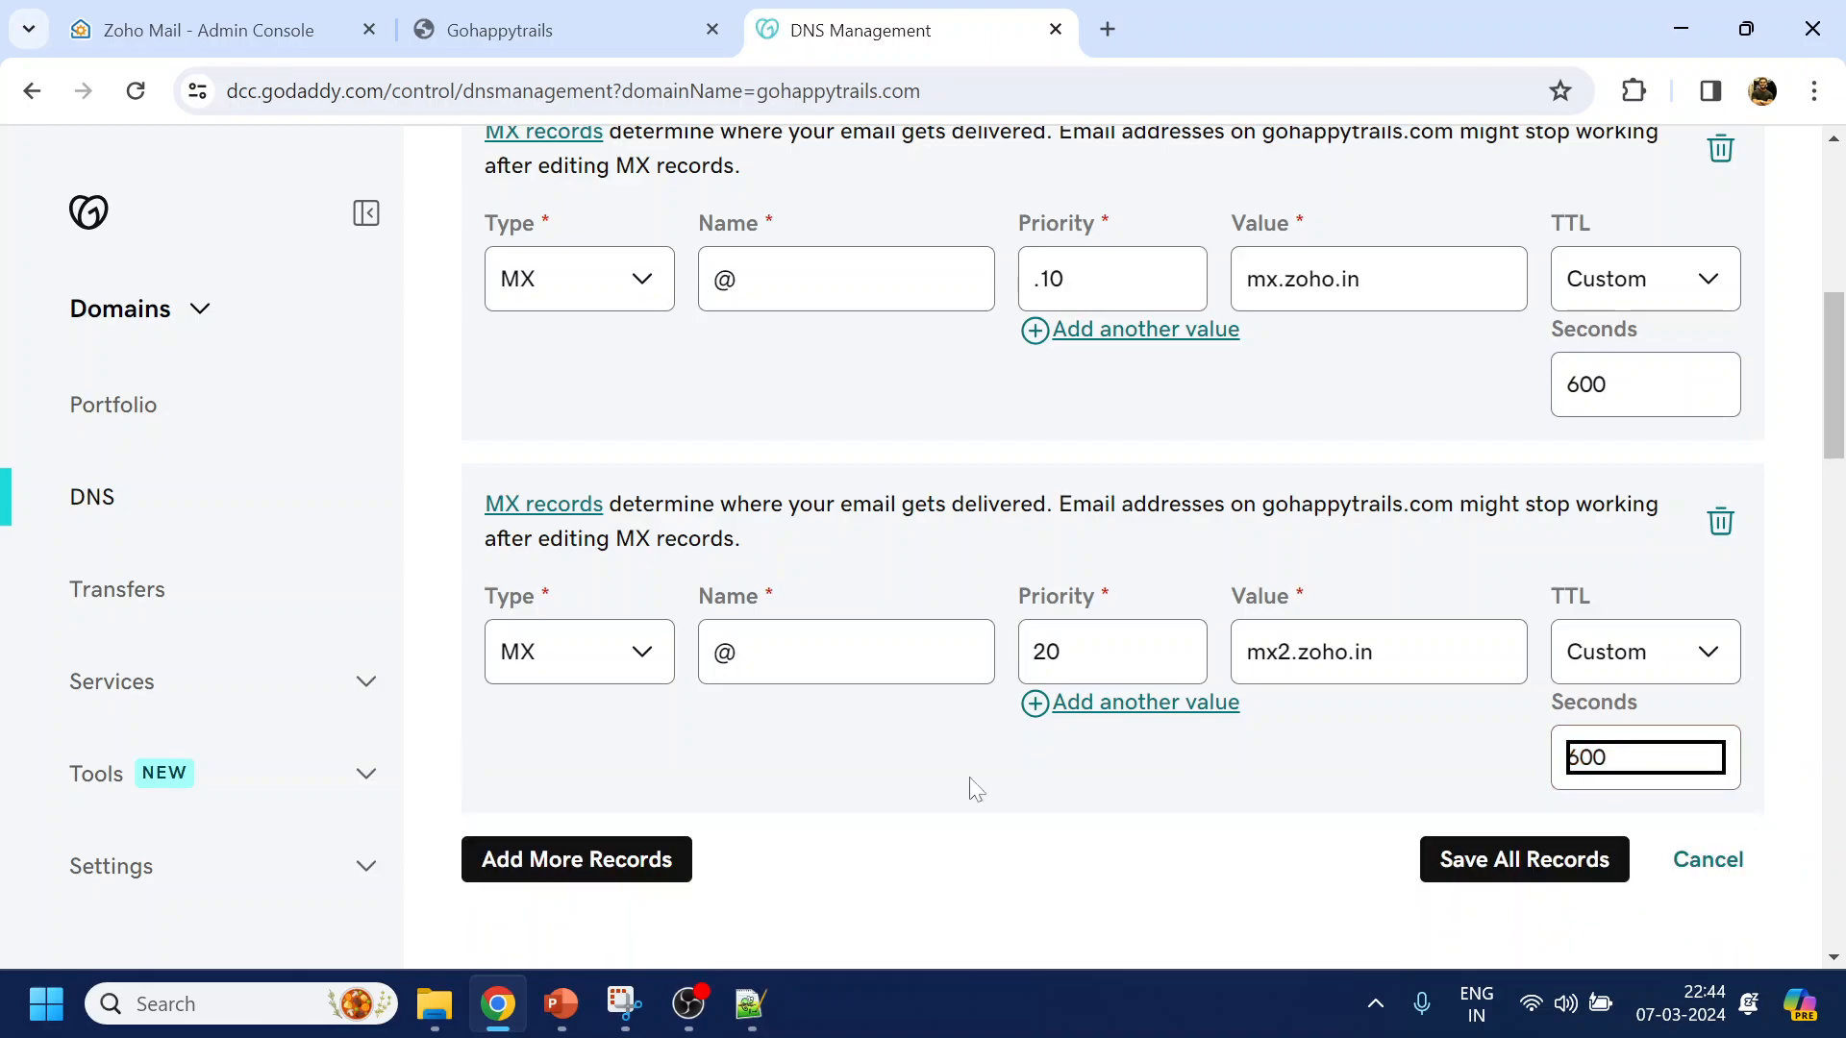
pyautogui.click(597, 878)
# Fill a third MX record at @ with priority 30 and value mx3.zoho.in
pyautogui.scroll(-3, 827, 789)
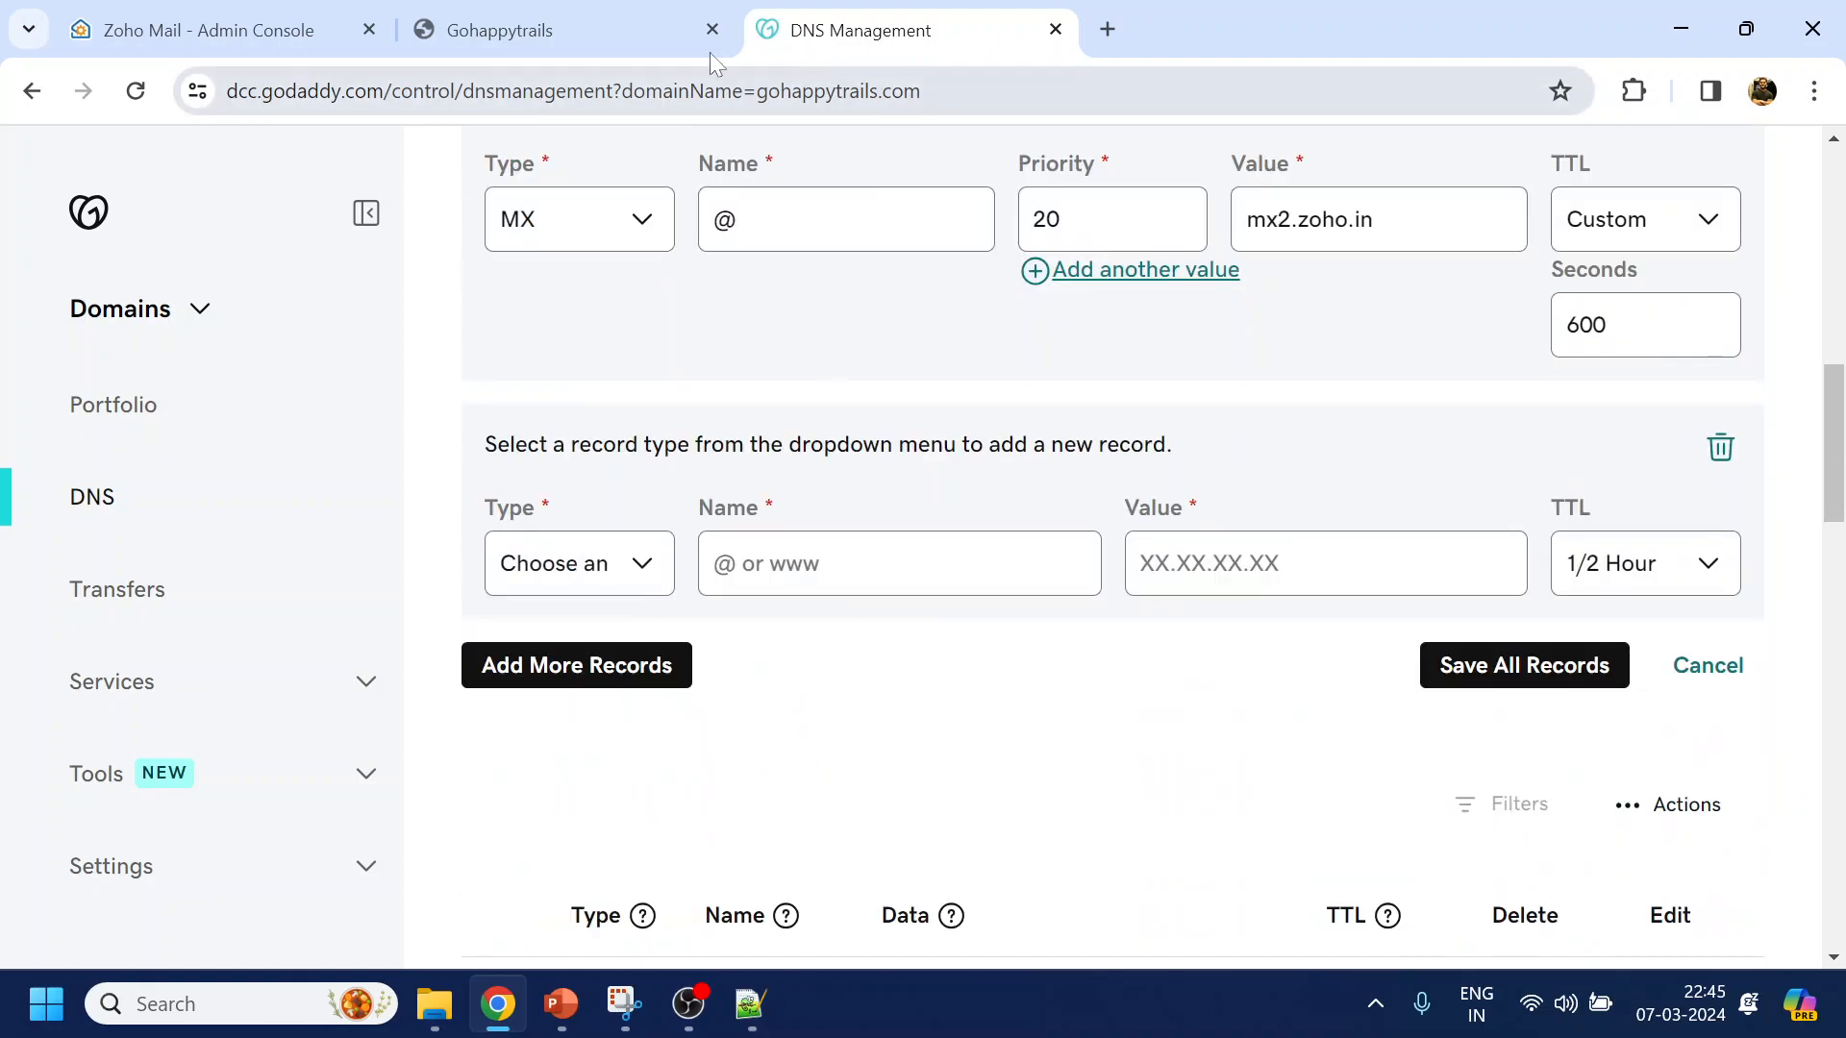
pyautogui.click(275, 16)
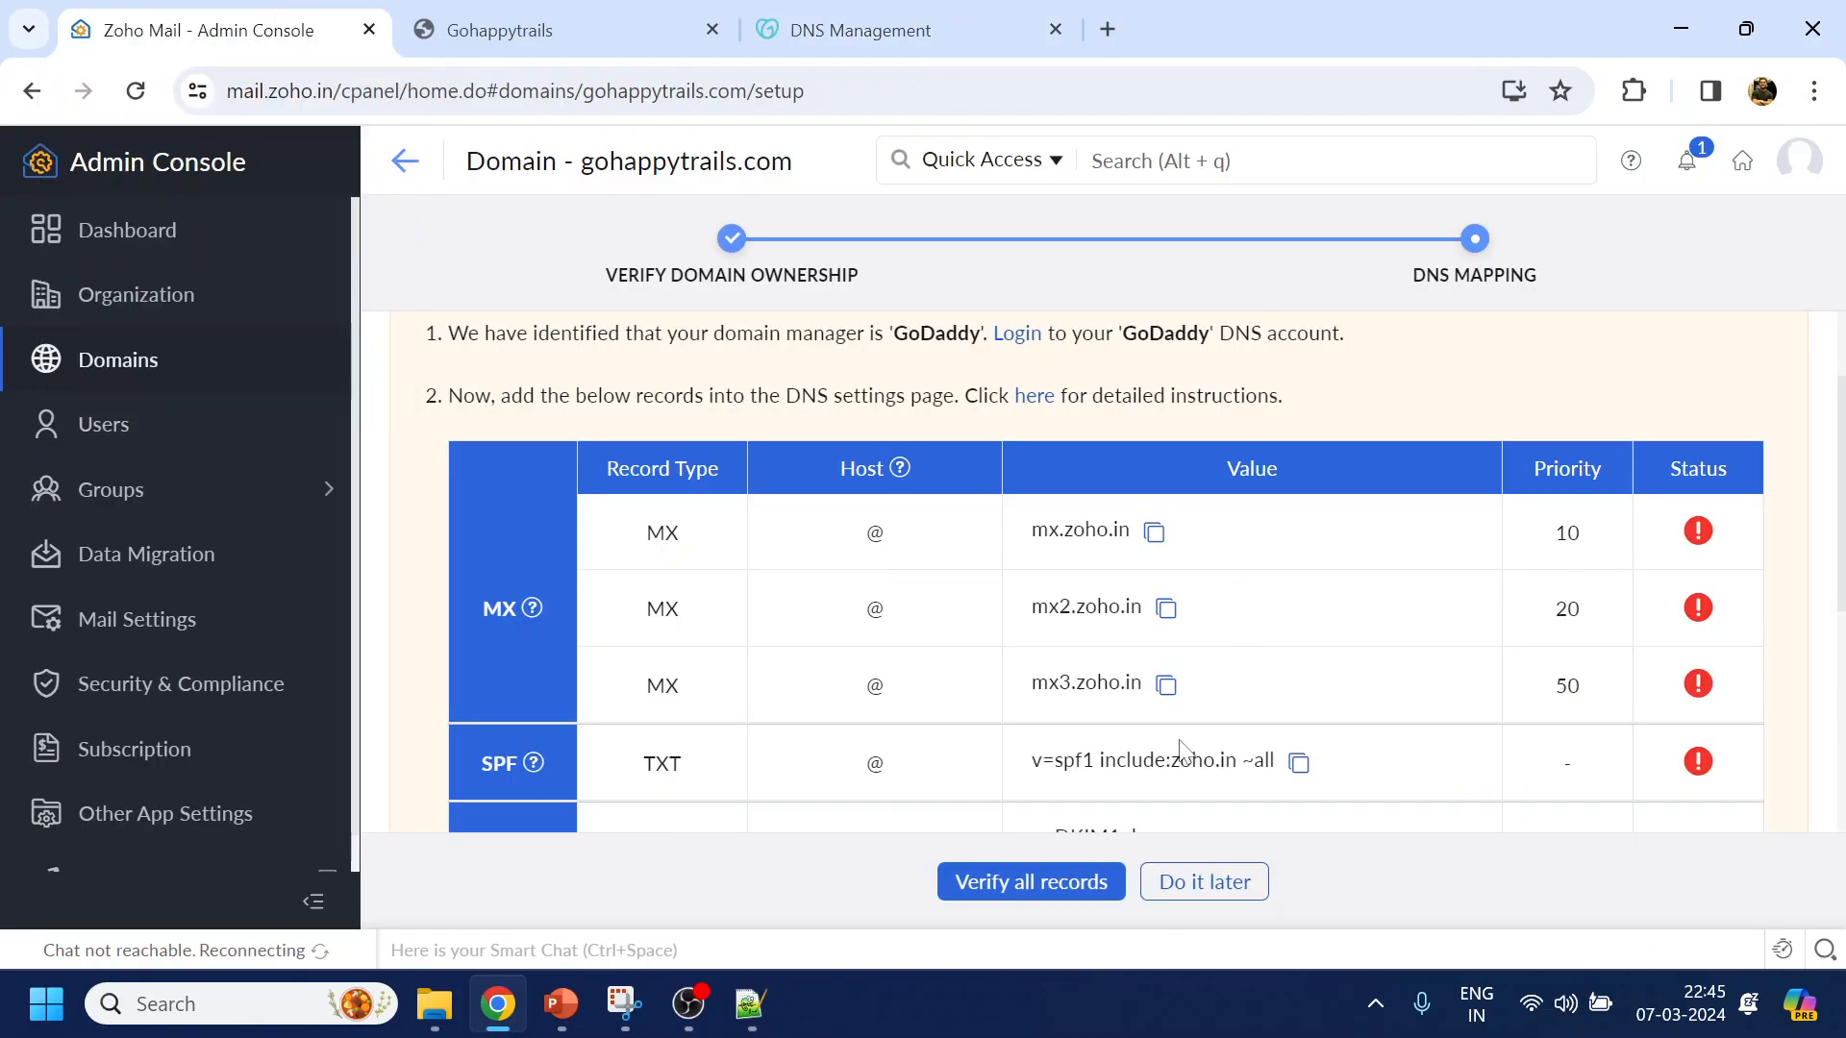
pyautogui.click(1174, 690)
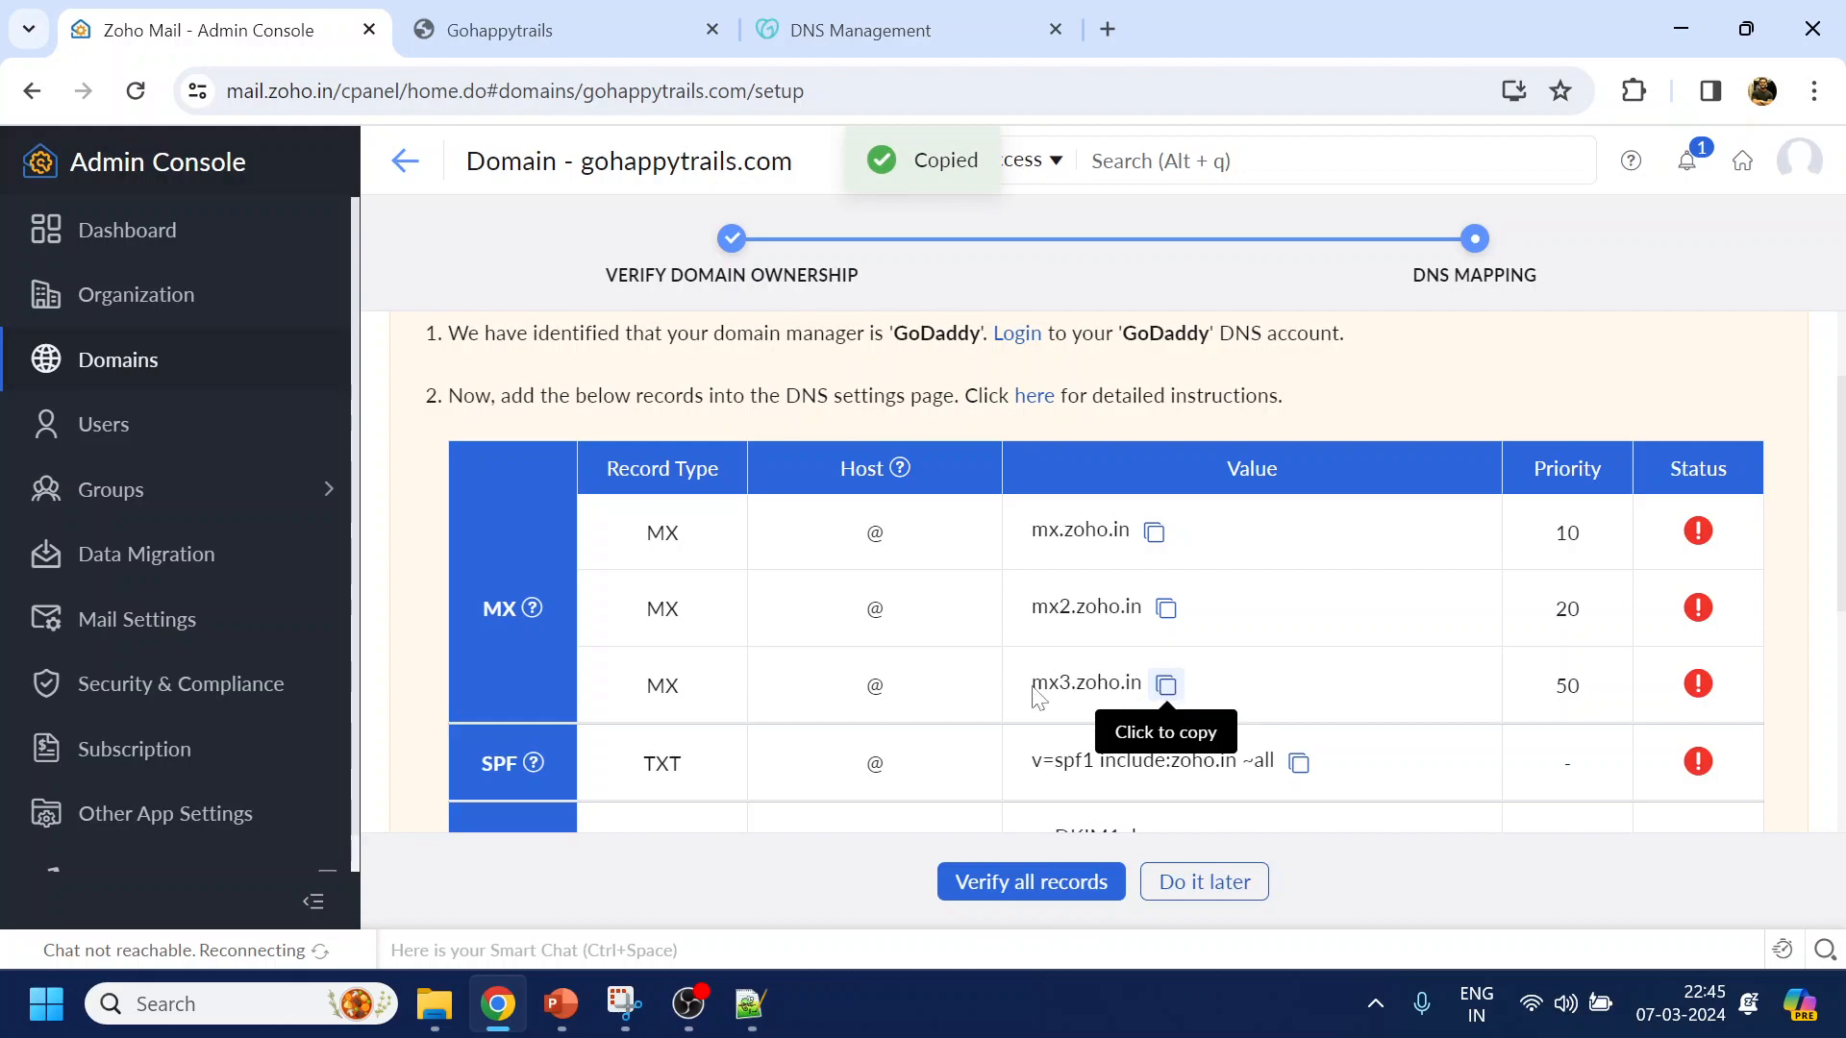
pyautogui.click(915, 38)
pyautogui.click(620, 576)
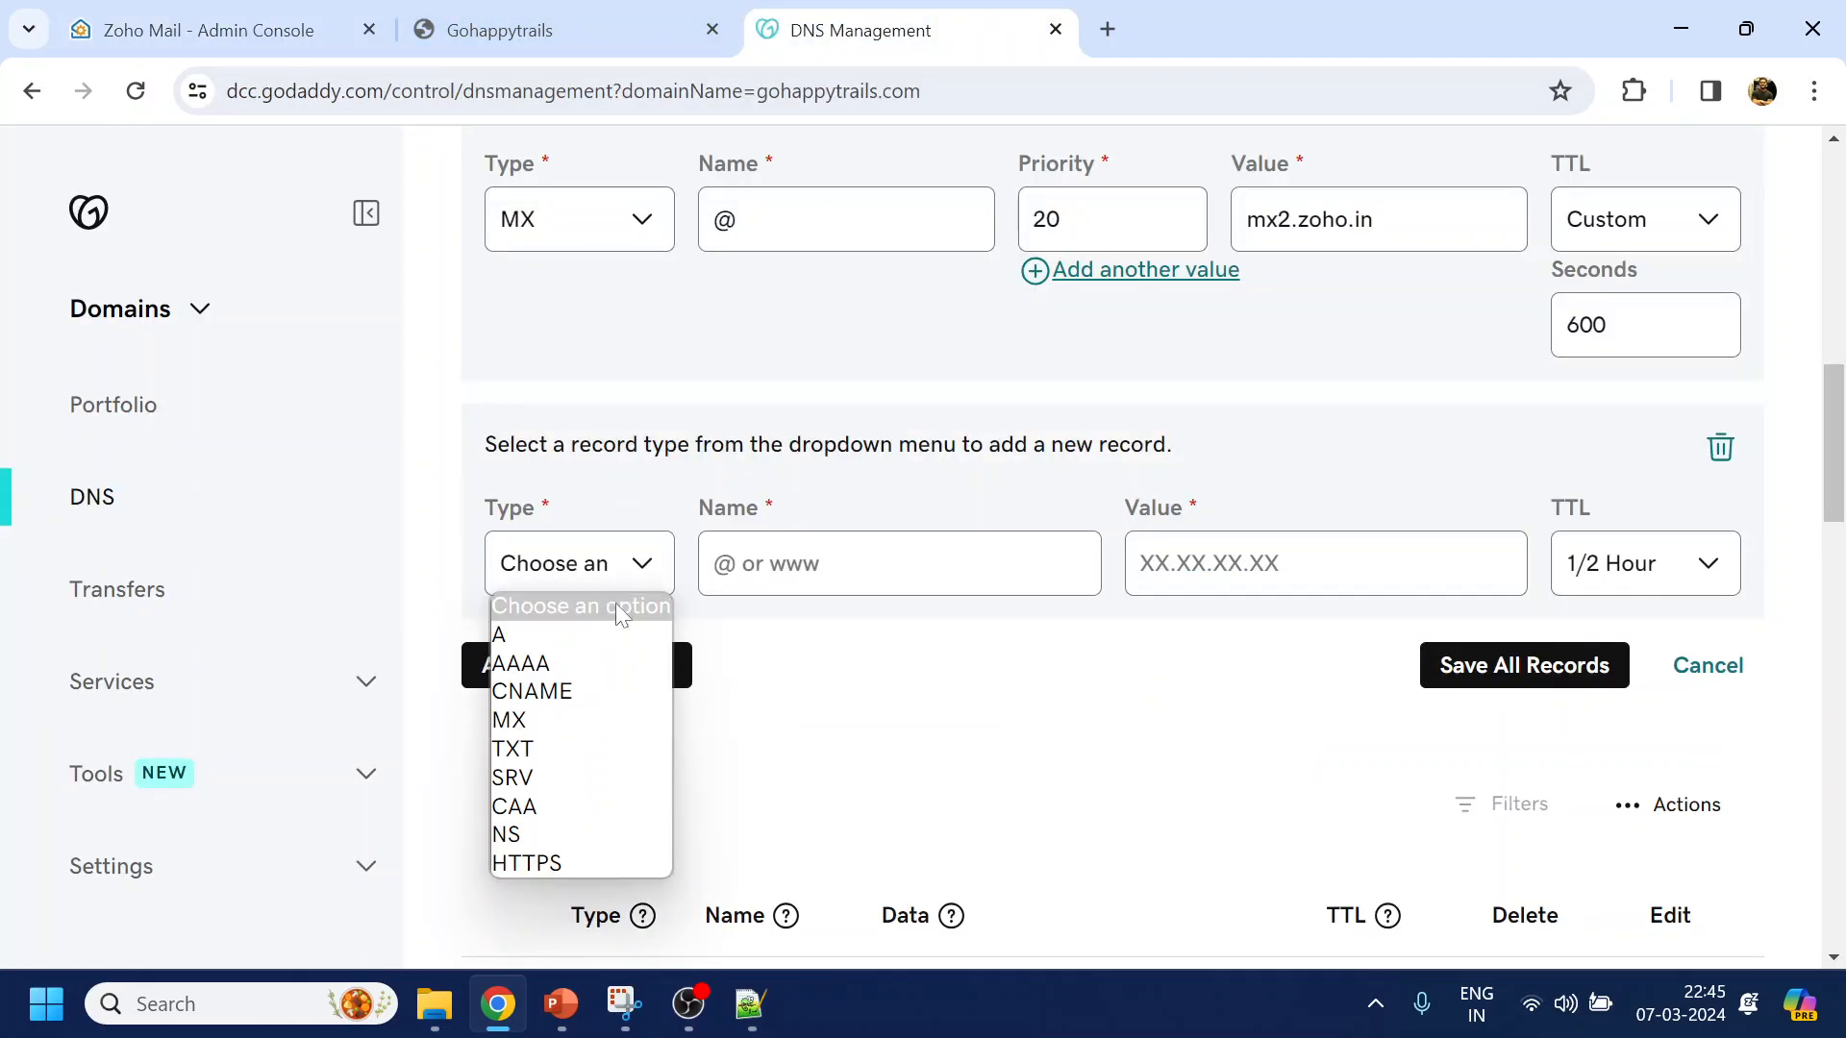
pyautogui.click(539, 720)
pyautogui.click(846, 592)
pyautogui.write('@')
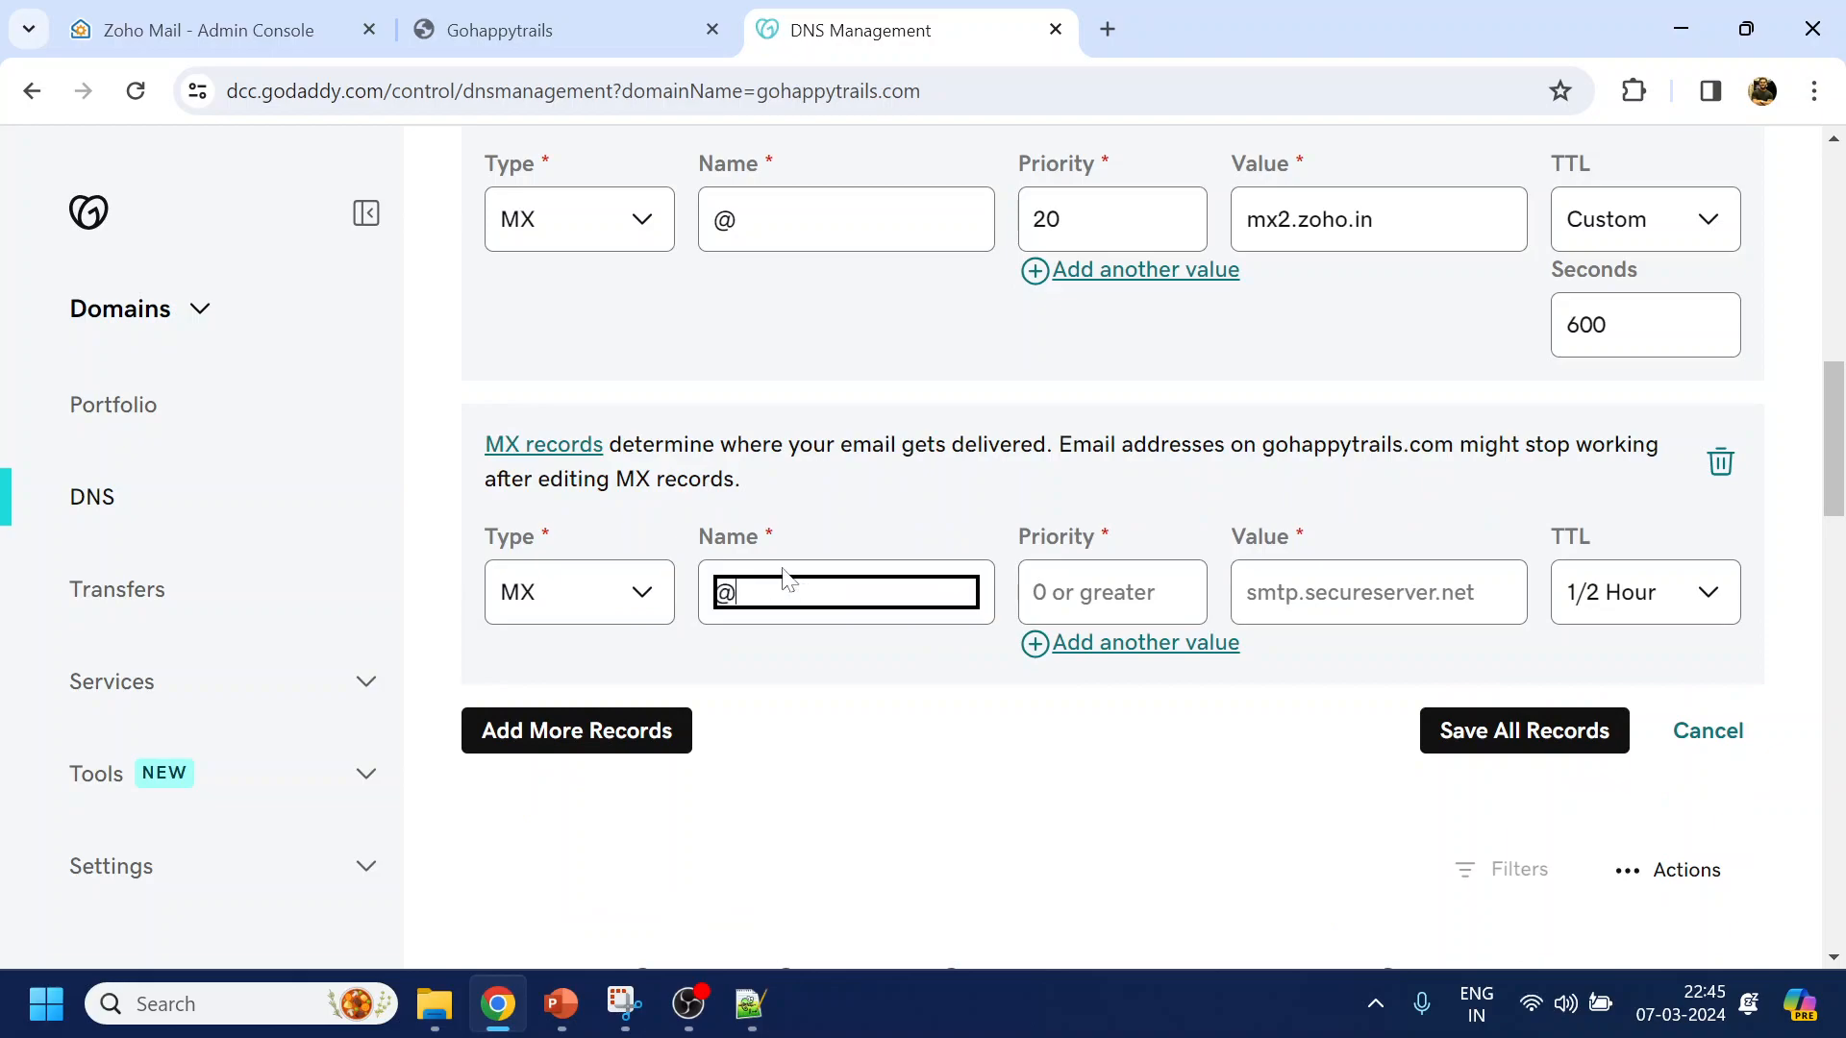
pyautogui.click(1112, 592)
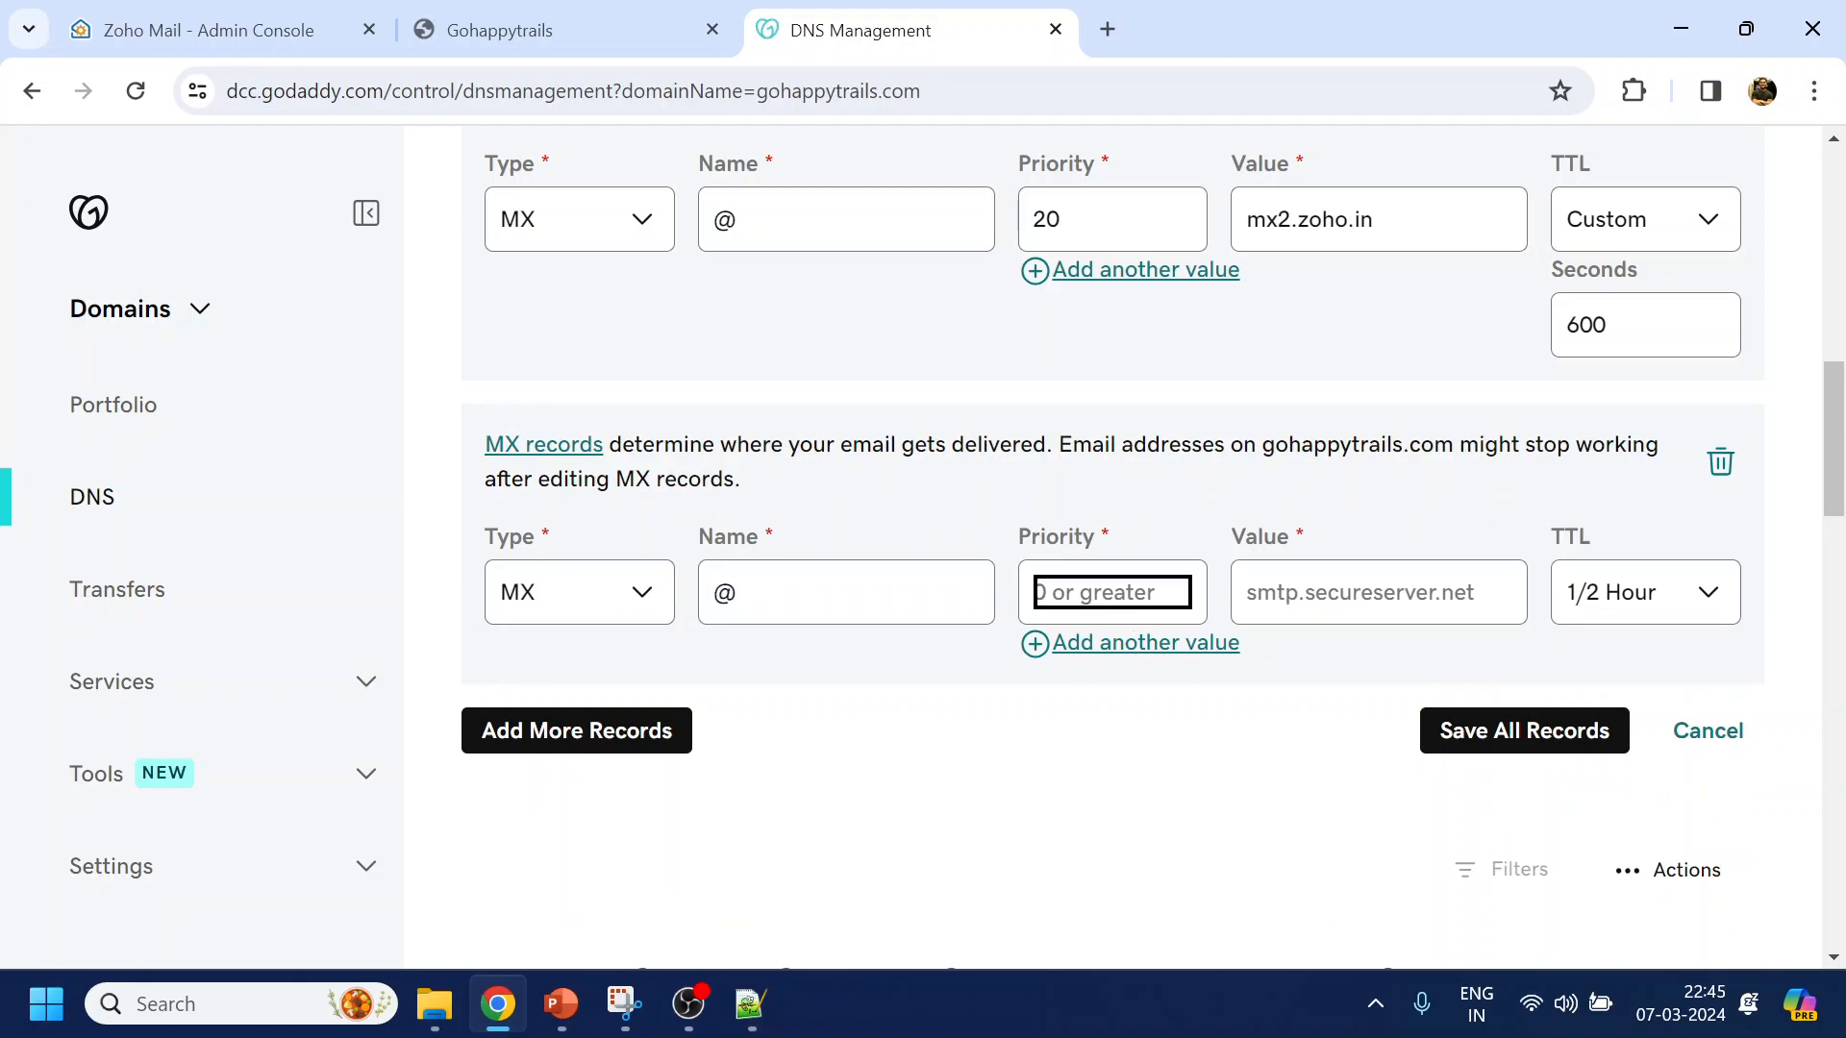
pyautogui.write('30')
pyautogui.press('Tab')
pyautogui.write('mx3.zoho.in')
# Set the third MX record's TTL to custom 600 seconds and copy Zoho's SPF value
pyautogui.click(1632, 591)
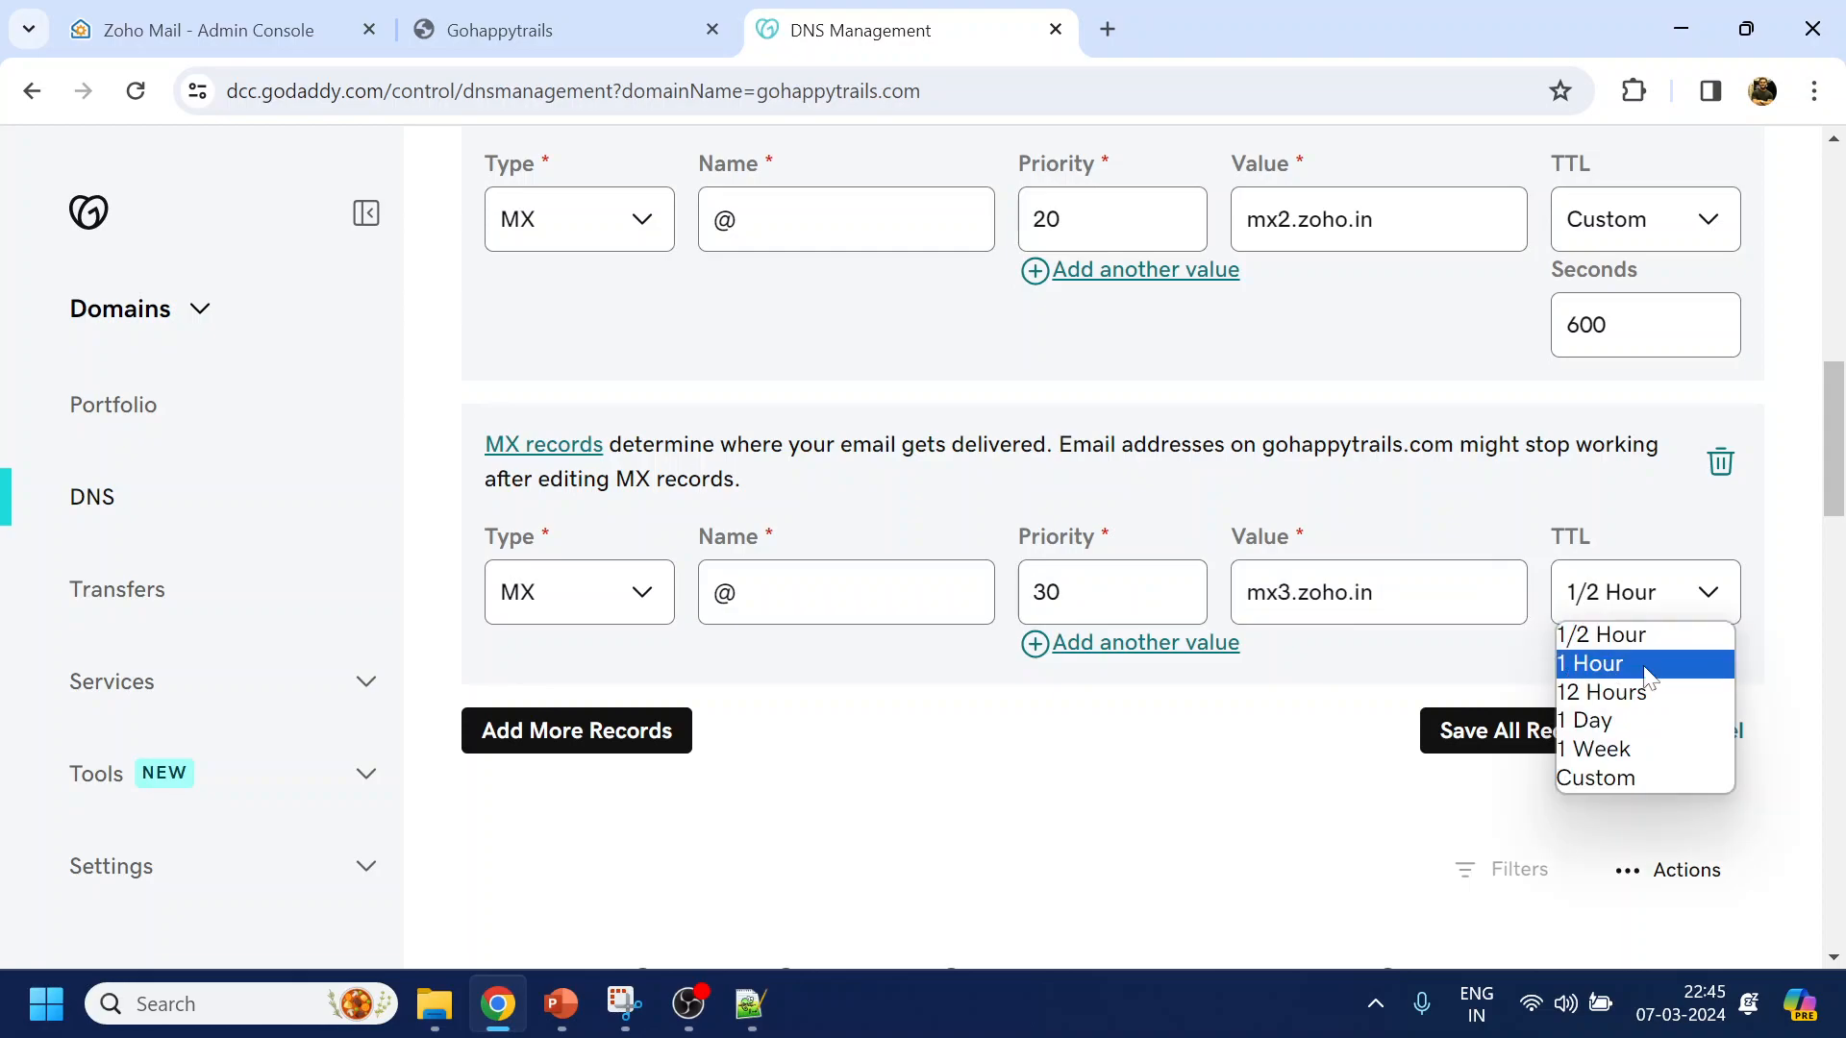
pyautogui.click(1652, 779)
pyautogui.write('600')
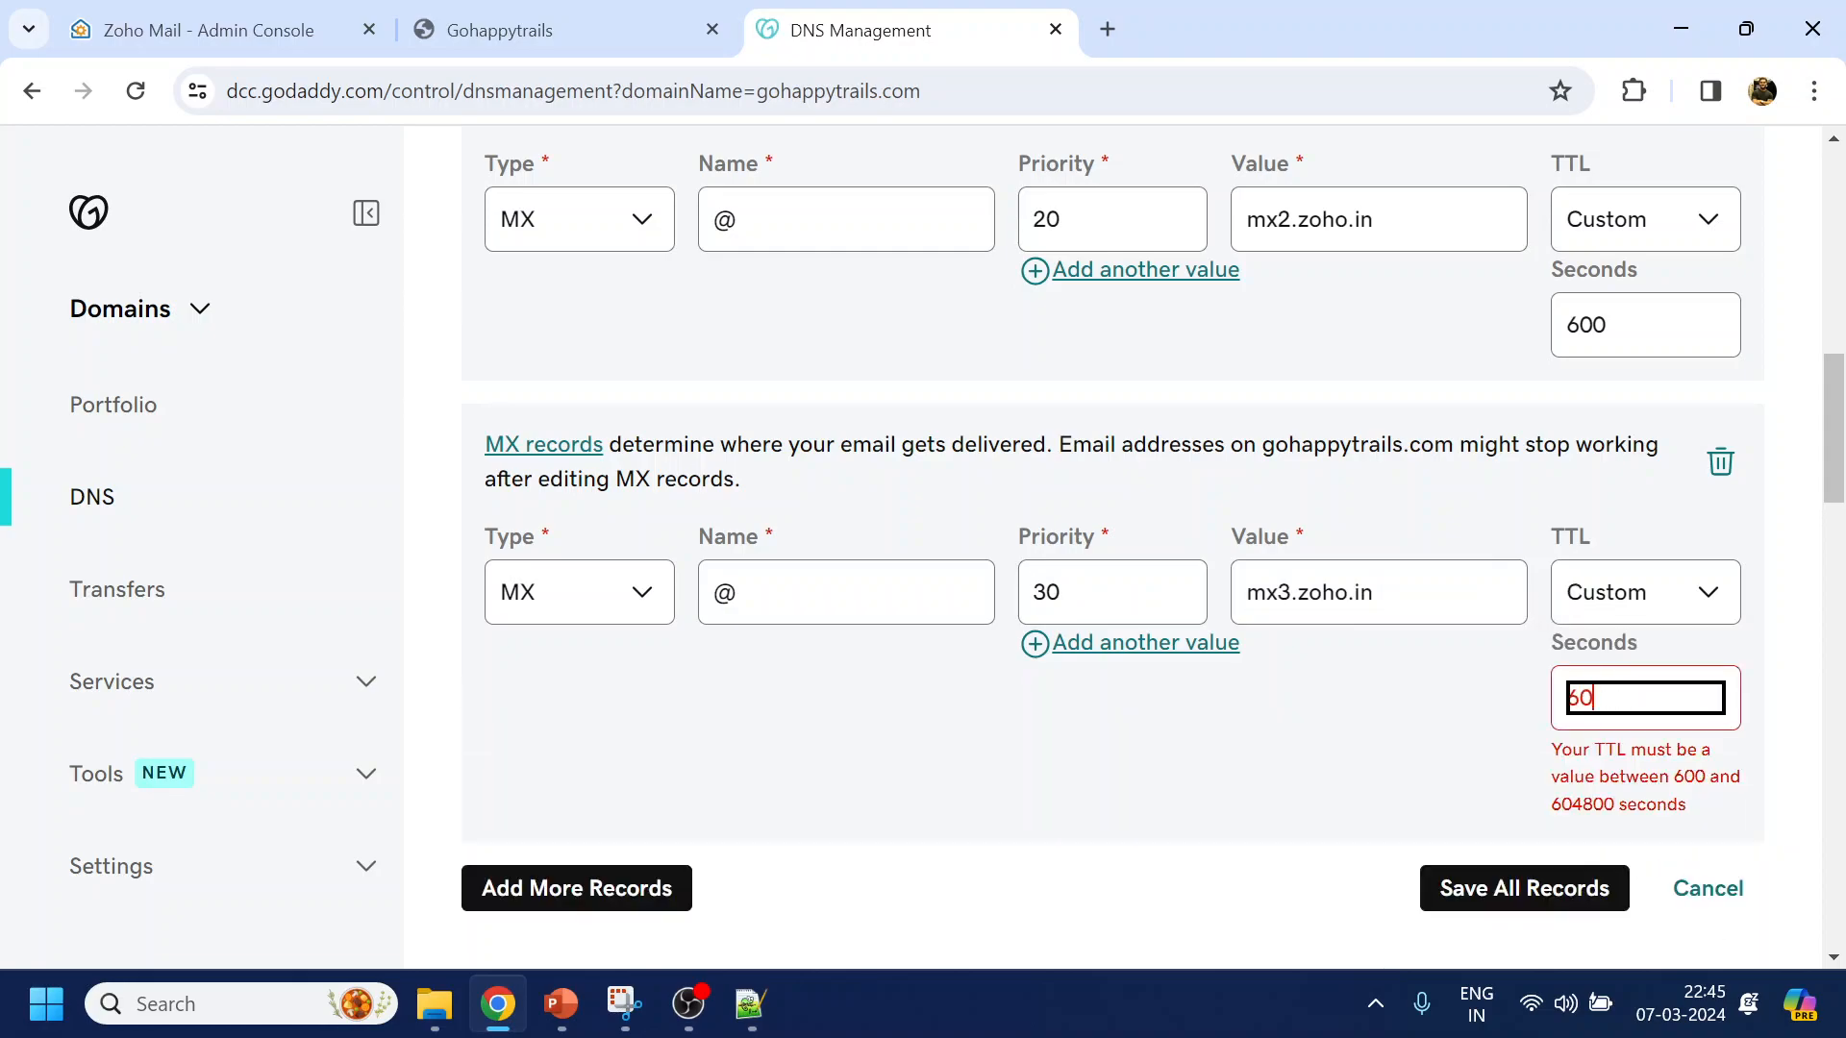
pyautogui.click(244, 46)
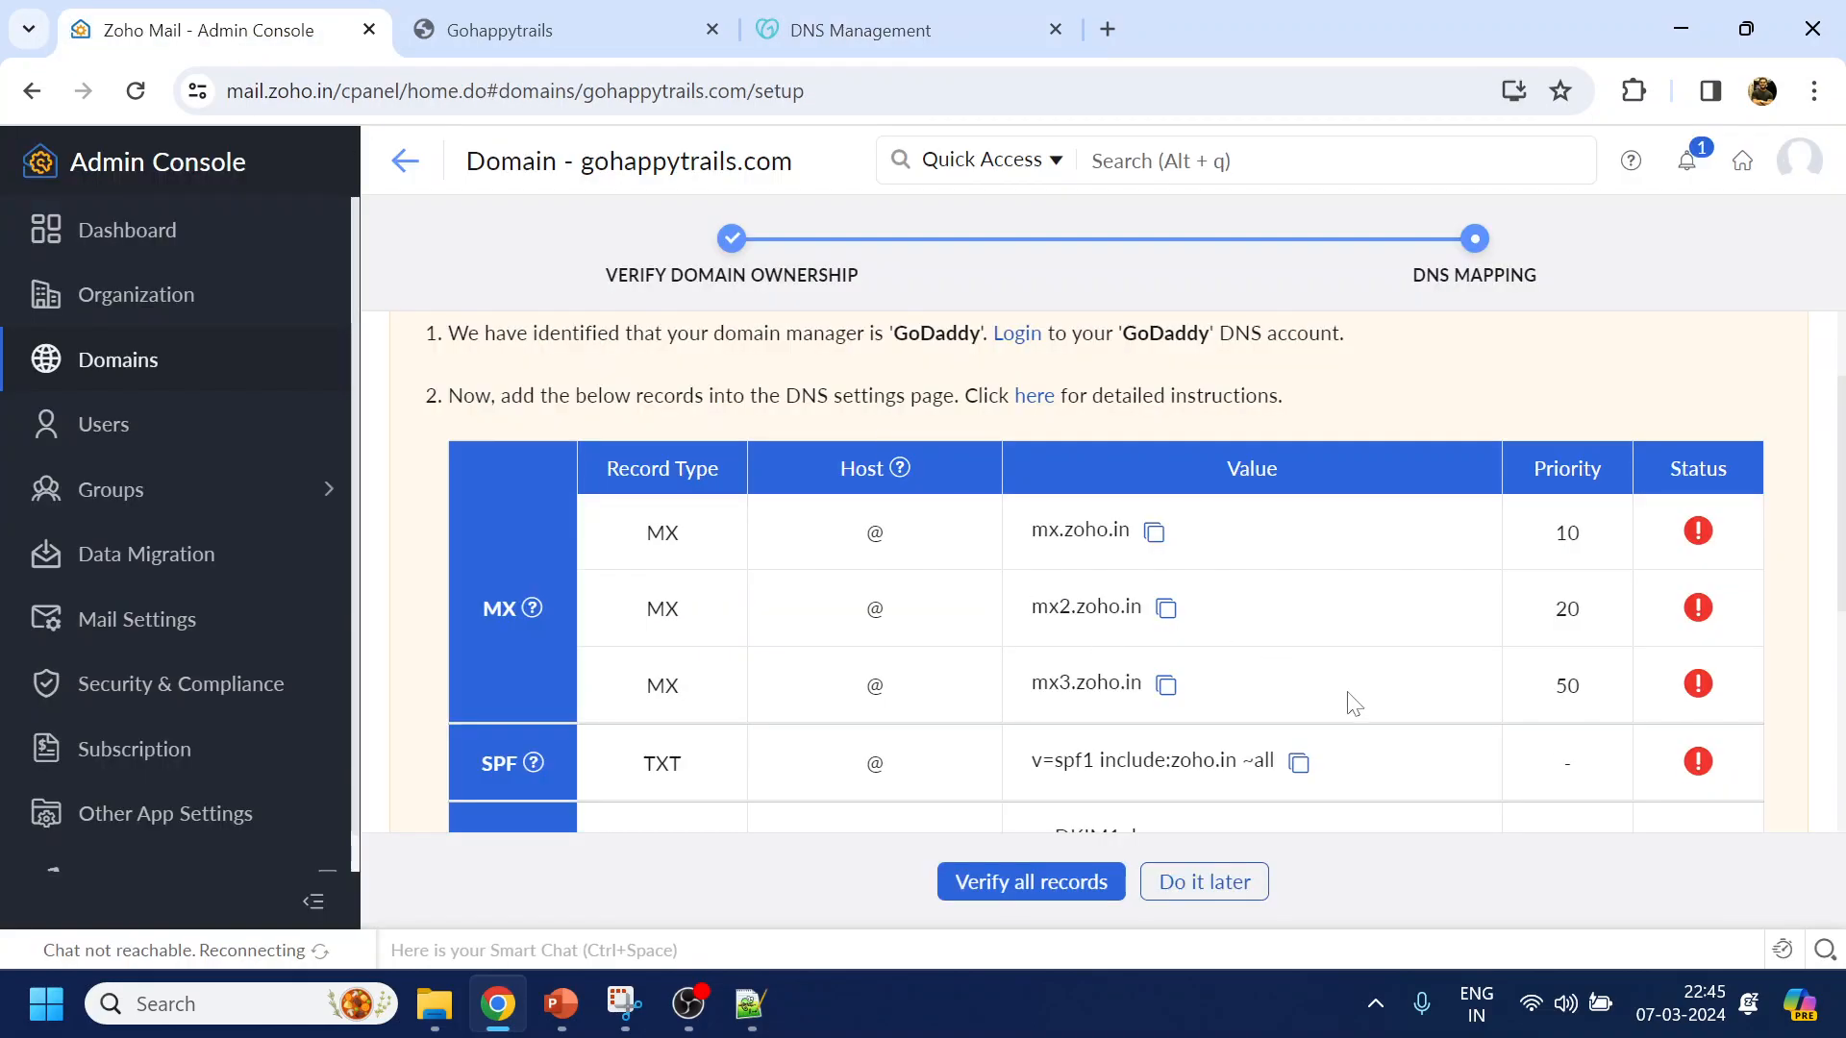
pyautogui.scroll(-1, 796, 712)
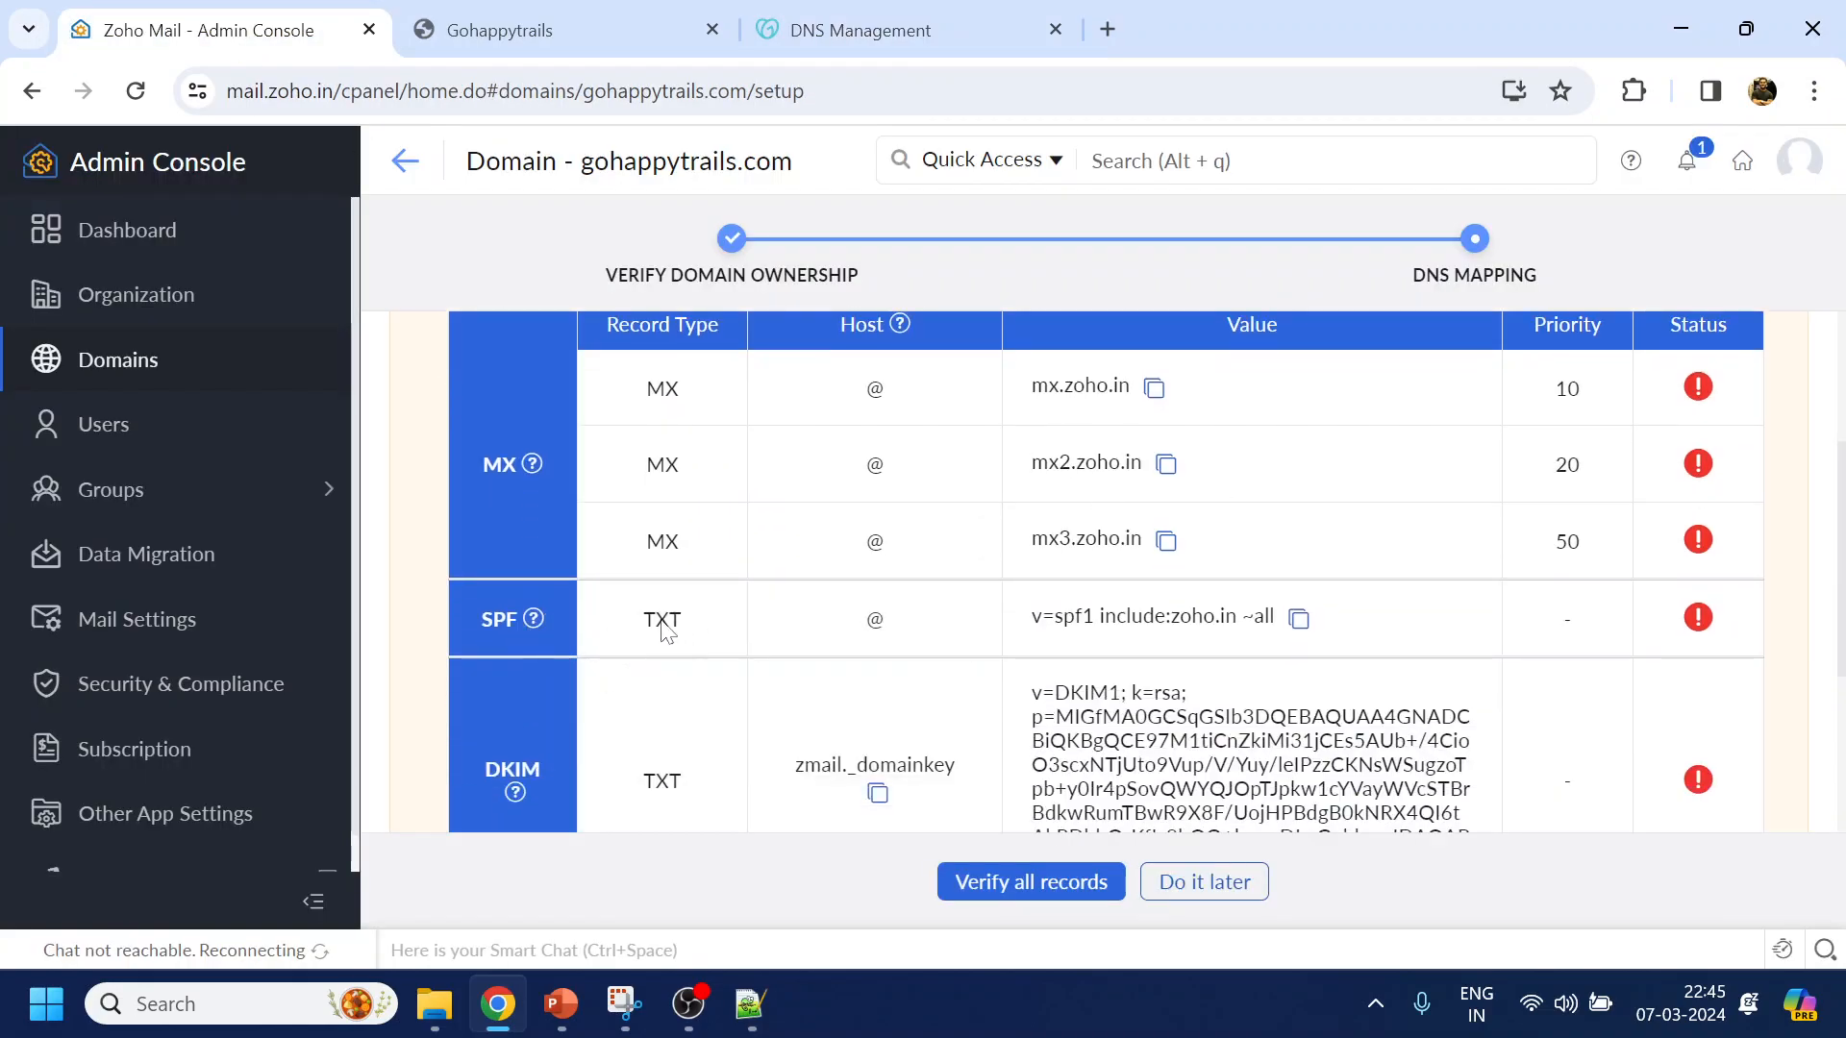
pyautogui.click(1299, 618)
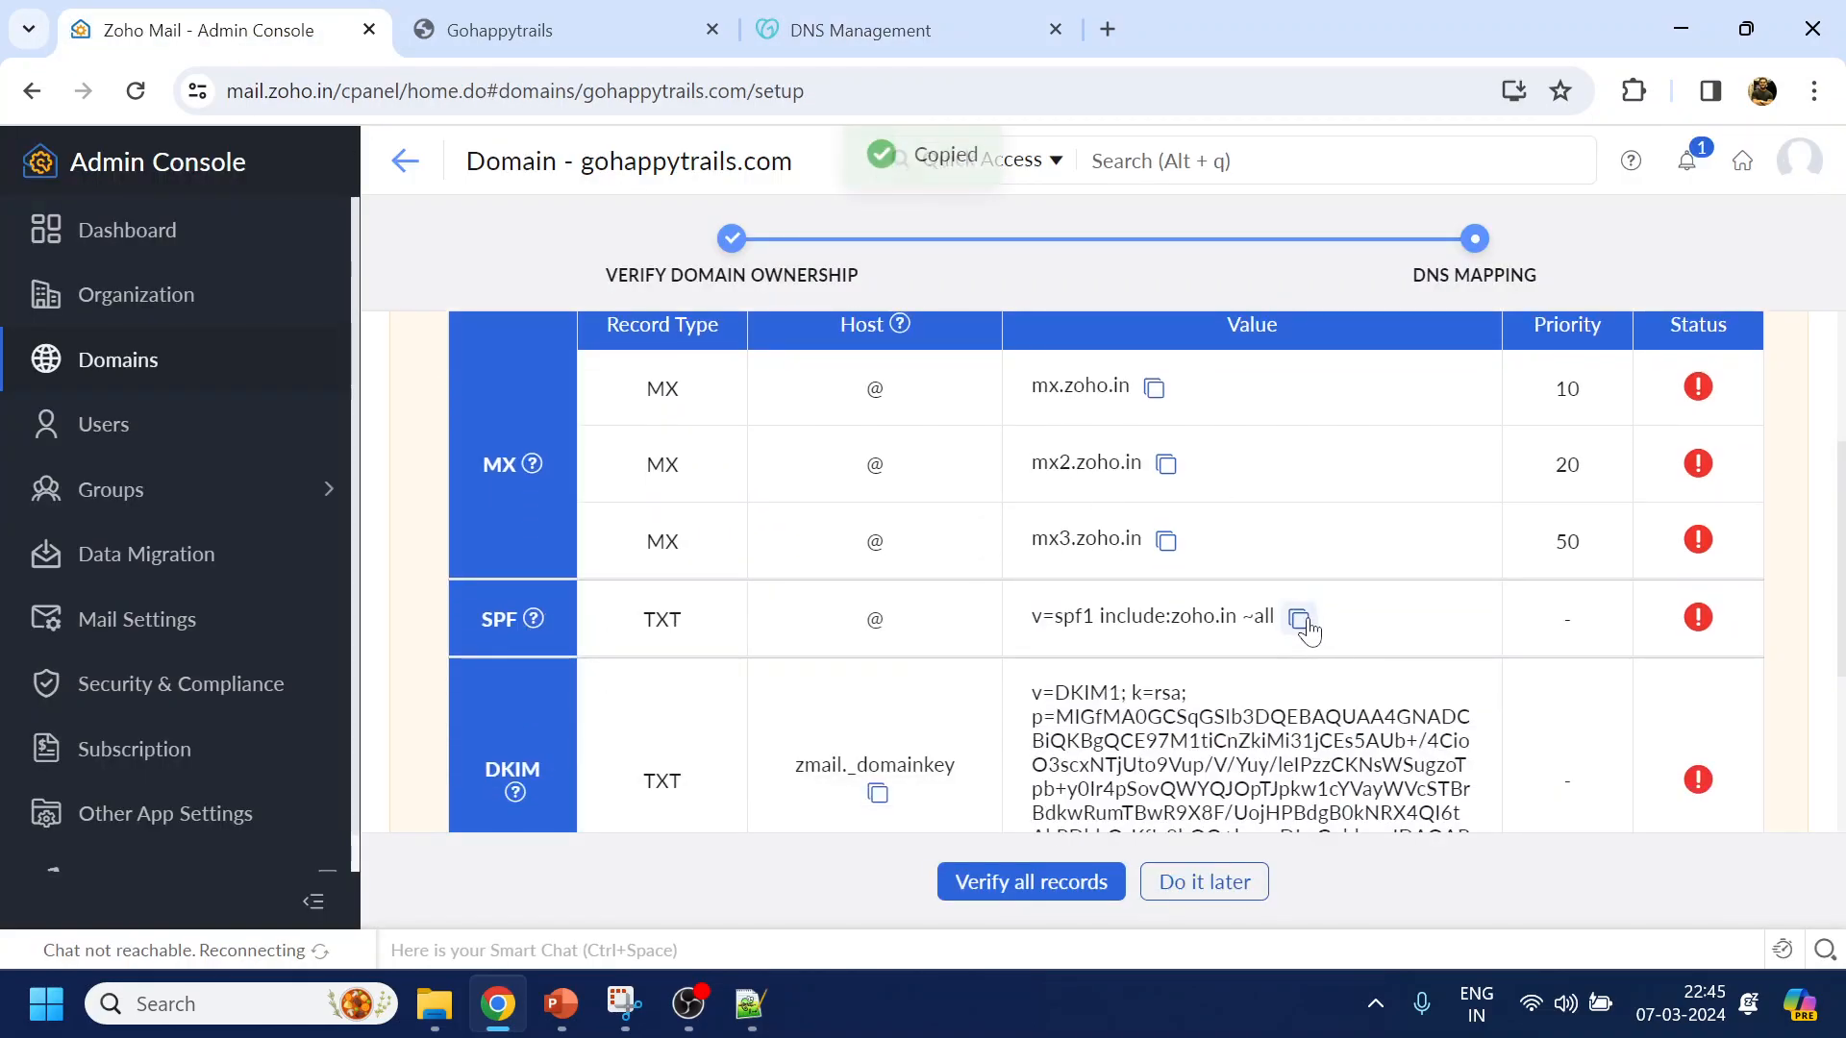
pyautogui.click(817, 29)
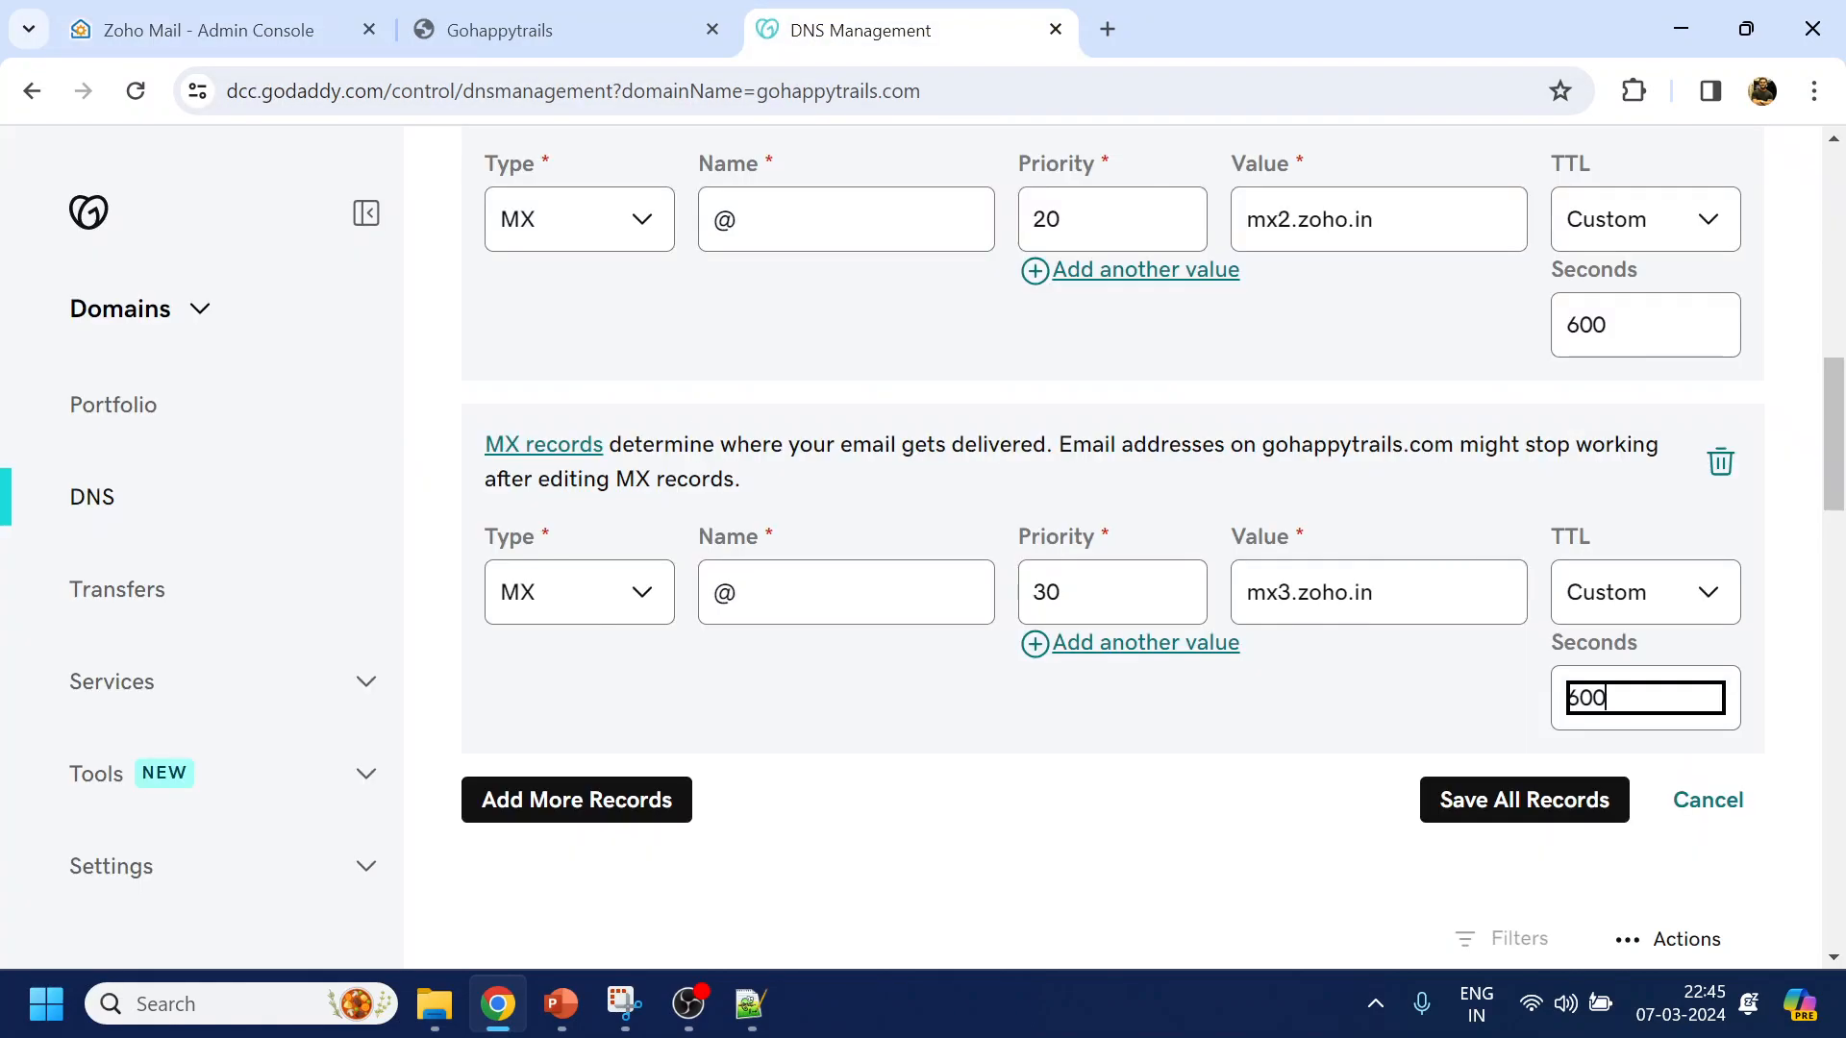
pyautogui.click(618, 802)
# Add a TXT record at @ holding the SPF value v=spf1 include:zoho.in ~all
pyautogui.scroll(-1, 673, 760)
pyautogui.click(602, 792)
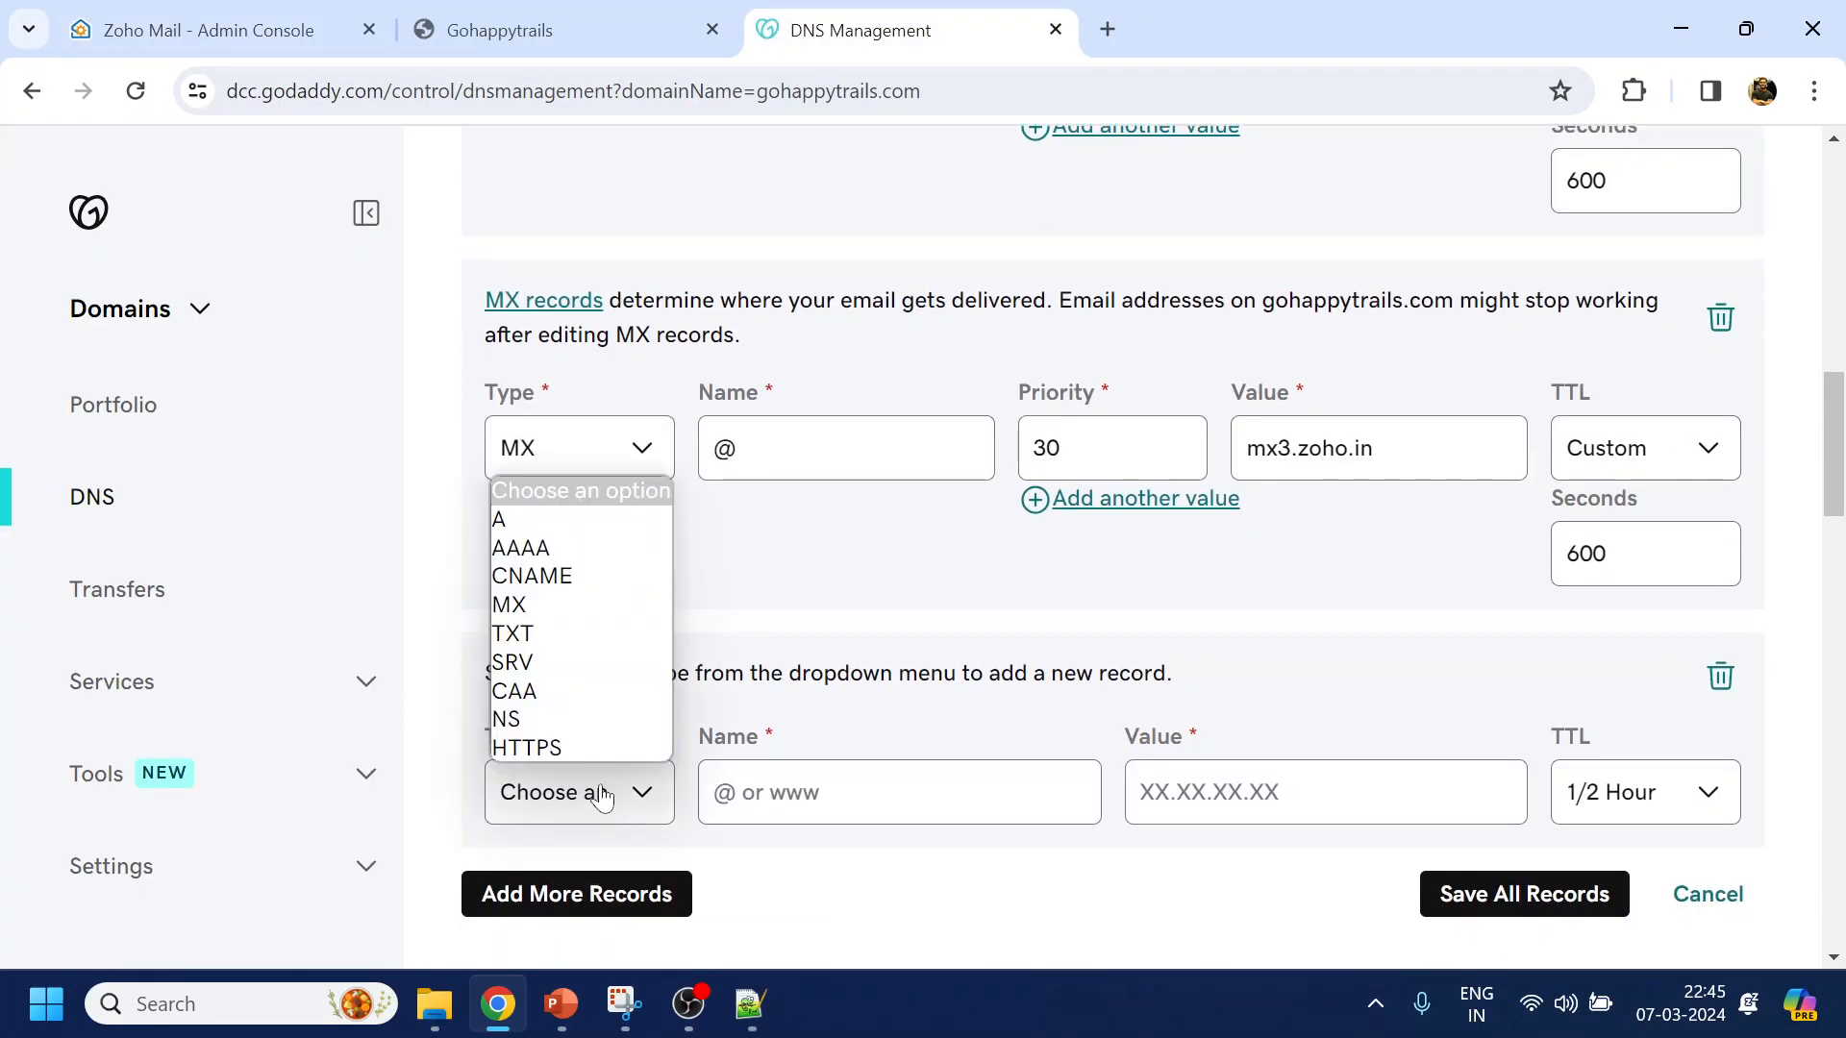
pyautogui.click(528, 634)
pyautogui.press('Tab')
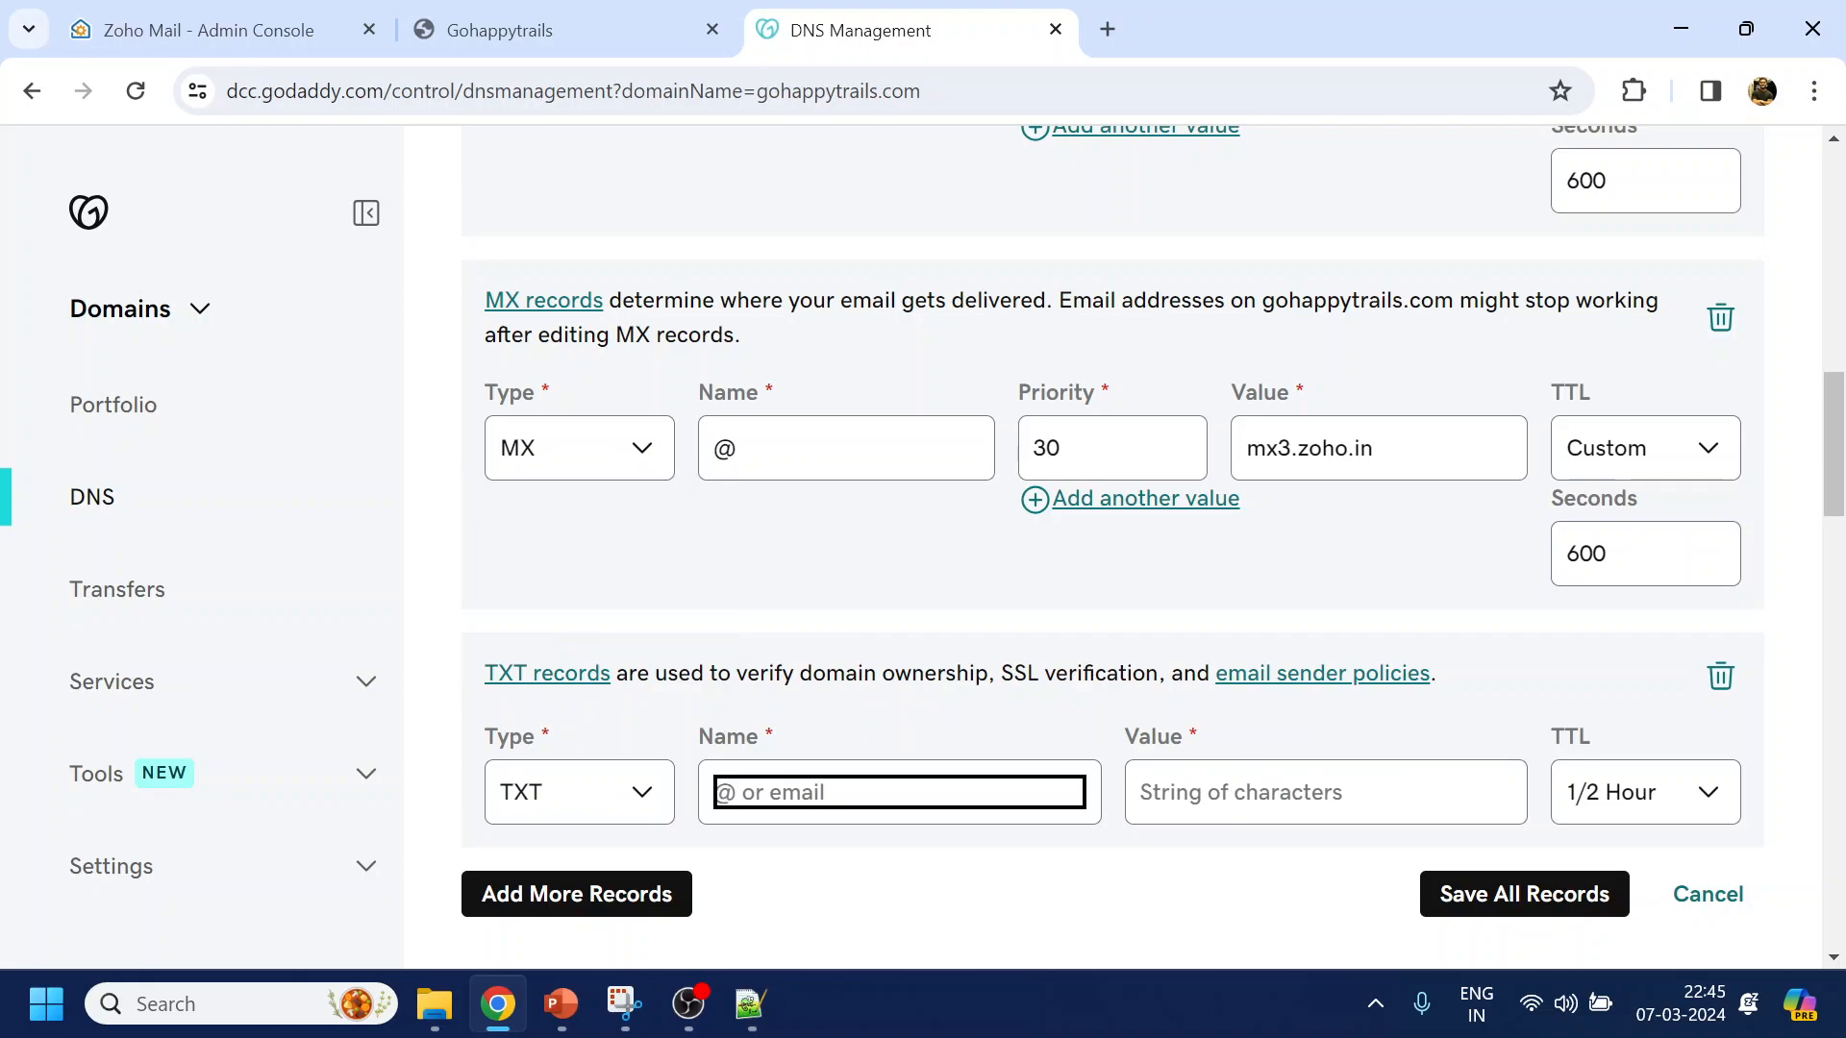
pyautogui.write('@')
pyautogui.click(1144, 805)
pyautogui.hotkey('ctrl', 'v')
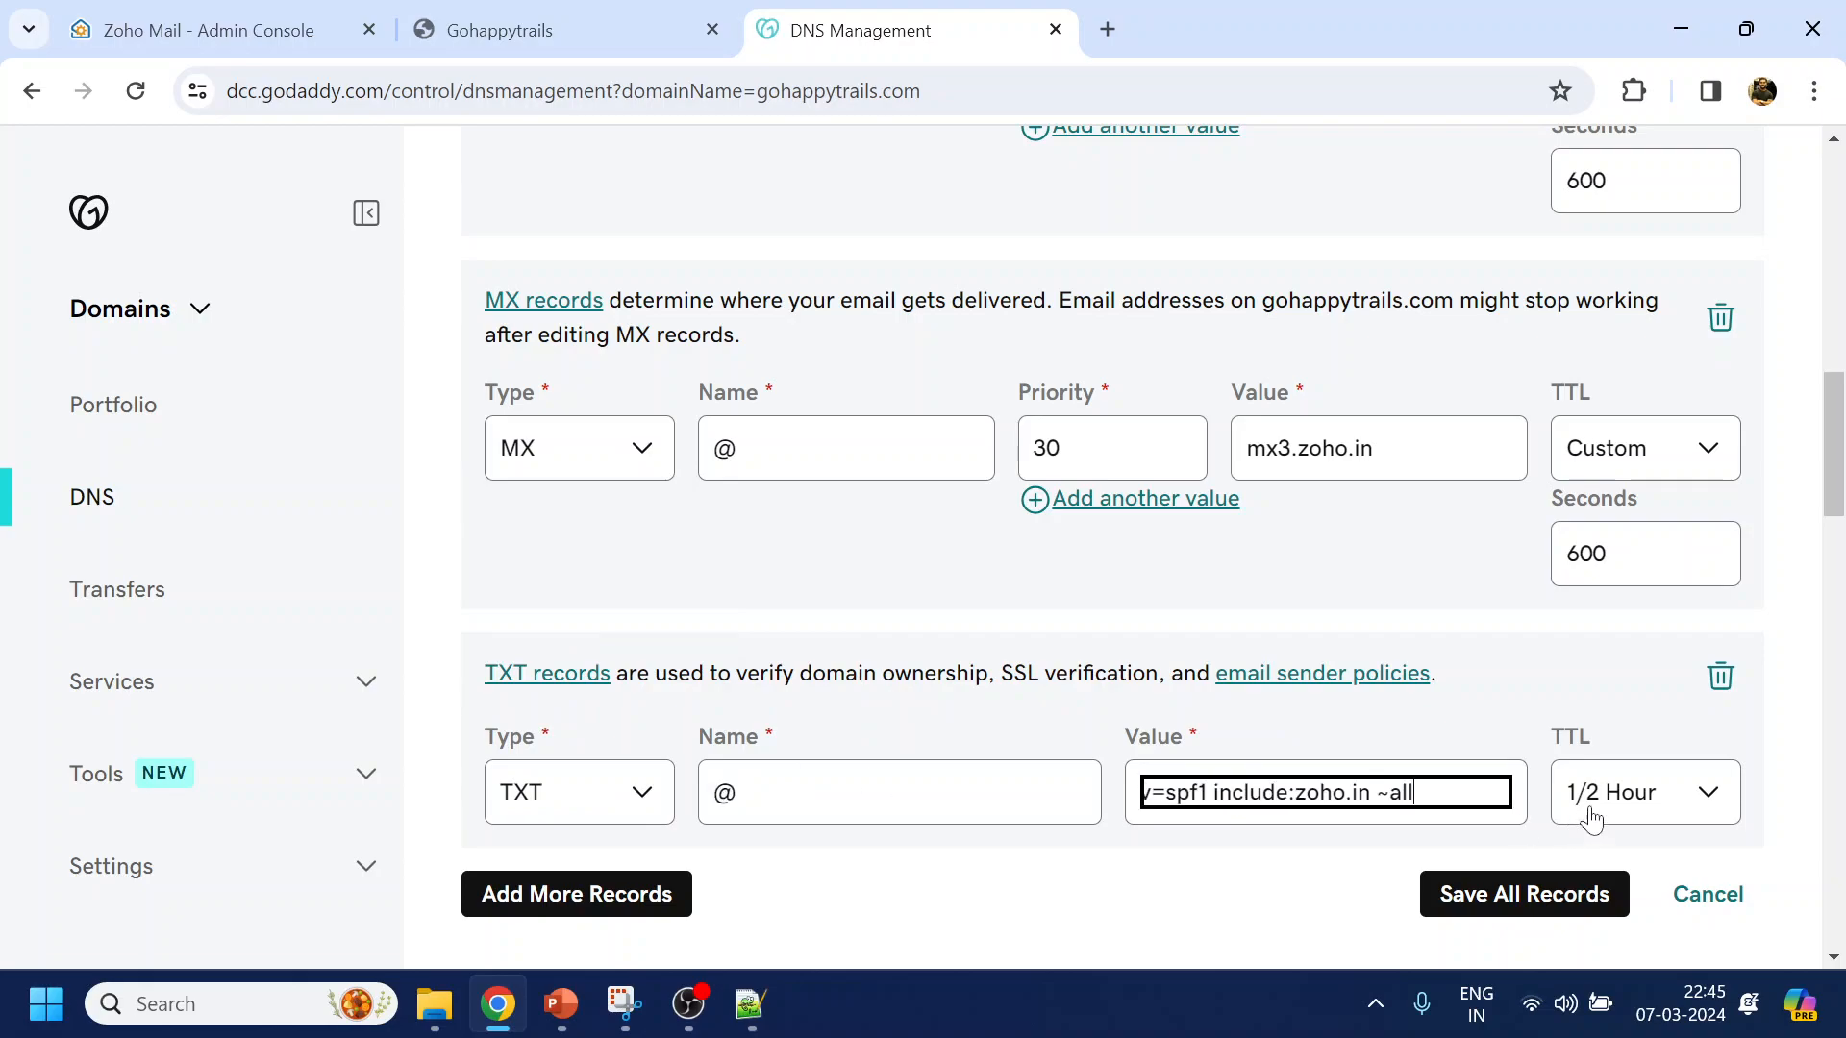
# Give the SPF TXT record a custom 600-second TTL
pyautogui.click(1634, 819)
pyautogui.click(1627, 747)
pyautogui.click(1627, 894)
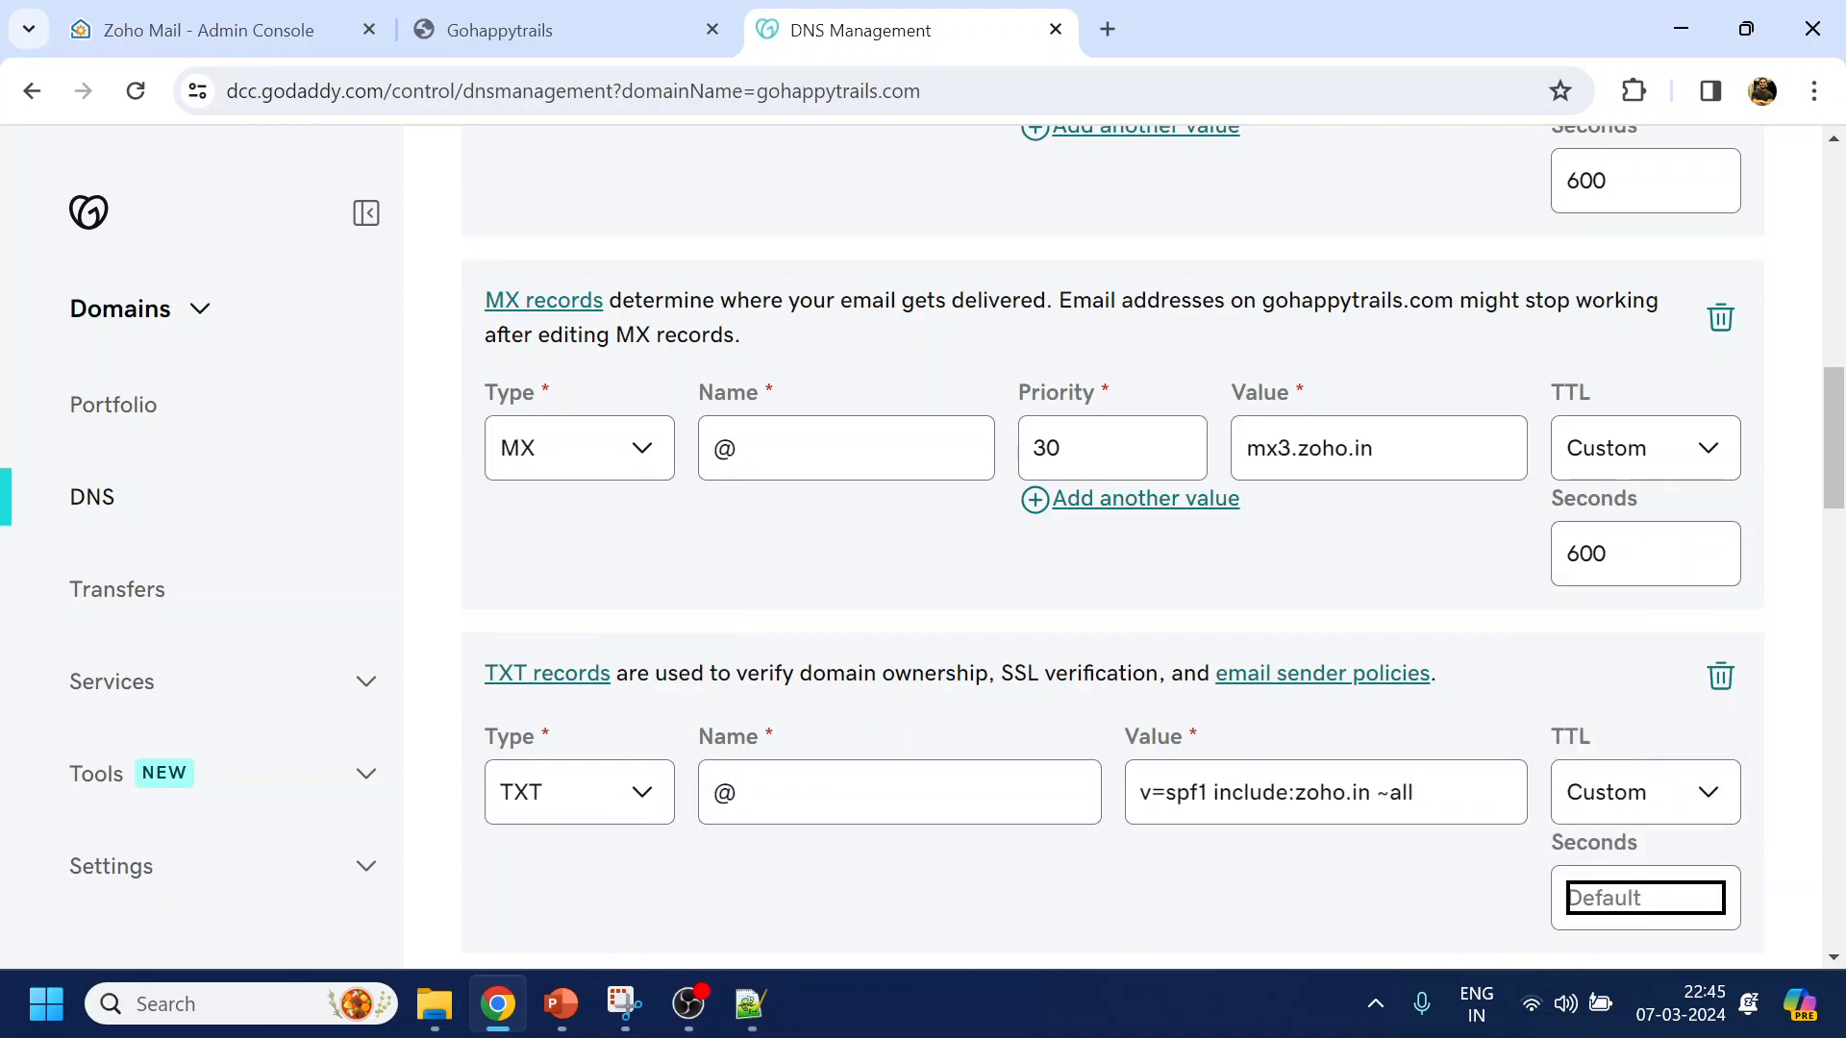
pyautogui.write('600')
pyautogui.scroll(-3, 589, 577)
pyautogui.scroll(-2, 588, 577)
pyautogui.click(597, 573)
pyautogui.hotkey('alt', 'Tab')
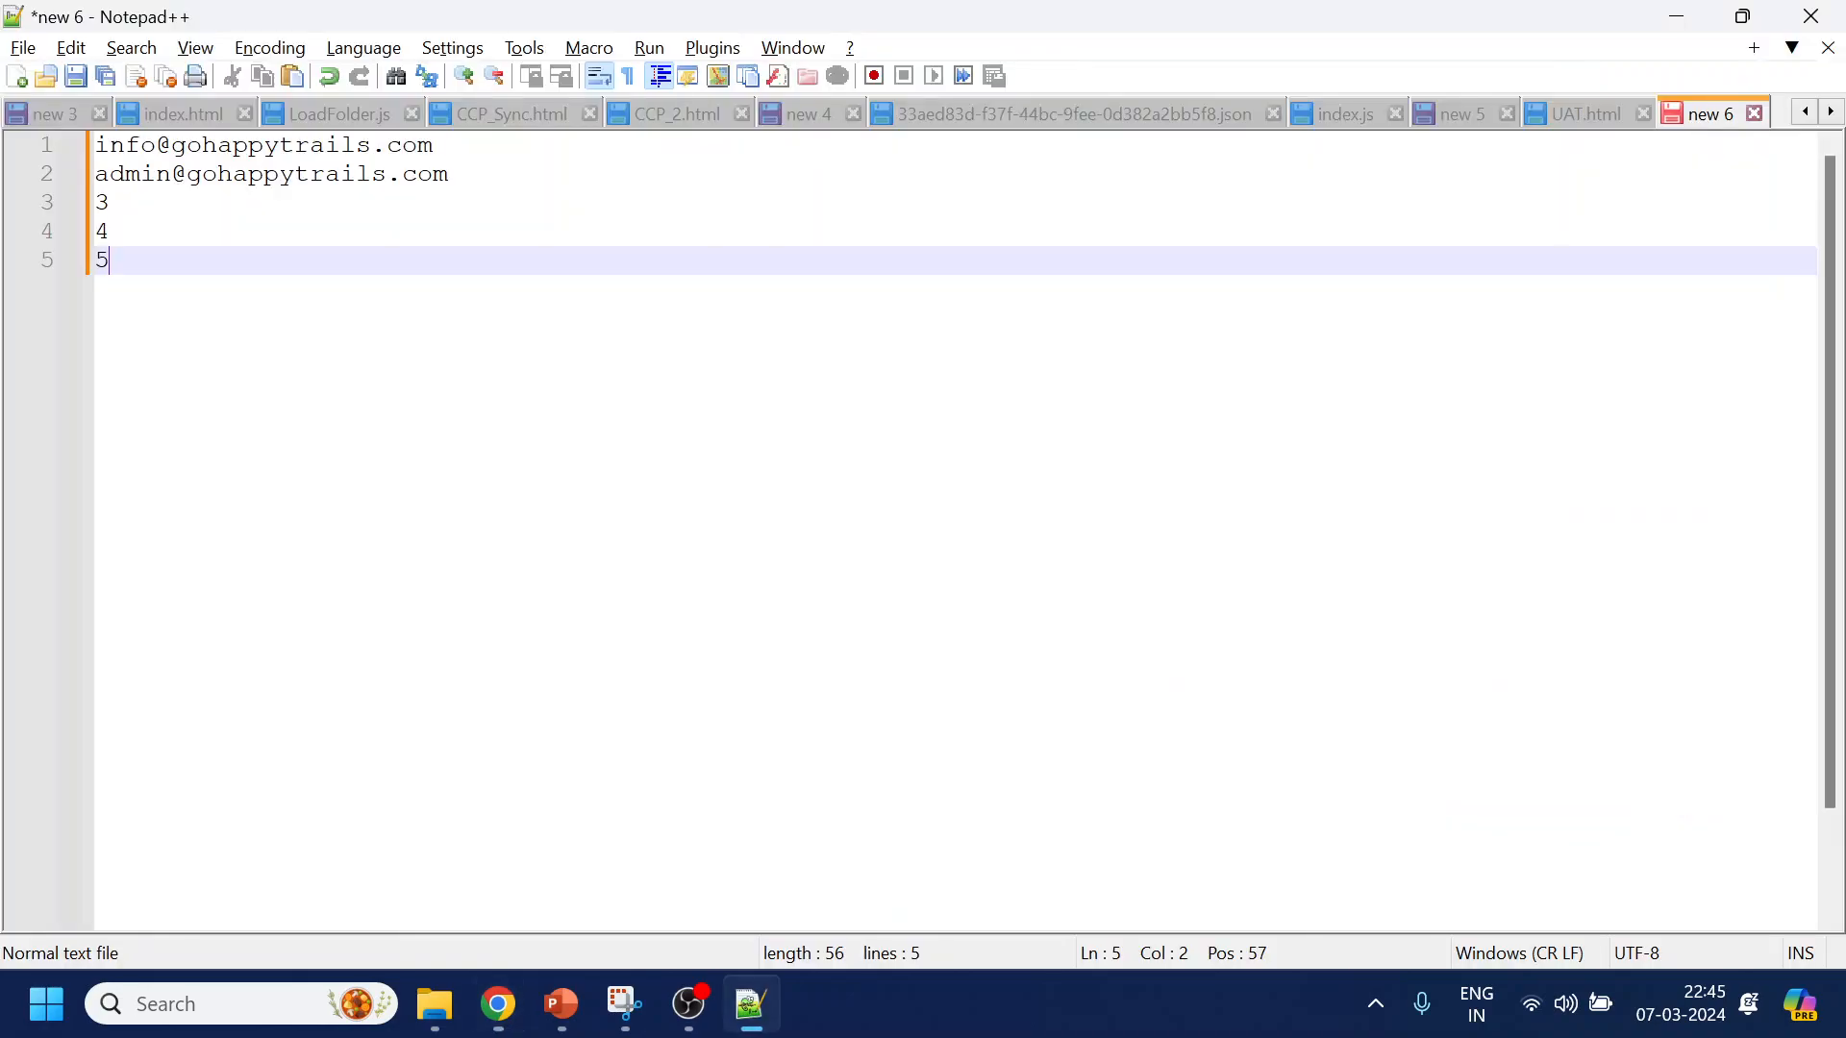
pyautogui.hotkey('alt', 'Tab')
pyautogui.click(181, 29)
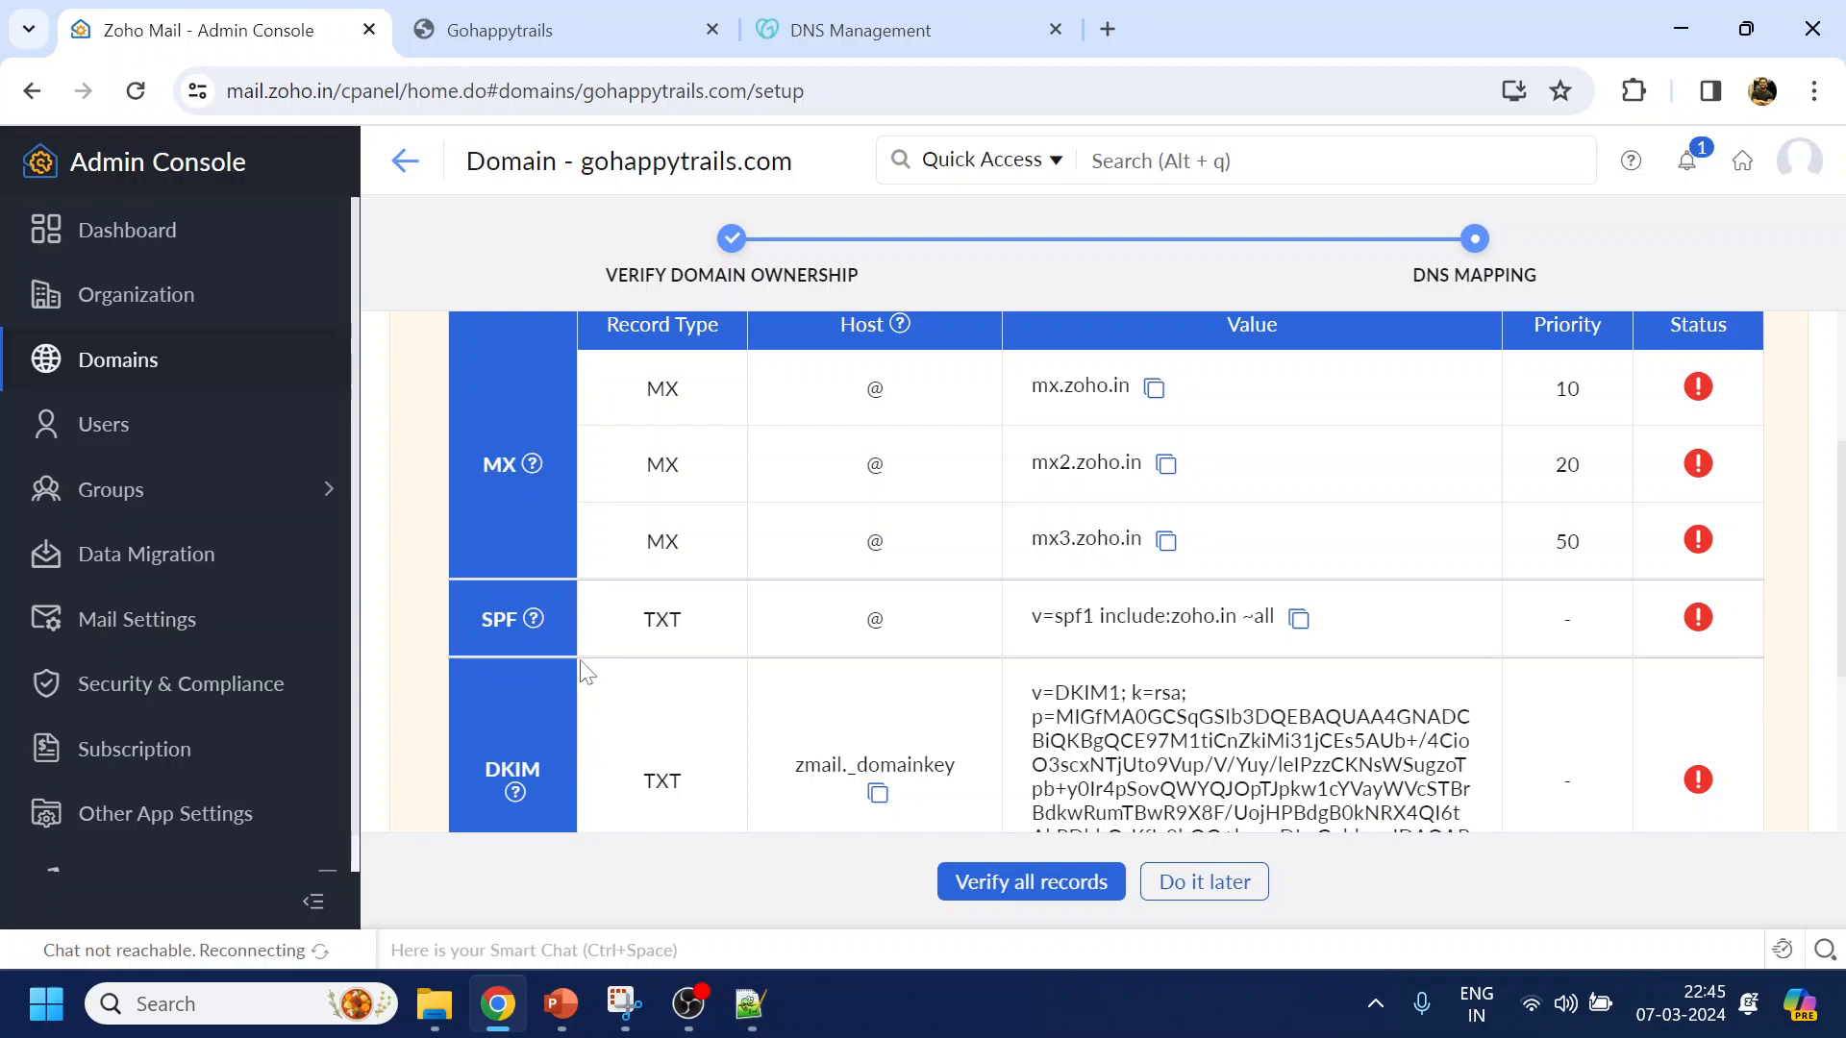
# Add a TXT record named zmail._domainkey with the Zoho DKIM value, then Save All Records
pyautogui.click(879, 794)
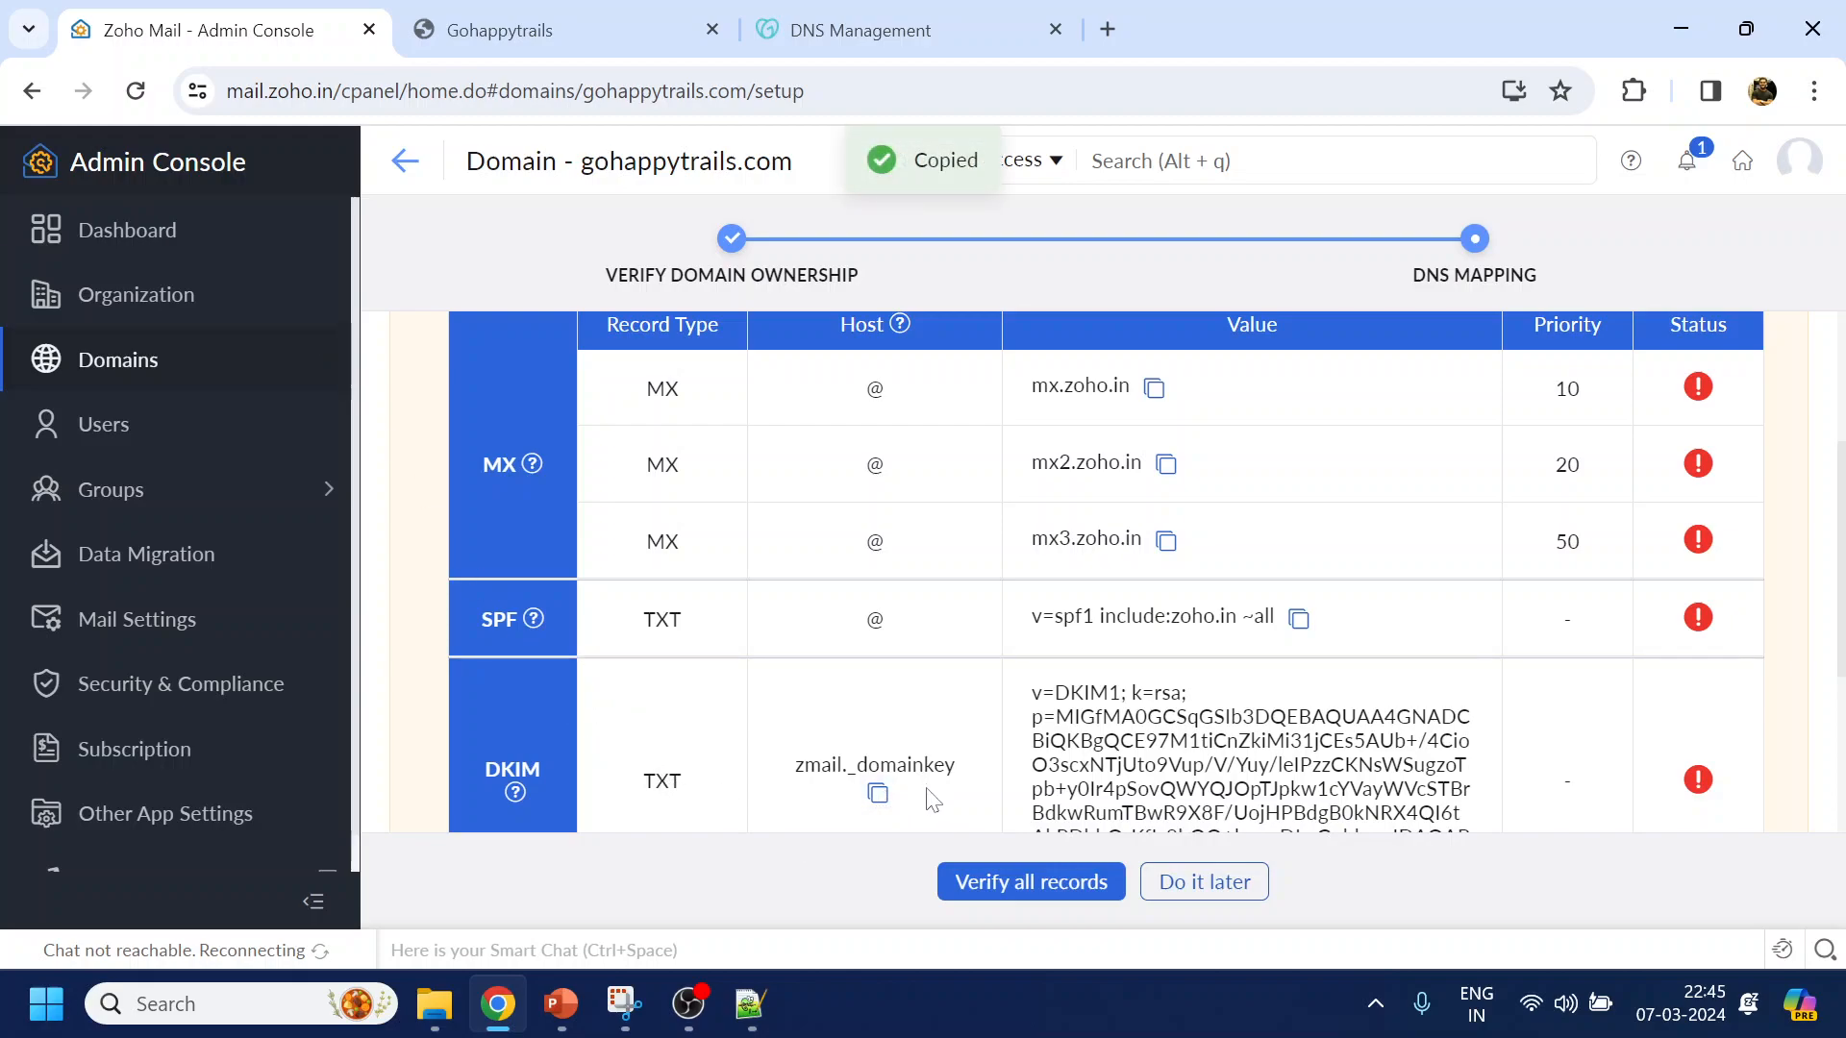
pyautogui.scroll(-3, 955, 774)
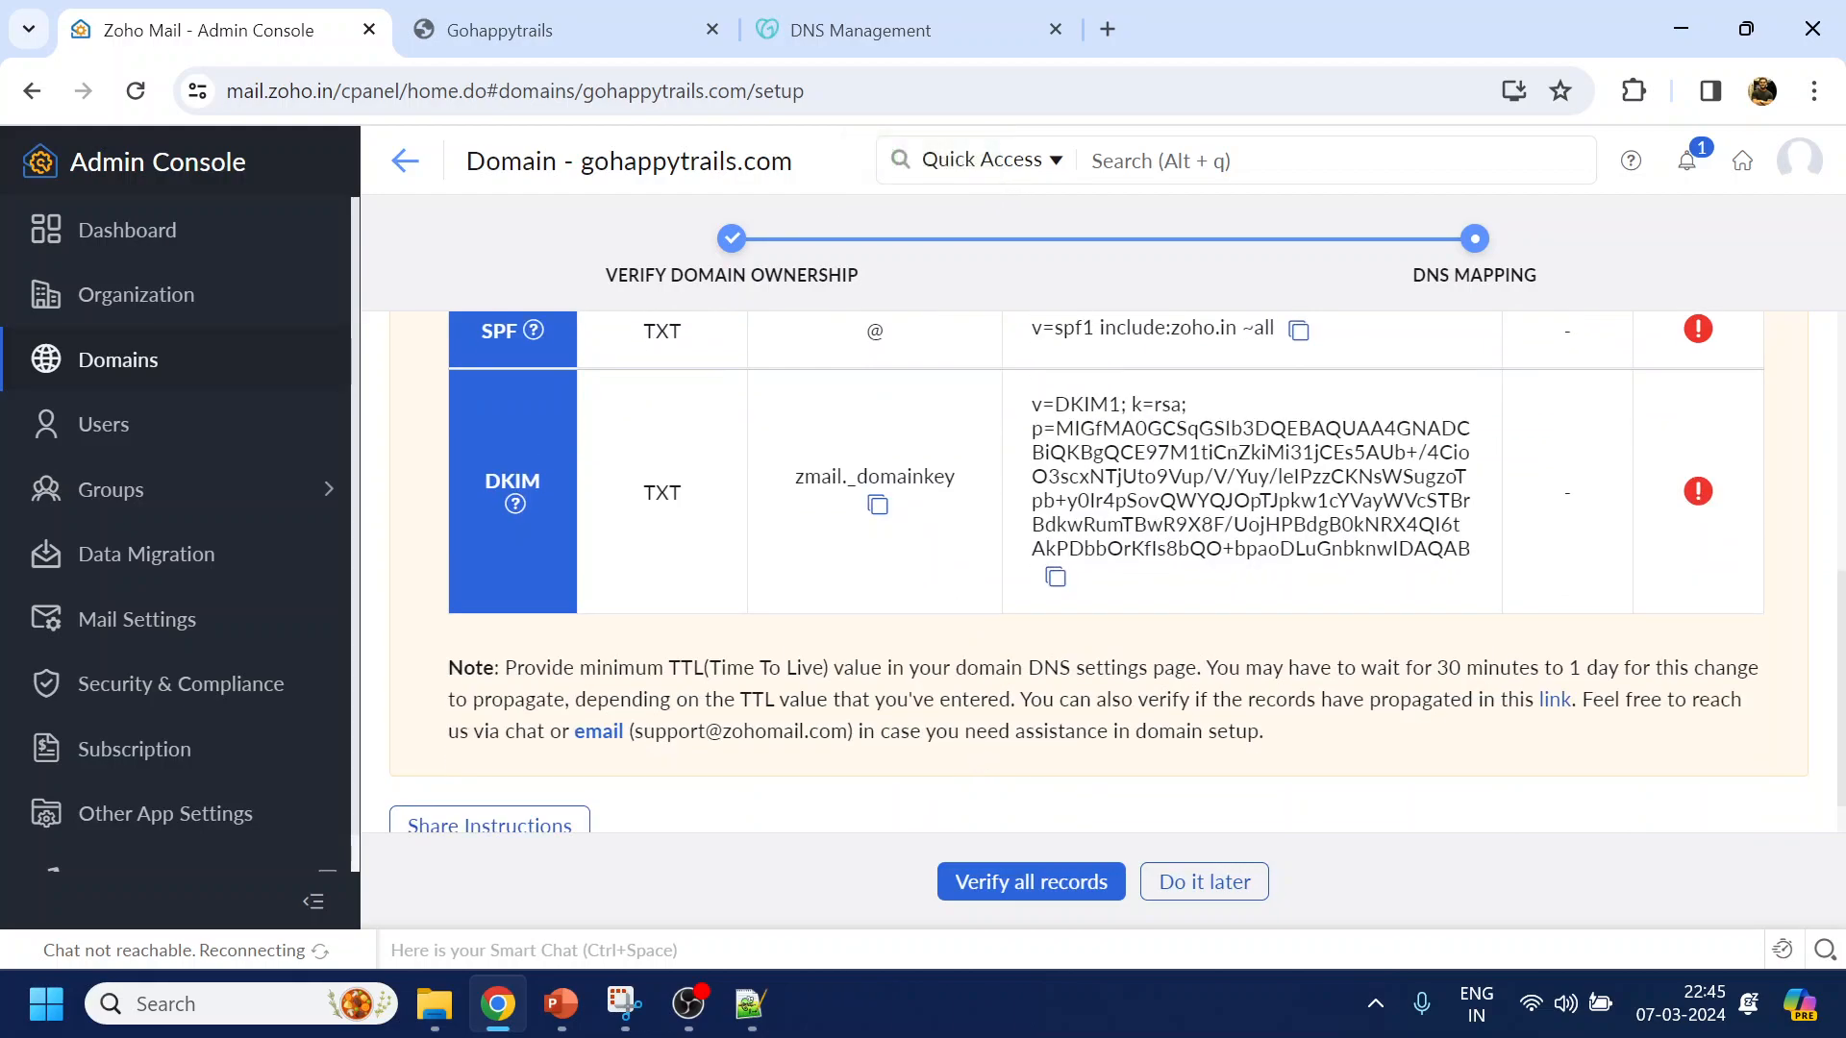
pyautogui.scroll(5, 1106, 577)
pyautogui.click(795, 31)
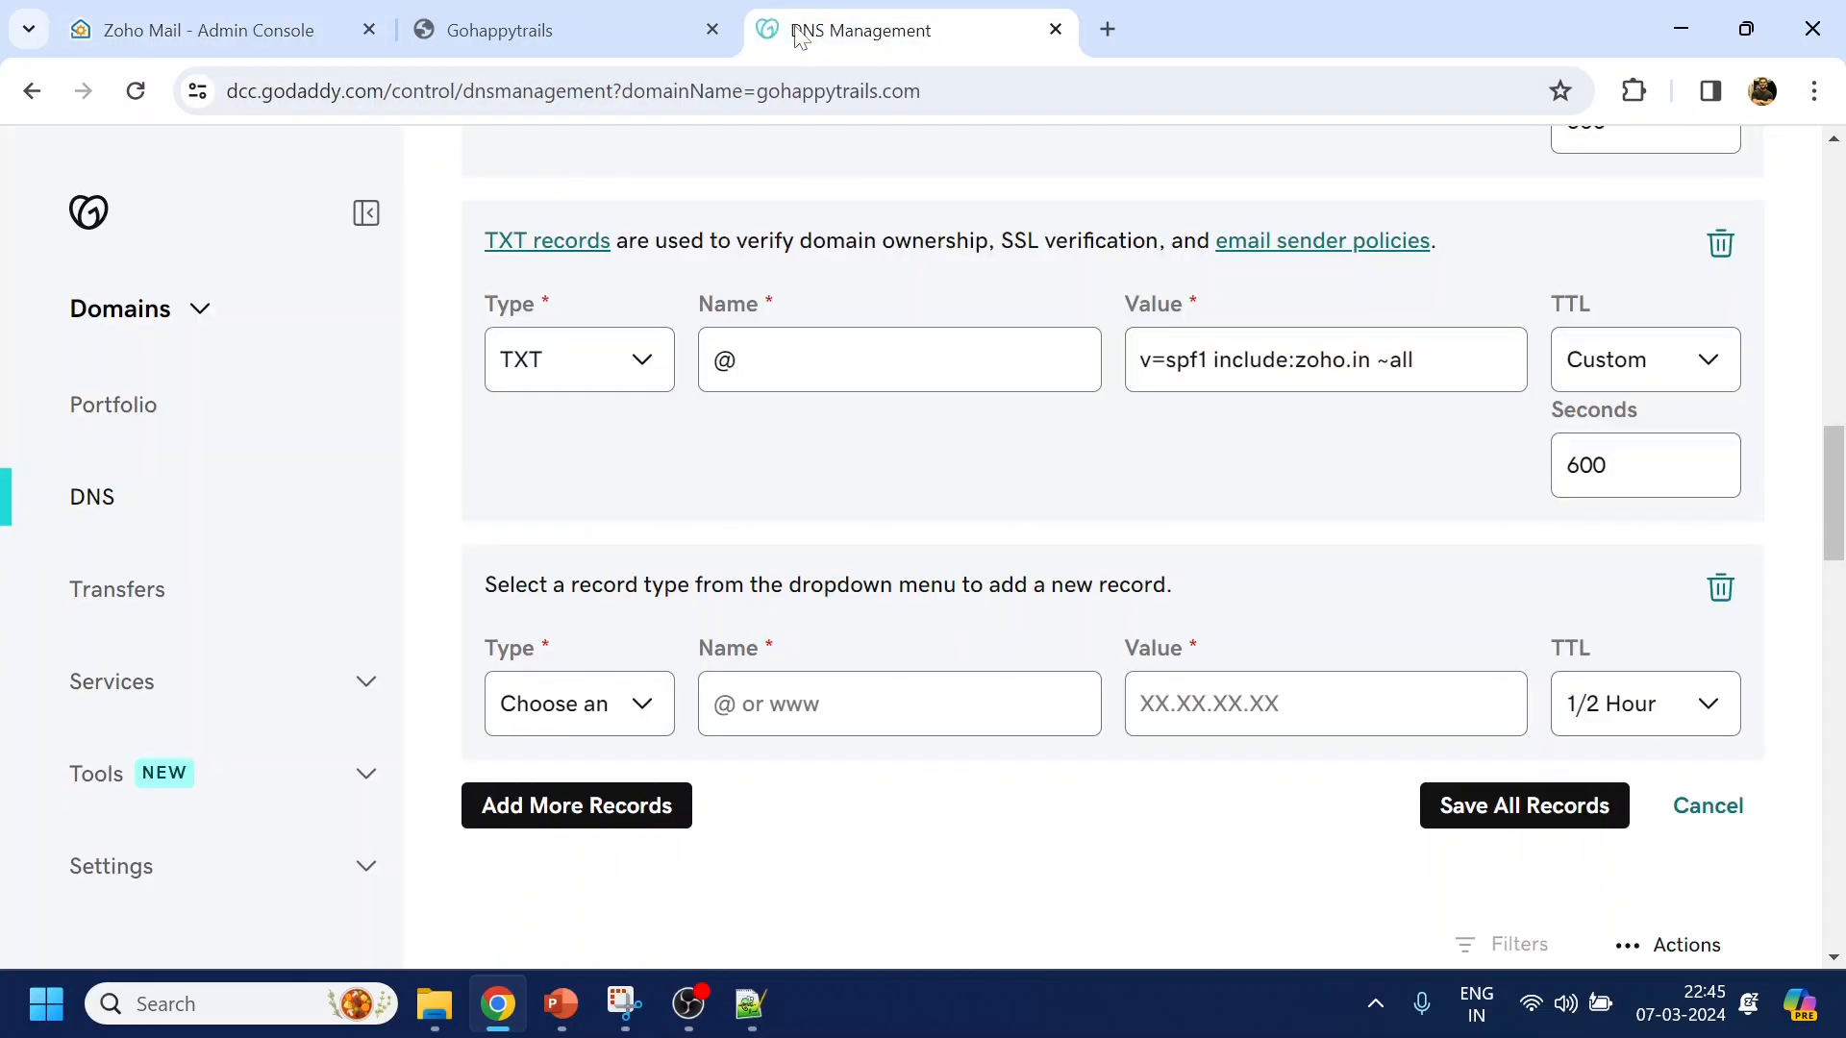
pyautogui.click(567, 710)
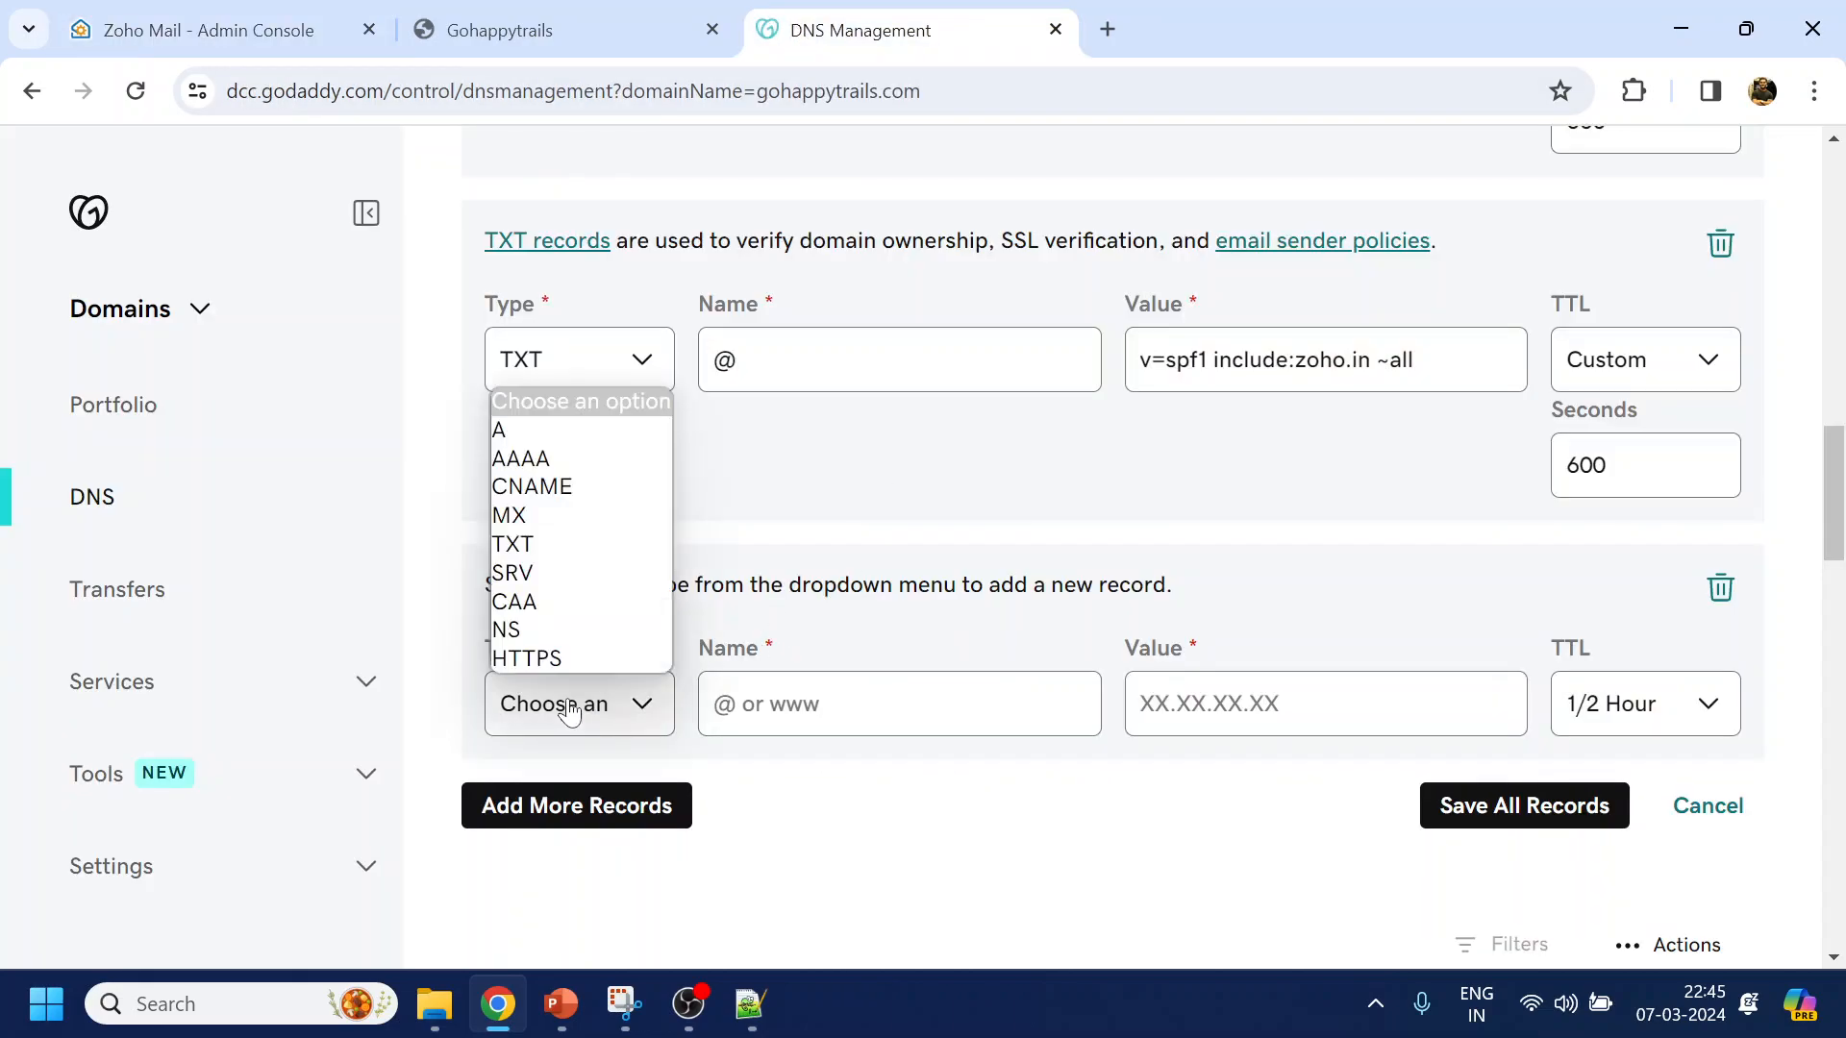
pyautogui.click(546, 544)
pyautogui.press('Tab')
pyautogui.hotkey('ctrl', 'v')
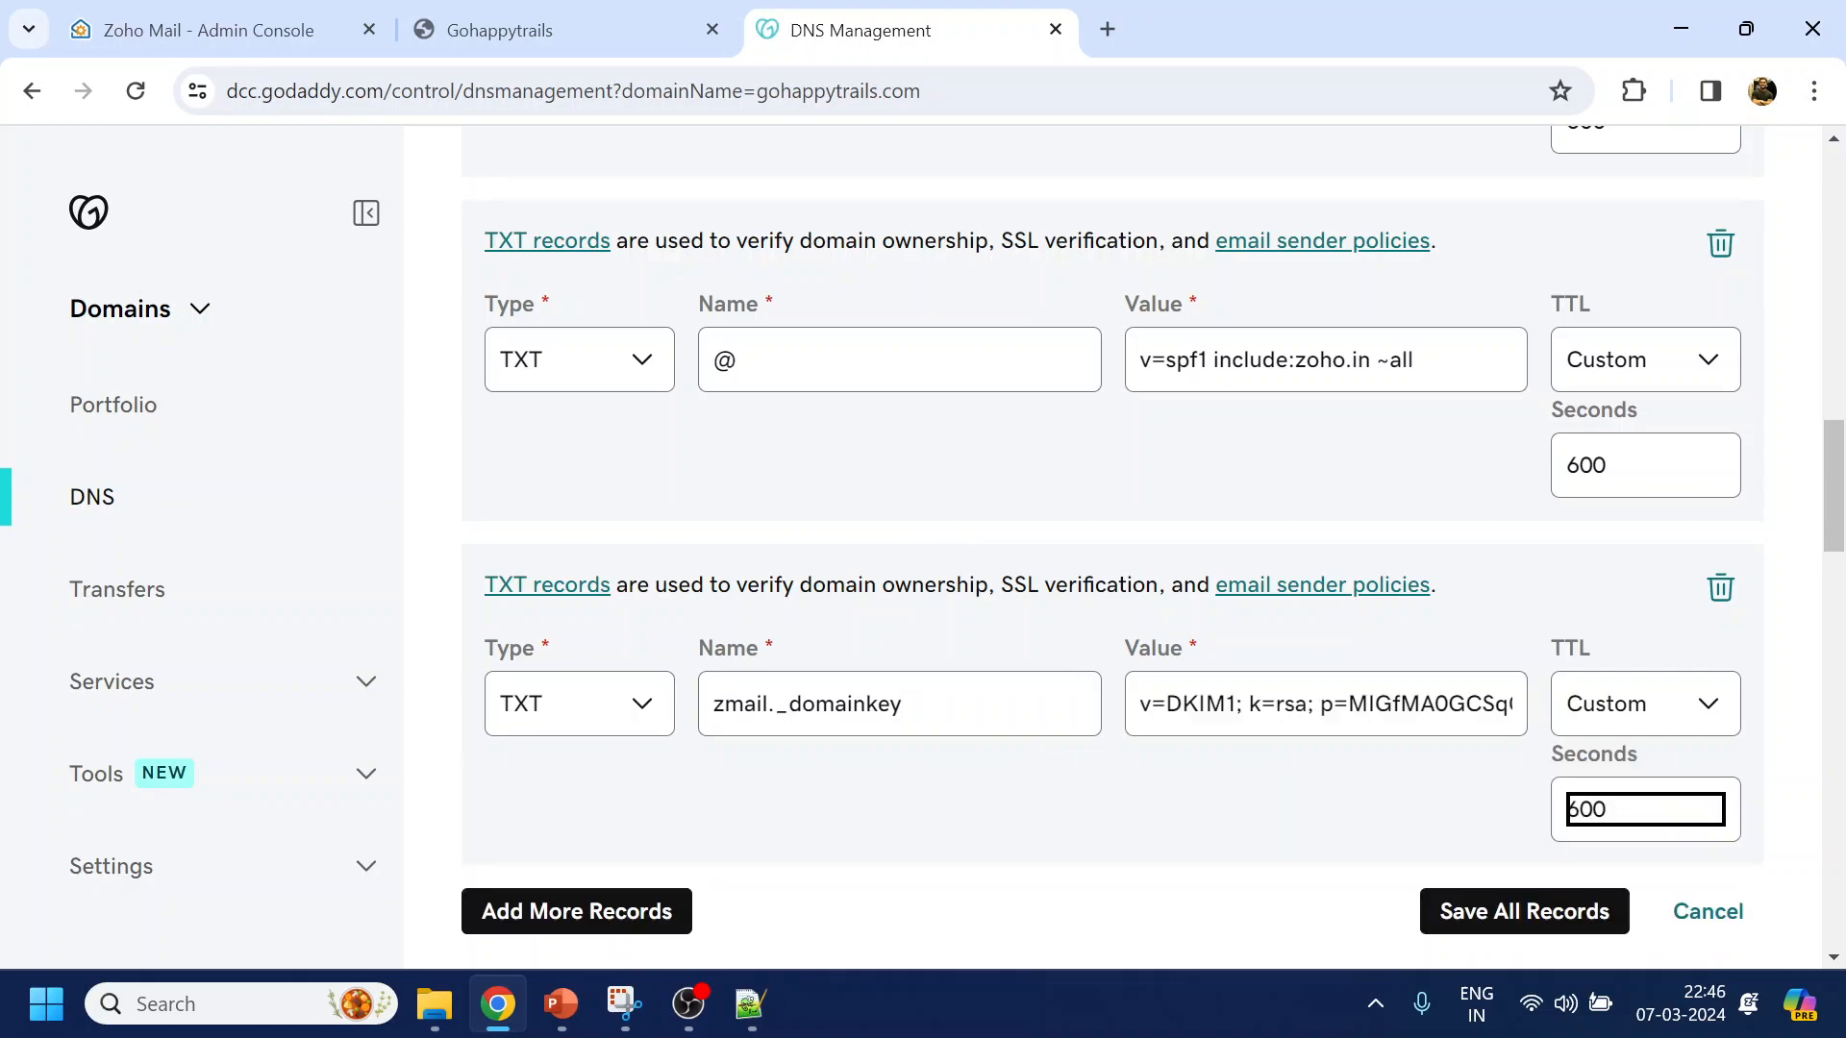
pyautogui.scroll(-2, 1534, 775)
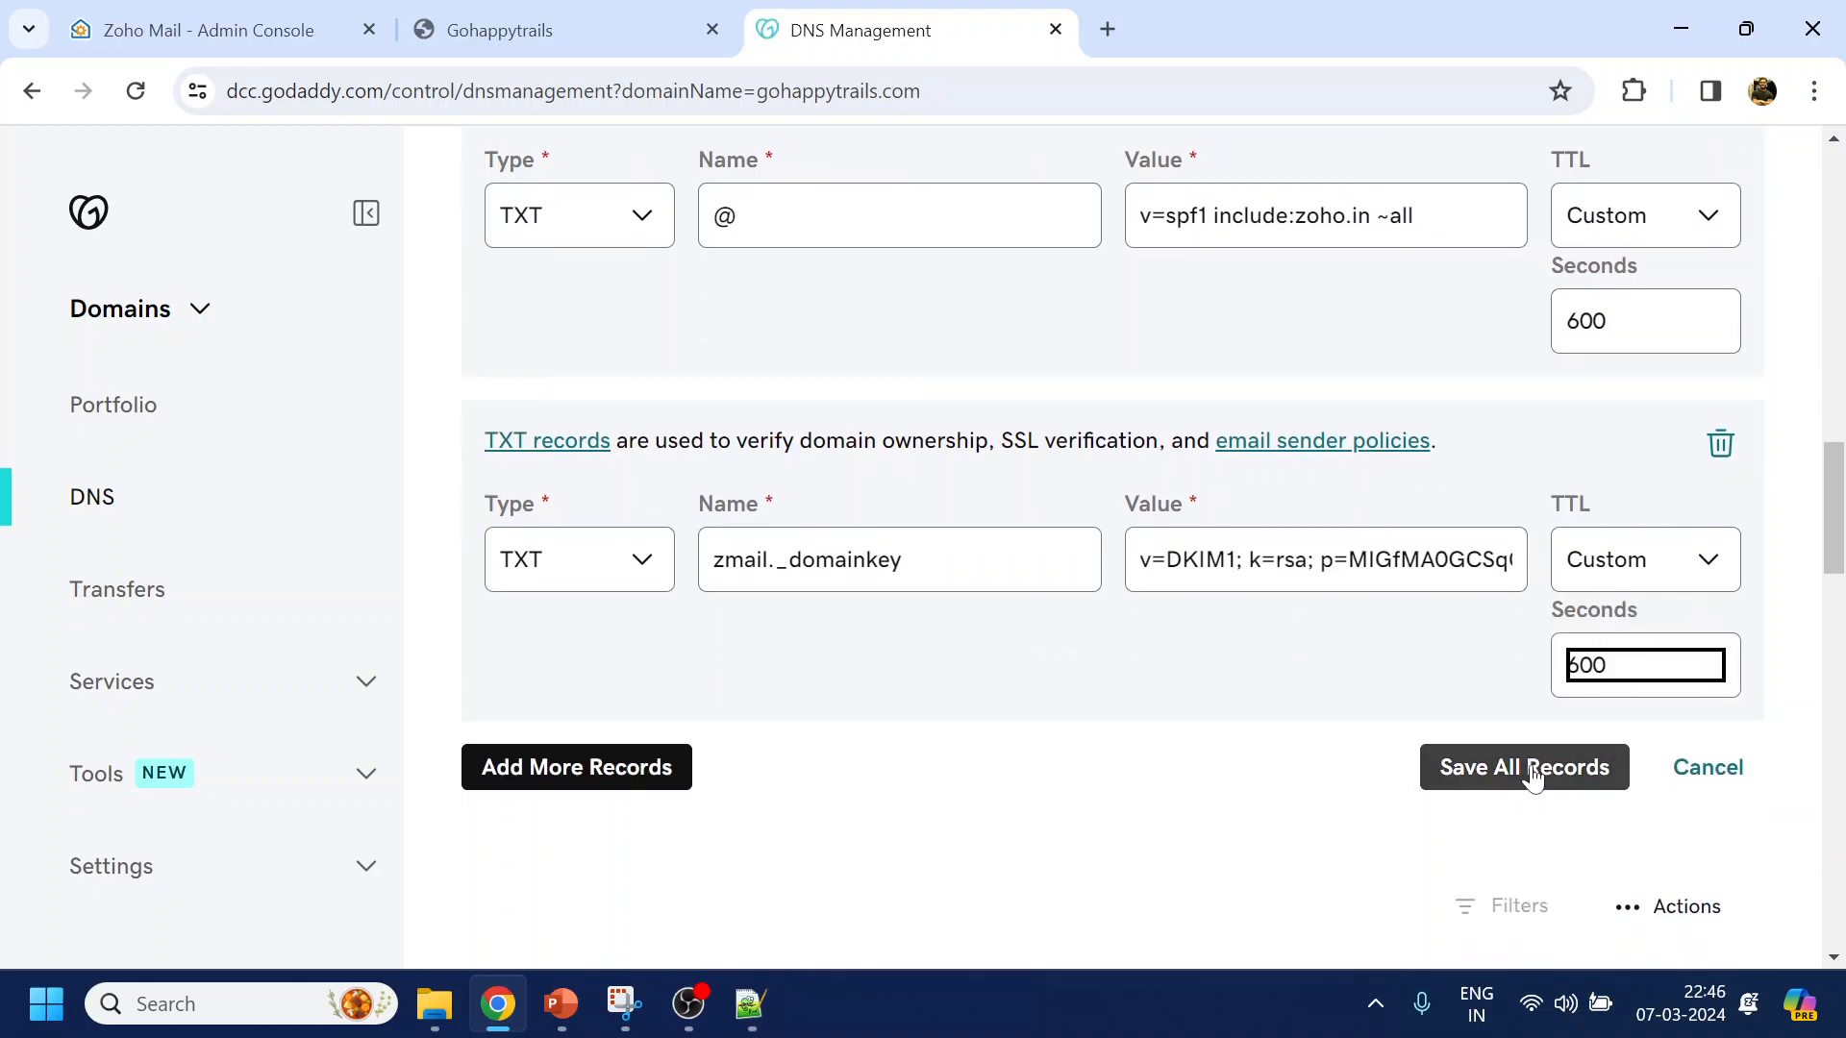
pyautogui.click(1531, 767)
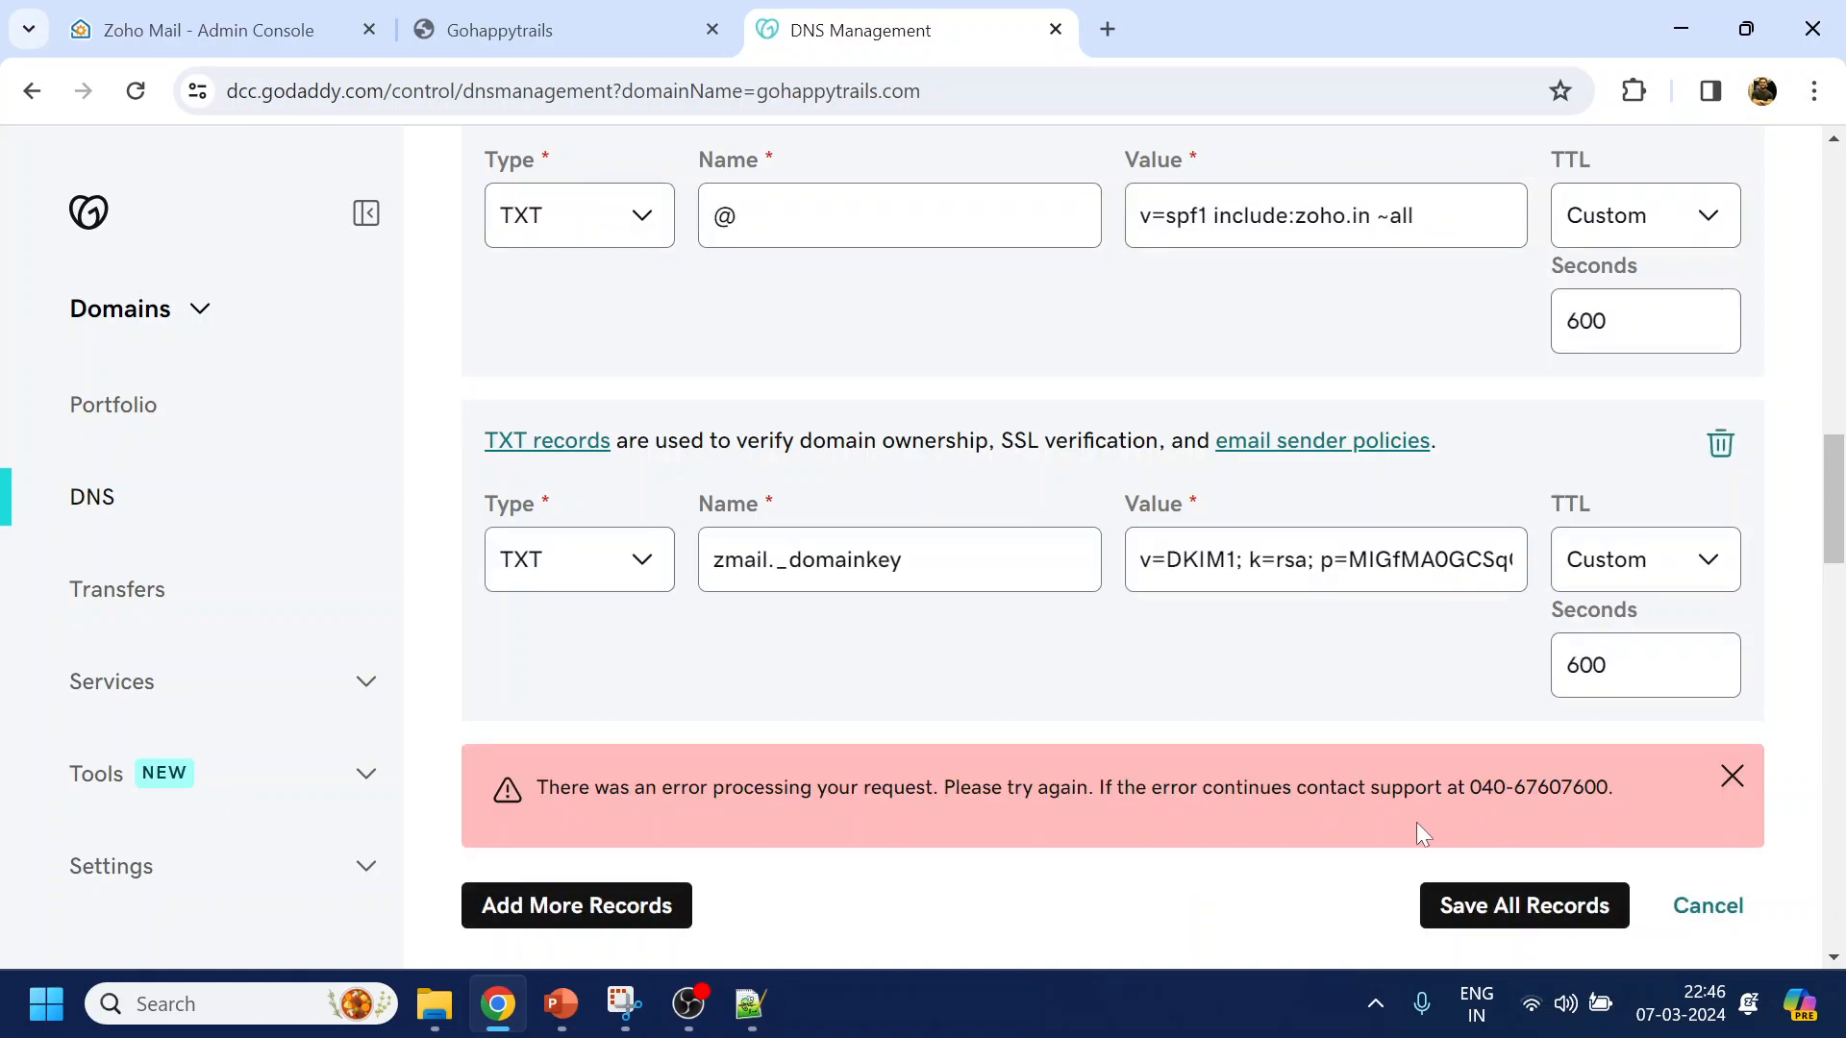
# Retry Save All Records twice after GoDaddy's processing error
pyautogui.scroll(-2, 1417, 822)
pyautogui.click(1475, 775)
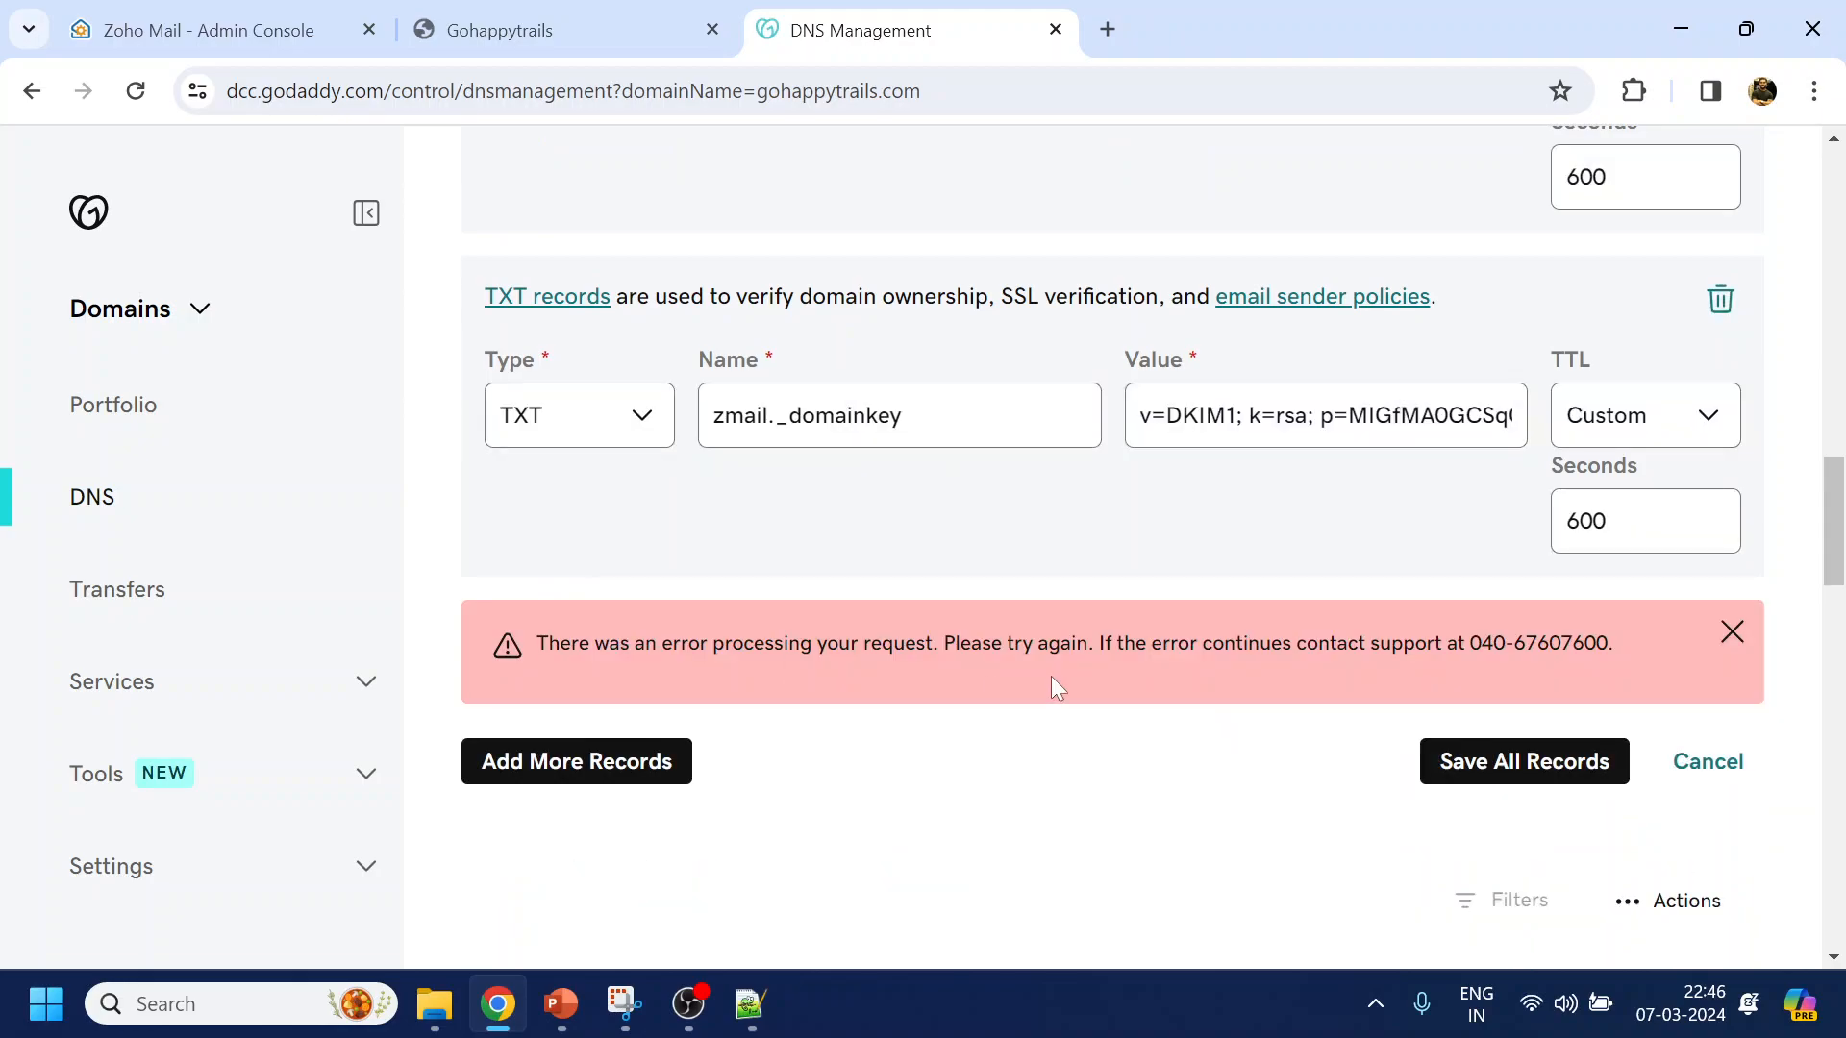
pyautogui.scroll(5, 1052, 676)
pyautogui.scroll(-3, 1052, 675)
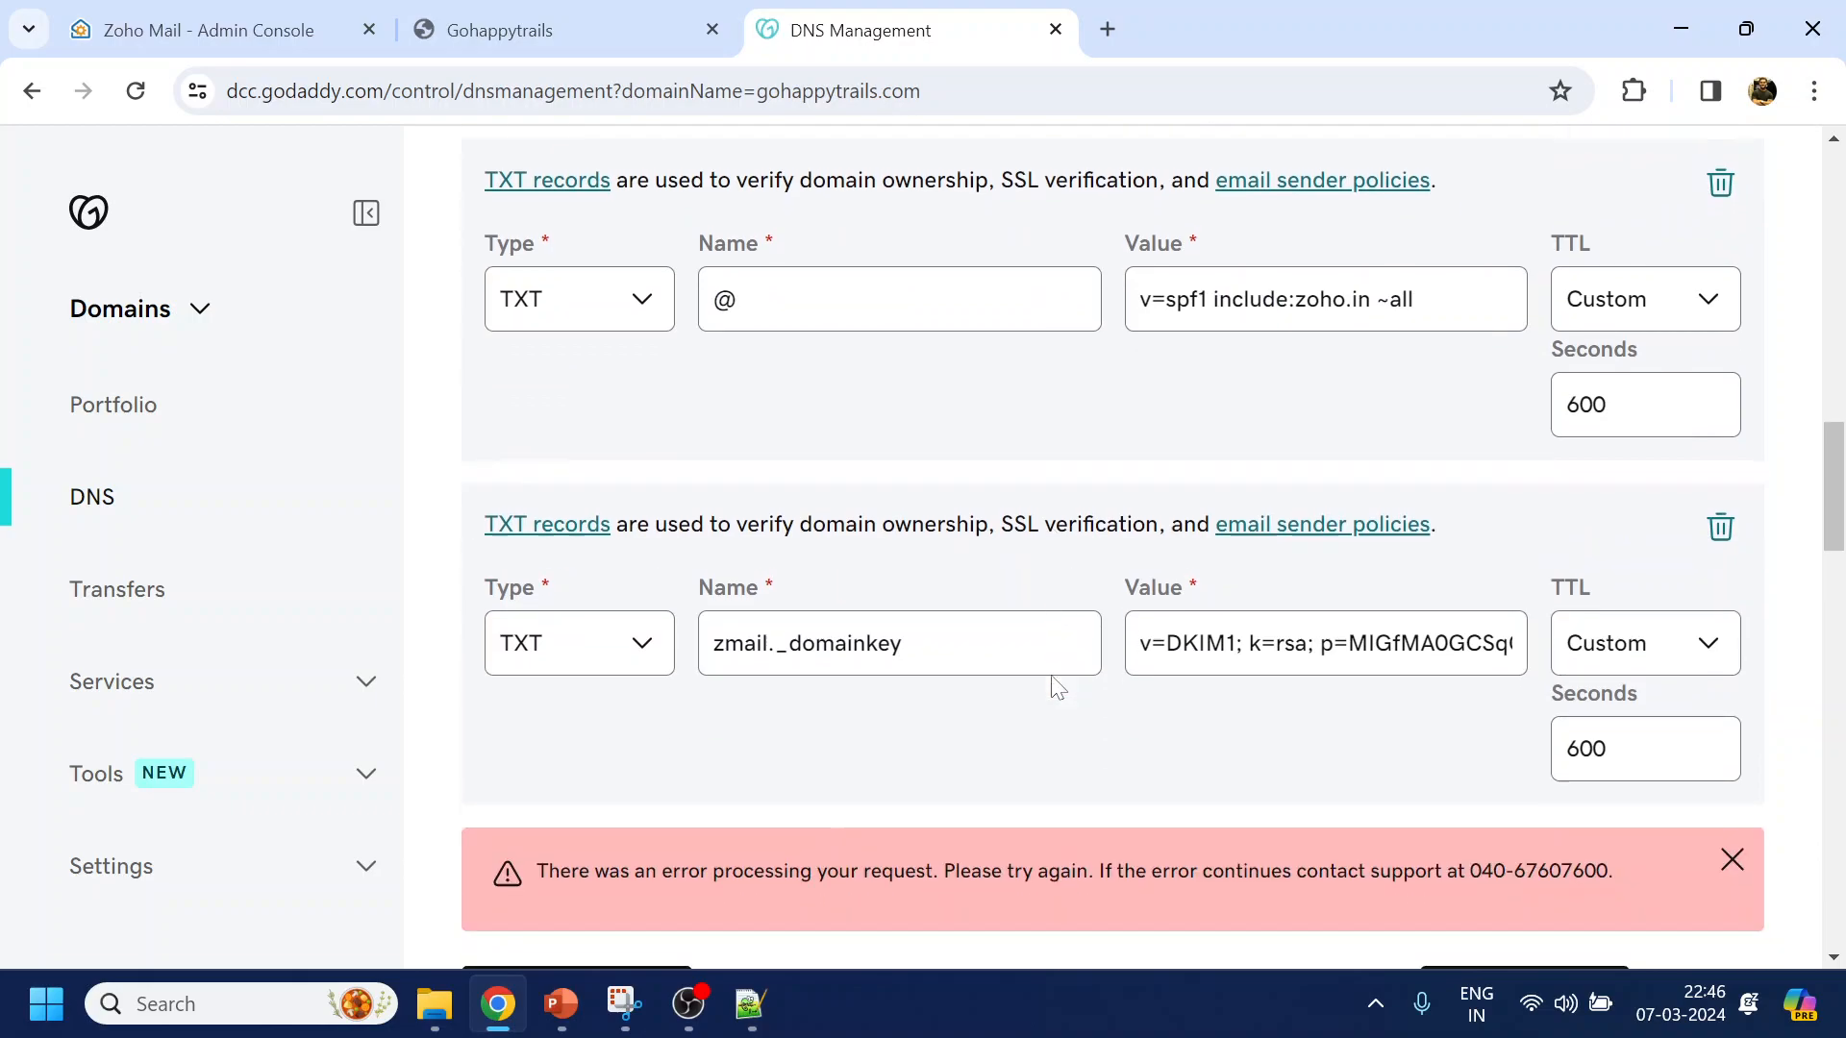
pyautogui.scroll(3, 1052, 675)
pyautogui.scroll(7, 1057, 686)
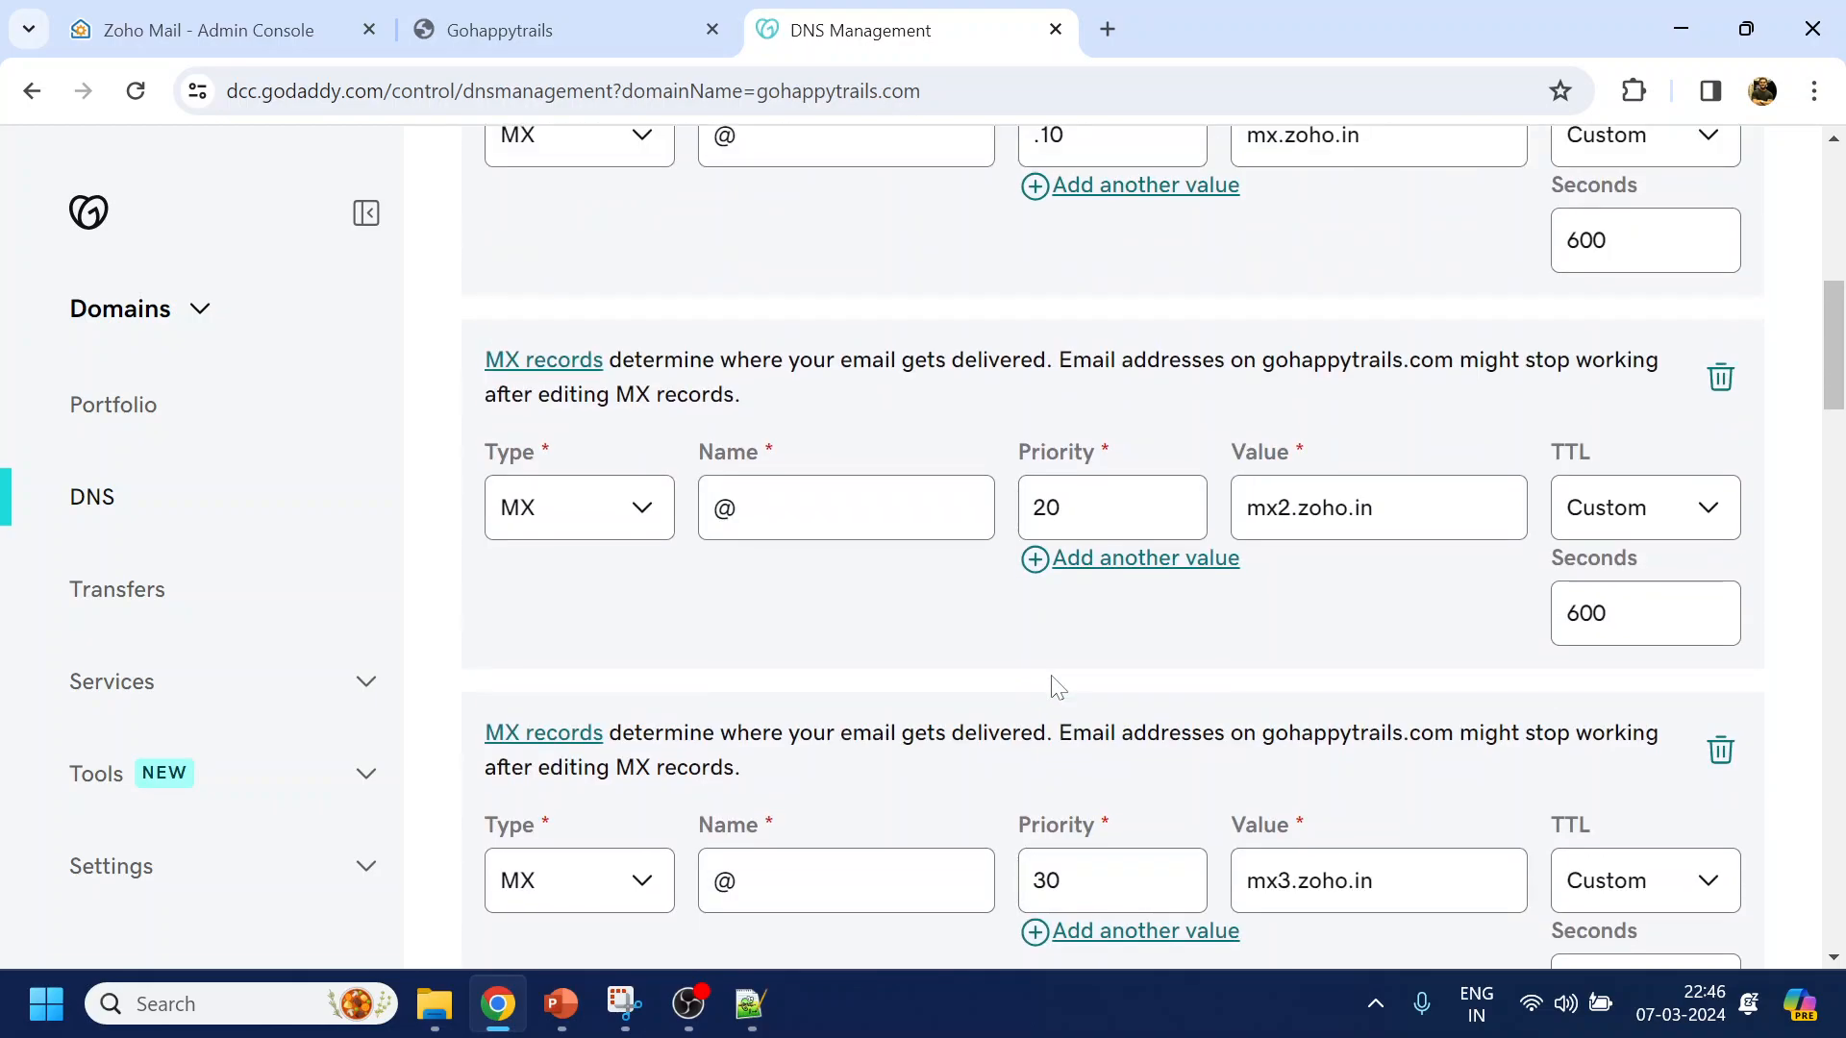
pyautogui.scroll(-9, 1058, 687)
pyautogui.scroll(-2, 1058, 686)
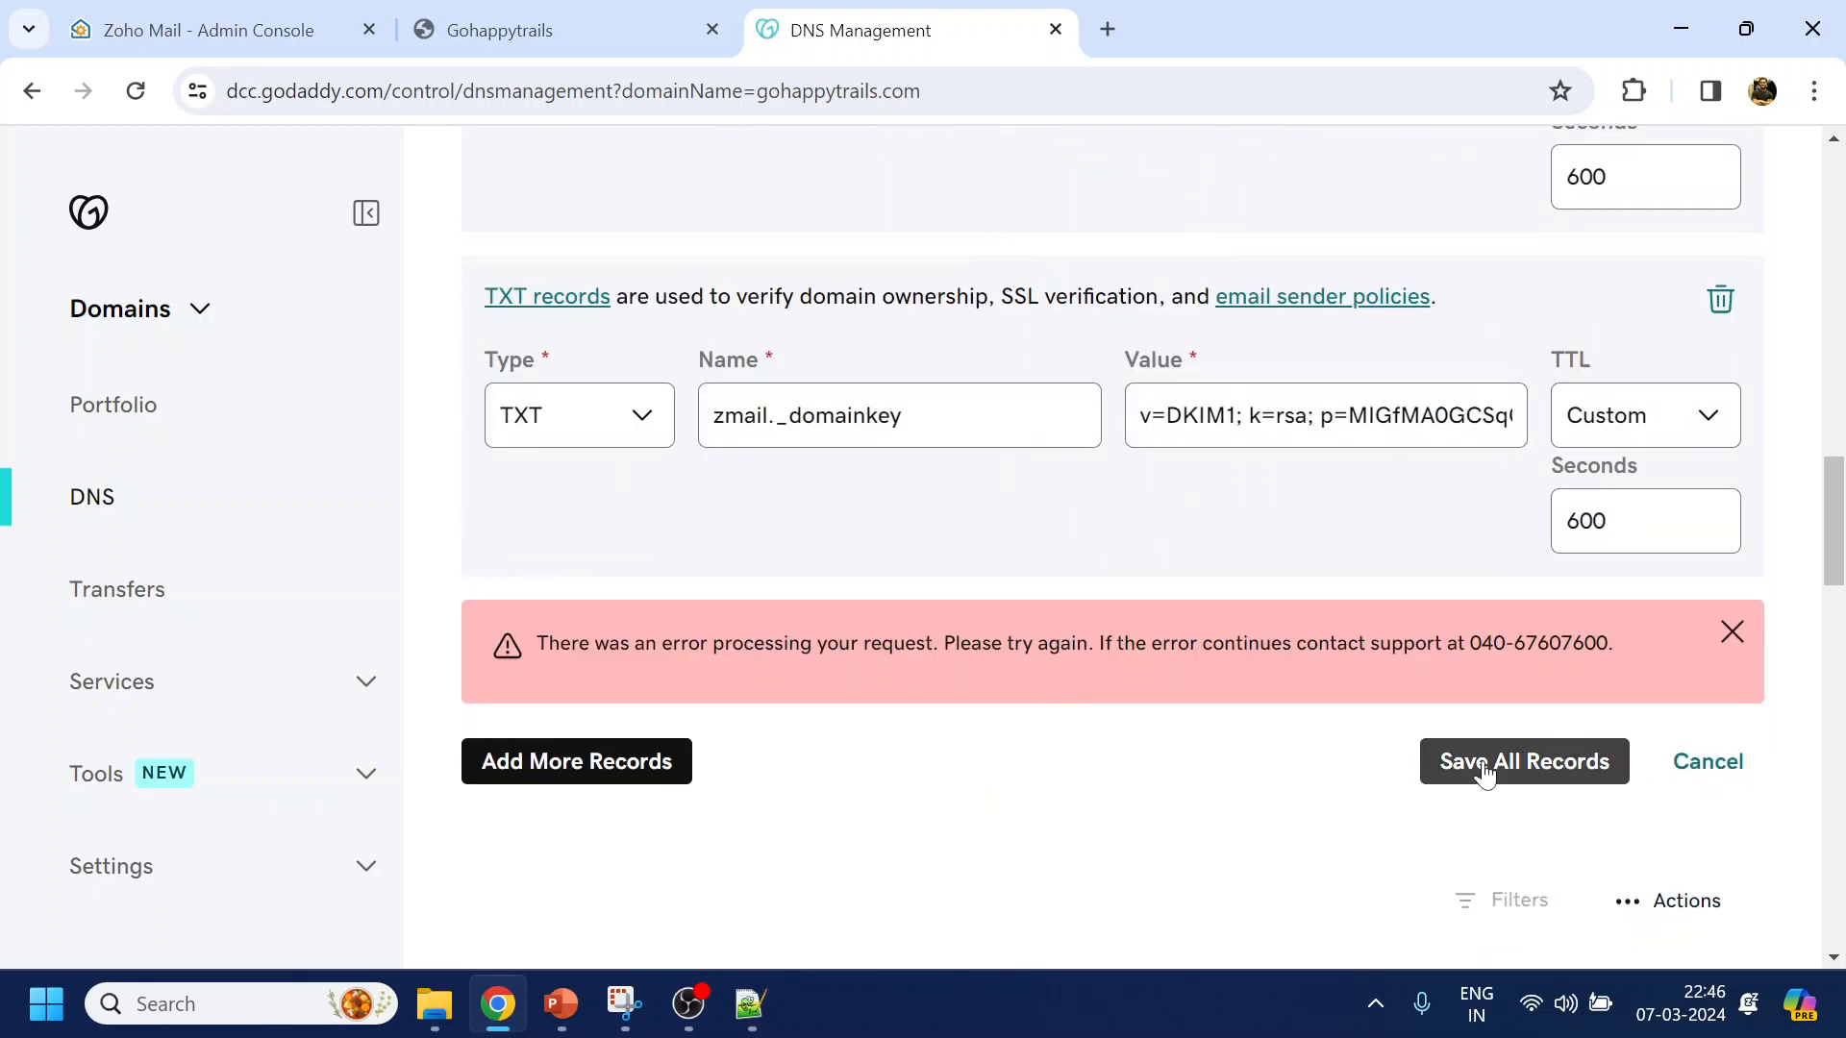
pyautogui.click(1519, 767)
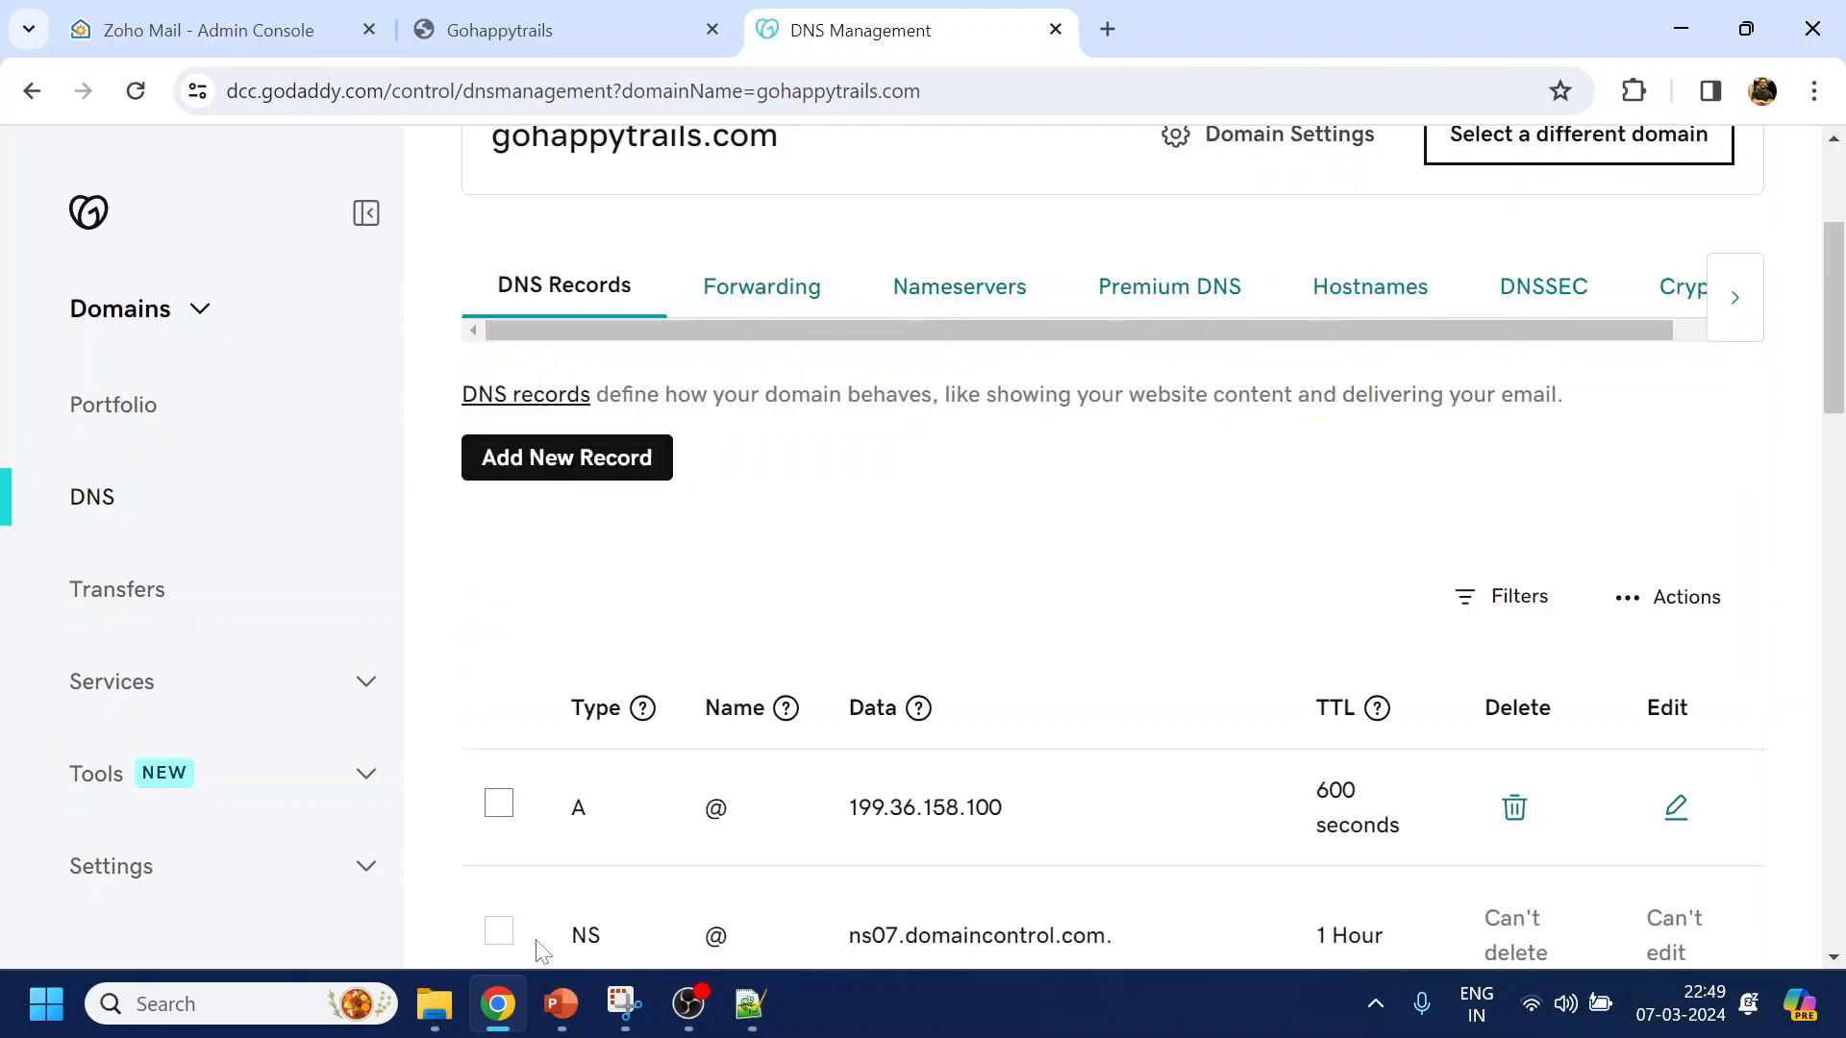
# Review both pages of the DNS records list for the Zoho MX (10, 20, 50), SPF and DKIM entries
pyautogui.scroll(-4, 673, 596)
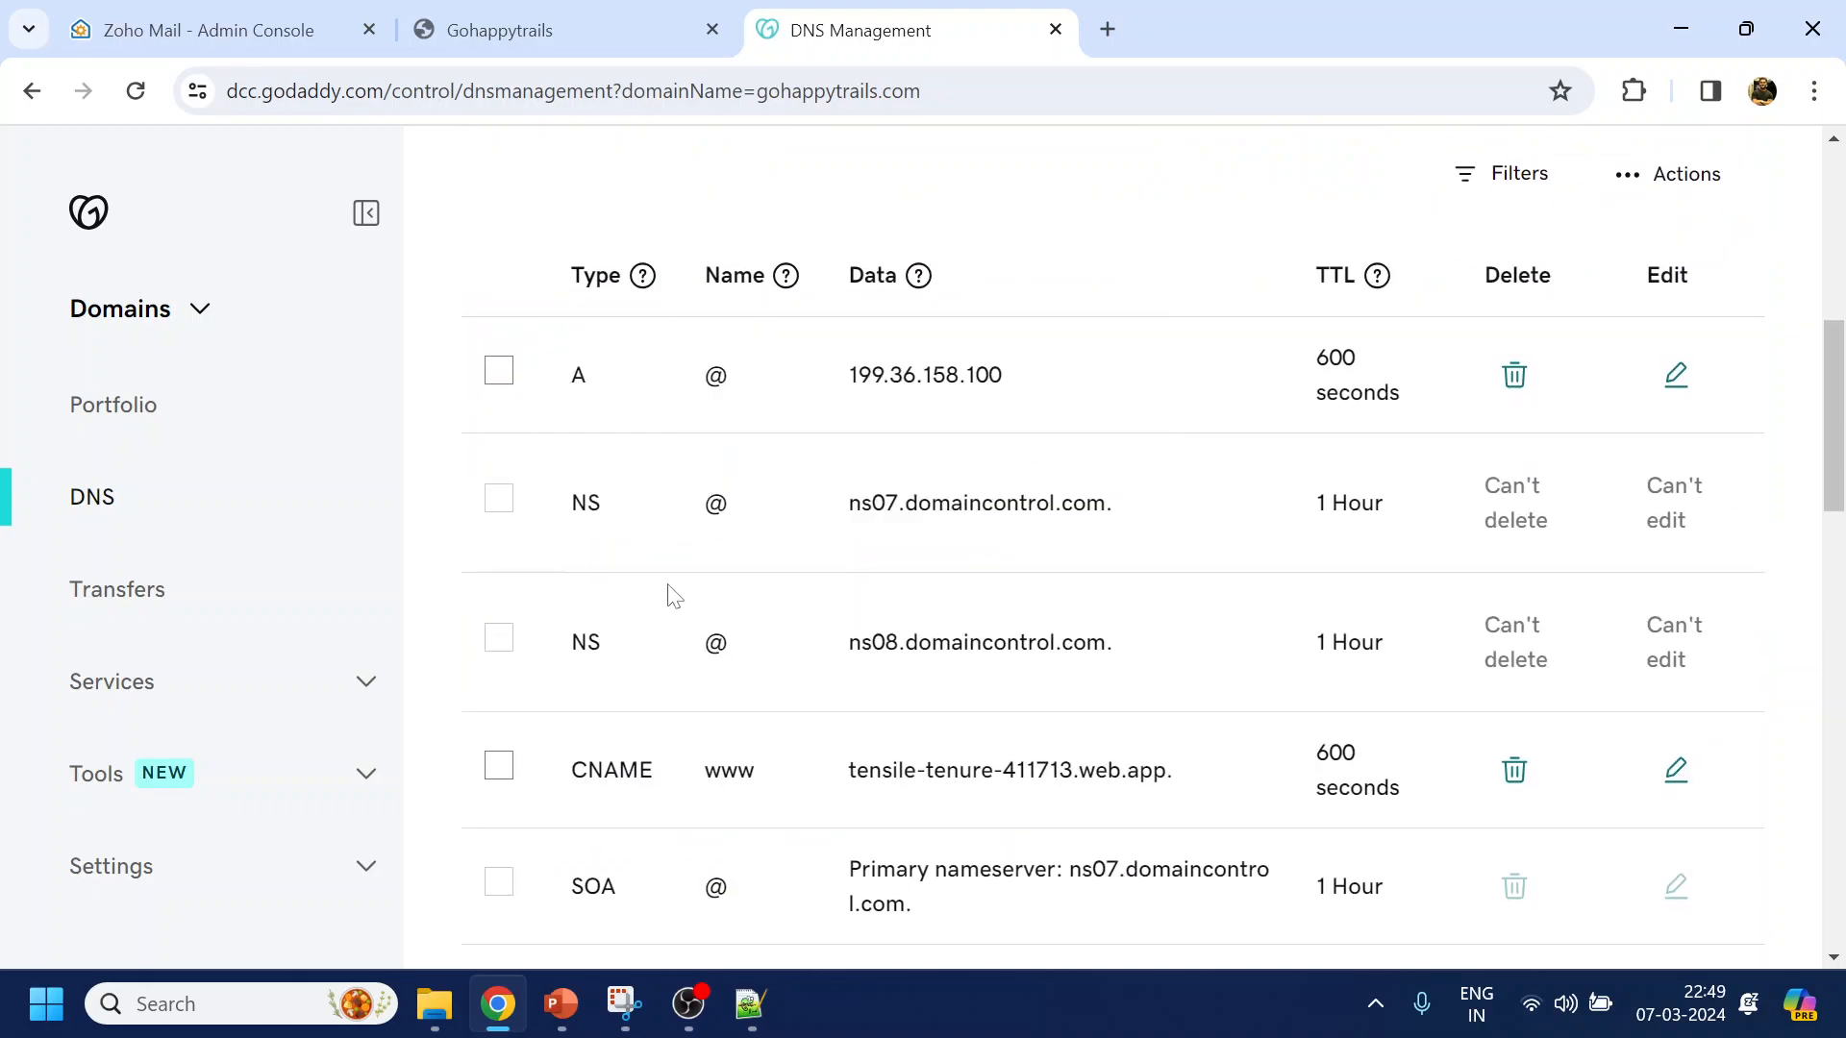
pyautogui.scroll(-5, 673, 597)
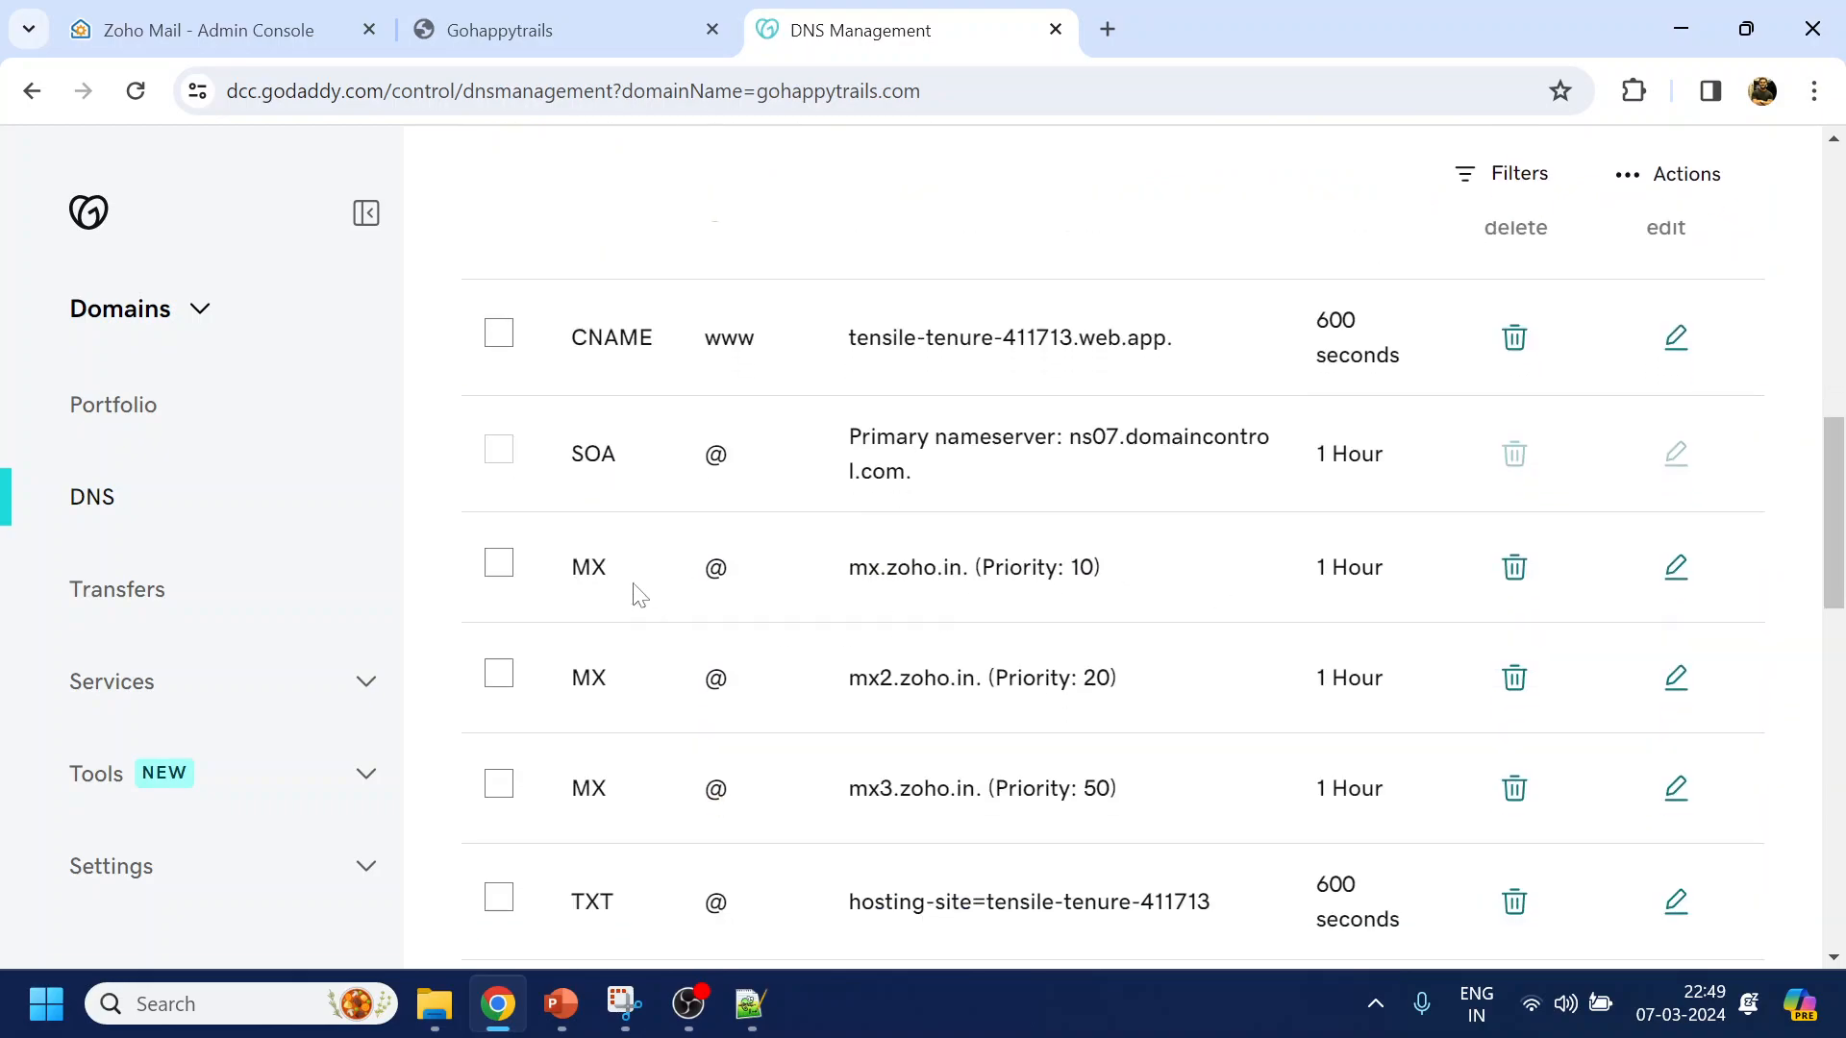
pyautogui.scroll(-5, 1240, 758)
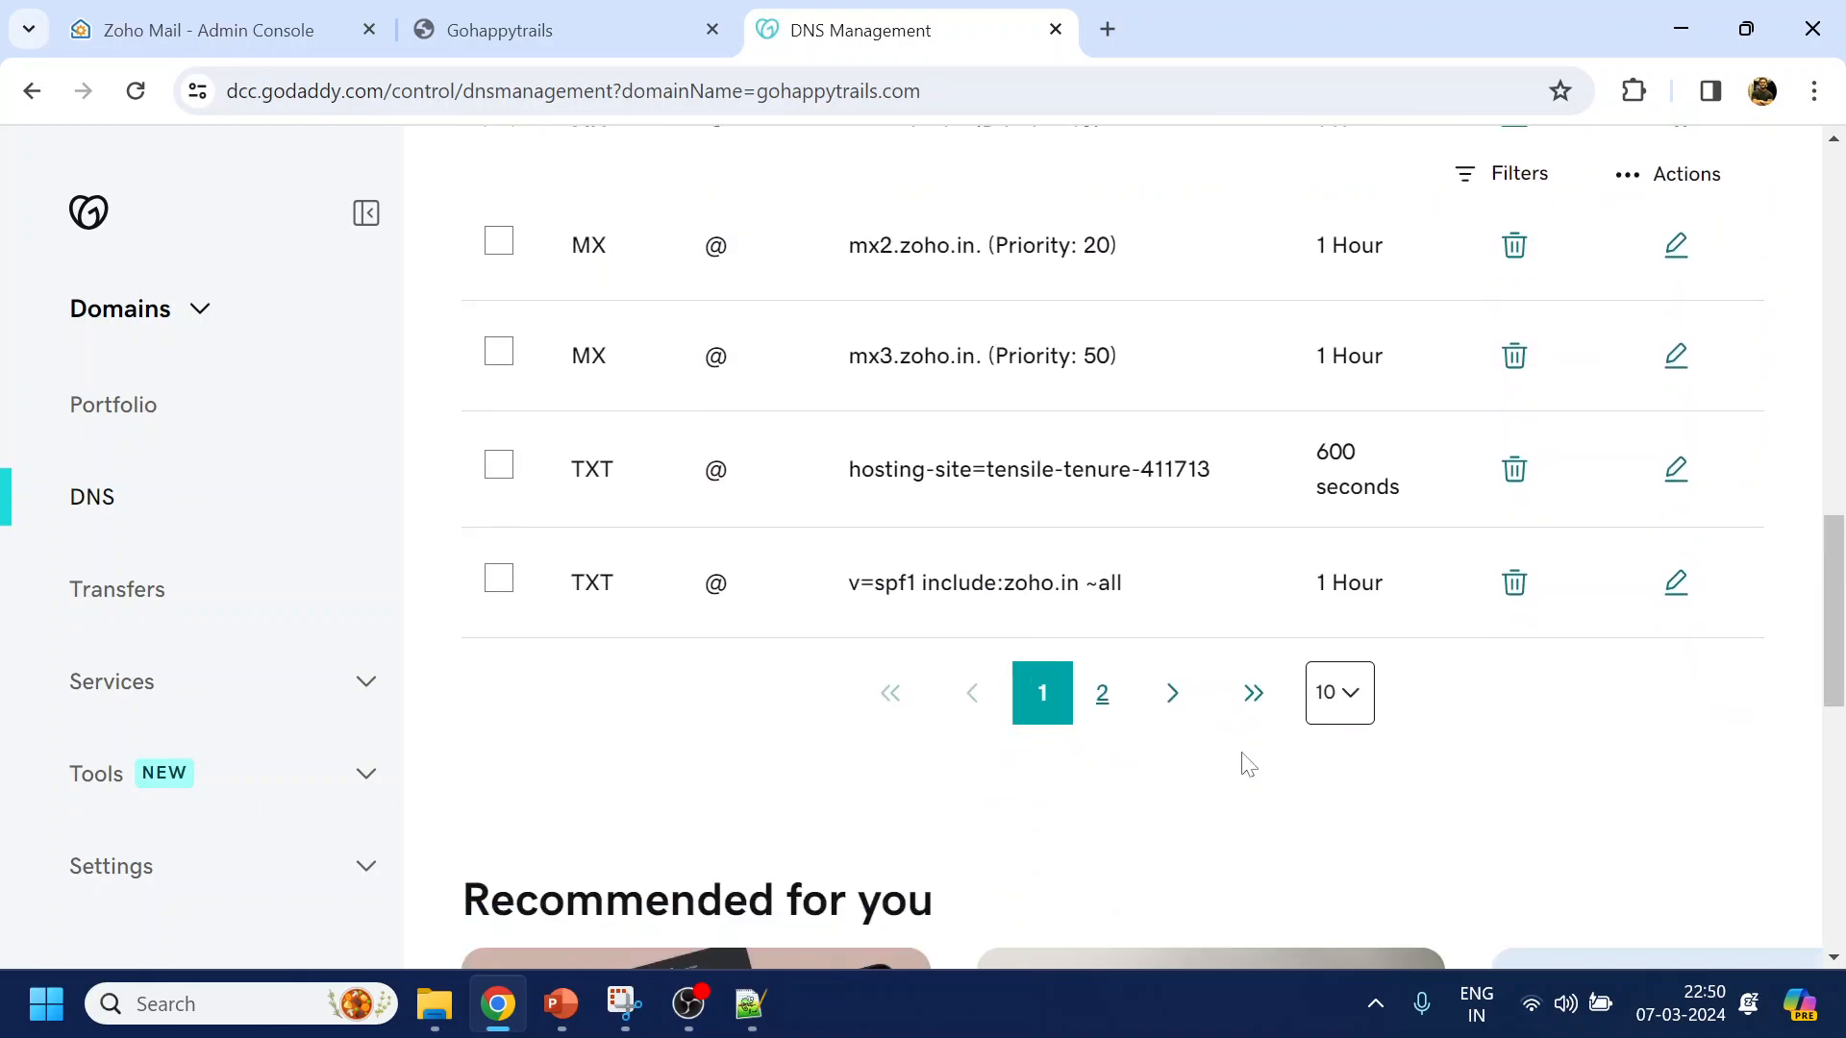
pyautogui.click(1170, 693)
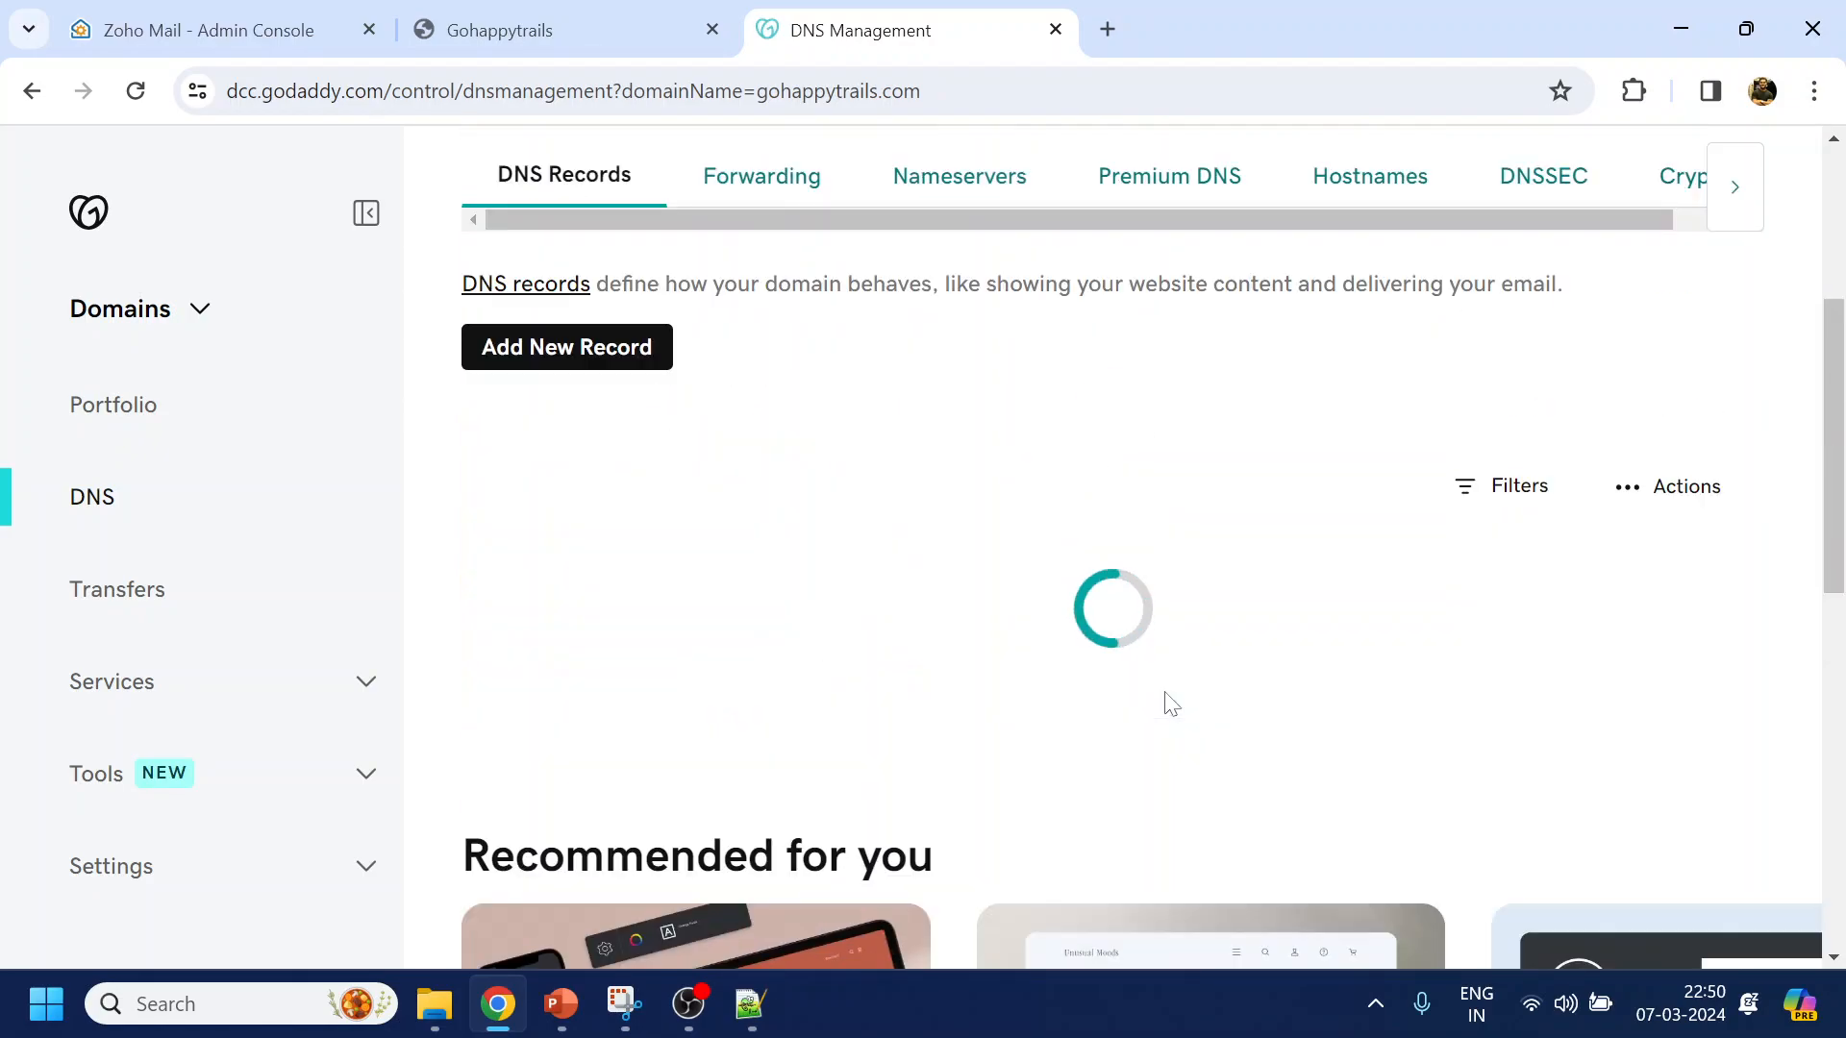
pyautogui.scroll(-3, 1112, 549)
pyautogui.scroll(3, 1008, 749)
pyautogui.scroll(2, 757, 643)
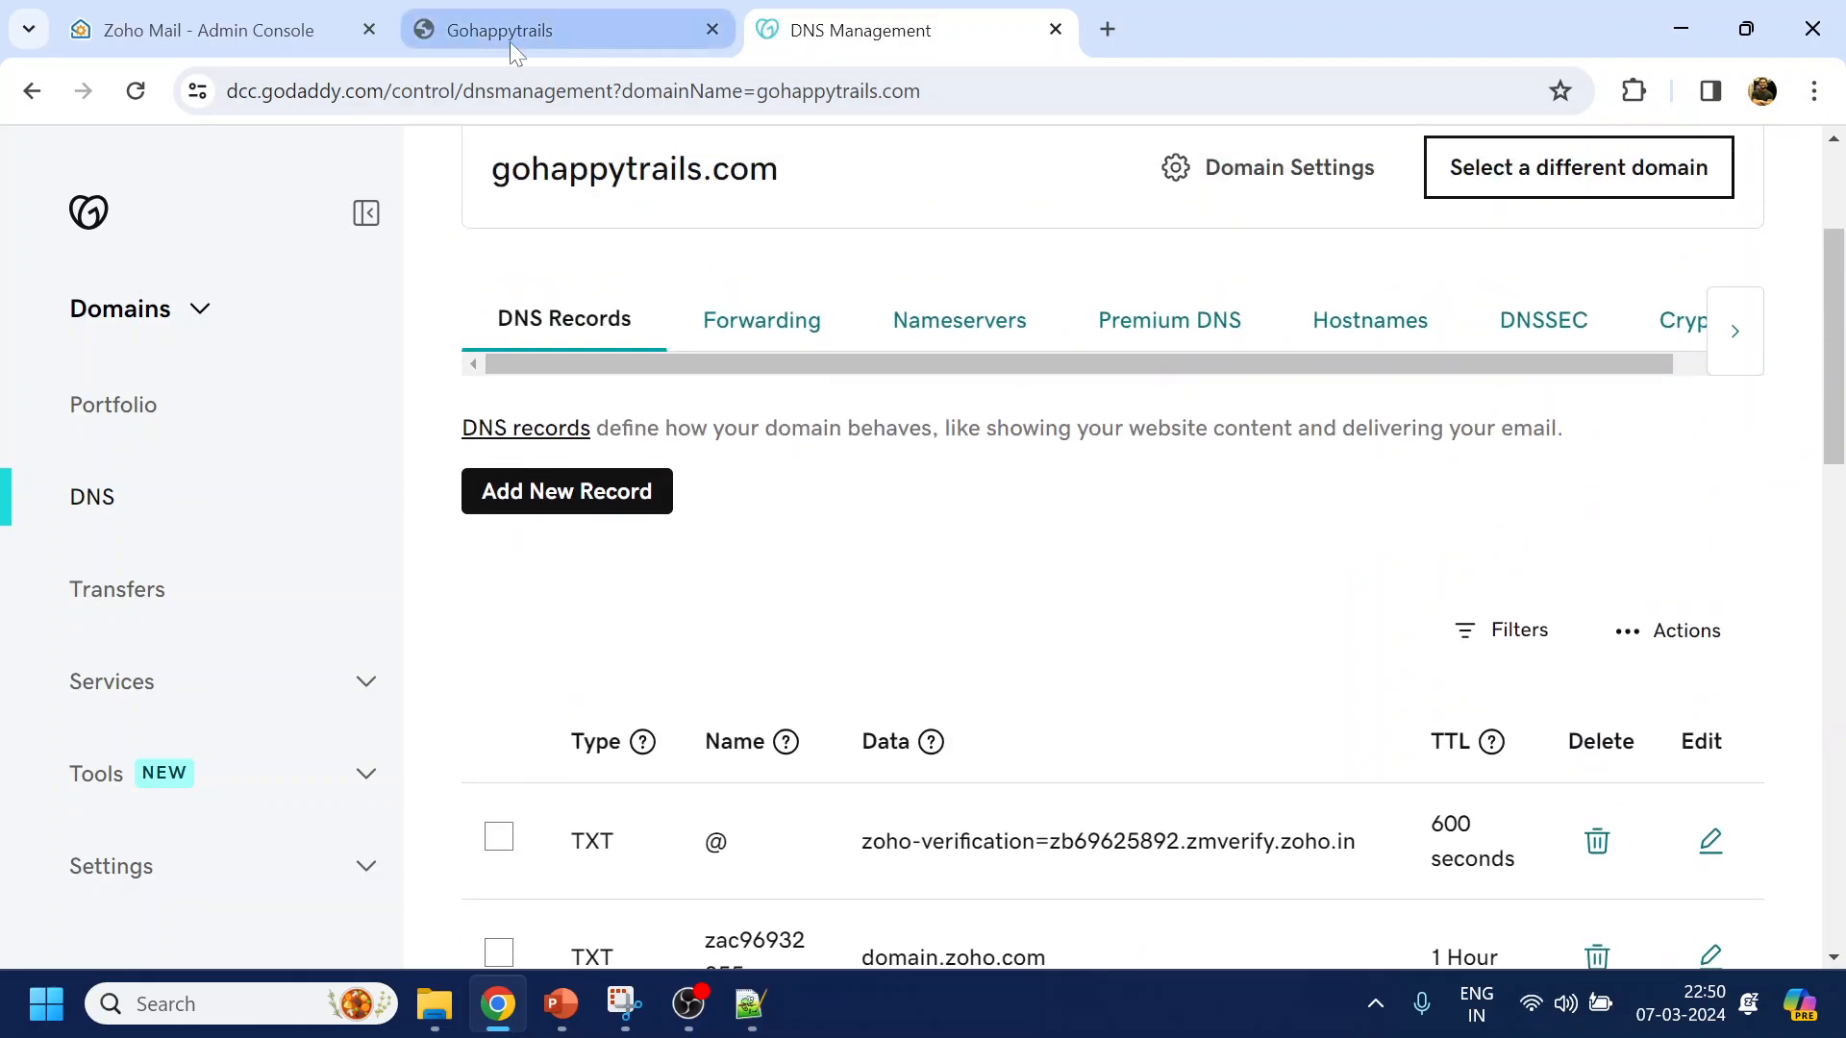
# Run Verify all records for the domain in the Zoho Admin Console and dismiss the propagation notice
pyautogui.click(113, 39)
pyautogui.scroll(-1, 1442, 693)
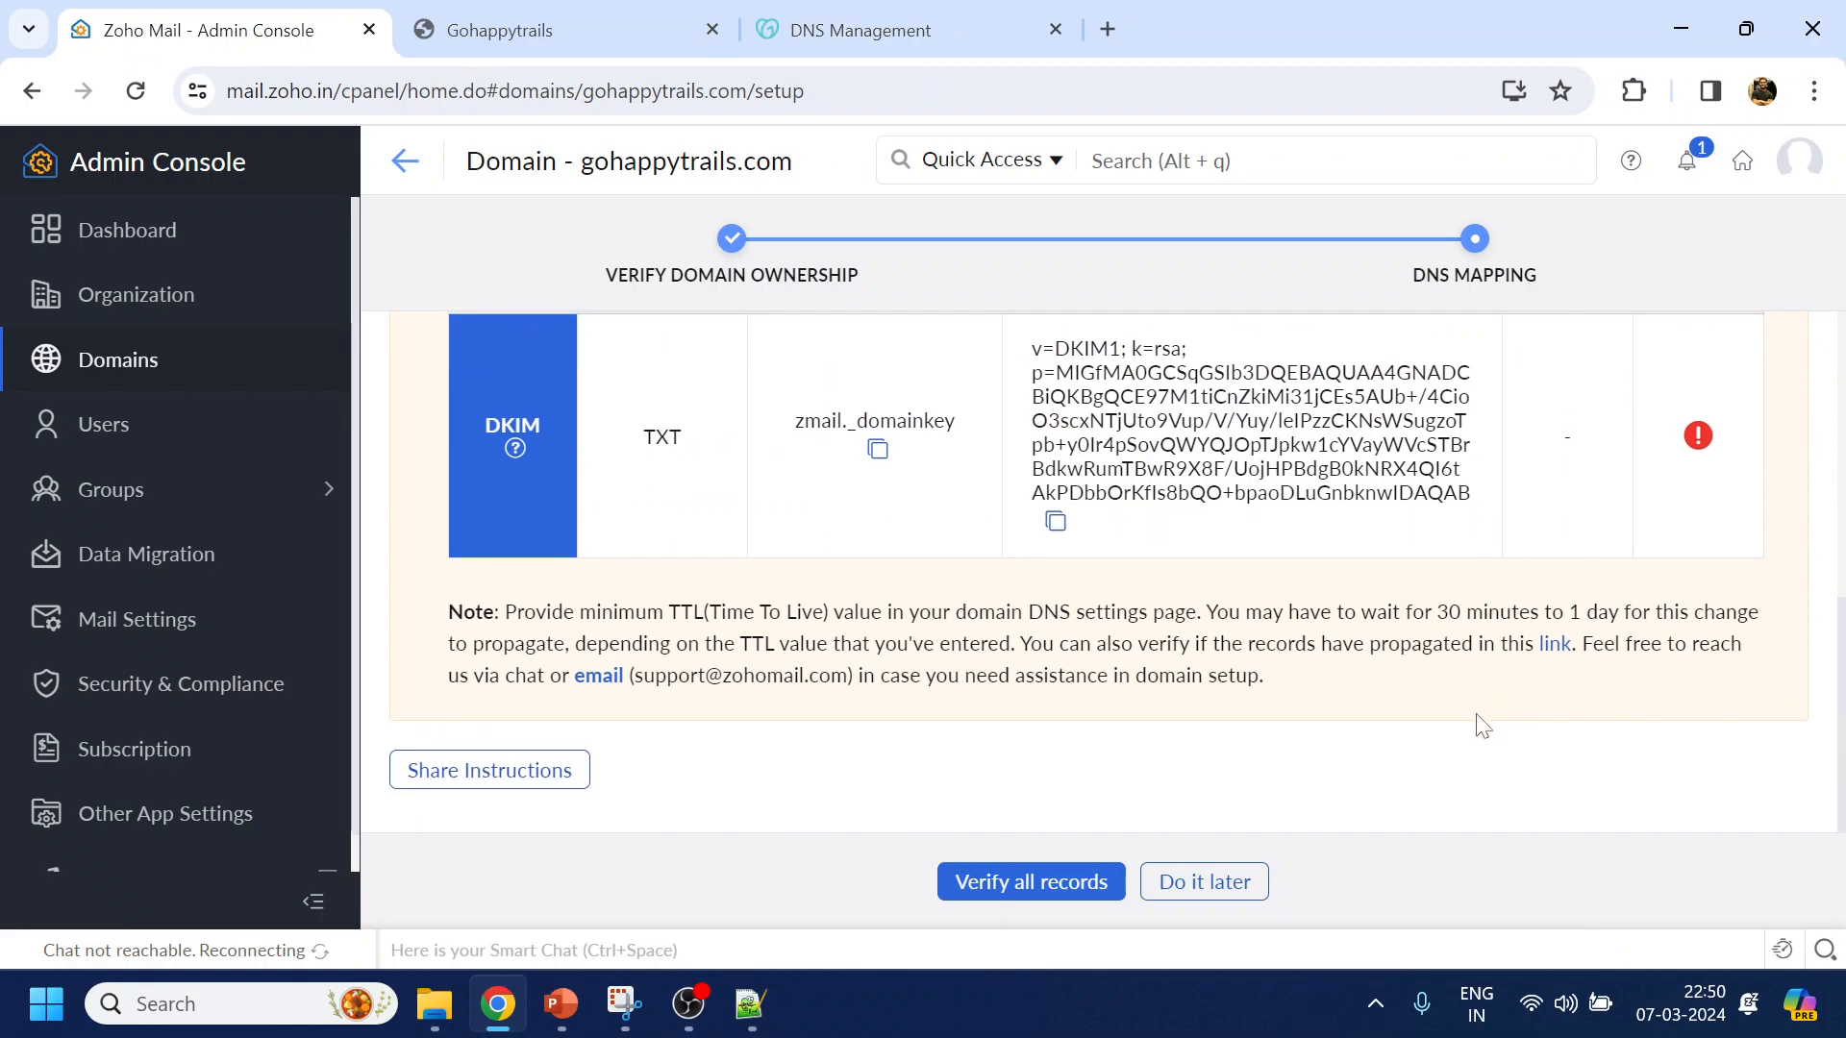
pyautogui.click(995, 883)
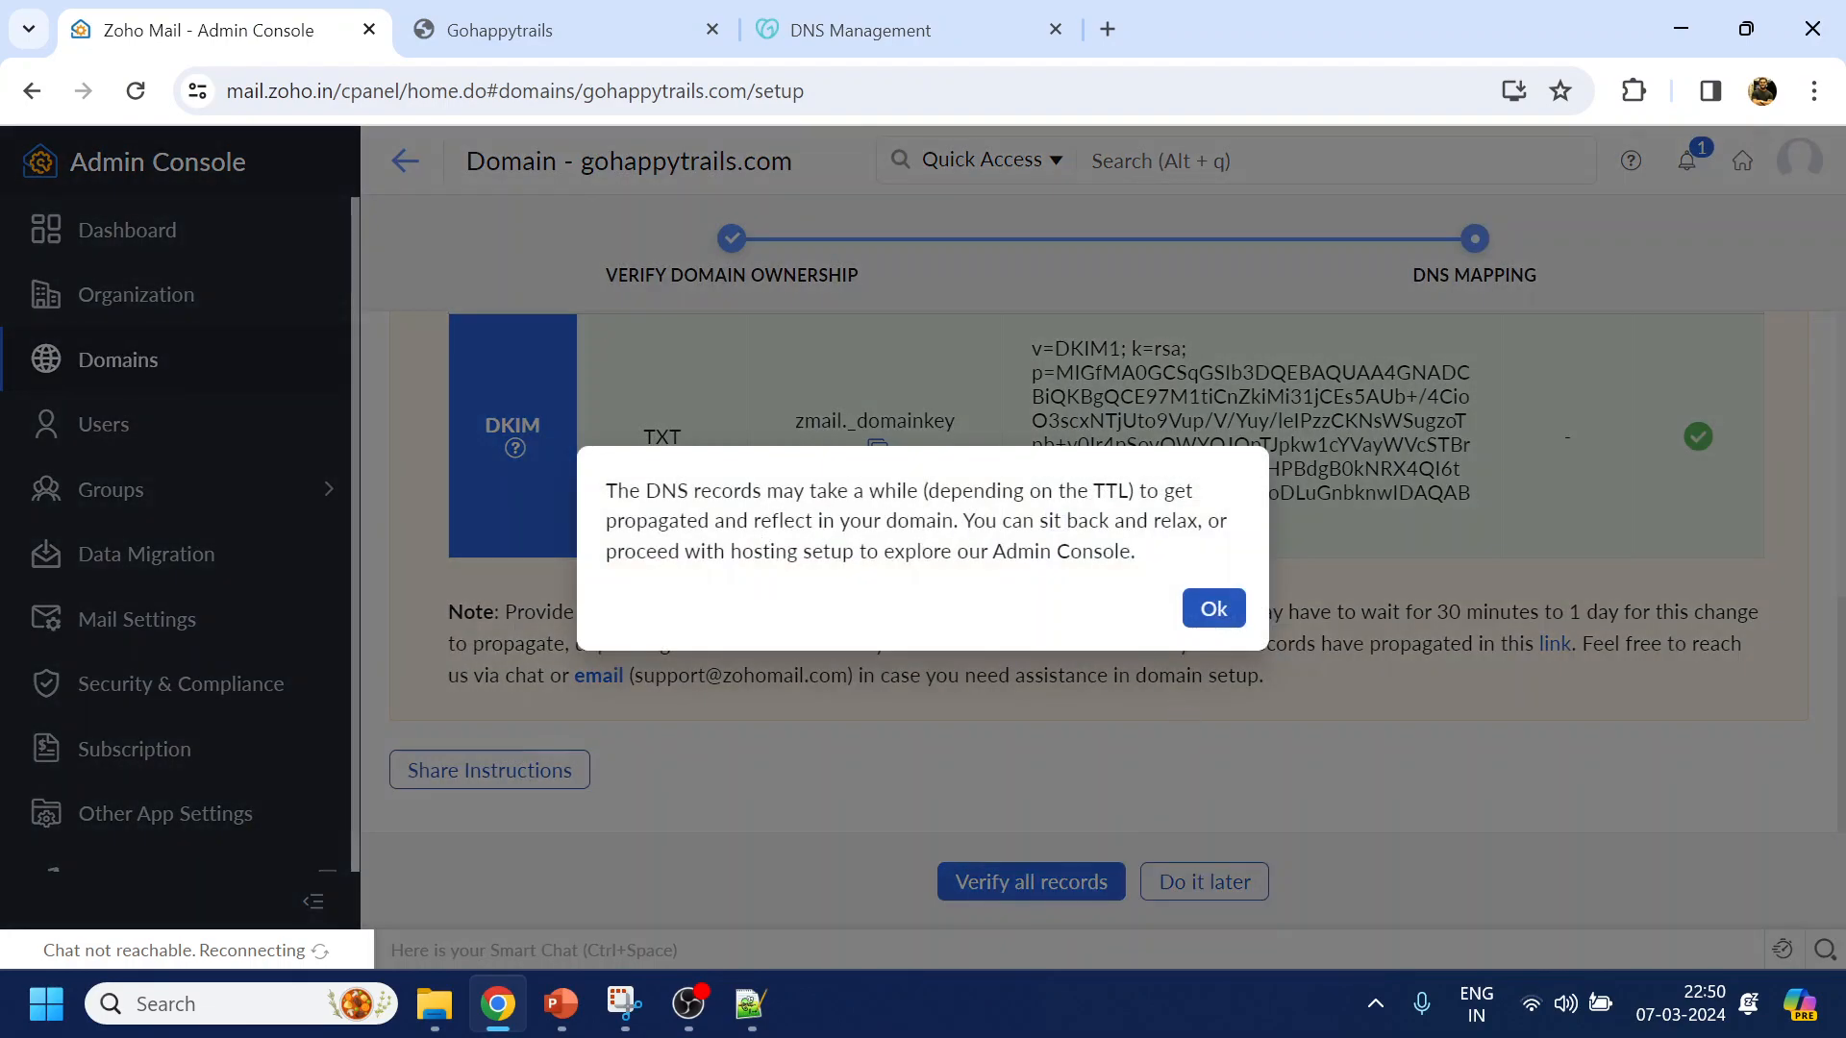
pyautogui.click(1214, 612)
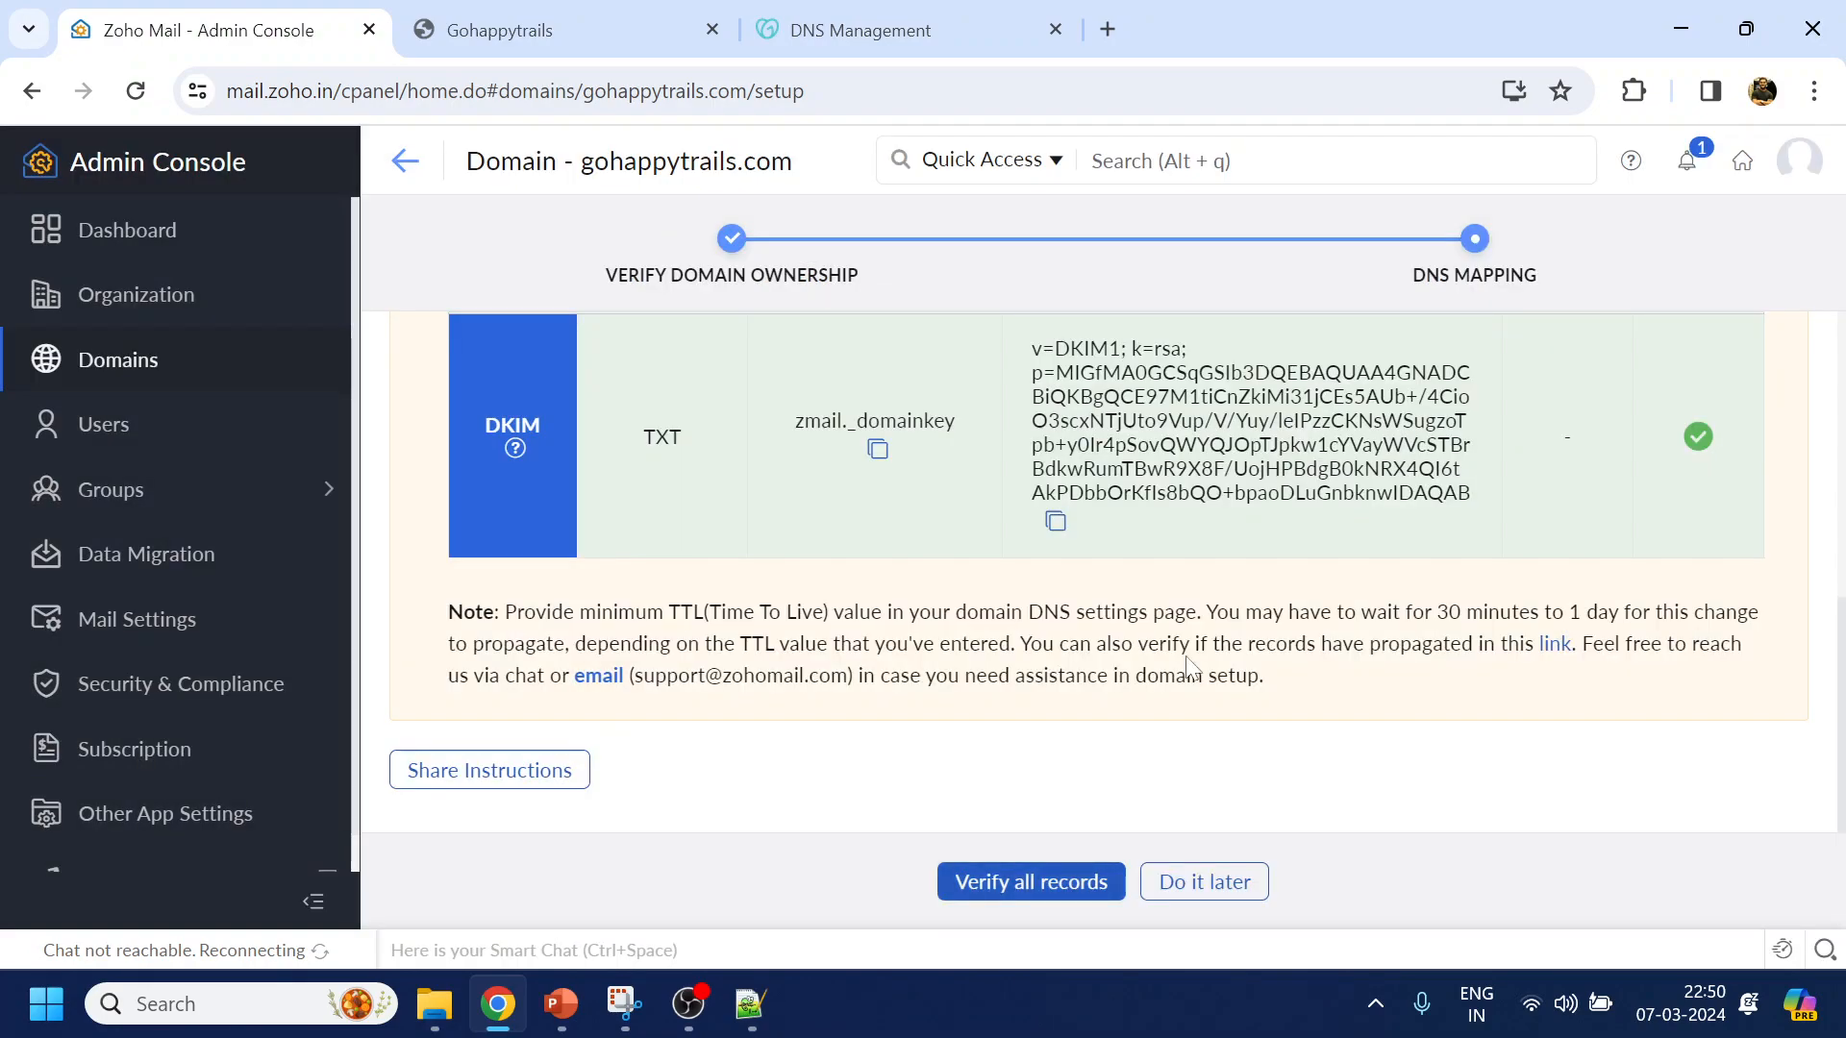
# Re-run the DNS verification so SPF and DKIM pass, with MX still failing
pyautogui.scroll(4, 1188, 664)
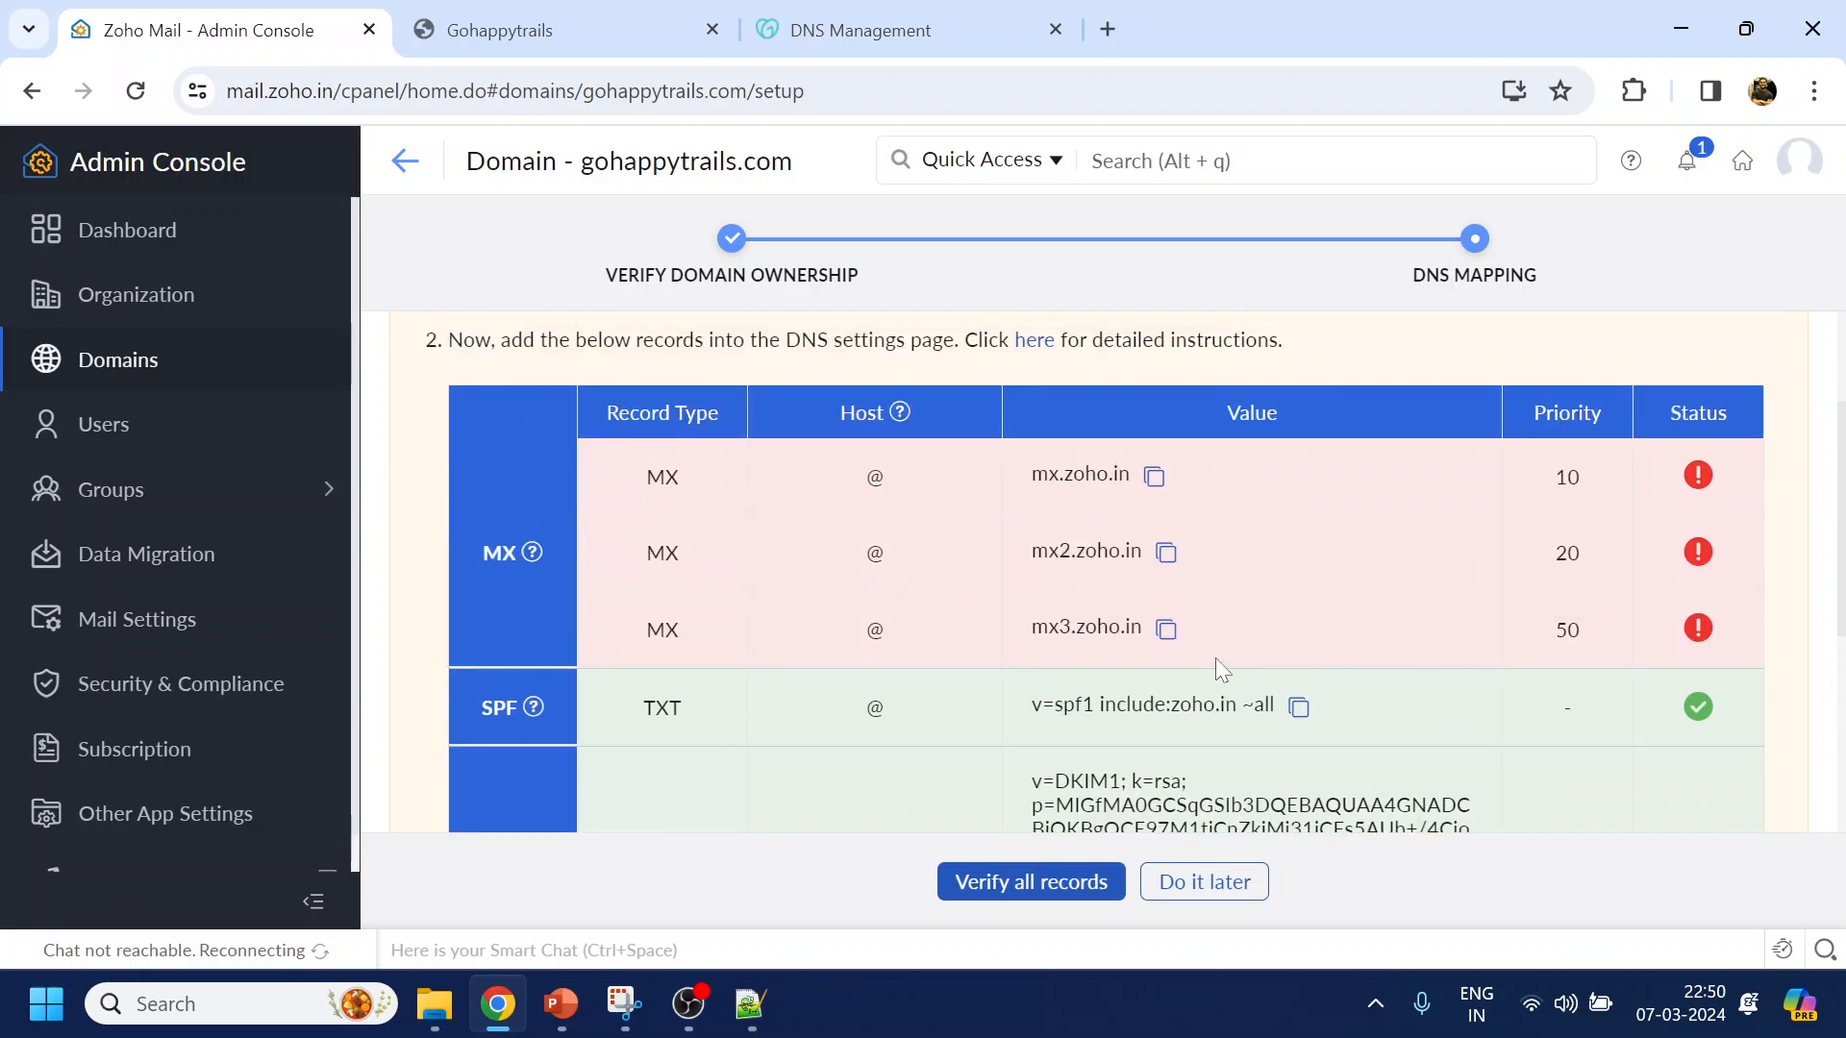
pyautogui.scroll(-3, 846, 520)
pyautogui.scroll(3, 853, 443)
pyautogui.click(1063, 890)
pyautogui.click(1066, 891)
pyautogui.click(1066, 890)
pyautogui.scroll(-5, 1171, 671)
pyautogui.scroll(5, 1171, 671)
pyautogui.scroll(2, 1173, 685)
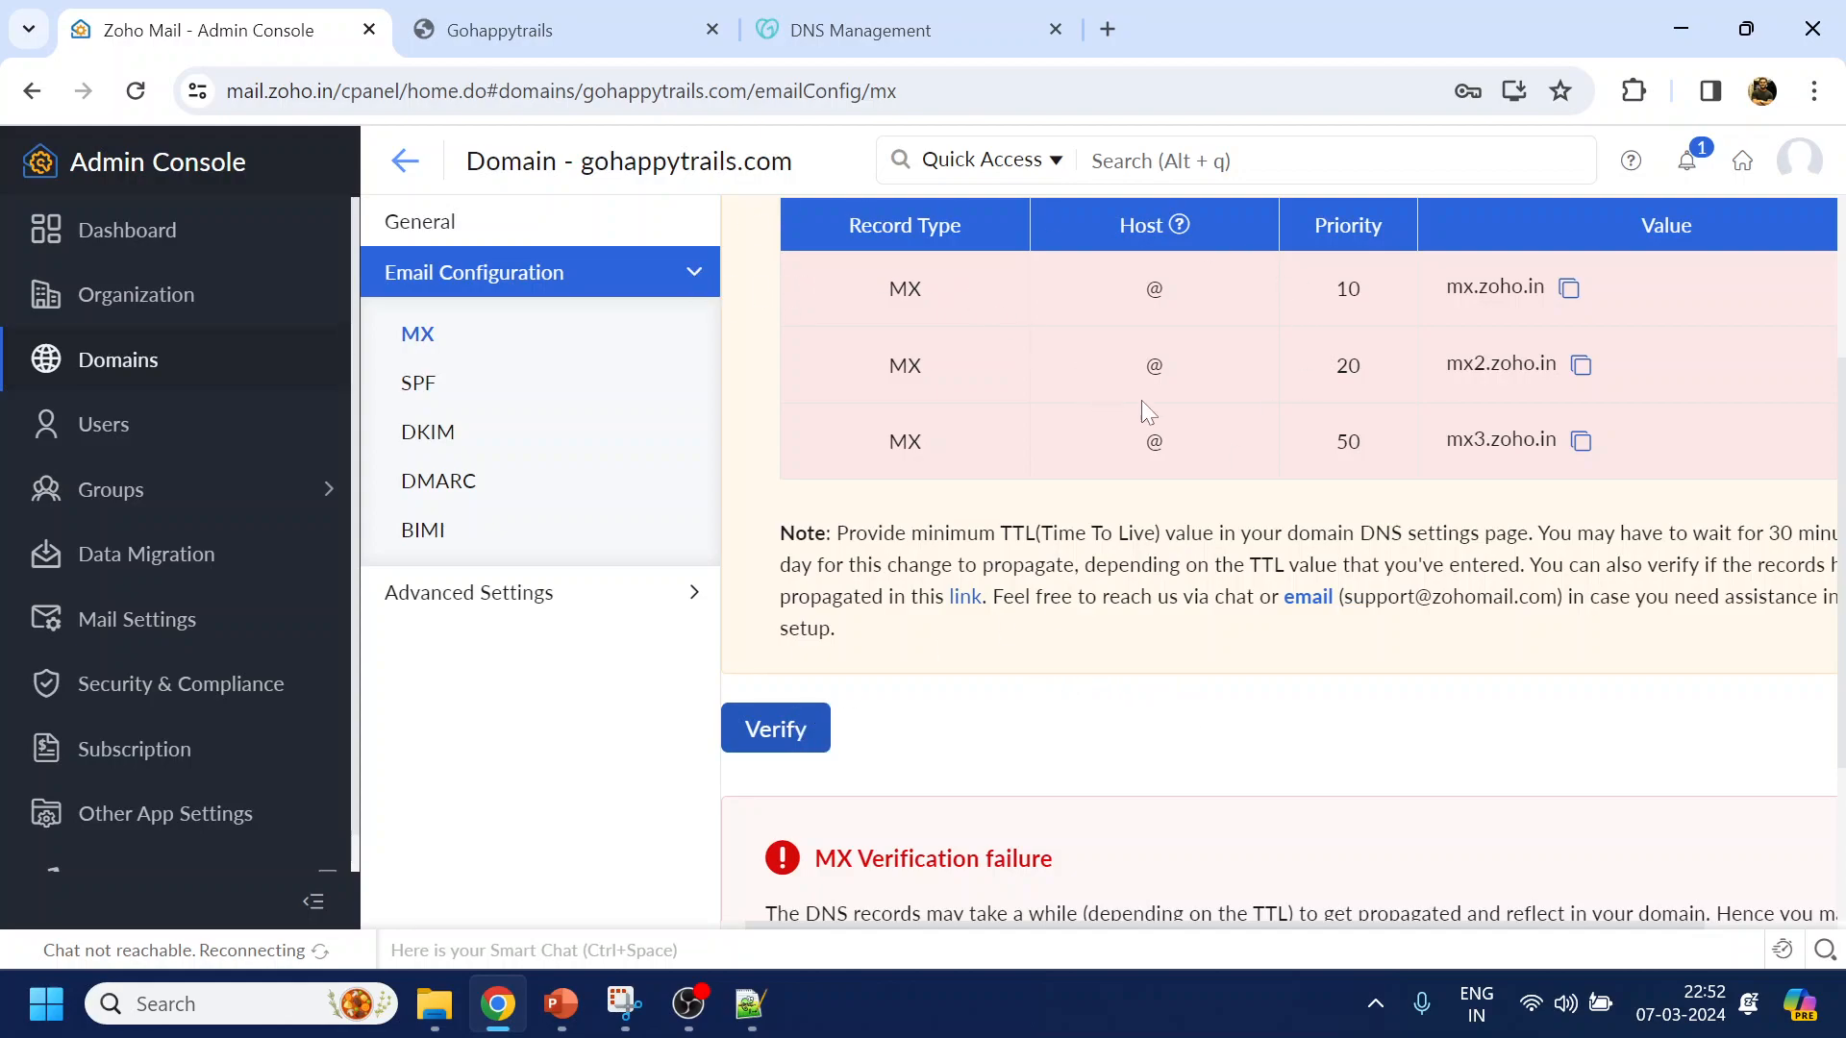
pyautogui.scroll(3, 1128, 395)
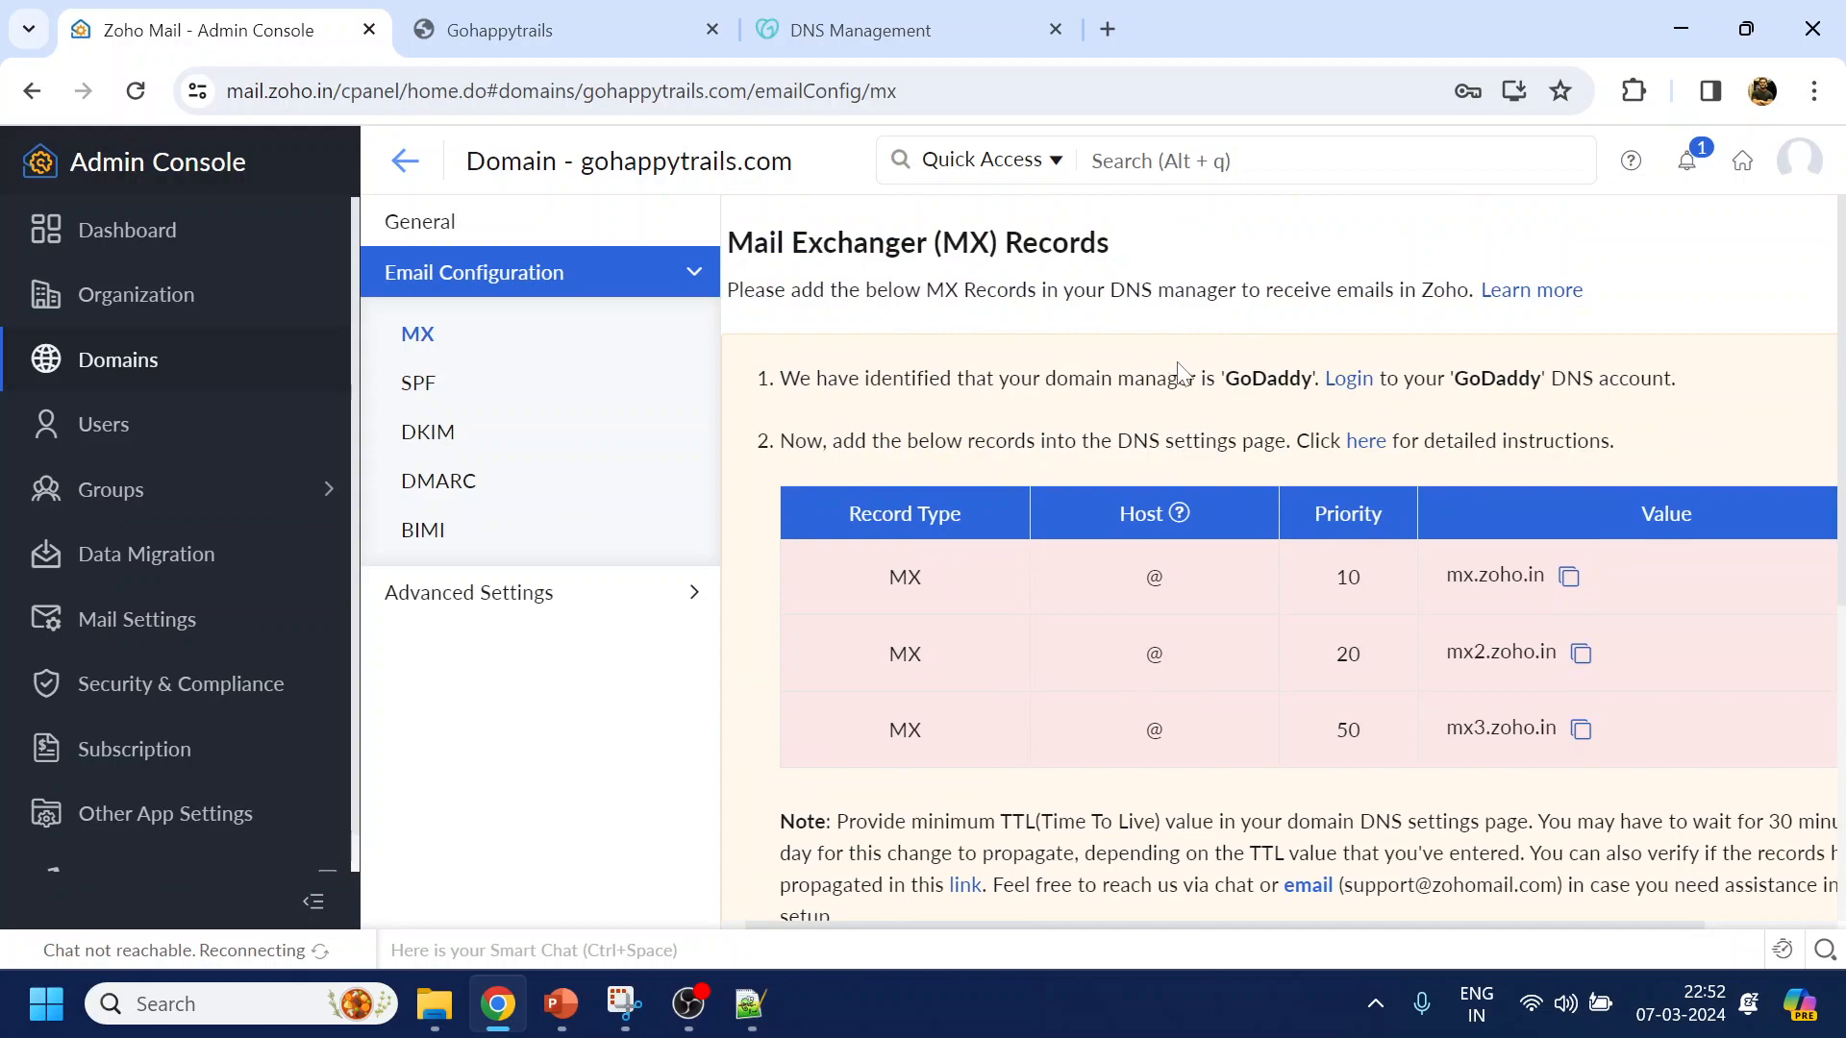
pyautogui.scroll(-2, 1179, 380)
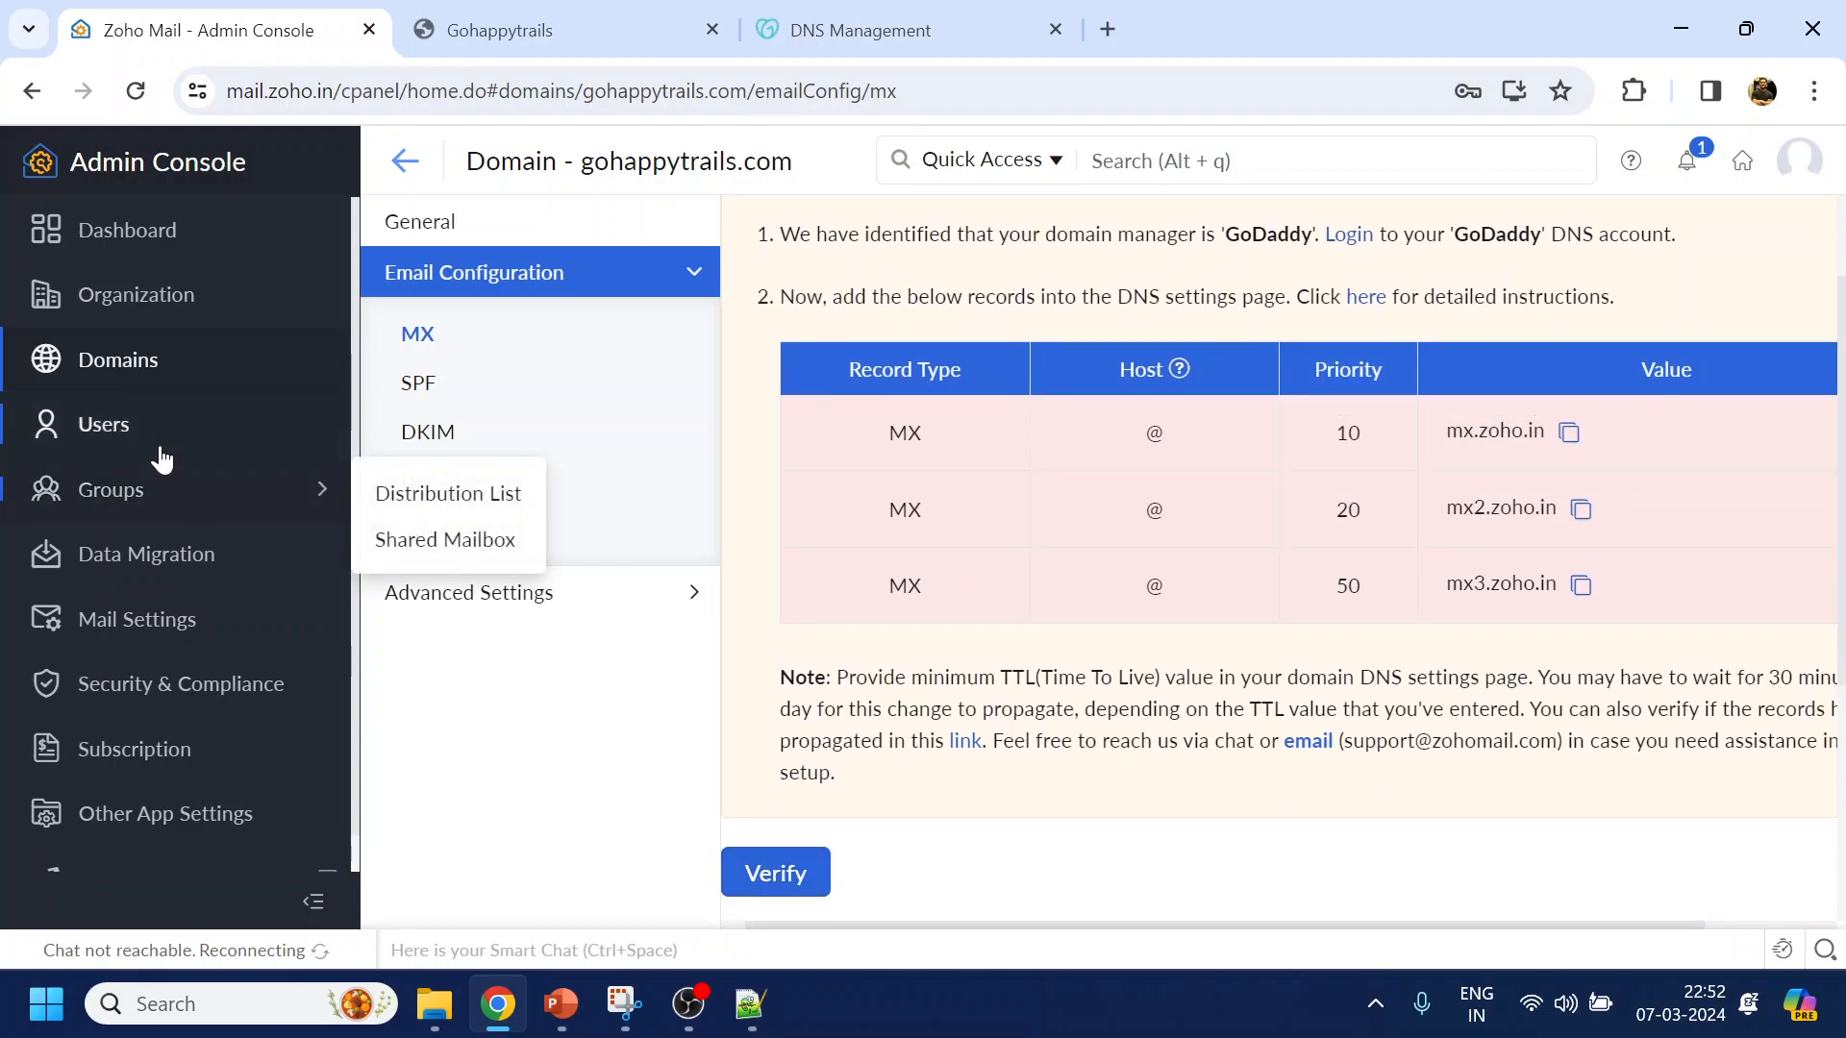
# Open the Add user form and enter 'Info' as the first name
pyautogui.click(154, 424)
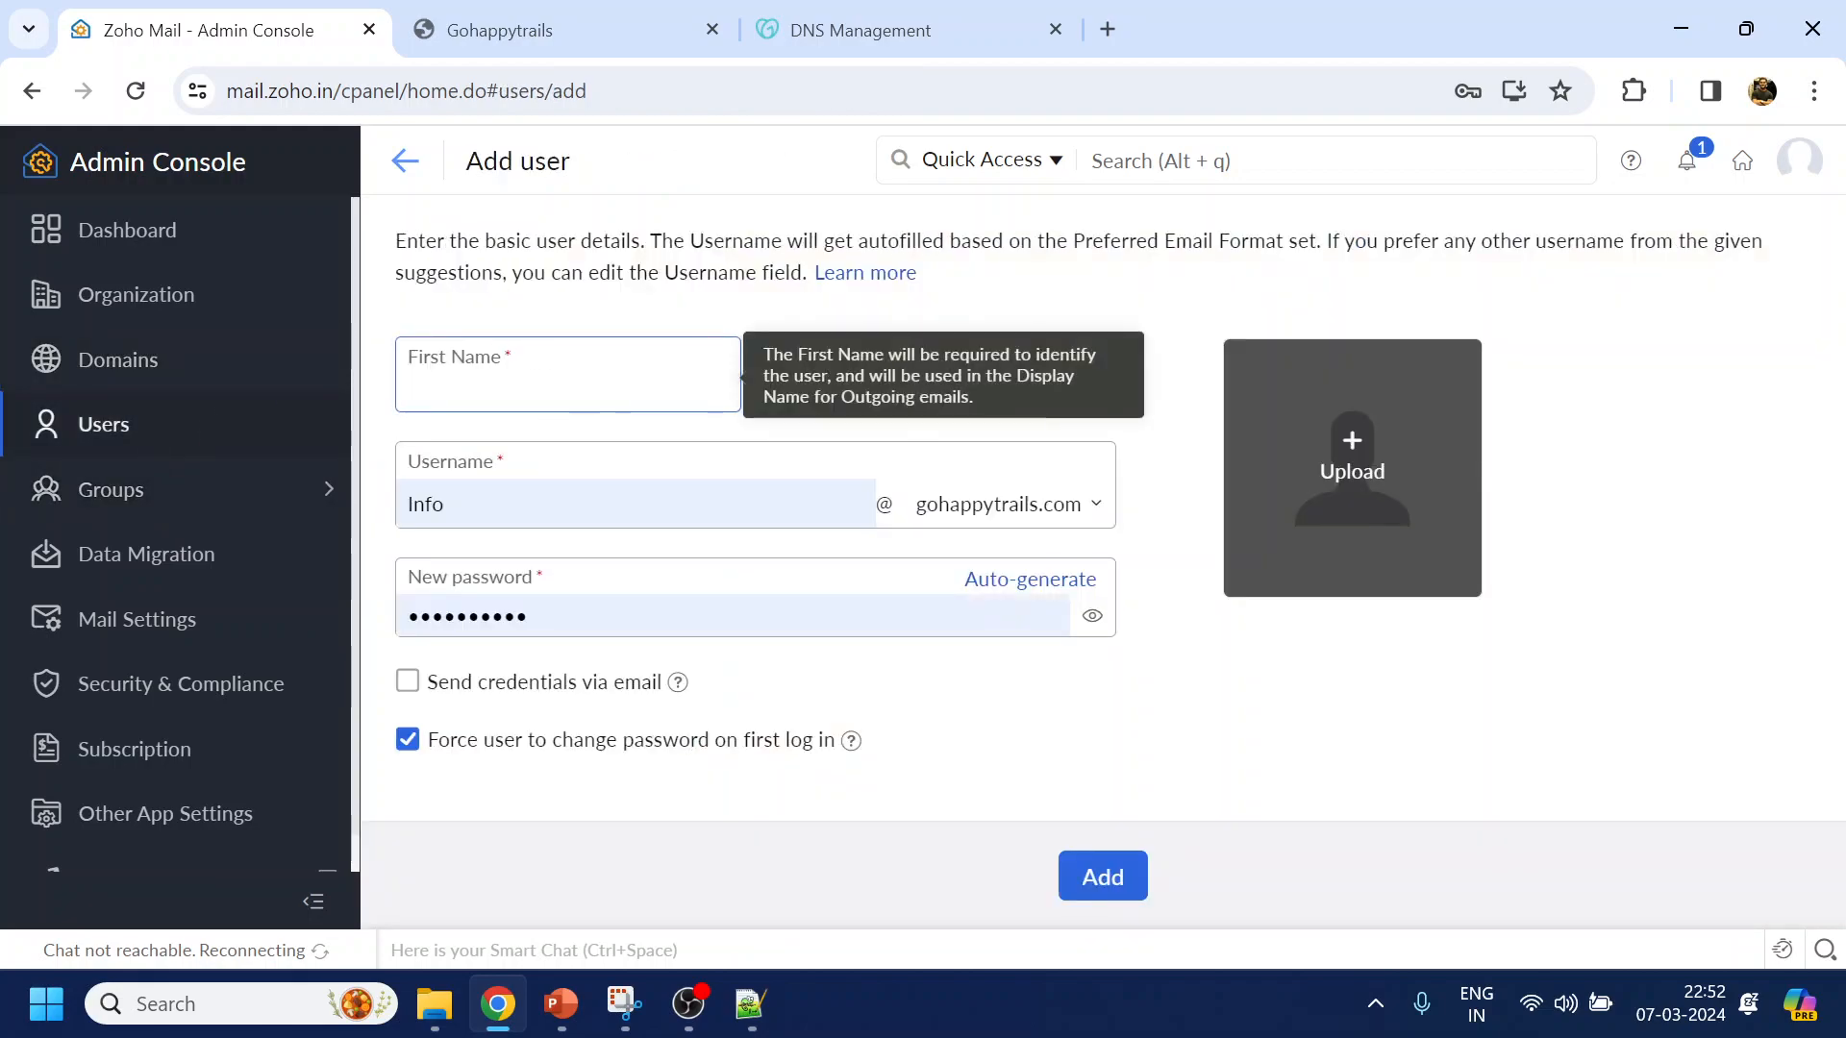
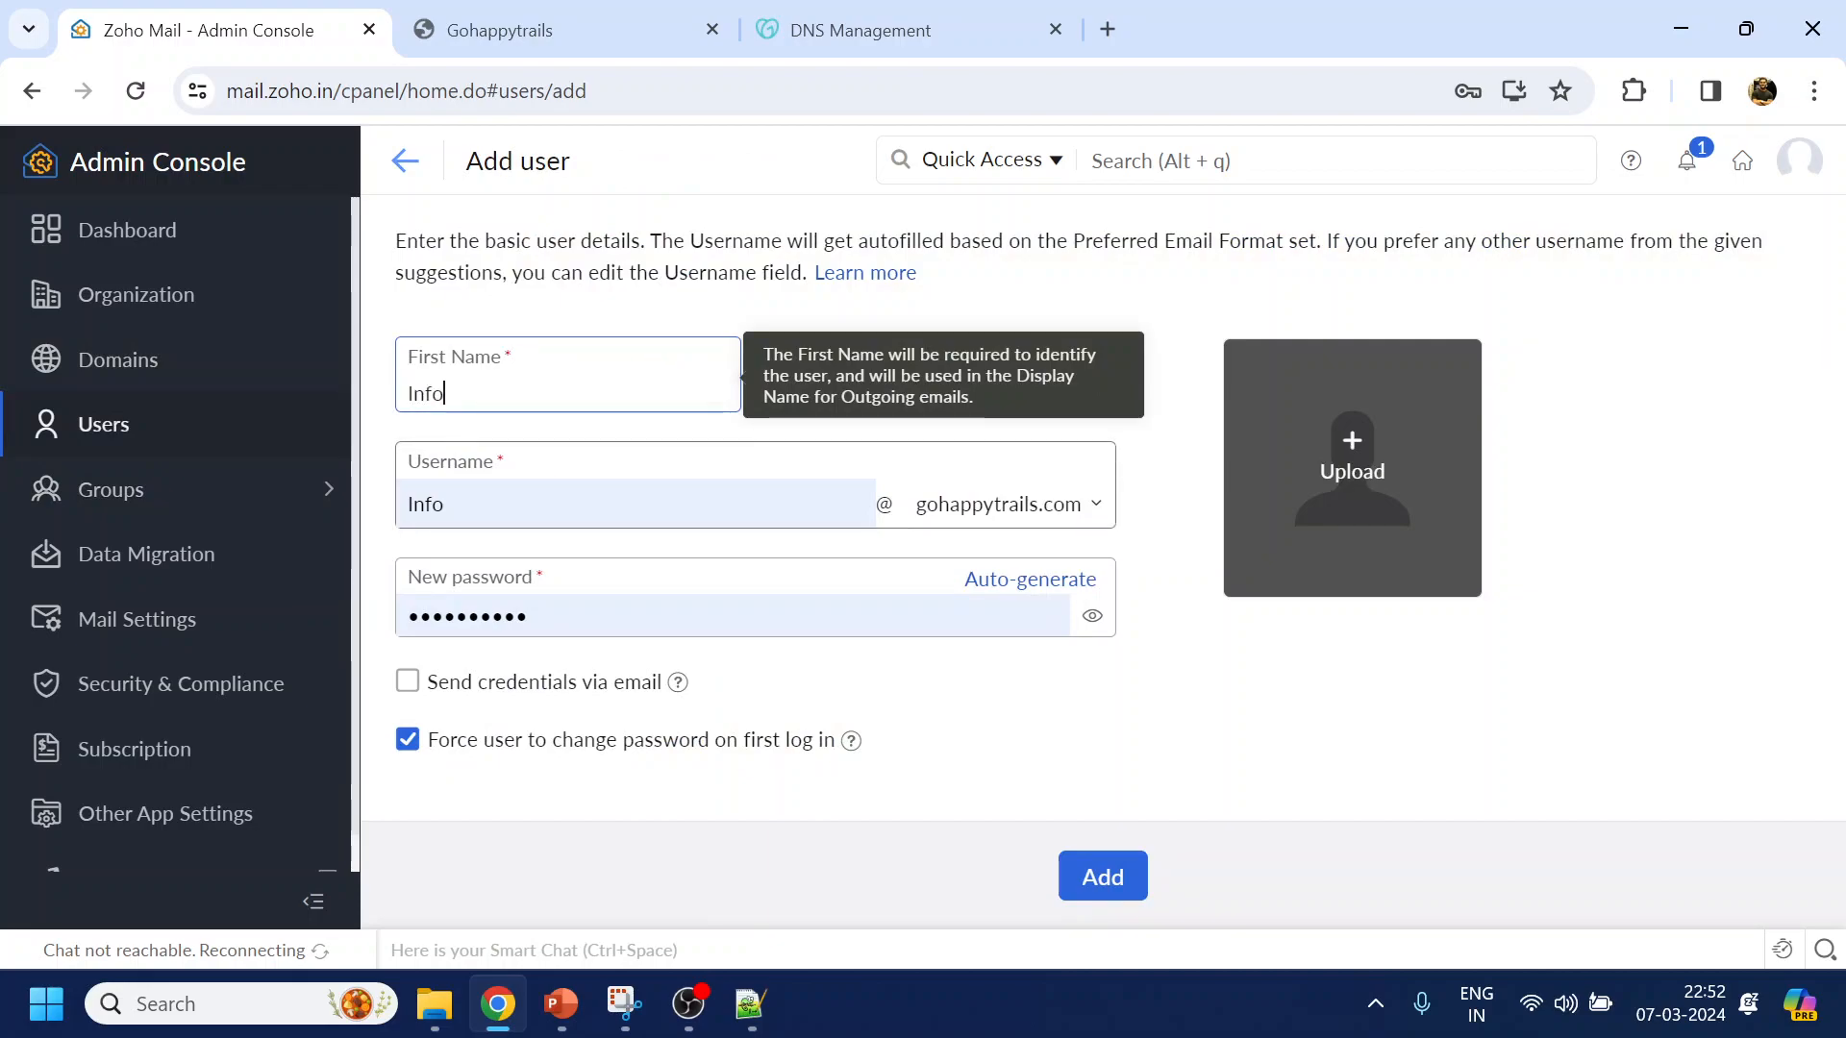
pyautogui.click(609, 42)
# Save the Gohappytrails site logo as logo.png in the website folder and return to the Zoho form
pyautogui.rightClick(312, 289)
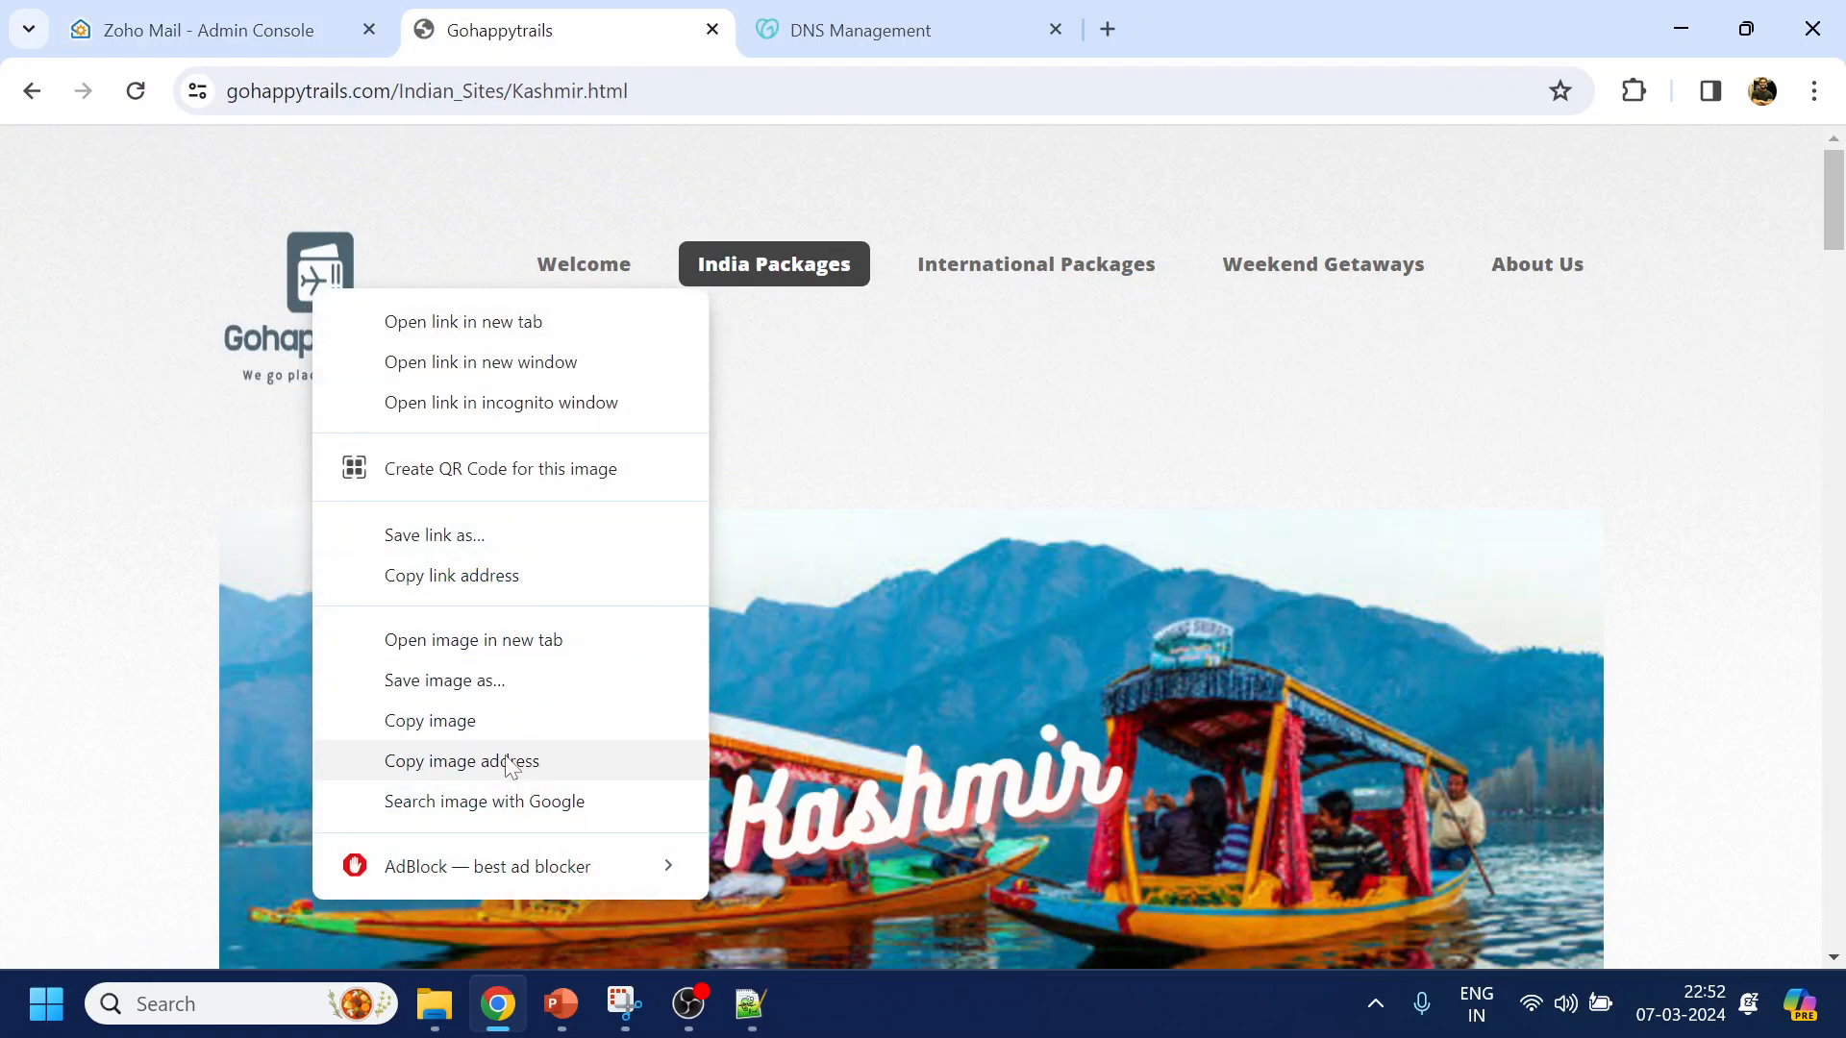
pyautogui.click(451, 683)
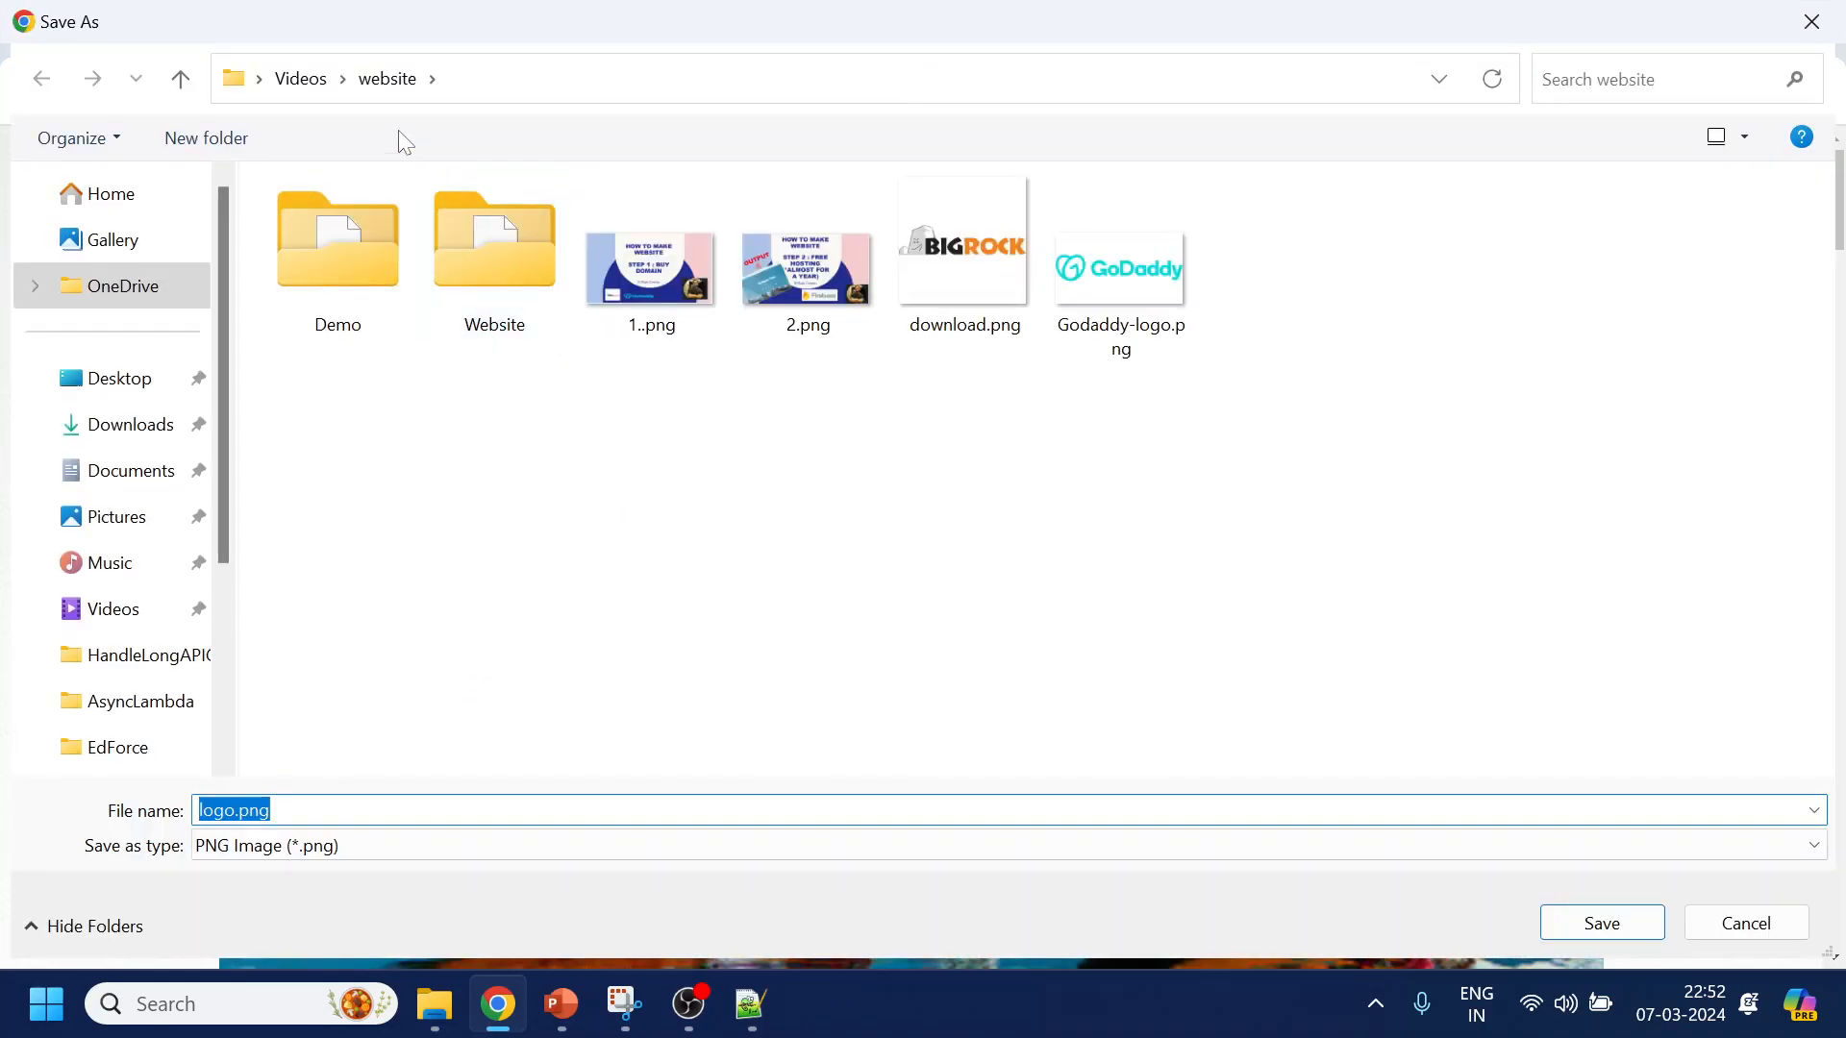
pyautogui.click(1587, 926)
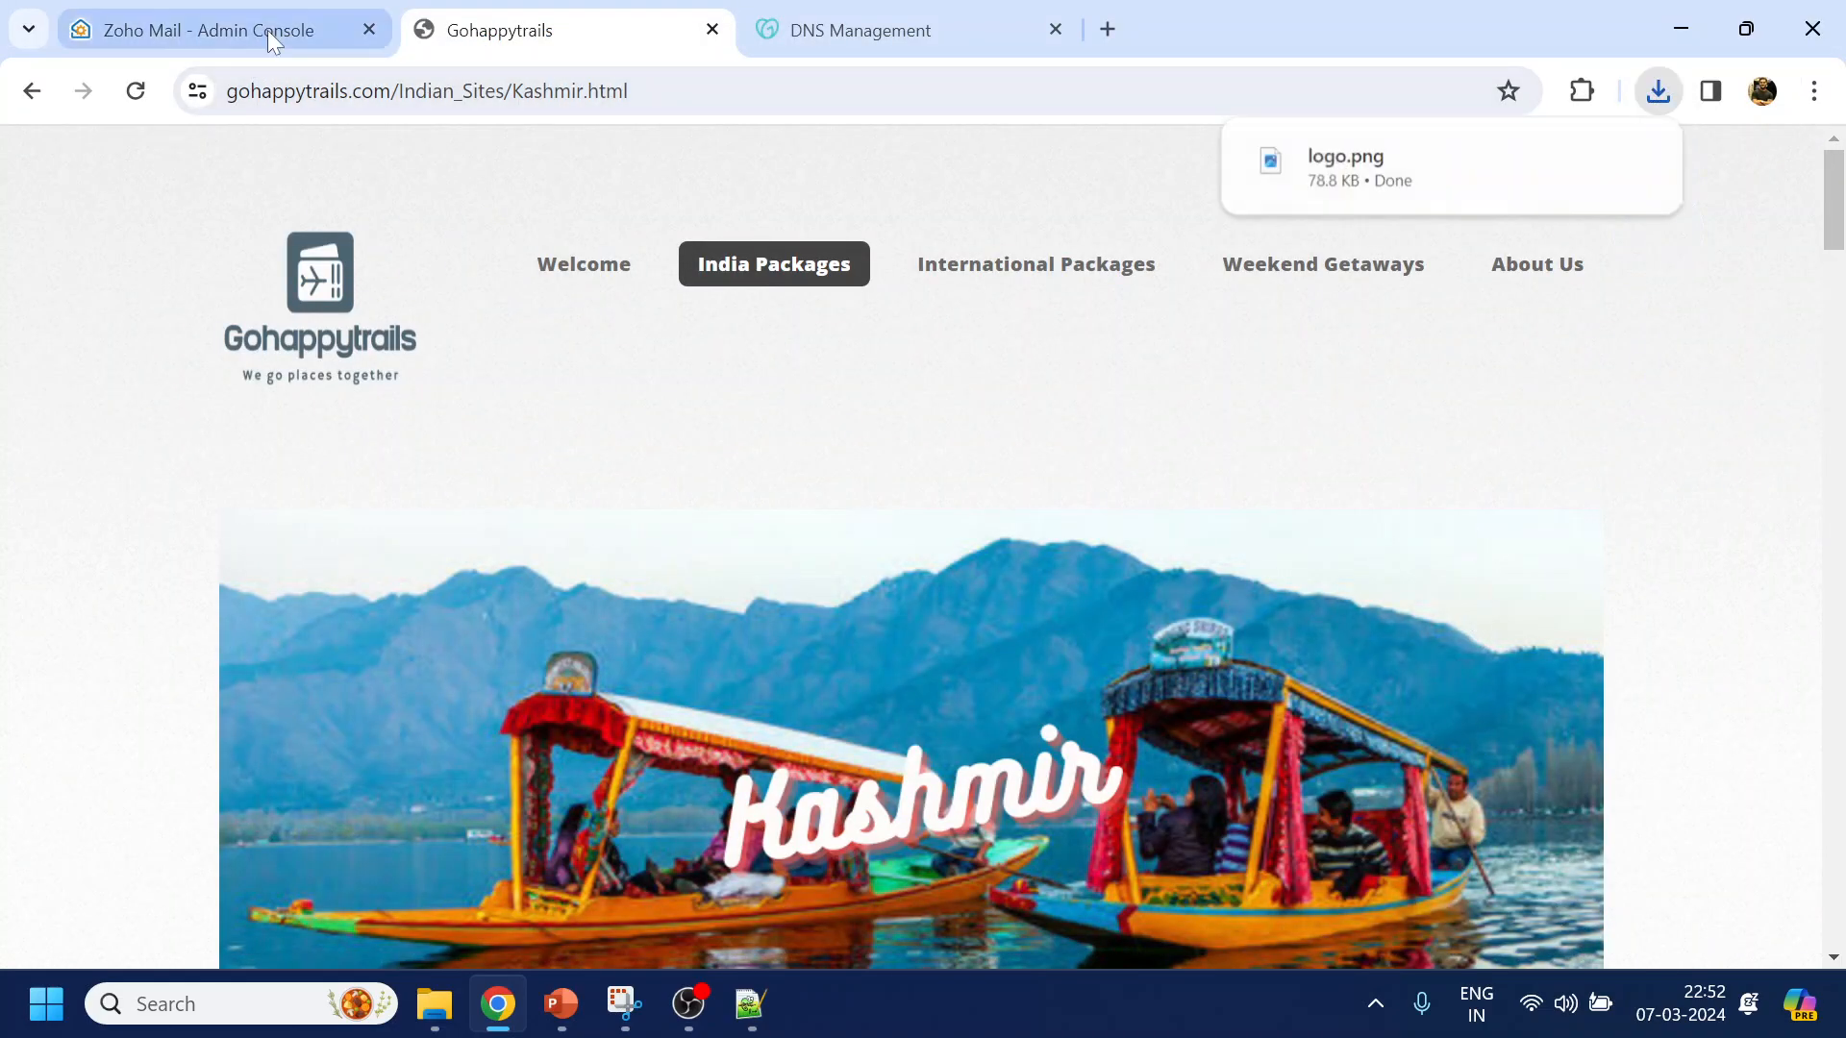
pyautogui.click(267, 30)
pyautogui.moveTo(1343, 481)
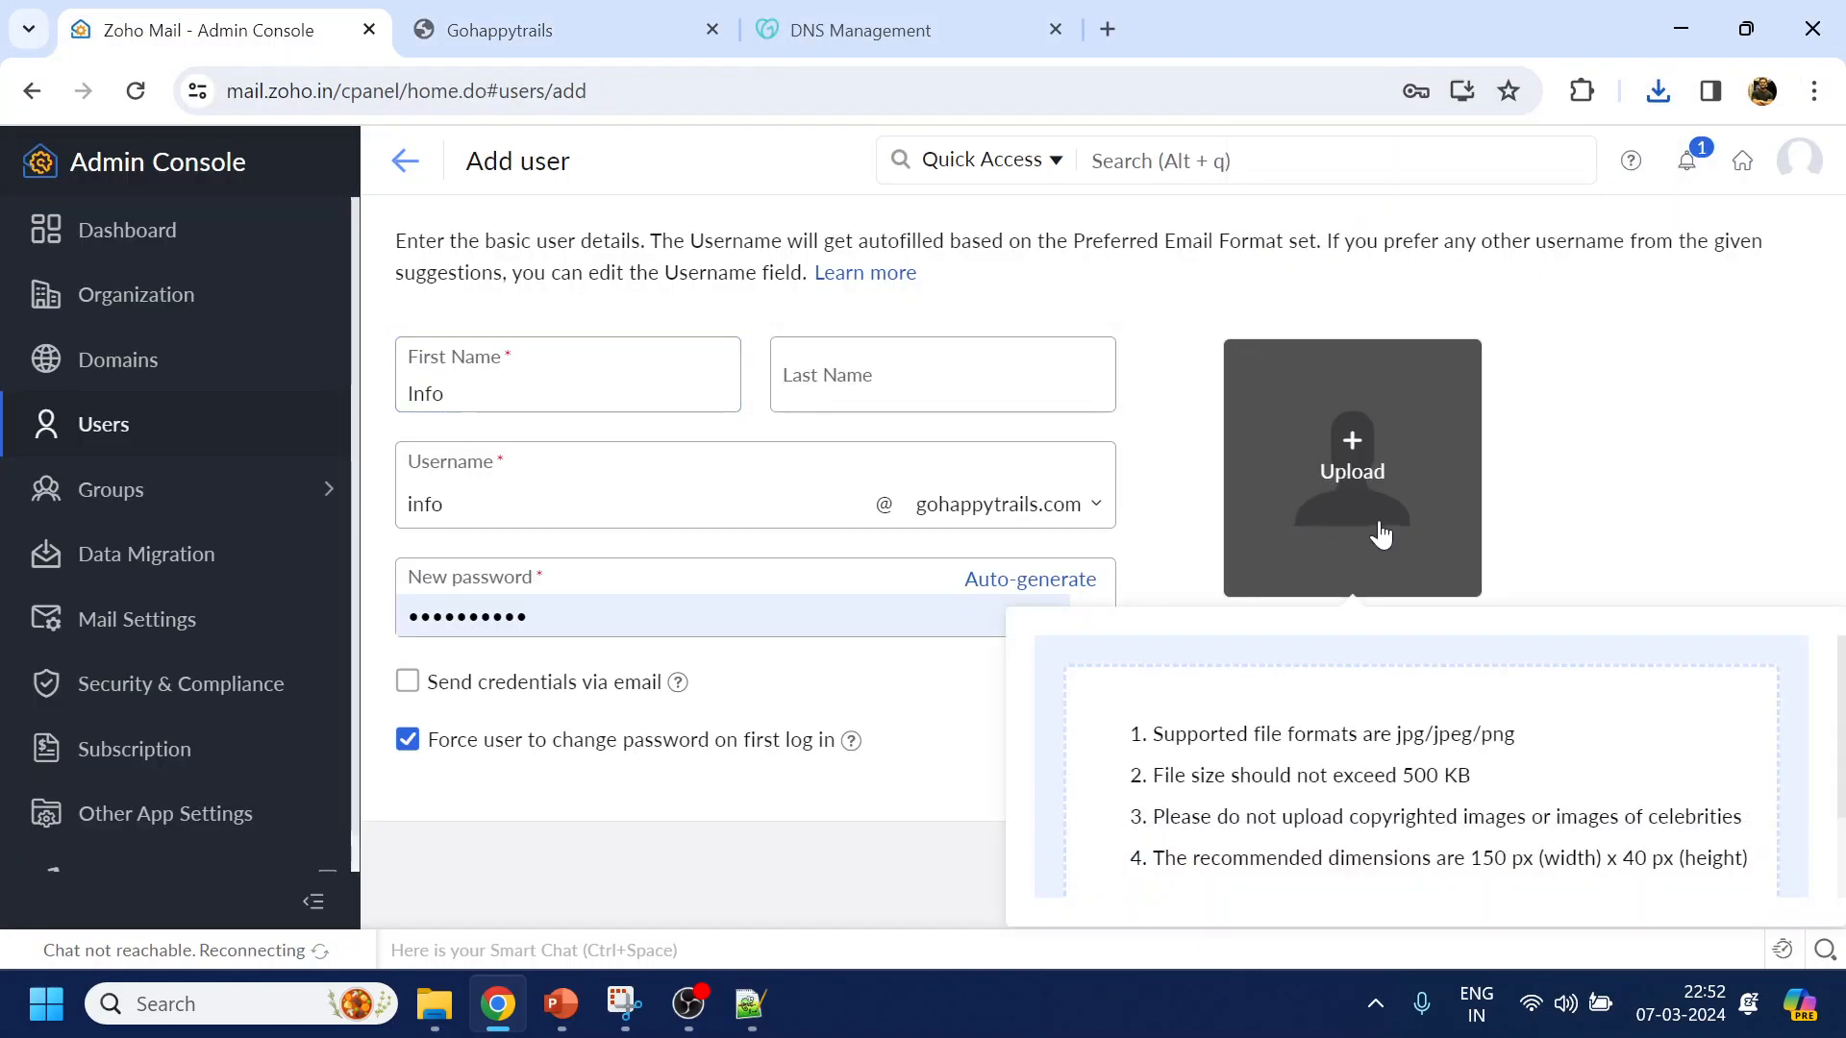
# Upload logo.png from Videos > website as the new user's profile picture
pyautogui.hotkey('ctrl', '-')
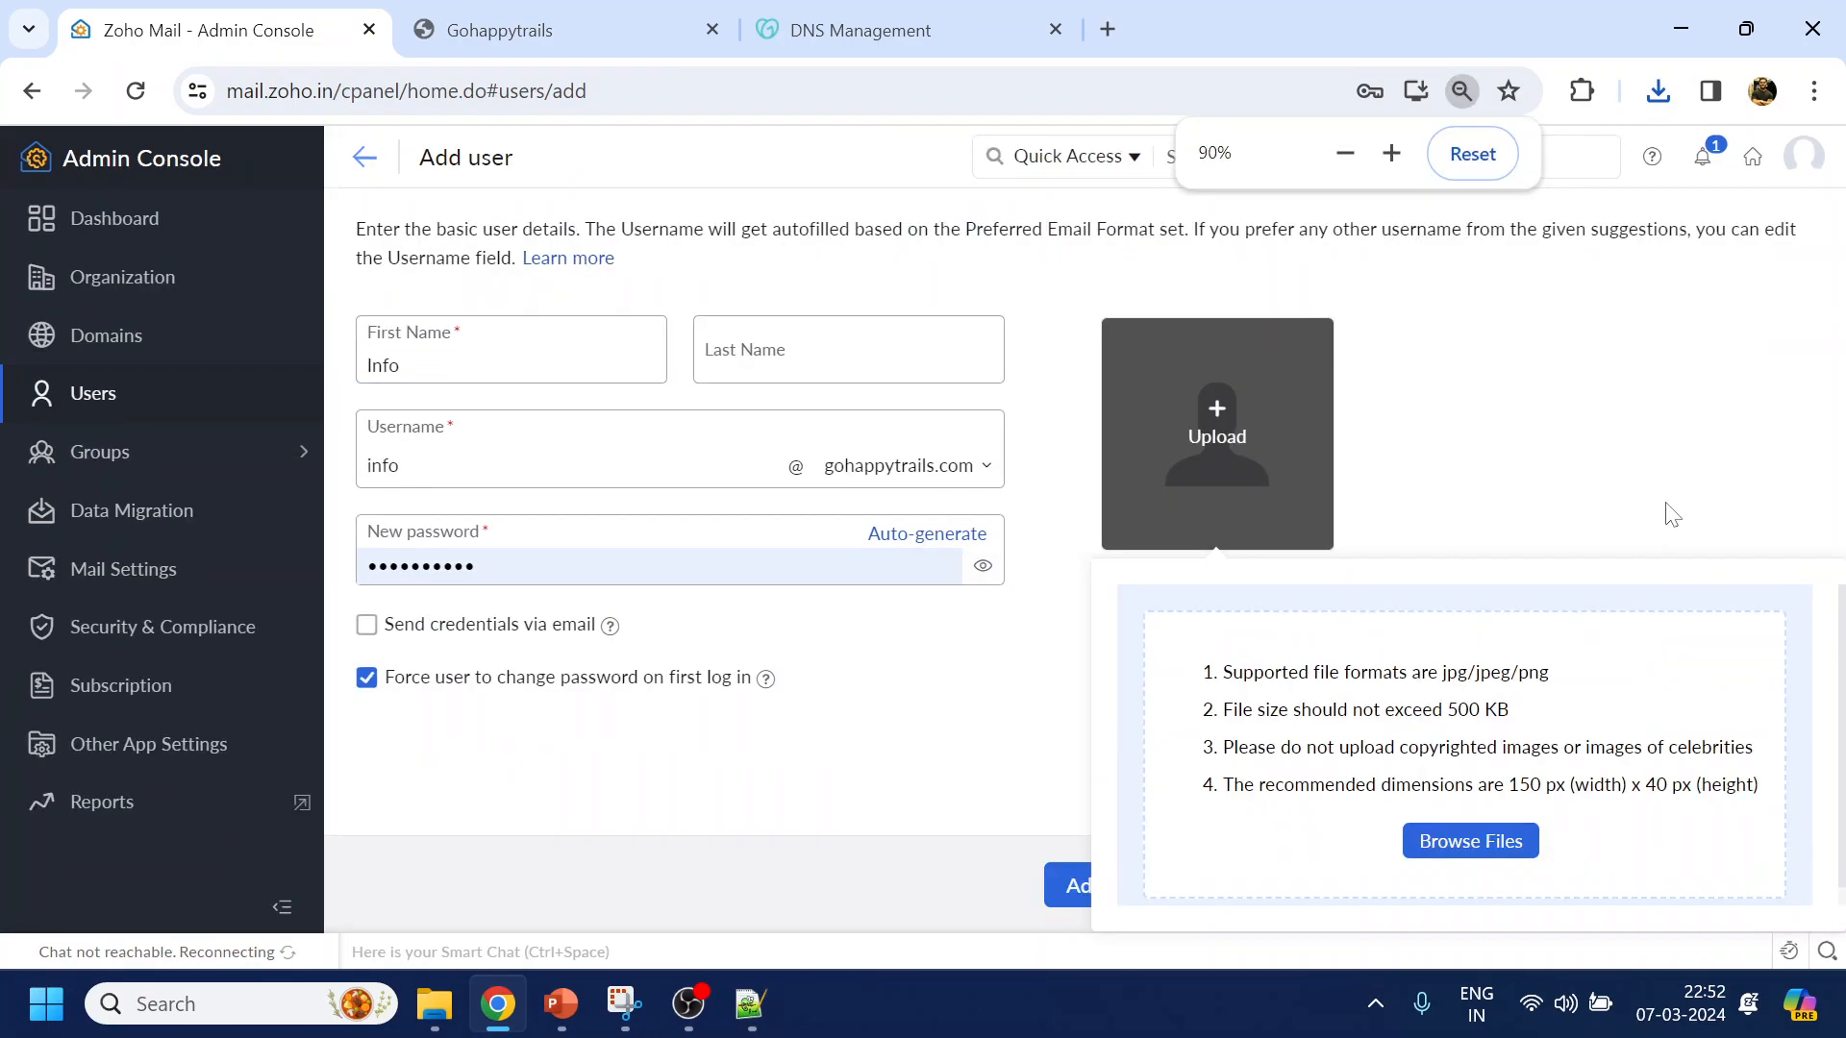
pyautogui.click(1506, 839)
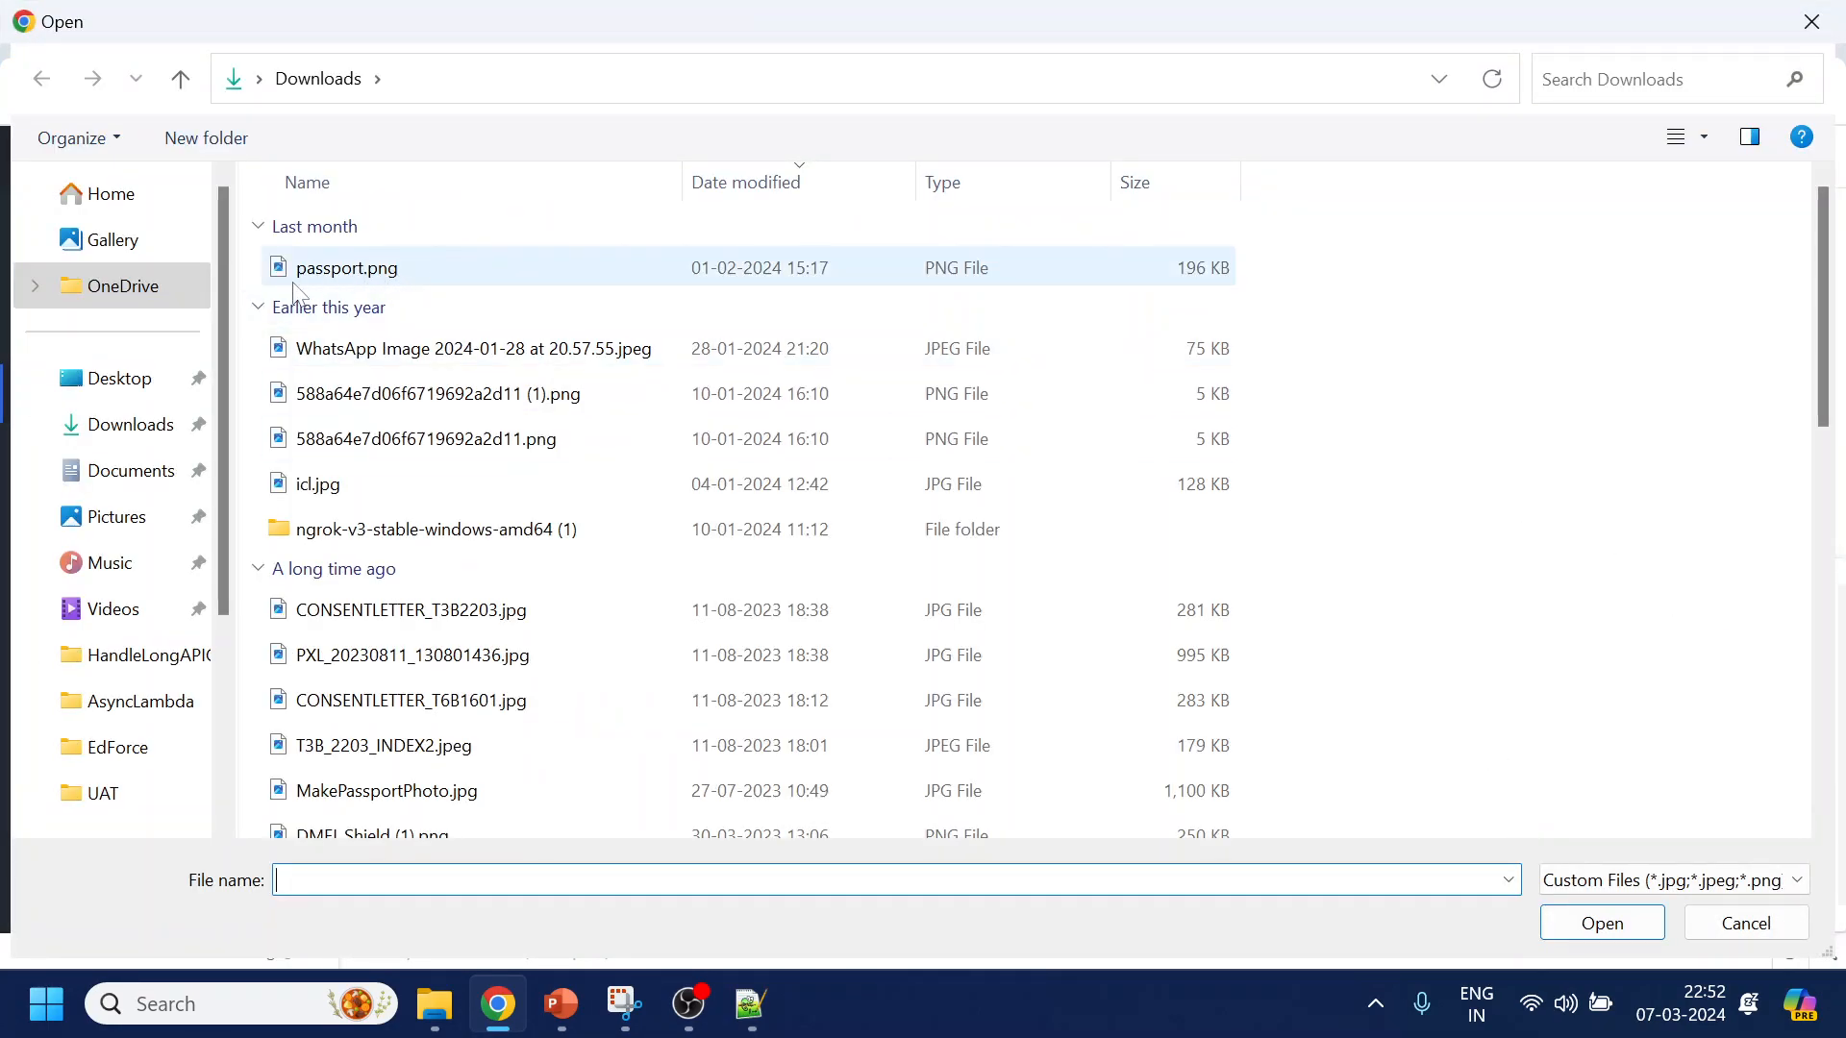
pyautogui.click(121, 629)
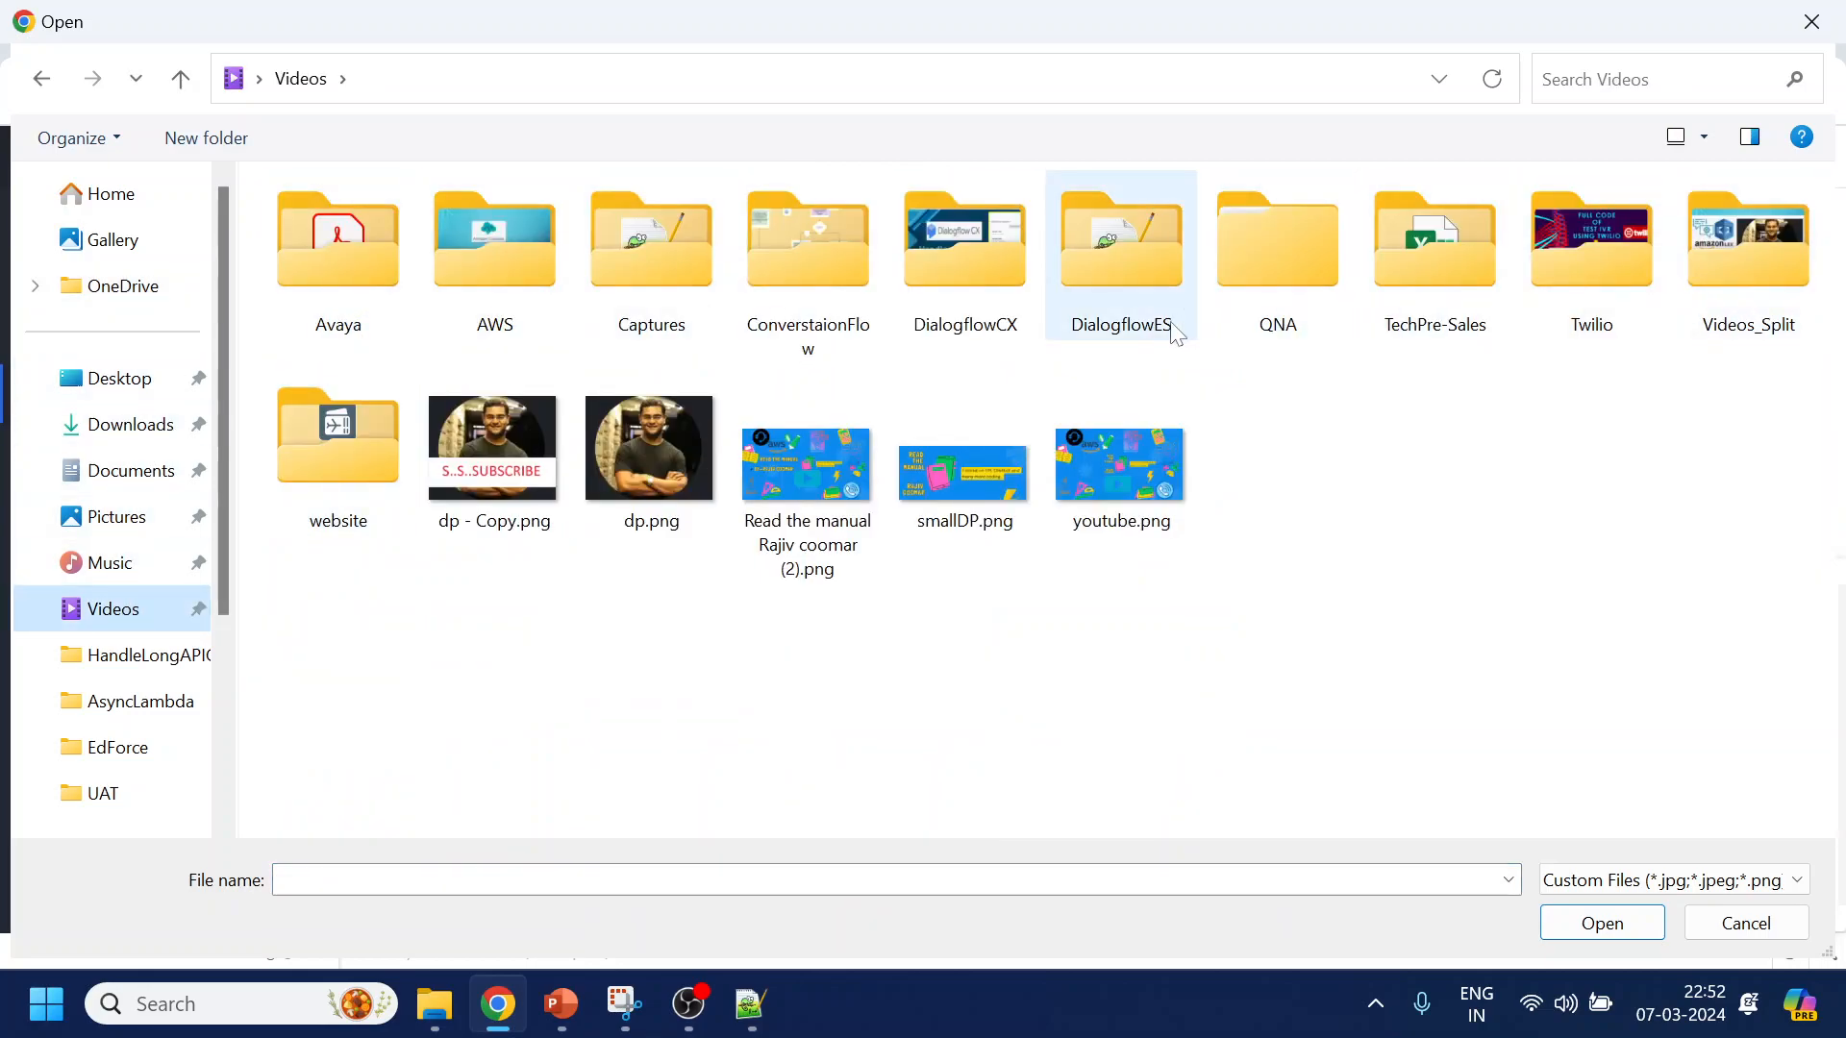
pyautogui.doubleClick(368, 471)
pyautogui.doubleClick(1277, 264)
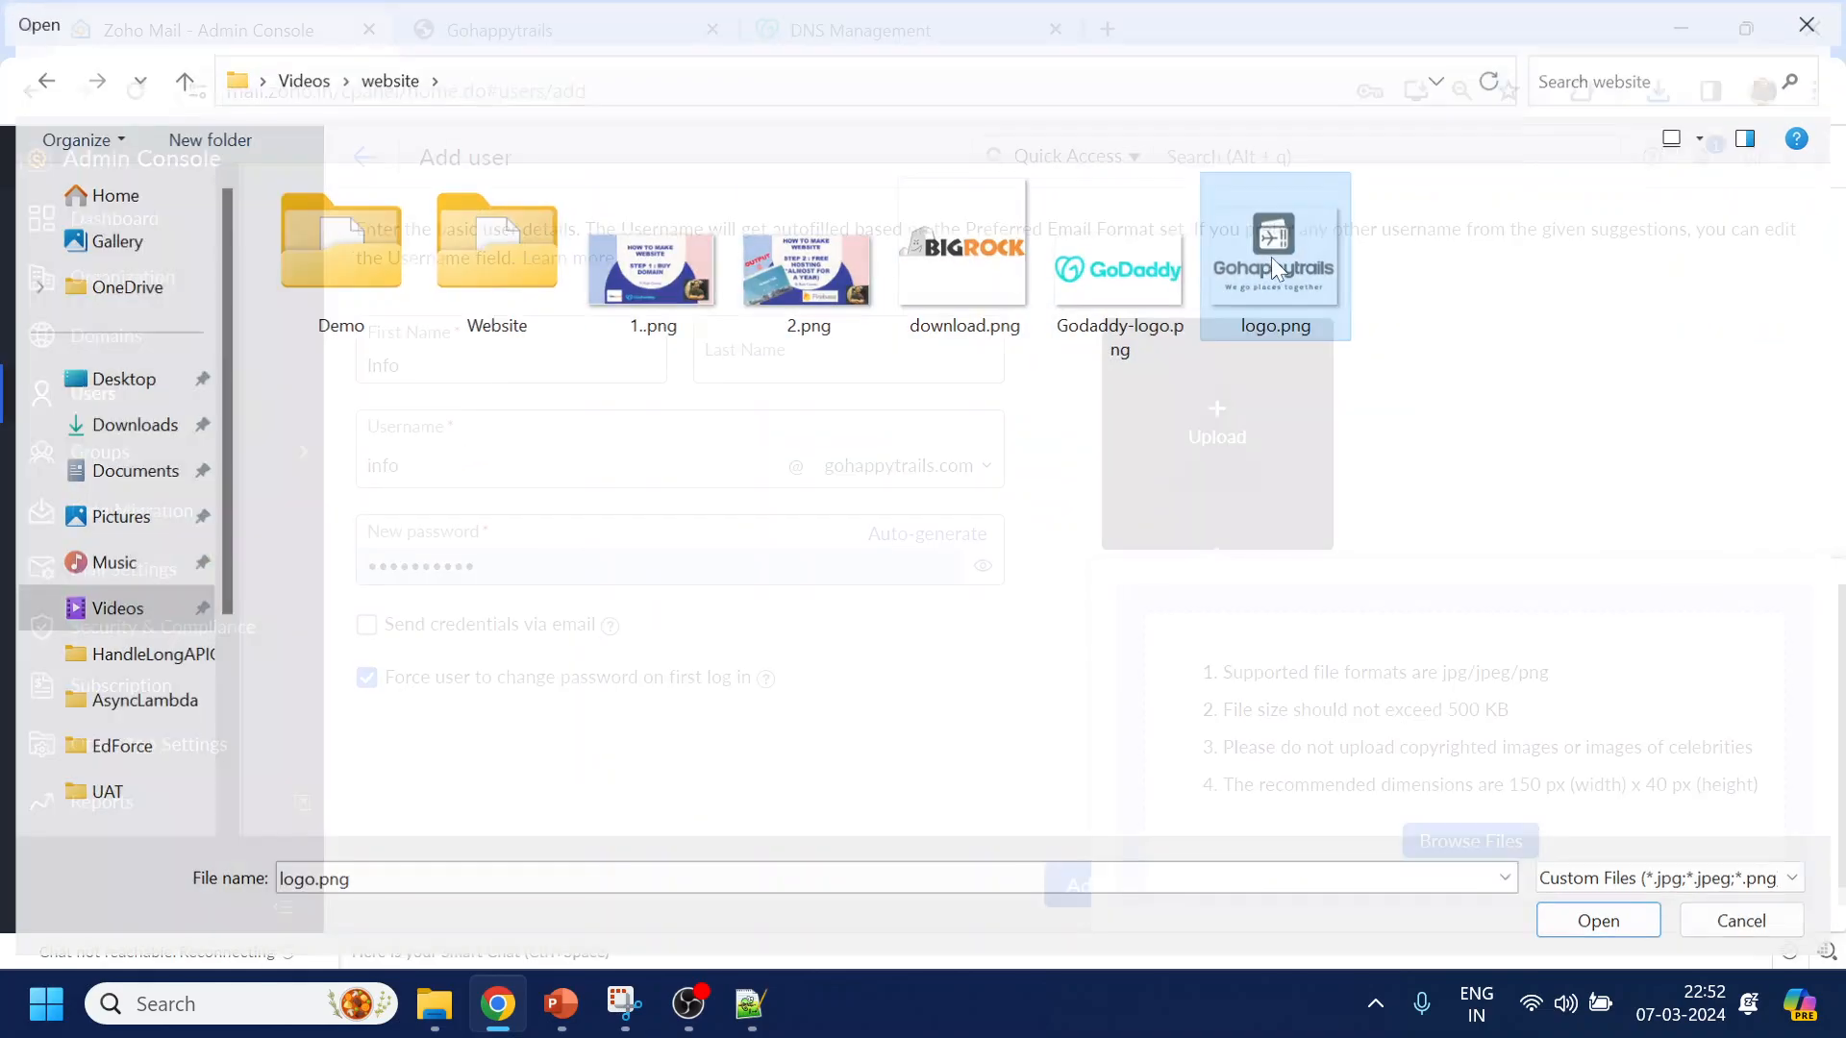
# Review the new user's username, last name and mail domain fields
pyautogui.click(433, 453)
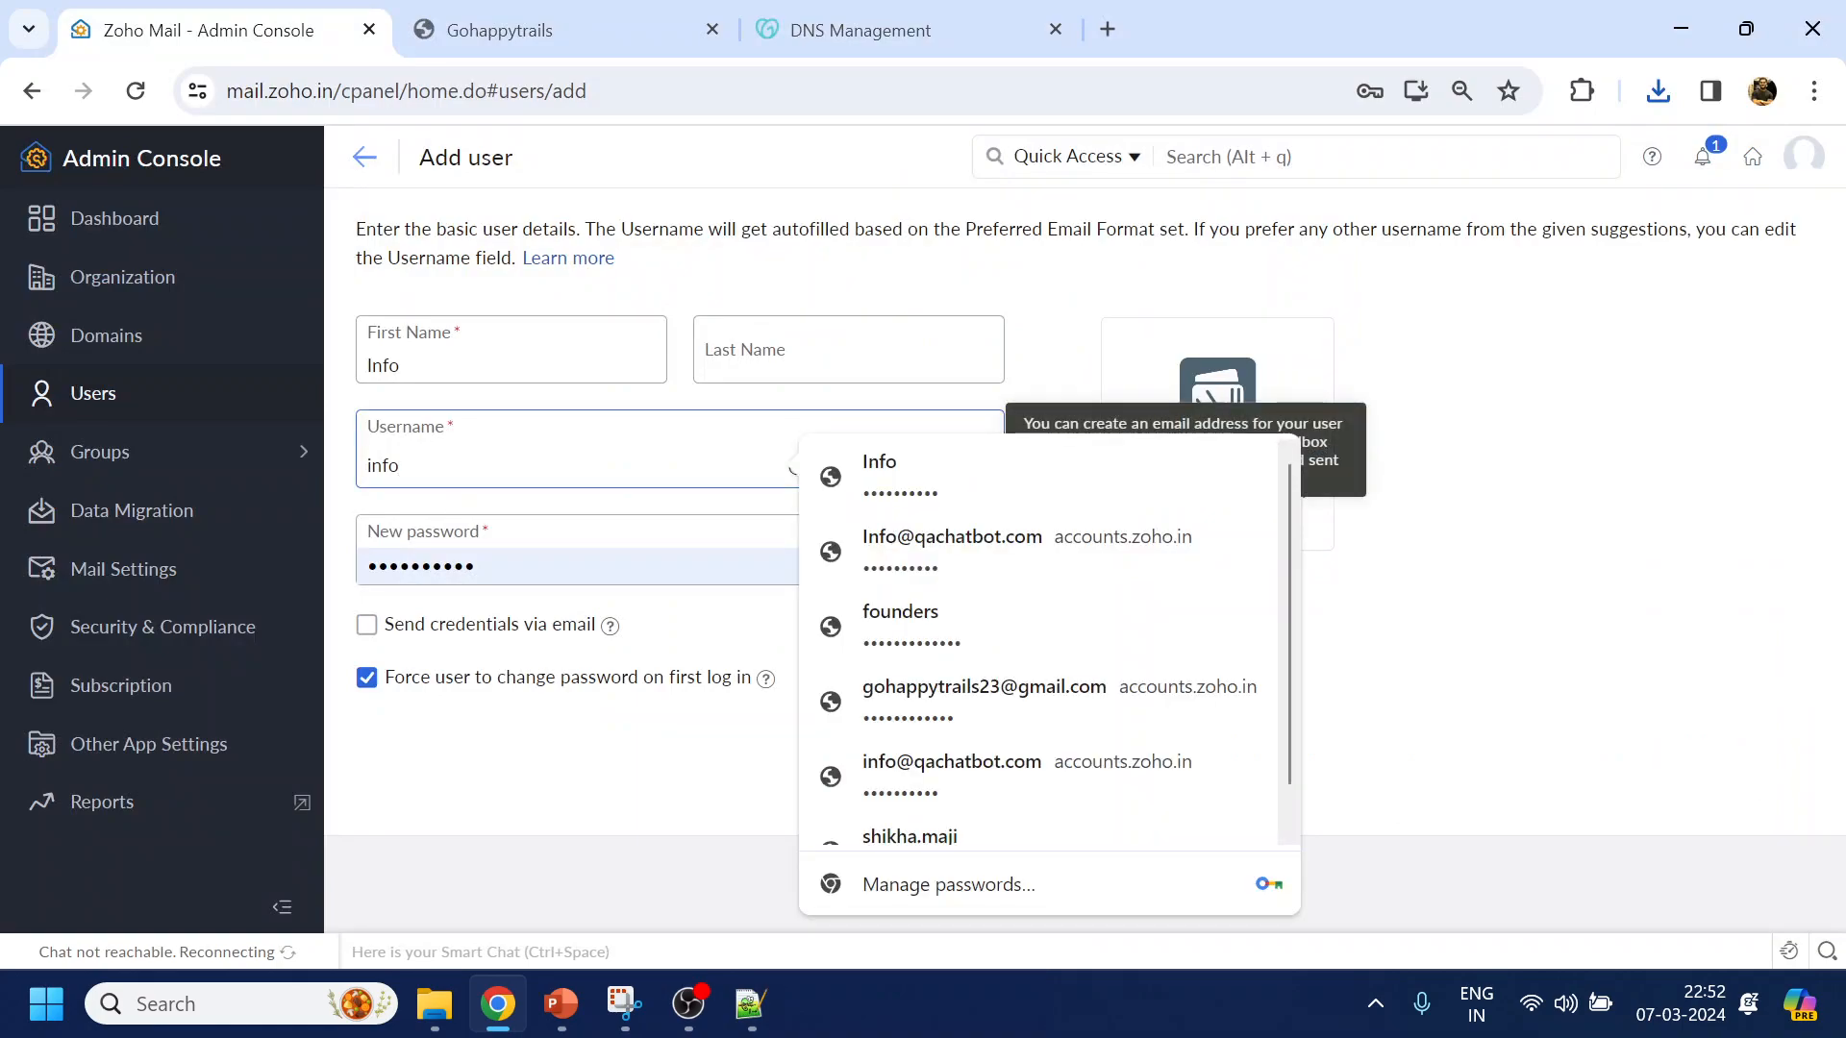
pyautogui.hotkey('shift', 'Tab')
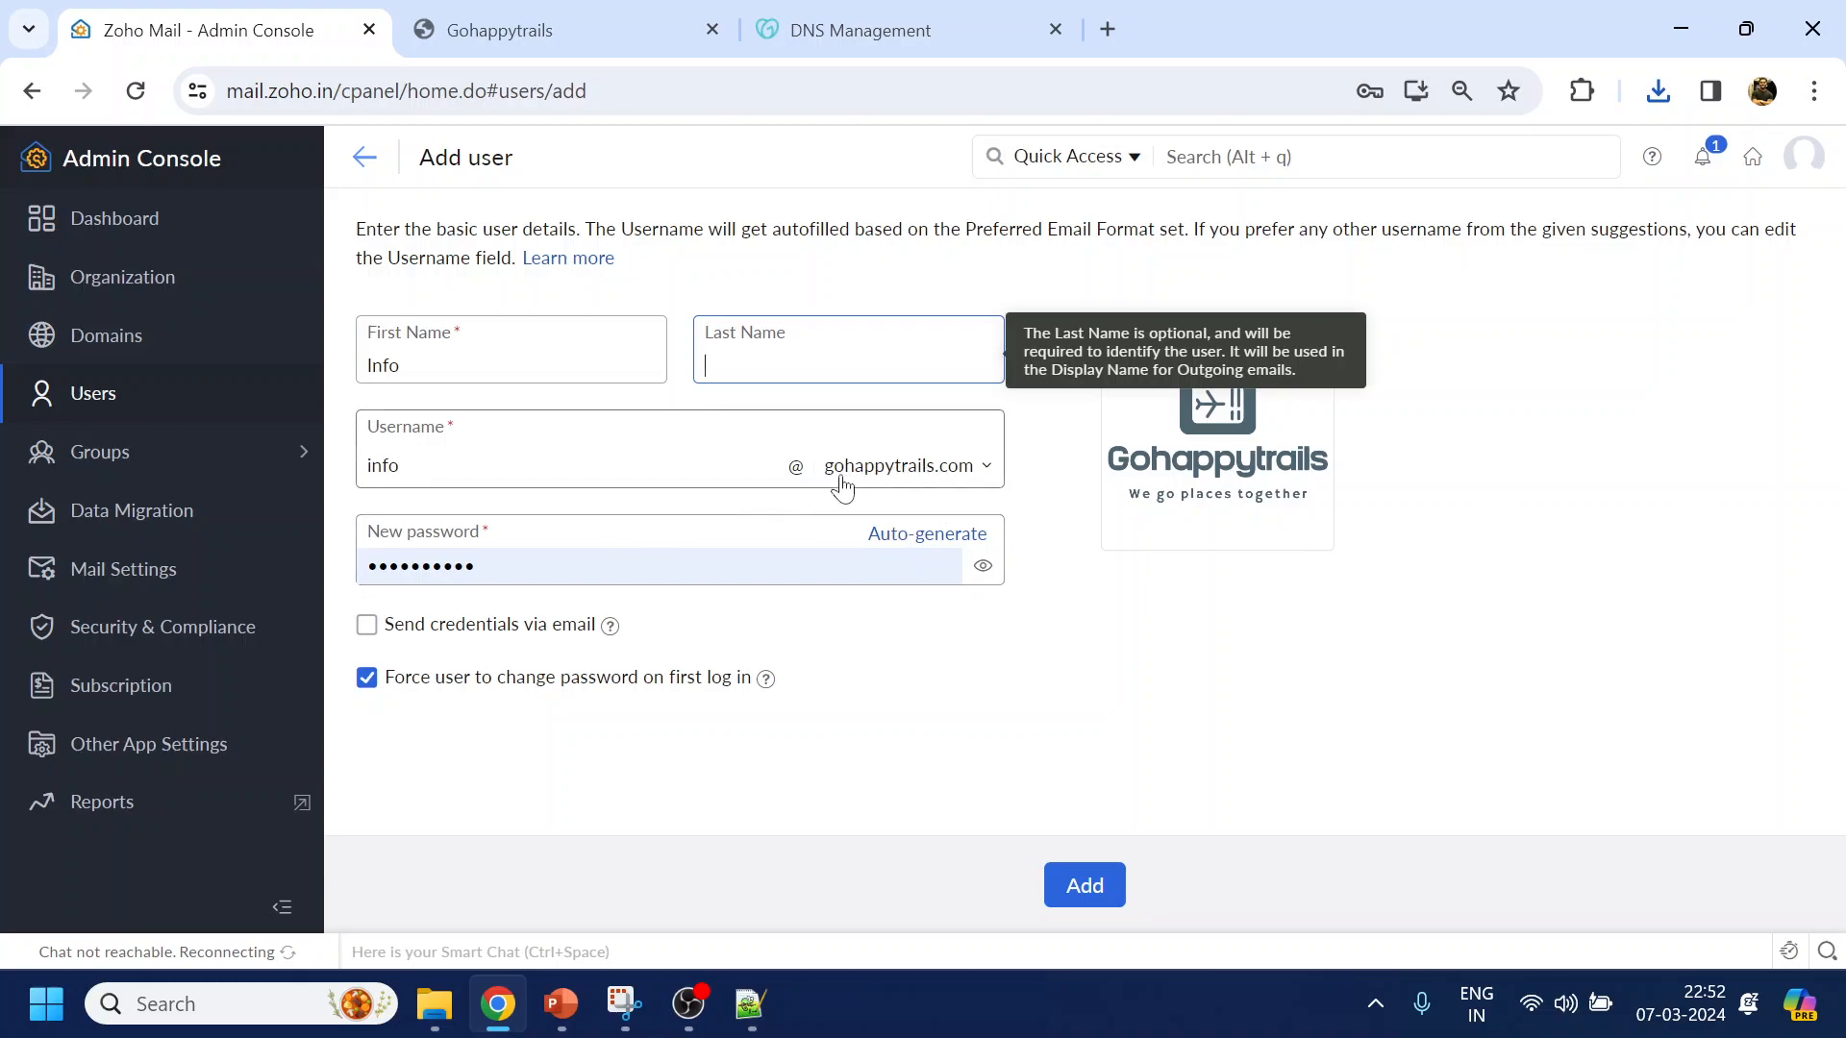
pyautogui.click(988, 471)
# Keep gohappytrails.com, replace the prefilled password, and disable the forced password change at first login
pyautogui.click(925, 522)
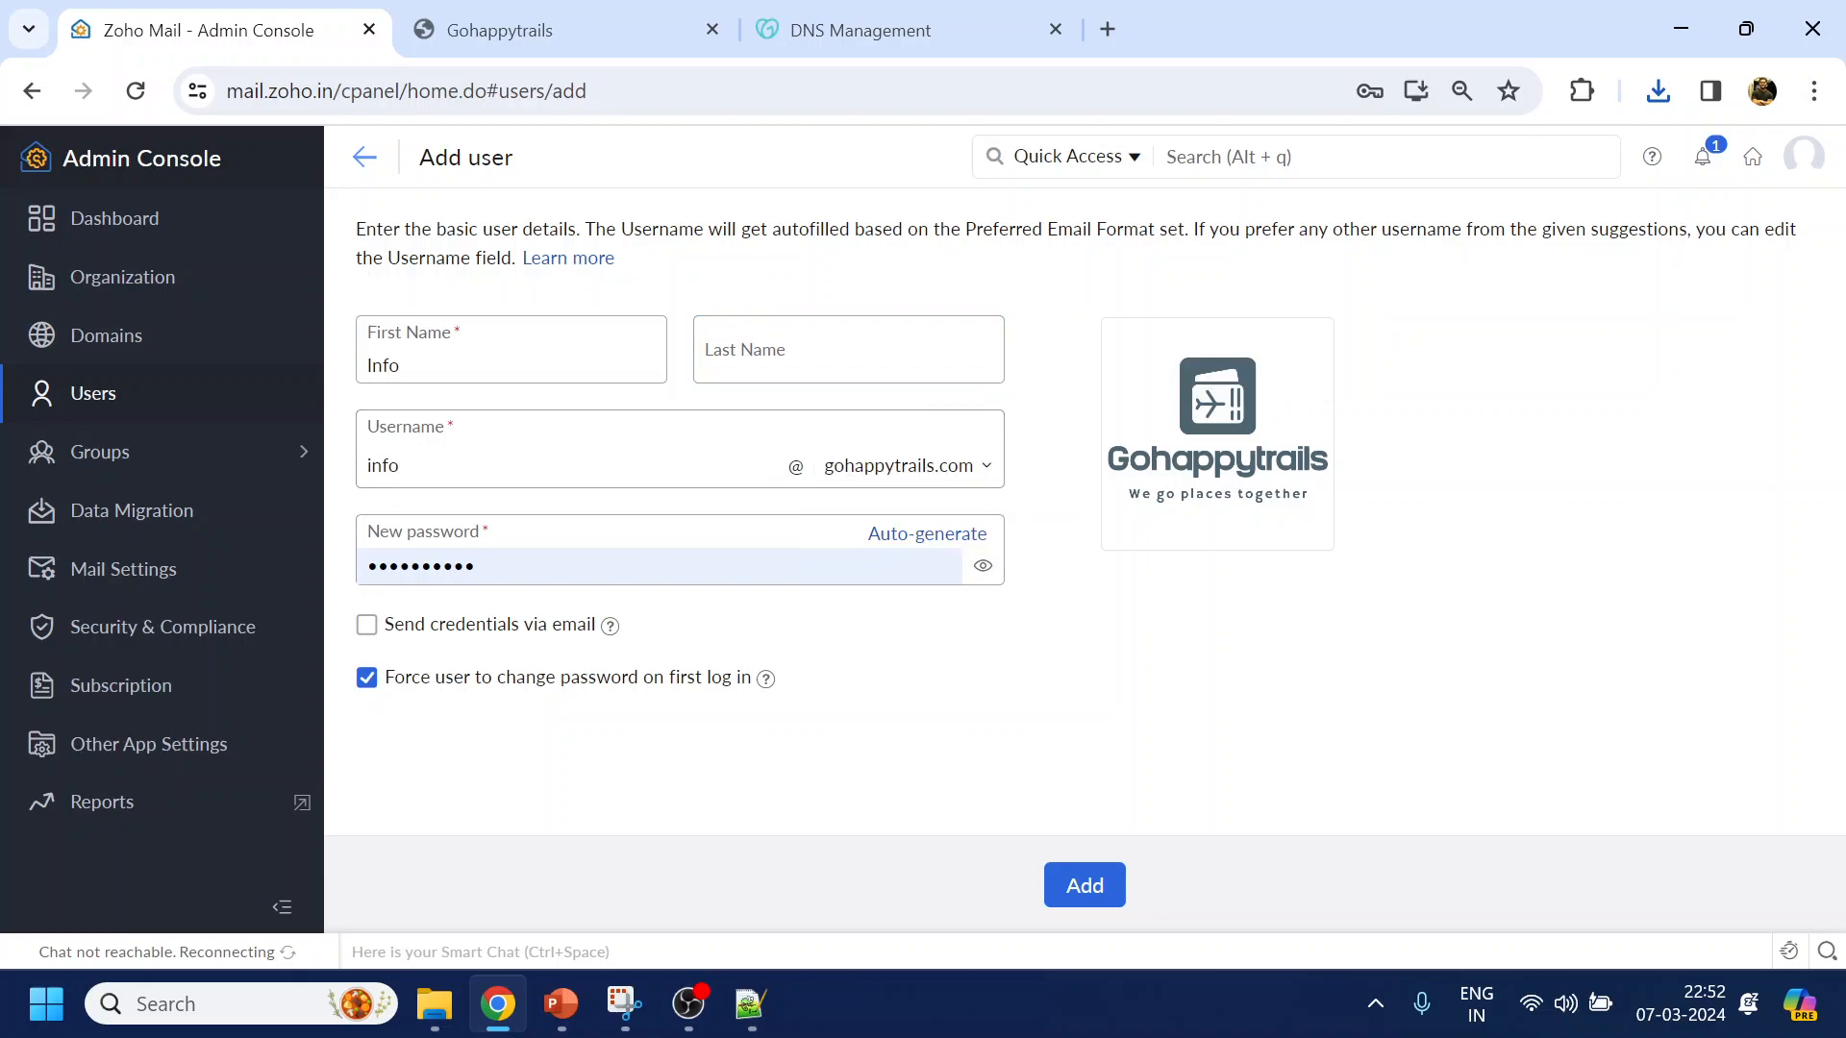
pyautogui.moveTo(492, 567); pyautogui.dragTo(133, 570)
pyautogui.click(134, 570)
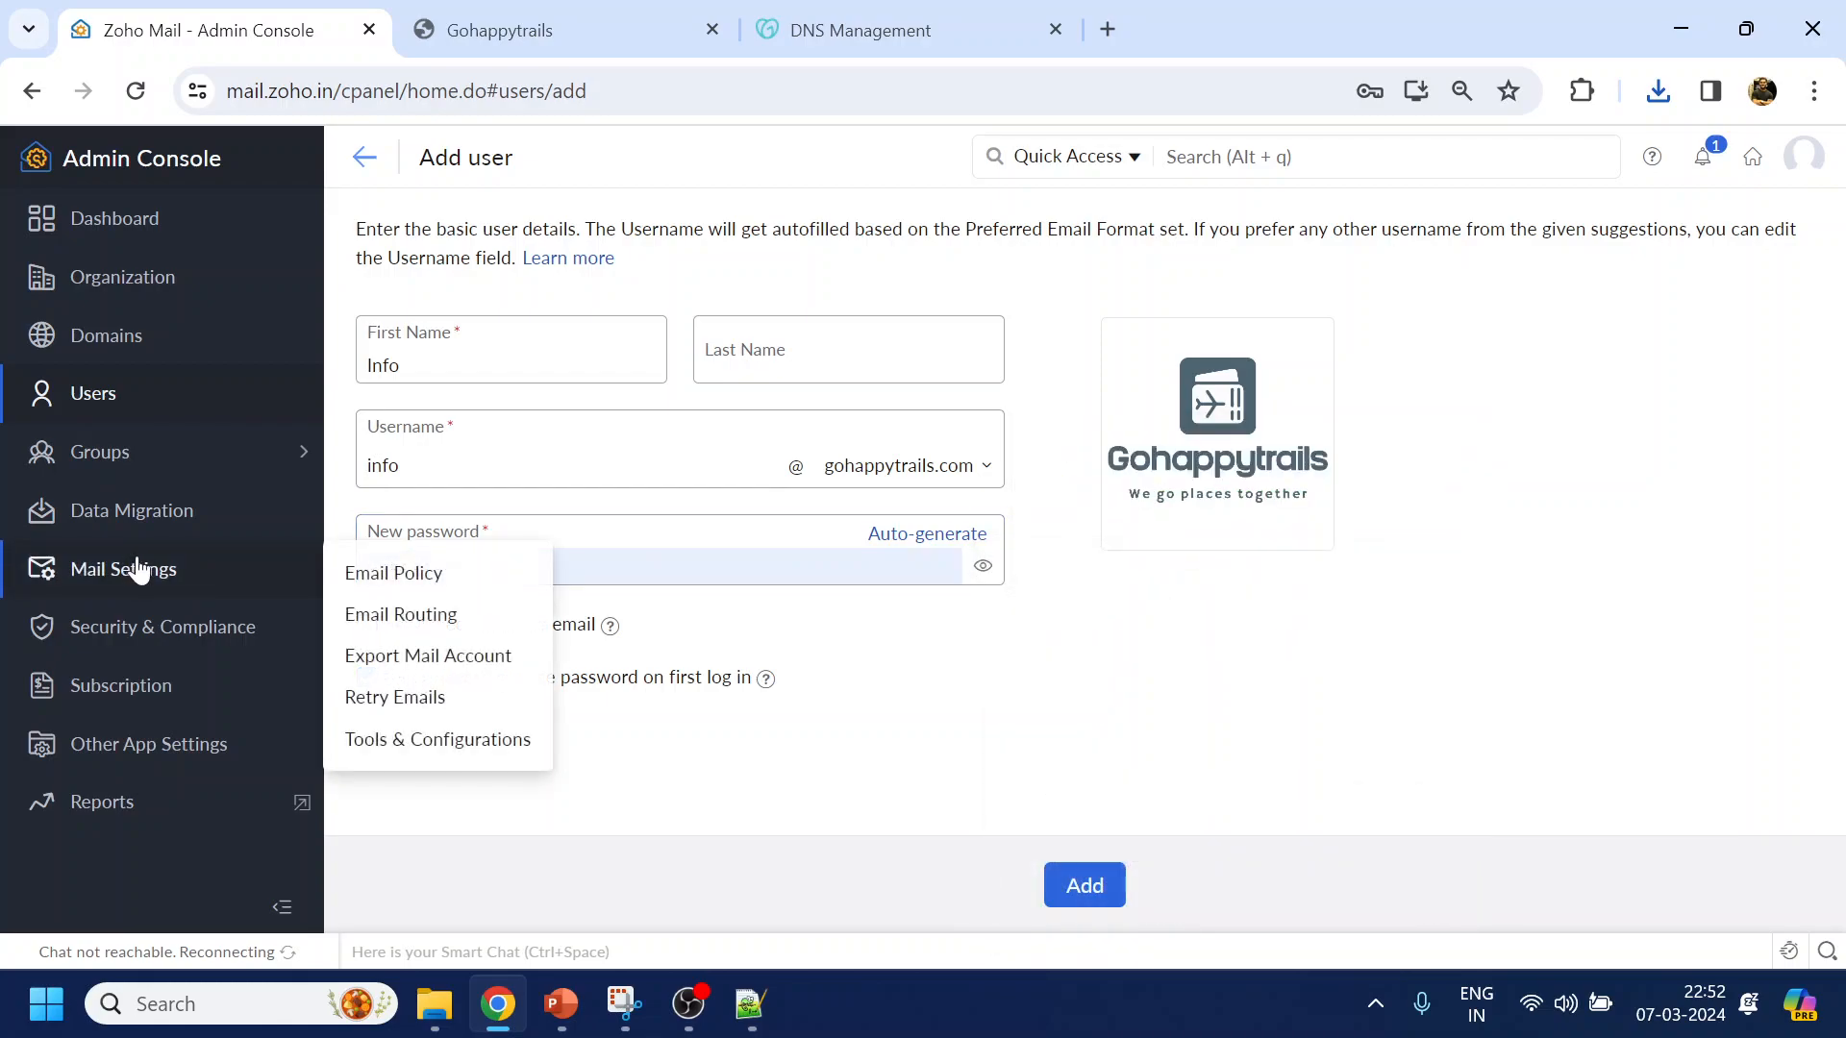
pyautogui.click(490, 567)
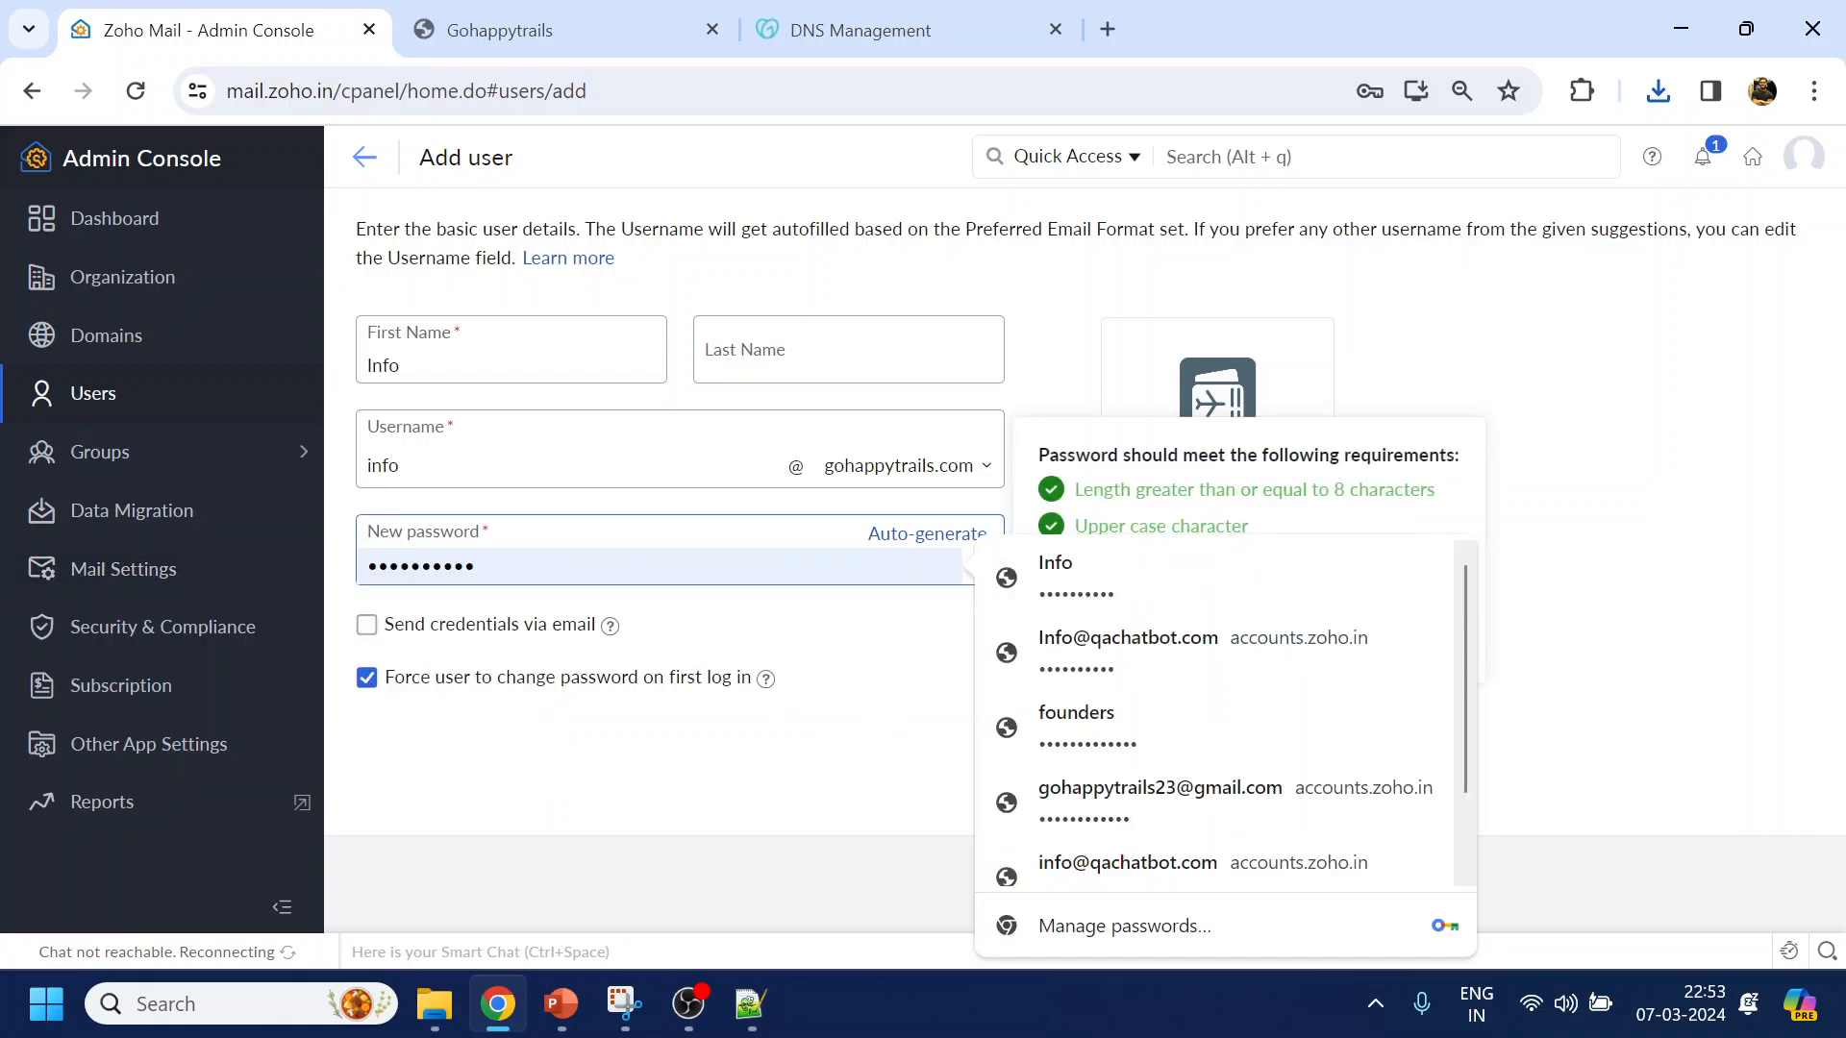
pyautogui.press('BackSpace')
pyautogui.press('BackSpace')
pyautogui.press('BackSpace')
pyautogui.press('BackSpace')
pyautogui.press('BackSpace')
pyautogui.press('BackSpace')
pyautogui.press('BackSpace')
pyautogui.press('BackSpace')
pyautogui.press('BackSpace')
pyautogui.press('BackSpace')
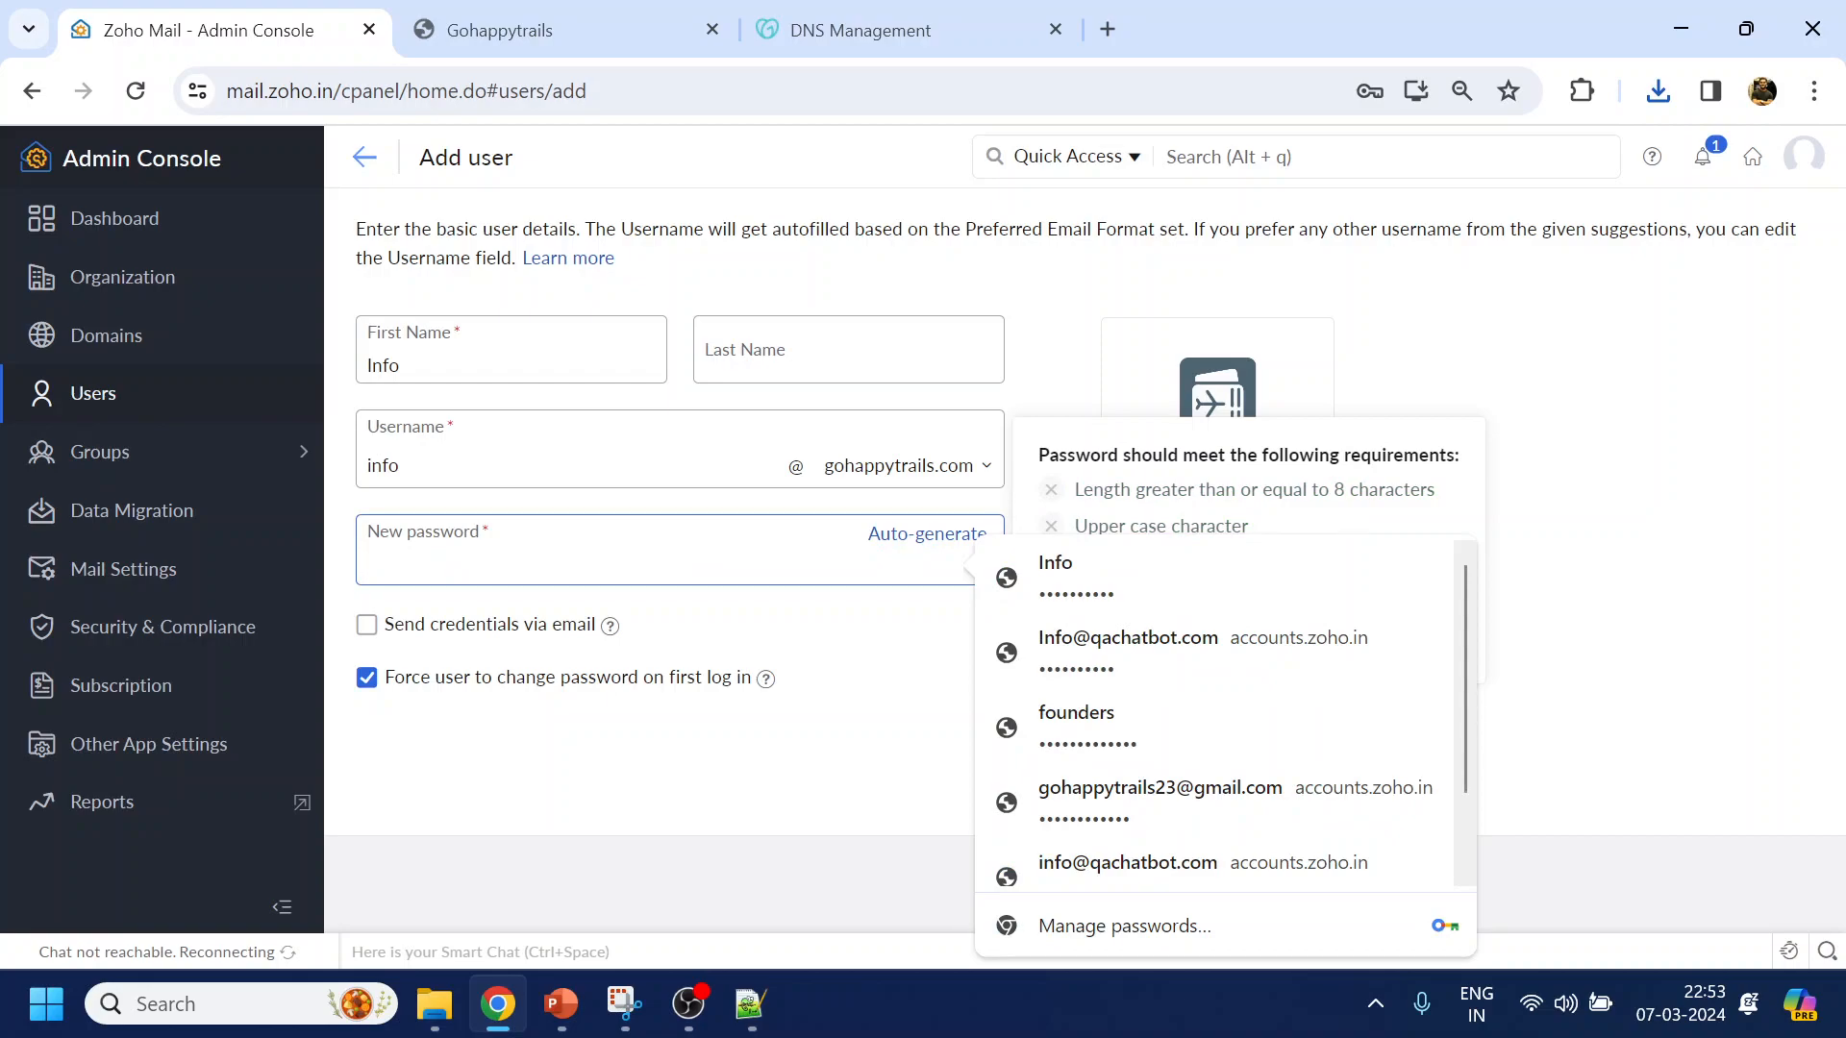
pyautogui.write('••••••••')
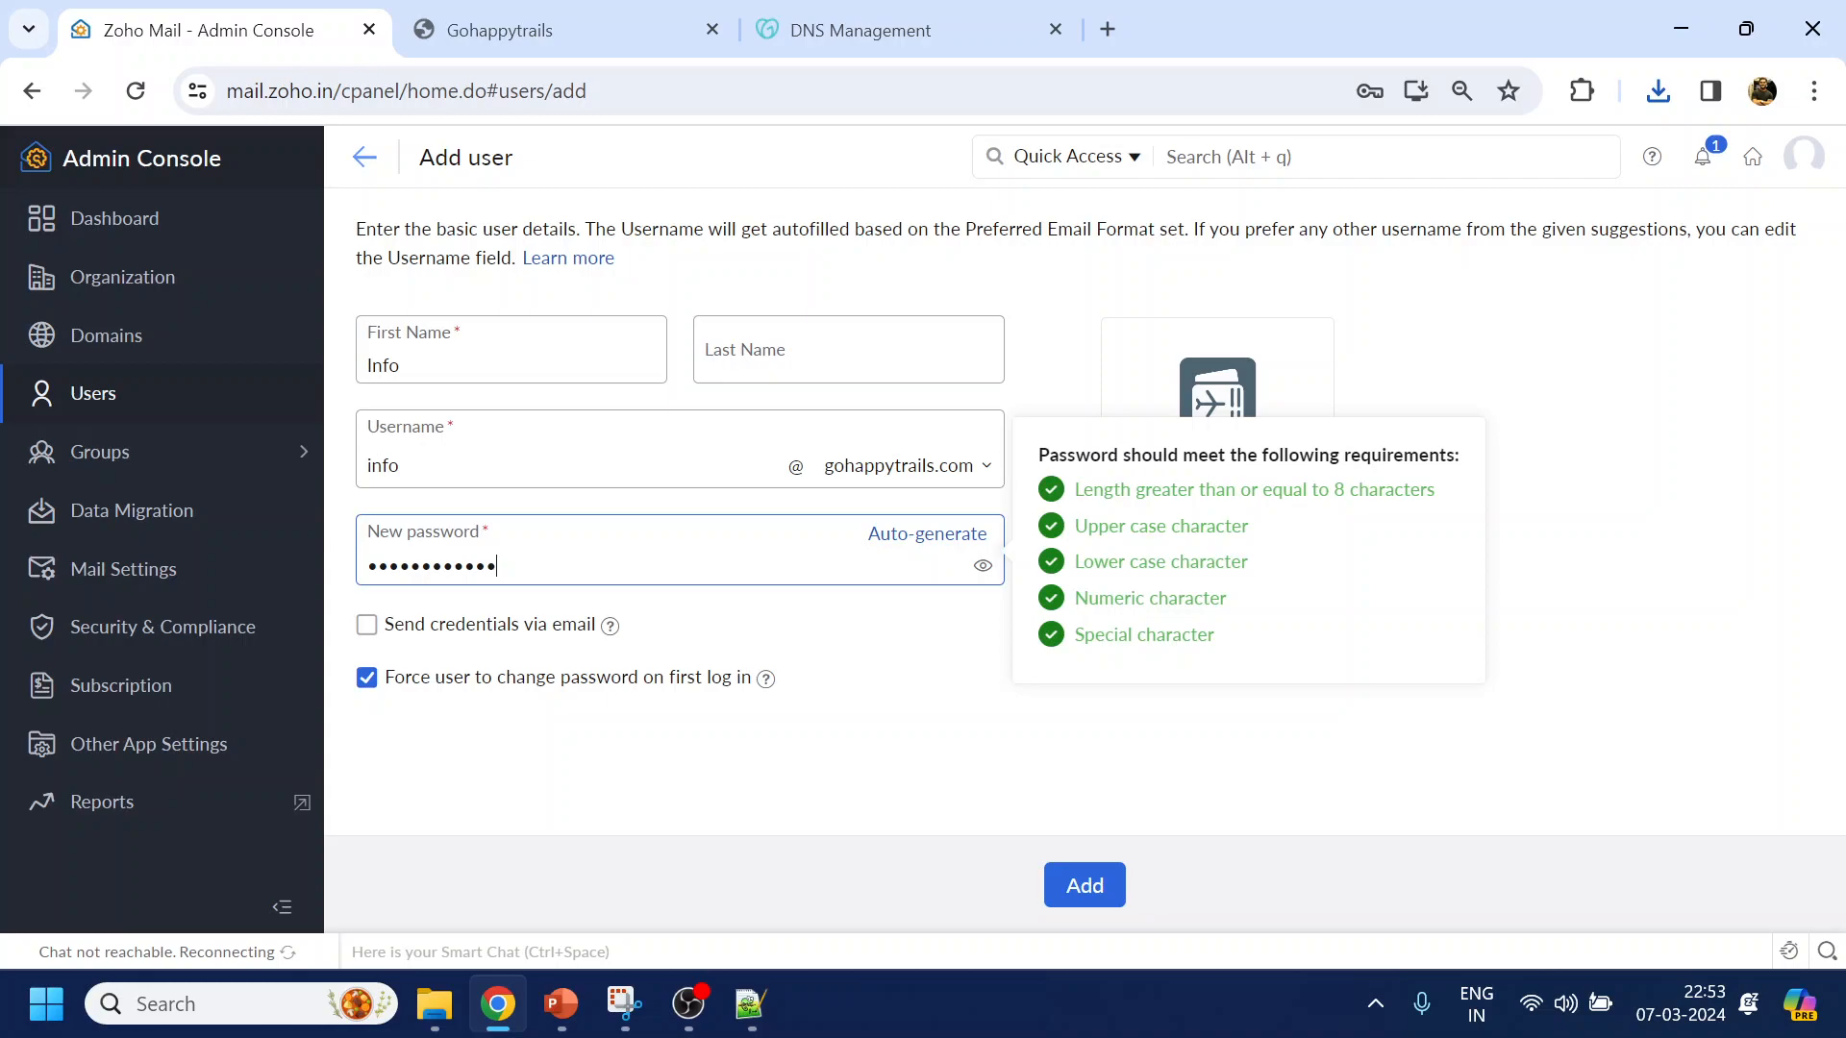
pyautogui.click(597, 685)
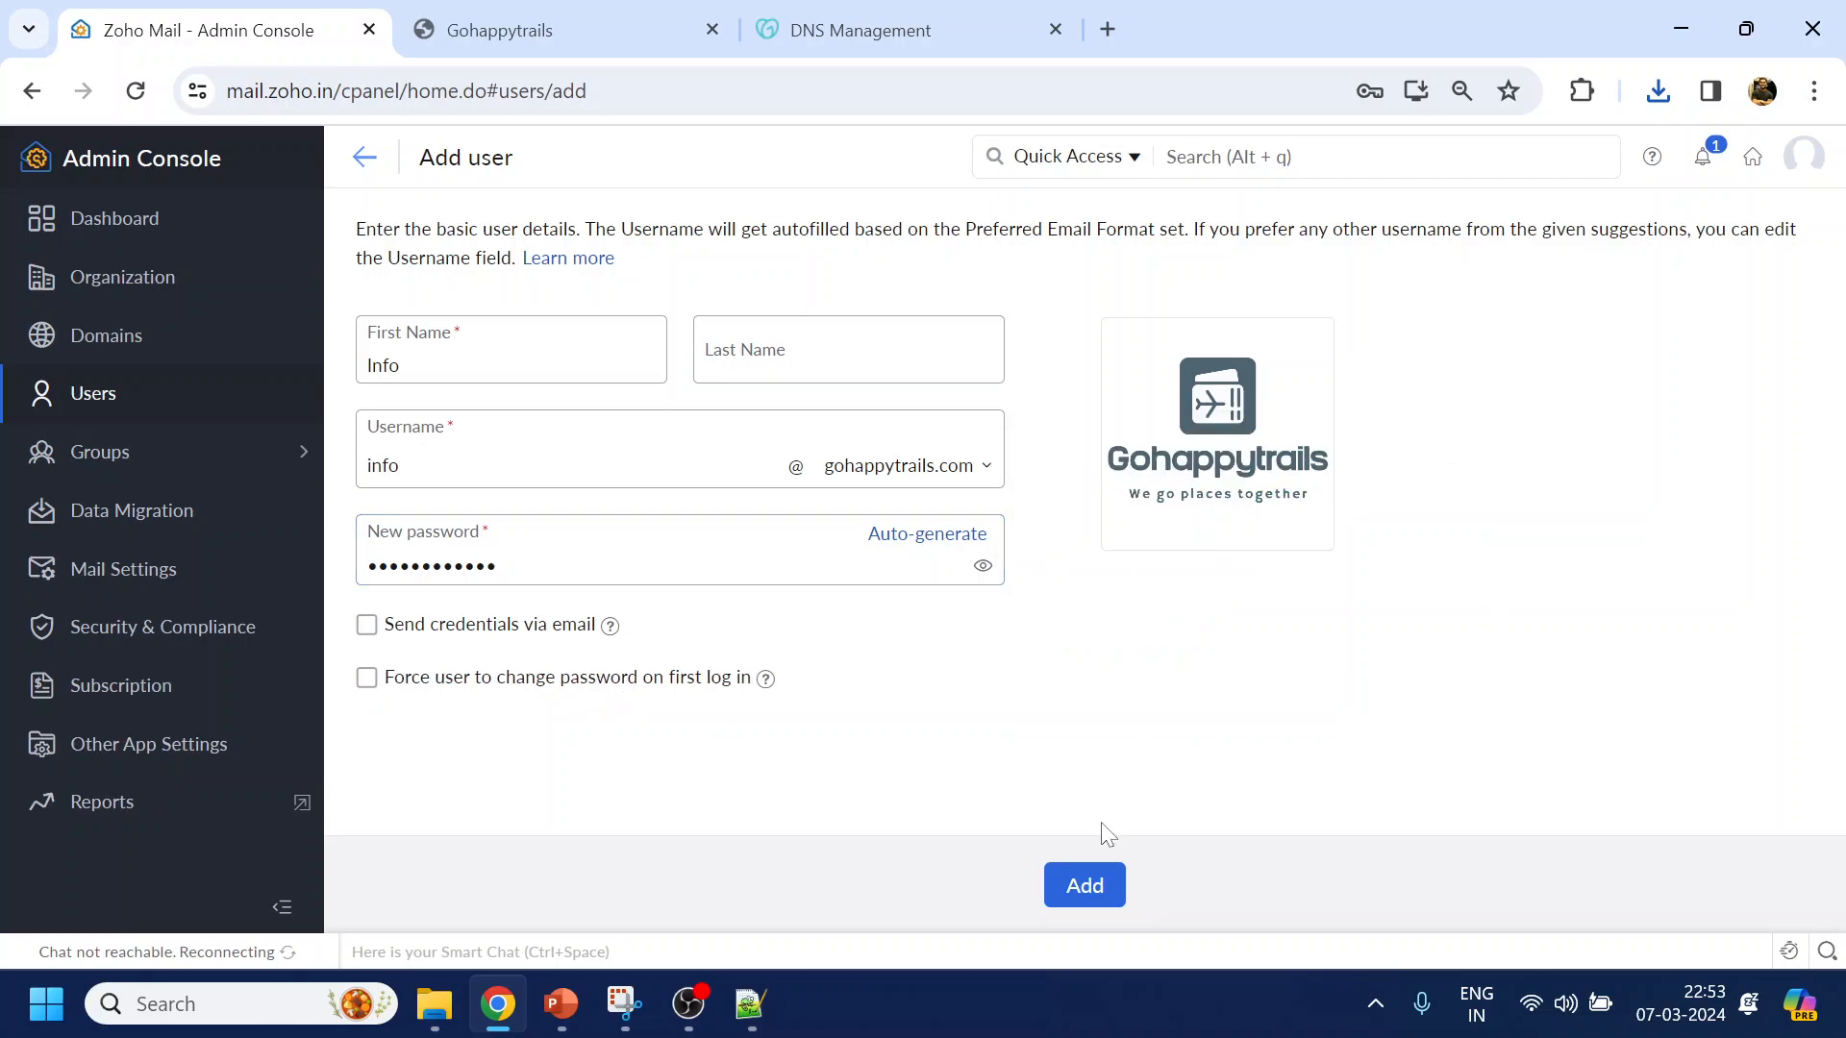
# Add the Info user, save its password in Chrome, and open an Incognito window
pyautogui.click(1082, 879)
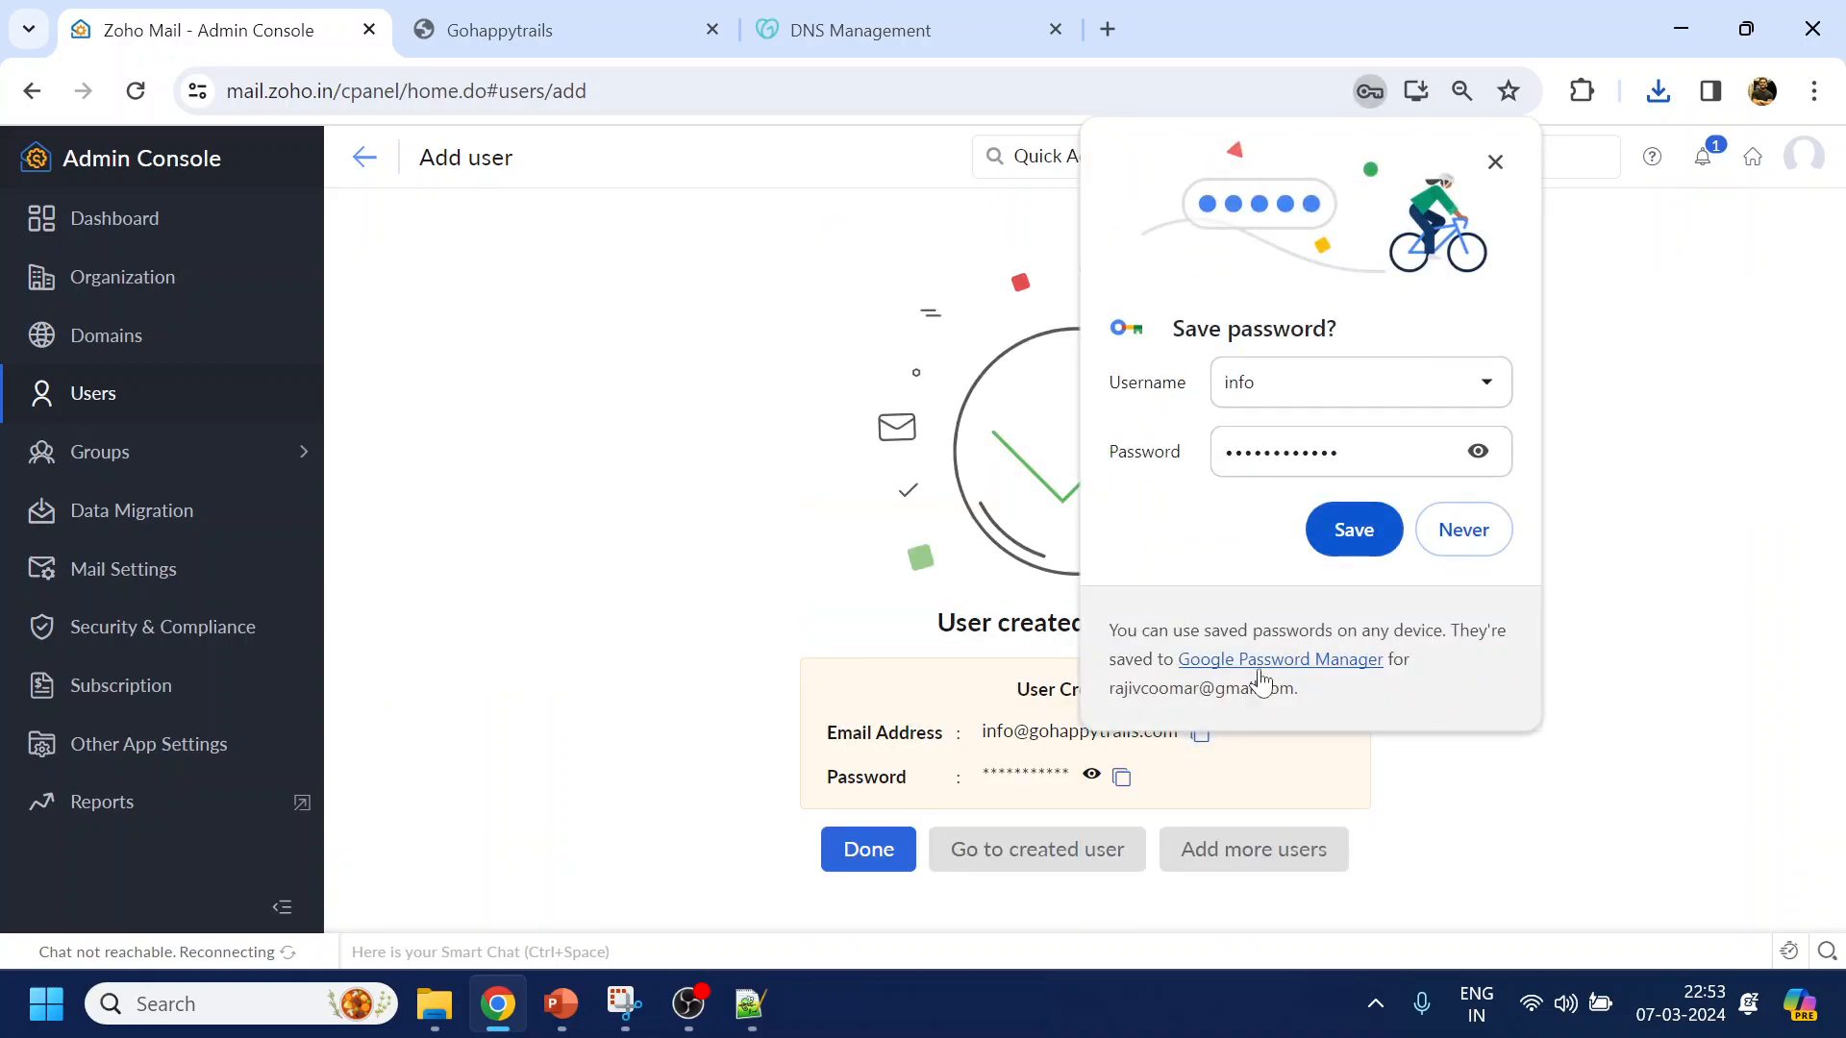
pyautogui.click(1353, 530)
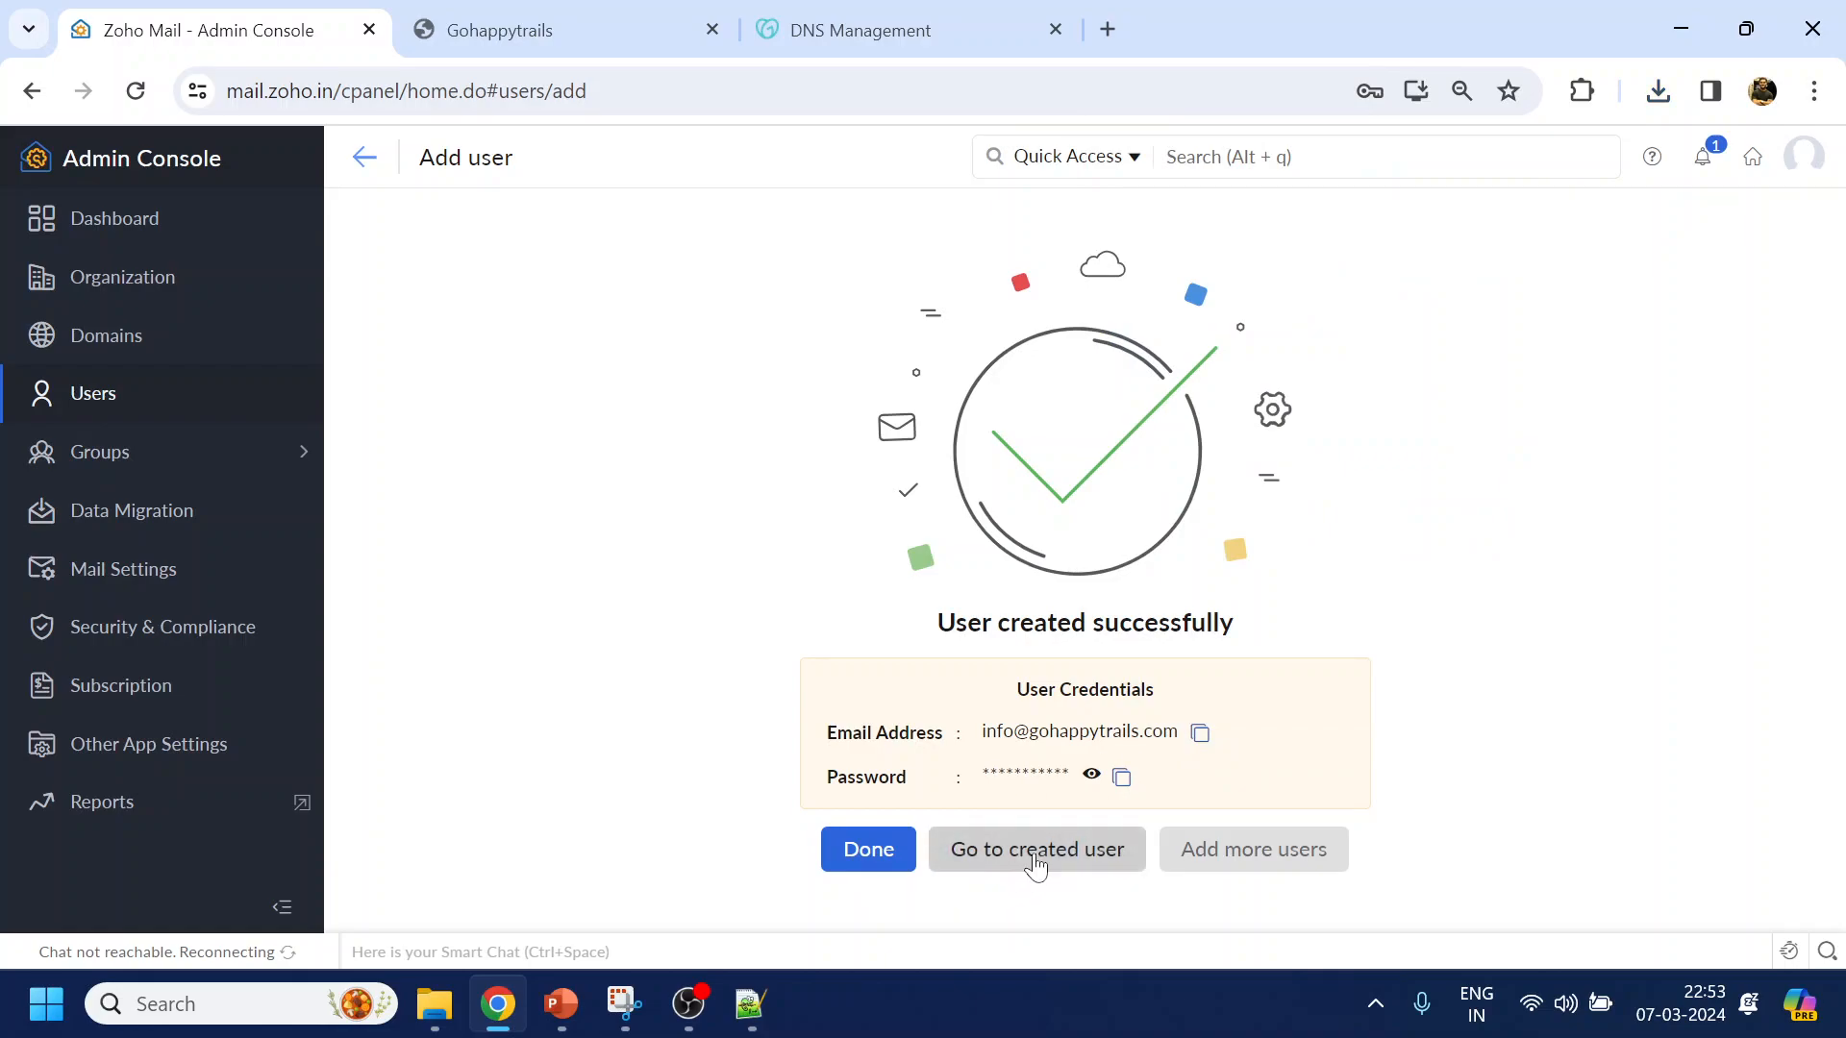
pyautogui.click(869, 850)
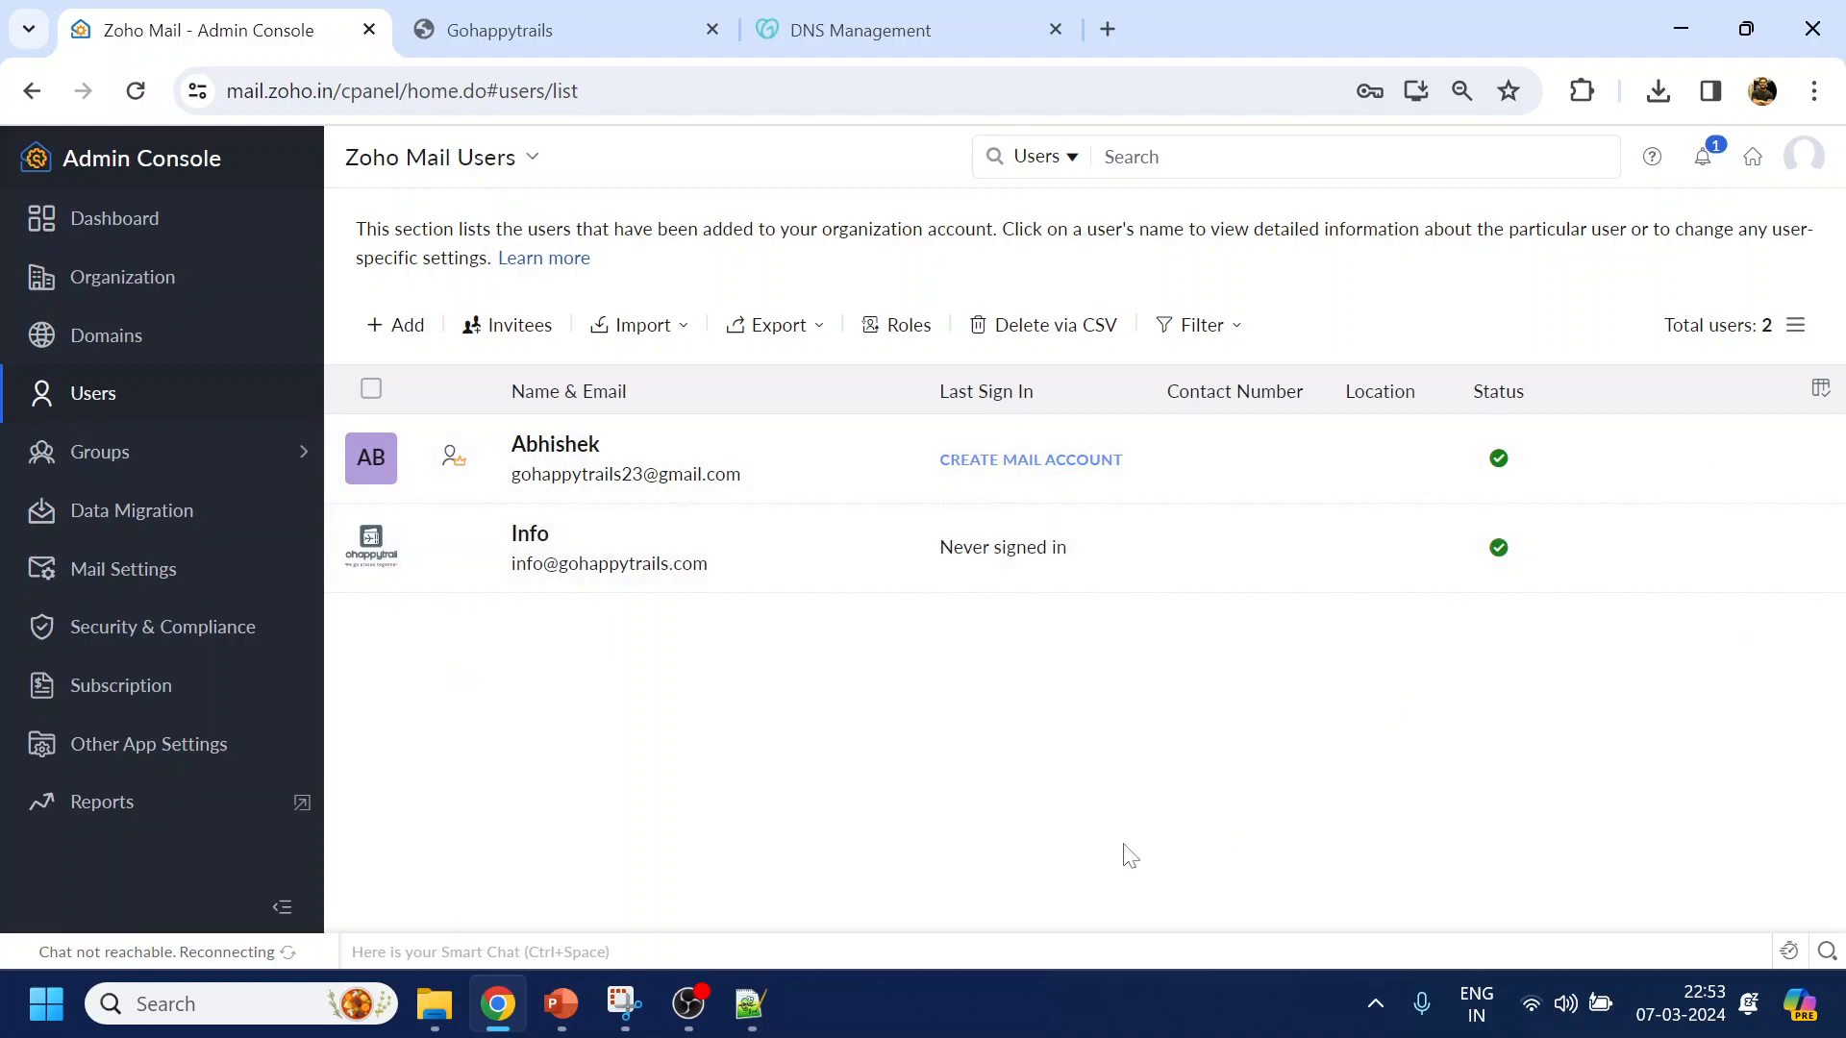
pyautogui.hotkey('ctrl', 'shift', 'n')
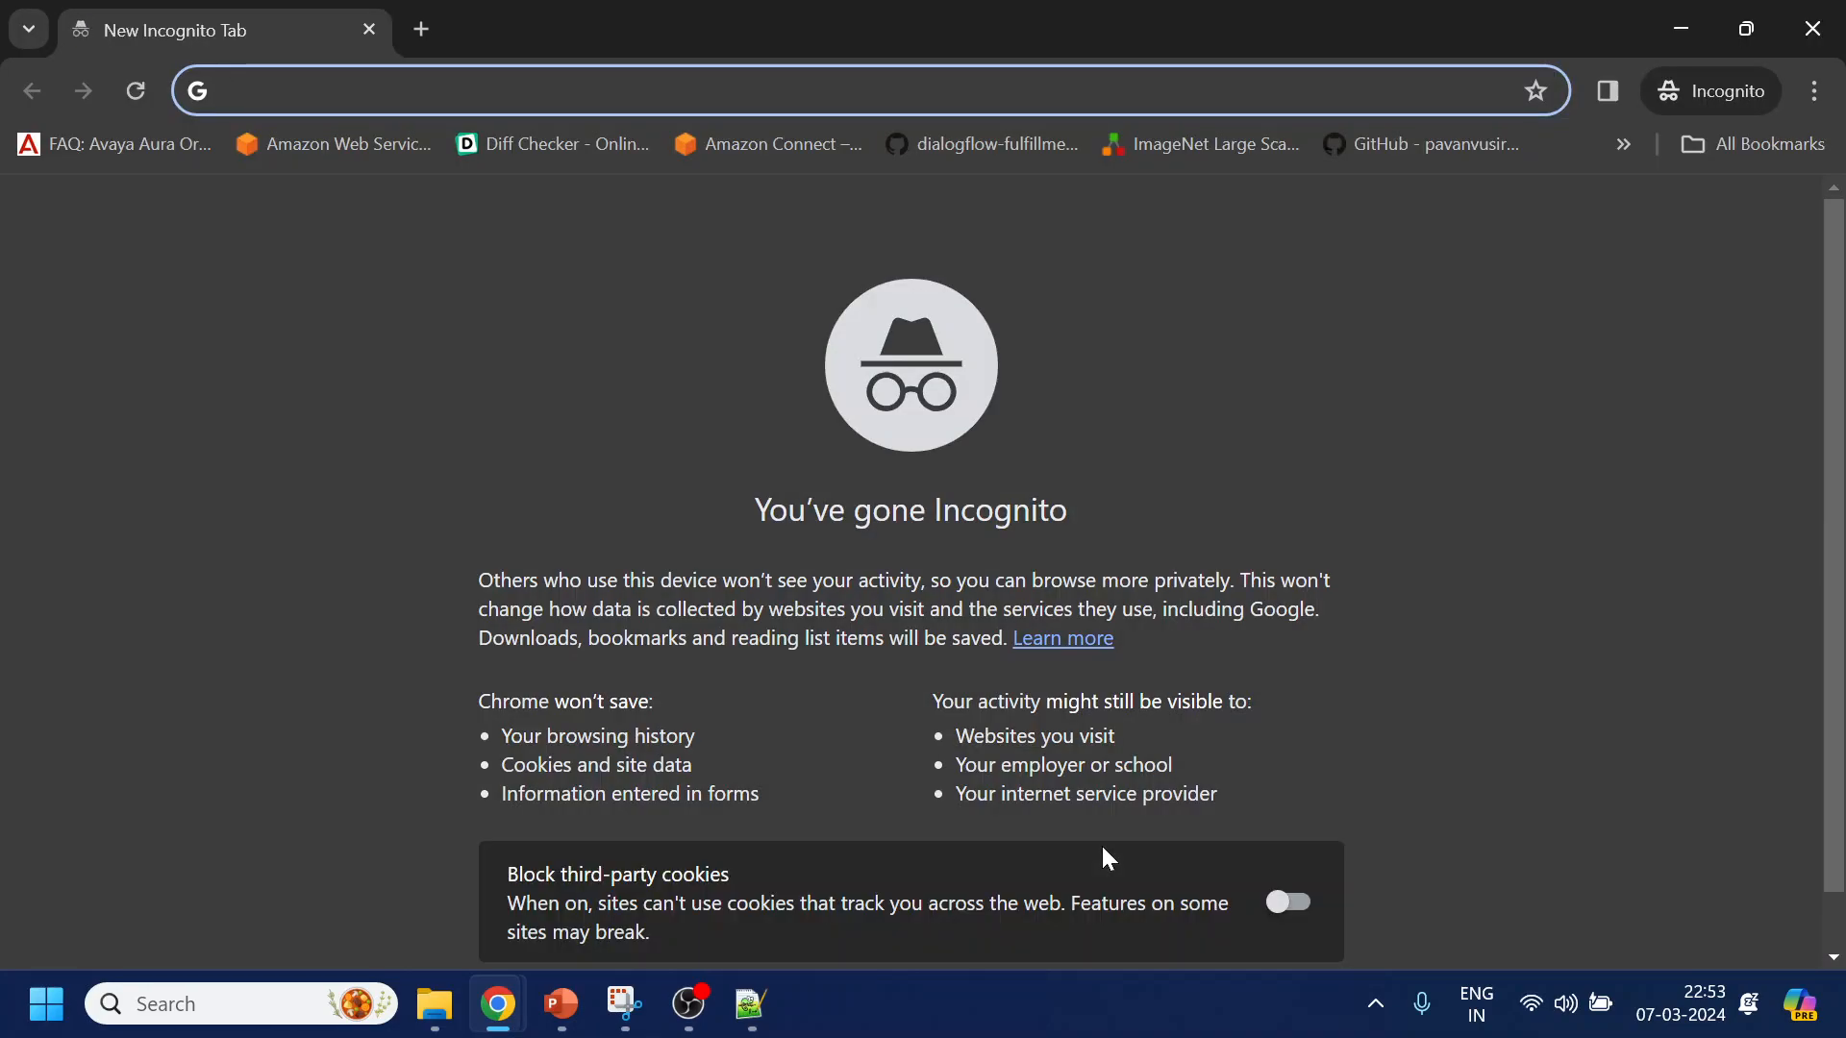
pyautogui.write('zoho.com/mail/')
pyautogui.press('Return')
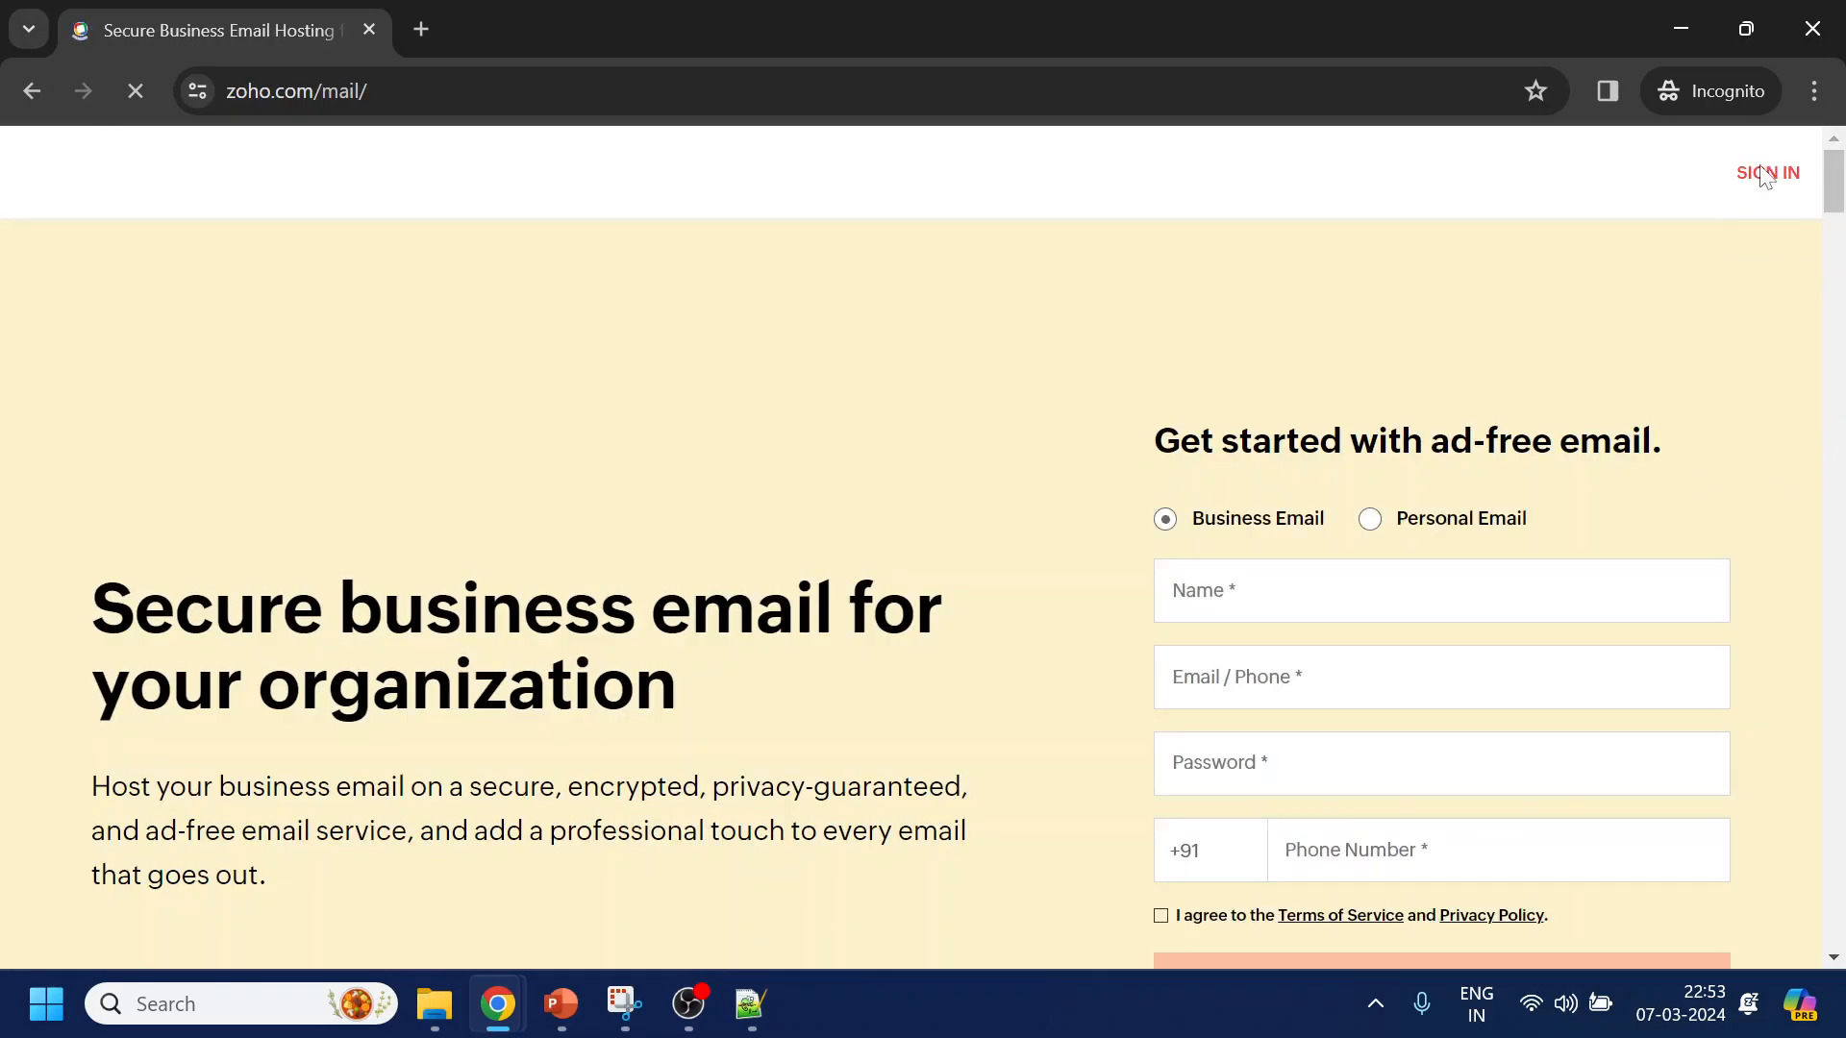
pyautogui.click(1768, 177)
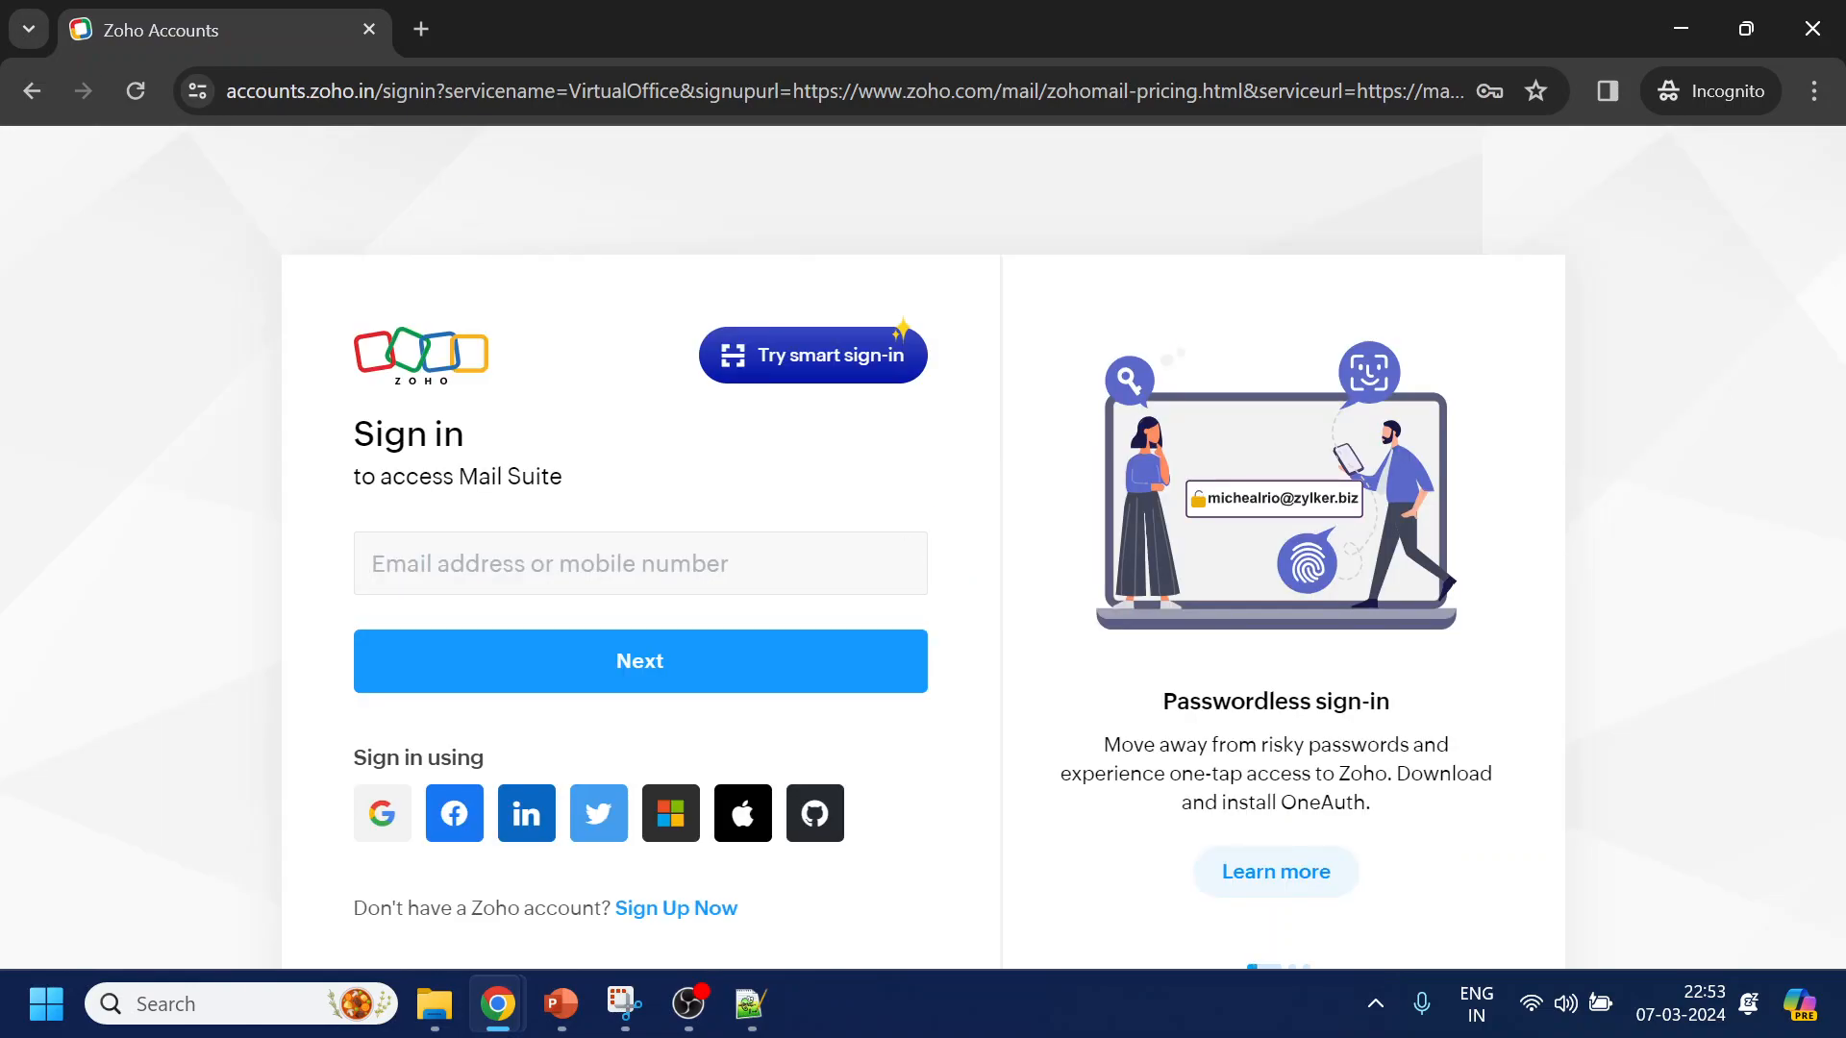
pyautogui.click(597, 563)
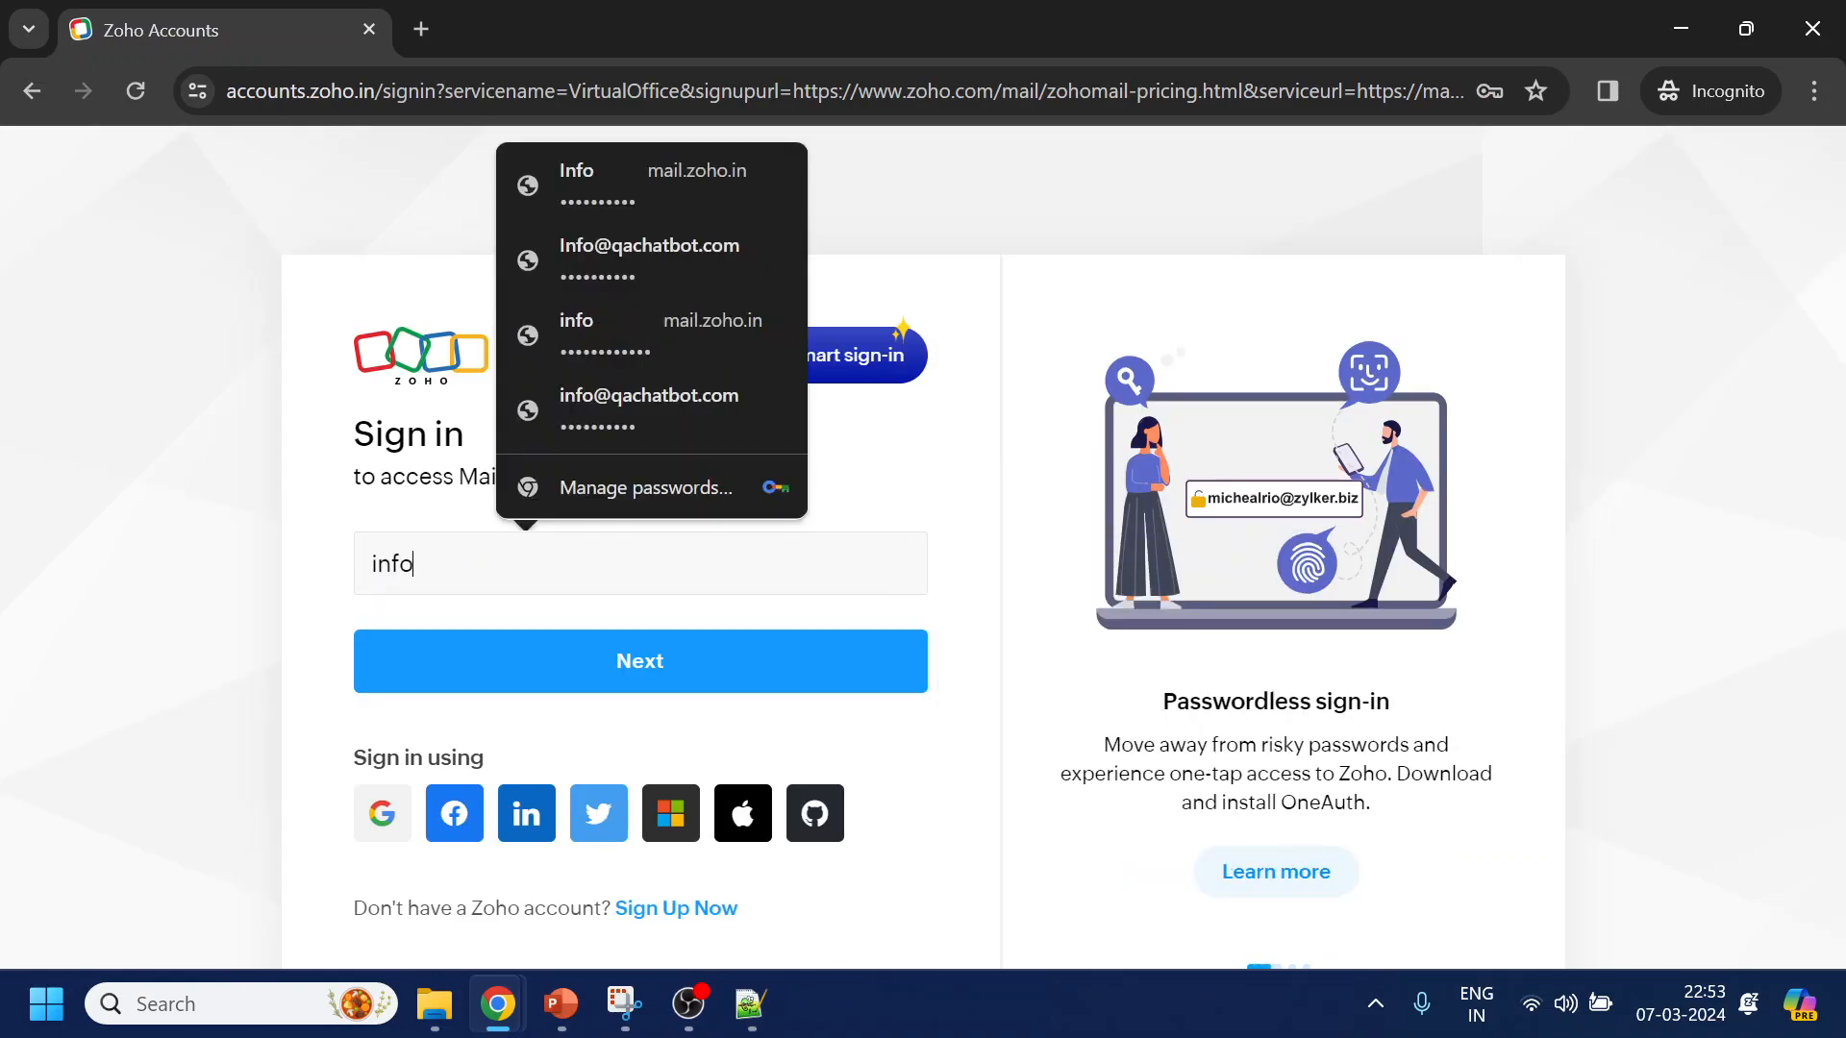
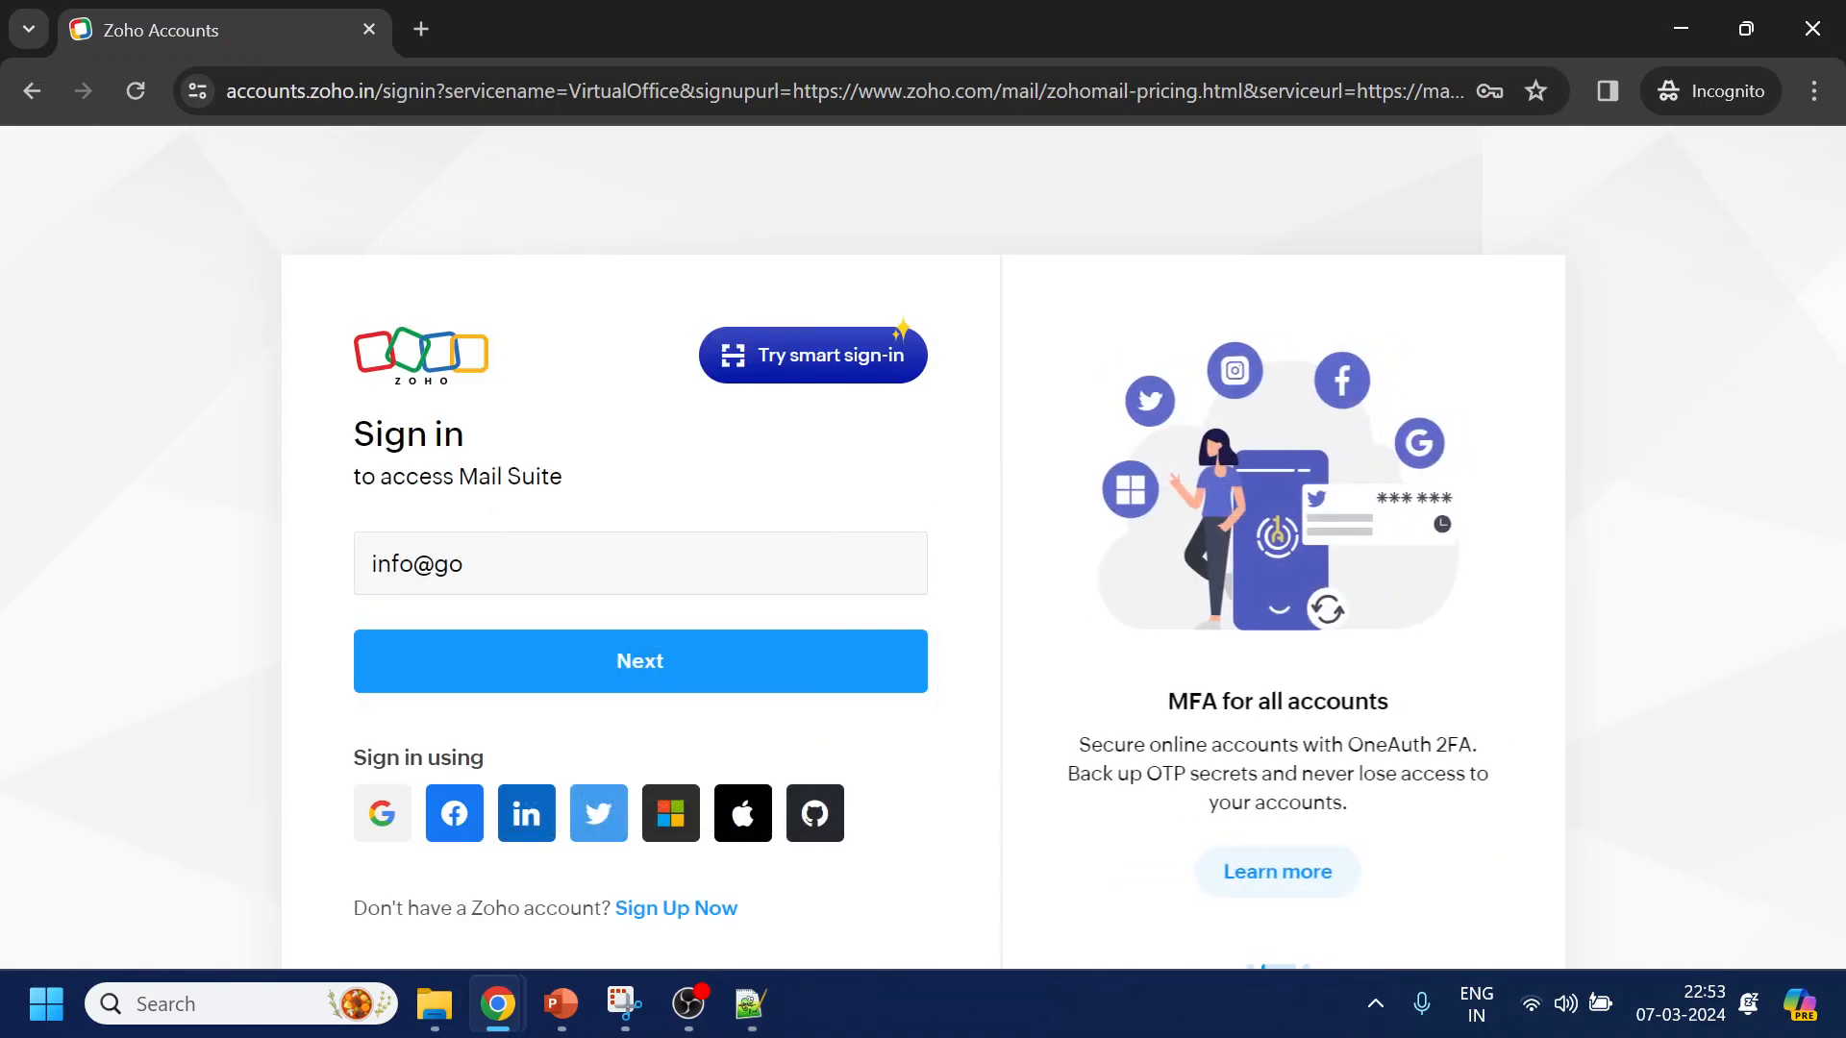
pyautogui.hotkey('alt', 'Tab')
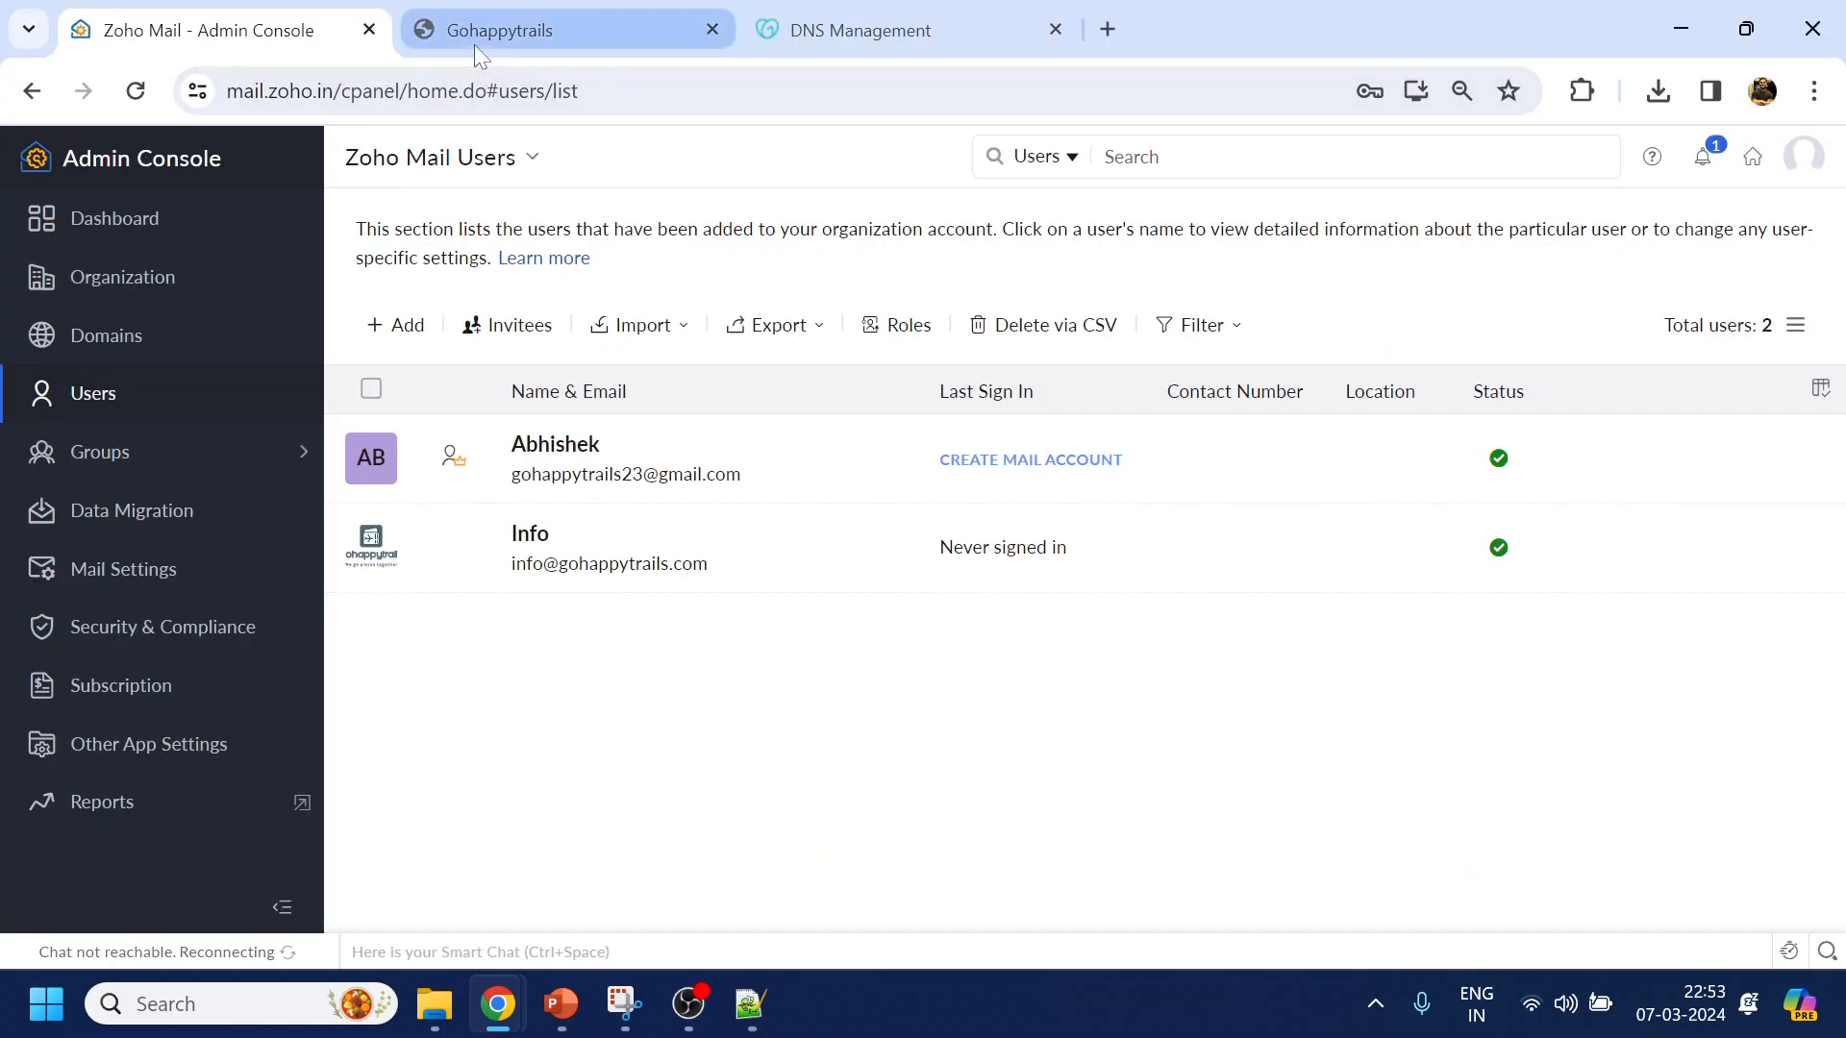
pyautogui.click(562, 30)
pyautogui.click(324, 92)
pyautogui.click(324, 93)
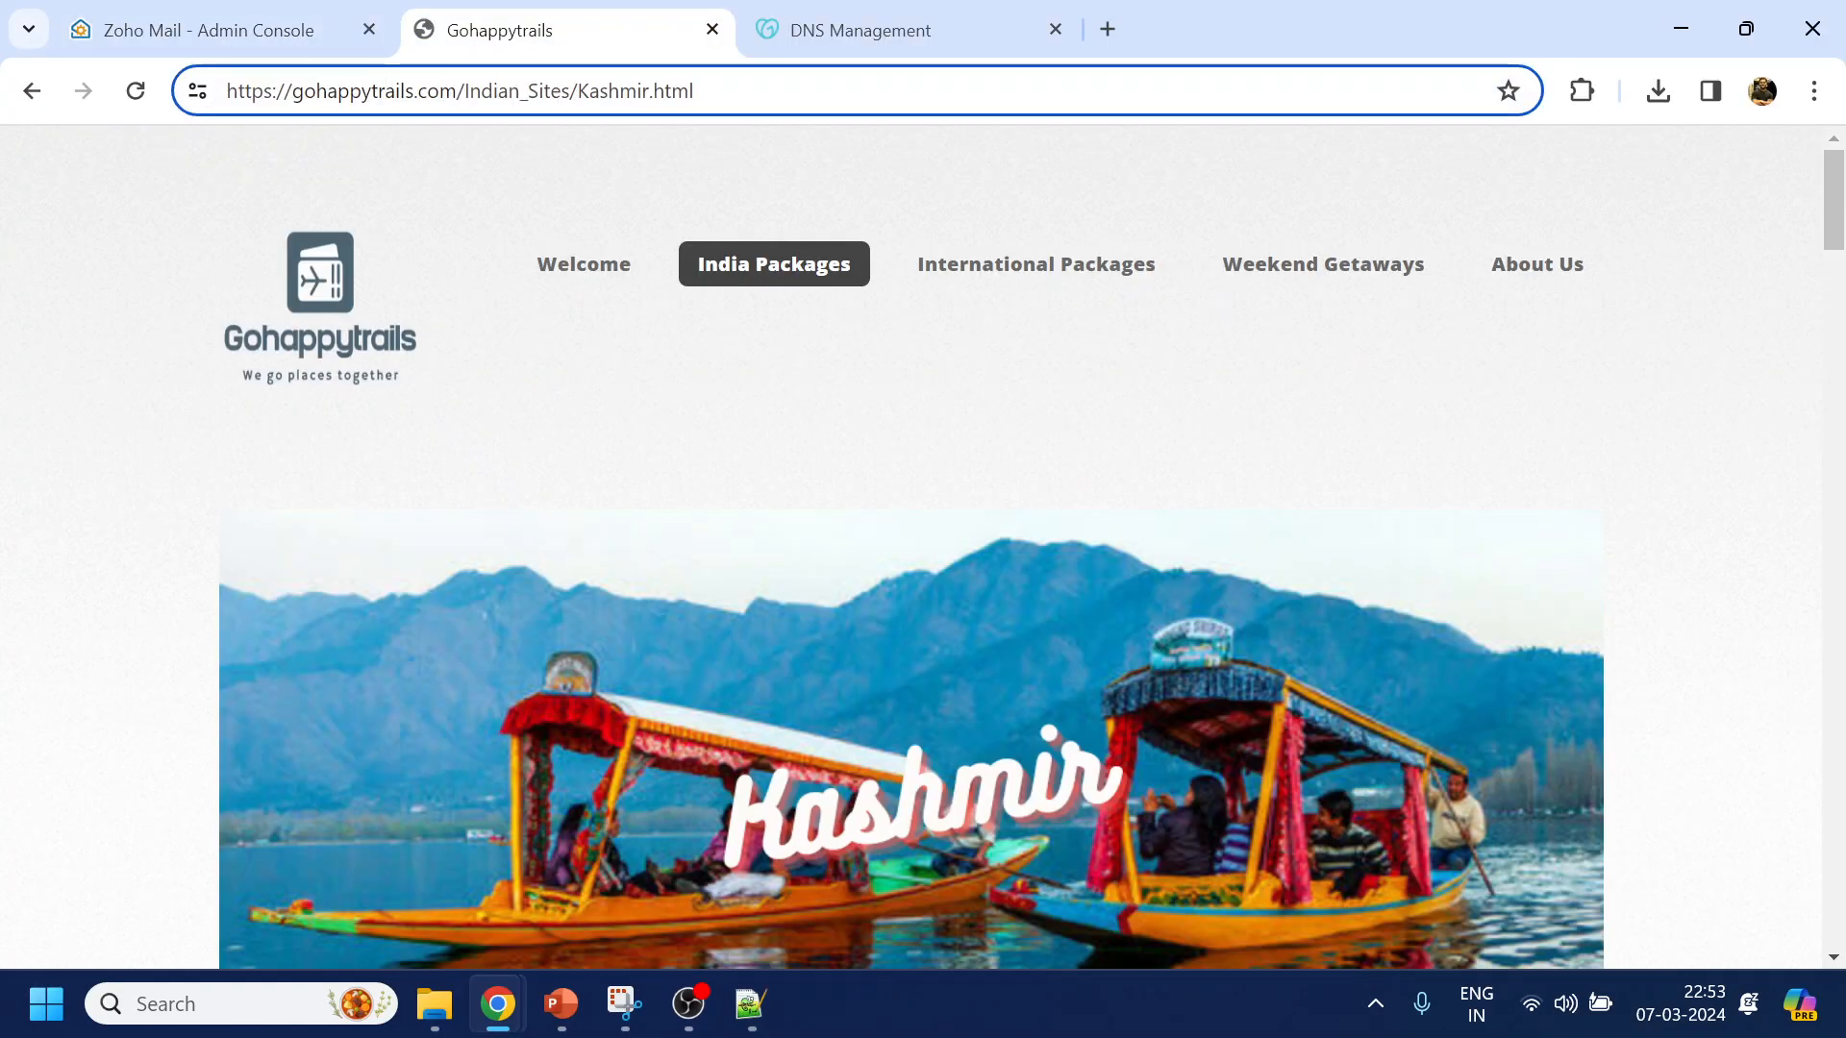
pyautogui.moveTo(293, 91); pyautogui.dragTo(458, 92)
pyautogui.hotkey('ctrl', 'c')
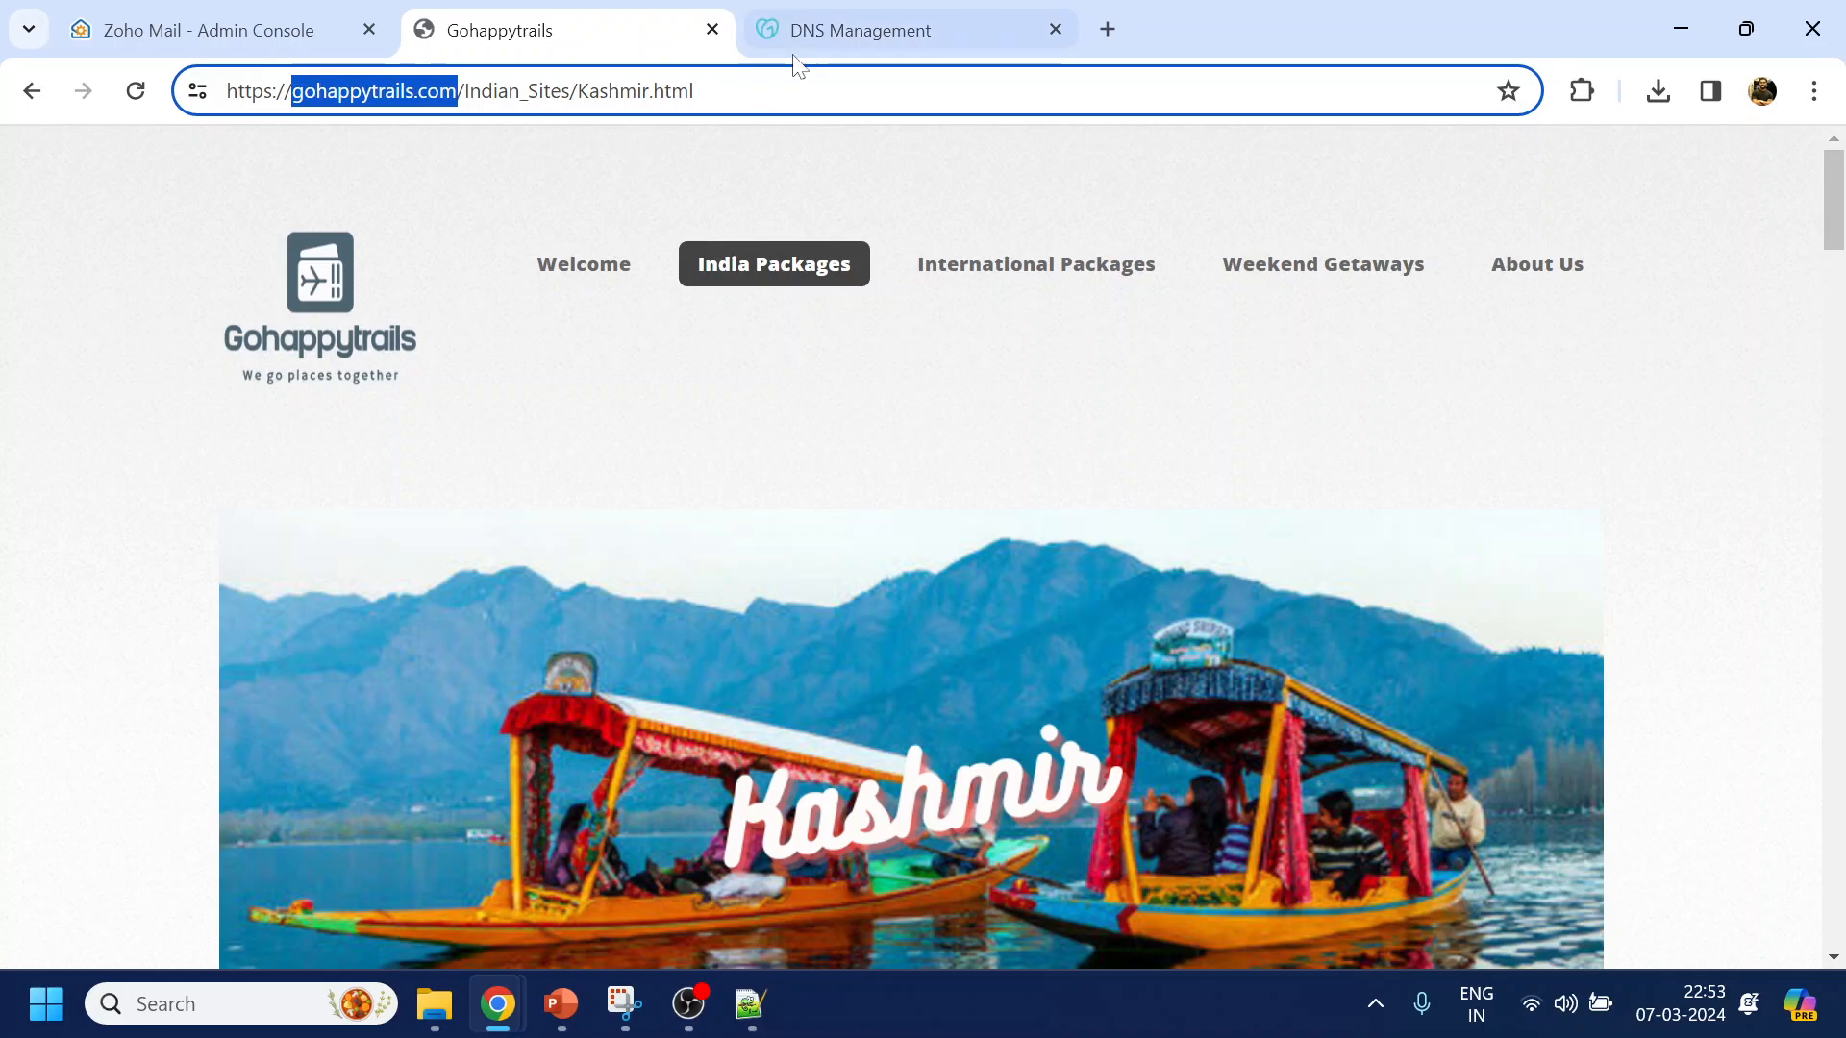
pyautogui.hotkey('alt', 'Tab')
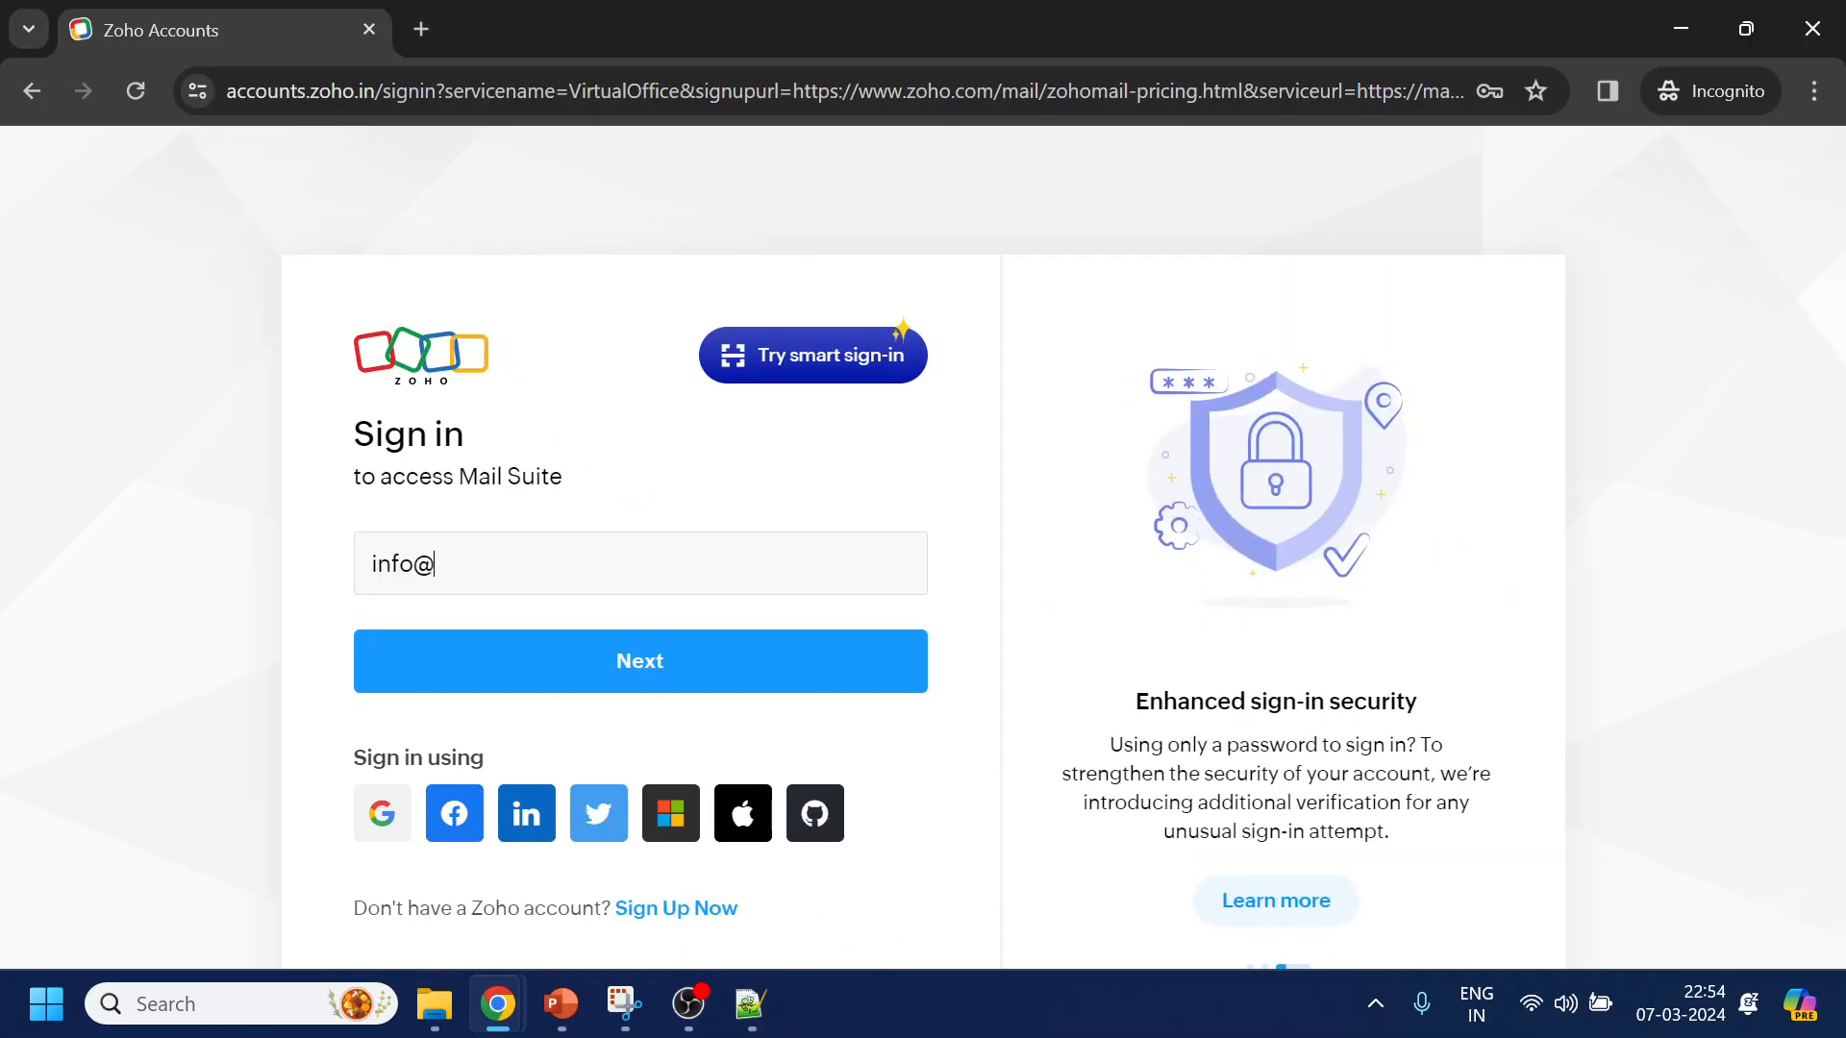
pyautogui.hotkey('ctrl', 'v')
pyautogui.click(713, 685)
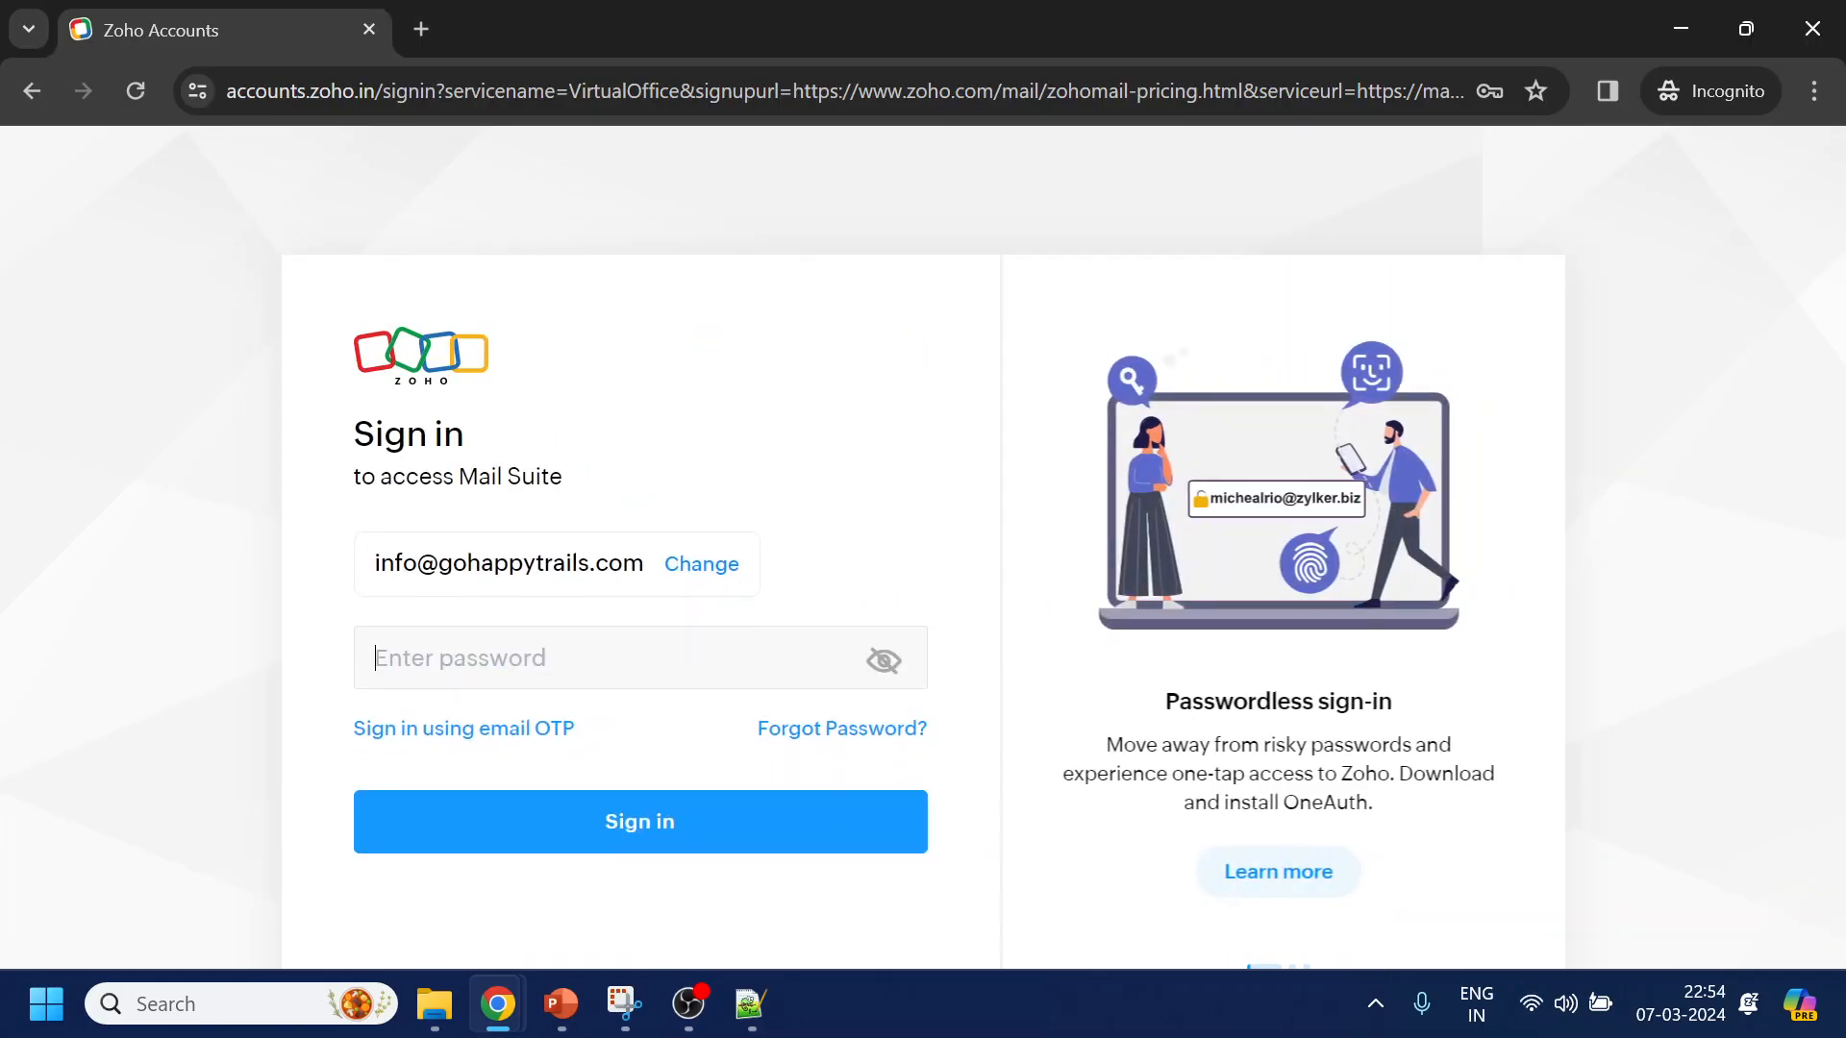
# Enter the mailbox password, retrying until Zoho accepts the sign-in
pyautogui.write('••••••••')
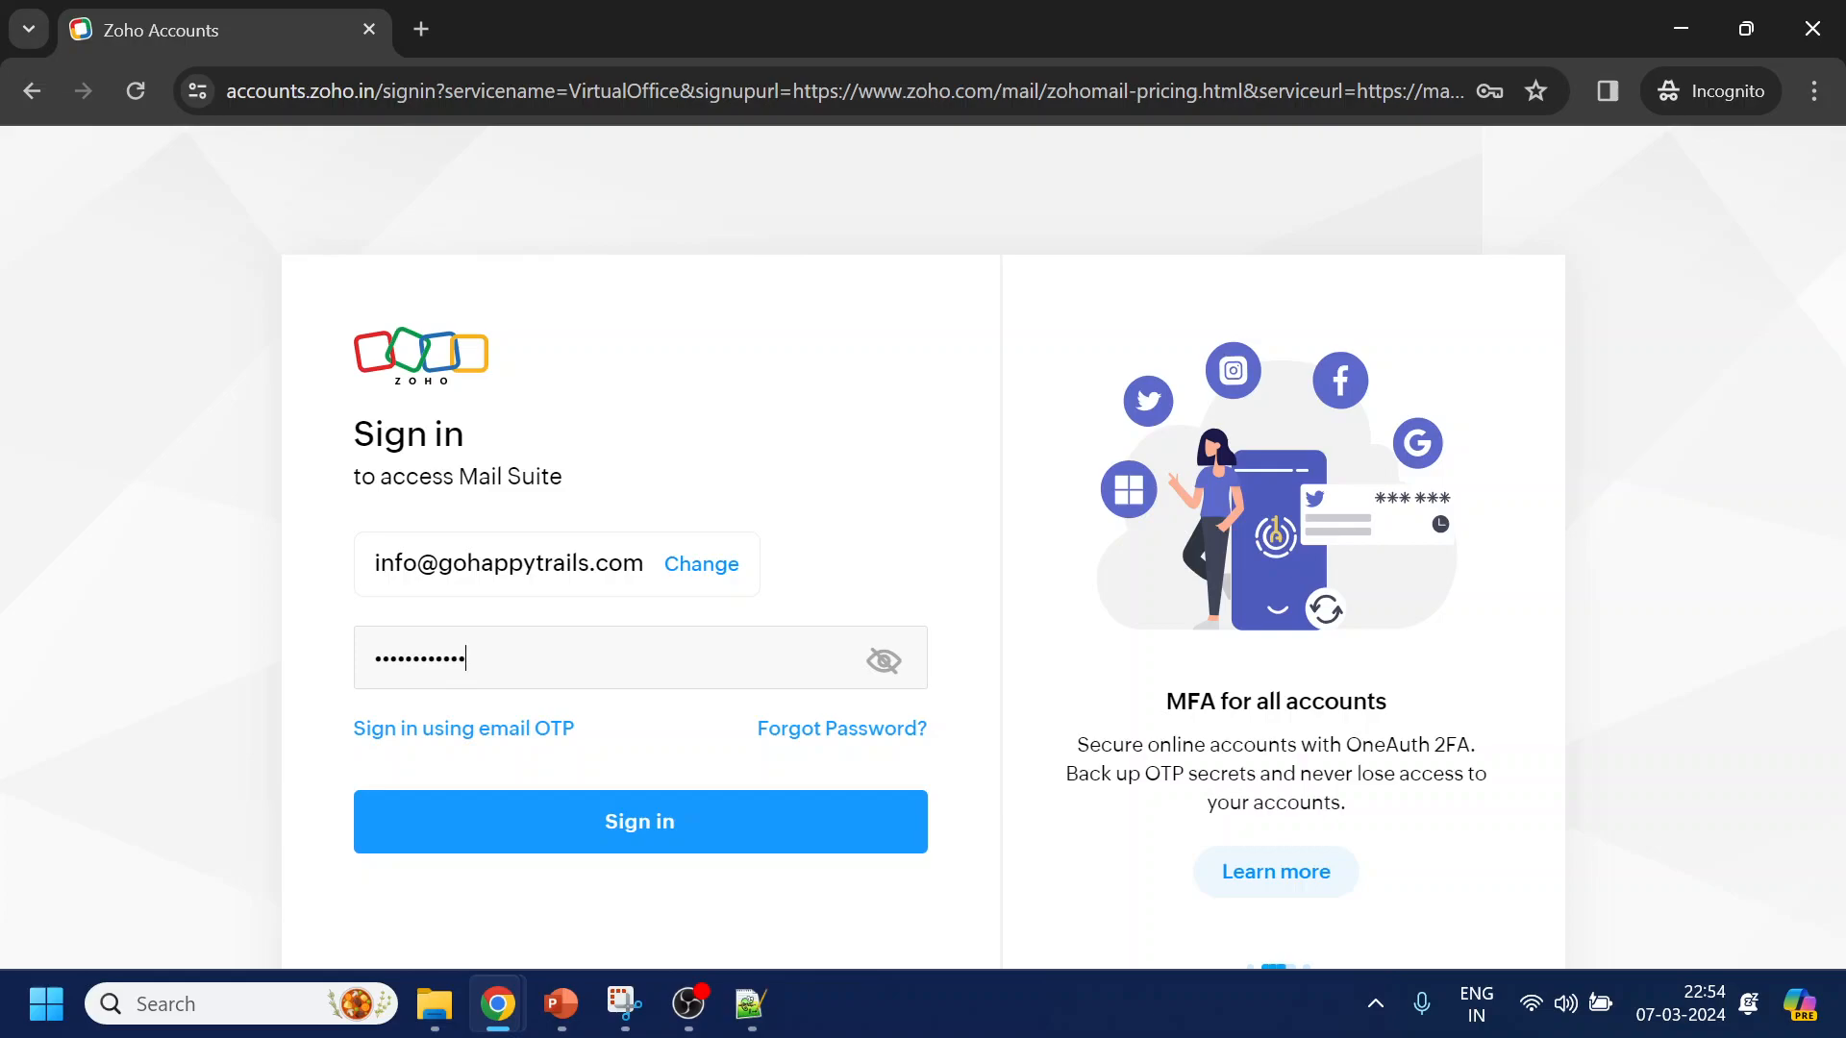
pyautogui.click(623, 827)
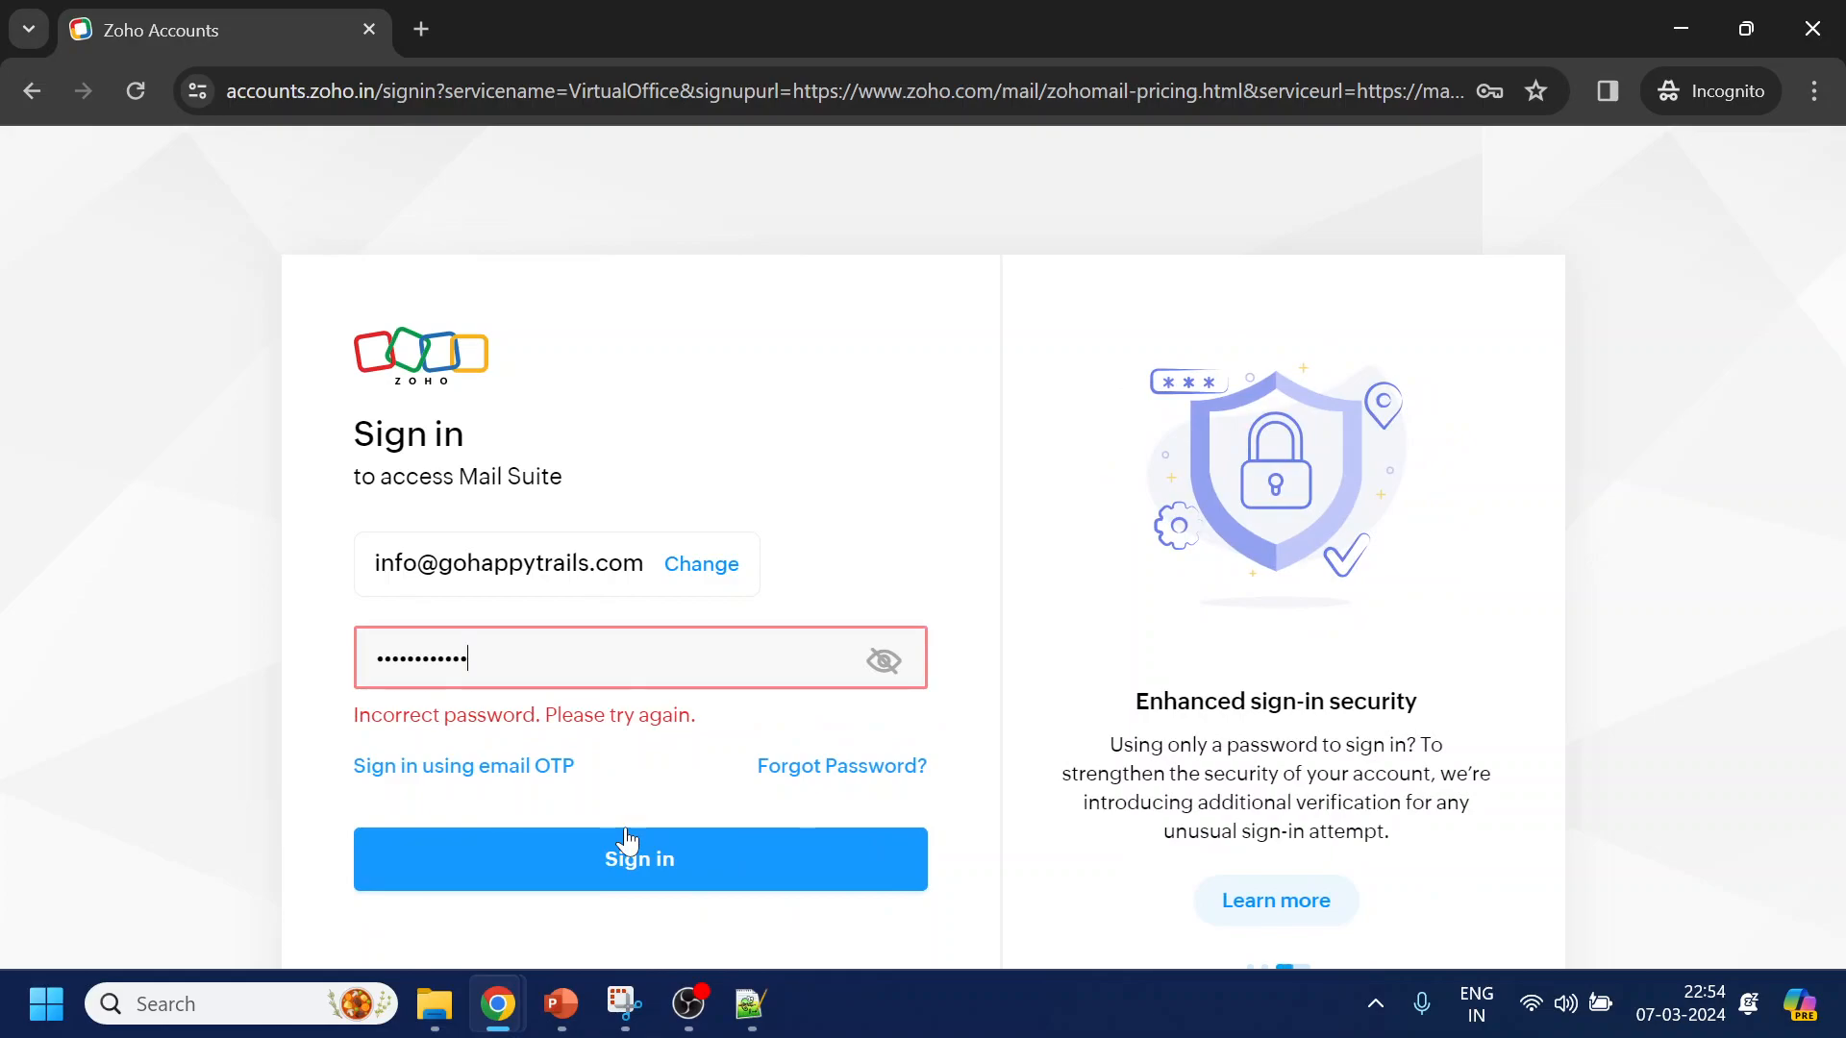
pyautogui.hotkey('ctrl', 'a')
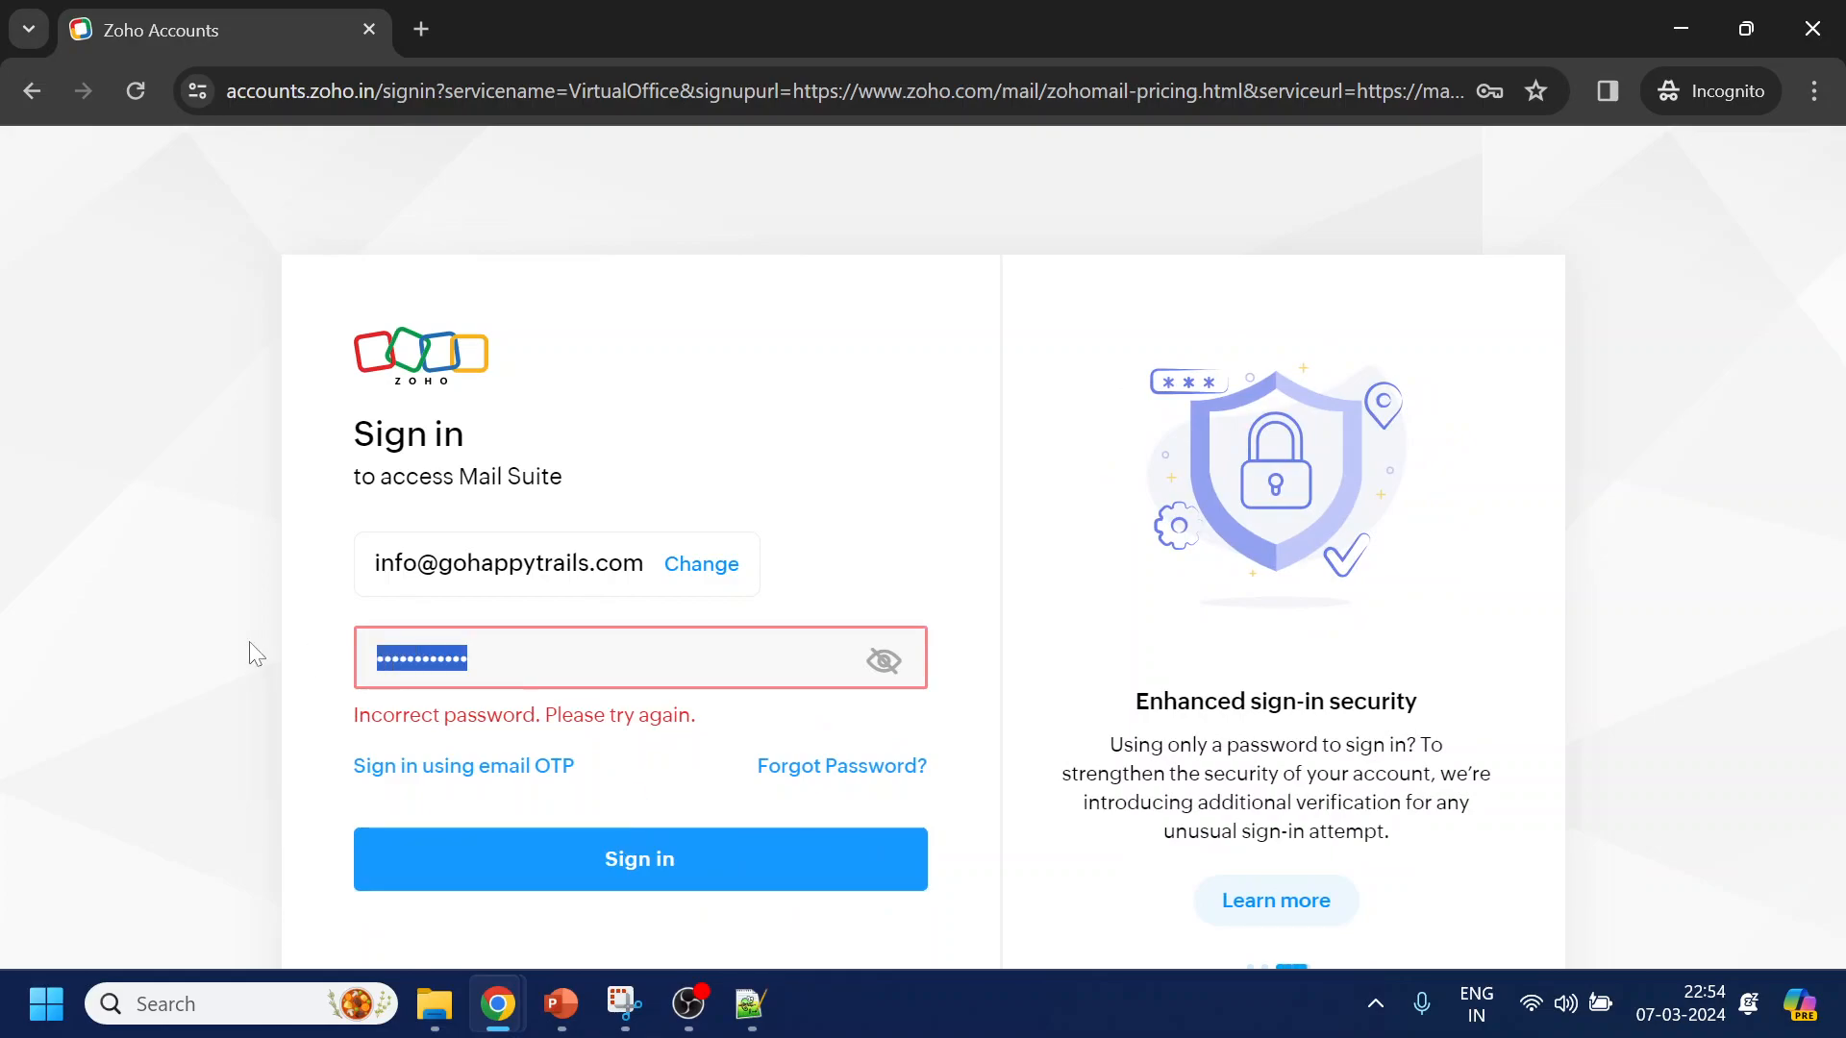
pyautogui.write('•••••••')
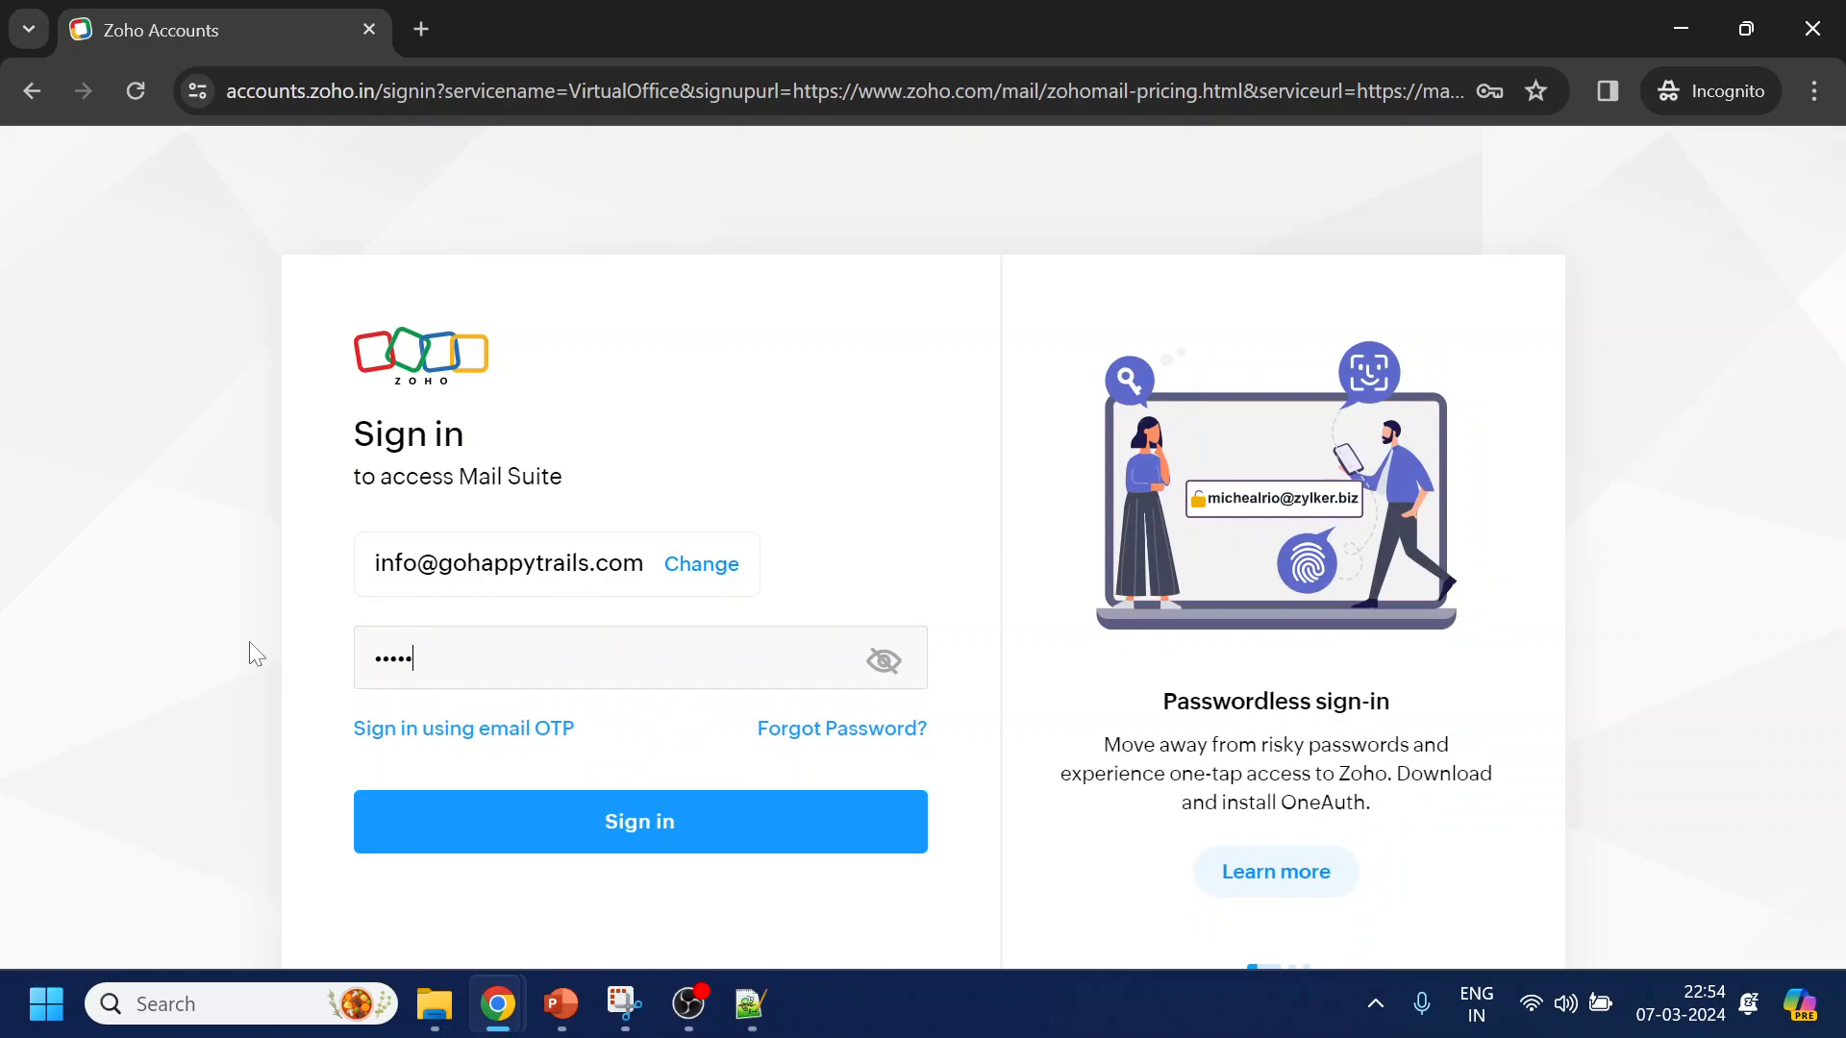
pyautogui.write('•••••')
pyautogui.click(441, 814)
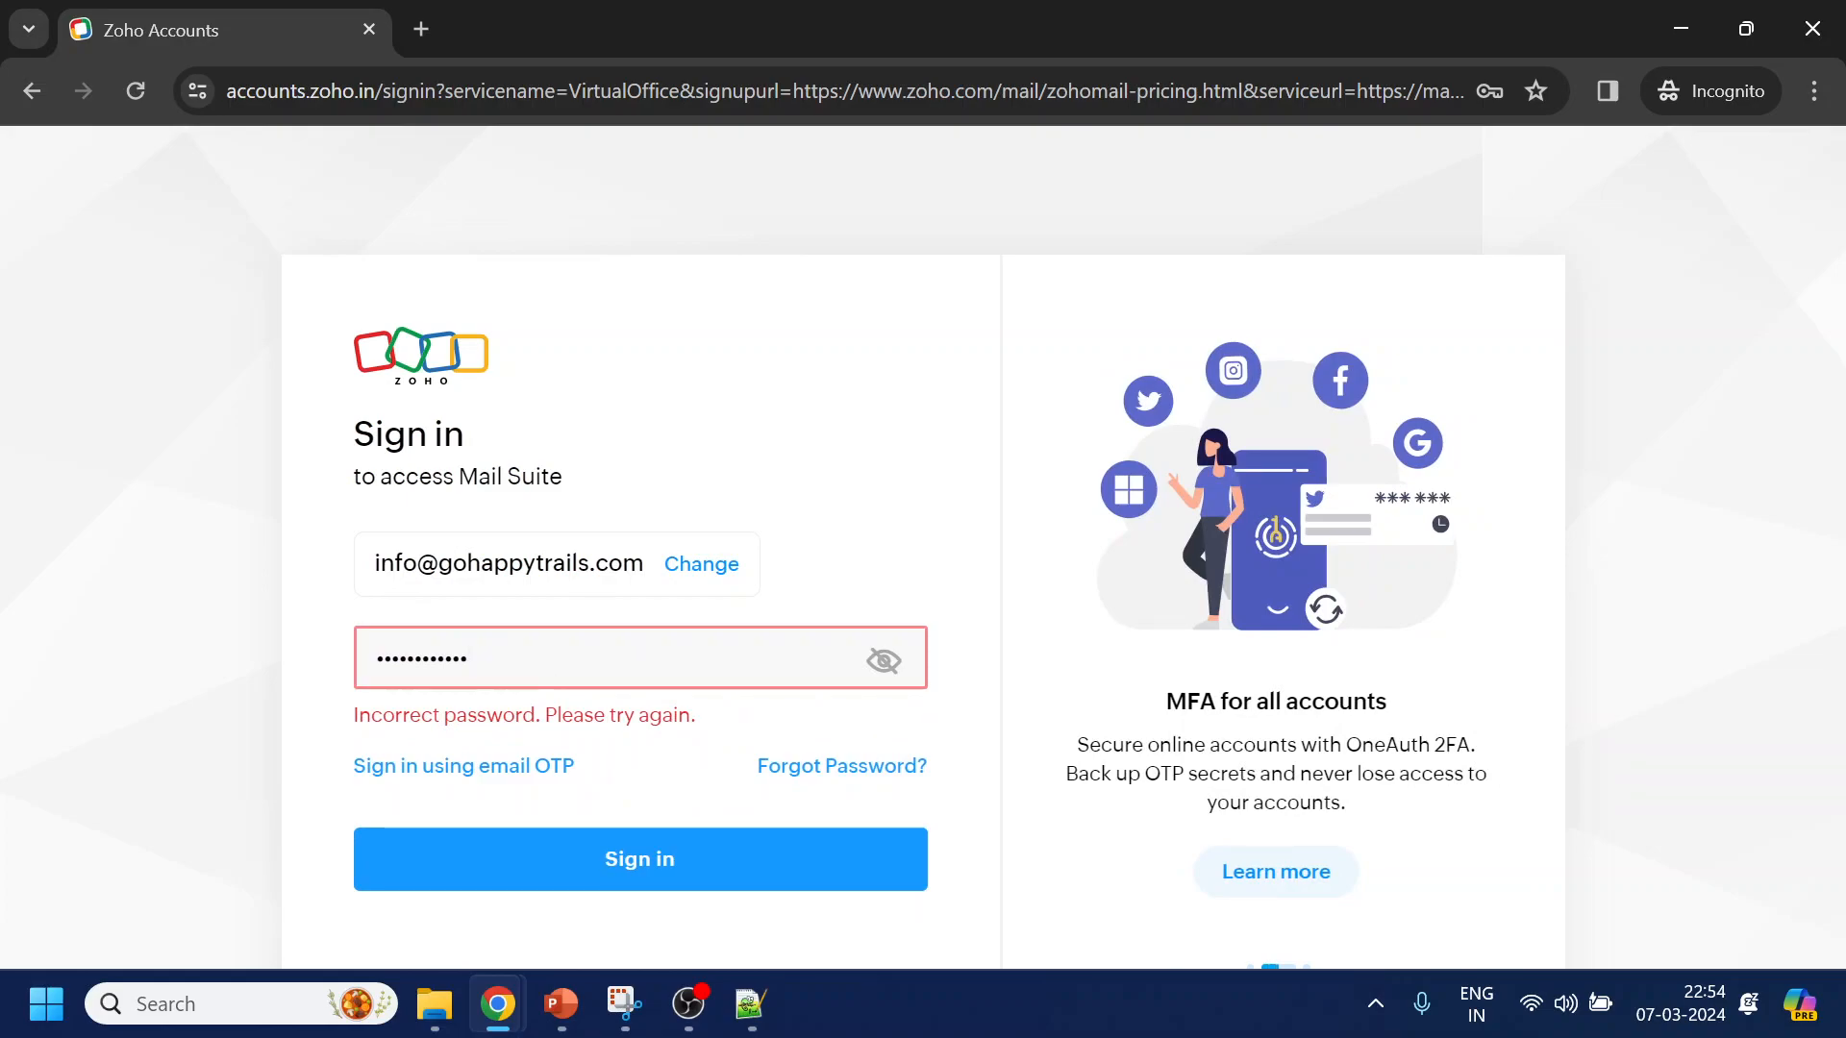
pyautogui.press('Return')
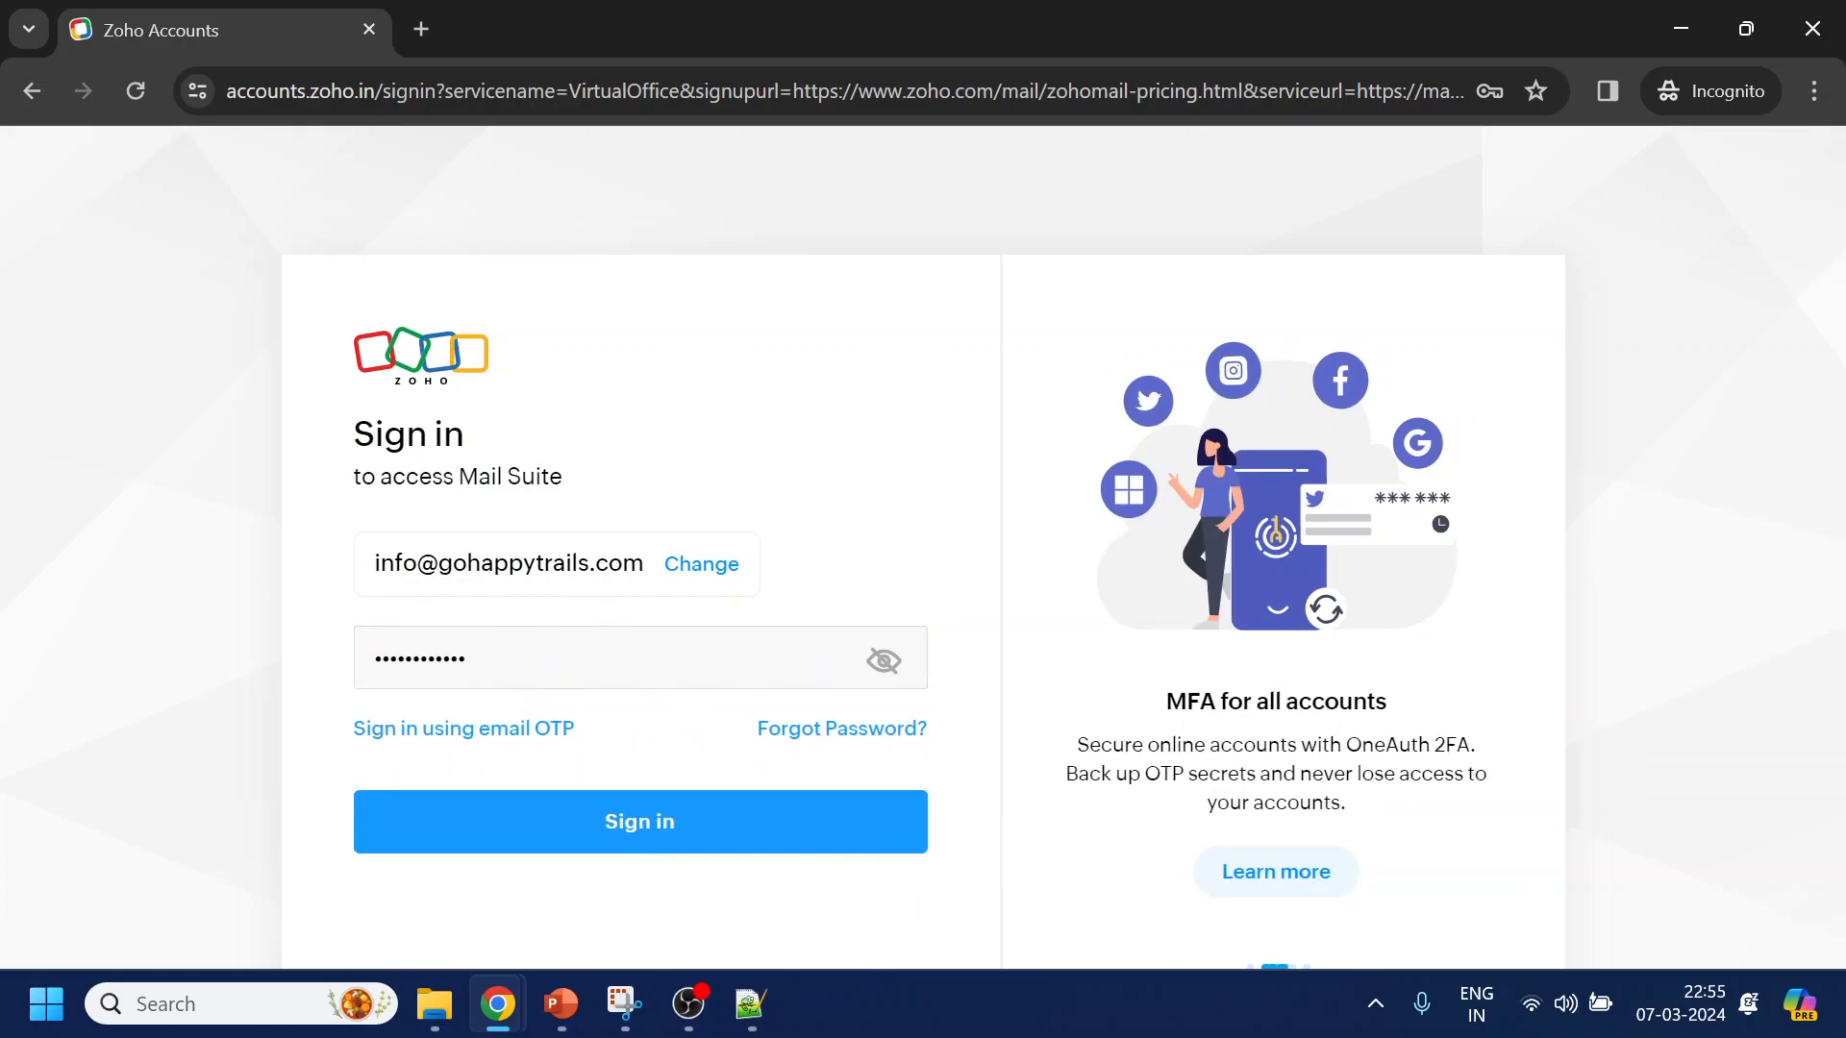
pyautogui.click(637, 852)
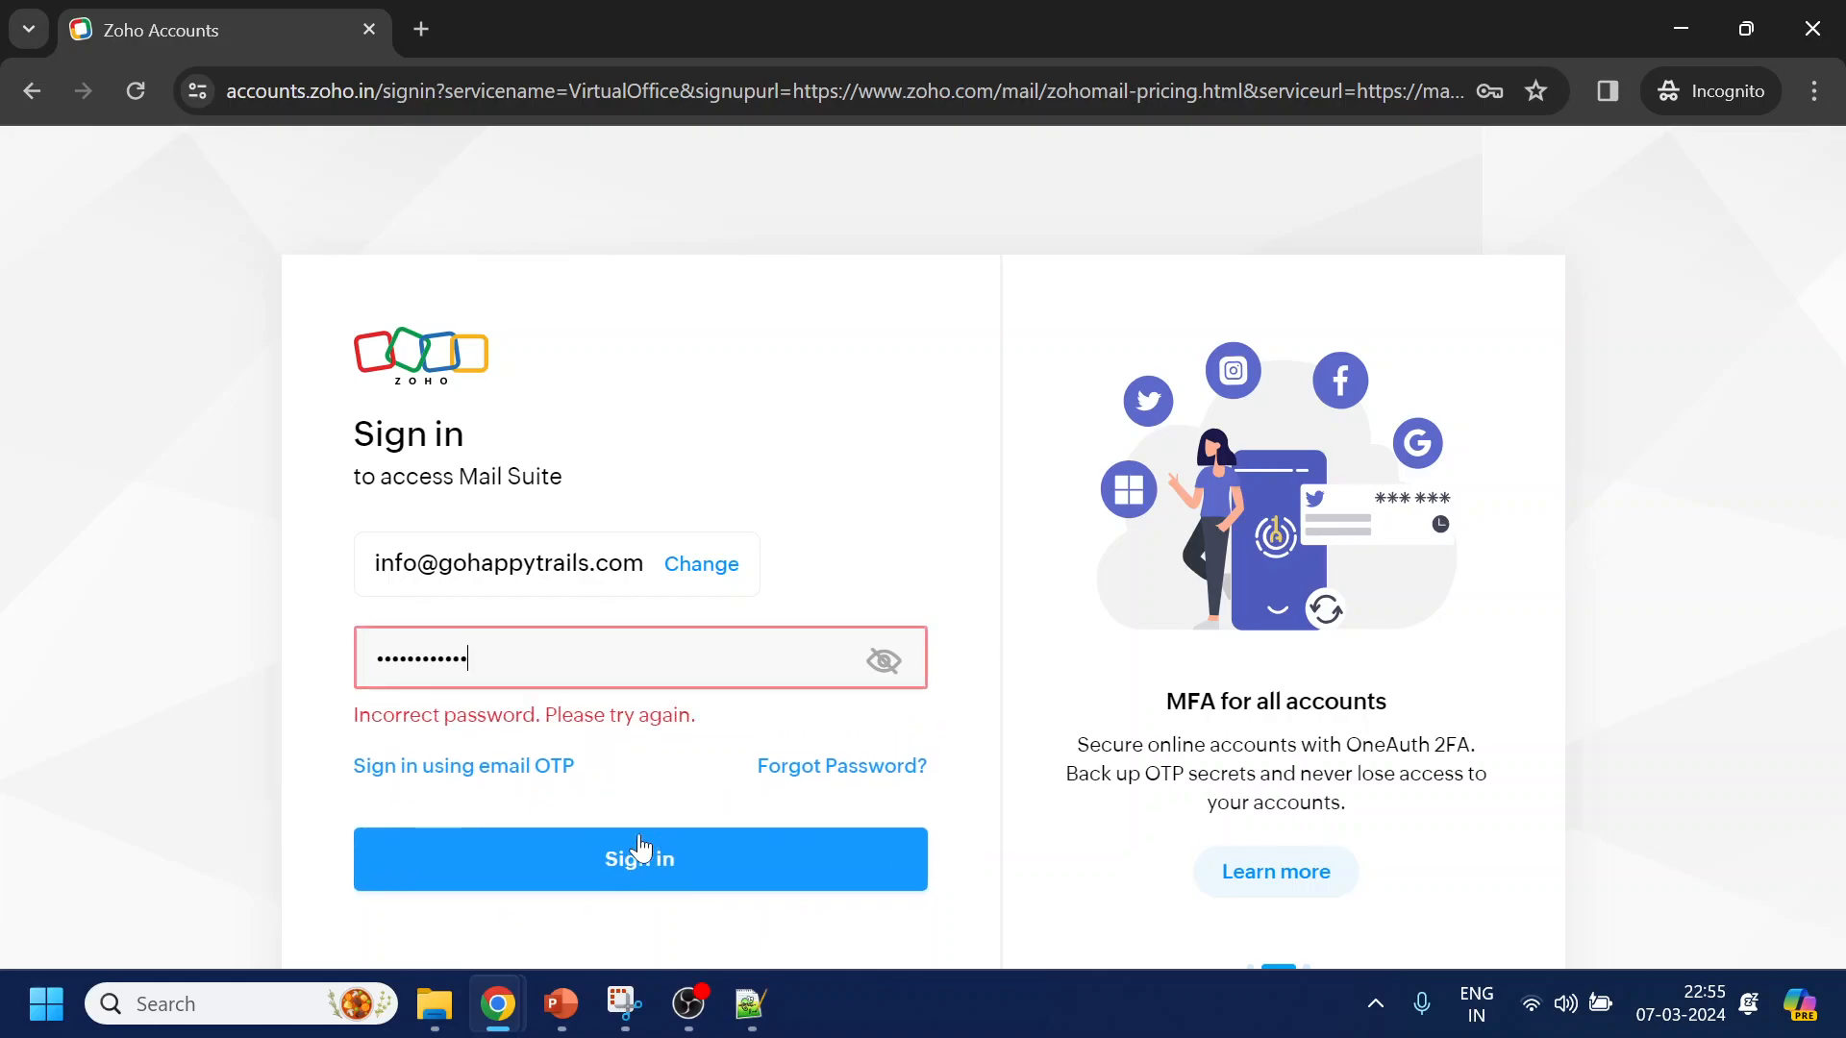
pyautogui.hotkey('ctrl', 'a')
pyautogui.write('•')
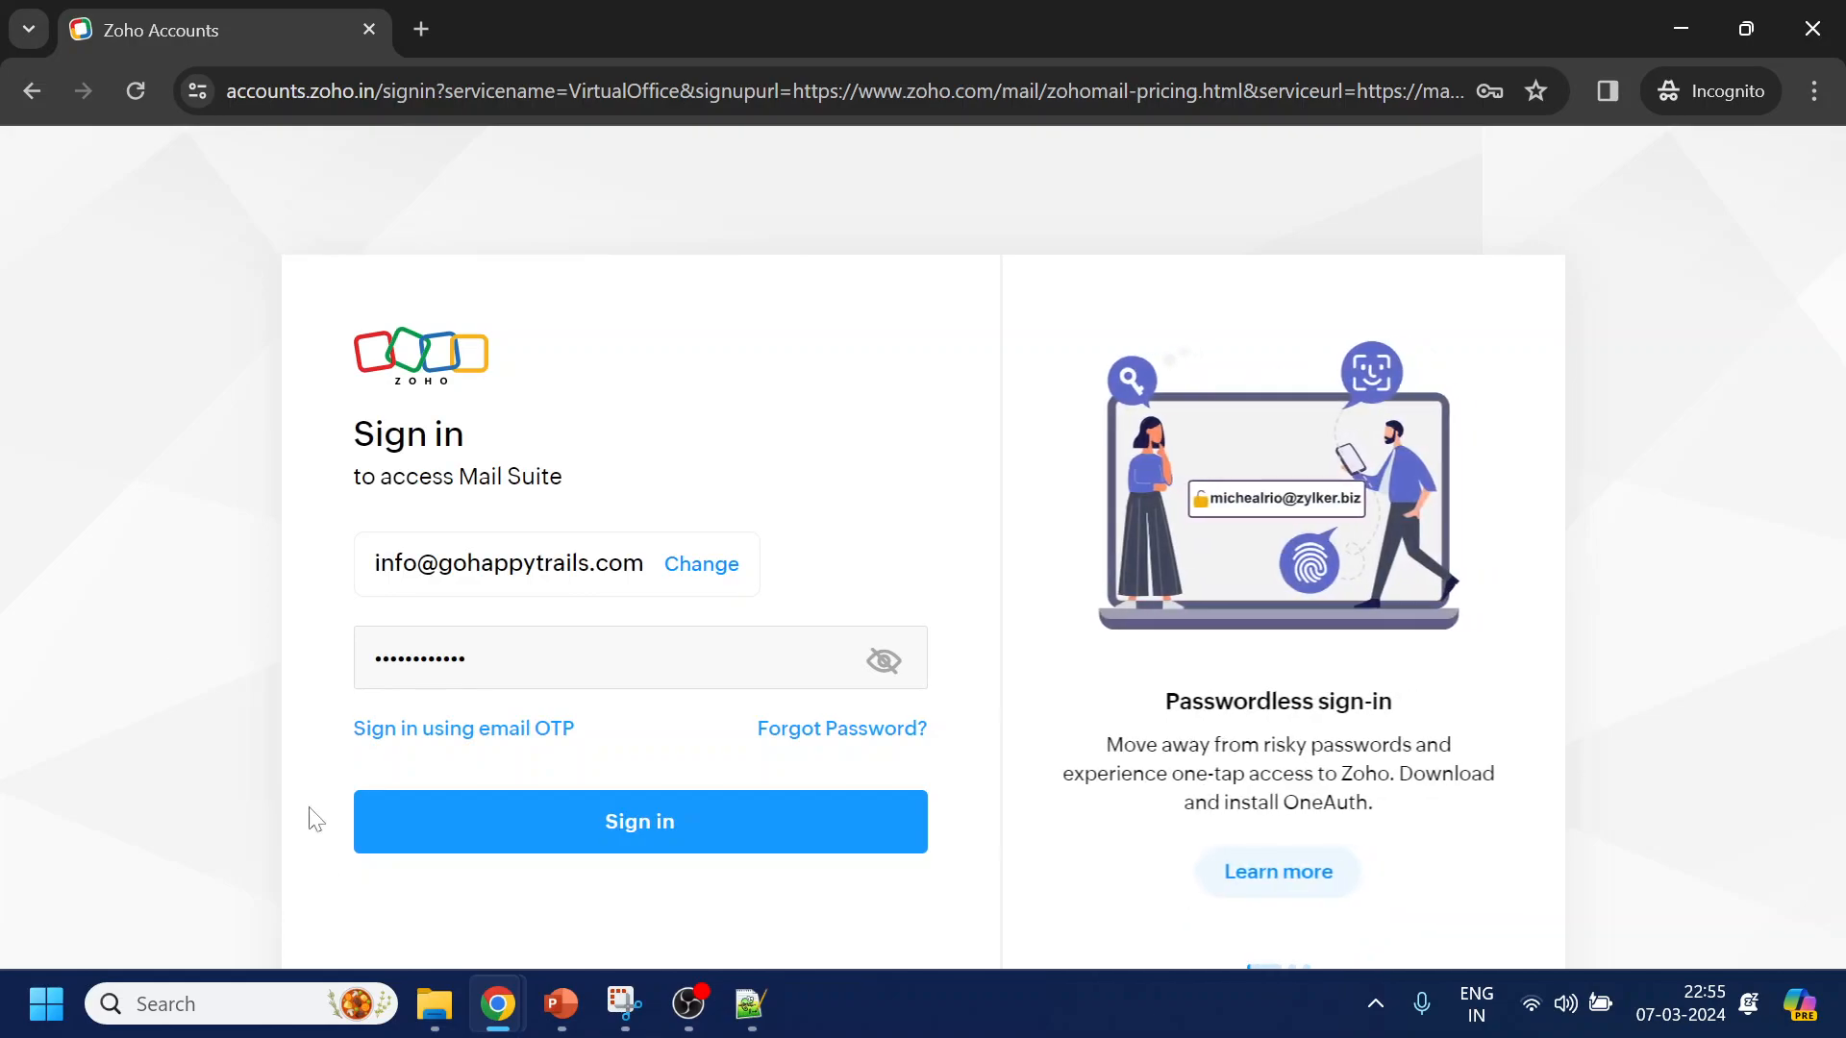
pyautogui.click(517, 846)
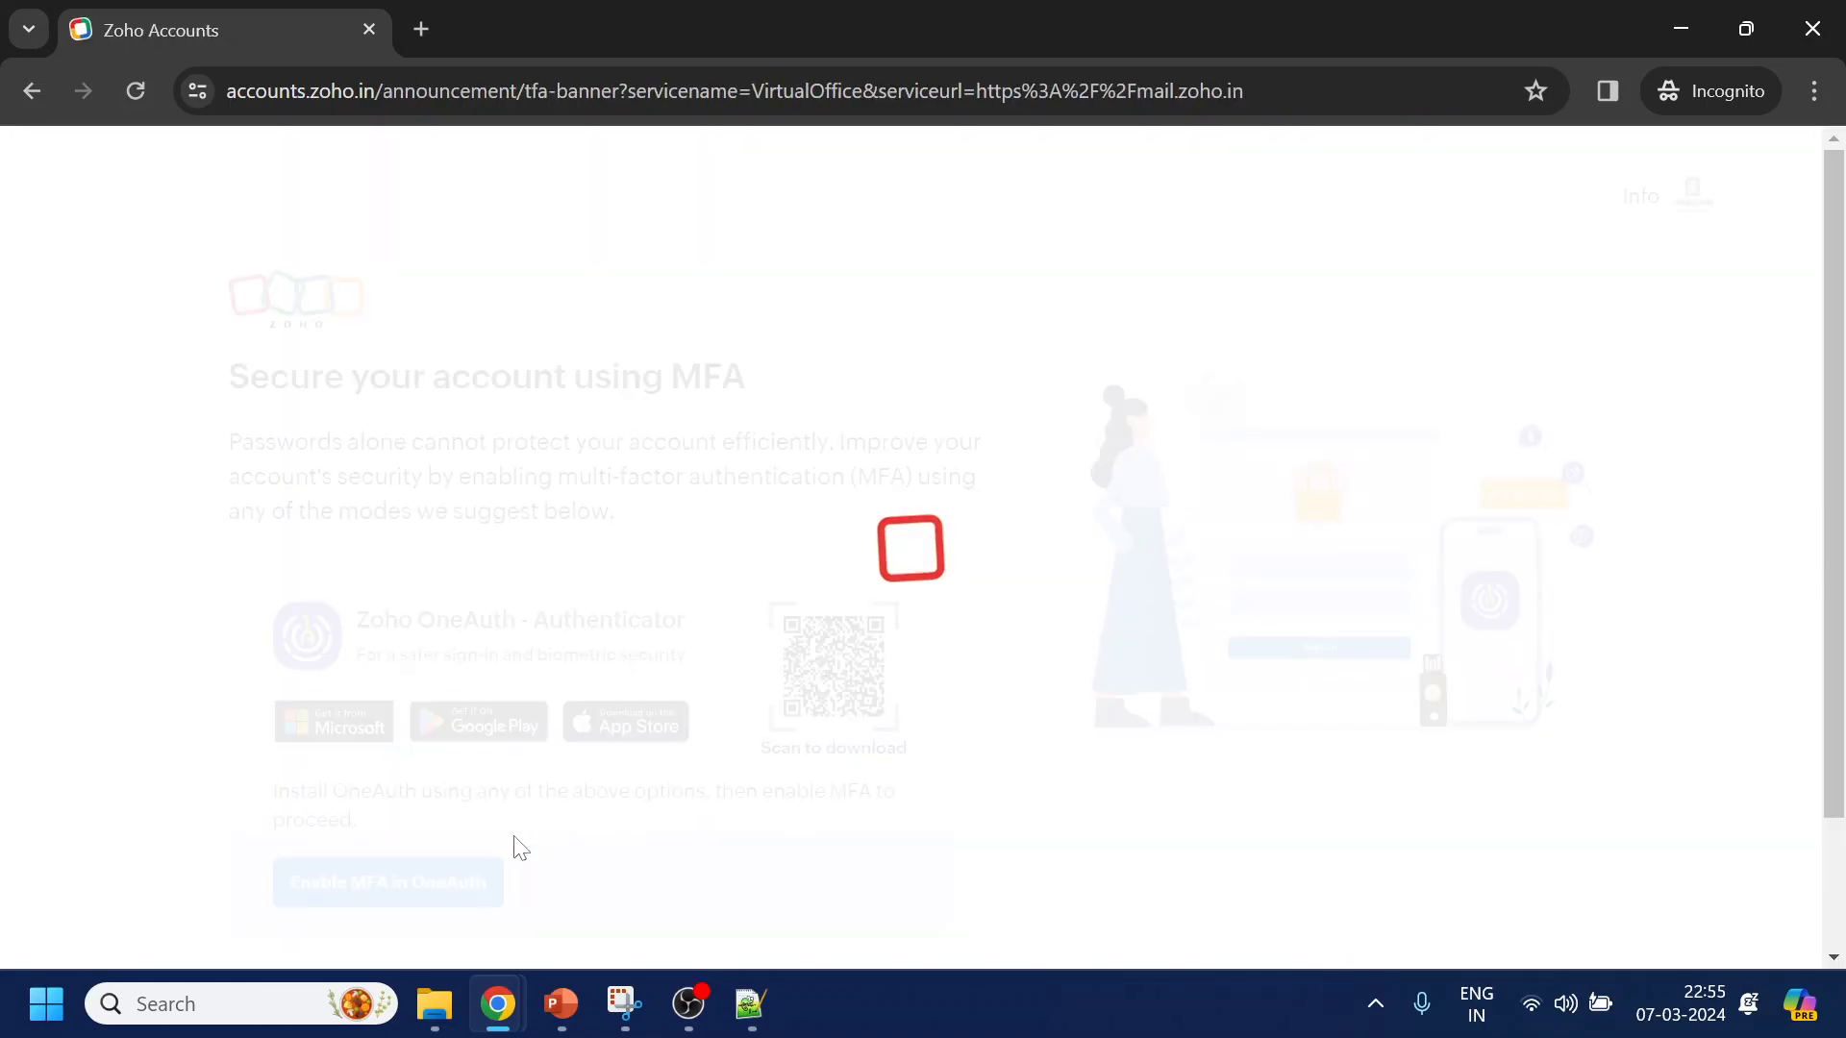
# Postpone MFA, keep the default locale, display name and theme, and access the inbox
pyautogui.scroll(-2, 90, 619)
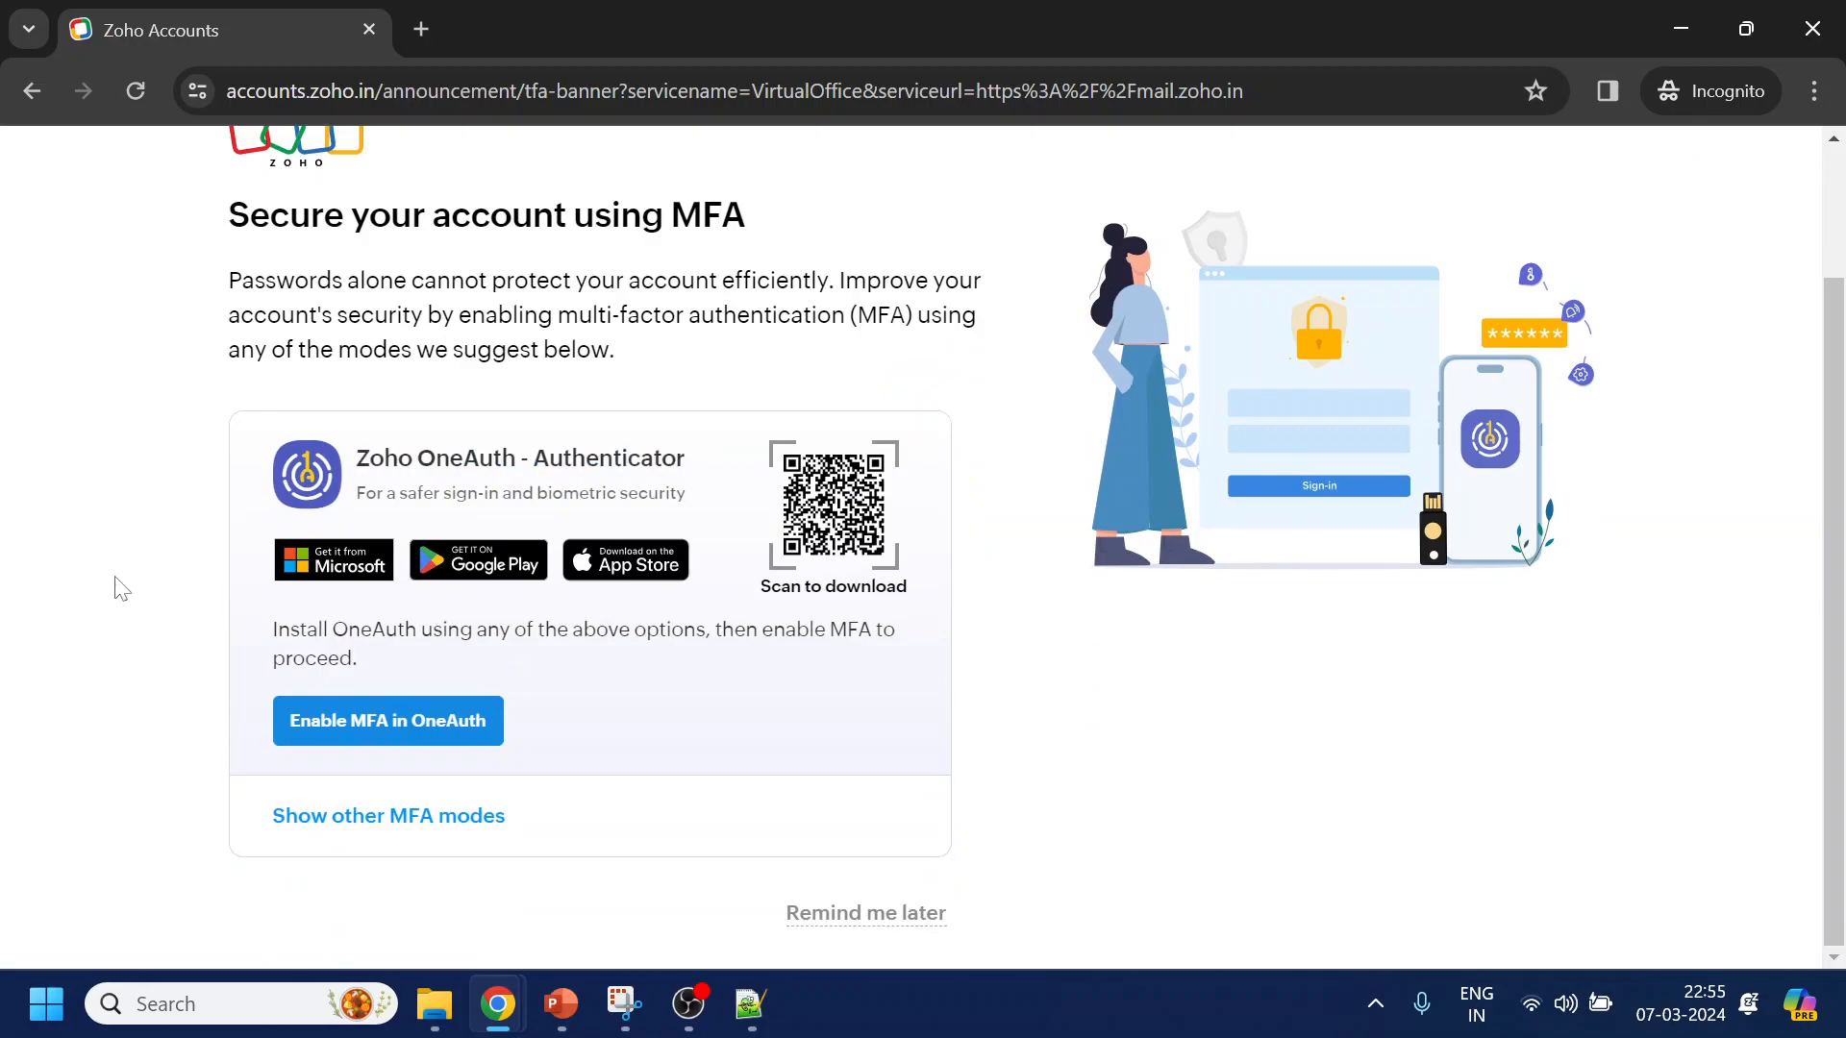
pyautogui.click(847, 914)
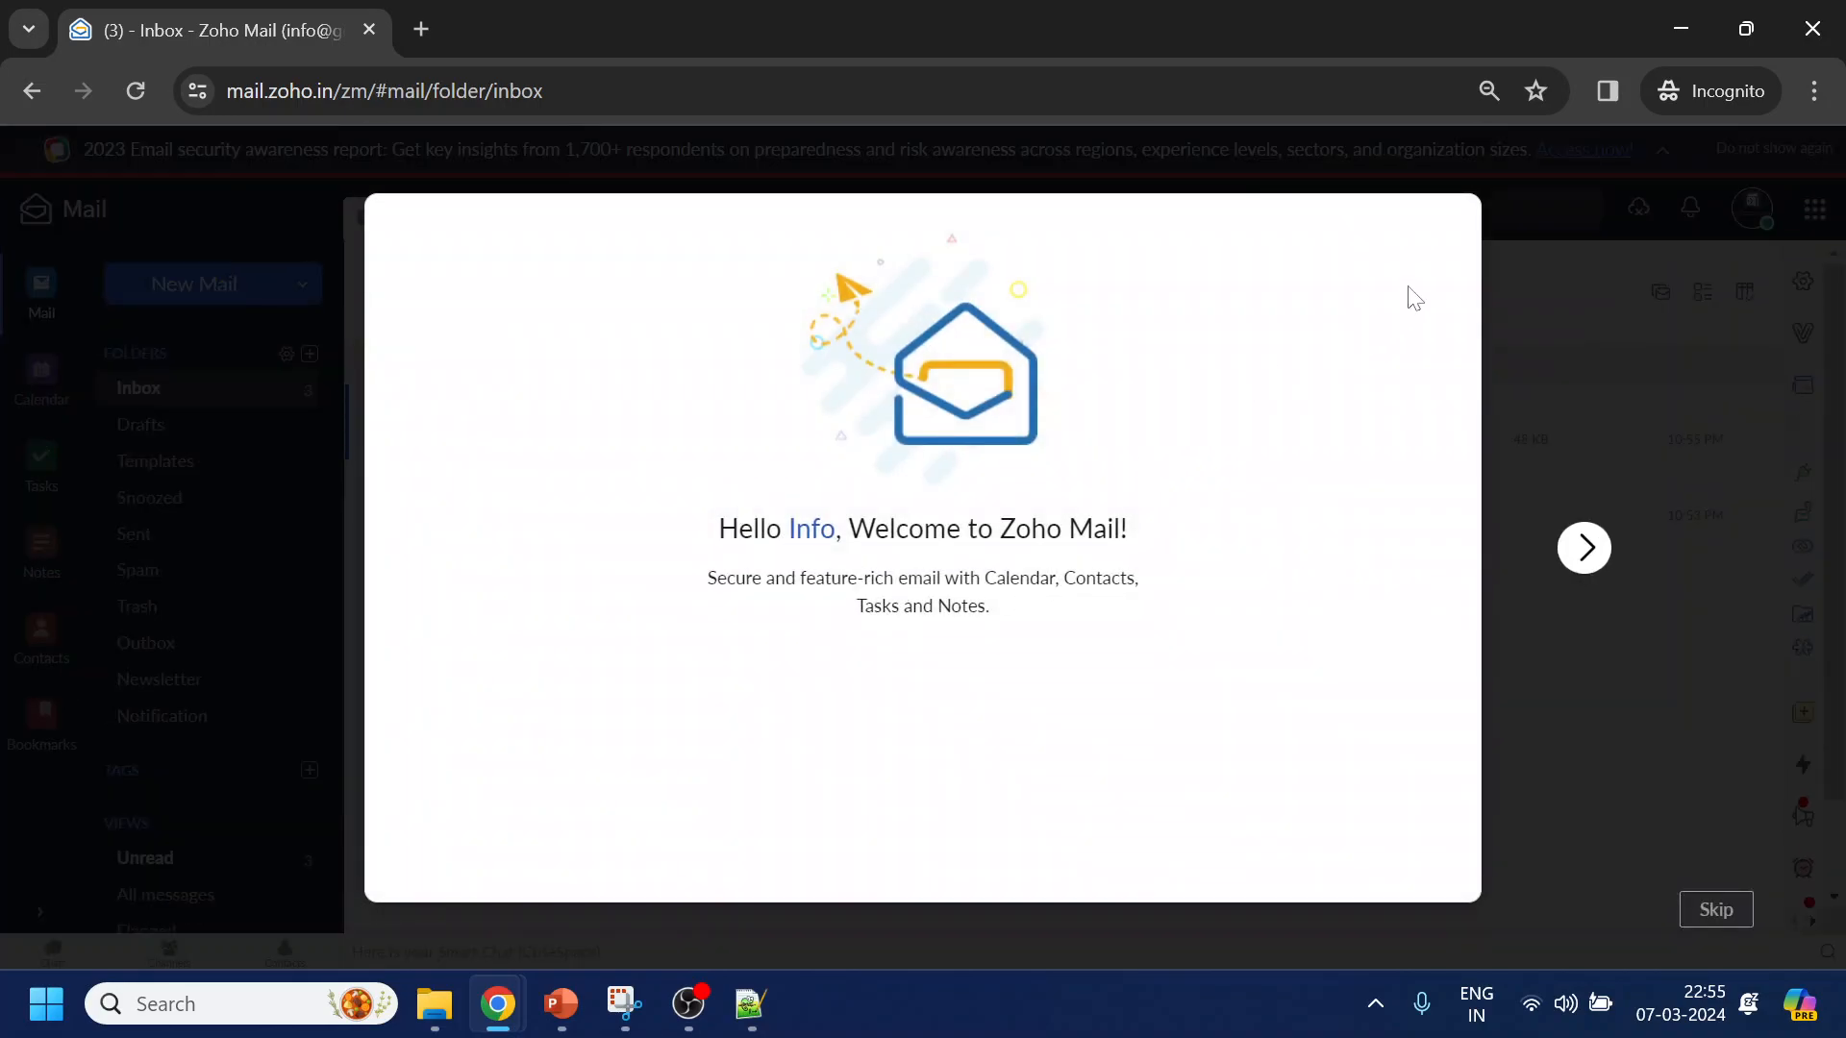
pyautogui.click(1585, 553)
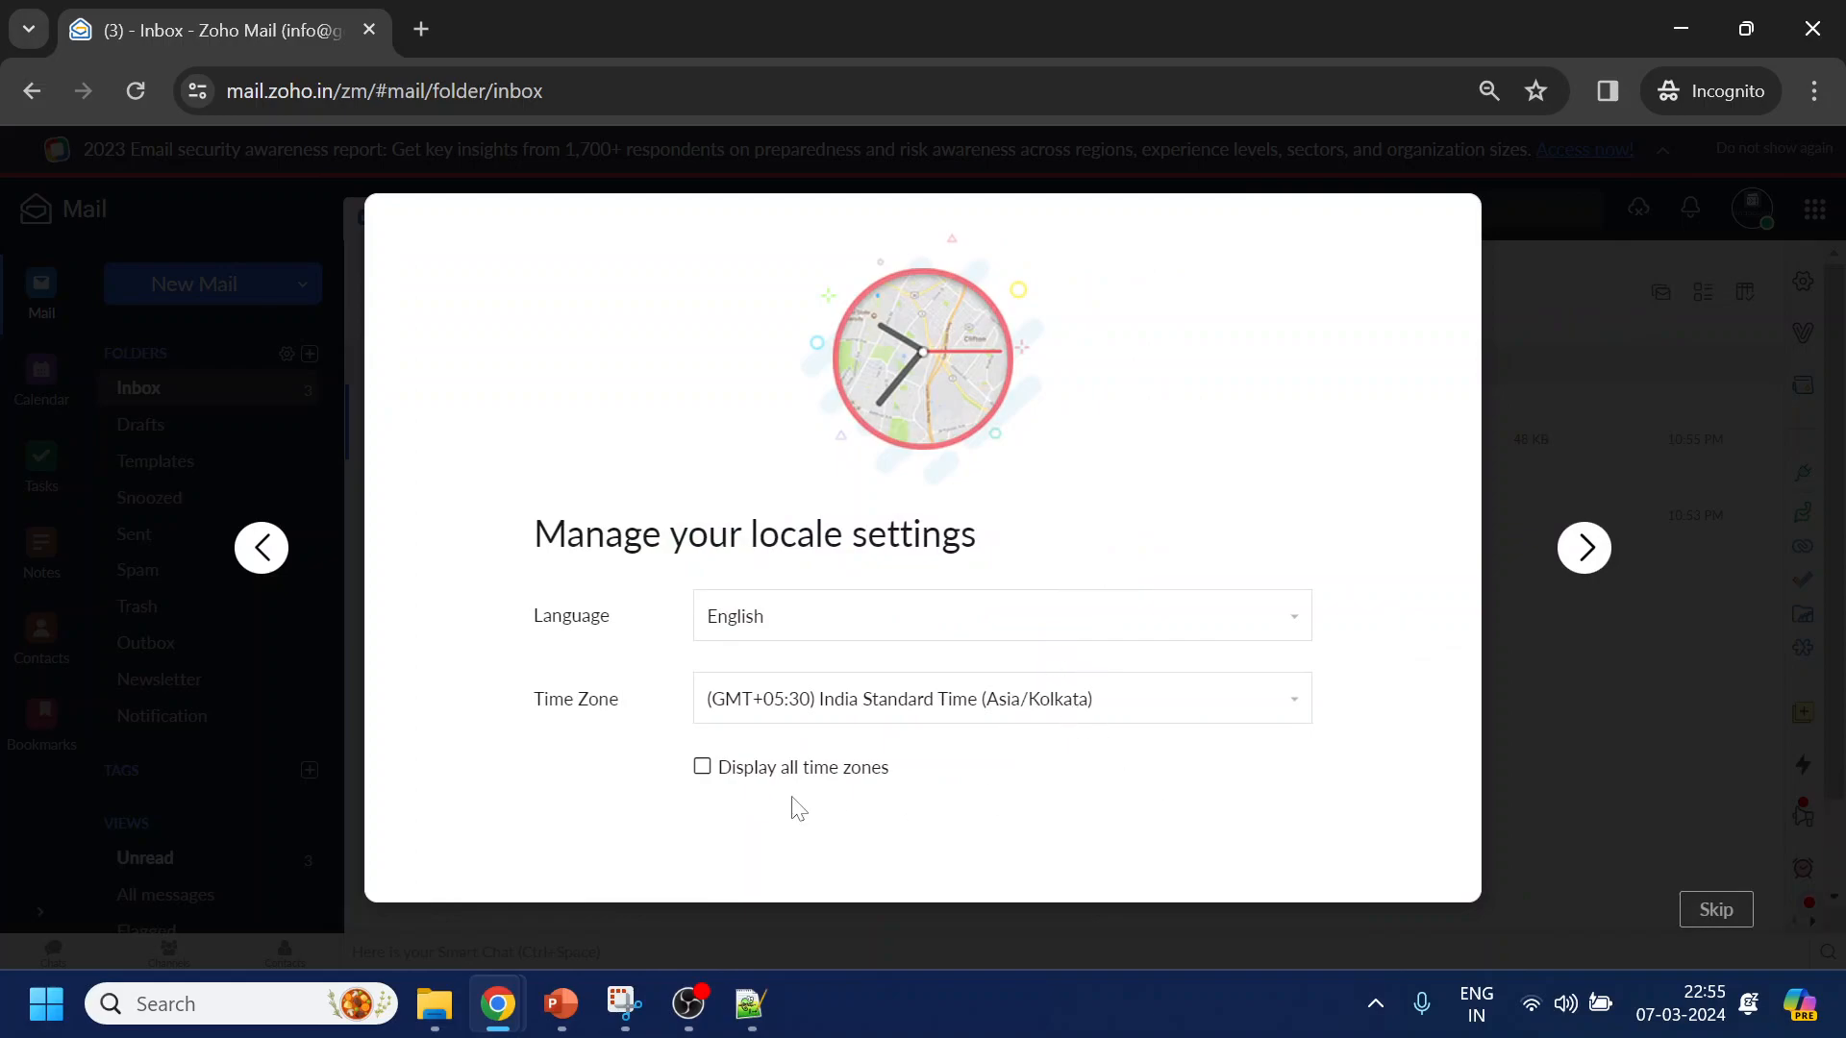
pyautogui.click(1574, 561)
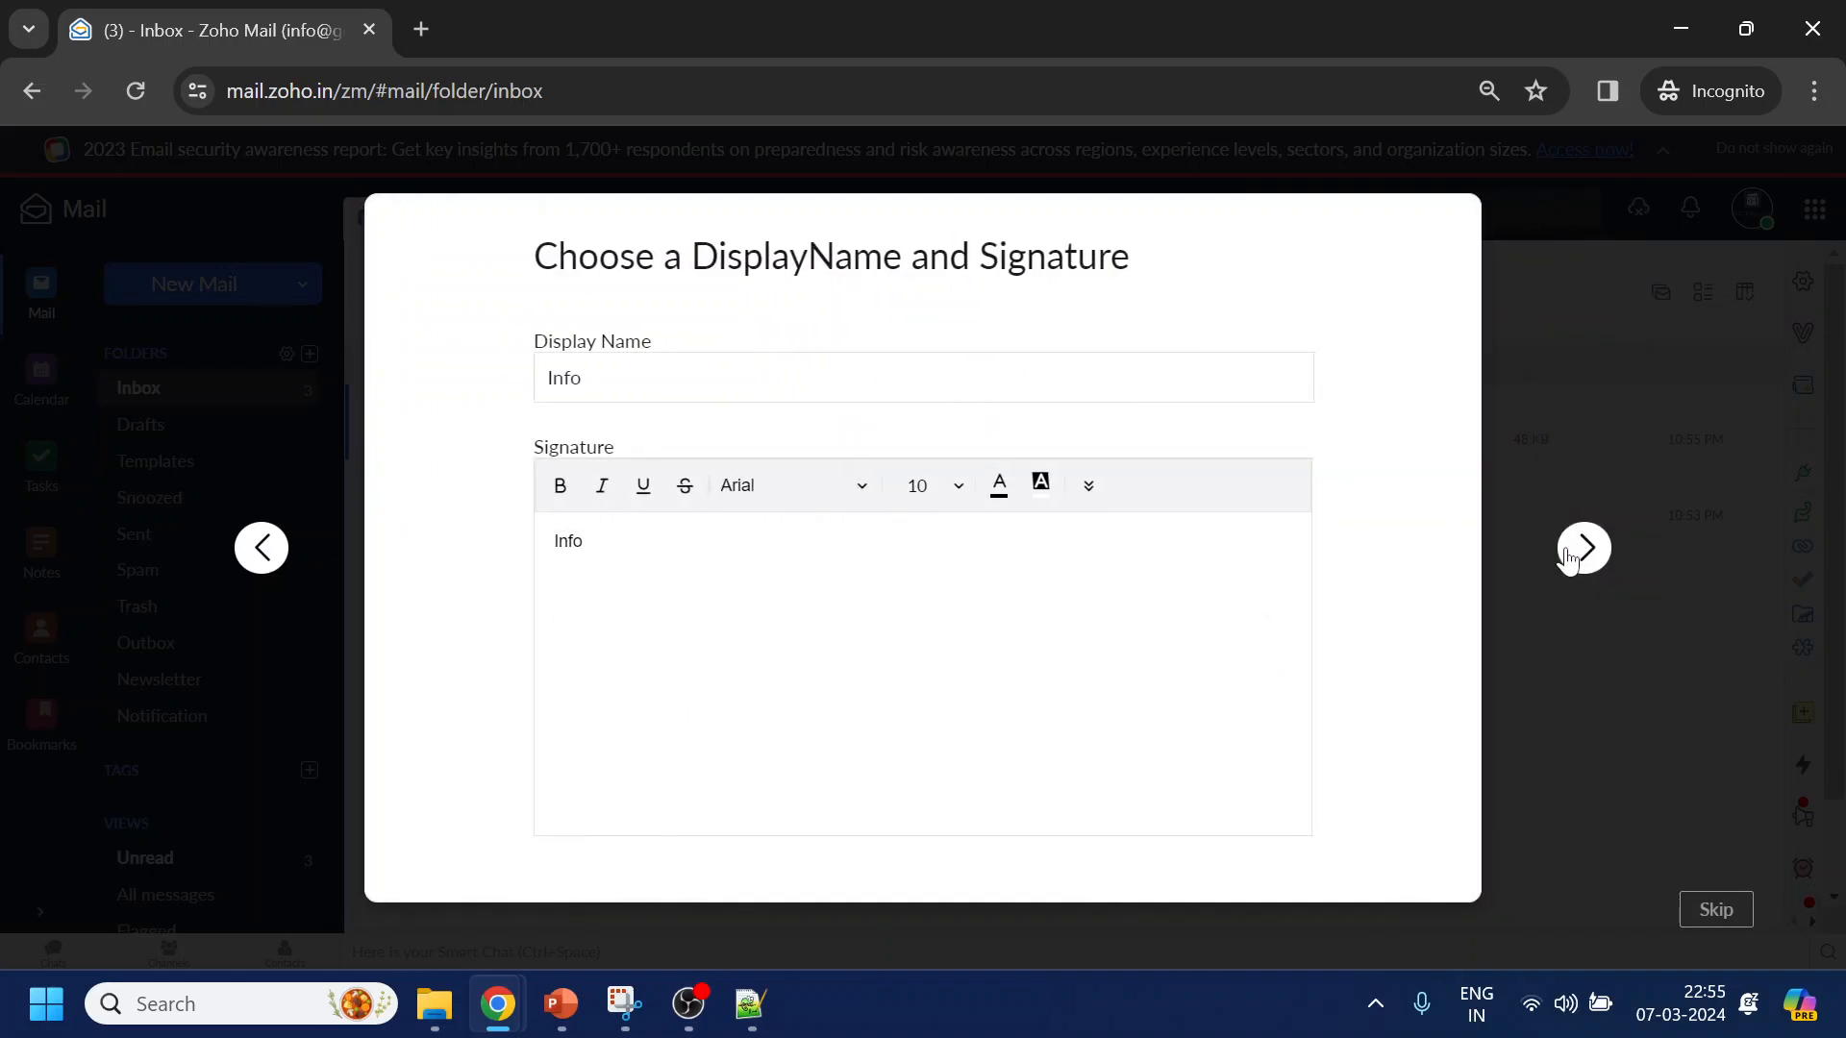
pyautogui.click(1566, 558)
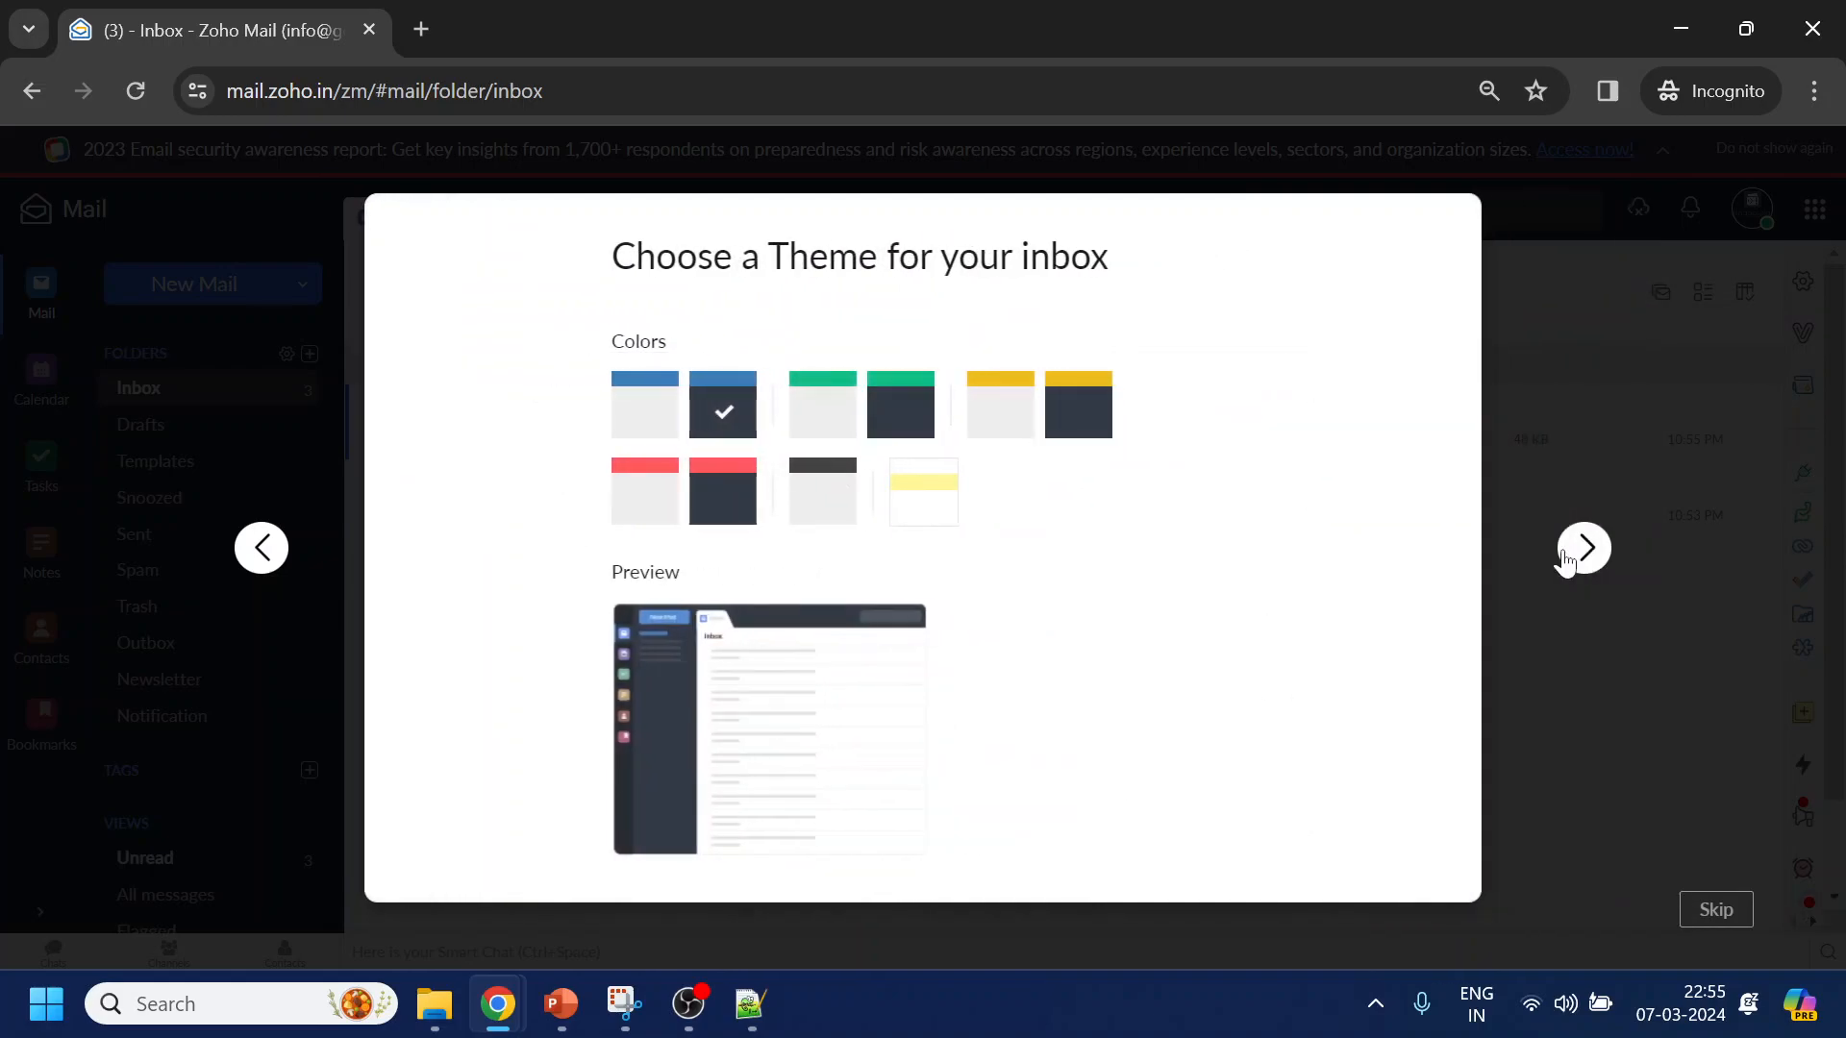
pyautogui.click(1566, 558)
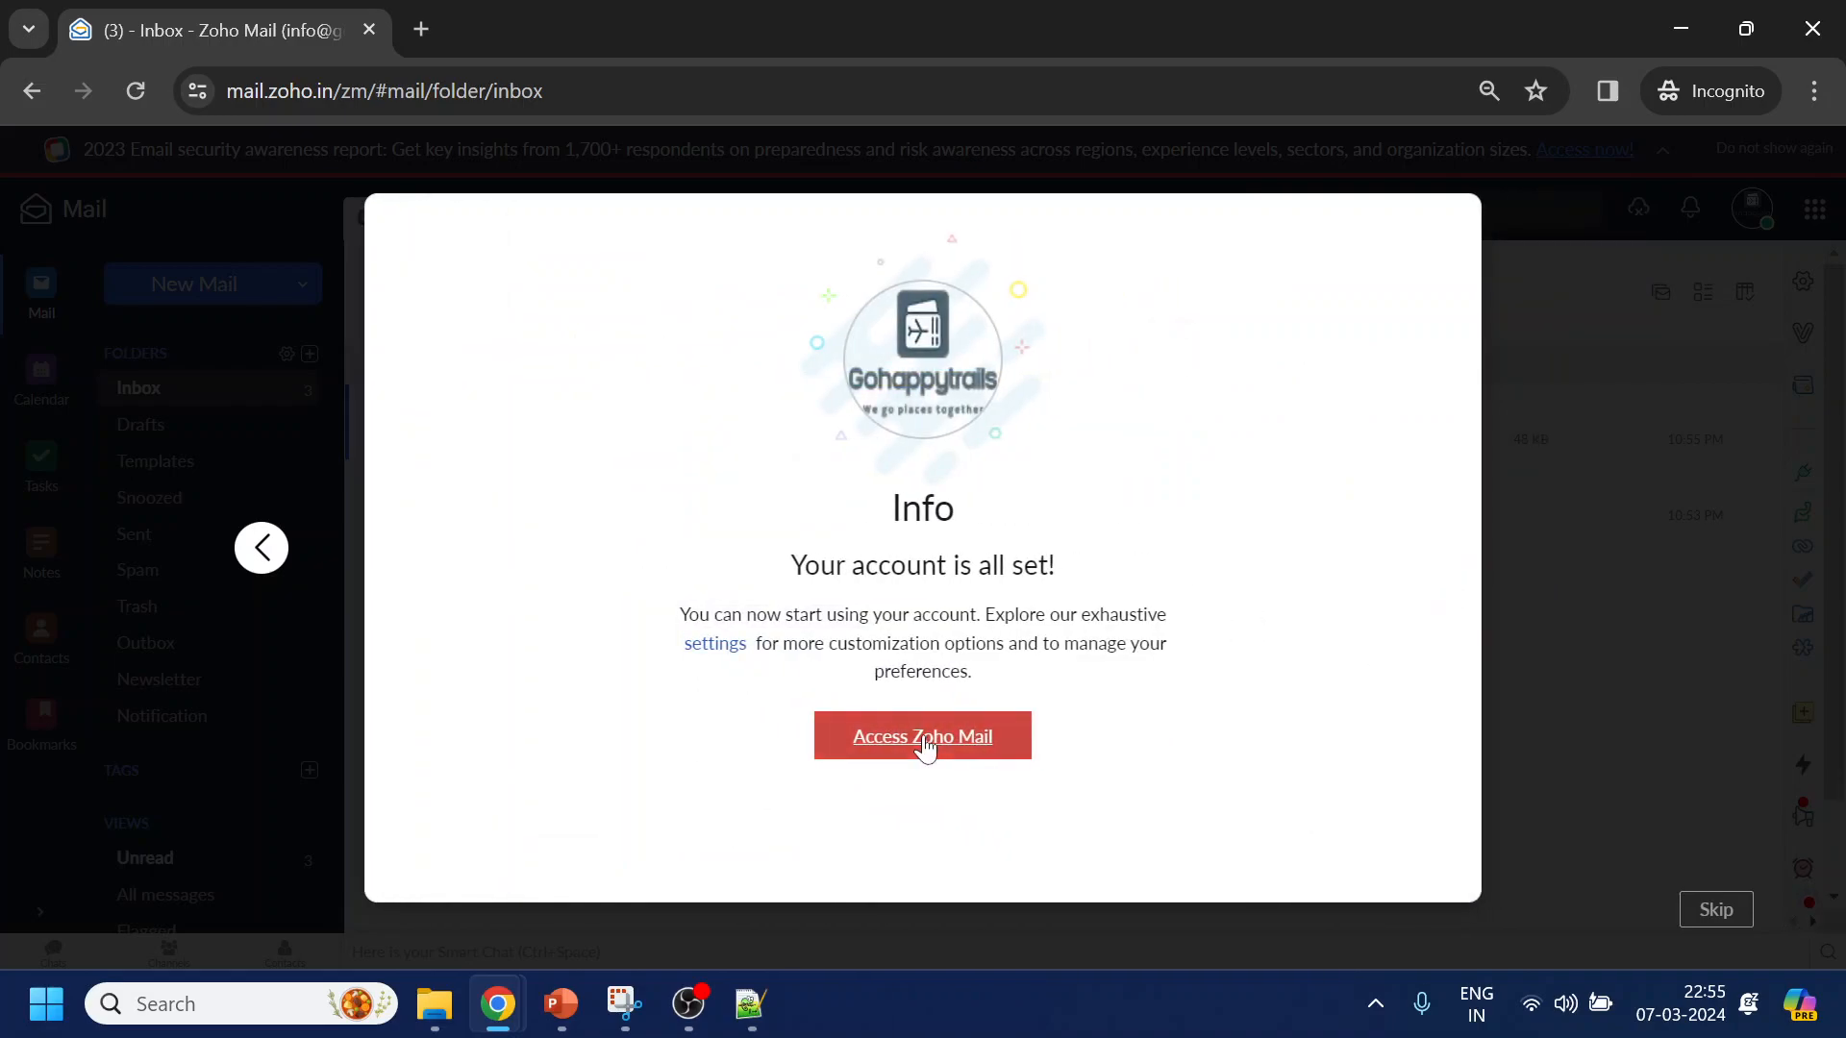
pyautogui.click(925, 744)
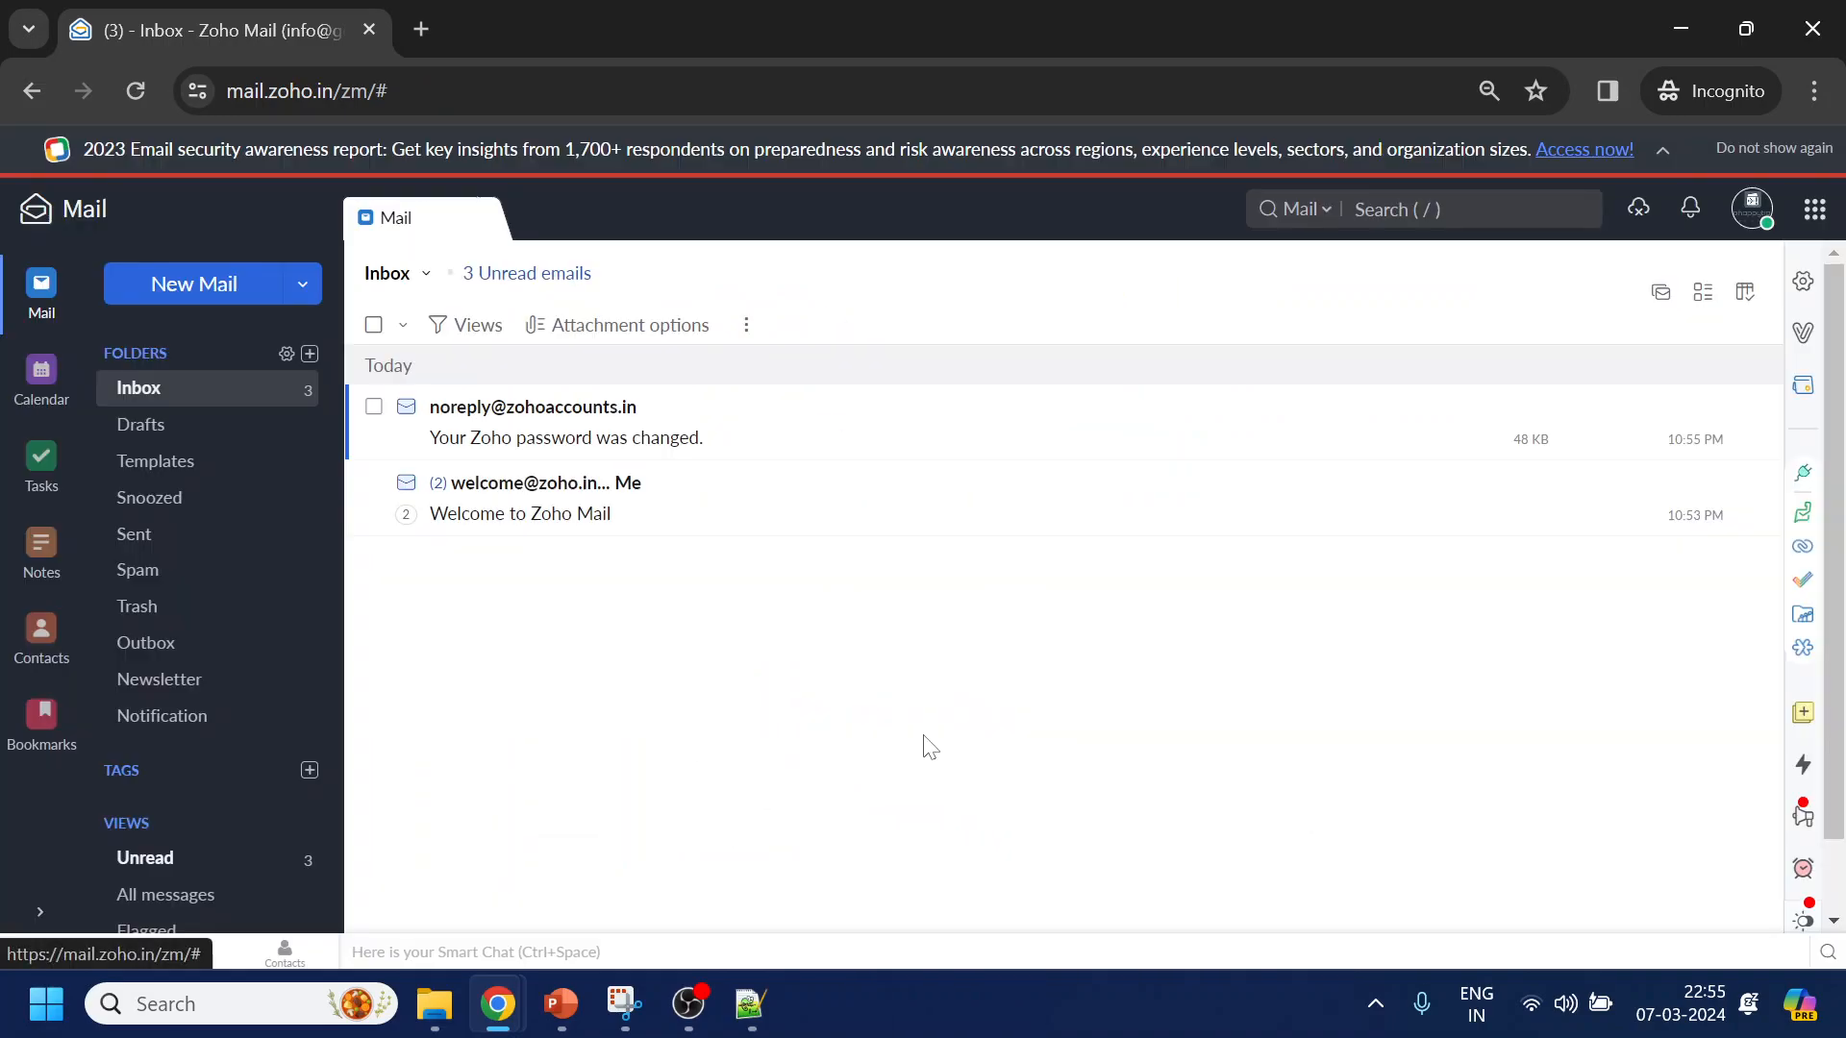
# Compose a new email to the personal Gmail address with the subject 'Text'
pyautogui.click(234, 295)
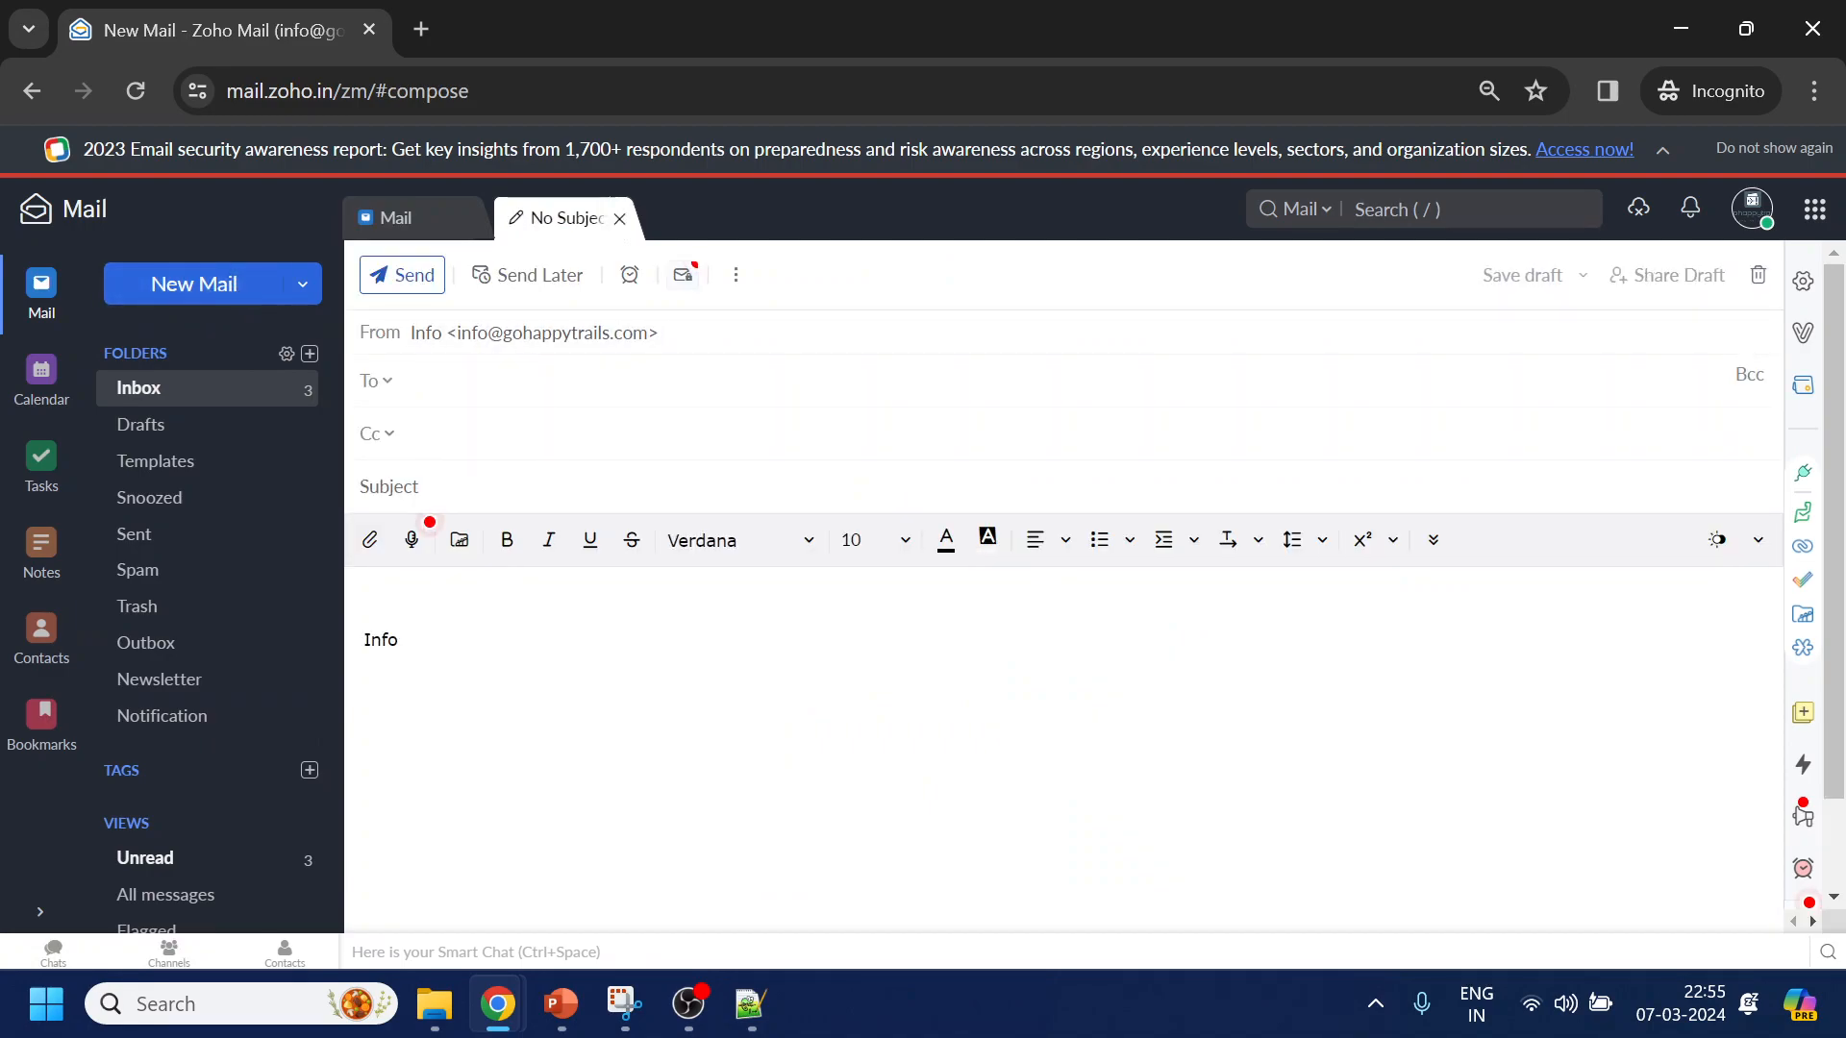
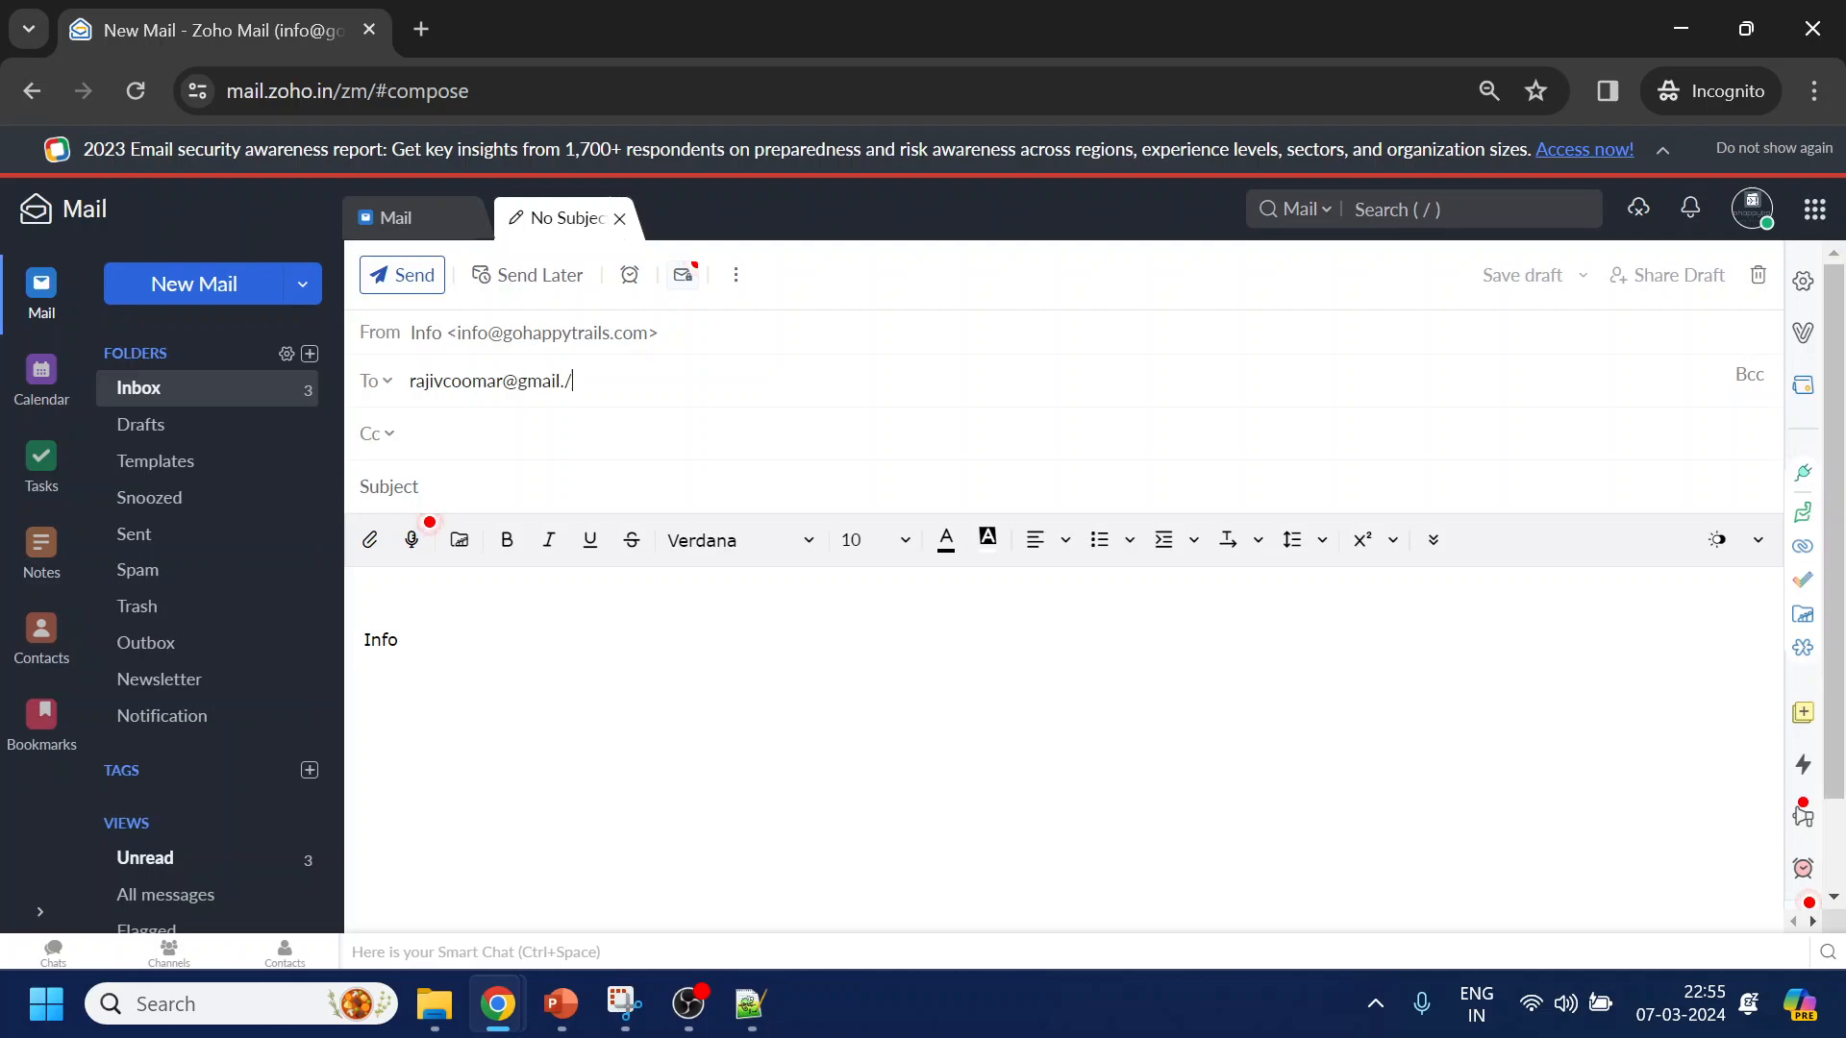
pyautogui.press('Tab')
pyautogui.write('Text')
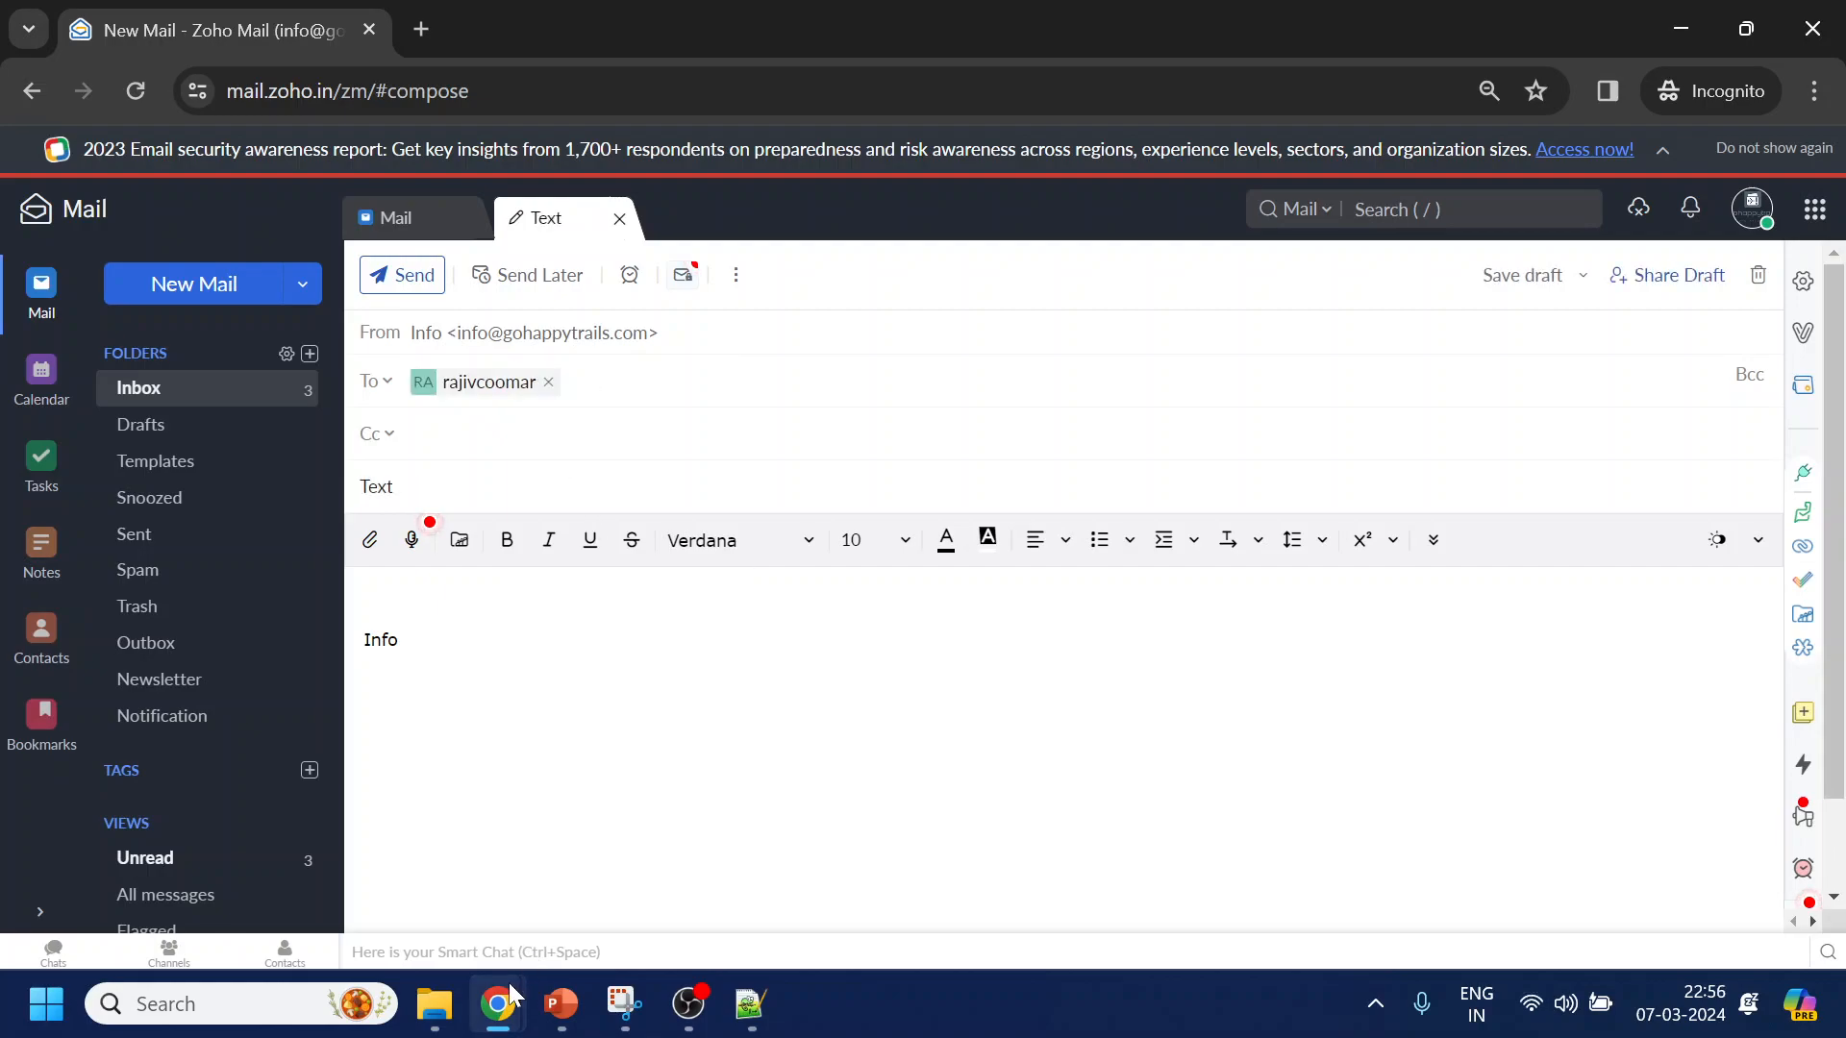
# Verify gohappytrails.com's MX records under Admin Console Domains, then return to the draft
pyautogui.moveTo(498, 1004)
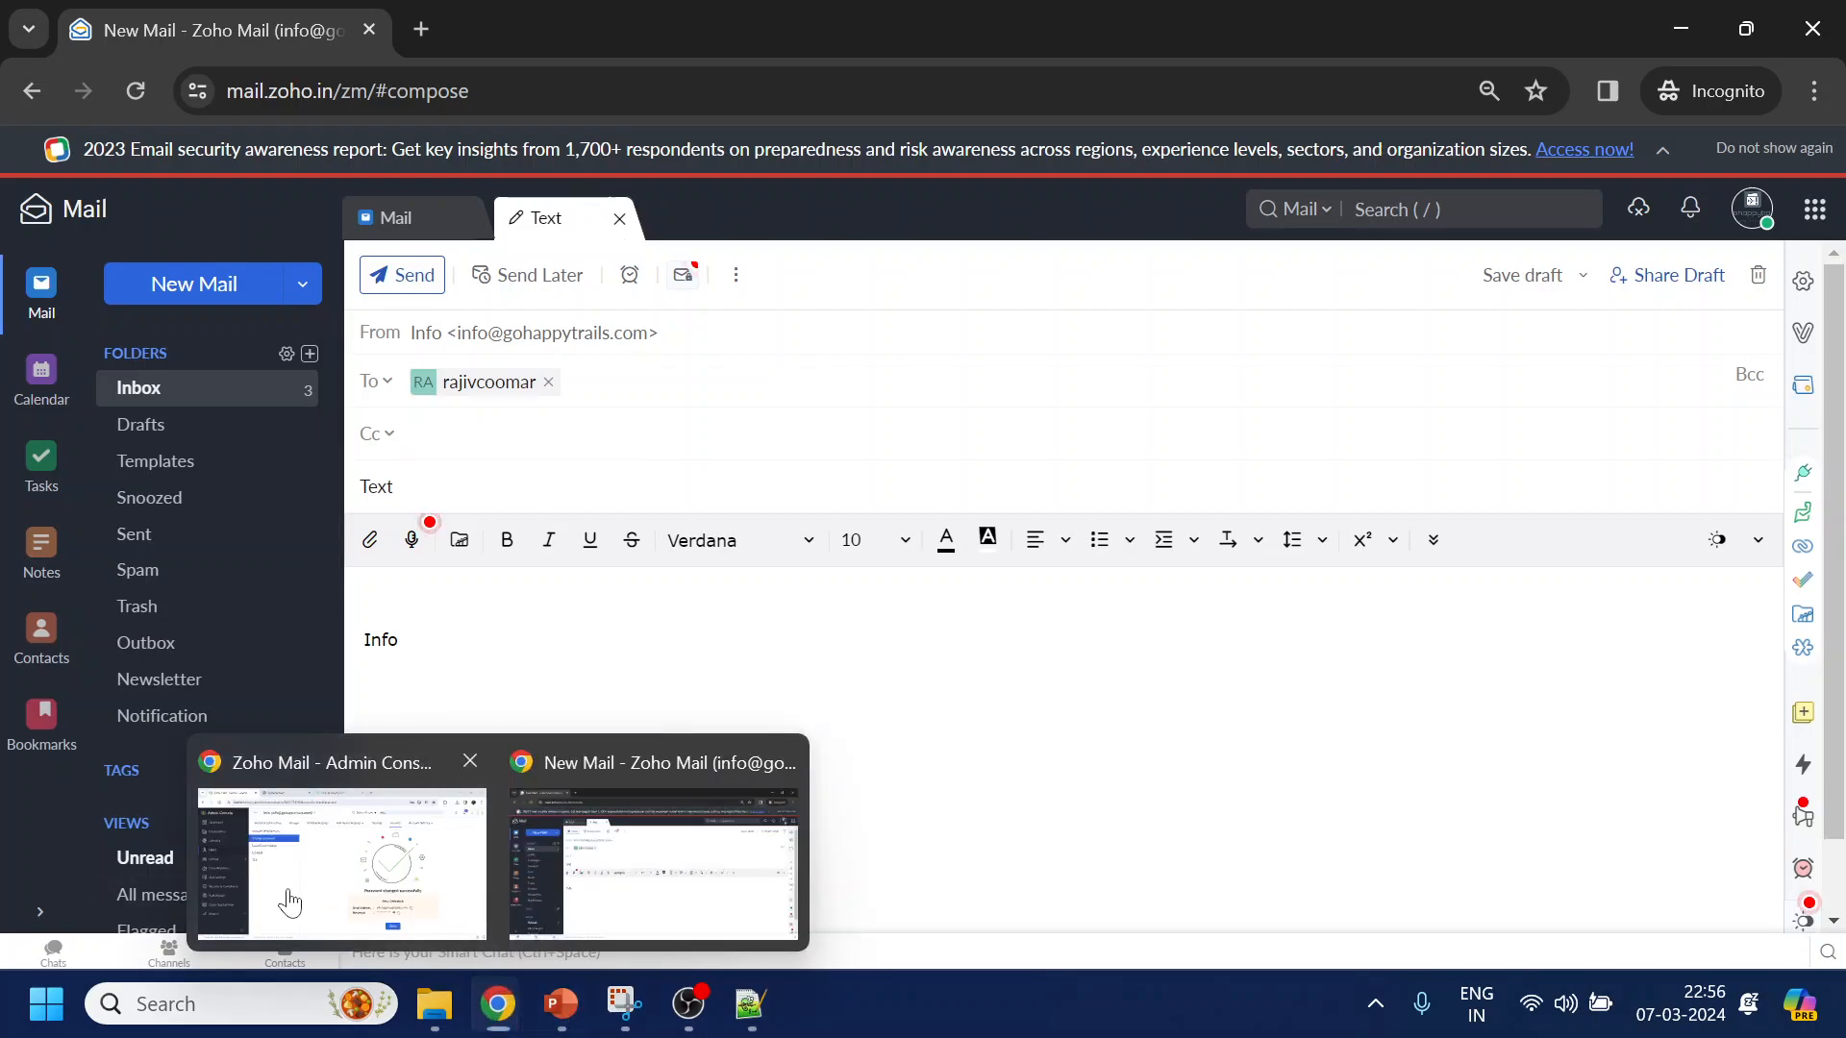
pyautogui.click(332, 846)
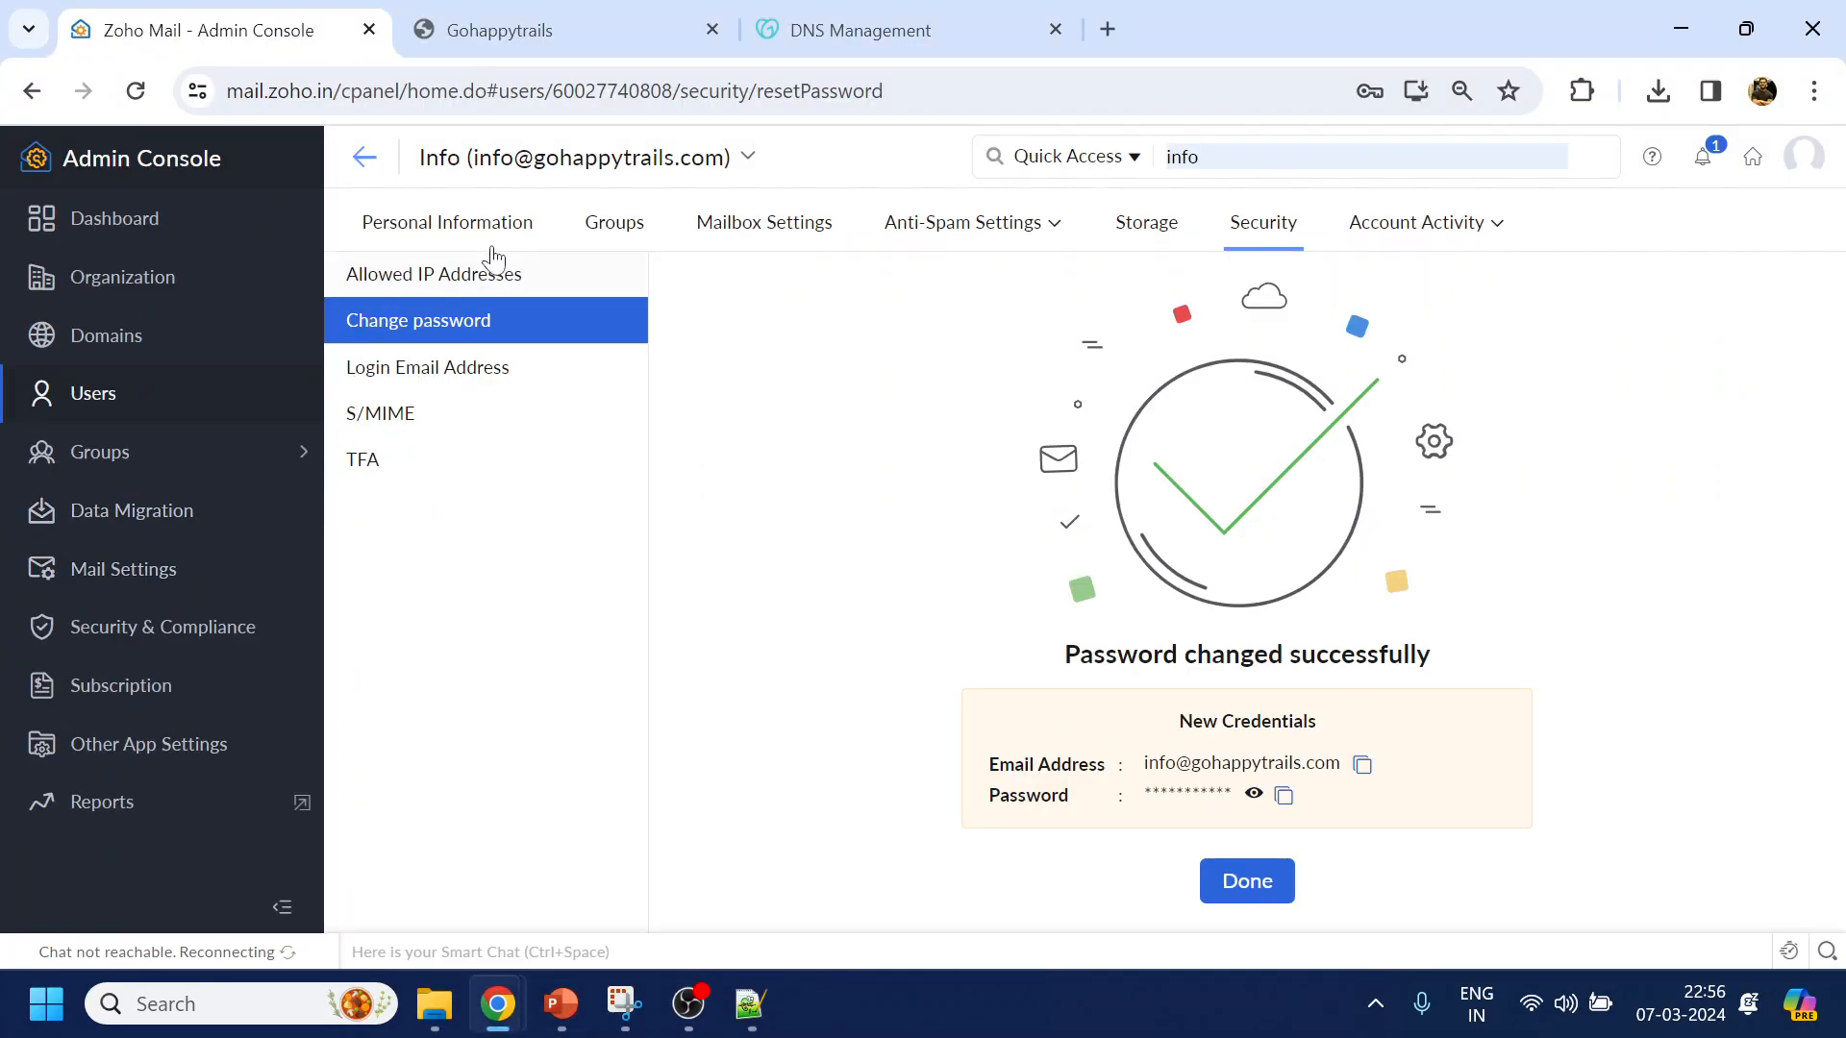
pyautogui.click(100, 345)
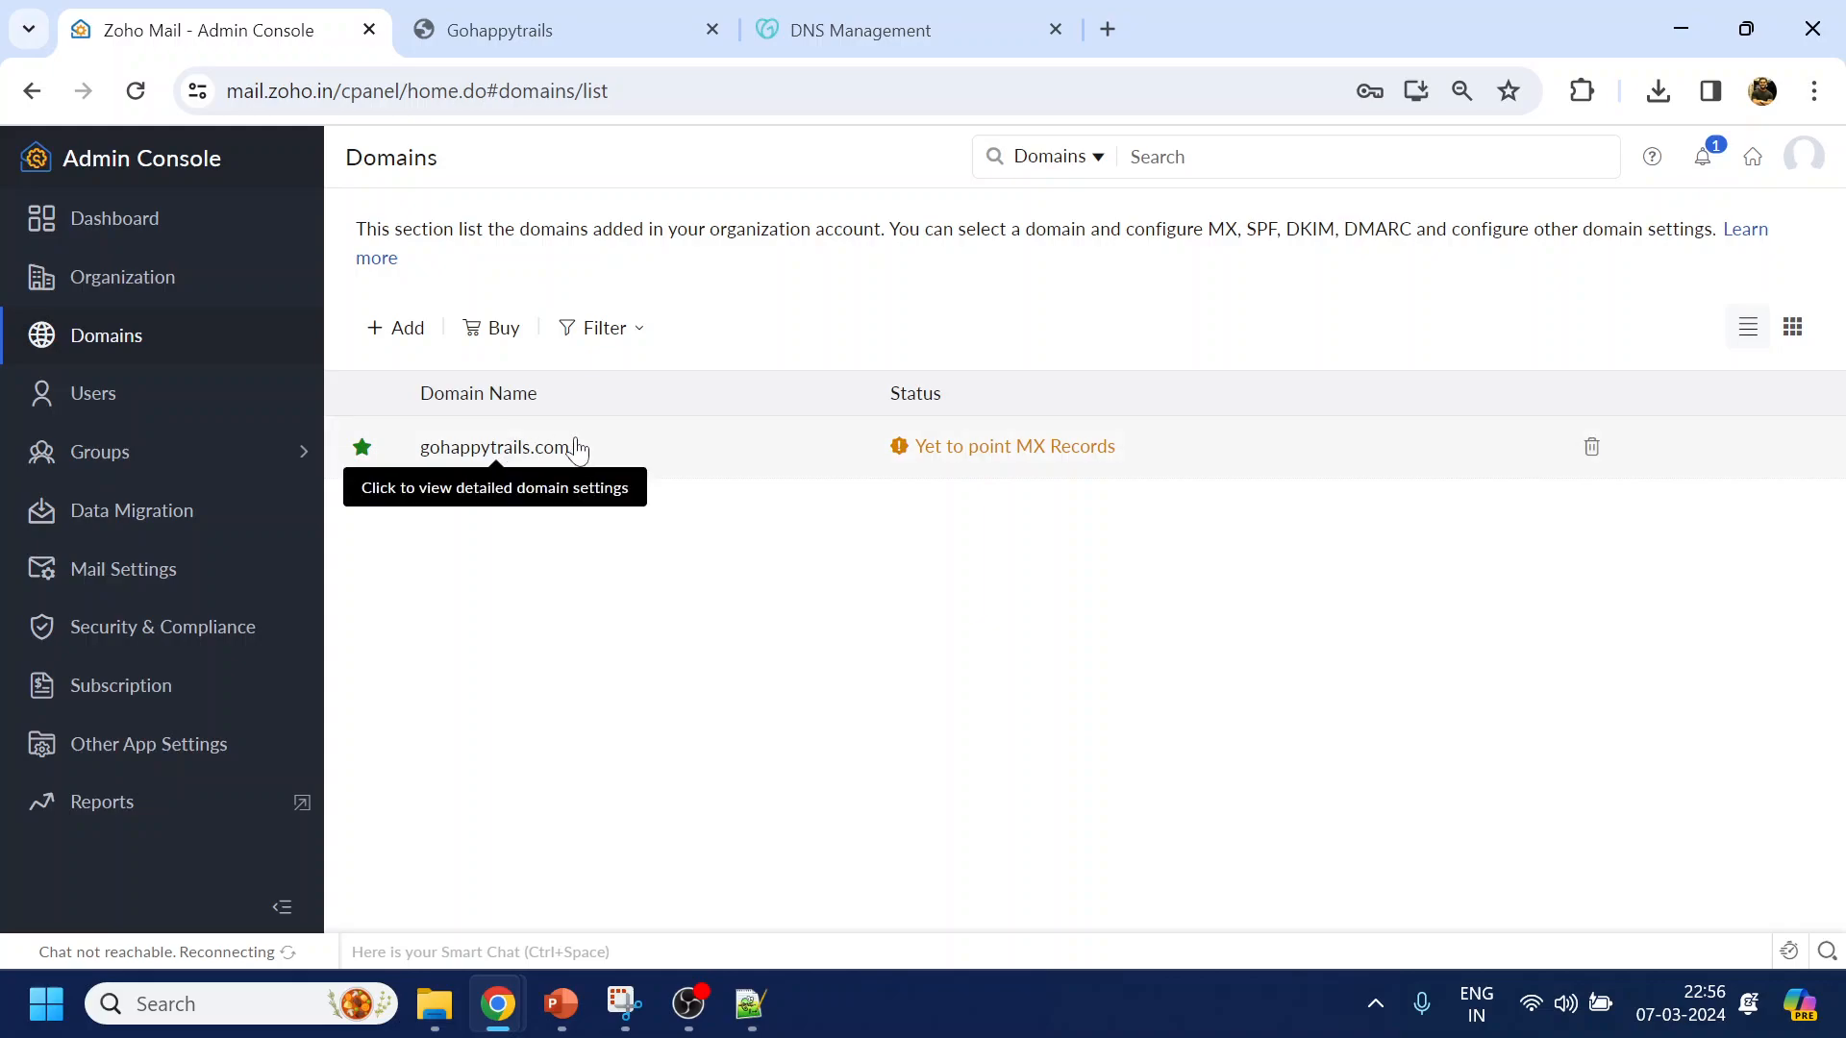
pyautogui.click(1022, 452)
pyautogui.scroll(-1, 778, 750)
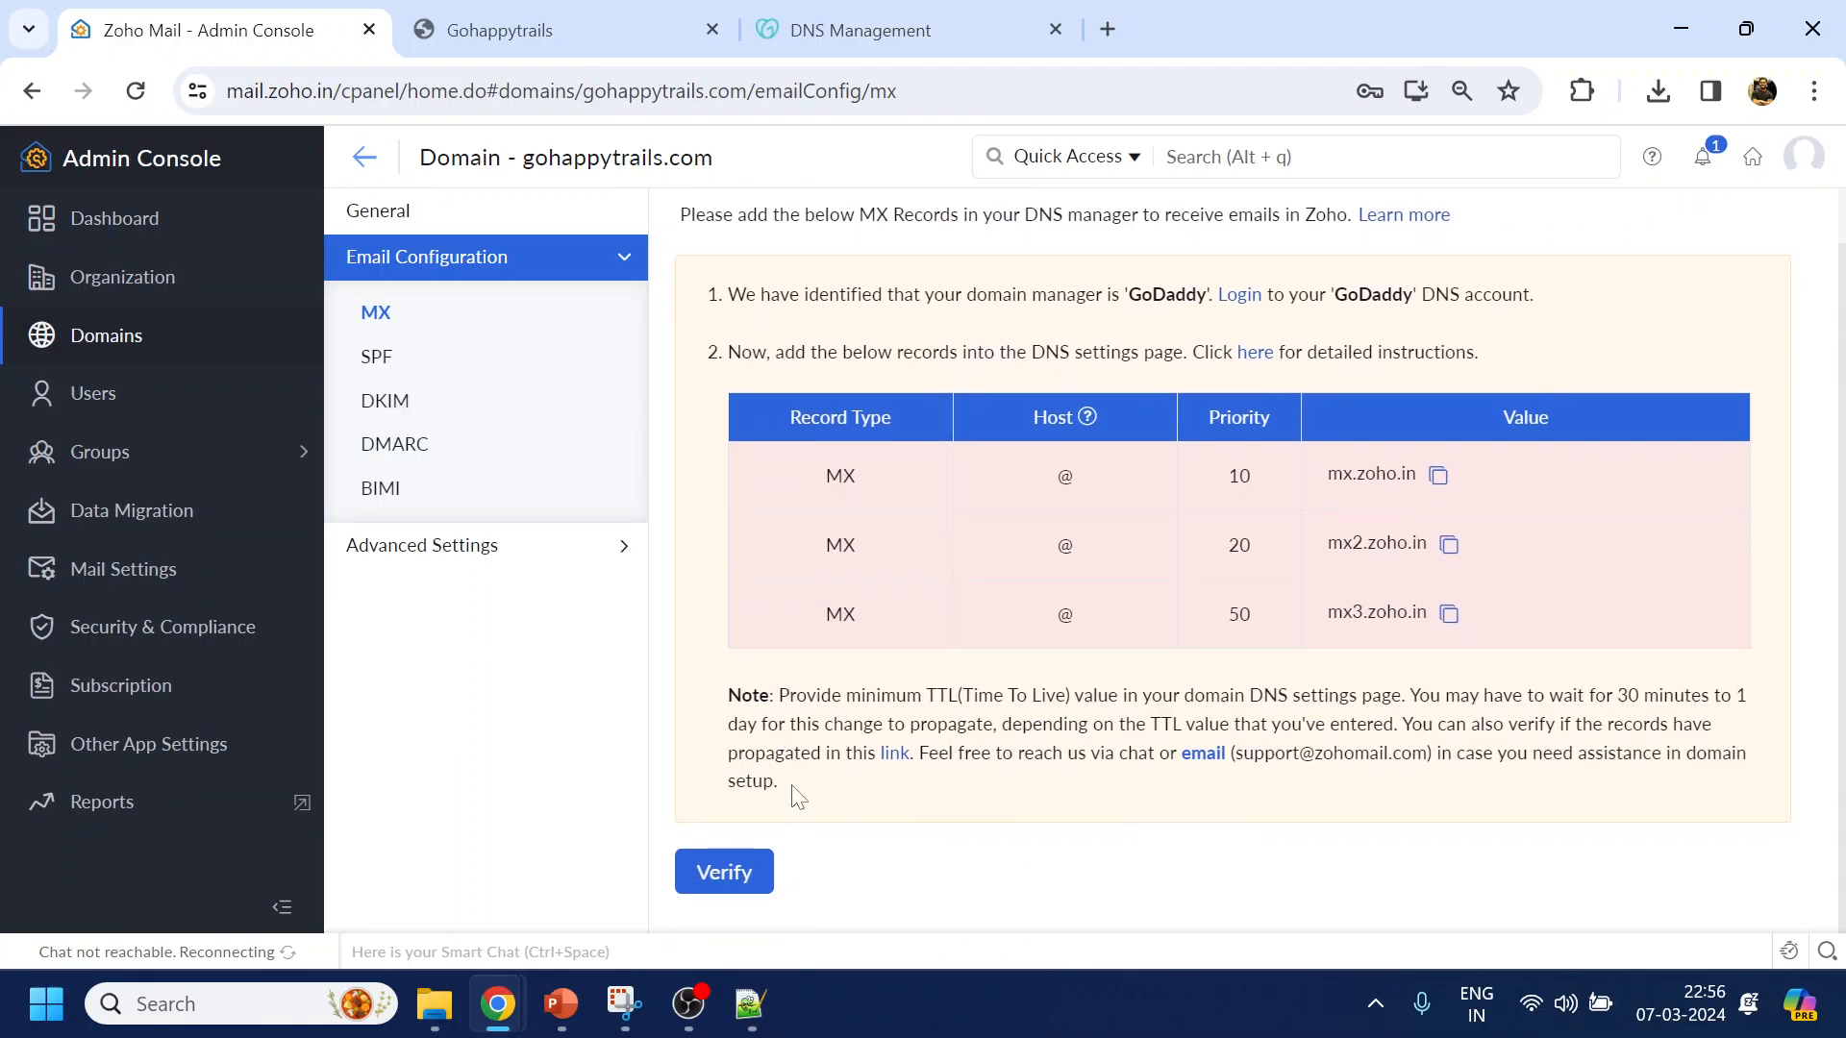
pyautogui.click(723, 873)
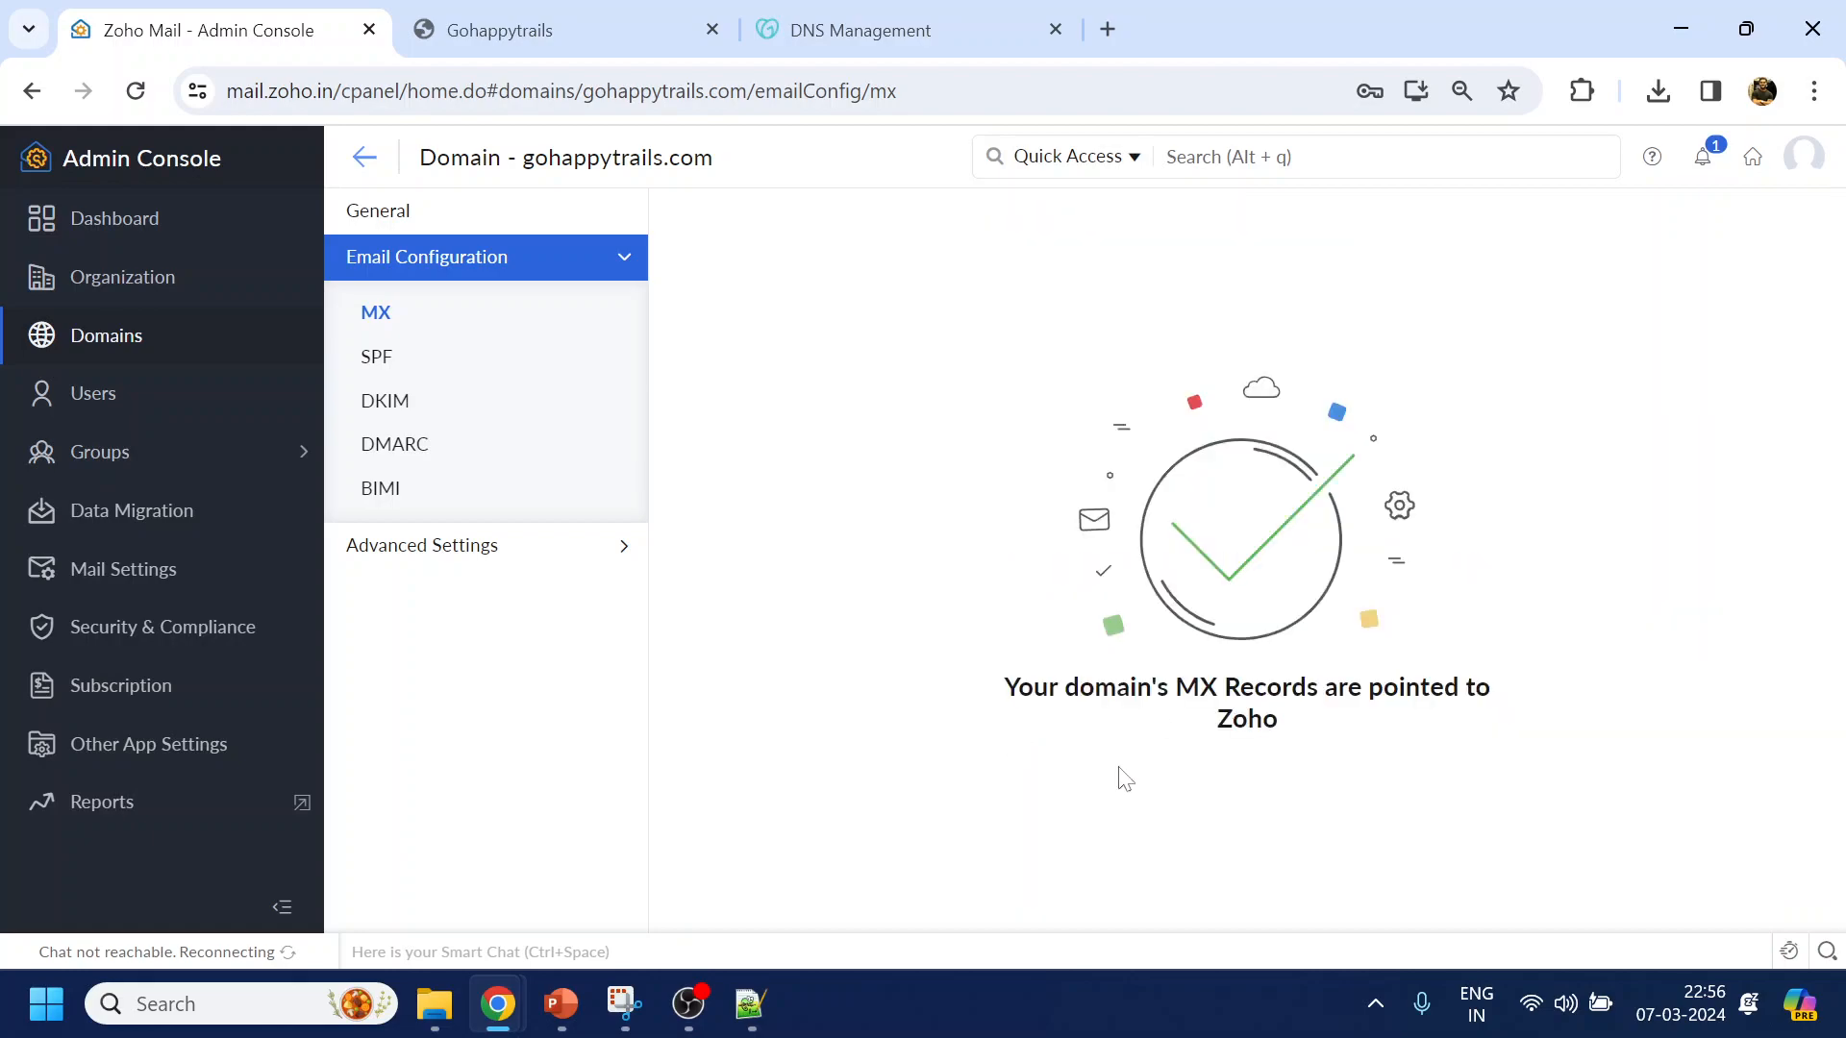
pyautogui.hotkey('alt', 'Tab')
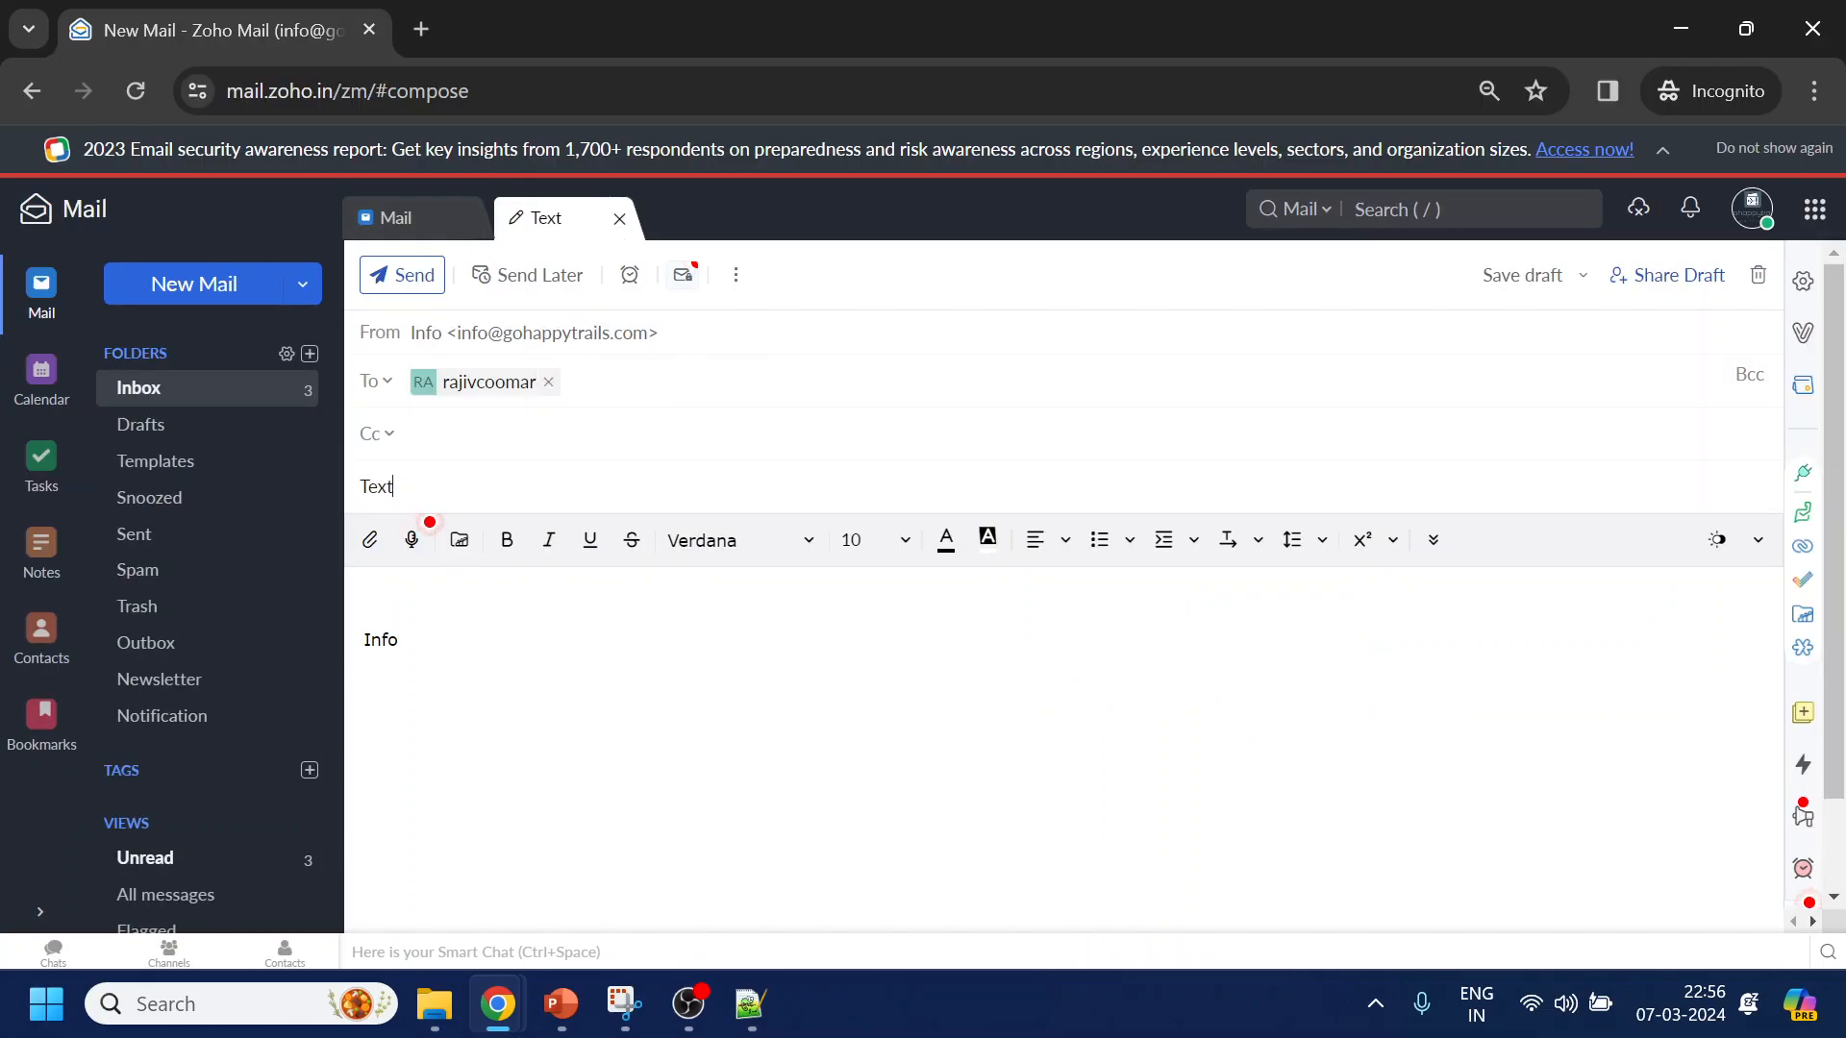
# Correct the subject to 'Test sending', write 'sending' in the body, and send the email
pyautogui.press('BackSpace')
pyautogui.press('BackSpace')
pyautogui.press('BackSpace')
pyautogui.write('est sending')
pyautogui.press('Tab')
pyautogui.write('sending')
pyautogui.click(416, 281)
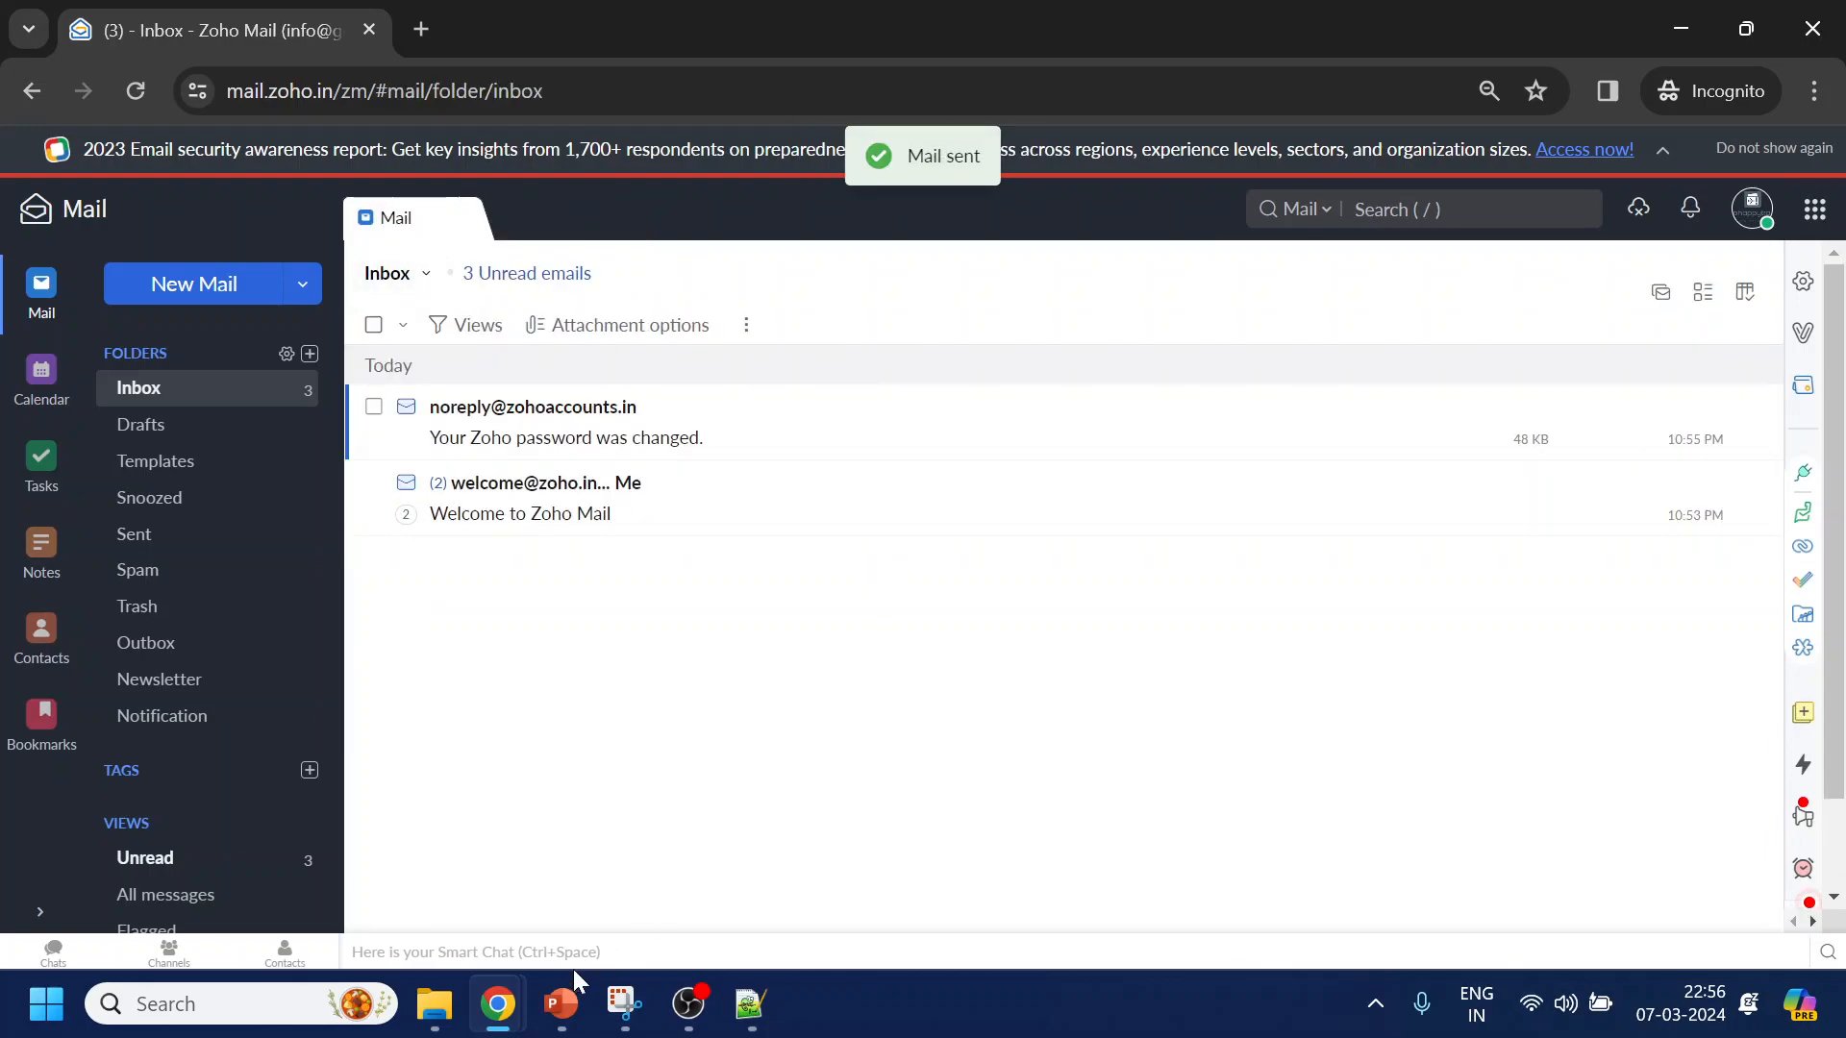
# Open Gmail in a new browser tab
pyautogui.moveTo(497, 1004)
pyautogui.click(394, 906)
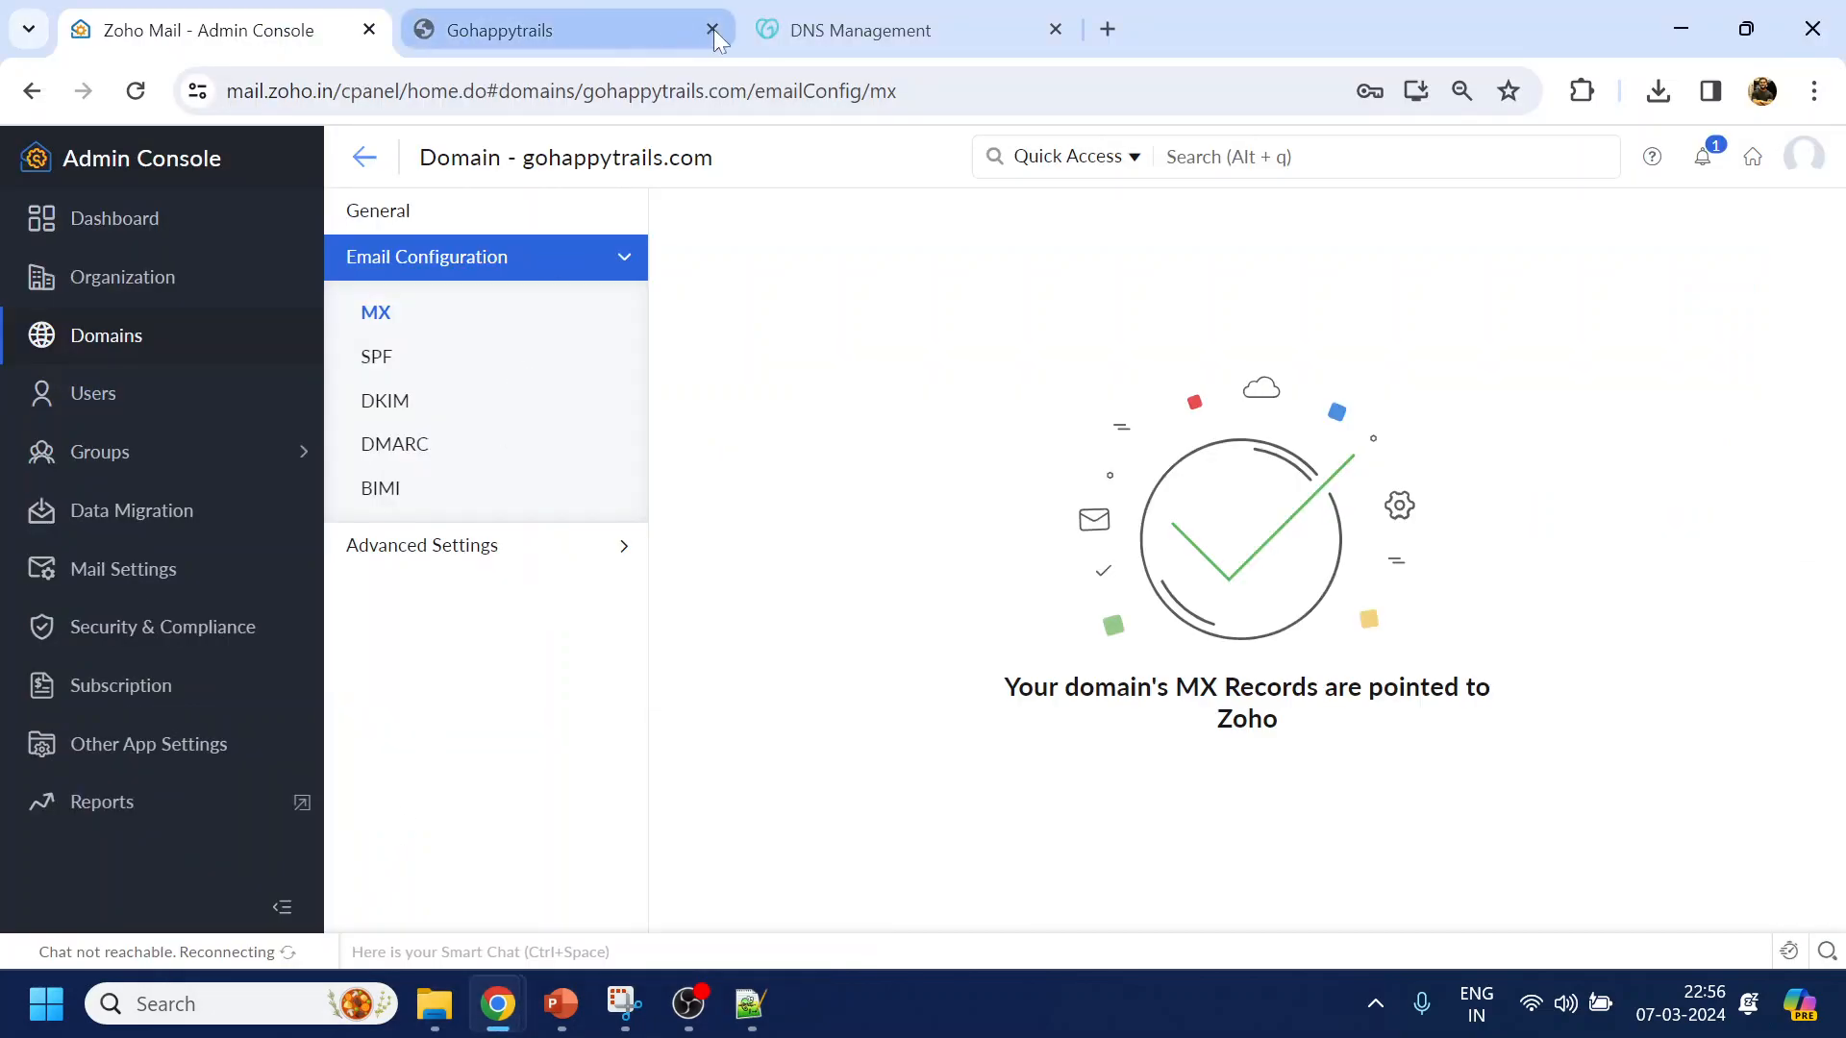
pyautogui.click(1106, 29)
pyautogui.write('gm')
pyautogui.press('Return')
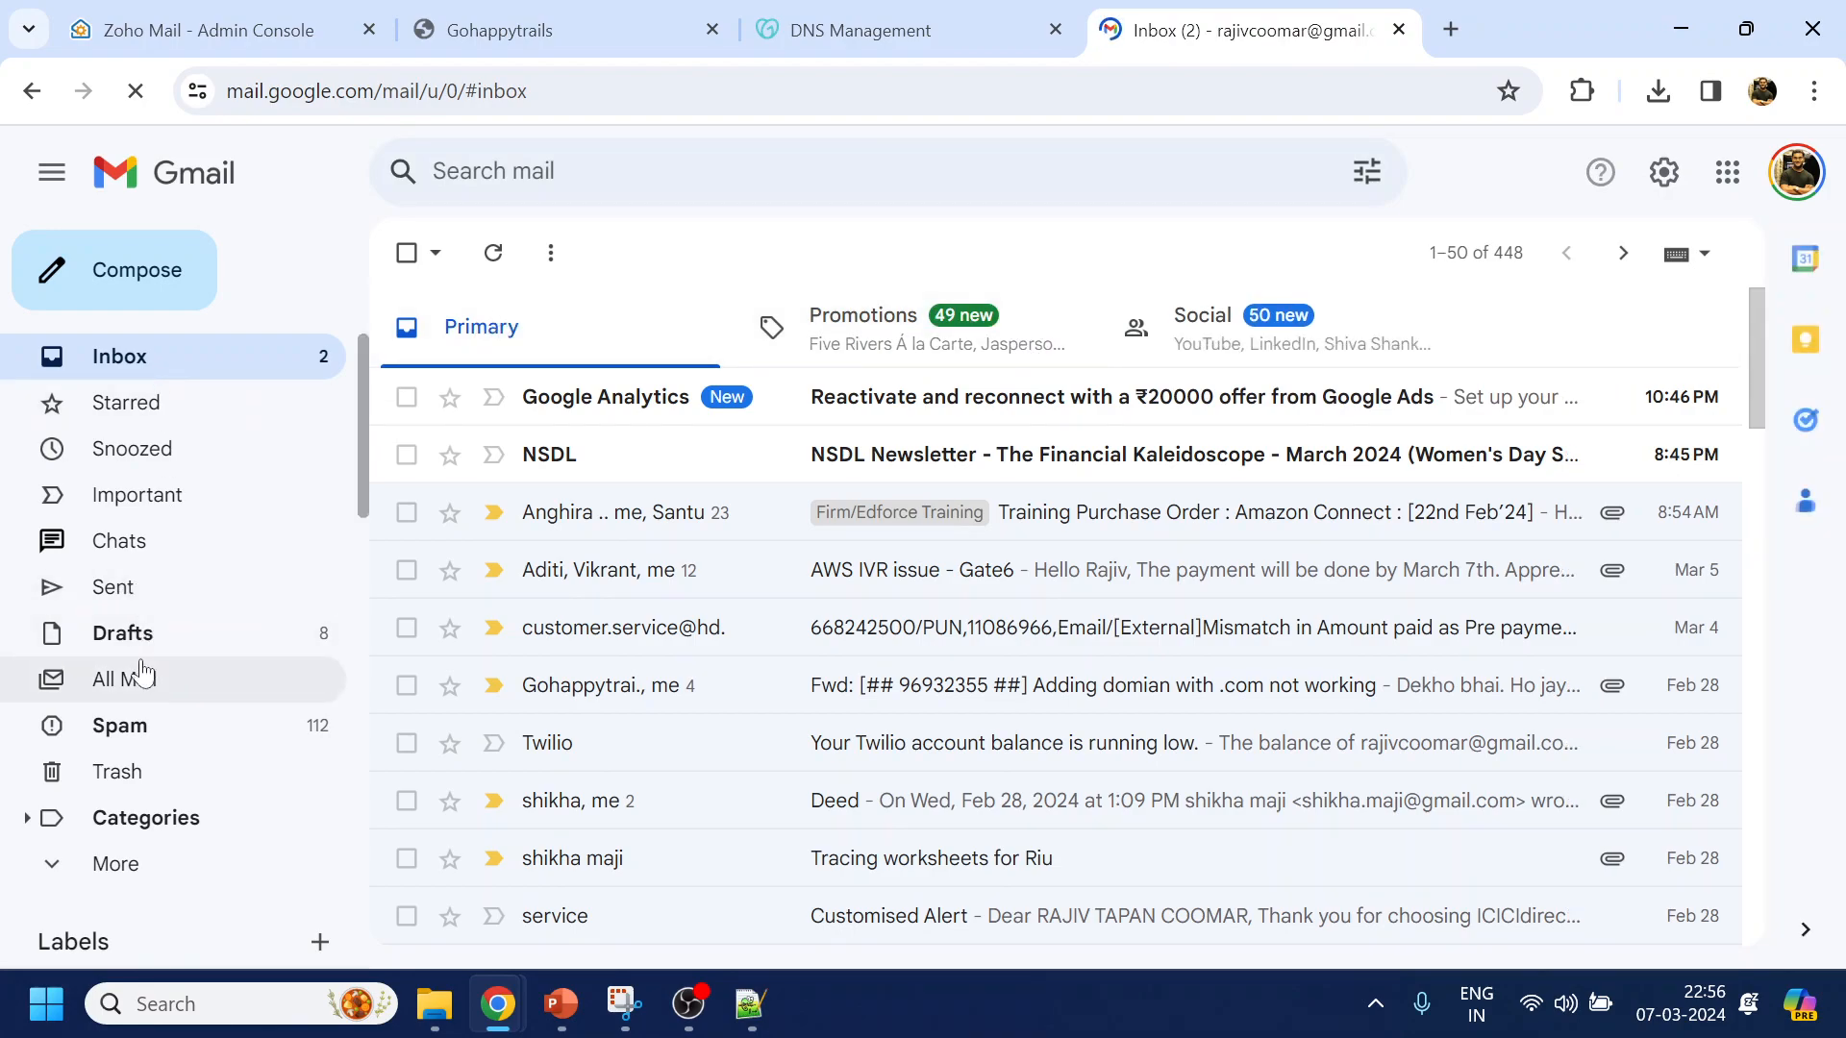
# Find the Test sending email in Gmail, checking Spam and refreshing the inbox, and open it
pyautogui.click(140, 740)
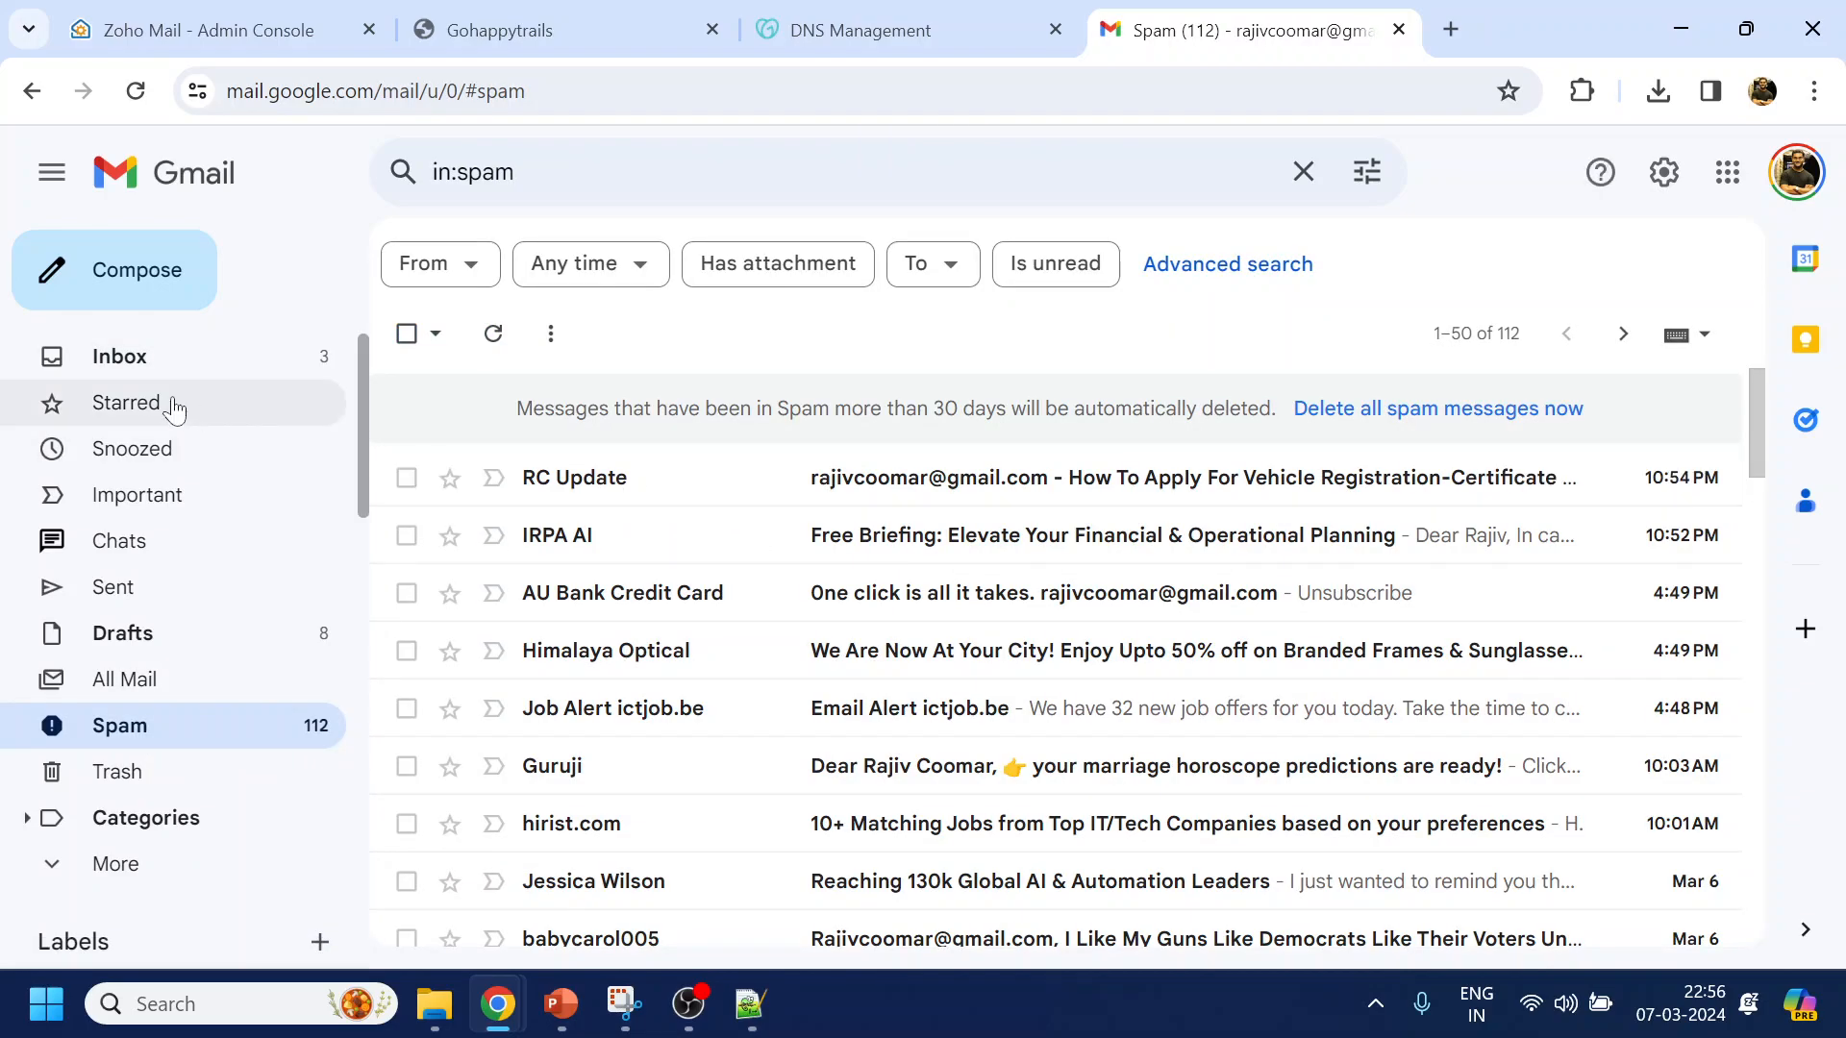
pyautogui.click(305, 366)
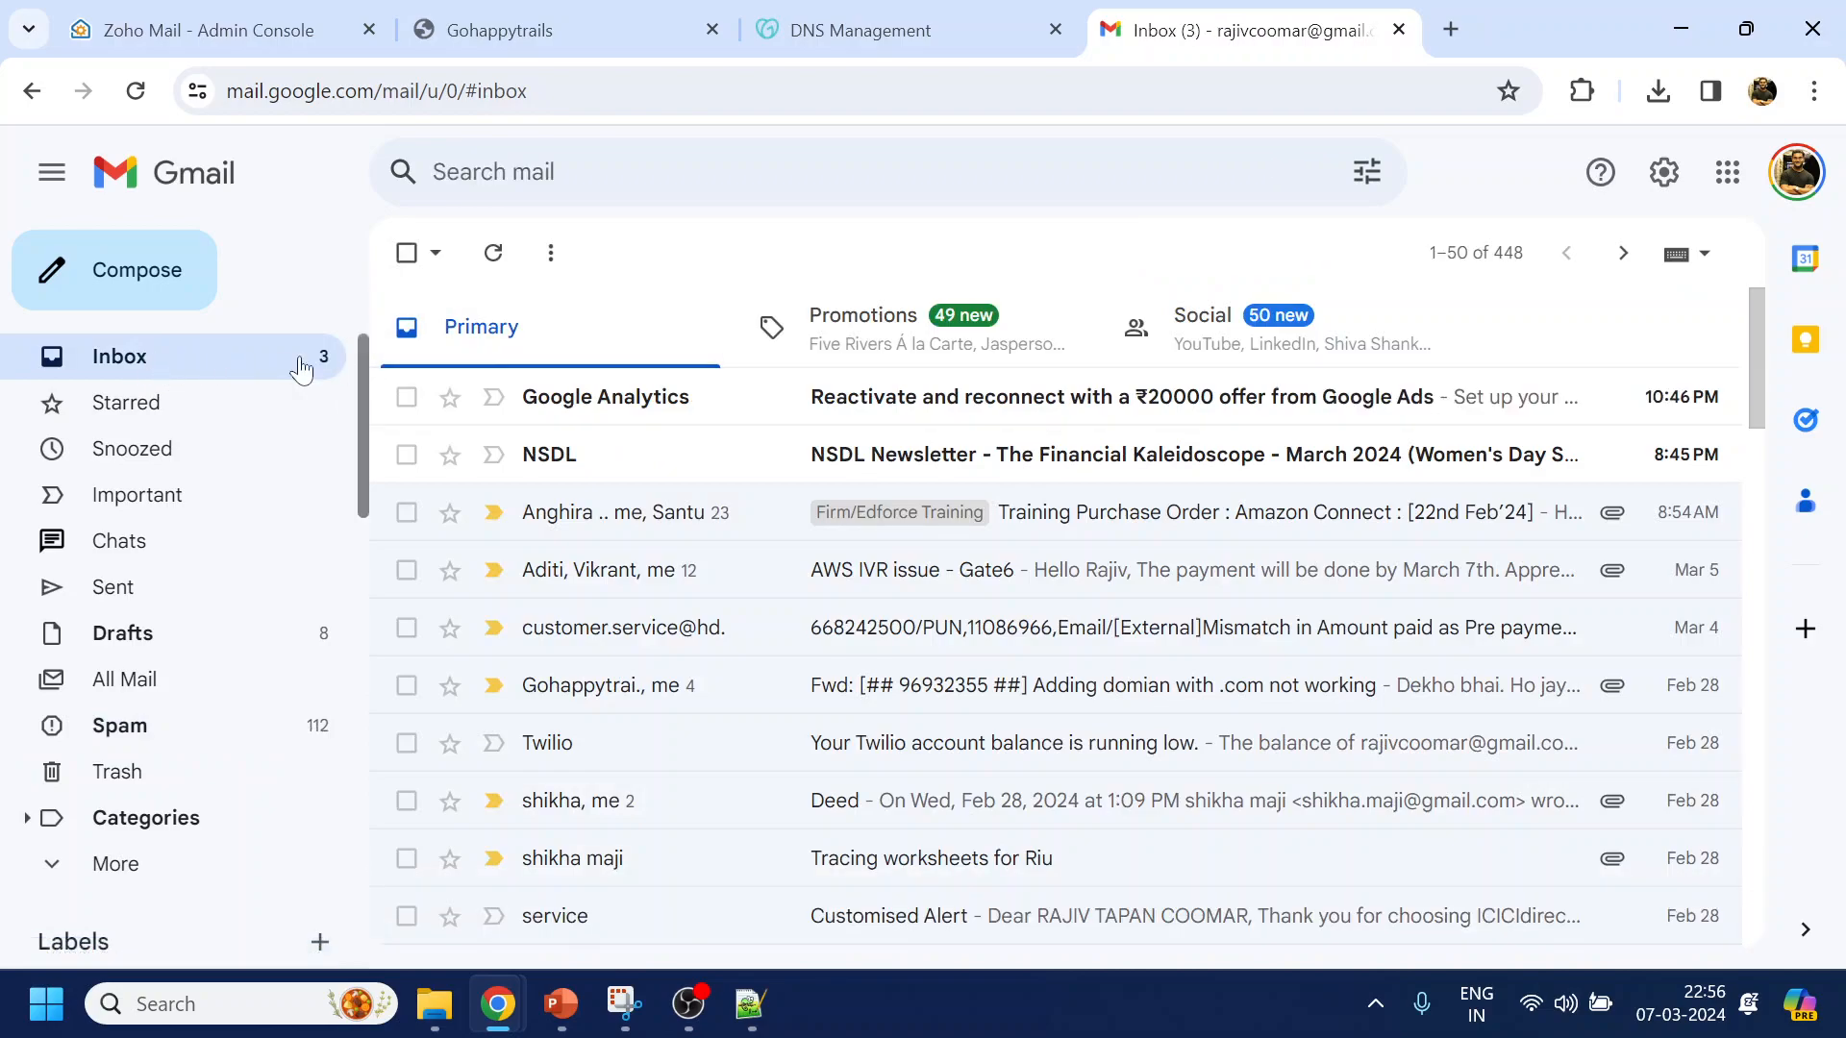
pyautogui.click(240, 362)
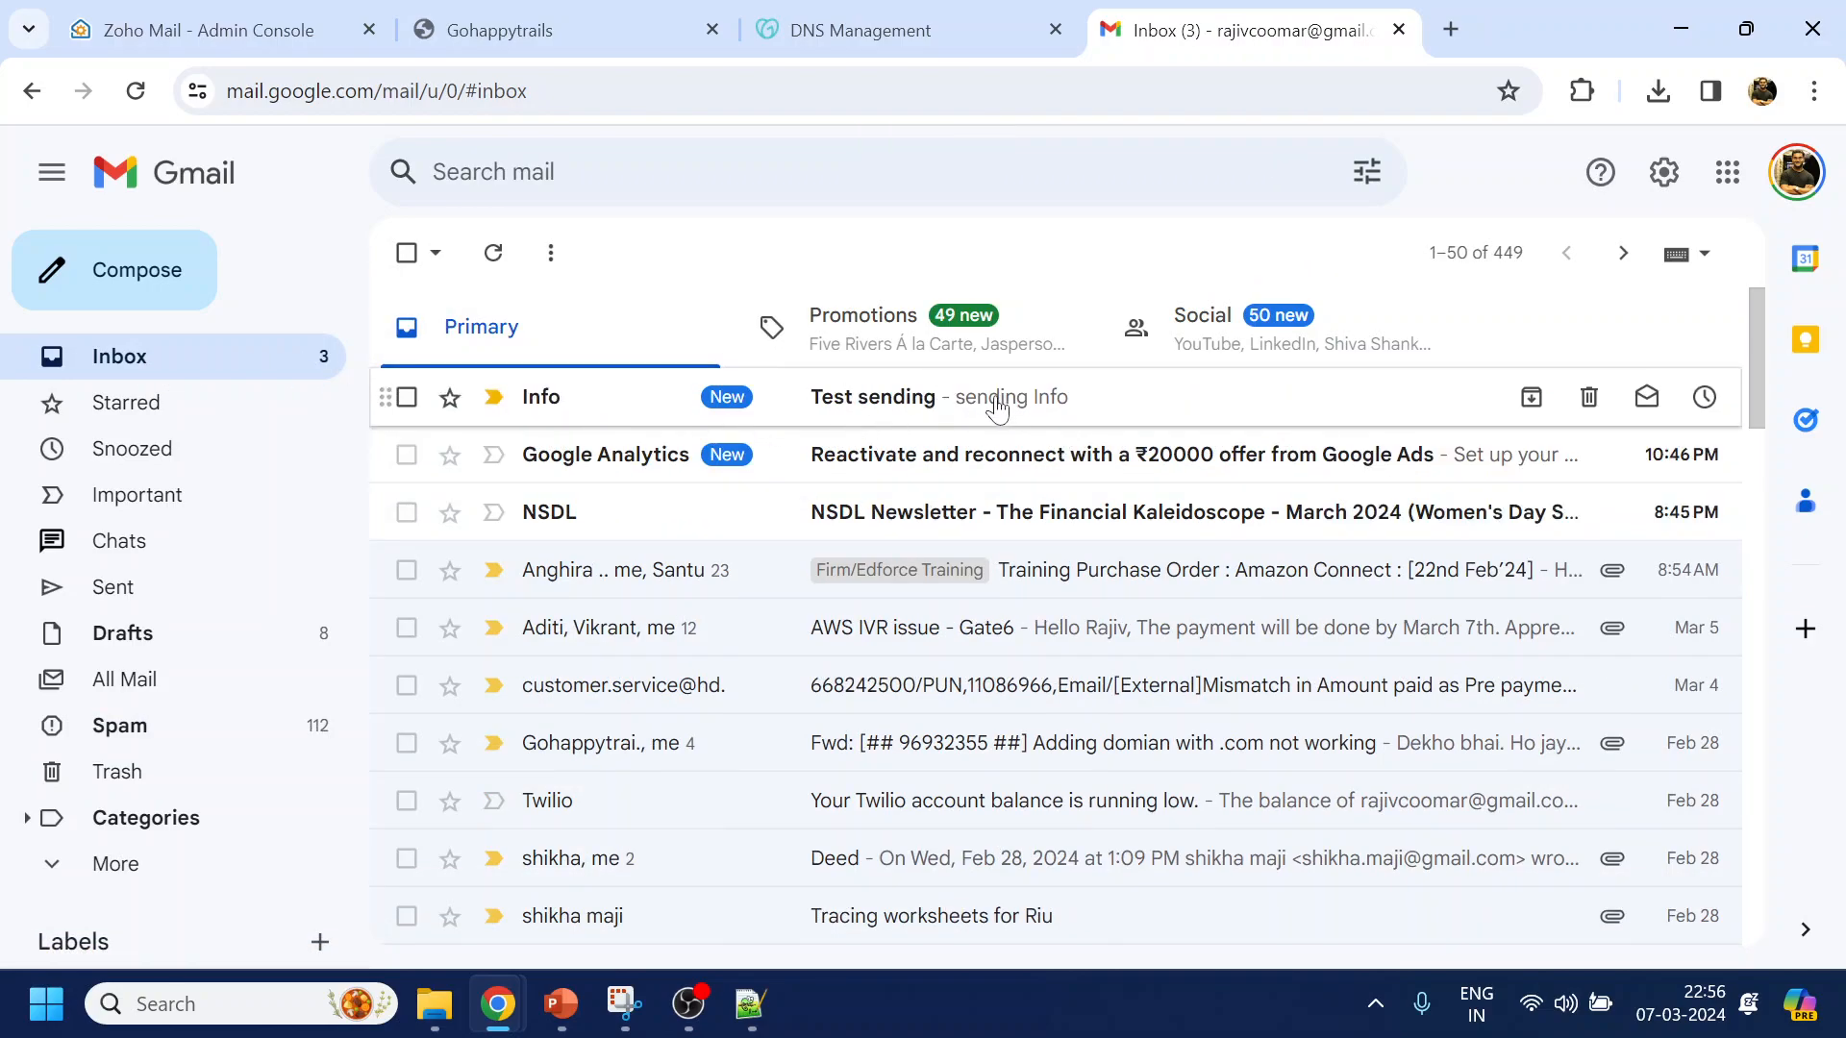
pyautogui.click(997, 409)
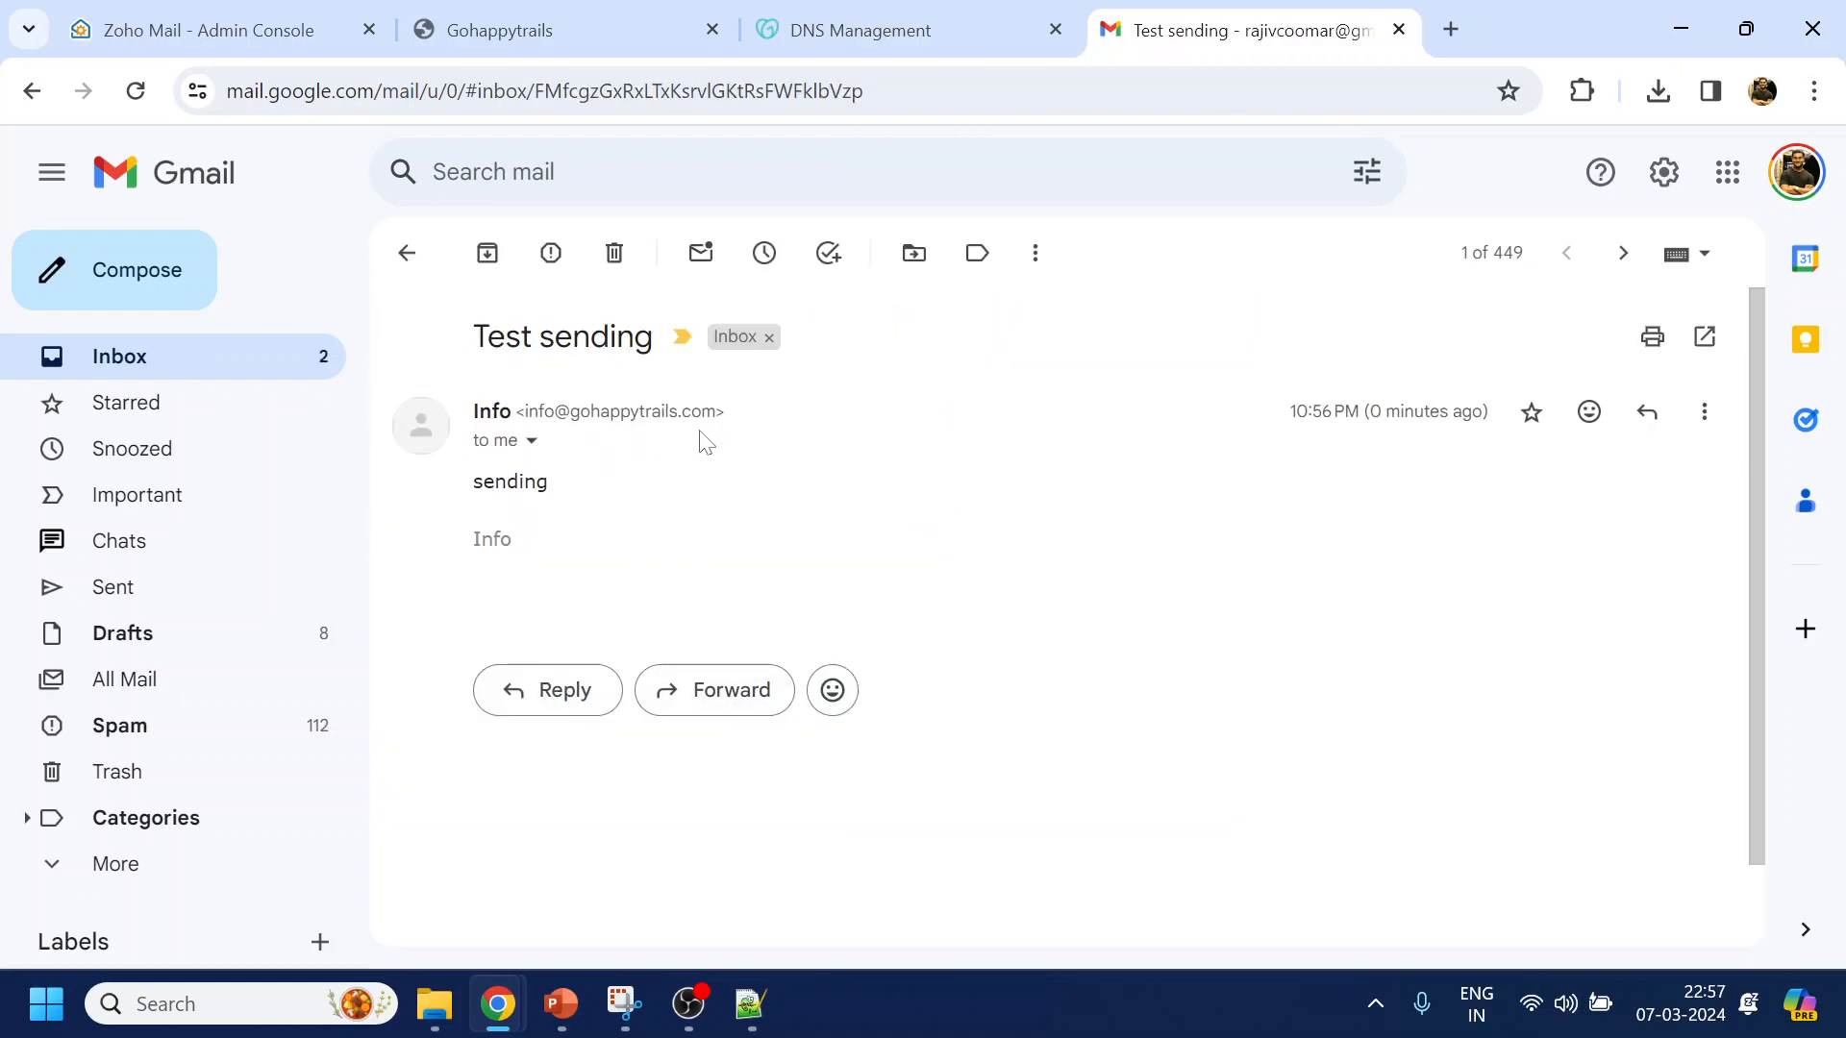
# Reply to the test email with the text 'reply'
pyautogui.click(1647, 411)
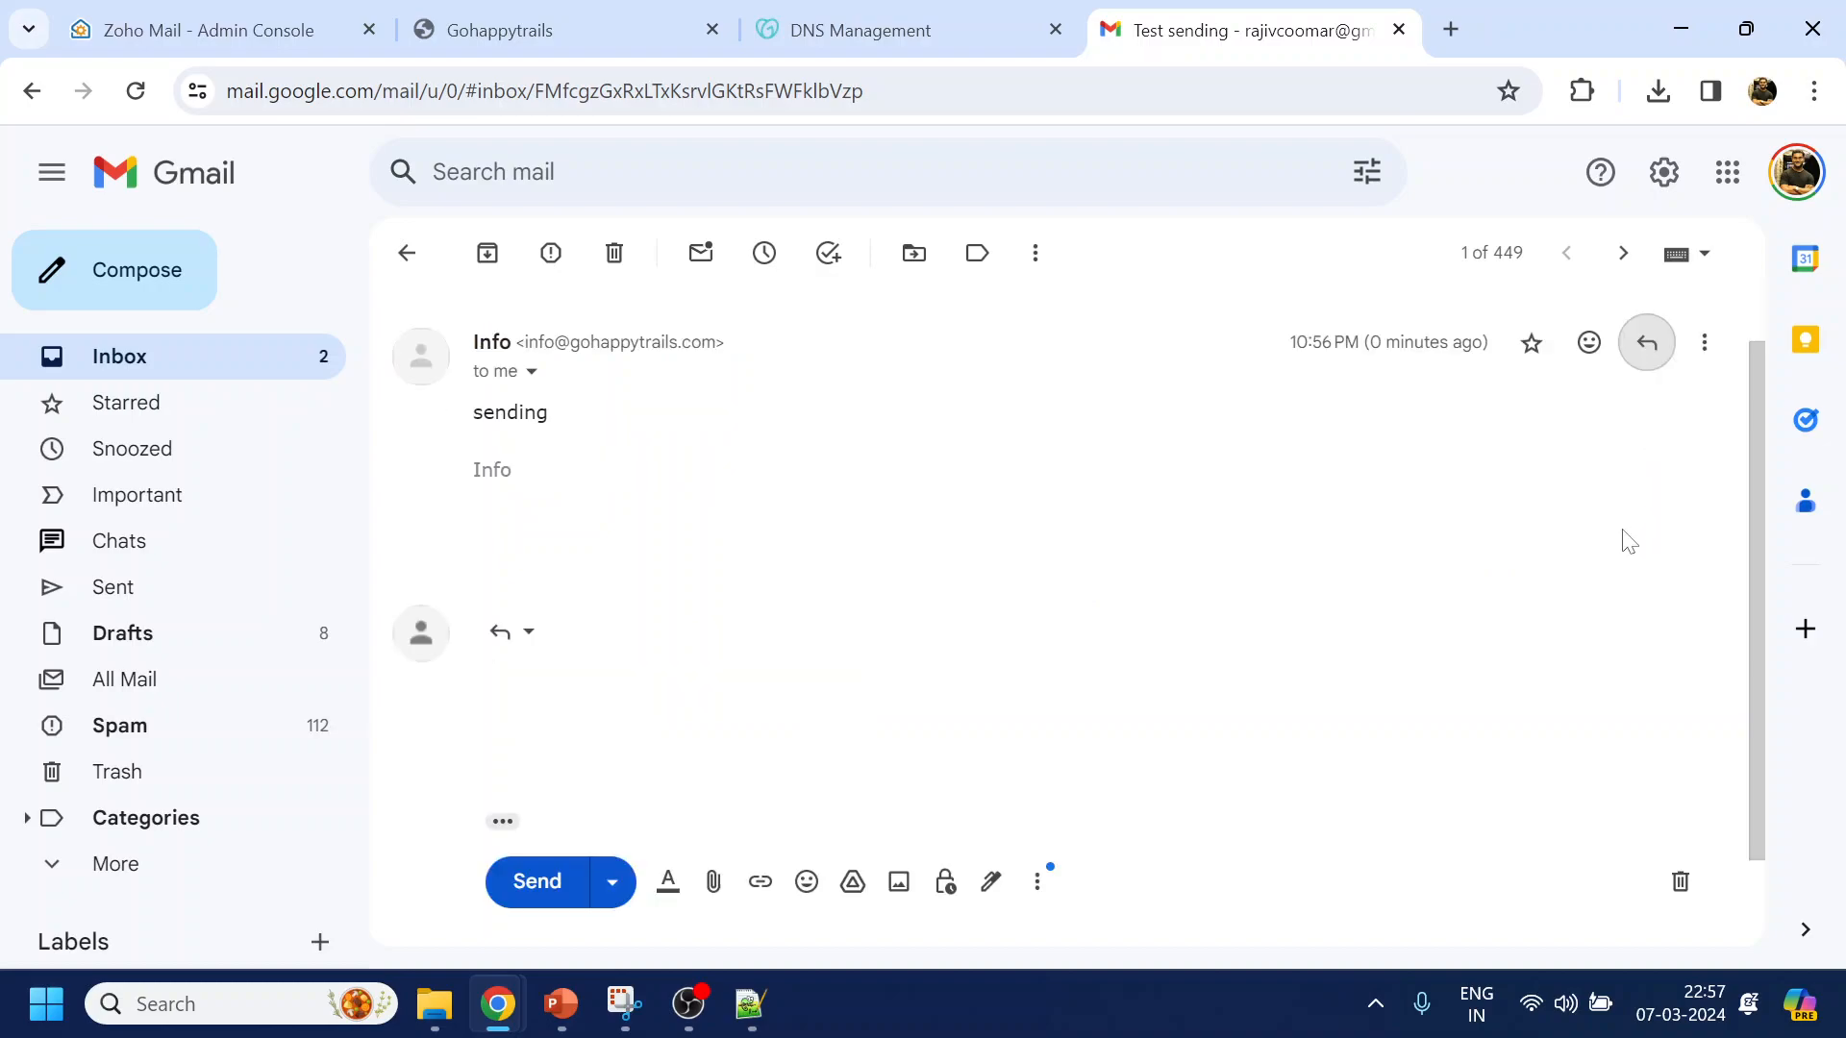
pyautogui.write('reply')
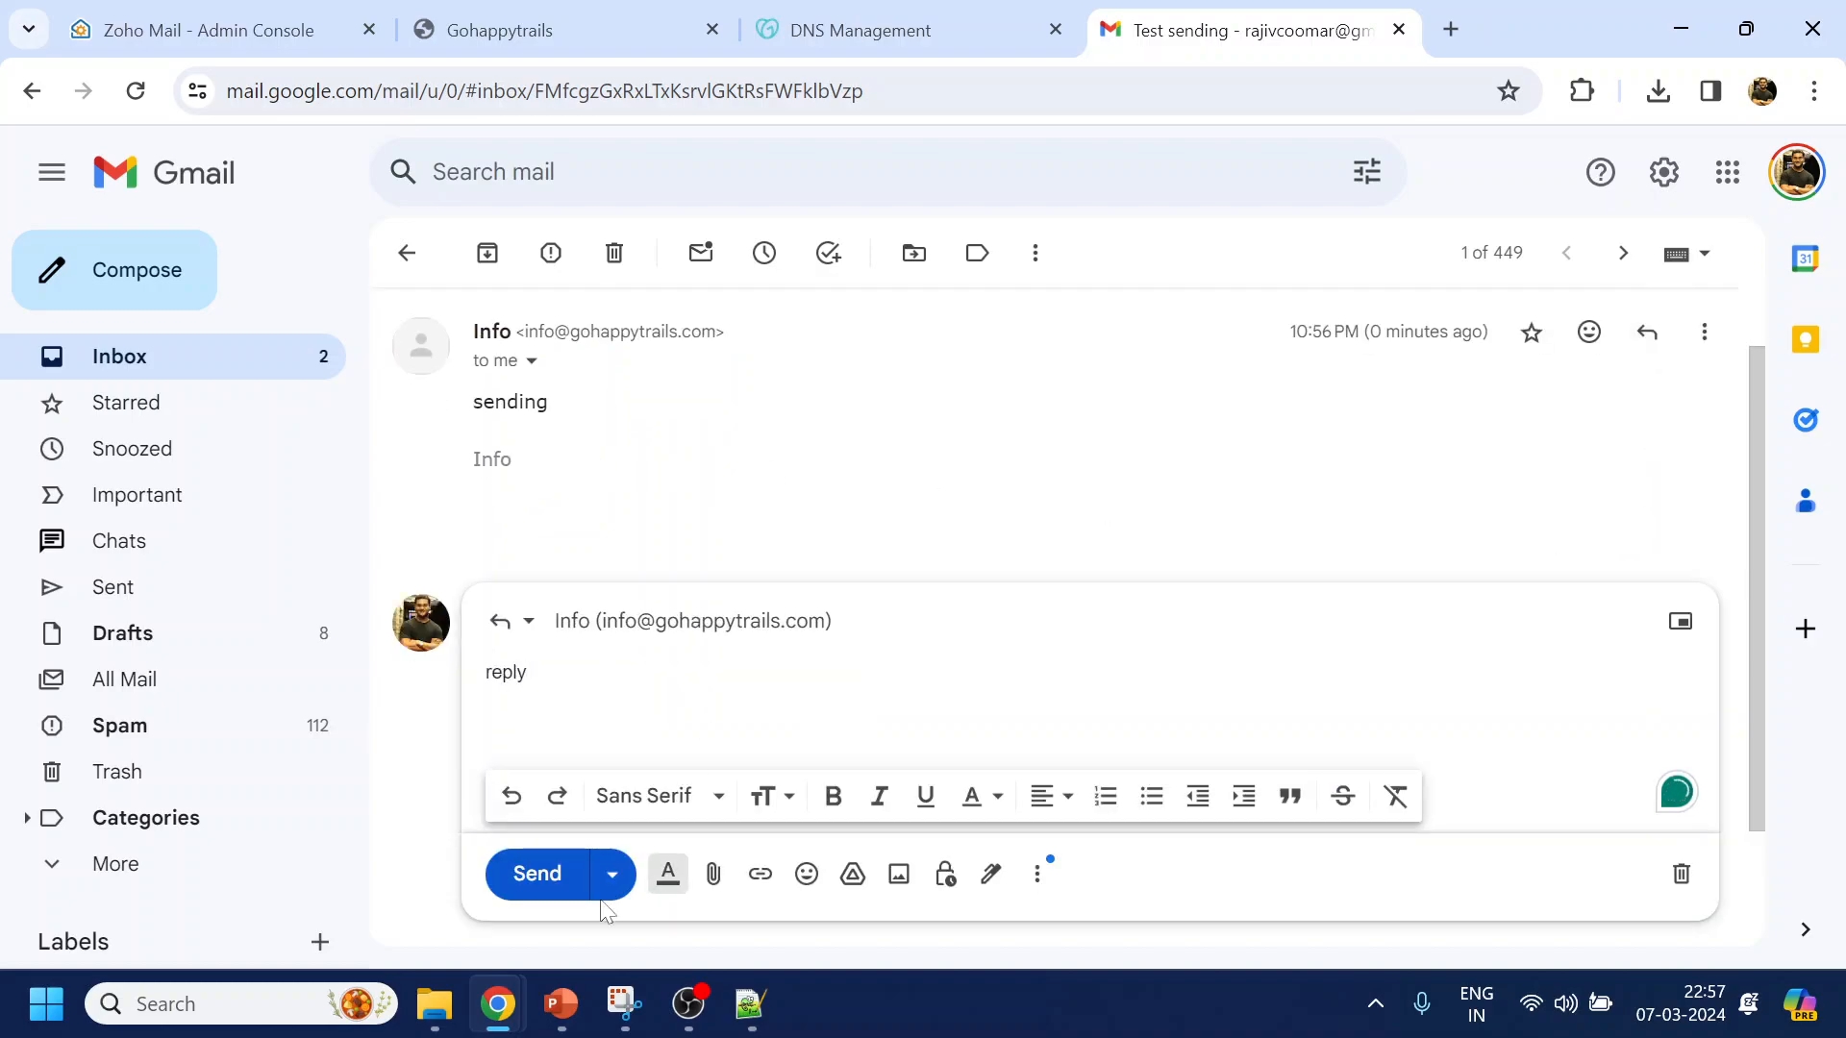
pyautogui.click(558, 877)
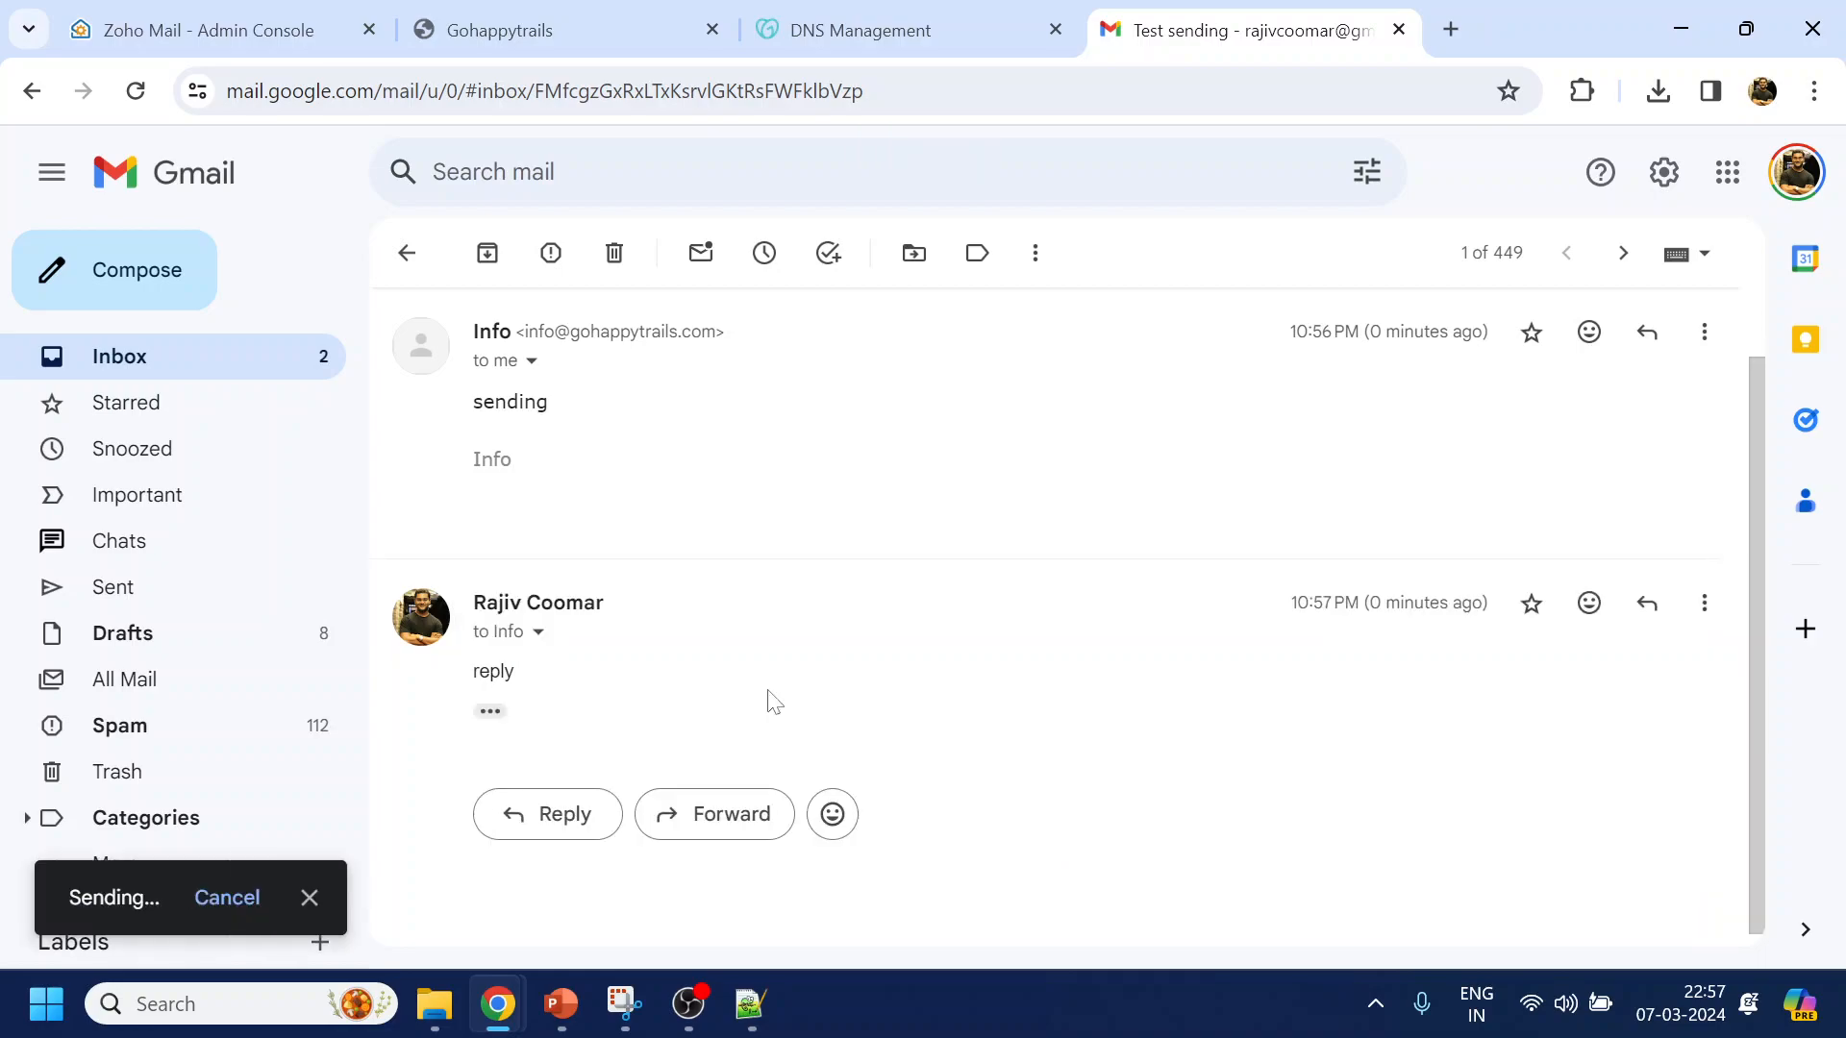
# In Zoho Mail, delete the password-changed notice and the Welcome to Zoho Mail email
pyautogui.moveTo(490, 1011)
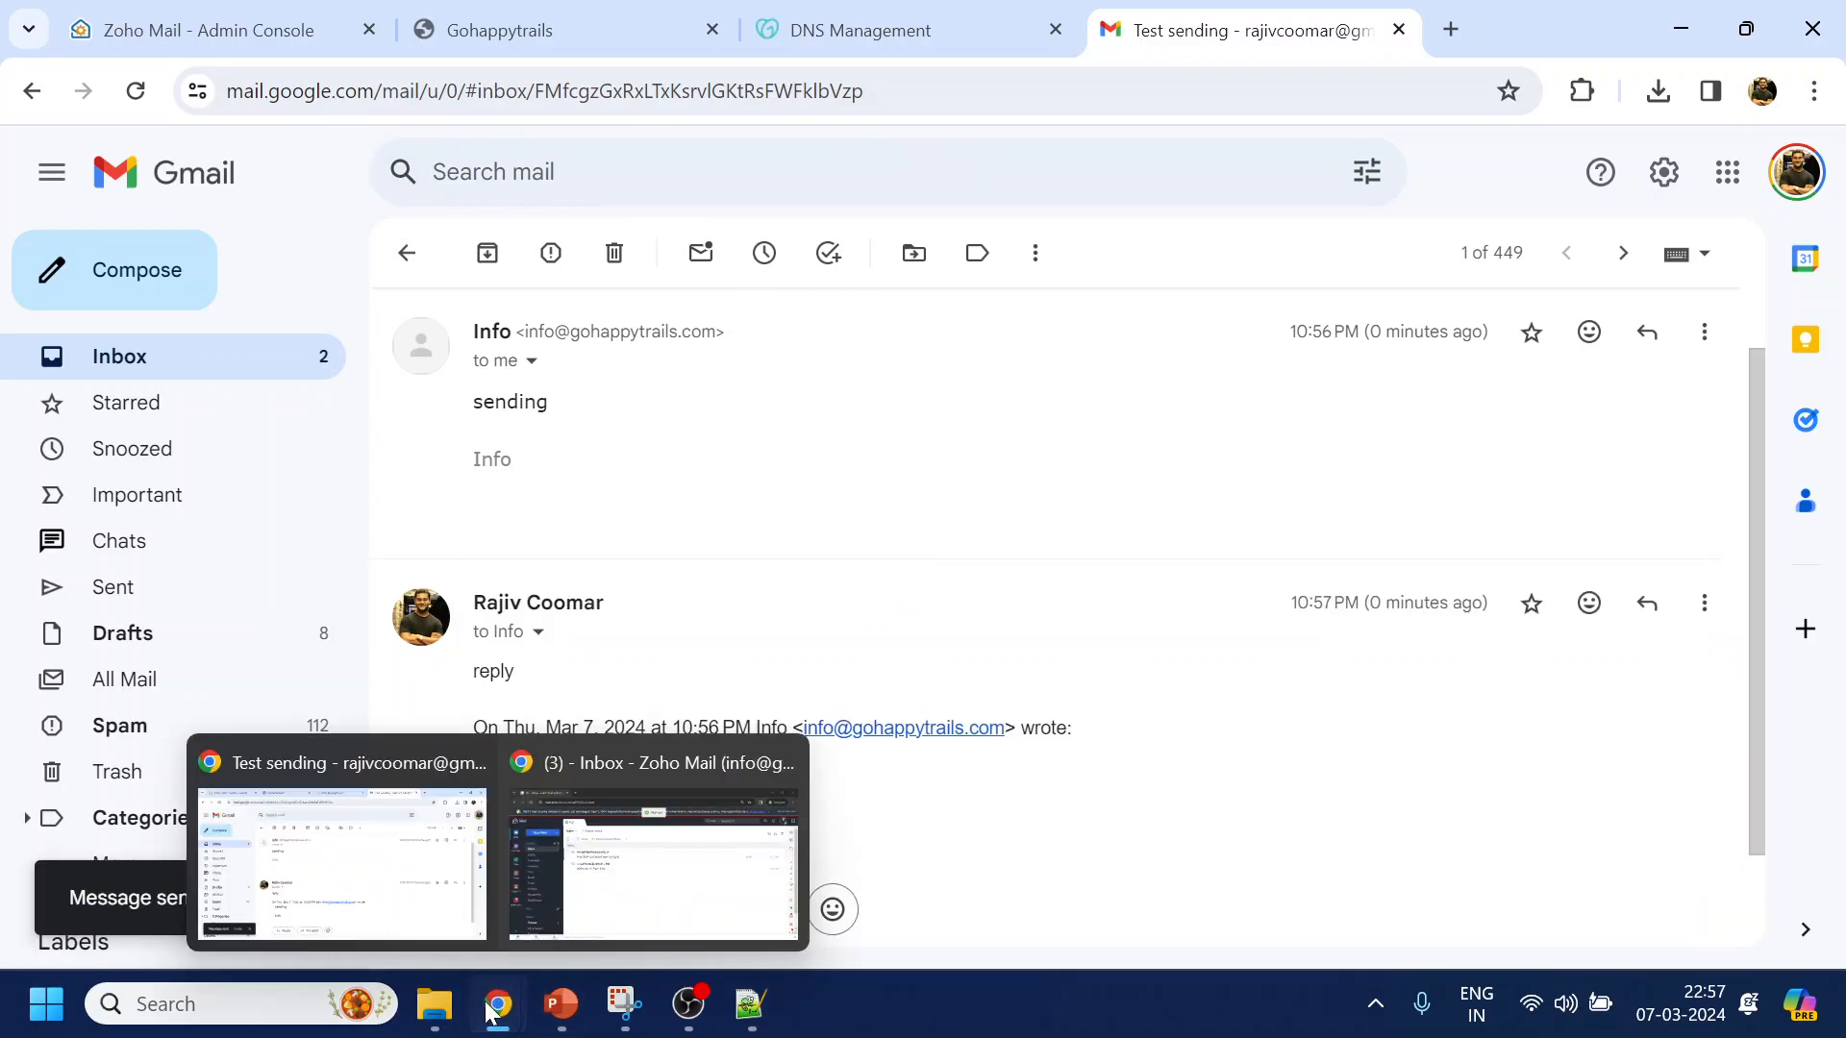
pyautogui.click(700, 914)
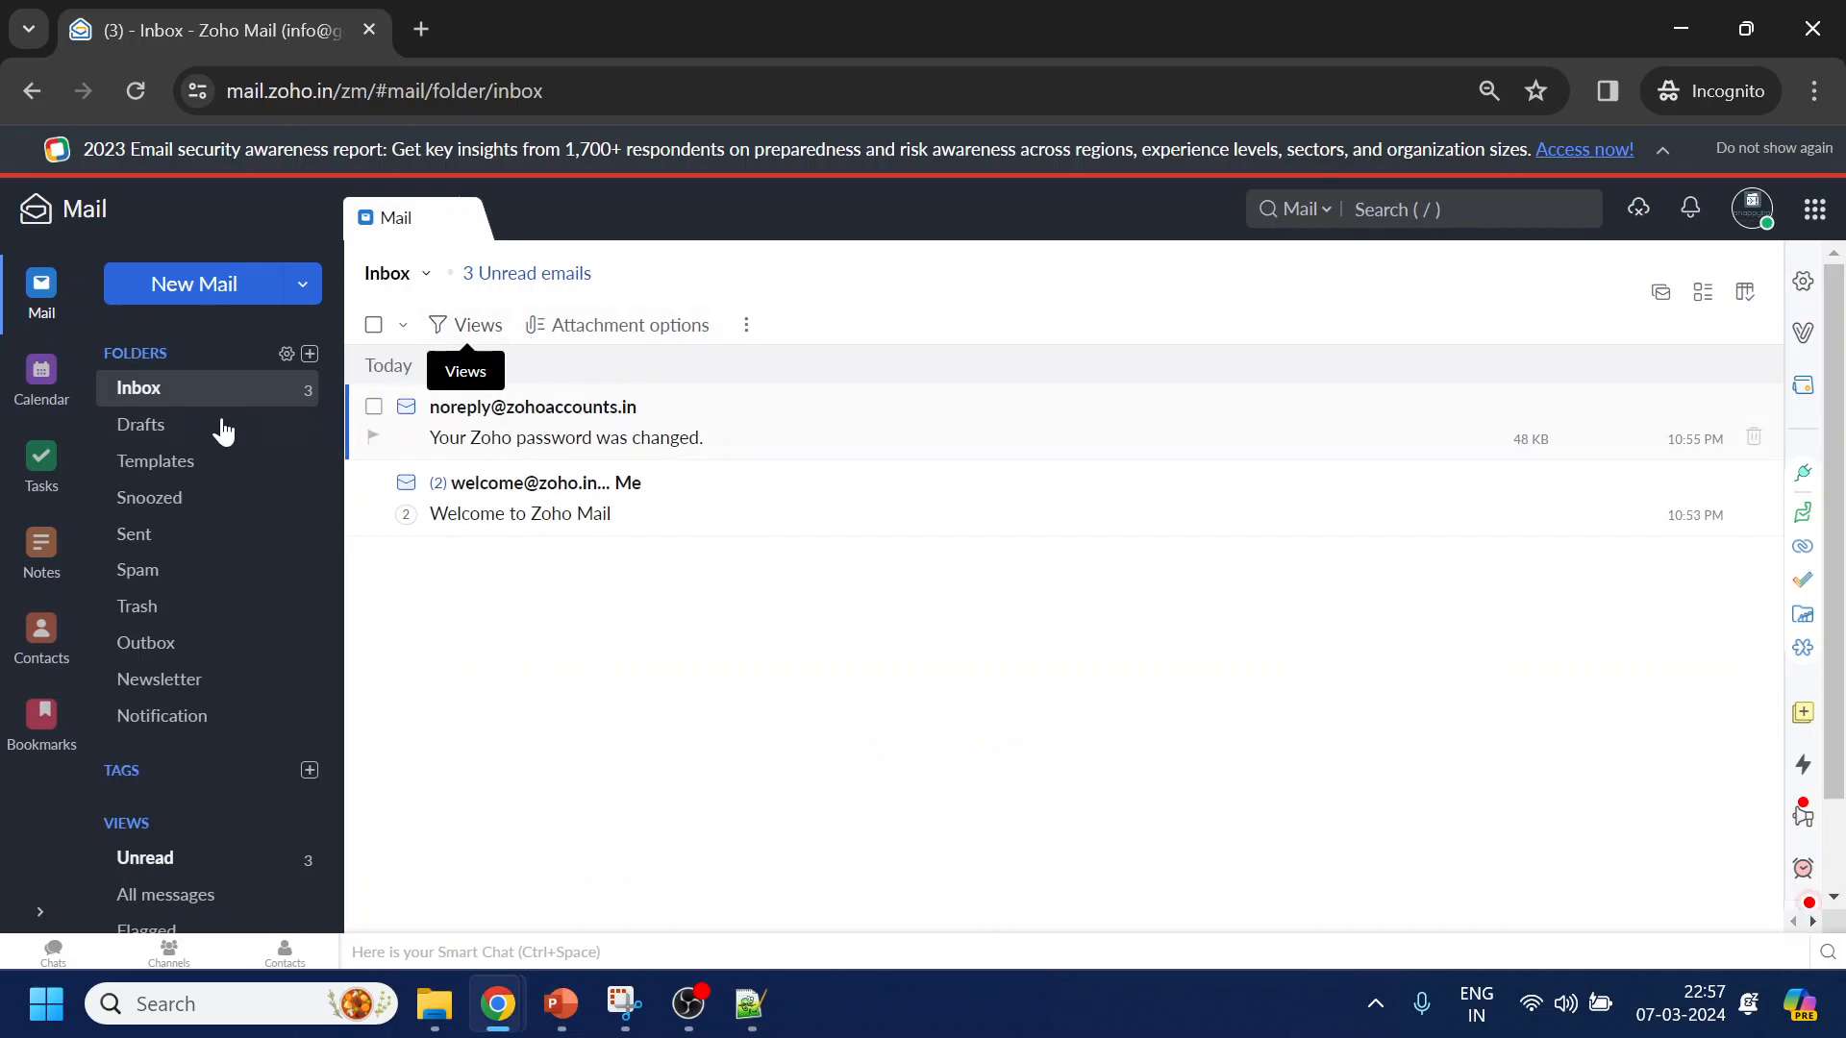
pyautogui.click(168, 392)
pyautogui.click(171, 392)
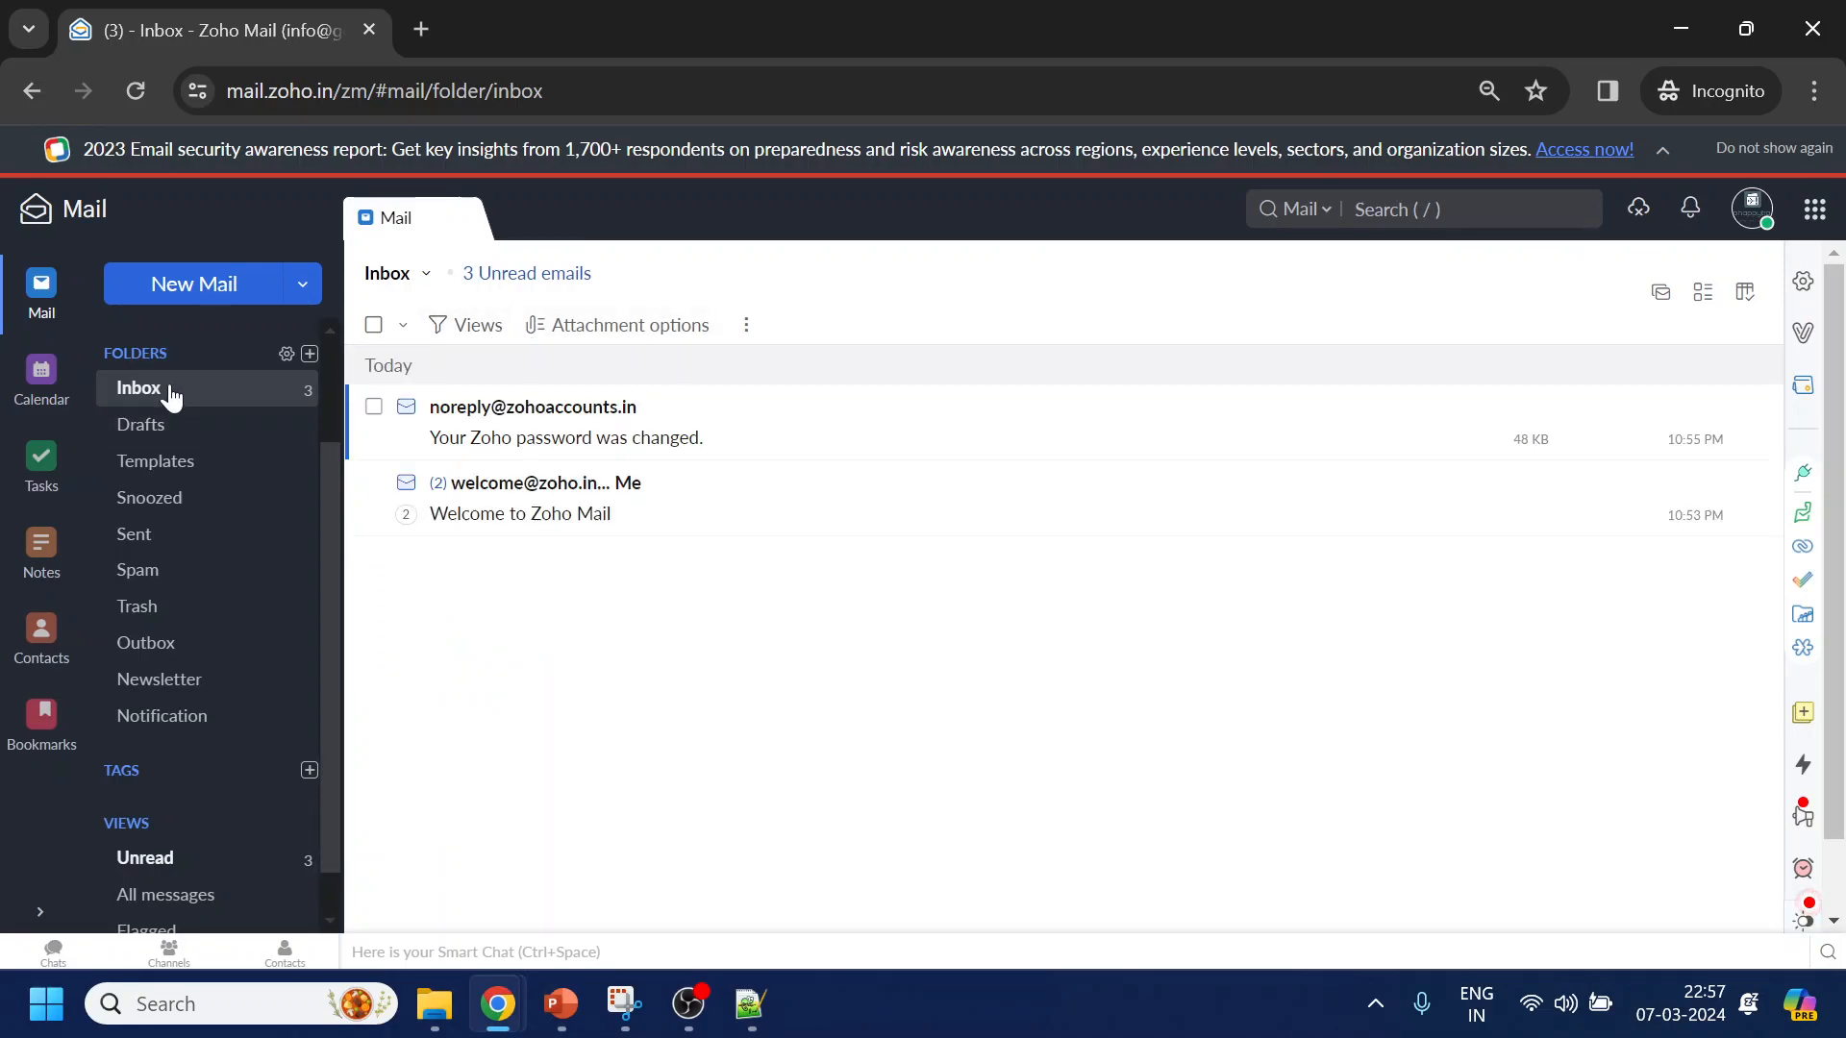
pyautogui.click(374, 407)
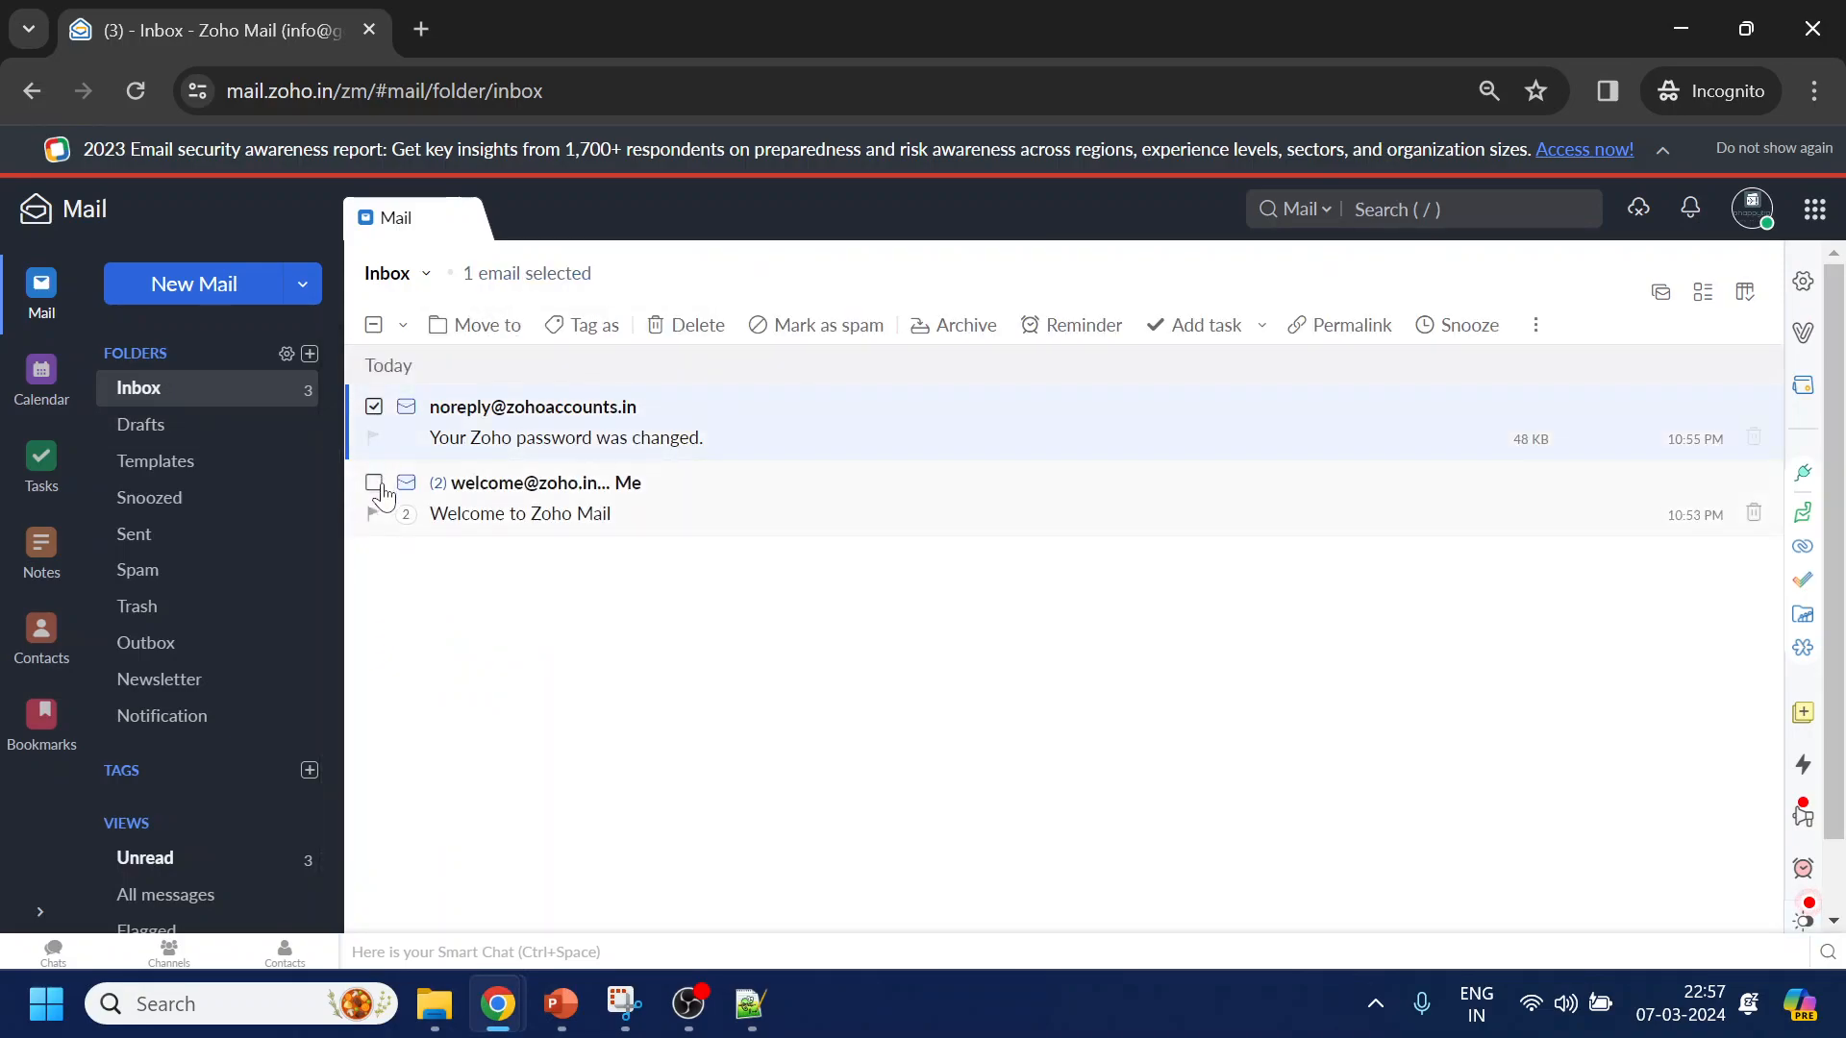
pyautogui.click(374, 487)
pyautogui.click(686, 325)
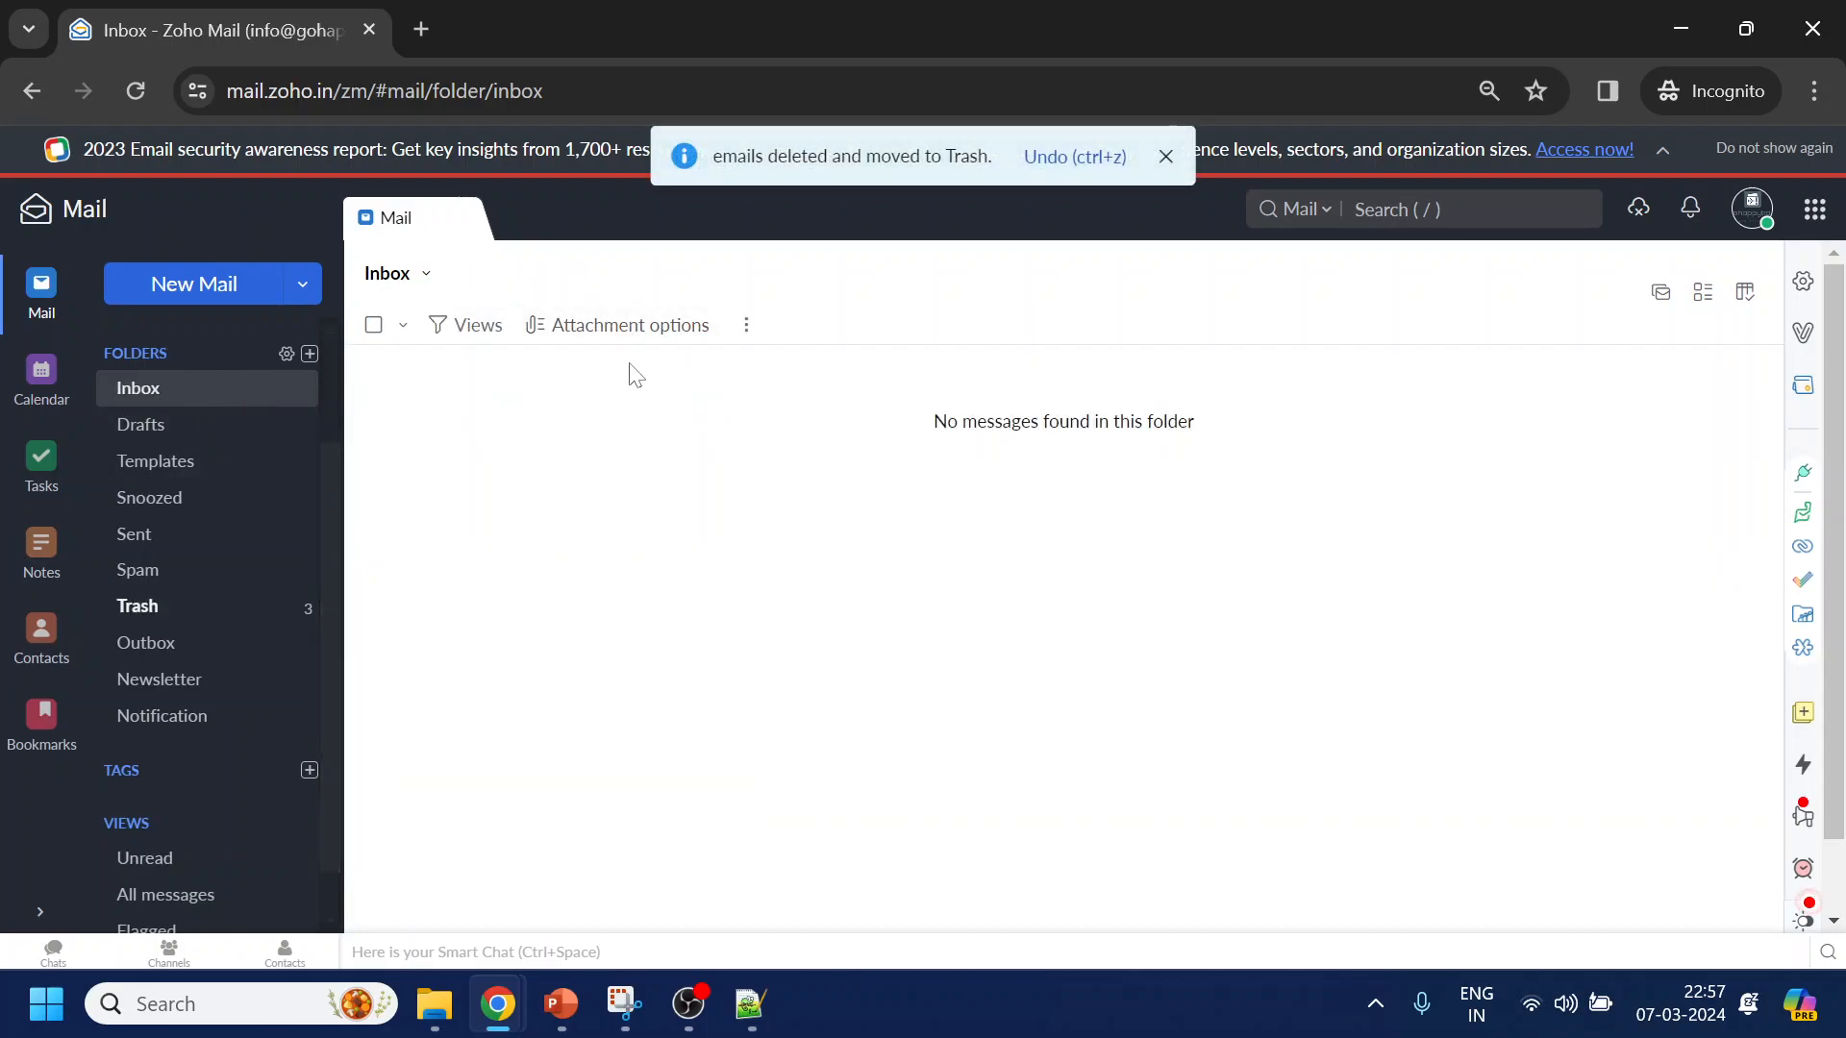
# Refresh the Zoho inbox repeatedly until the Gmail reply to Test sending arrives
pyautogui.click(151, 393)
pyautogui.click(151, 393)
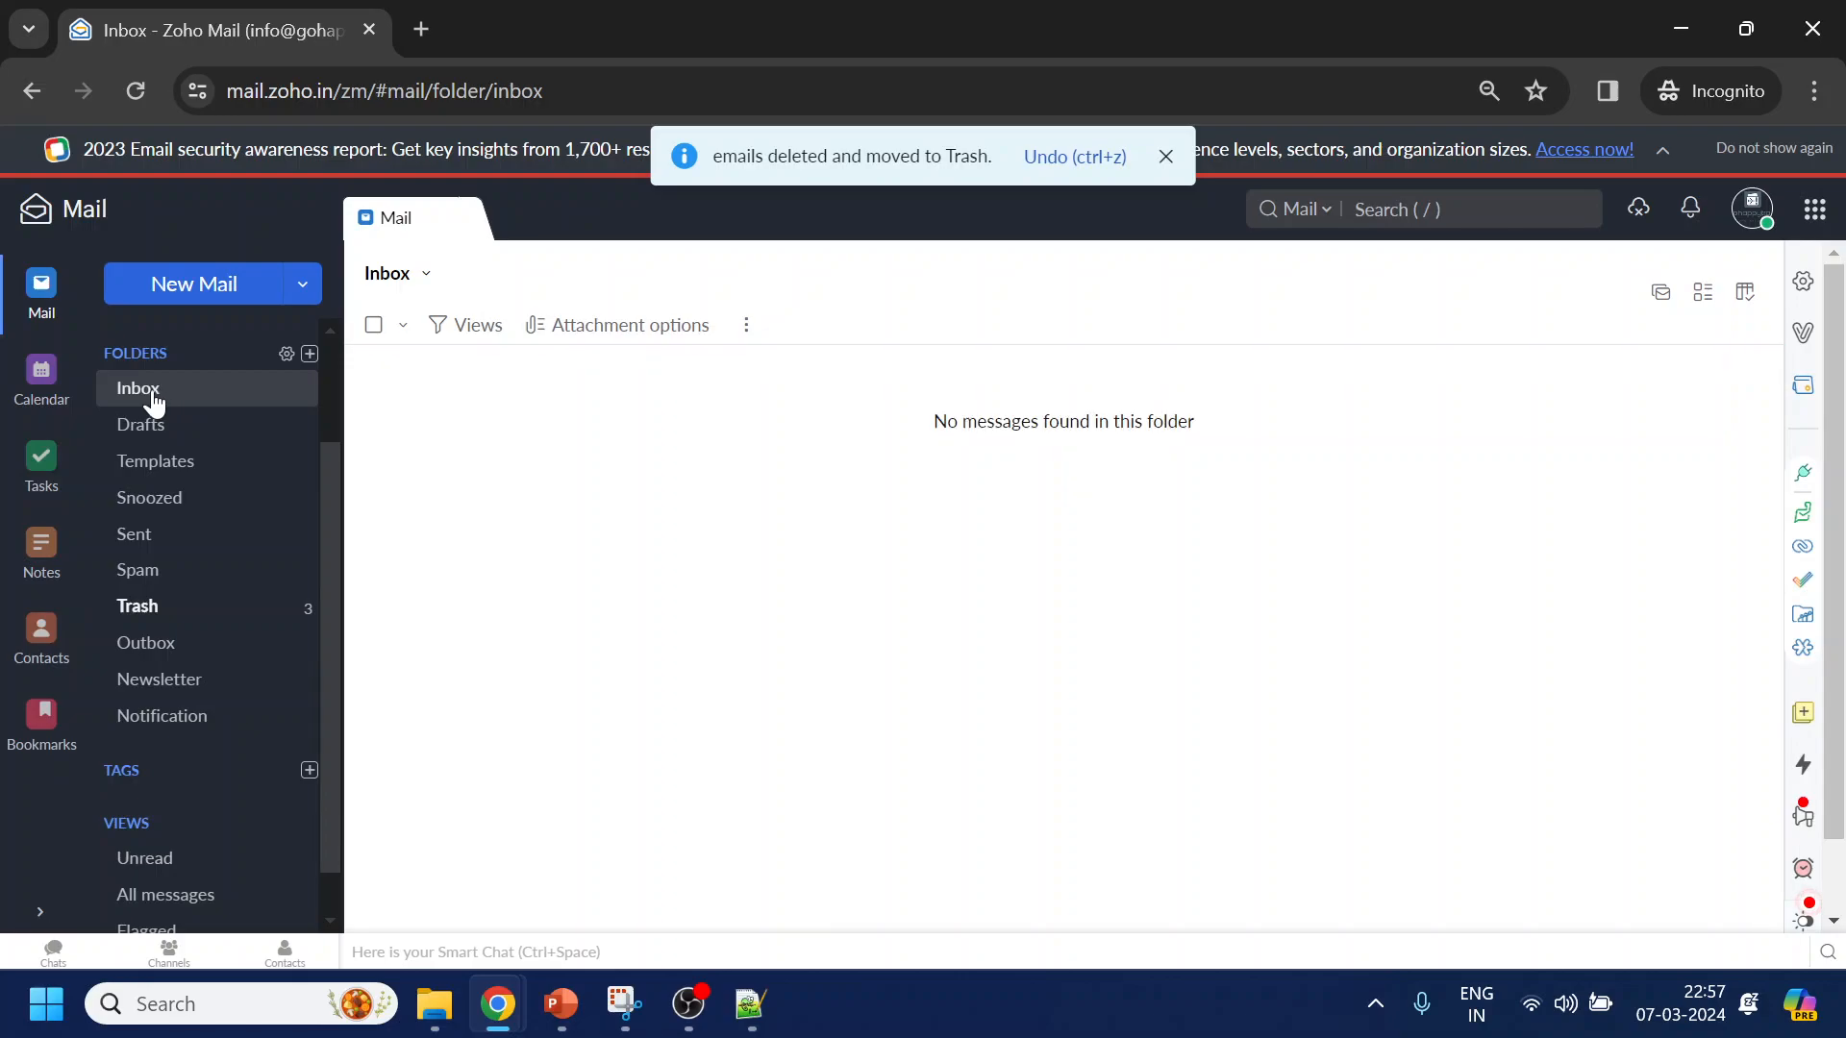
pyautogui.click(151, 393)
pyautogui.hotkey('alt', 'Tab')
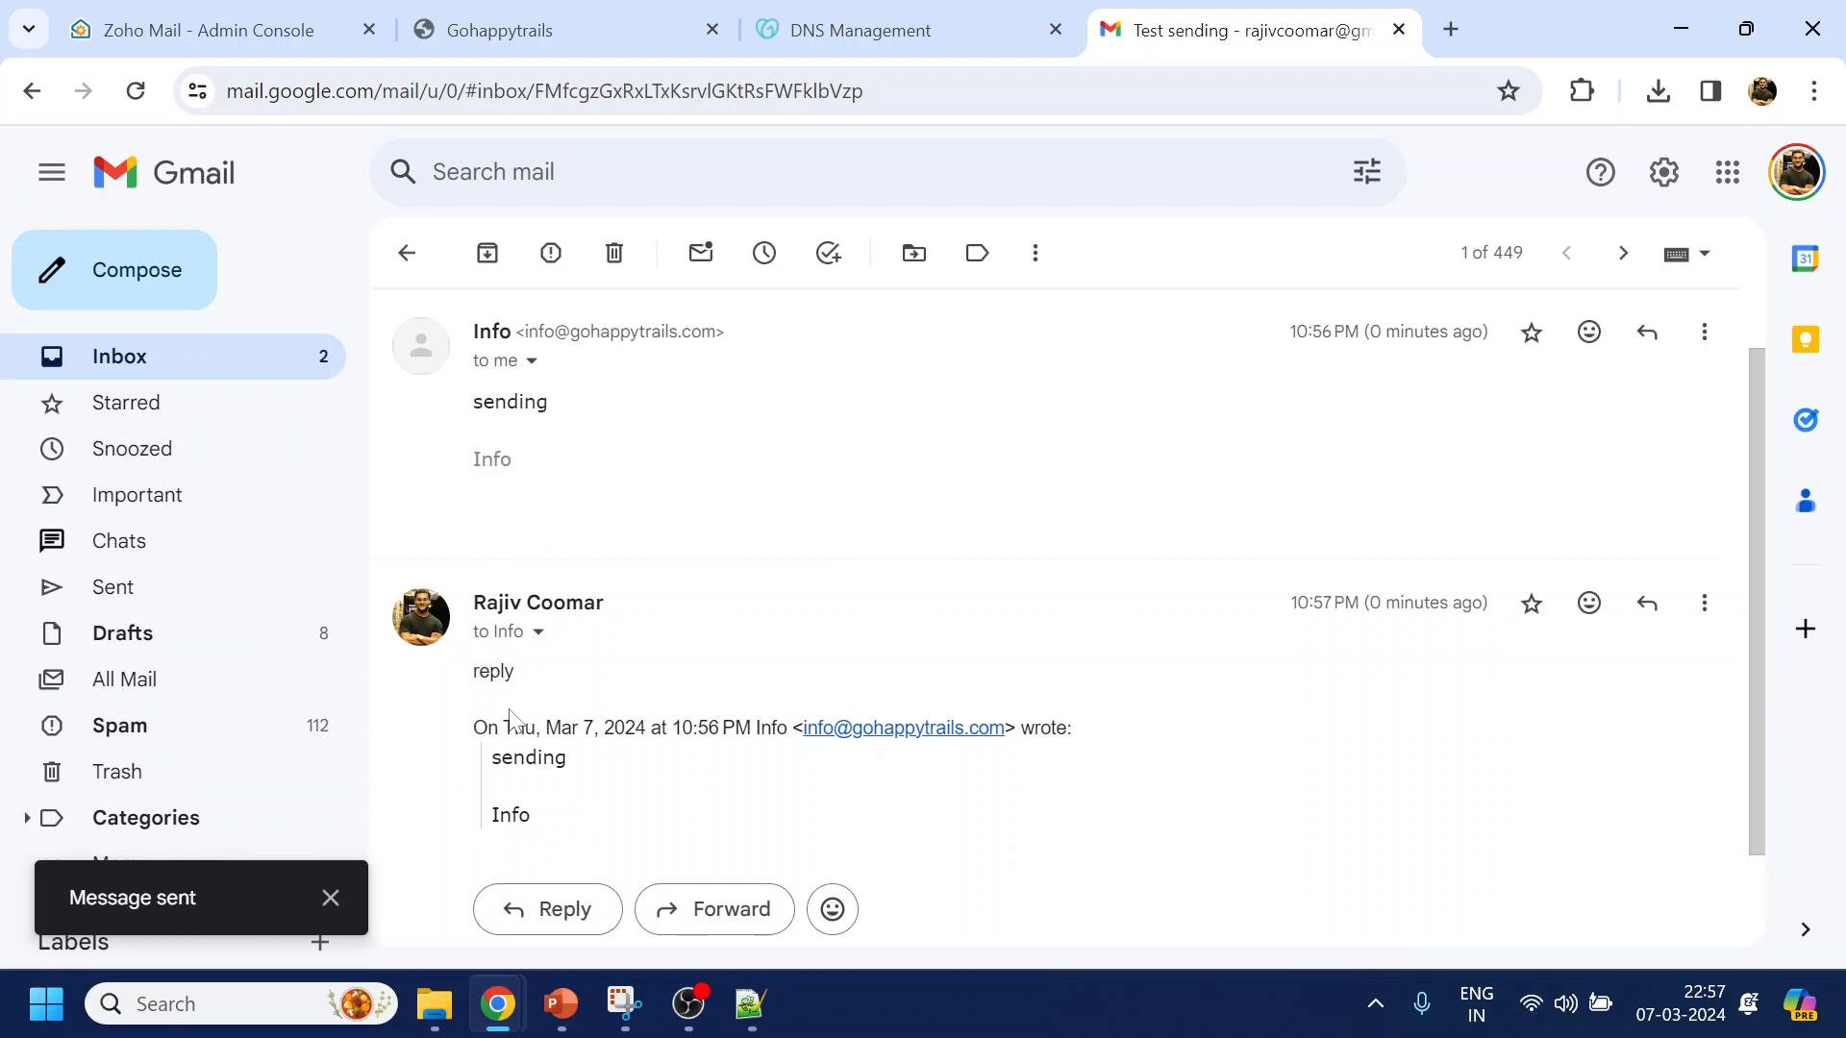
pyautogui.hotkey('alt', 'Tab')
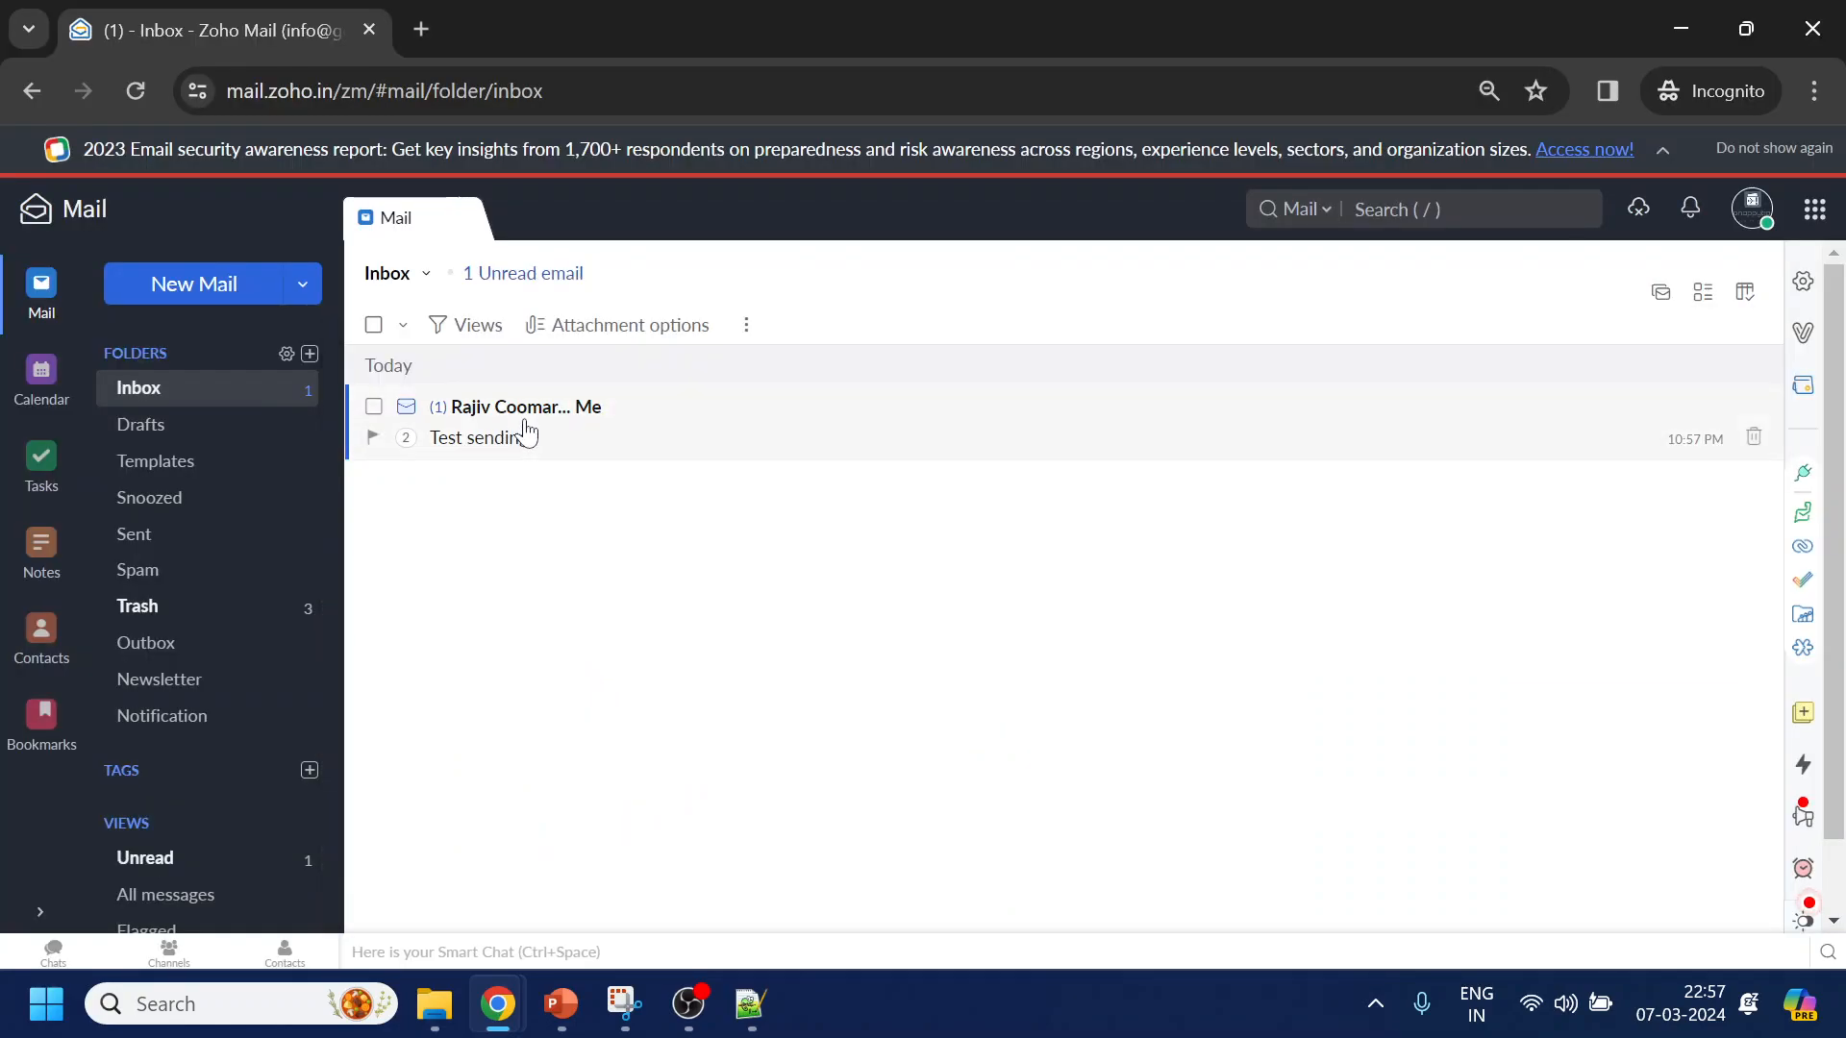
# Open the Re: Test sending thread and highlight the reply text and the sender's address
pyautogui.click(527, 435)
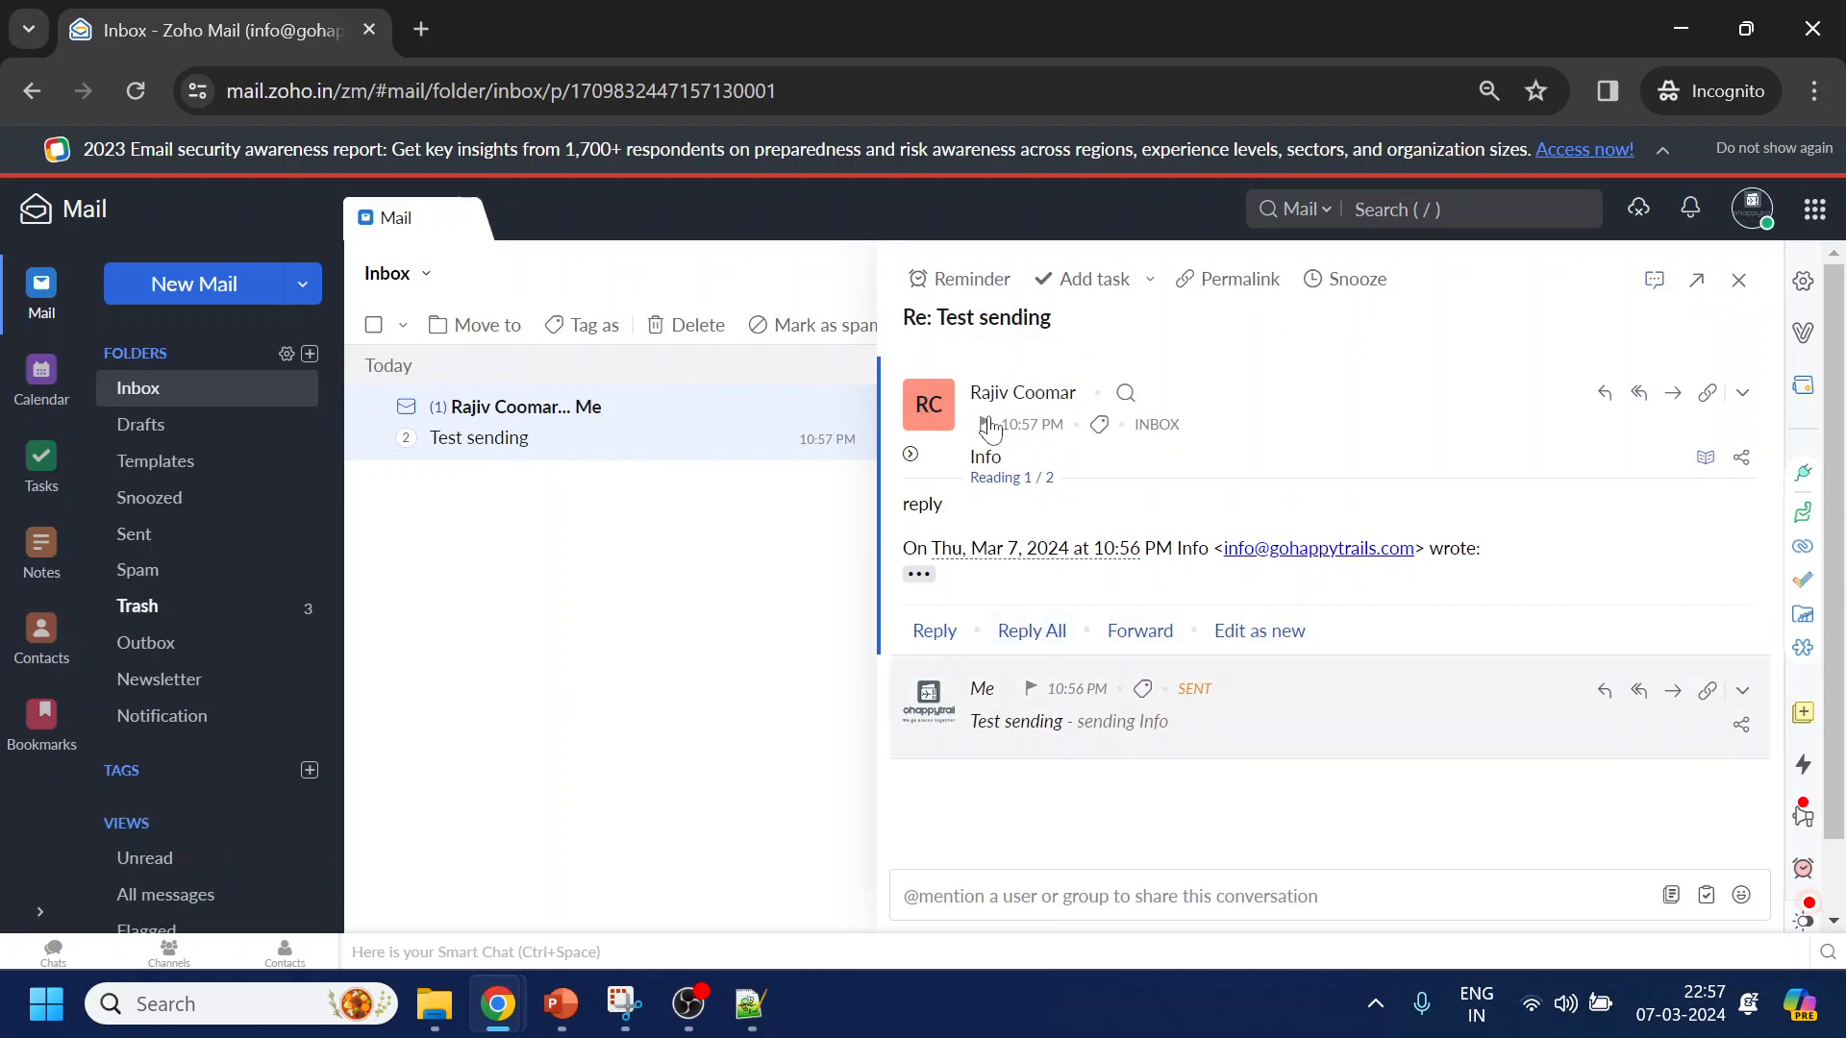
pyautogui.moveTo(955, 515); pyautogui.dragTo(900, 508)
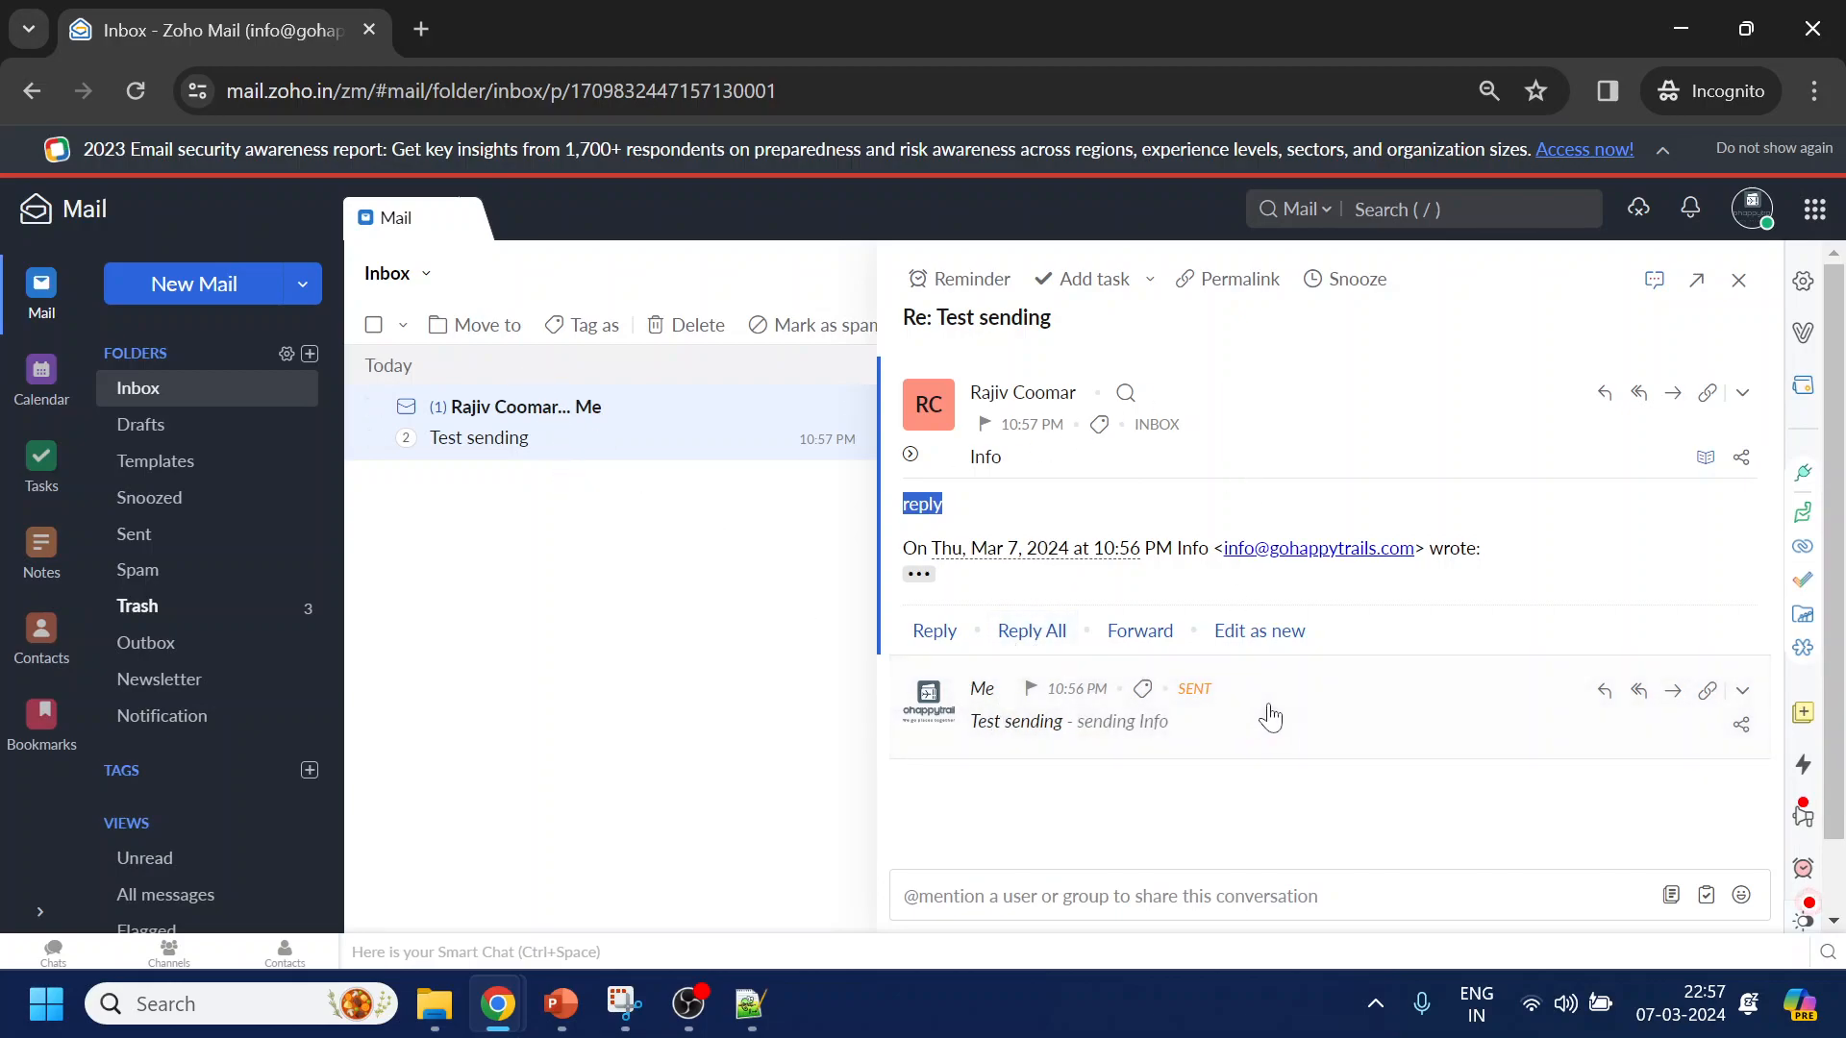
pyautogui.moveTo(1416, 549); pyautogui.dragTo(1223, 550)
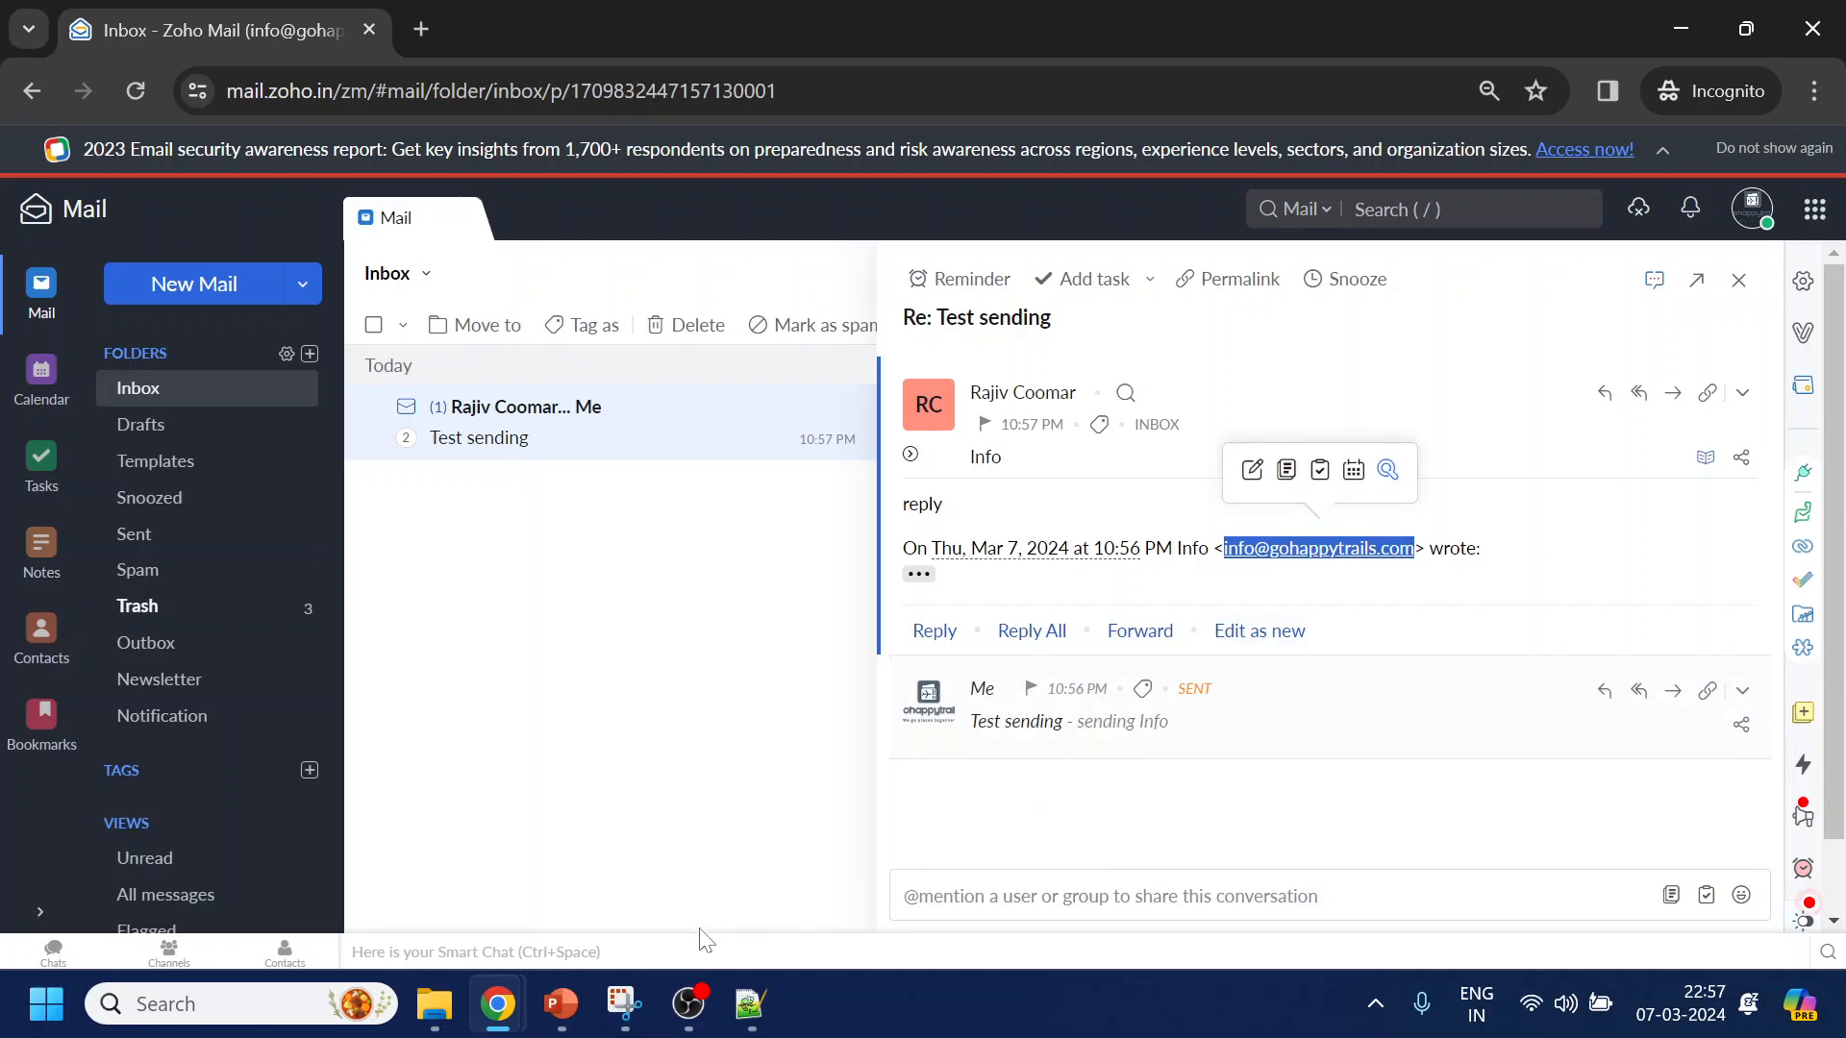
# Return to the Gohappytrails Kashmir website tab and scroll down toward its Contact Us footer
pyautogui.moveTo(497, 1004)
pyautogui.click(335, 893)
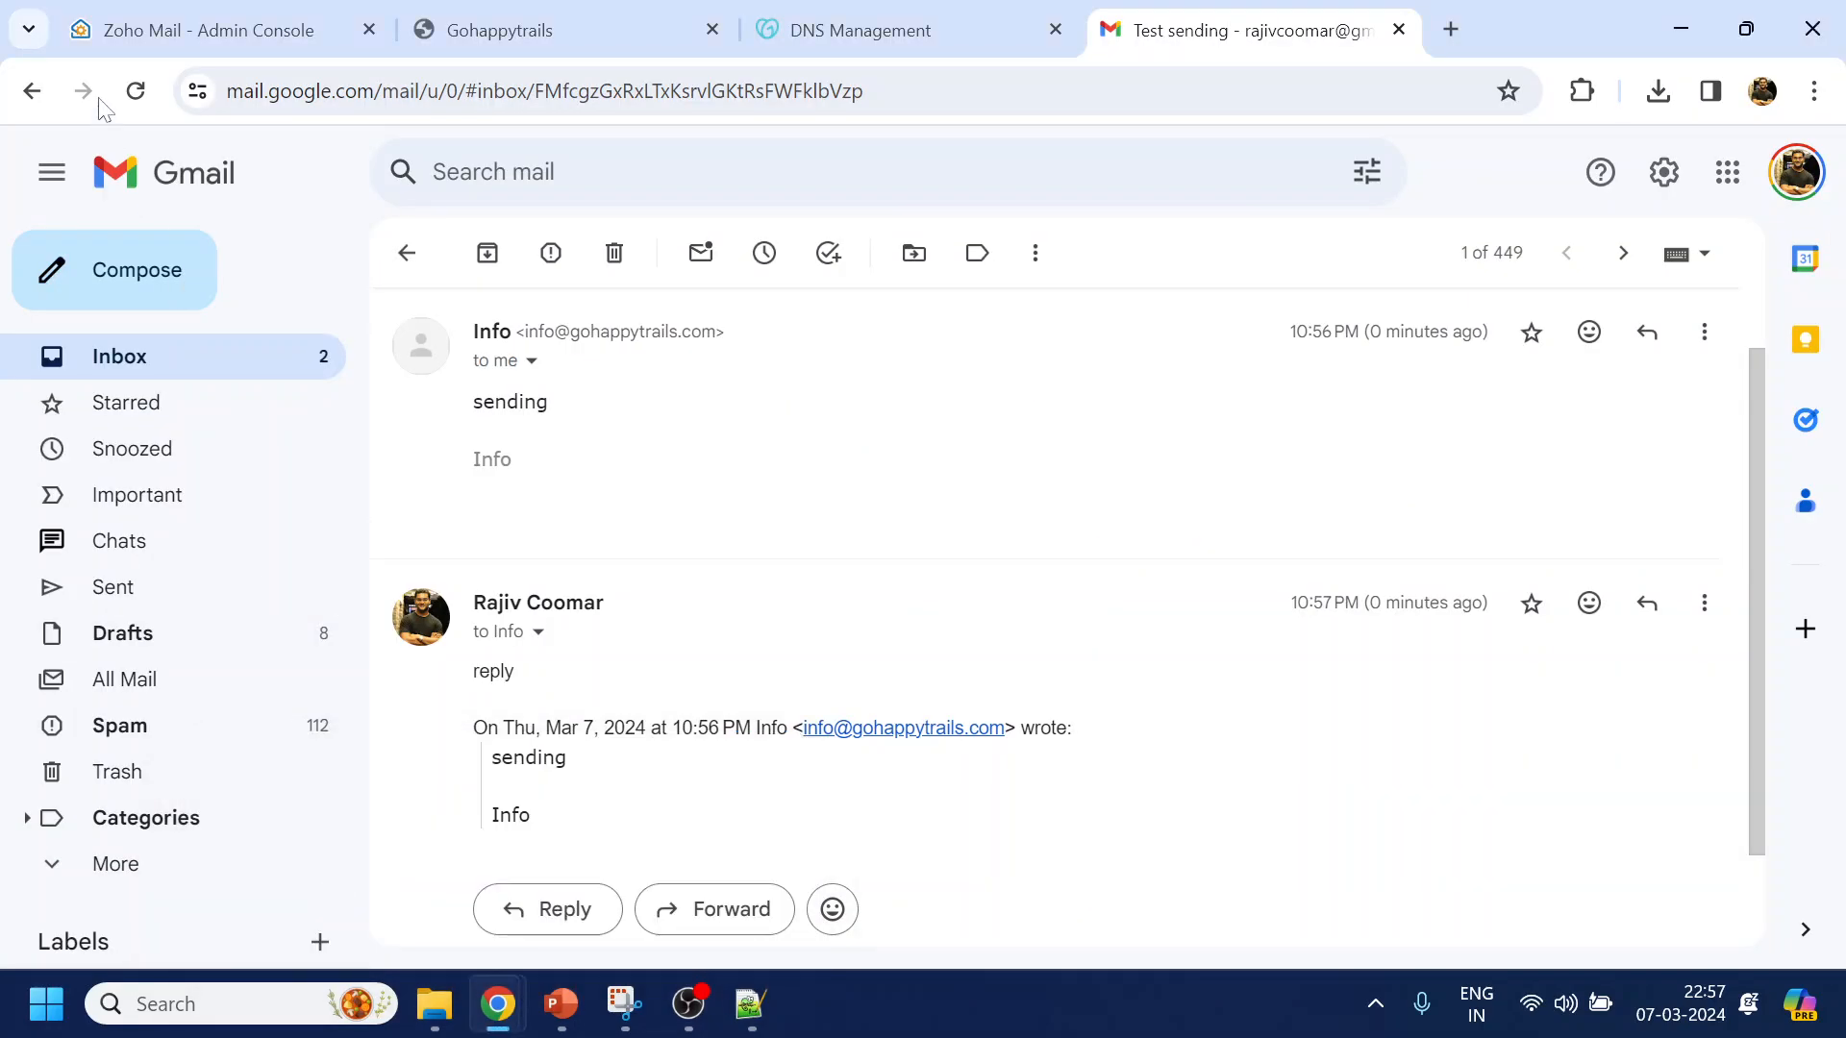
pyautogui.click(471, 30)
pyautogui.scroll(-20, 663, 587)
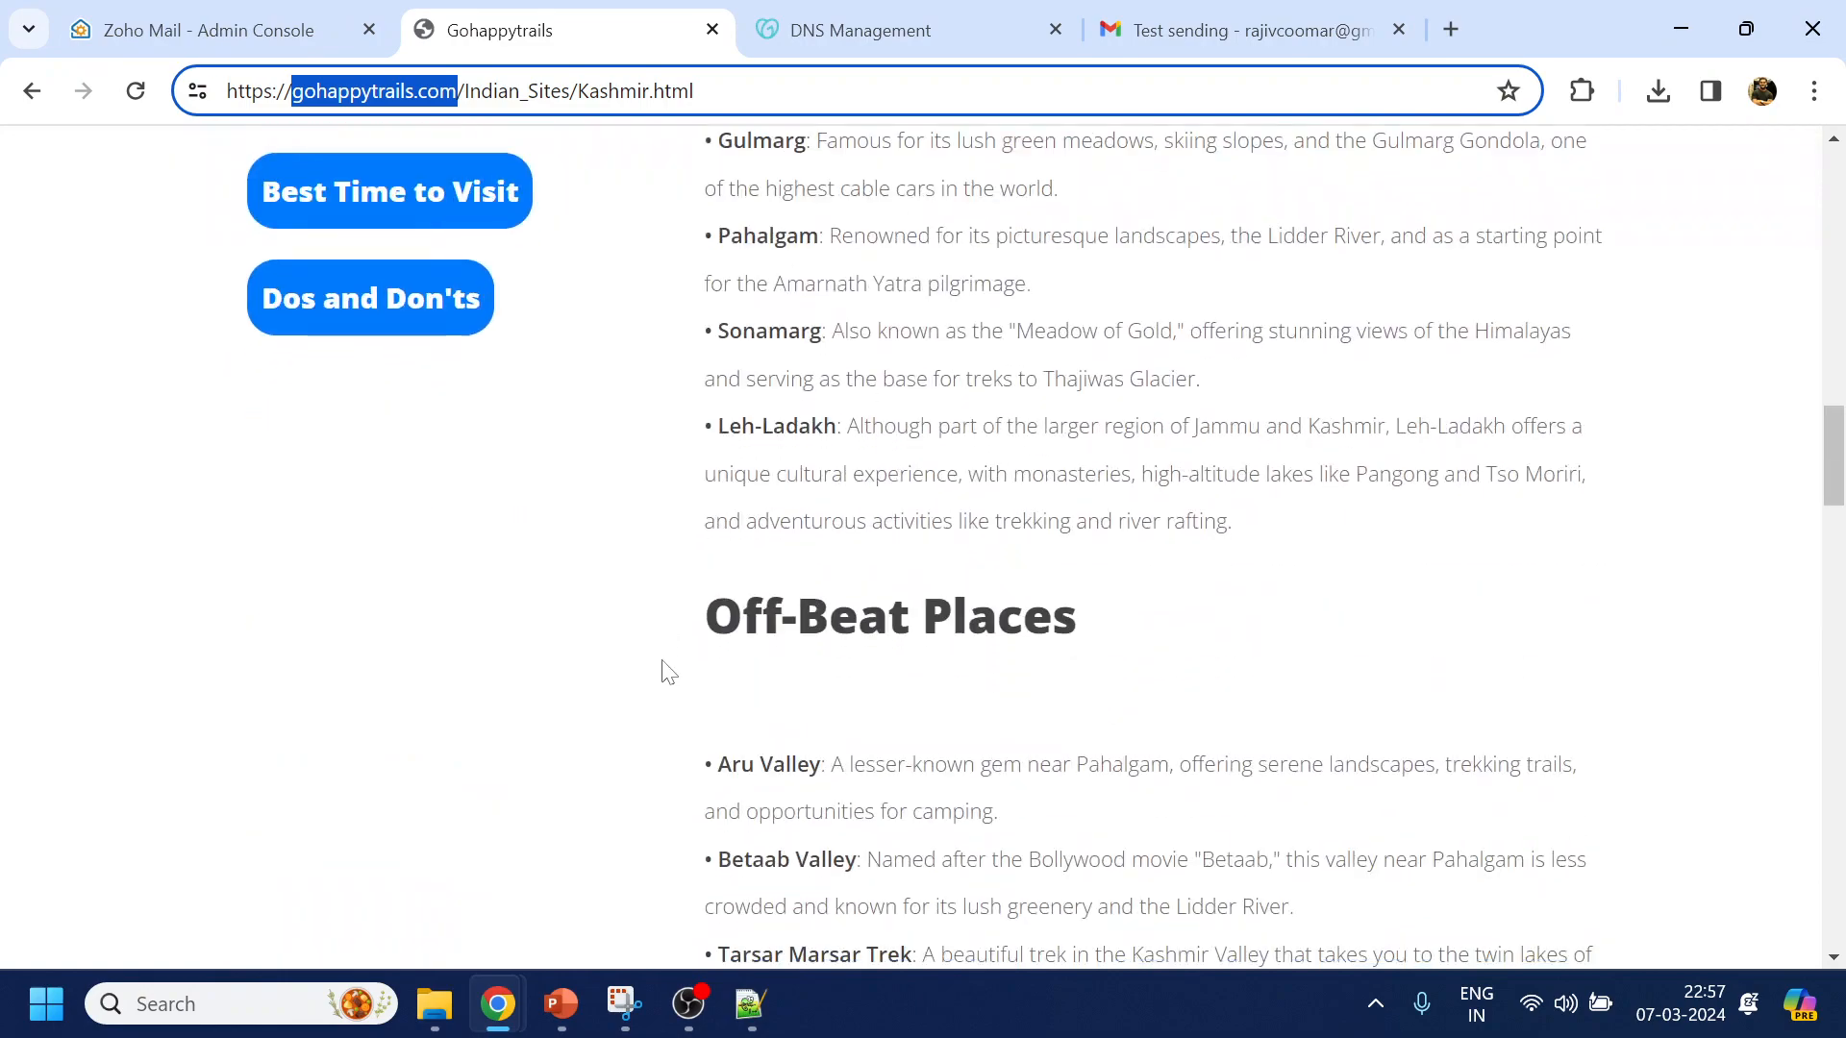